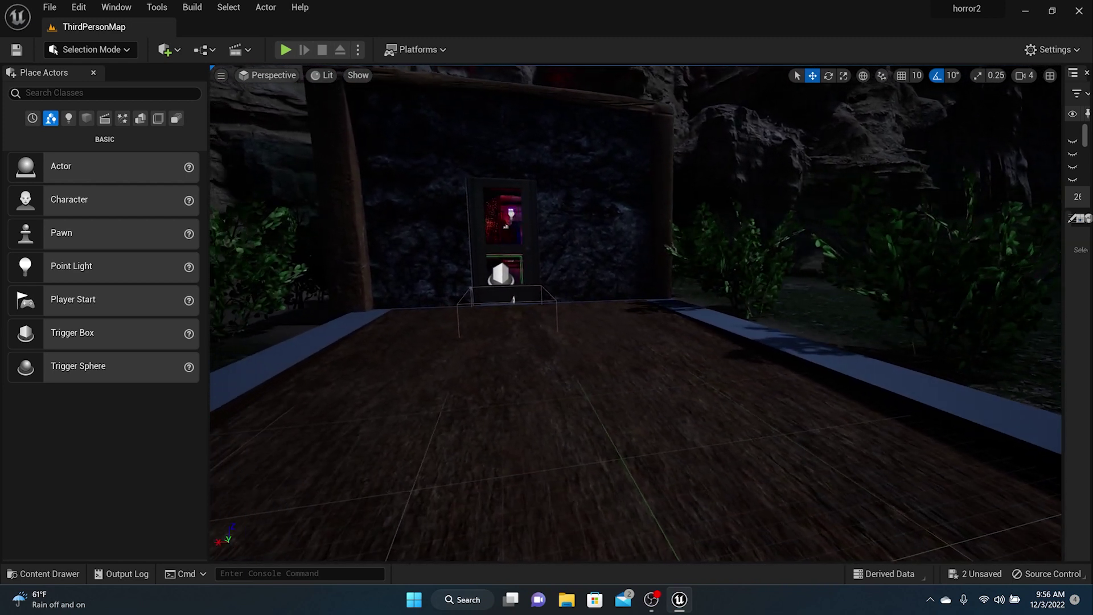
{"action": "right_click_drag", "start_coordinate": [636, 314], "coordinate": [766, 259]}
{"action": "right_click_drag", "start_coordinate": [598, 334], "coordinate": [598, 331]}
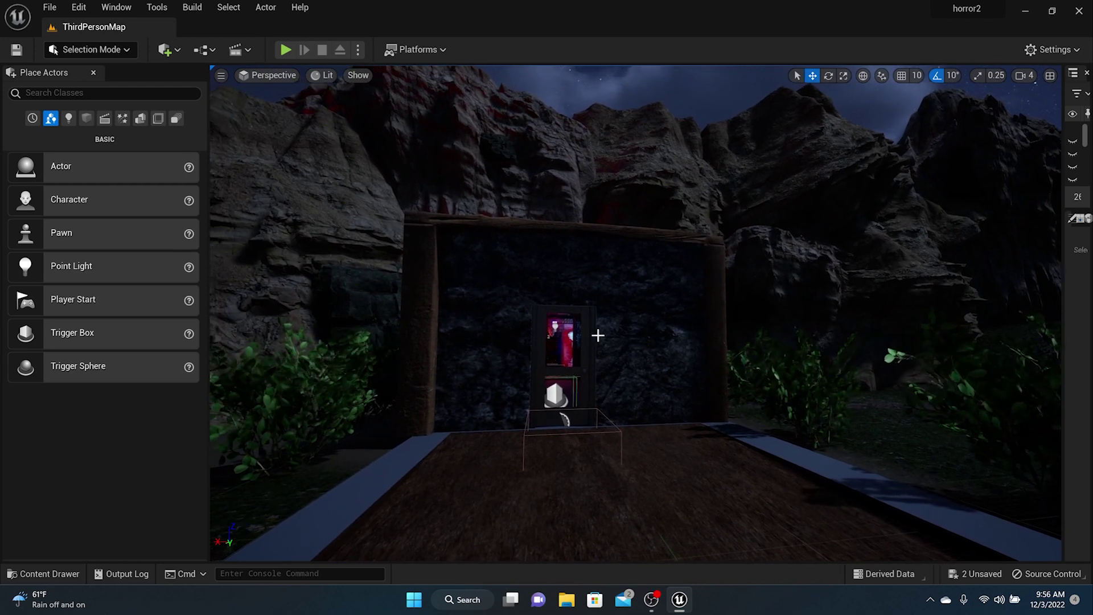
{"action": "scroll", "coordinate": [586, 337], "scroll_direction": "down", "scroll_amount": 2}
{"action": "mouse_move", "coordinate": [632, 391]}
{"action": "right_mouse_down"}
{"action": "mouse_move", "coordinate": [655, 362]}
{"action": "mouse_move", "coordinate": [634, 393]}
{"action": "right_mouse_up"}
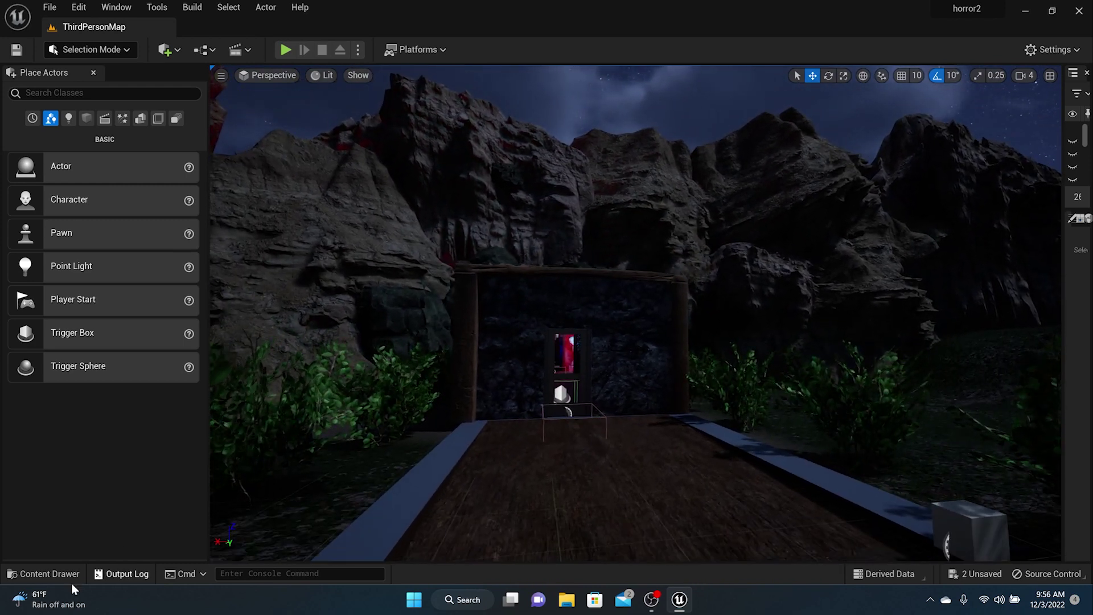
- Create a Widget Blueprint based on User Widget in the Huds folder and name it TitleScreen
{"action": "left_click", "coordinate": [50, 574]}
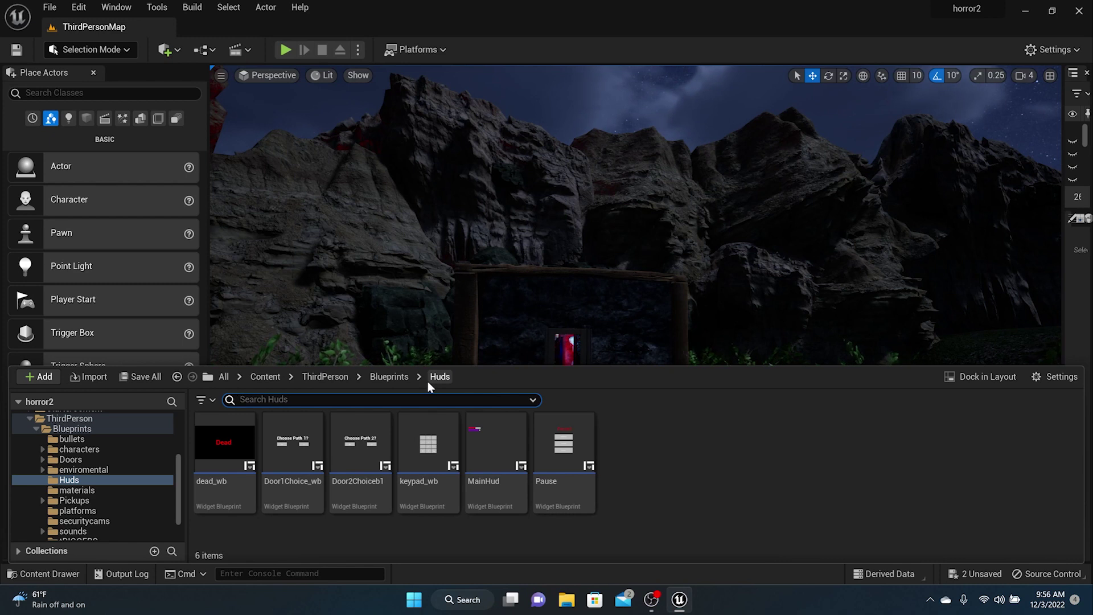
{"action": "right_click", "coordinate": [661, 482]}
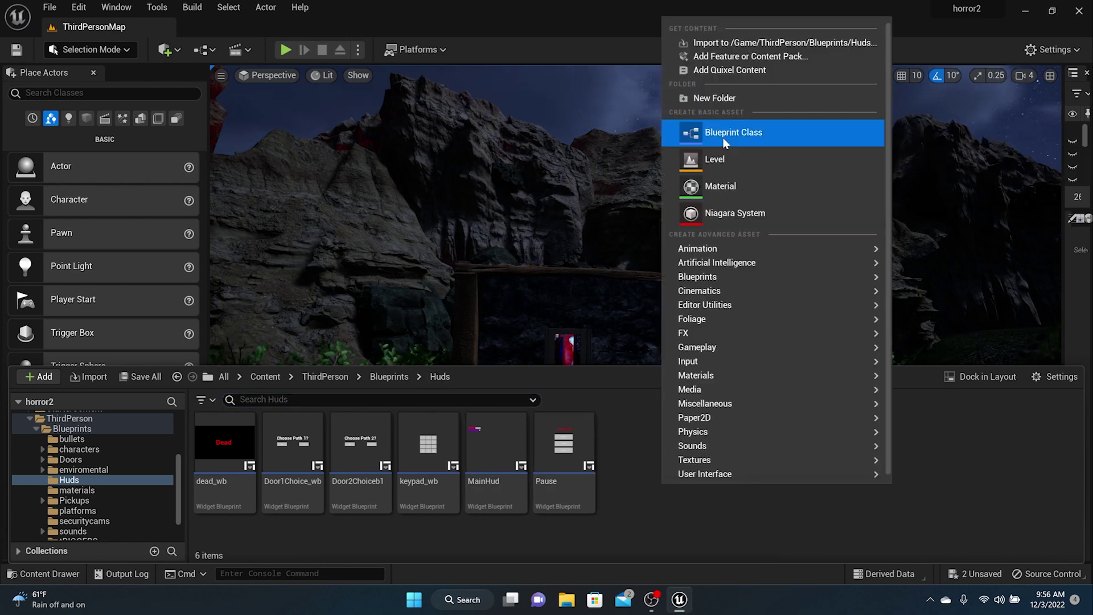
{"action": "mouse_move", "coordinate": [711, 476]}
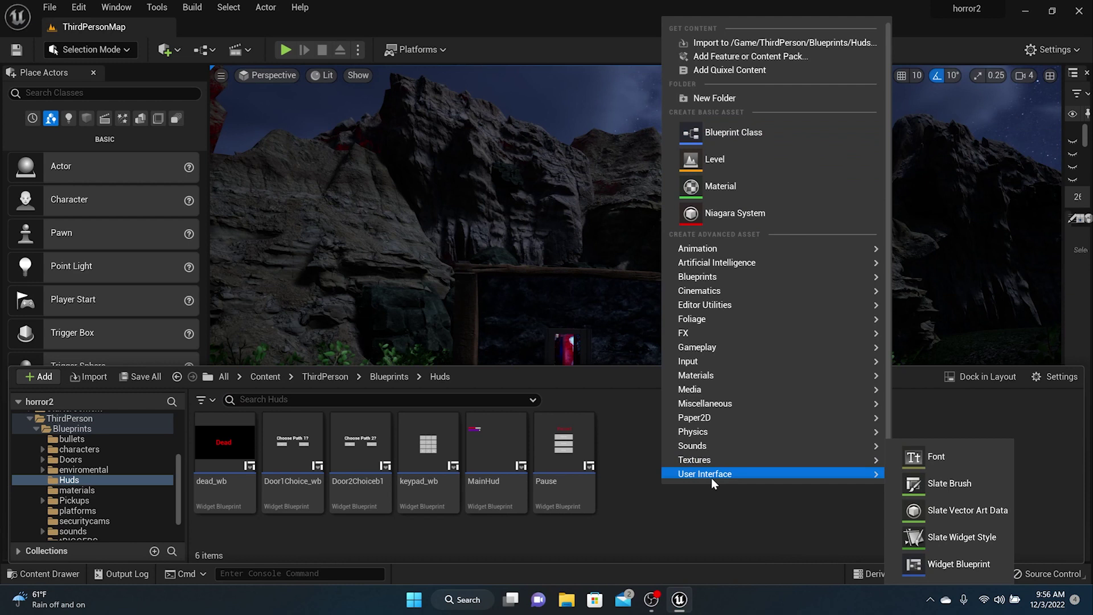
{"action": "left_click", "coordinate": [961, 564]}
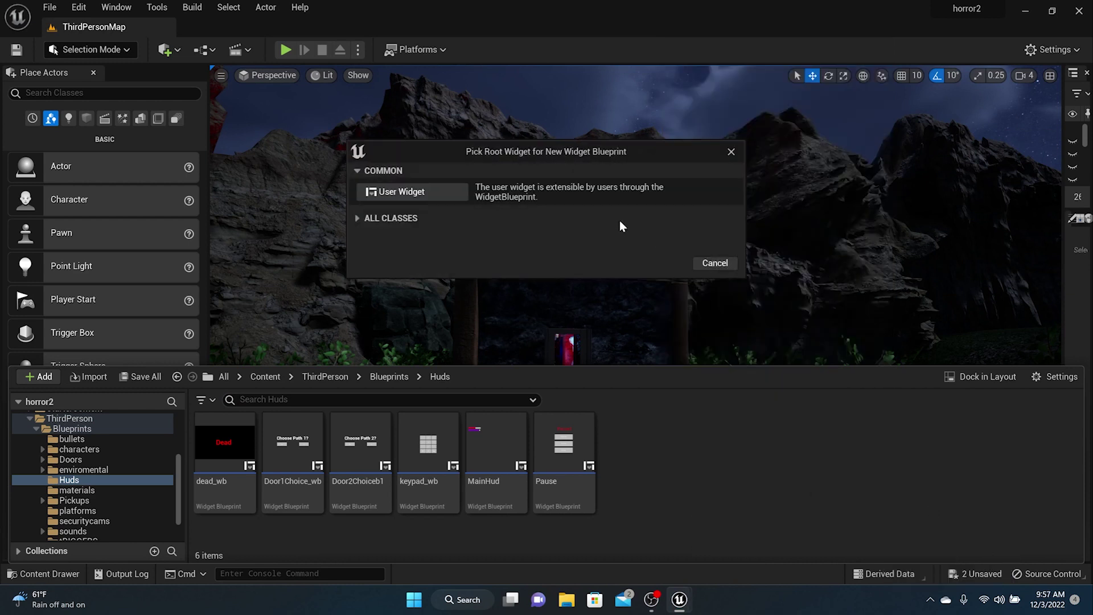
{"action": "left_click", "coordinate": [433, 192]}
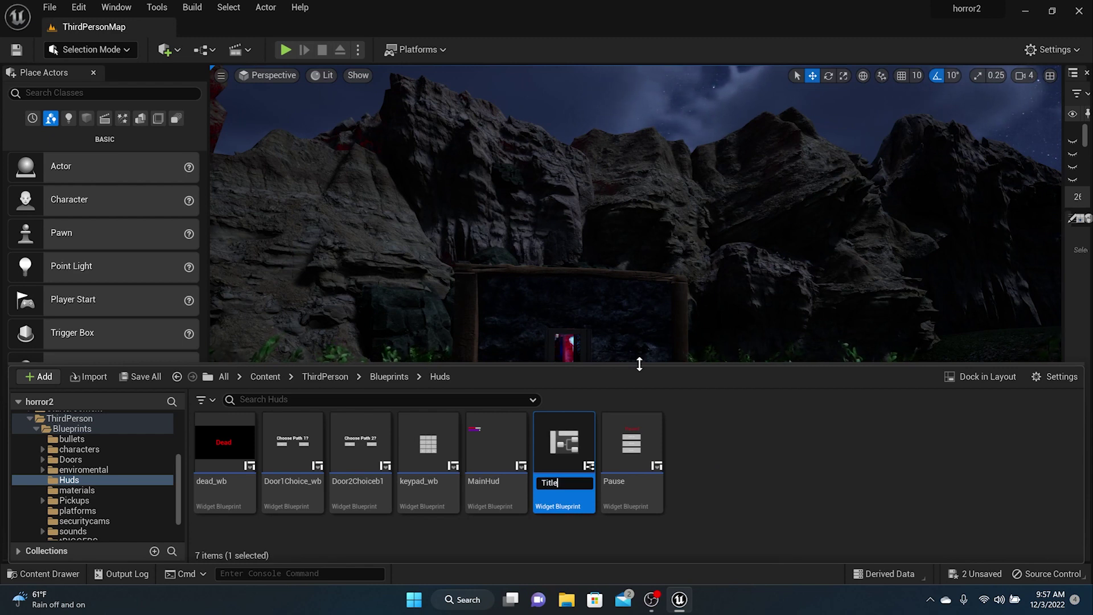
{"action": "key", "text": "Return"}
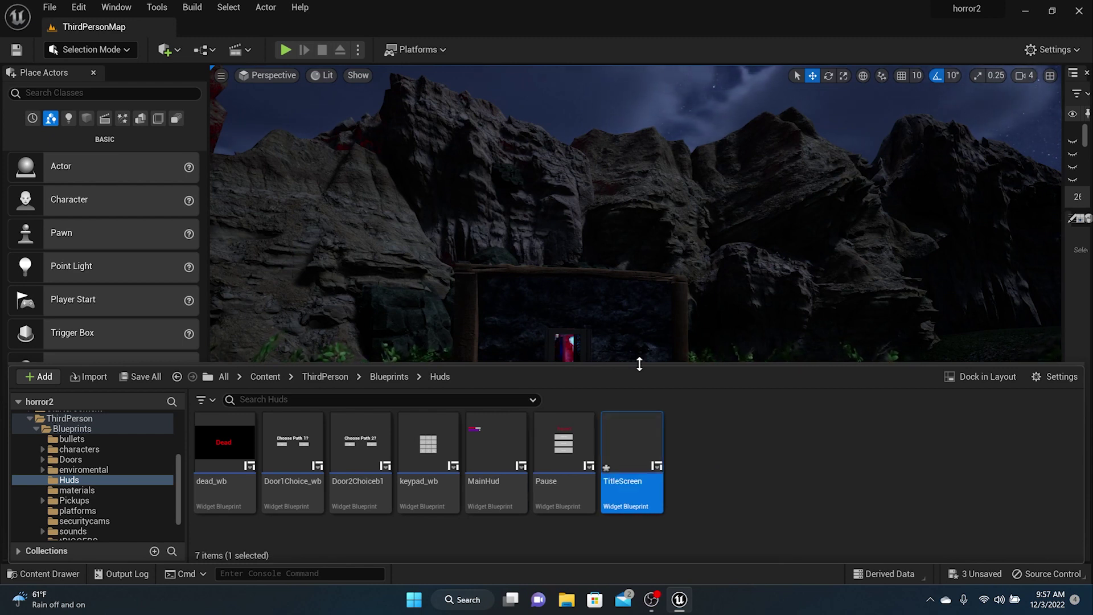
- Open the TitleScreen widget and add a Canvas Panel as its root in the hierarchy
{"action": "double_click", "coordinate": [614, 485]}
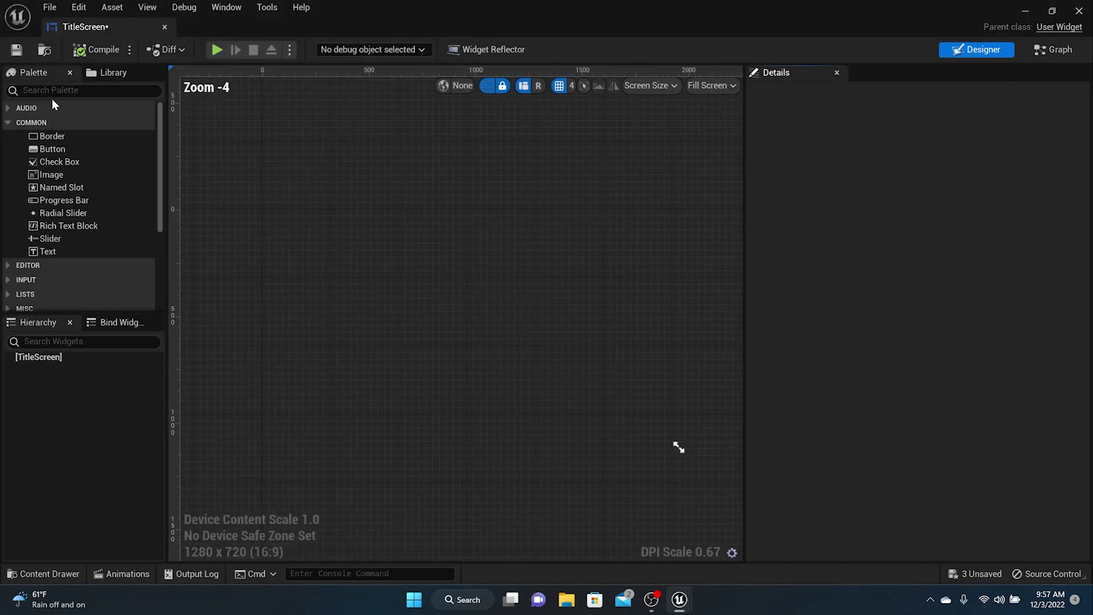
{"action": "left_click", "coordinate": [53, 92]}
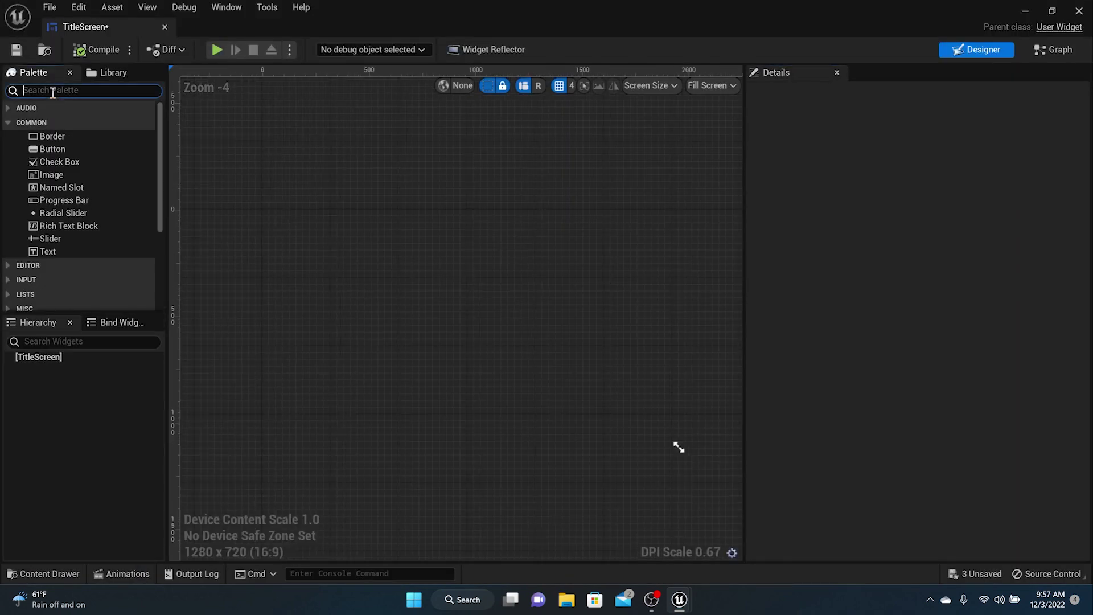
{"action": "type", "text": "cc"}
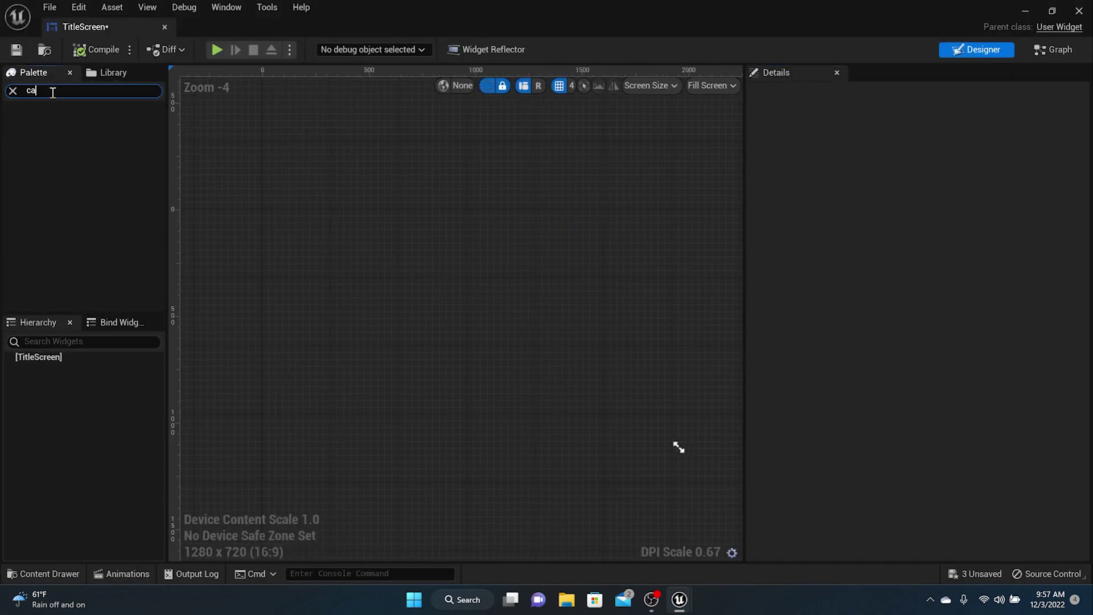
{"action": "type", "text": "nva"}
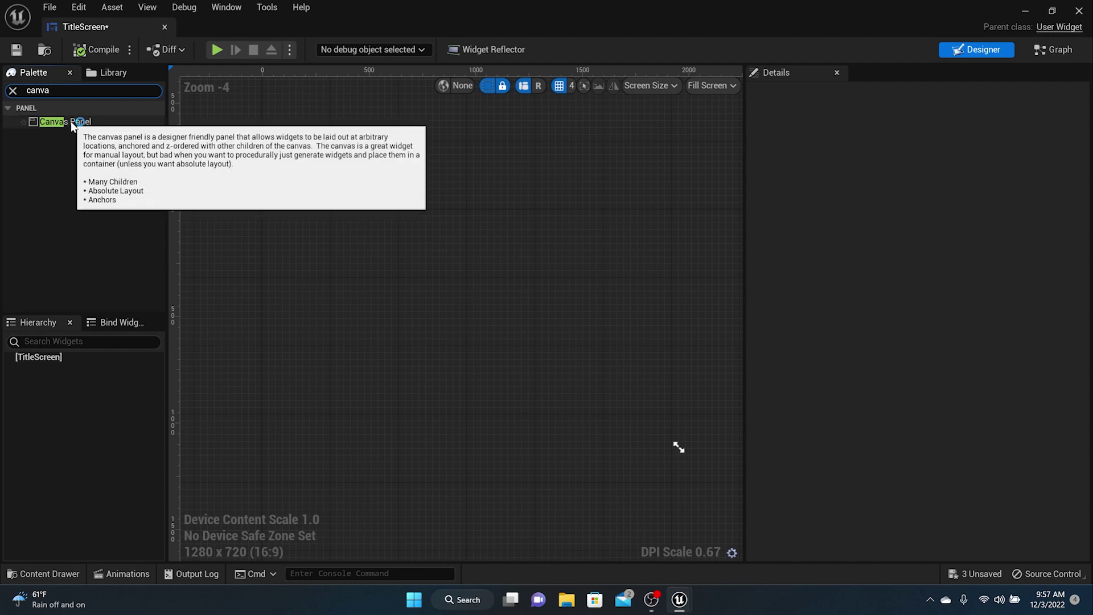
{"action": "left_click_drag", "start_coordinate": [64, 121], "coordinate": [38, 364]}
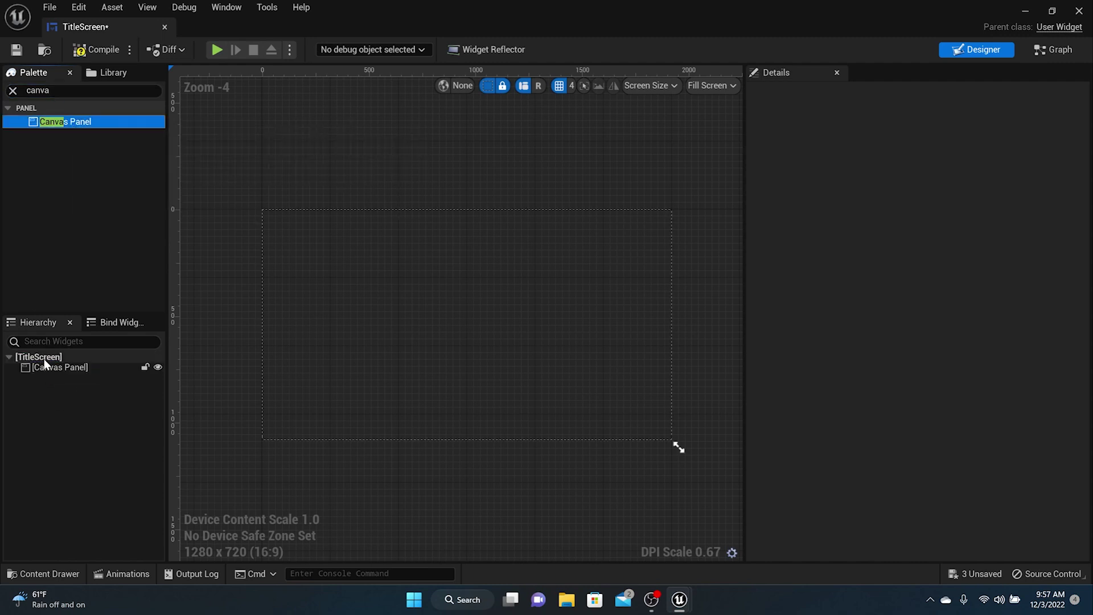
- Wrap the Canvas Panel with a Scale Box, and wrap it again with a Size Box inside the Scale Box
{"action": "right_click", "coordinate": [67, 369]}
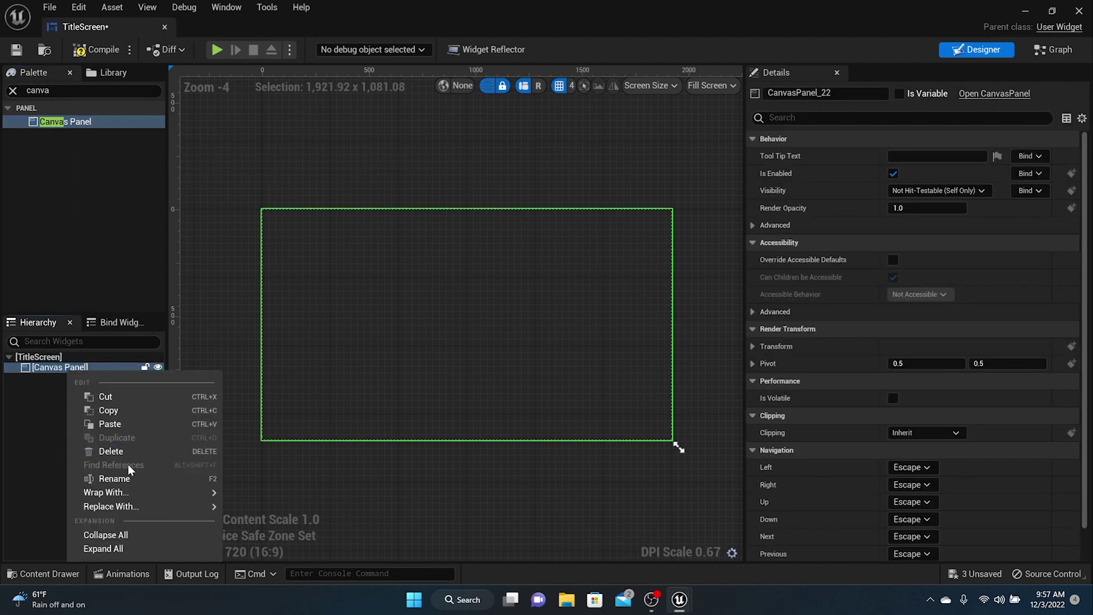
{"action": "mouse_move", "coordinate": [148, 492]}
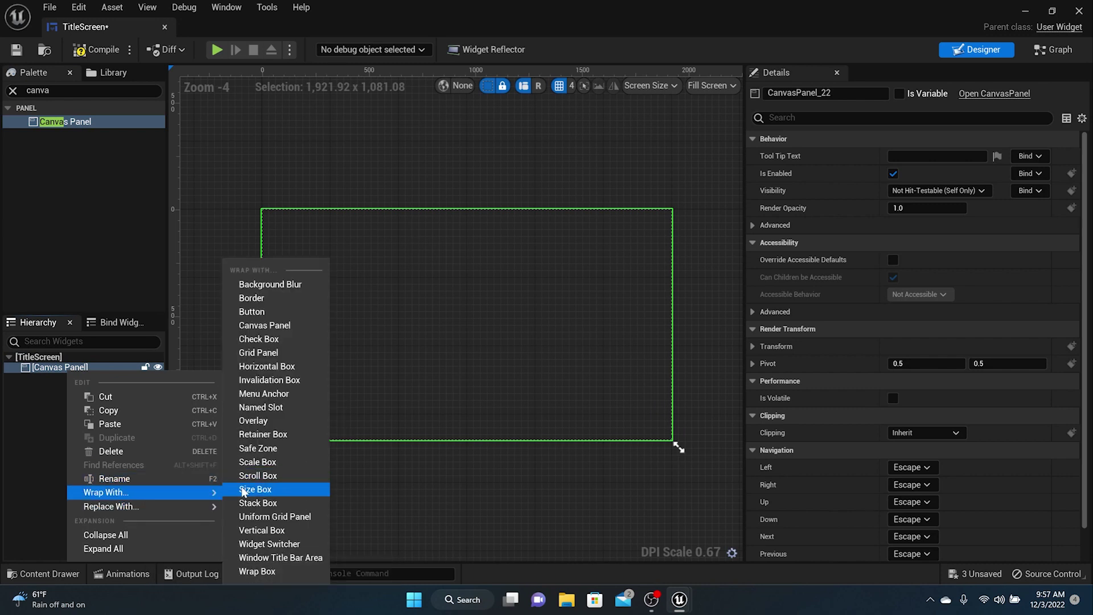
{"action": "left_click", "coordinate": [253, 462]}
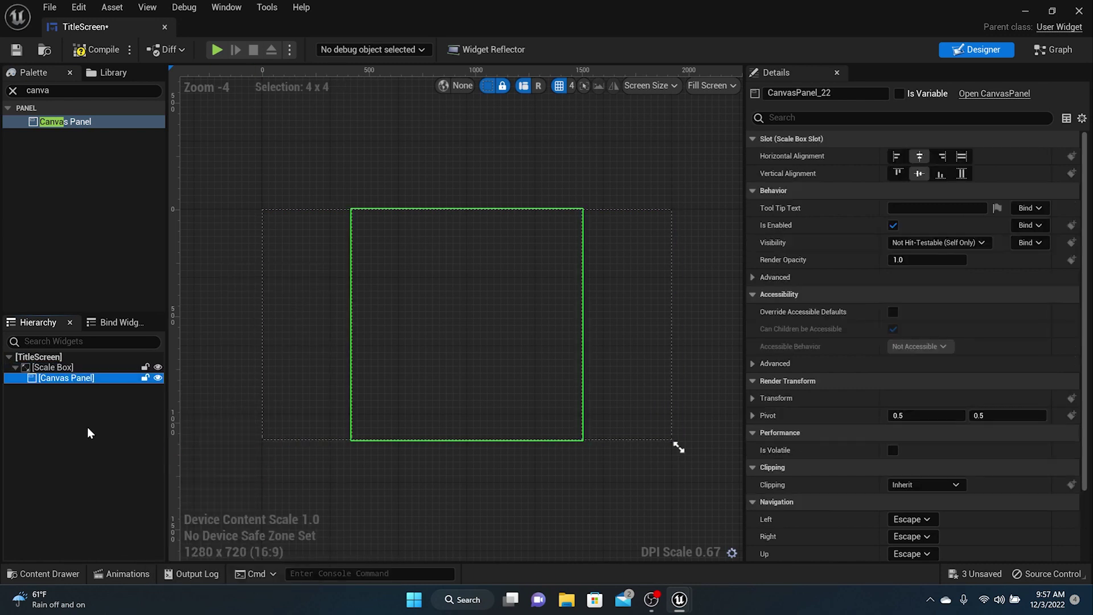
{"action": "right_click", "coordinate": [59, 379]}
{"action": "mouse_move", "coordinate": [135, 501]}
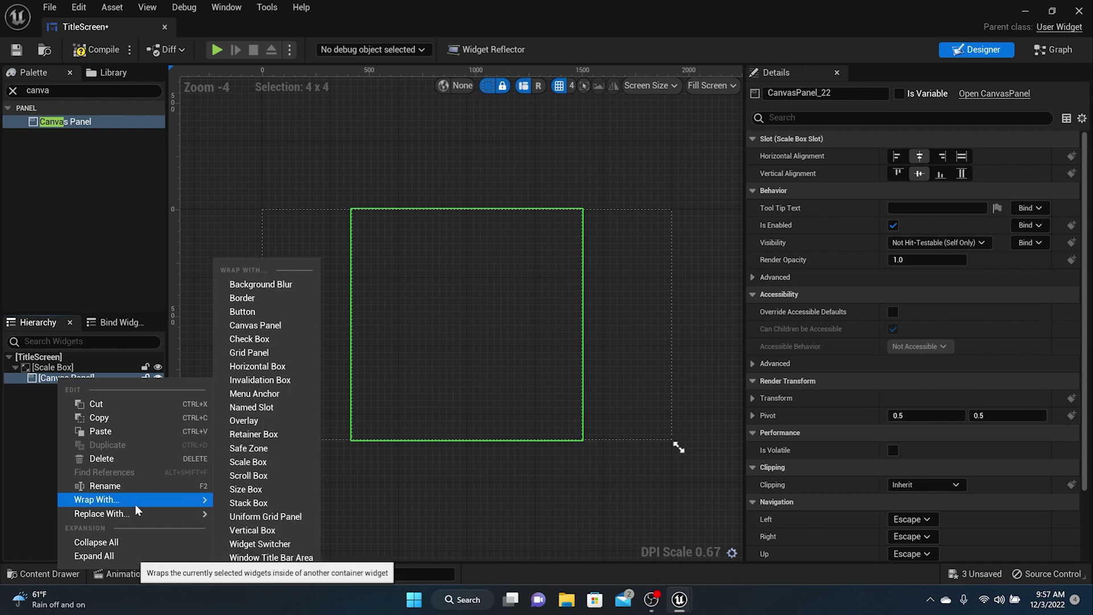
{"action": "left_click", "coordinate": [246, 490]}
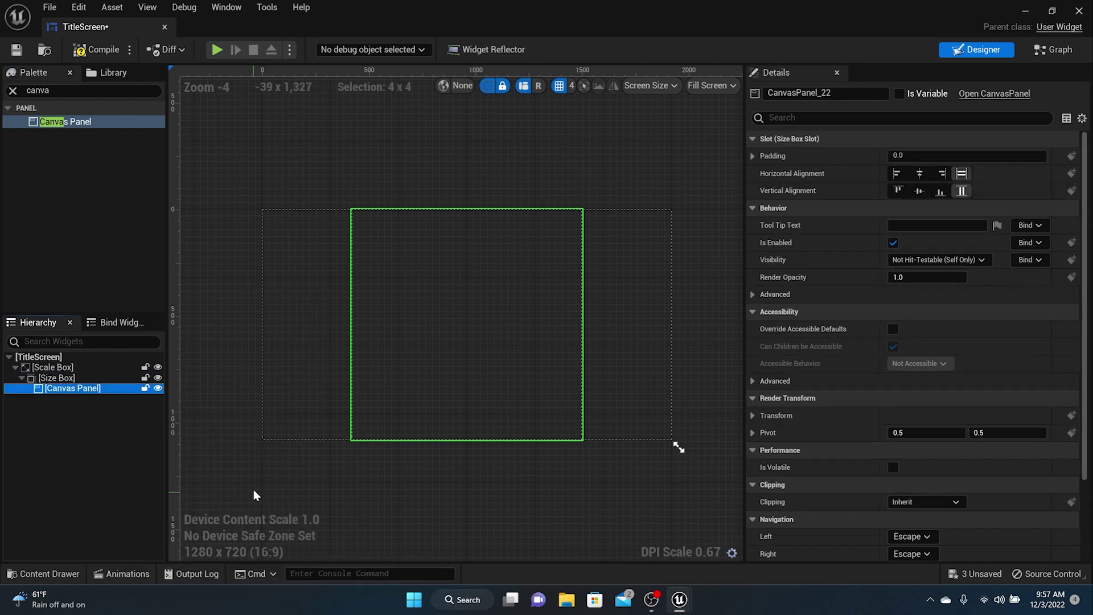
- Enable the Size Box's width and height overrides and set them to 1920 and 1080
{"action": "left_click", "coordinate": [62, 379]}
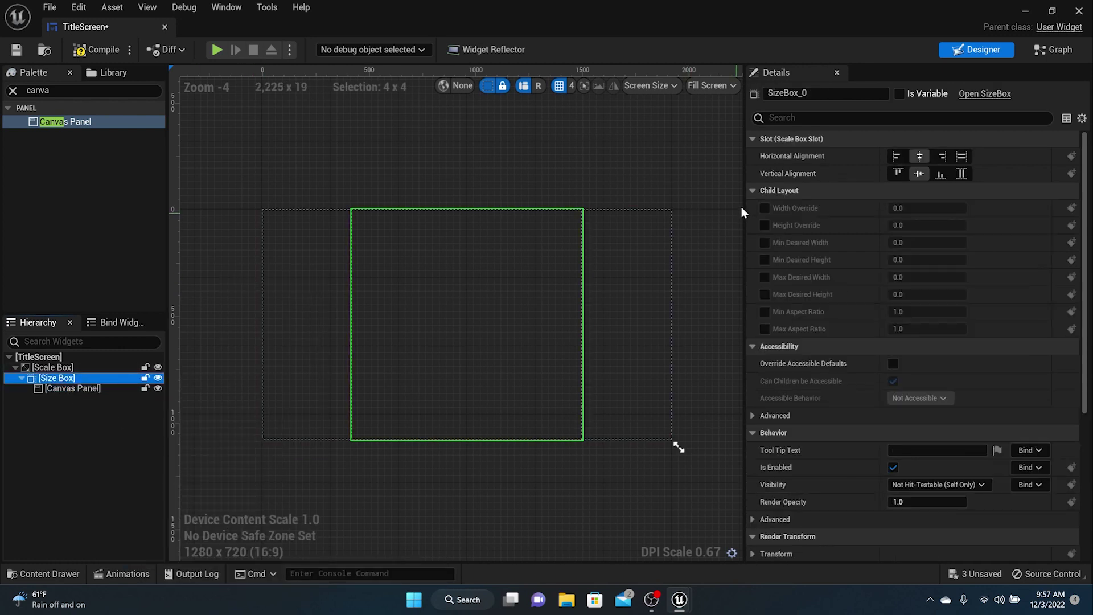
{"action": "left_click", "coordinate": [767, 207]}
{"action": "left_click", "coordinate": [766, 225]}
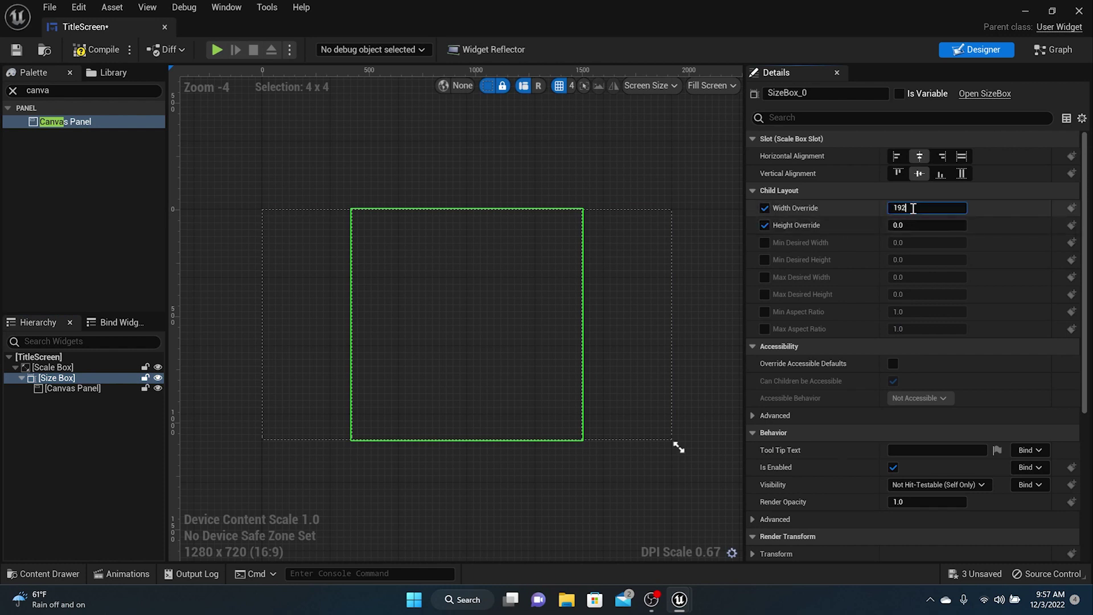
{"action": "key", "text": "Return"}
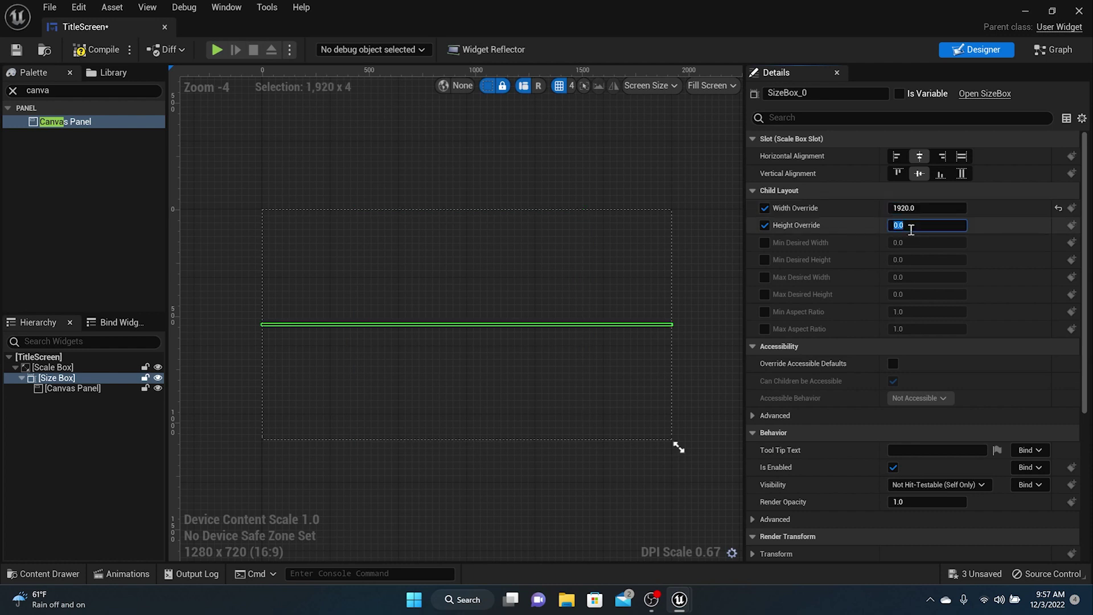
{"action": "key", "text": "Return"}
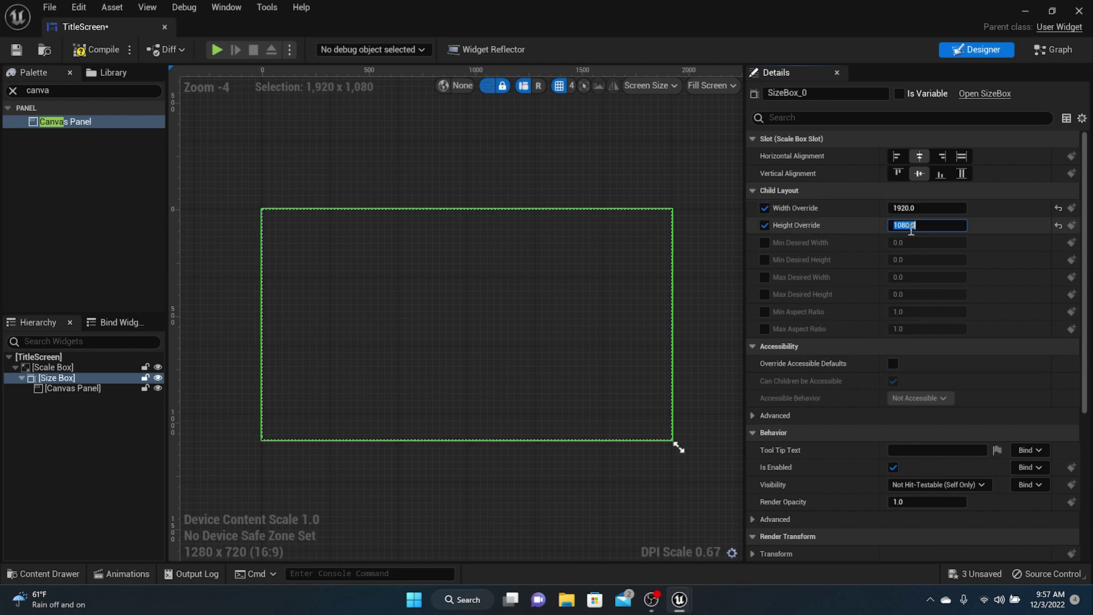
- Compile and save the TitleScreen widget, and clear the widget palette search
{"action": "left_click", "coordinate": [73, 35]}
{"action": "left_click", "coordinate": [83, 51]}
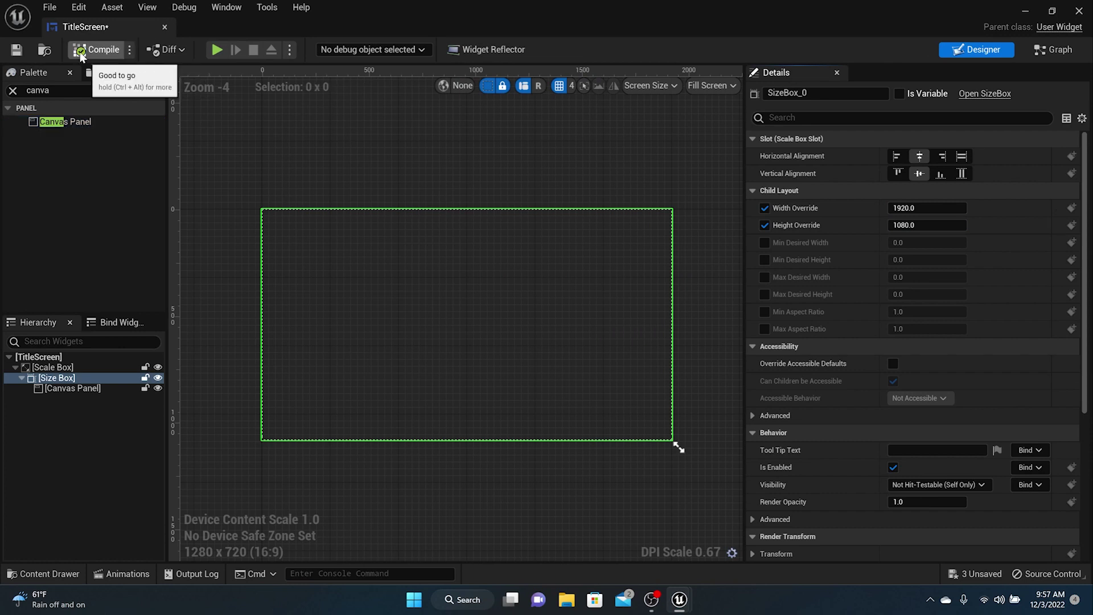
{"action": "left_click", "coordinate": [25, 49]}
{"action": "left_click", "coordinate": [13, 91]}
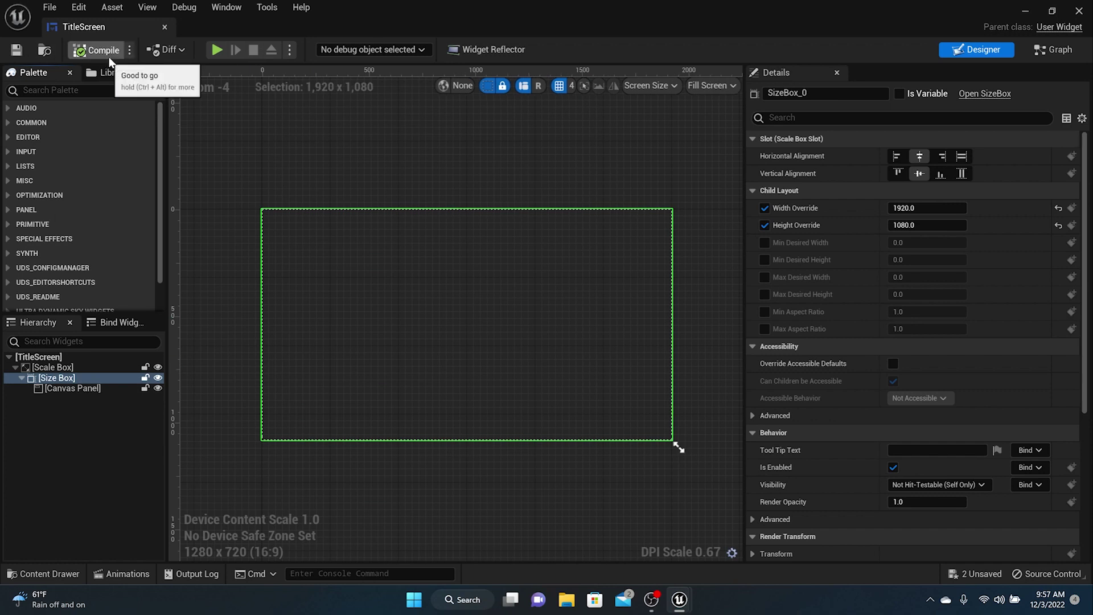
- Minimize the widget editor and view the wooden walkway and door in the ThirdPersonMap level
{"action": "left_click", "coordinate": [1023, 4]}
{"action": "scroll", "coordinate": [682, 298], "scroll_direction": "down", "scroll_amount": 2}
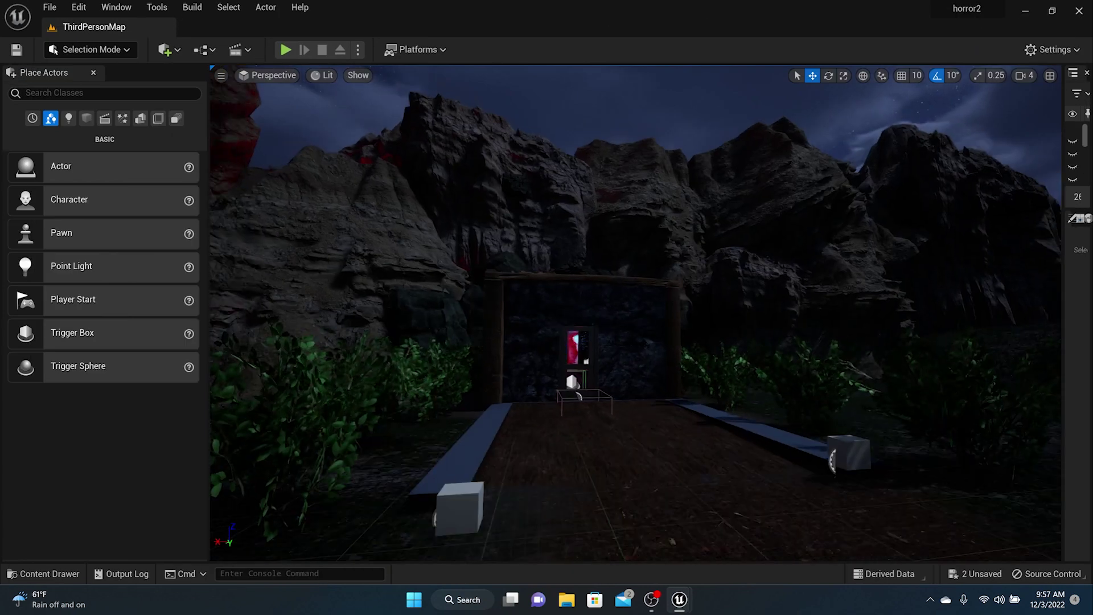
{"action": "mouse_move", "coordinate": [679, 295]}
{"action": "right_mouse_down"}
{"action": "mouse_move", "coordinate": [678, 272]}
{"action": "mouse_move", "coordinate": [674, 297]}
{"action": "mouse_move", "coordinate": [688, 296]}
{"action": "mouse_move", "coordinate": [593, 326]}
{"action": "mouse_move", "coordinate": [652, 302]}
{"action": "mouse_move", "coordinate": [723, 312]}
{"action": "mouse_move", "coordinate": [705, 277]}
{"action": "mouse_move", "coordinate": [746, 272]}
{"action": "mouse_move", "coordinate": [691, 281]}
{"action": "right_mouse_up"}
{"action": "scroll", "coordinate": [675, 300], "scroll_direction": "down", "scroll_amount": 5}
{"action": "scroll", "coordinate": [676, 299], "scroll_direction": "down", "scroll_amount": 2}
{"action": "scroll", "coordinate": [692, 282], "scroll_direction": "up", "scroll_amount": 5}
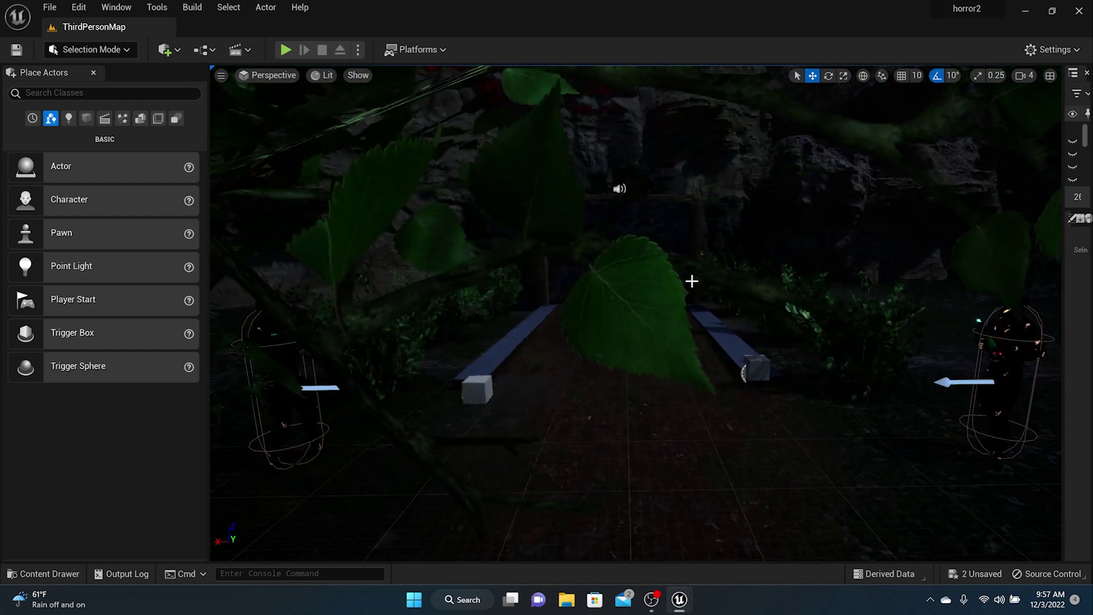
{"action": "scroll", "coordinate": [692, 281], "scroll_direction": "down", "scroll_amount": 6}
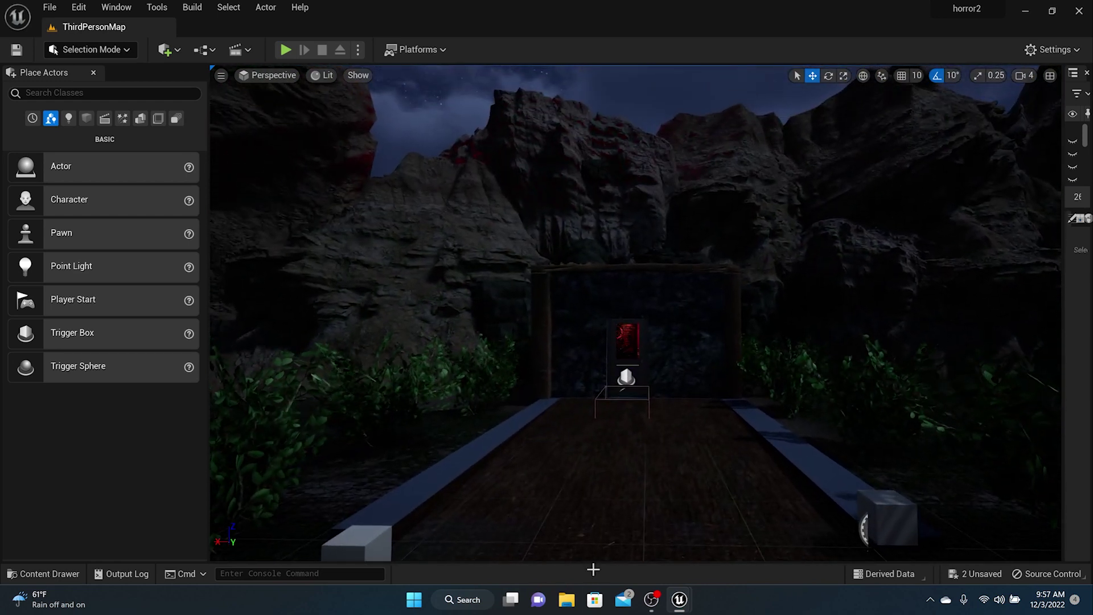
- Switch to File Explorer, browse Documents to Unreal Projects/horror2 5.1/Saved/Screenshots/WindowsEditor, and open ScreenShot00000 for viewing
{"action": "left_click", "coordinate": [568, 609]}
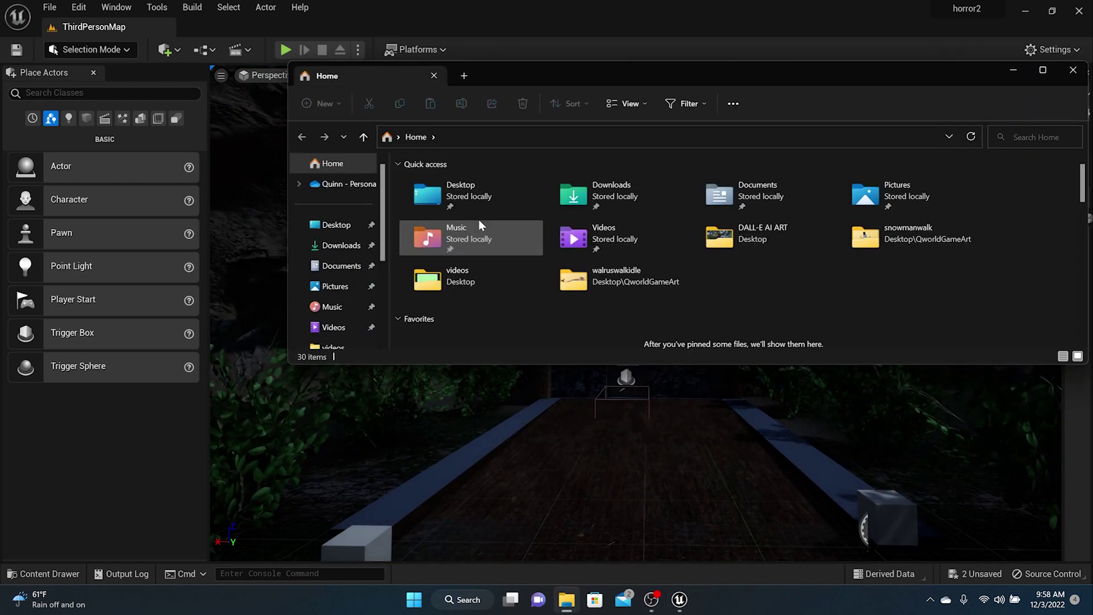
{"action": "left_click", "coordinate": [340, 246]}
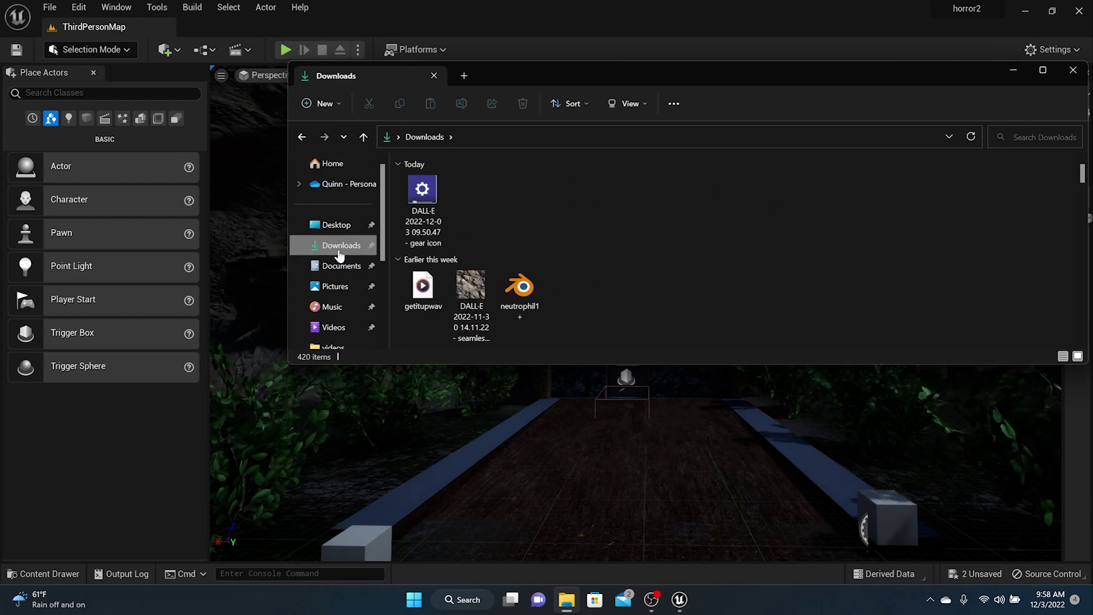
{"action": "left_click", "coordinate": [340, 265]}
{"action": "scroll", "coordinate": [478, 263], "scroll_direction": "down", "scroll_amount": 3}
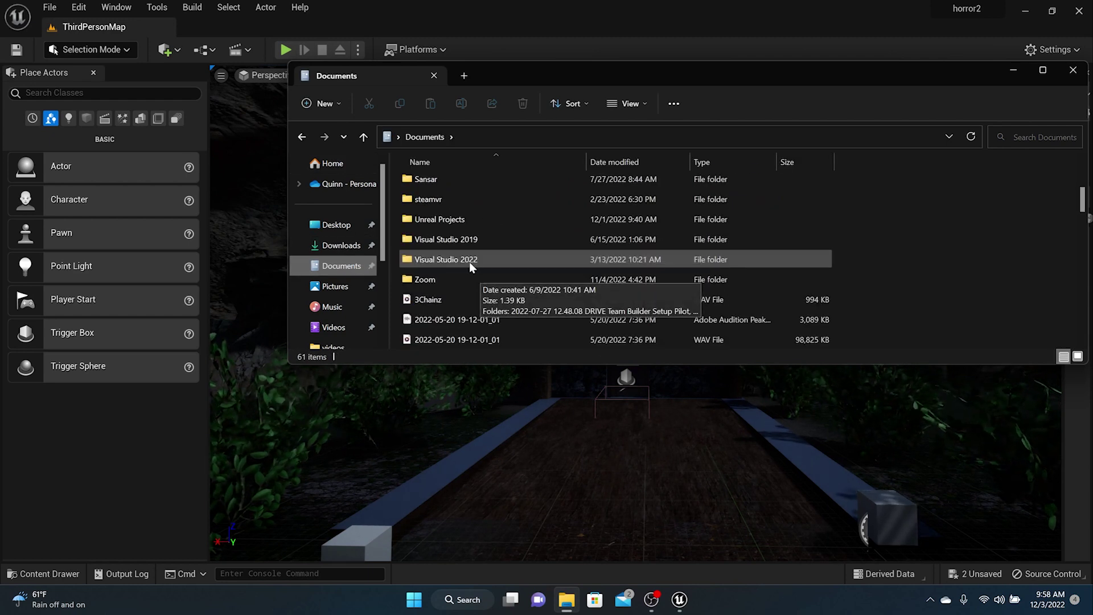
{"action": "double_click", "coordinate": [428, 217]}
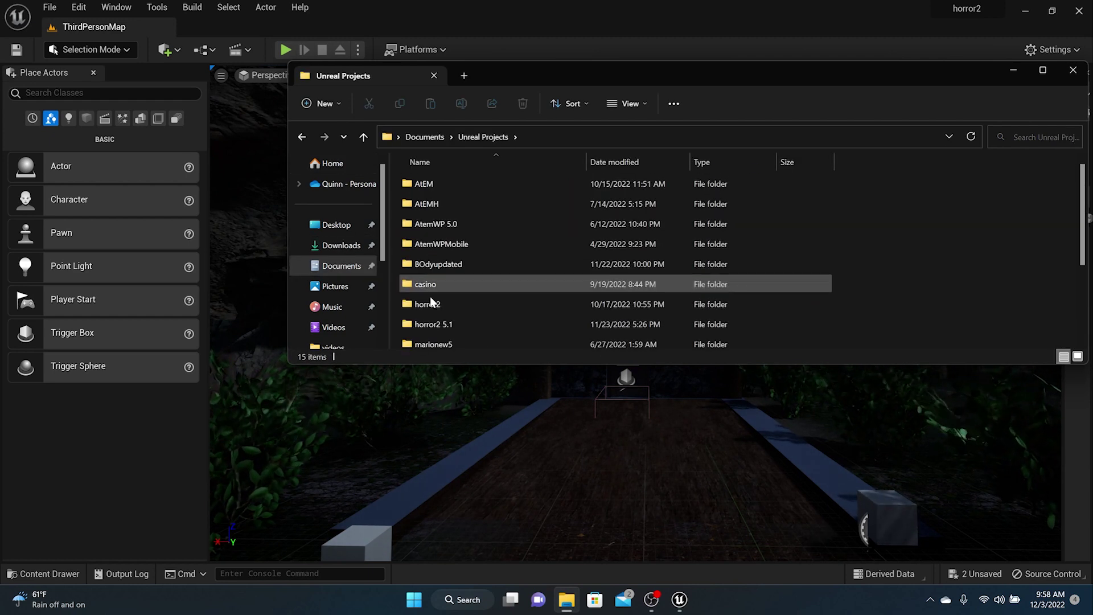
{"action": "double_click", "coordinate": [436, 323]}
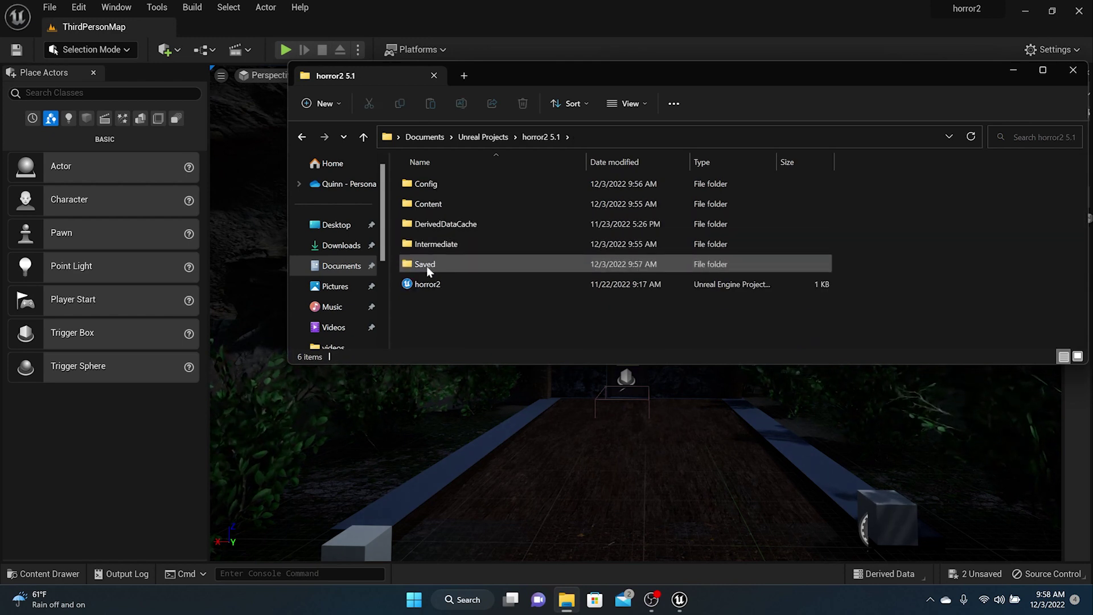
{"action": "double_click", "coordinate": [426, 265]}
{"action": "double_click", "coordinate": [453, 304]}
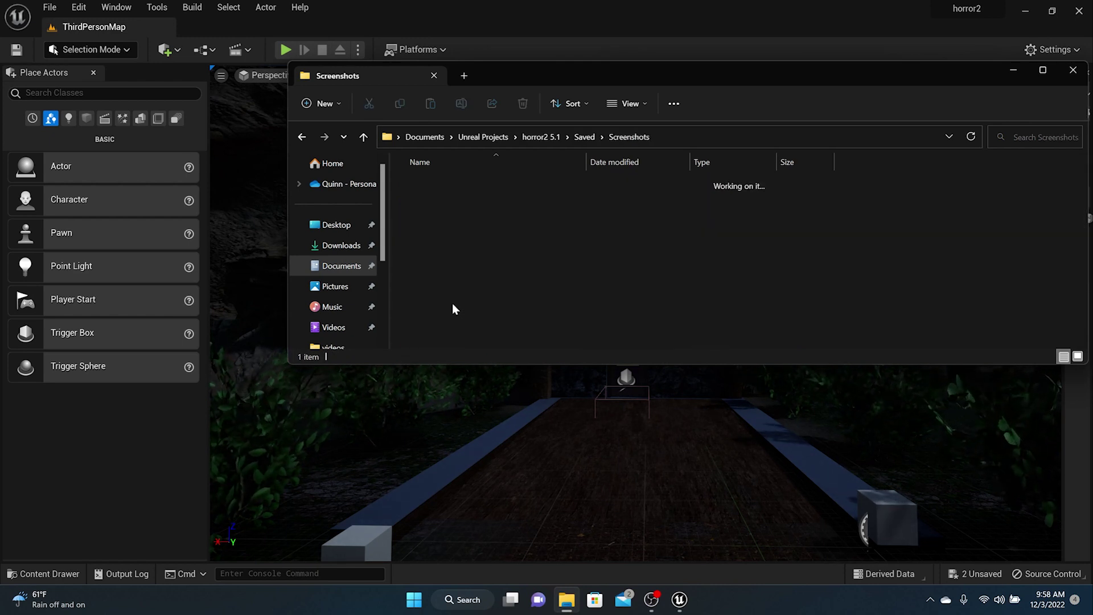
{"action": "double_click", "coordinate": [449, 185]}
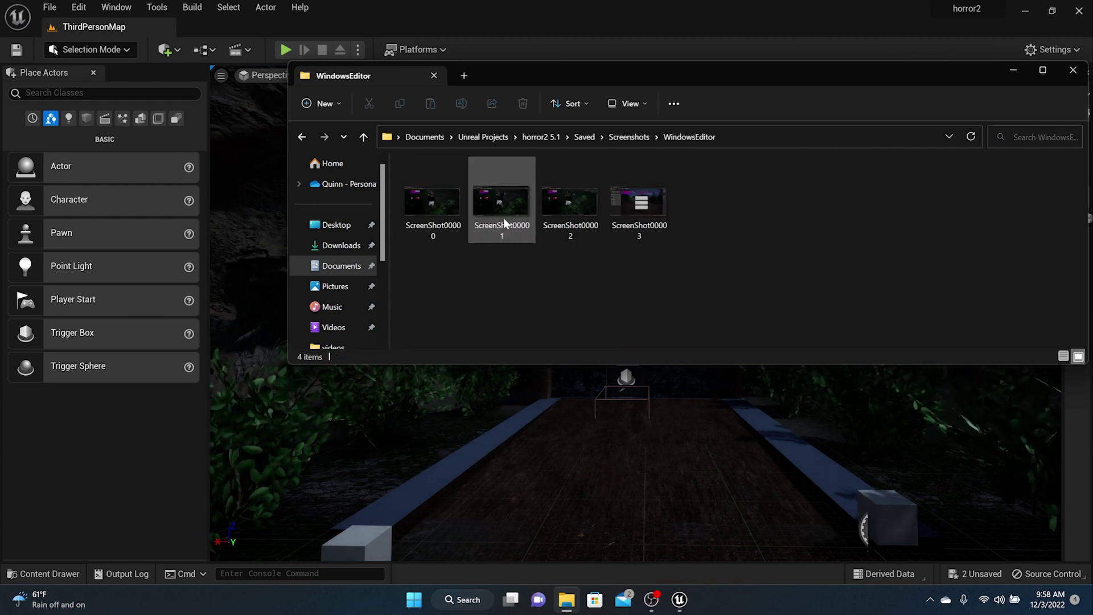
{"action": "left_click", "coordinate": [430, 211]}
{"action": "double_click", "coordinate": [430, 211]}
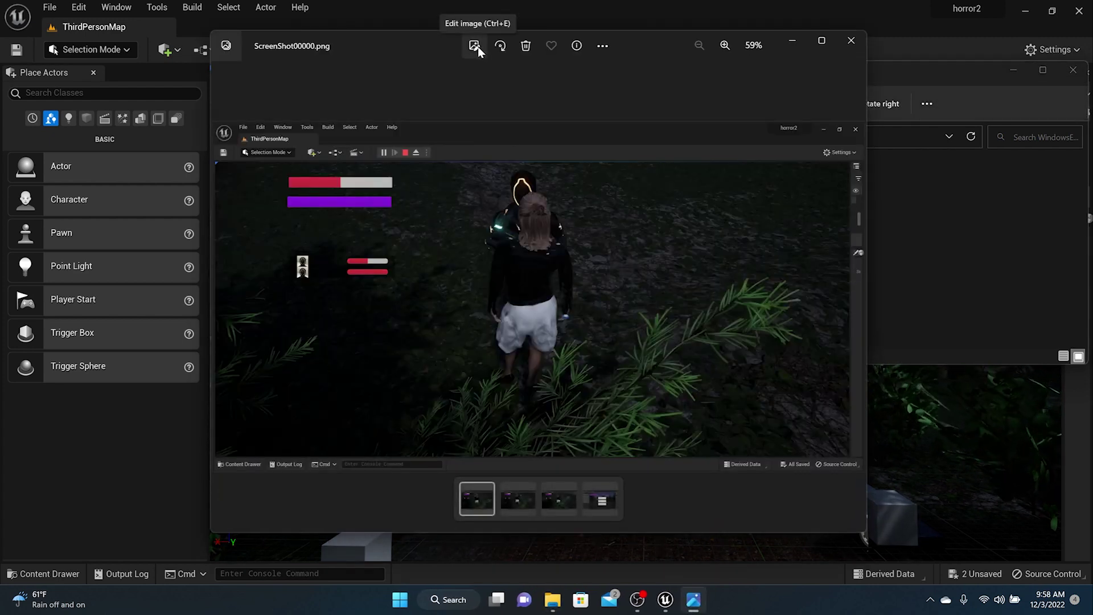
- Crop ScreenShot00000 to the two characters, about 842 x 1390 pixels
{"action": "left_click", "coordinate": [601, 48]}
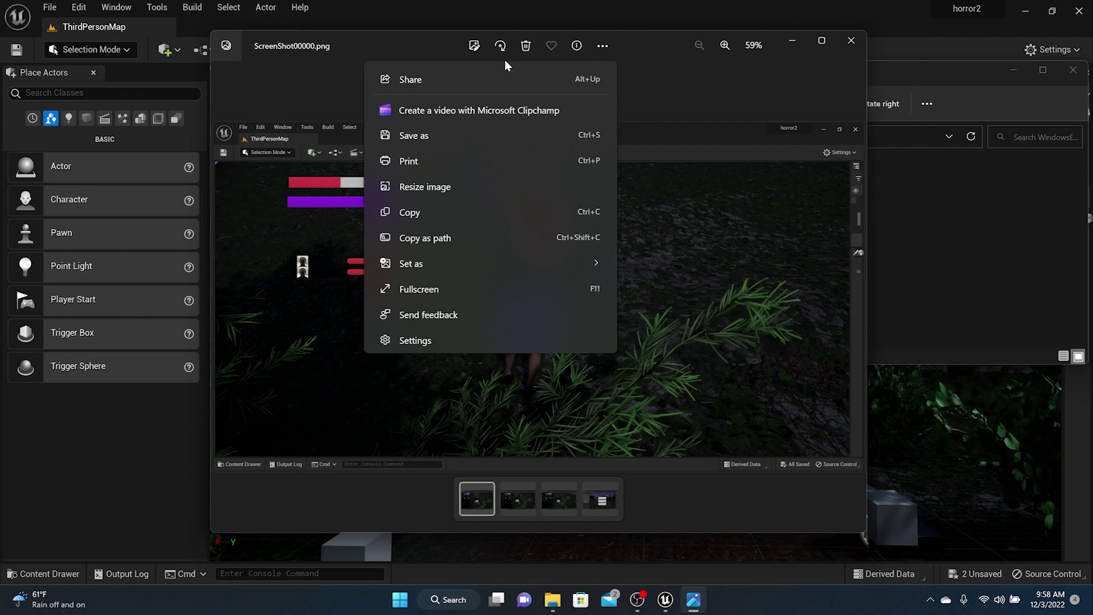
{"action": "left_click", "coordinate": [476, 46]}
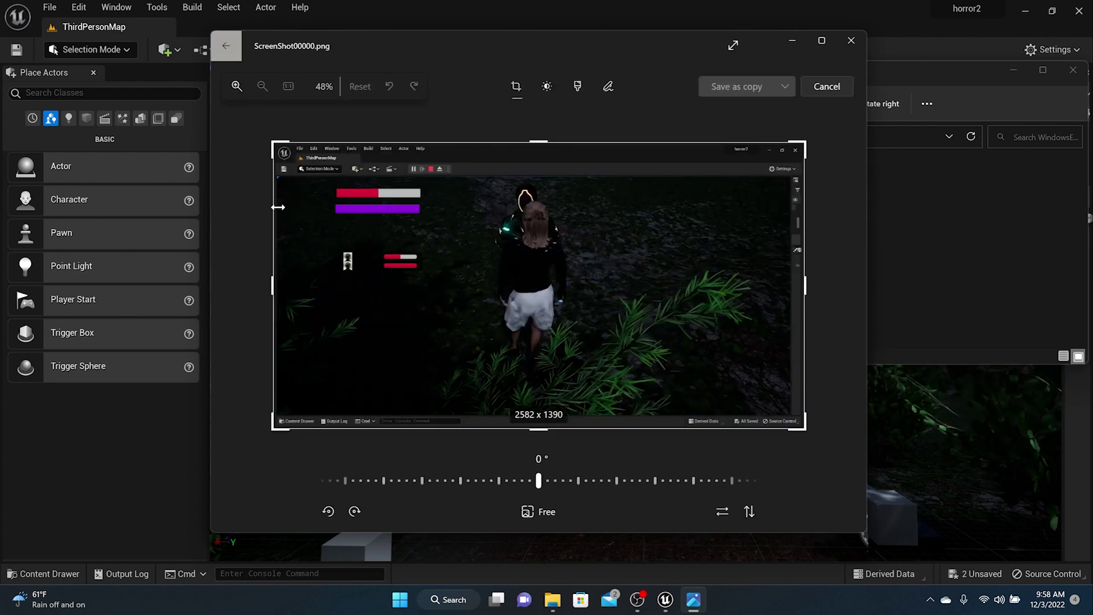
{"action": "left_click_drag", "start_coordinate": [274, 300], "coordinate": [464, 279]}
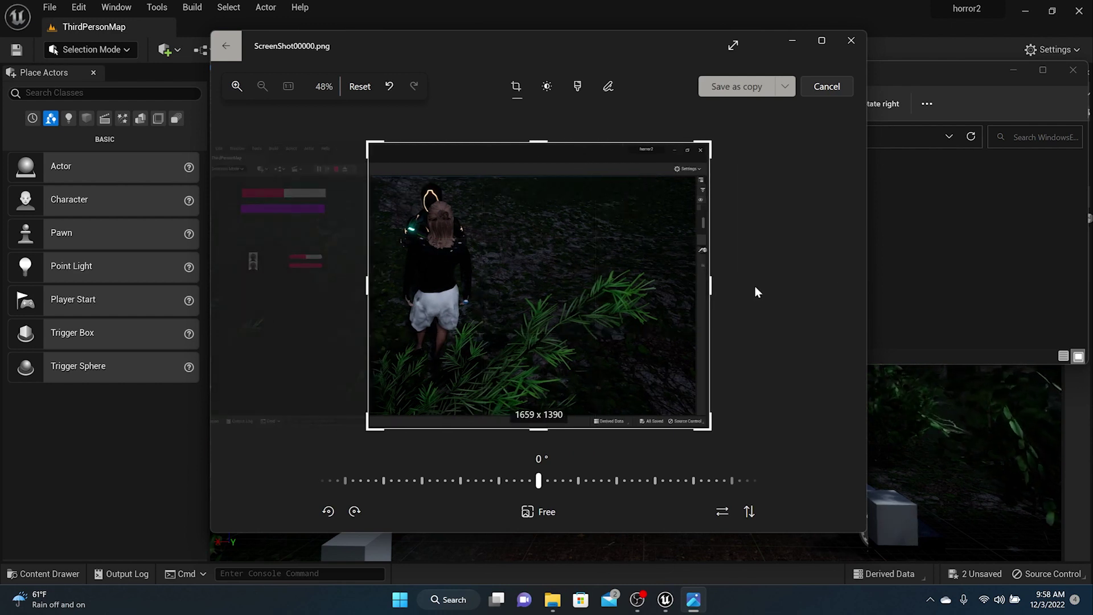
{"action": "left_click_drag", "start_coordinate": [710, 279], "coordinate": [544, 297]}
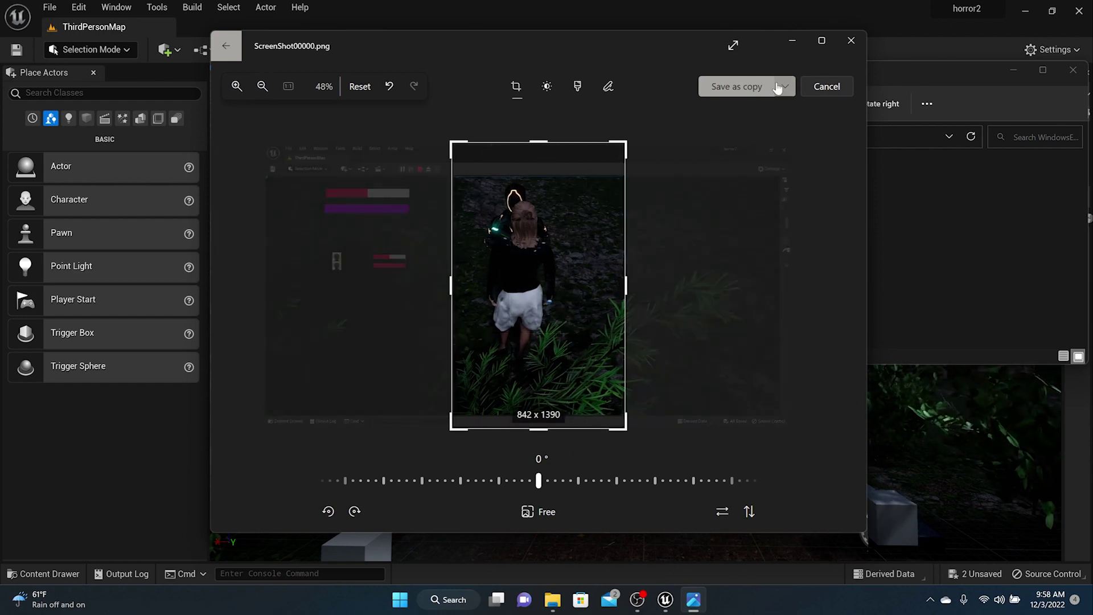
- Save the cropped image as a PNG copy named titlescreenpic on the Desktop, and close the image viewer and the screenshots folder
{"action": "left_click", "coordinate": [778, 87]}
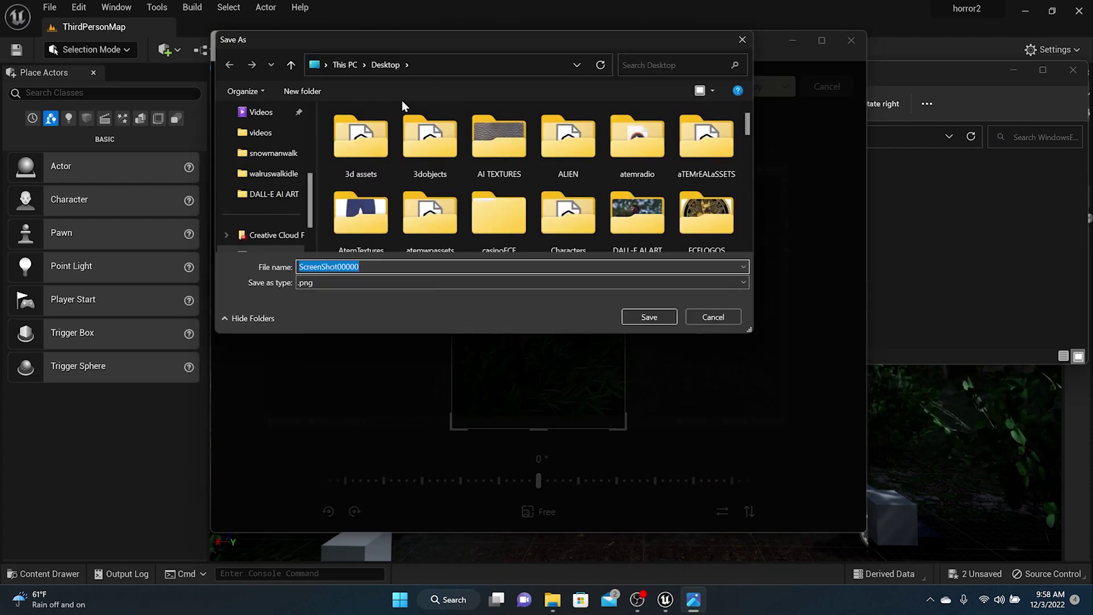
{"action": "type", "text": "ti"}
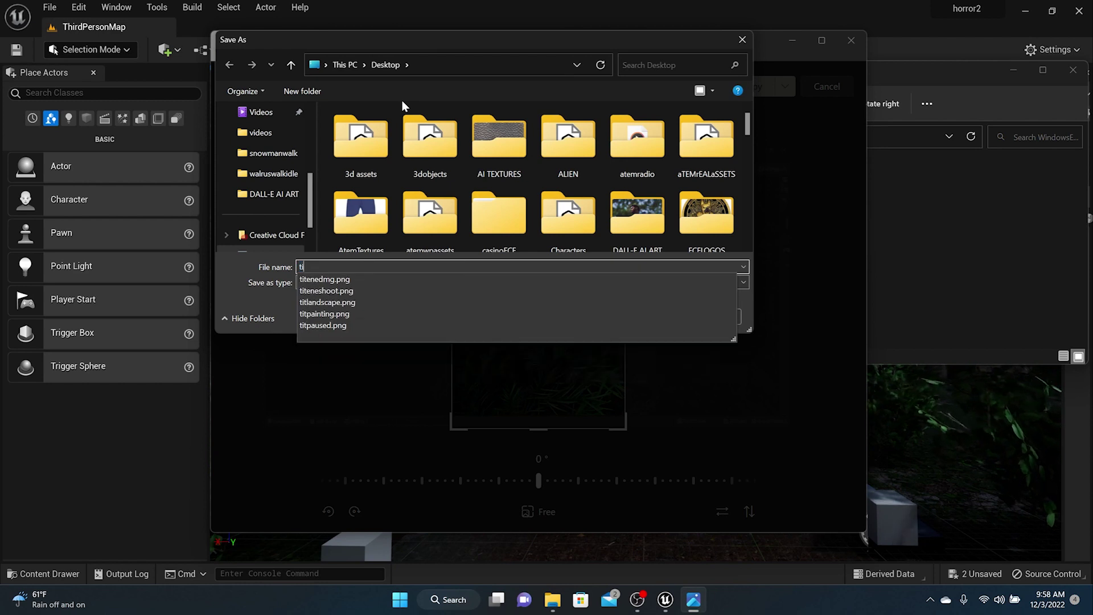
{"action": "type", "text": "tlescreenpic"}
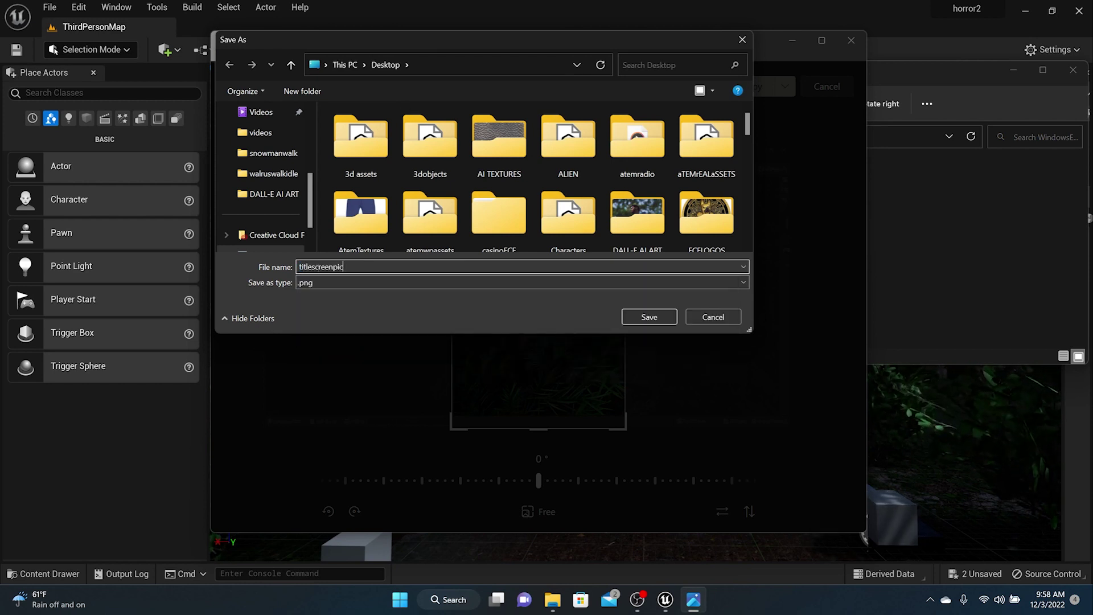
{"action": "key", "text": "Return"}
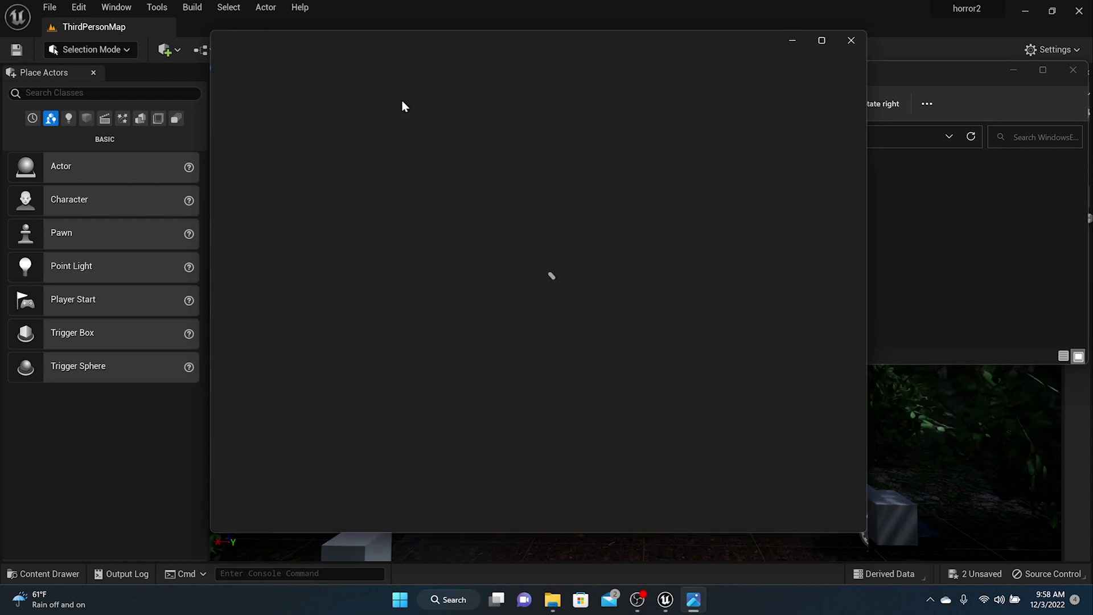
{"action": "left_click", "coordinate": [849, 40]}
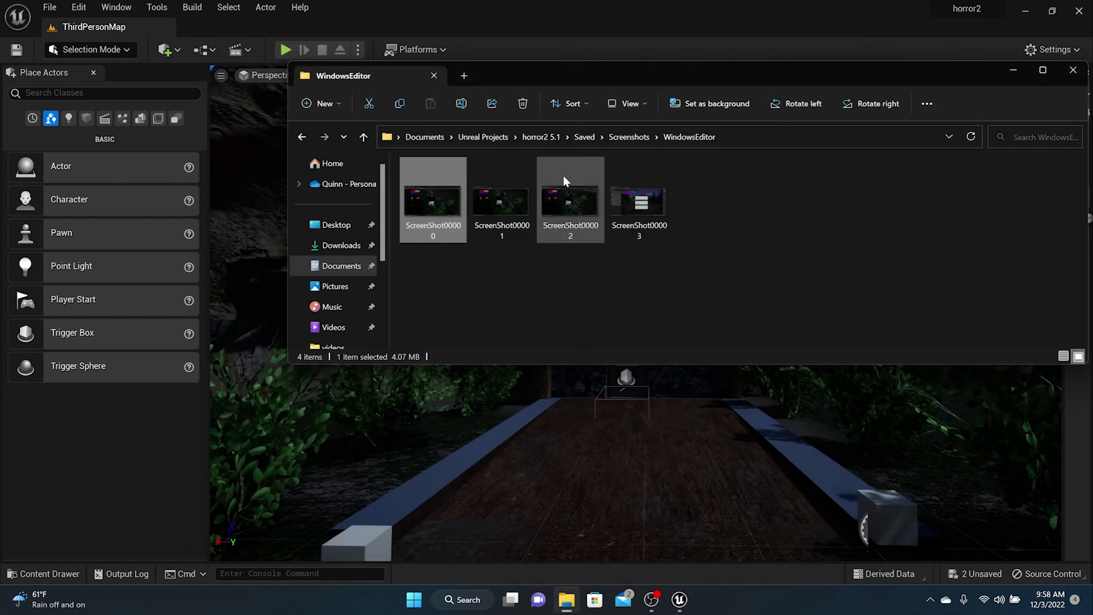
{"action": "left_click", "coordinate": [1072, 71]}
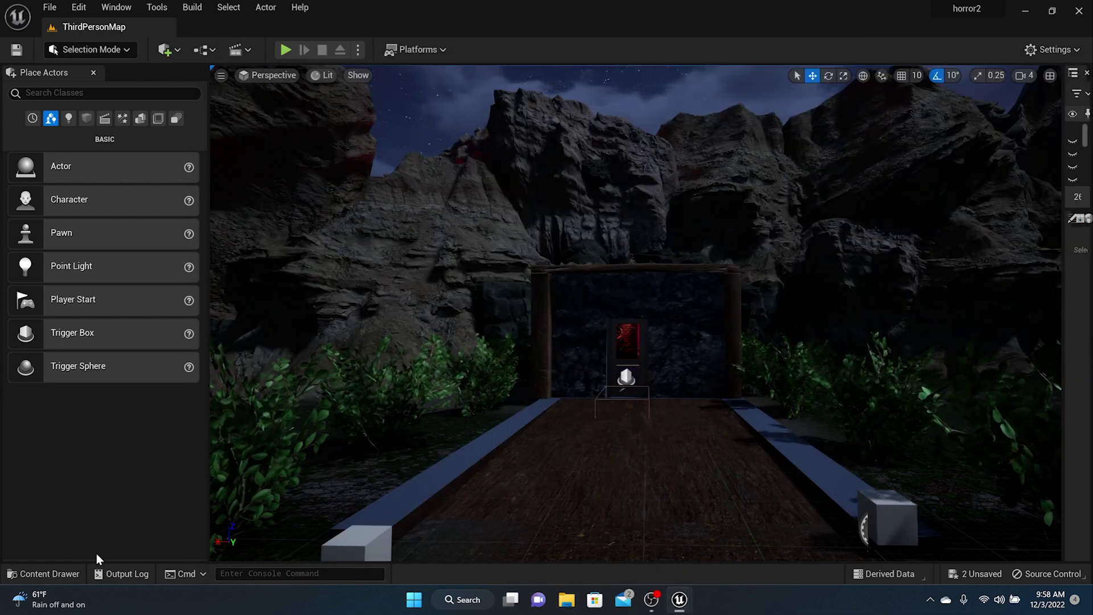
- Import titlescreenpic from the Desktop into the project's ThirdPerson/Blueprints/Huds folder
{"action": "left_click", "coordinate": [43, 573]}
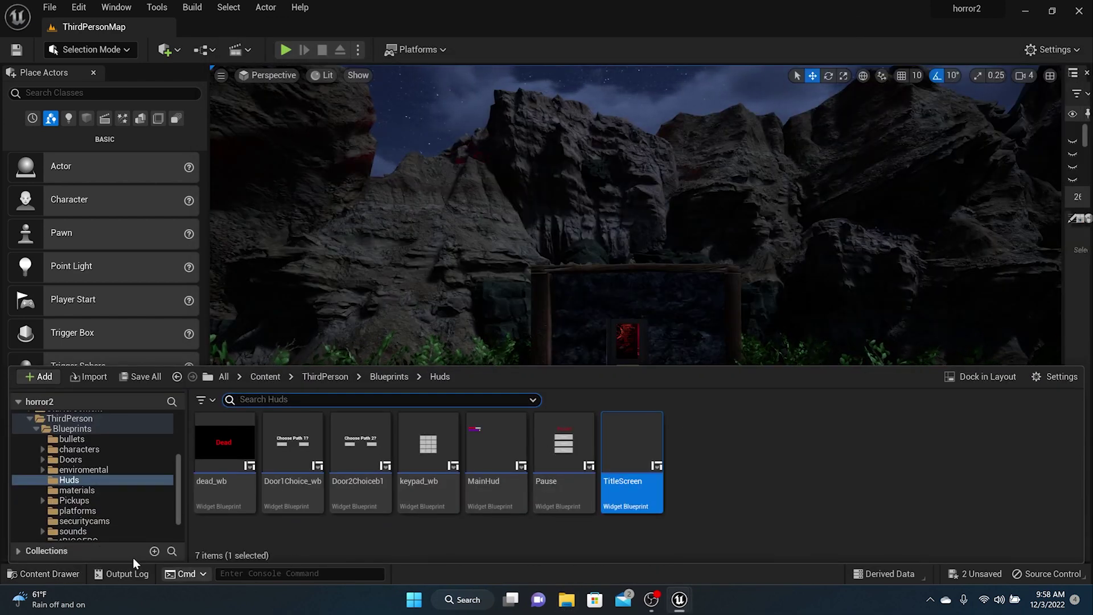
{"action": "left_click", "coordinate": [567, 600]}
{"action": "left_click", "coordinate": [335, 224]}
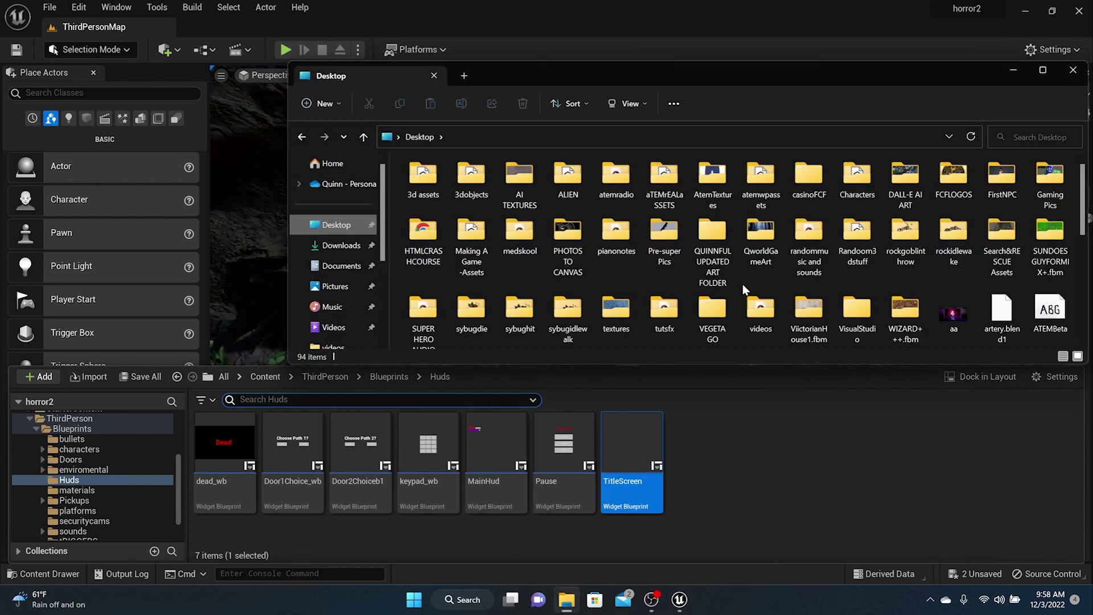
{"action": "scroll", "coordinate": [743, 290], "scroll_direction": "down", "scroll_amount": 5}
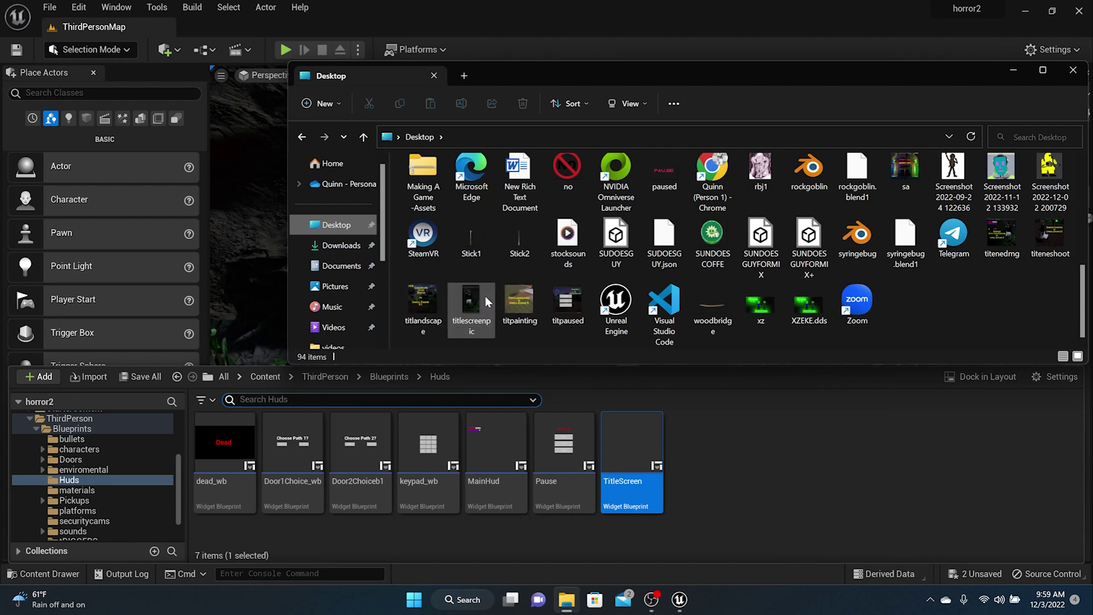
{"action": "mouse_move", "coordinate": [486, 298]}
{"action": "left_mouse_down"}
{"action": "mouse_move", "coordinate": [785, 446]}
{"action": "mouse_move", "coordinate": [489, 298]}
{"action": "mouse_move", "coordinate": [723, 493]}
{"action": "left_mouse_up"}
{"action": "left_click", "coordinate": [48, 574]}
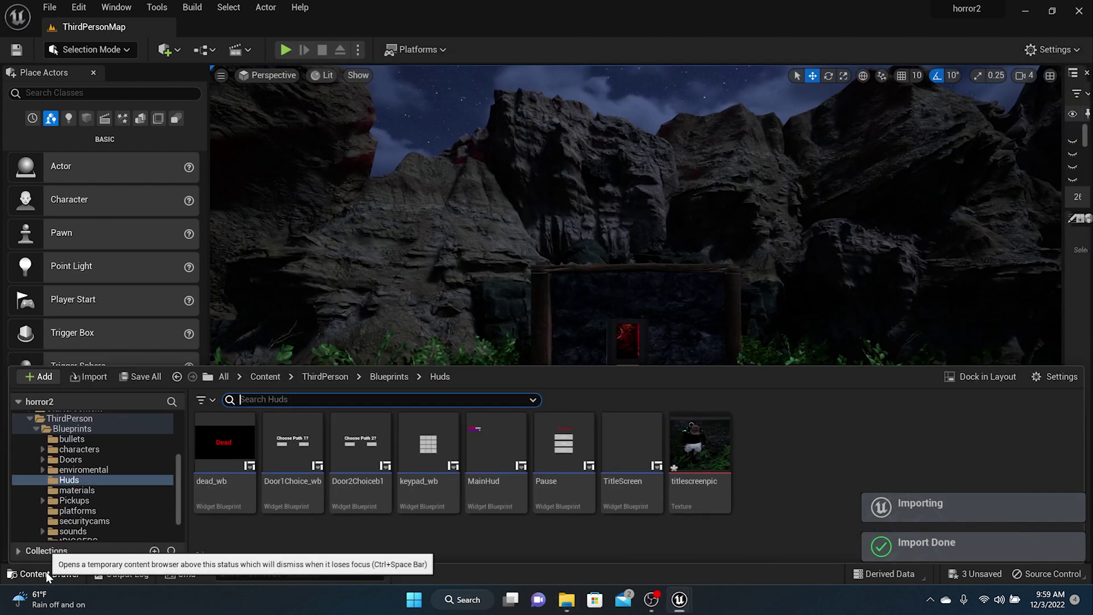
- Convert the titlescreenpic texture to a virtual texture with the 1024 size threshold, and save all modified assets
{"action": "right_click", "coordinate": [714, 455]}
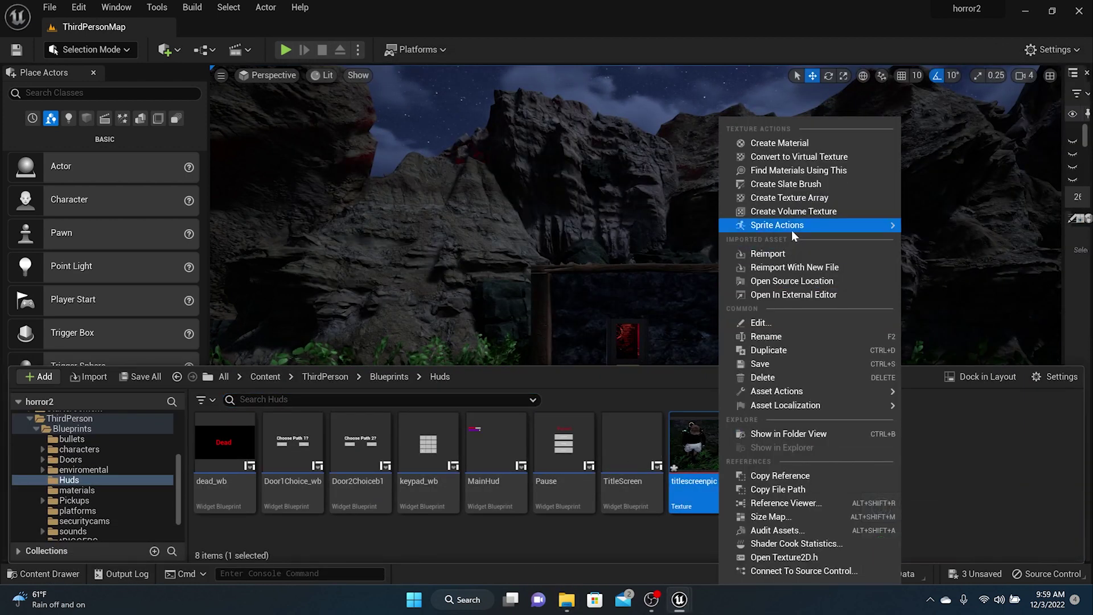
{"action": "left_click", "coordinate": [782, 158]}
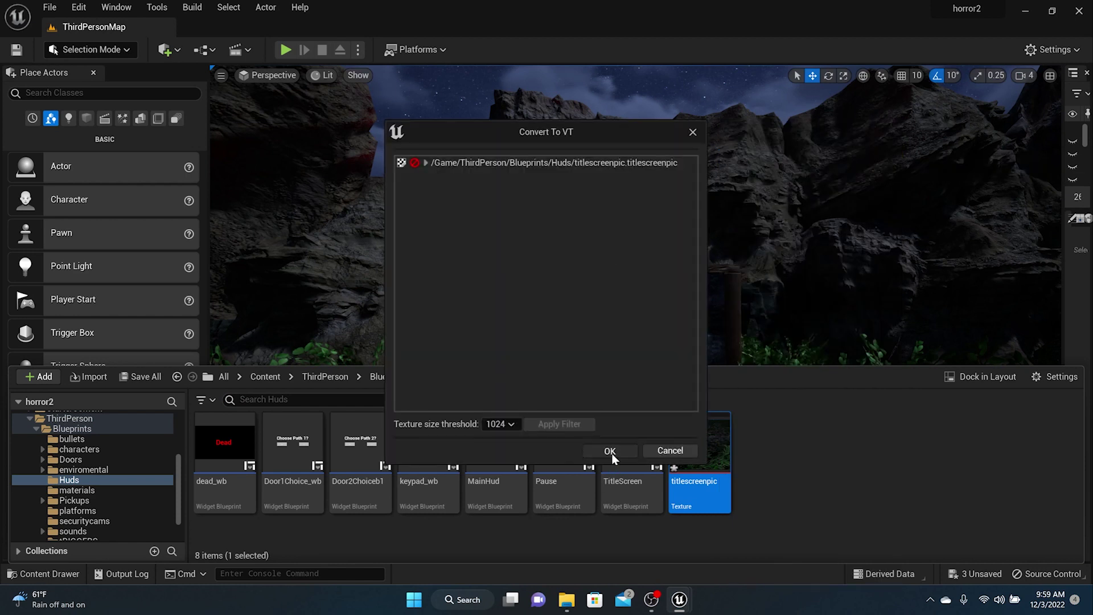
{"action": "left_click", "coordinate": [610, 452]}
{"action": "left_click", "coordinate": [132, 378]}
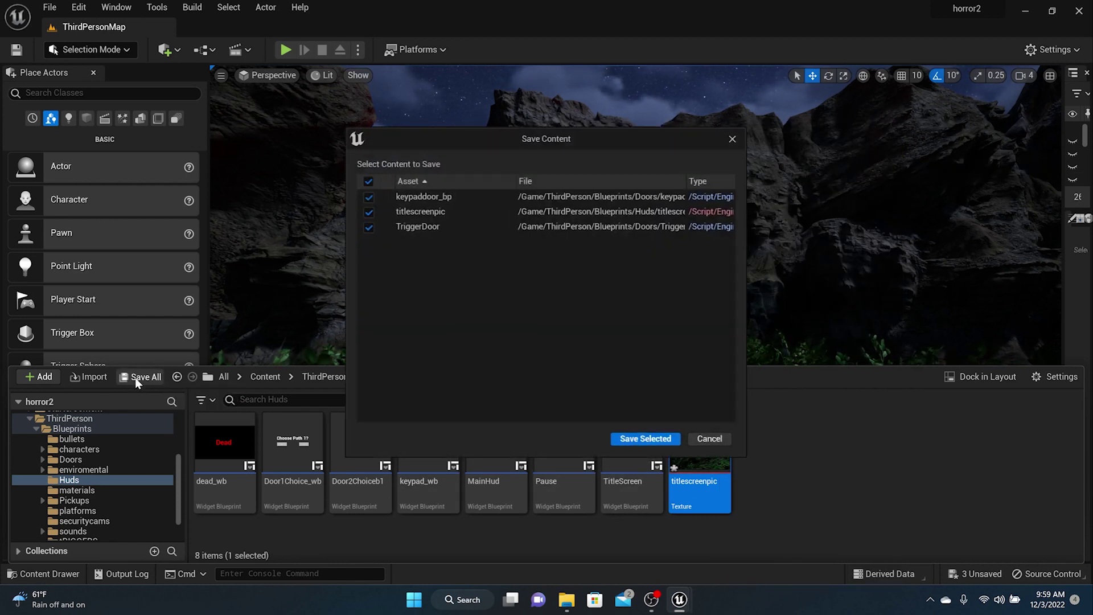
{"action": "left_click", "coordinate": [649, 442]}
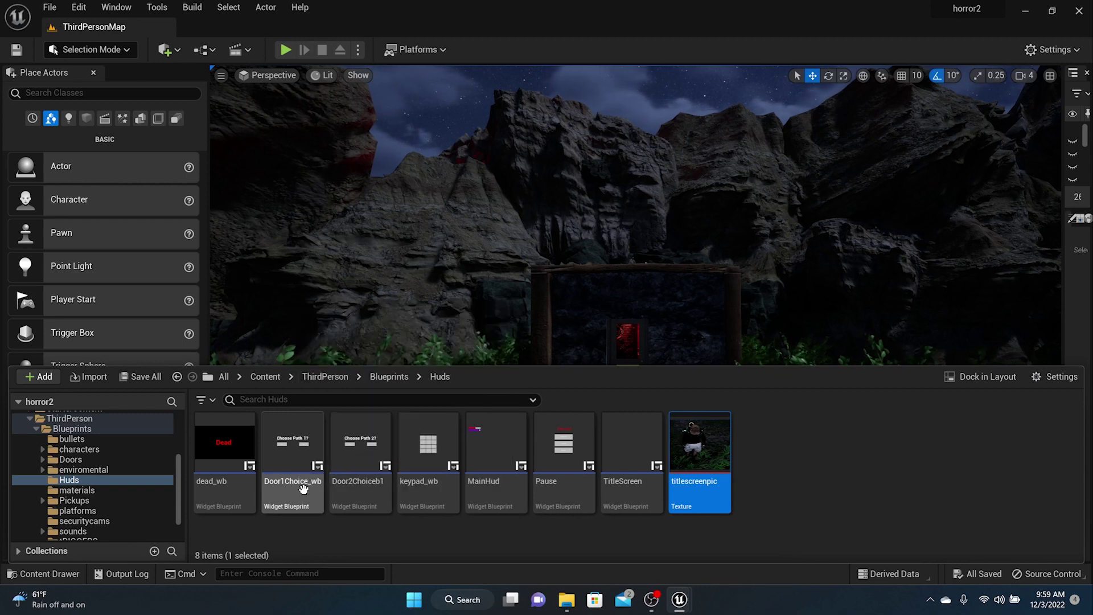
- Import gearpng from the Desktop into the Huds folder
{"action": "left_click", "coordinate": [564, 604]}
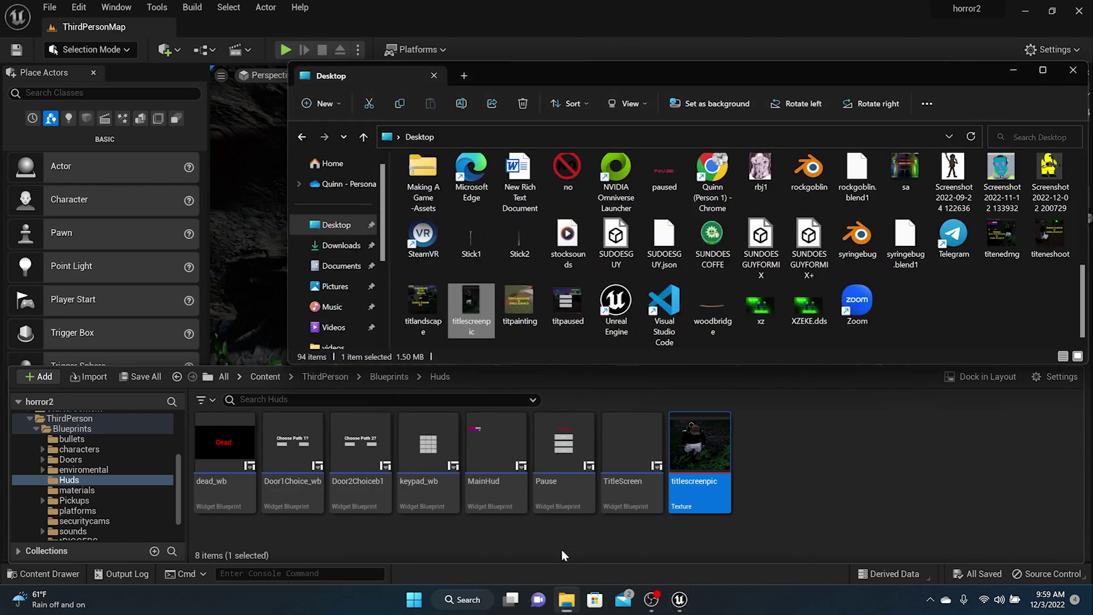
{"action": "scroll", "coordinate": [516, 283], "scroll_direction": "up", "scroll_amount": 2}
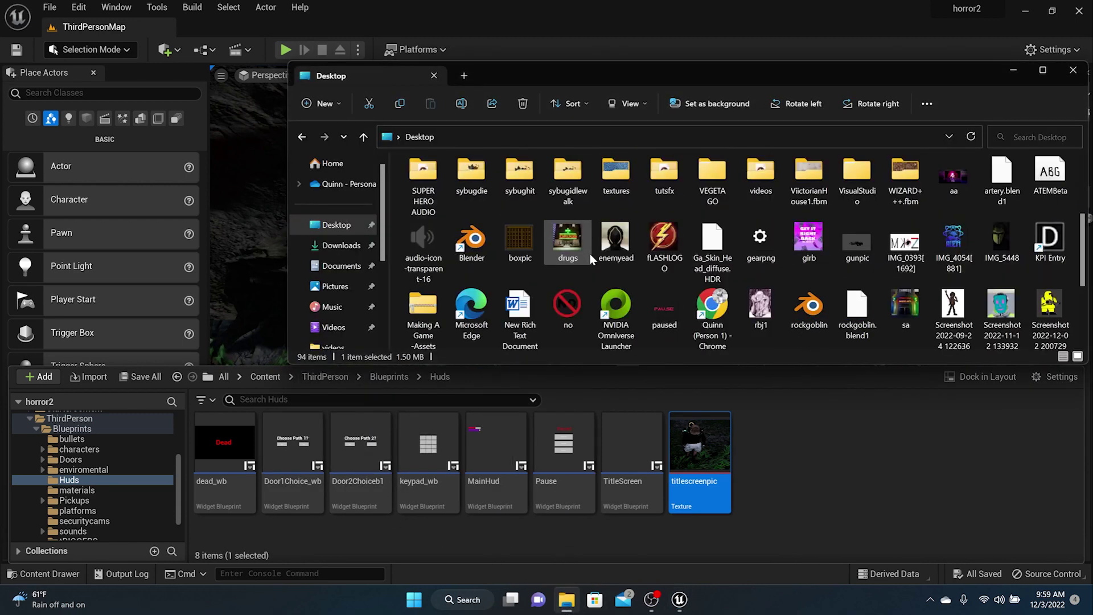
{"action": "left_click", "coordinate": [772, 244]}
{"action": "left_click_drag", "start_coordinate": [769, 242], "coordinate": [792, 442]}
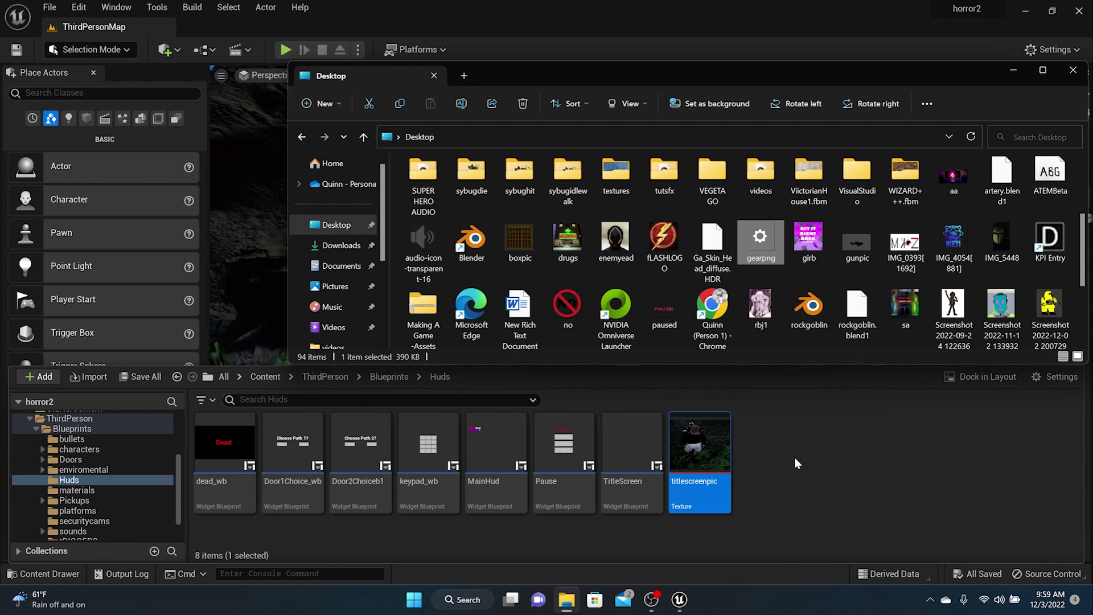
{"action": "left_click", "coordinate": [69, 575]}
{"action": "left_click", "coordinate": [796, 461]}
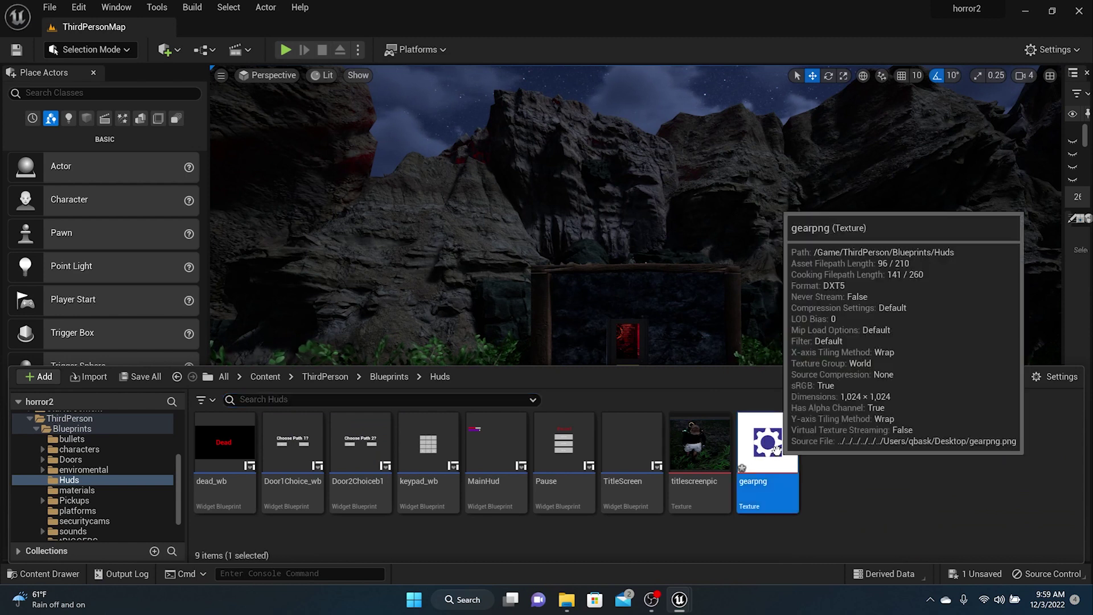
- Open the TitleScreen widget and place the titlescreenpic texture as an image along the canvas's left side, about 675 by 1071
{"action": "left_click", "coordinate": [700, 447]}
{"action": "double_click", "coordinate": [625, 437]}
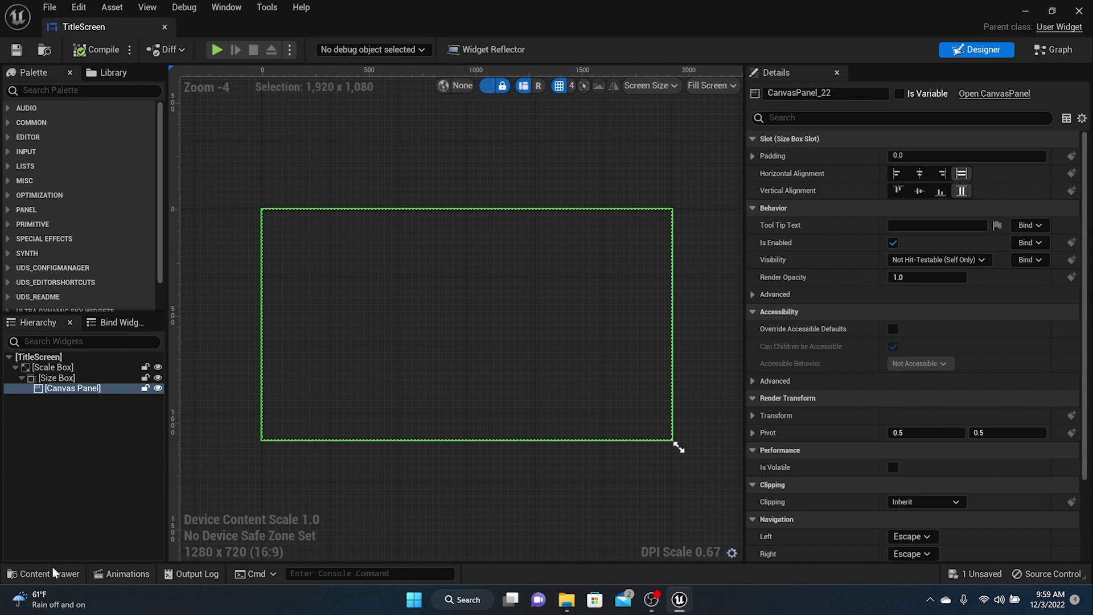
{"action": "left_click", "coordinate": [35, 575]}
{"action": "left_click_drag", "start_coordinate": [724, 347], "coordinate": [542, 446]}
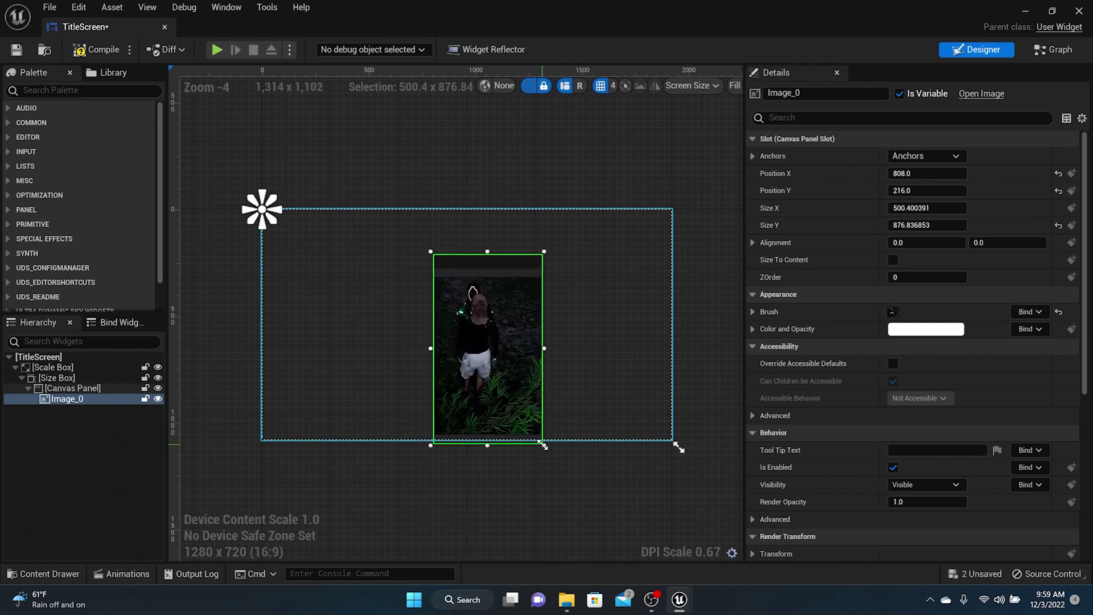
{"action": "left_click_drag", "start_coordinate": [488, 251], "coordinate": [477, 205]}
{"action": "left_click_drag", "start_coordinate": [493, 300], "coordinate": [413, 338]}
{"action": "left_click_drag", "start_coordinate": [338, 207], "coordinate": [338, 210]}
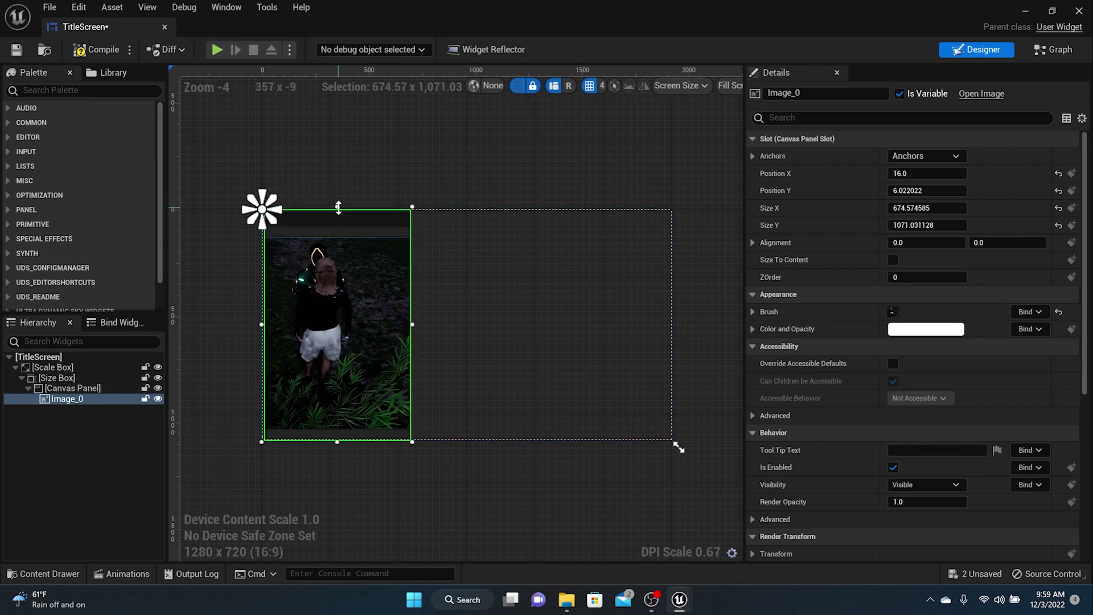
- Anchor the image to the canvas's left edge with vertical stretch, and set its Position X, Offset Top, Size X and Offset Bottom to 0
{"action": "left_click", "coordinate": [945, 157]}
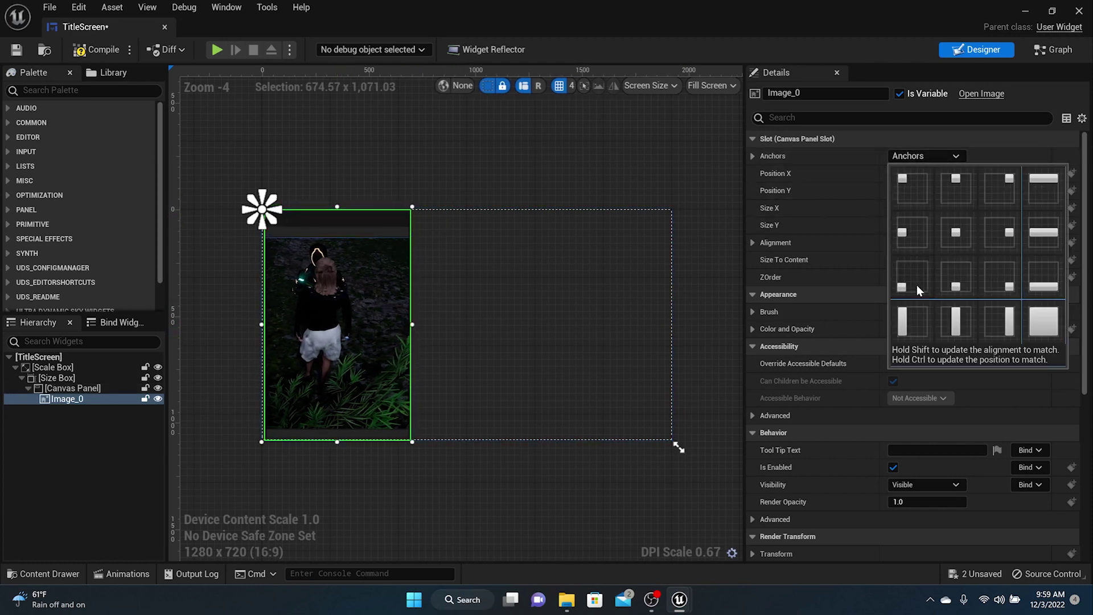
{"action": "left_click", "coordinate": [907, 308]}
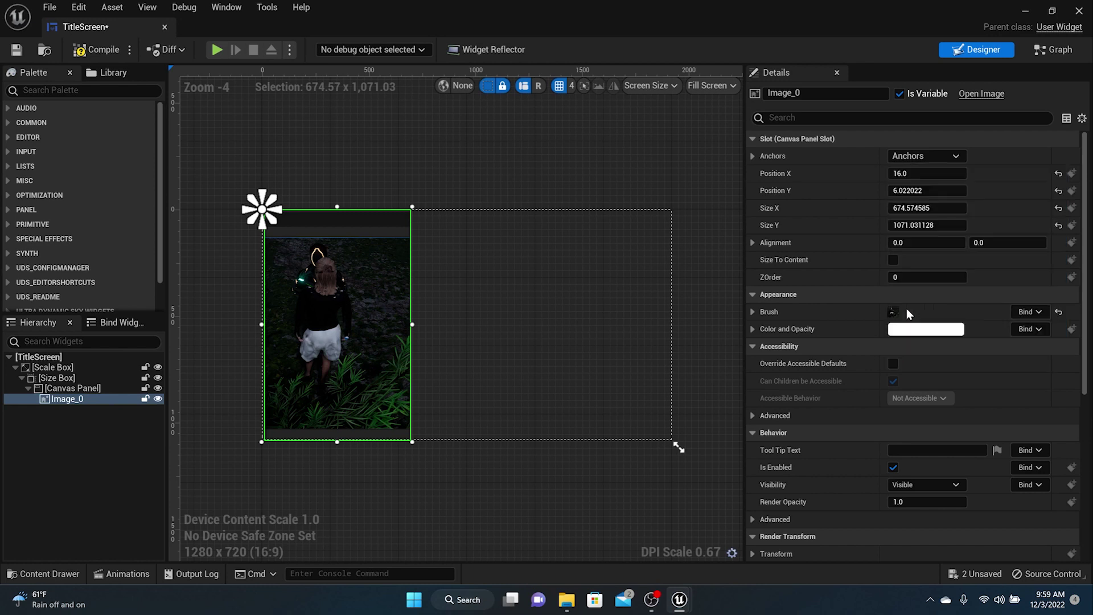
{"action": "left_click", "coordinate": [924, 174]}
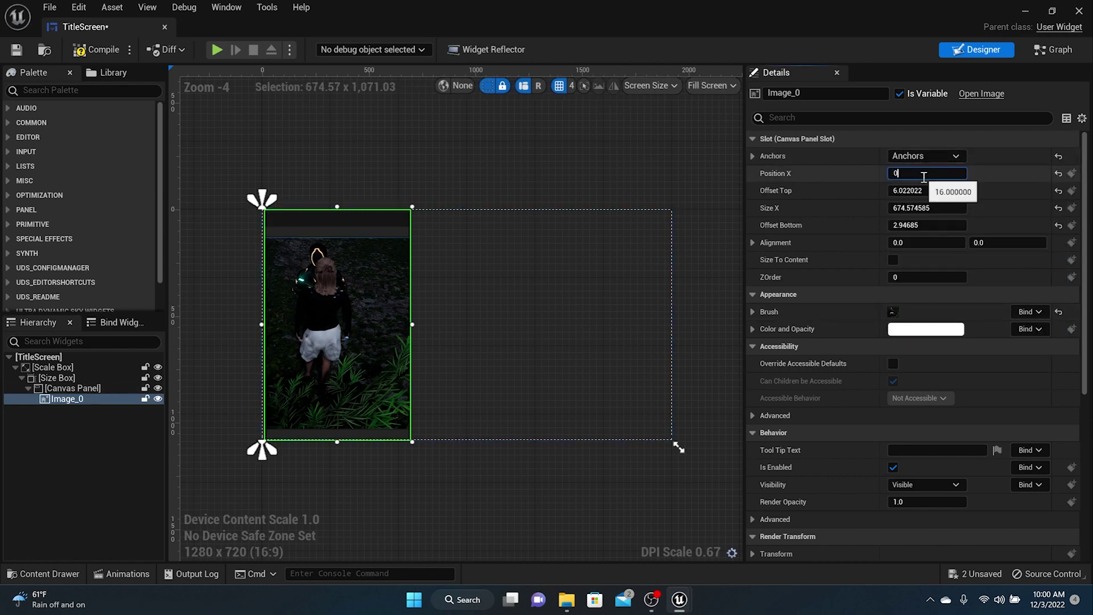
{"action": "left_click", "coordinate": [924, 195]}
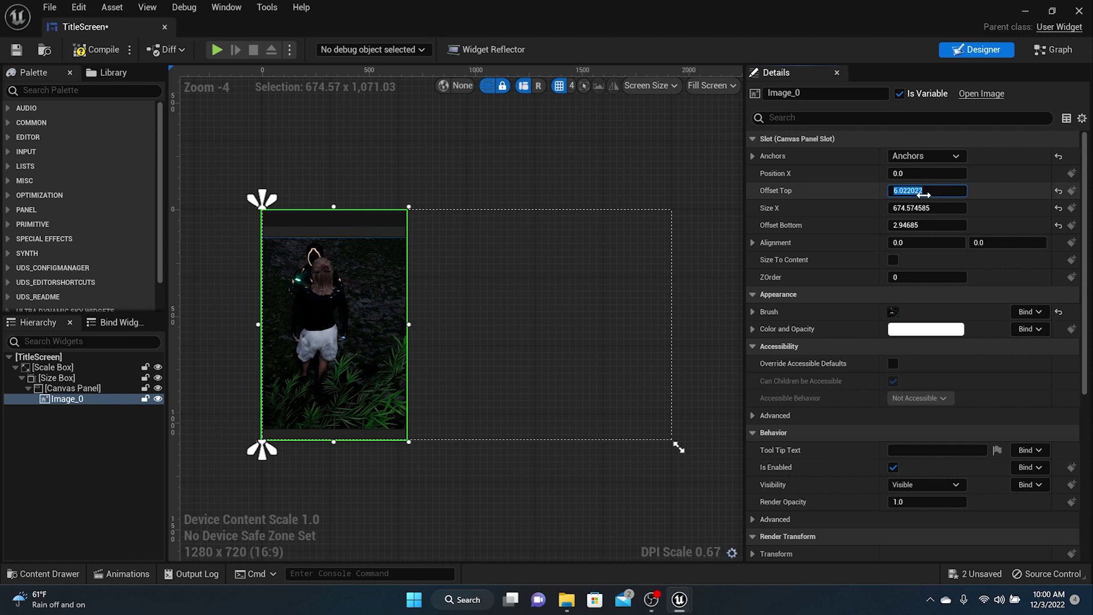
{"action": "type", "text": "0"}
{"action": "left_click", "coordinate": [936, 210]}
{"action": "type", "text": "0"}
{"action": "left_click", "coordinate": [940, 226]}
{"action": "type", "text": "0"}
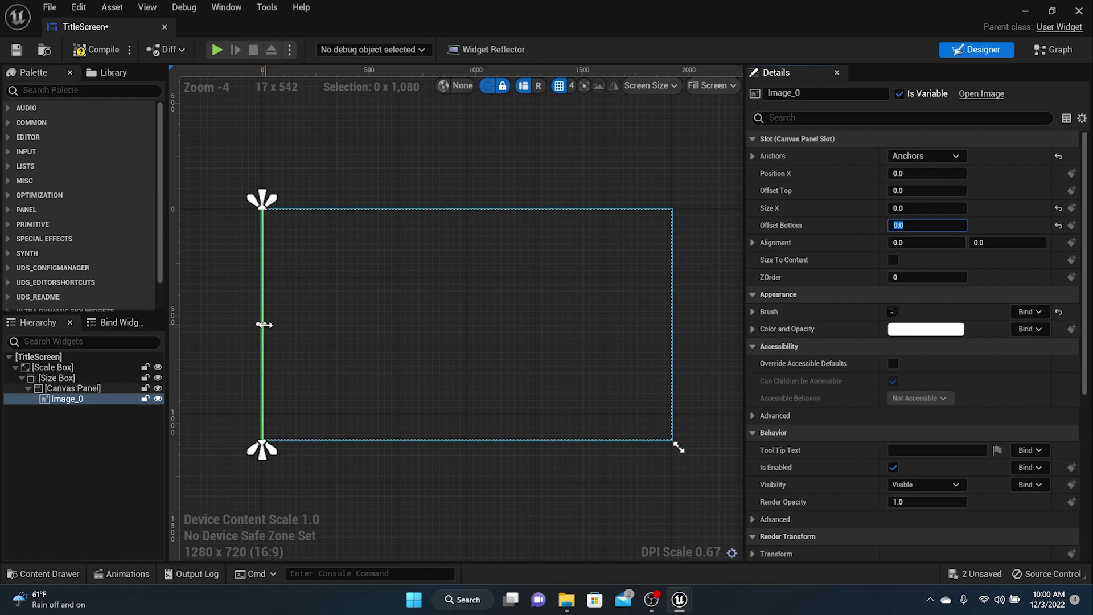
- Enlarge the image to about 691 by 1120, extending slightly below the canvas, and compile and save the widget
{"action": "left_click_drag", "start_coordinate": [263, 324], "coordinate": [413, 354]}
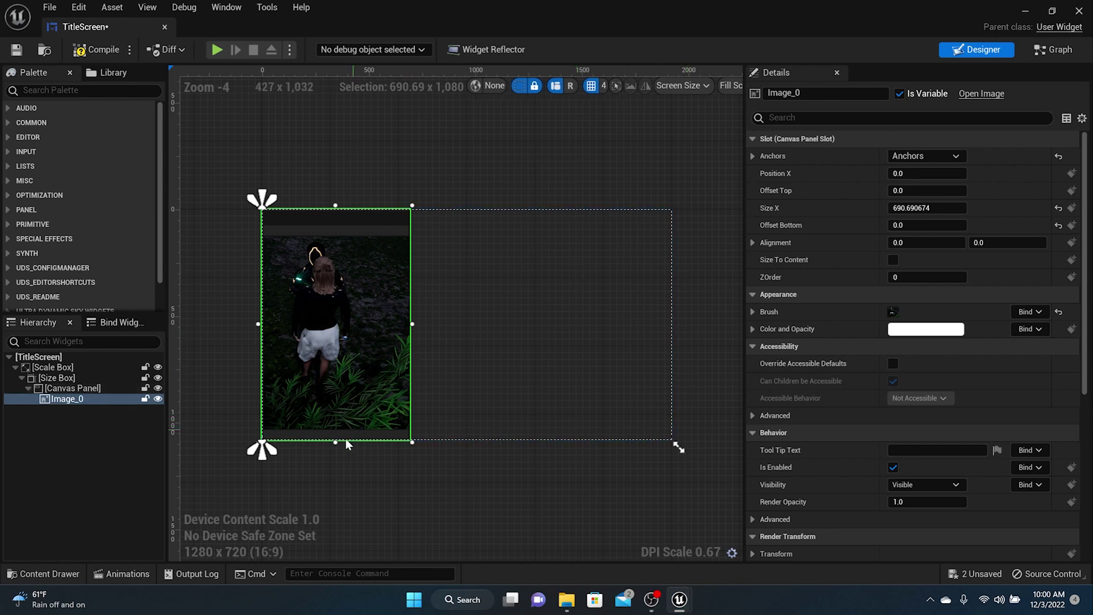
{"action": "left_click_drag", "start_coordinate": [334, 442], "coordinate": [334, 451]}
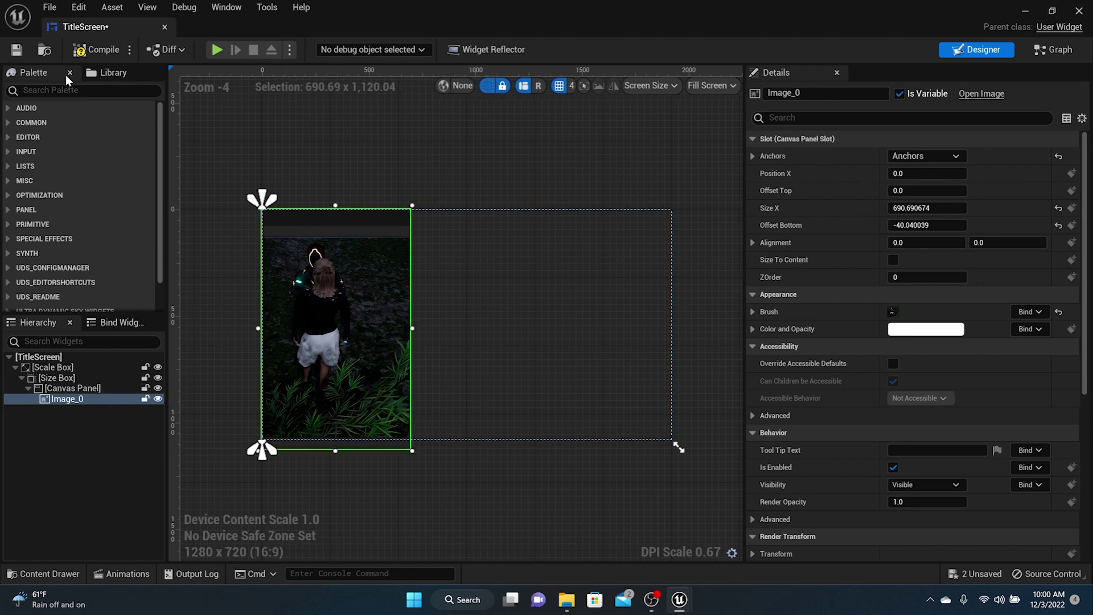
{"action": "left_click", "coordinate": [83, 53]}
{"action": "left_click", "coordinate": [16, 49]}
- Add a Border widget to the canvas just right of the image's upper part, at about X 748, Y 60
{"action": "left_click", "coordinate": [8, 122]}
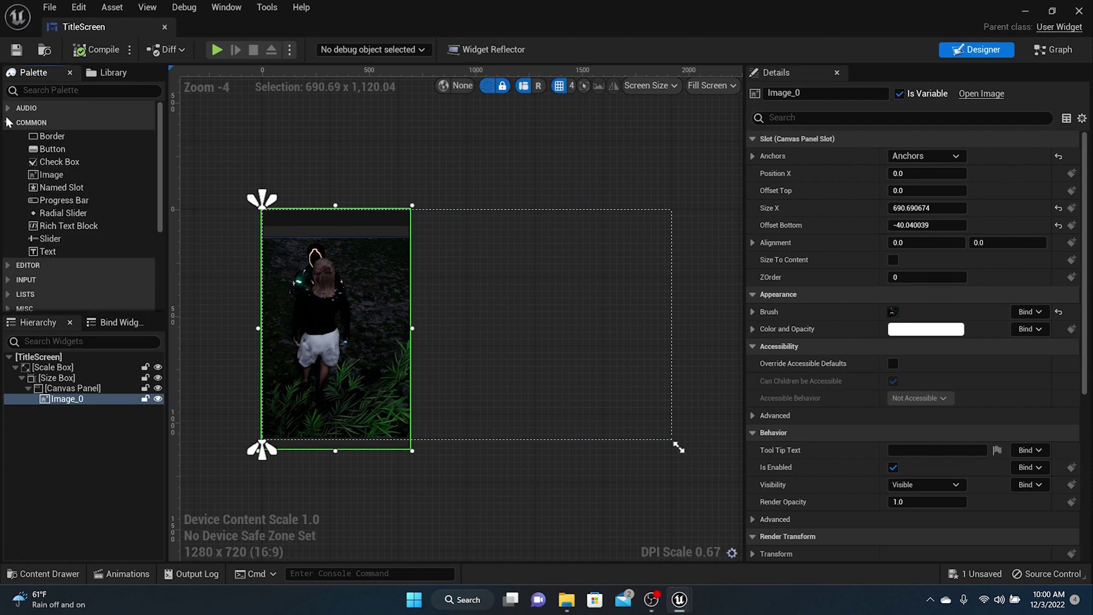
{"action": "left_click_drag", "start_coordinate": [51, 136], "coordinate": [507, 248]}
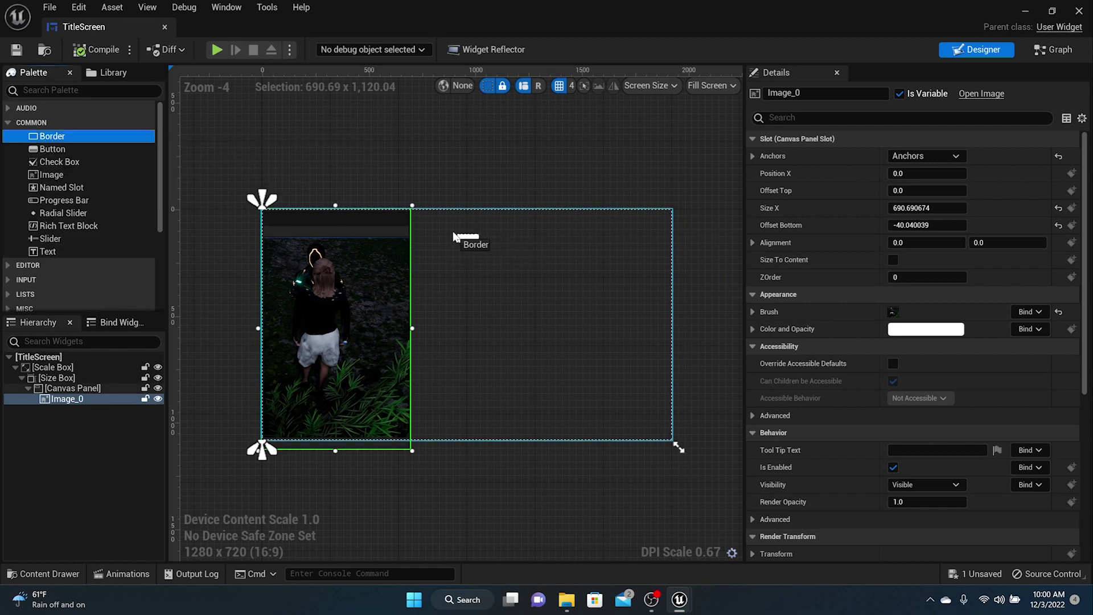
{"action": "left_click_drag", "start_coordinate": [424, 227], "coordinate": [425, 227]}
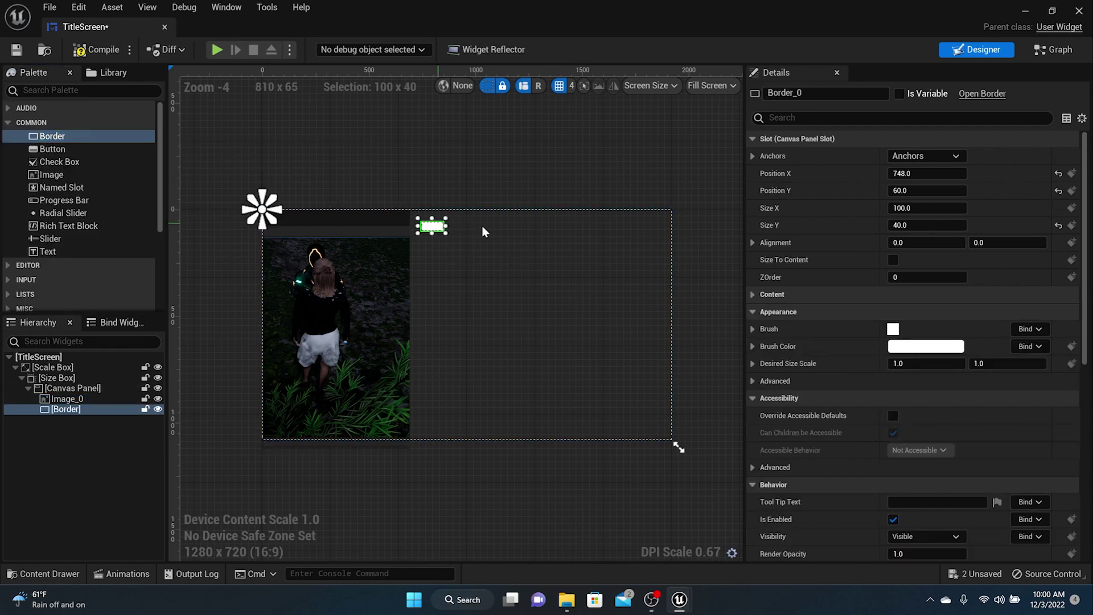
- Anchor the border with full stretch on both axes and resize it to cover the canvas area beside the image, about 1215 by 1099
{"action": "left_click", "coordinate": [925, 155]}
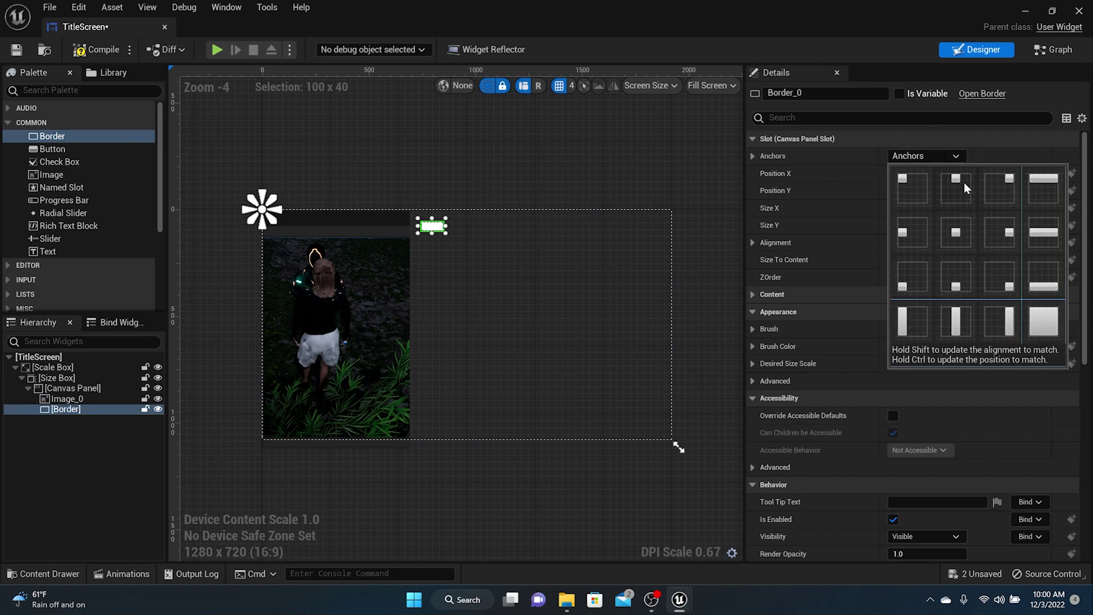
{"action": "left_click", "coordinate": [1044, 328]}
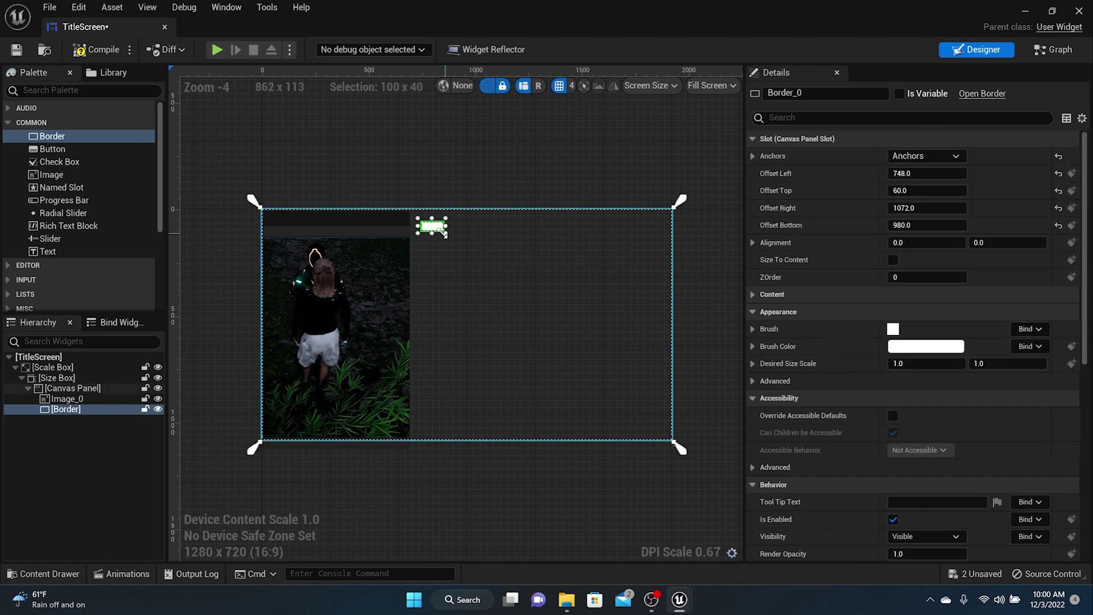
{"action": "left_click_drag", "start_coordinate": [447, 234], "coordinate": [674, 447]}
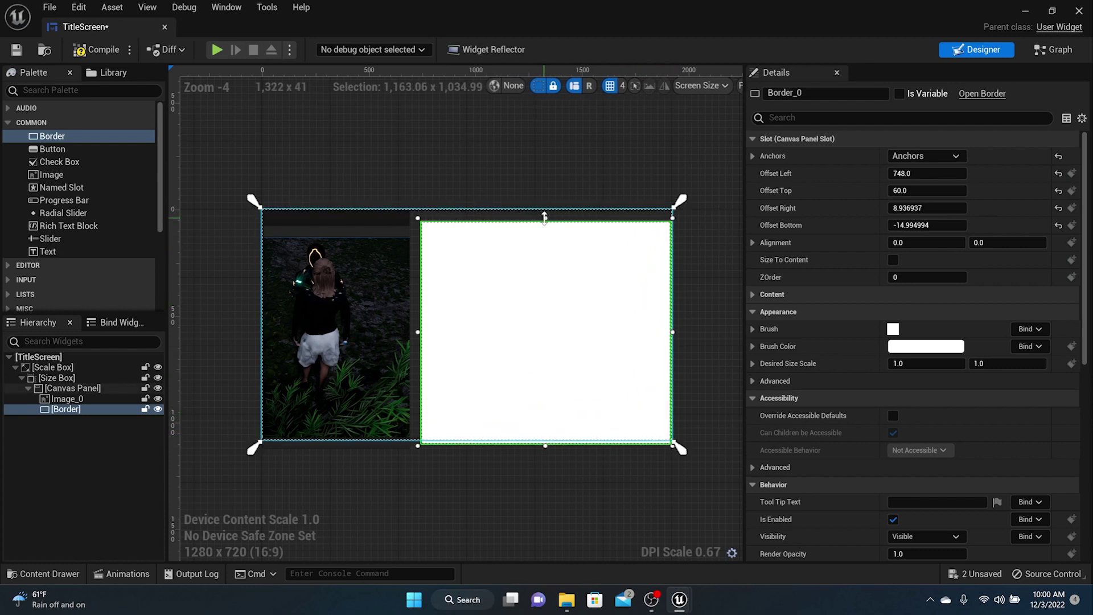
{"action": "left_click_drag", "start_coordinate": [545, 218], "coordinate": [545, 202]}
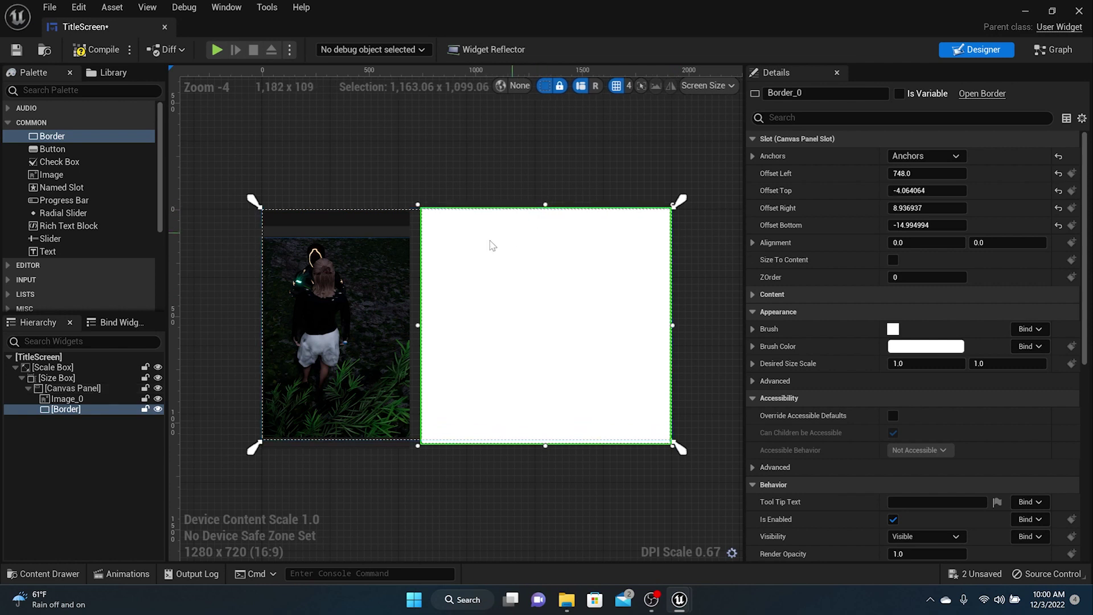
{"action": "left_click_drag", "start_coordinate": [418, 326], "coordinate": [410, 325]}
- Extend the image upward past the canvas to an Offset Top of about -138, and compile and save the widget
{"action": "left_click", "coordinate": [302, 262]}
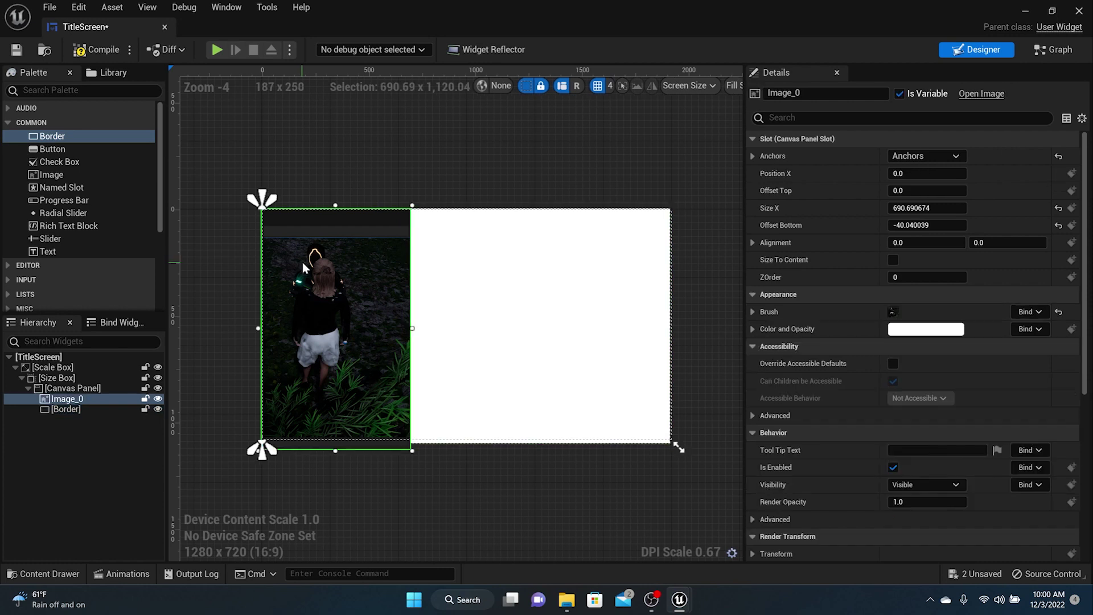
{"action": "left_click_drag", "start_coordinate": [335, 204], "coordinate": [345, 177]}
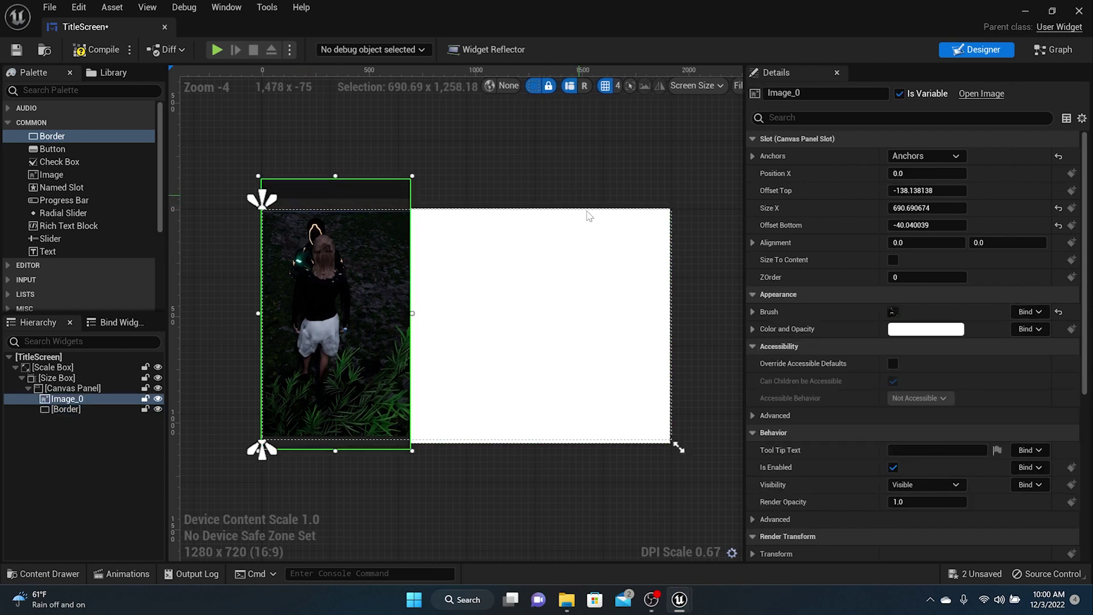
{"action": "left_click", "coordinate": [101, 51]}
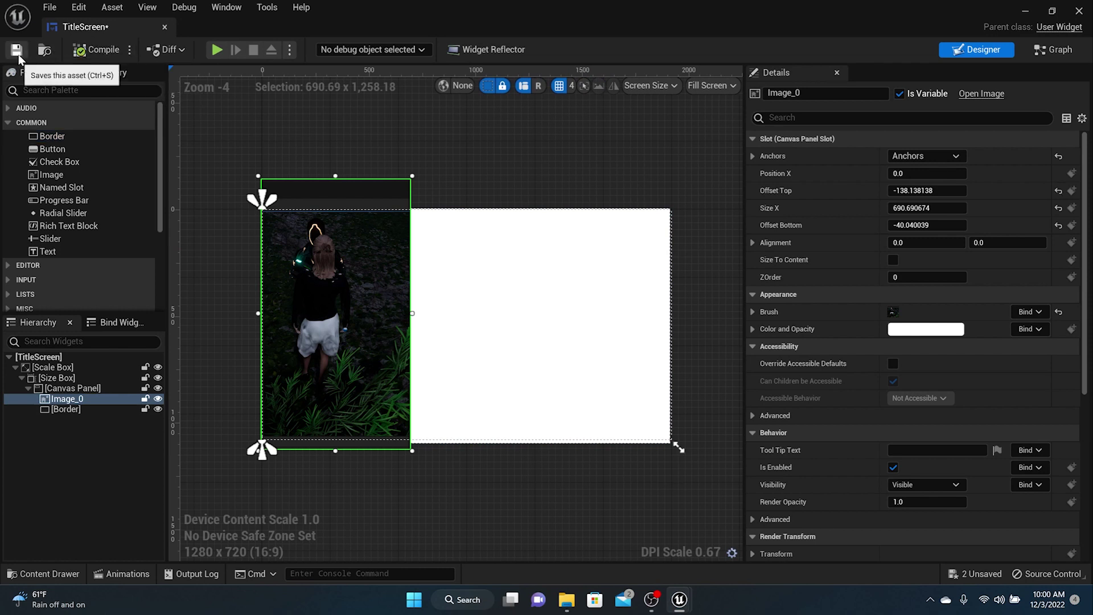
- Dim the image's Color and Opacity tint slightly to a value of about 0.94
{"action": "left_click", "coordinate": [926, 329]}
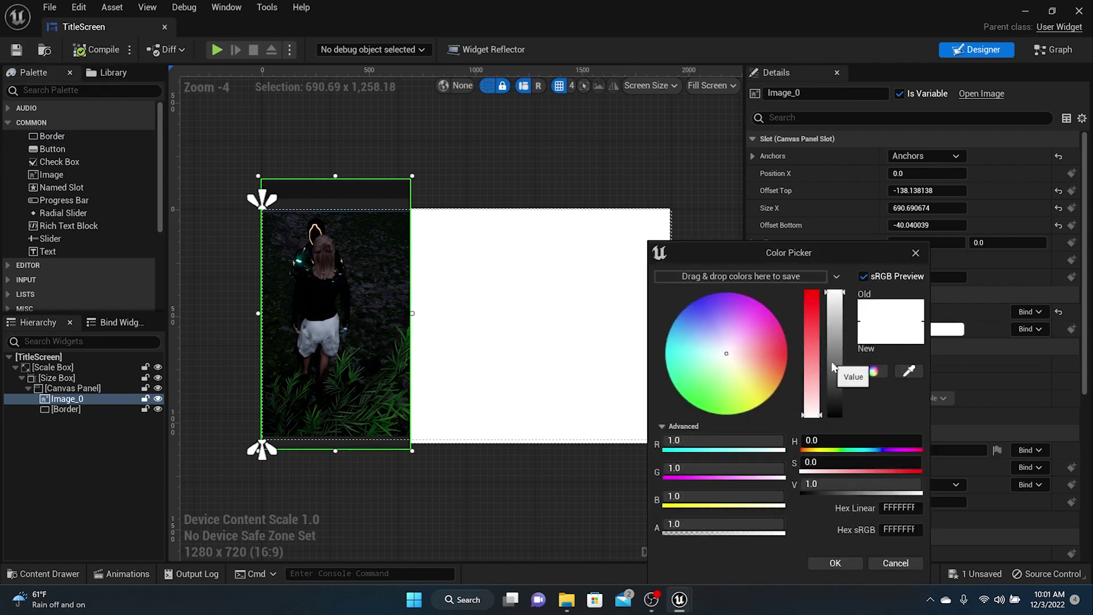
{"action": "left_click_drag", "start_coordinate": [837, 350], "coordinate": [837, 308]}
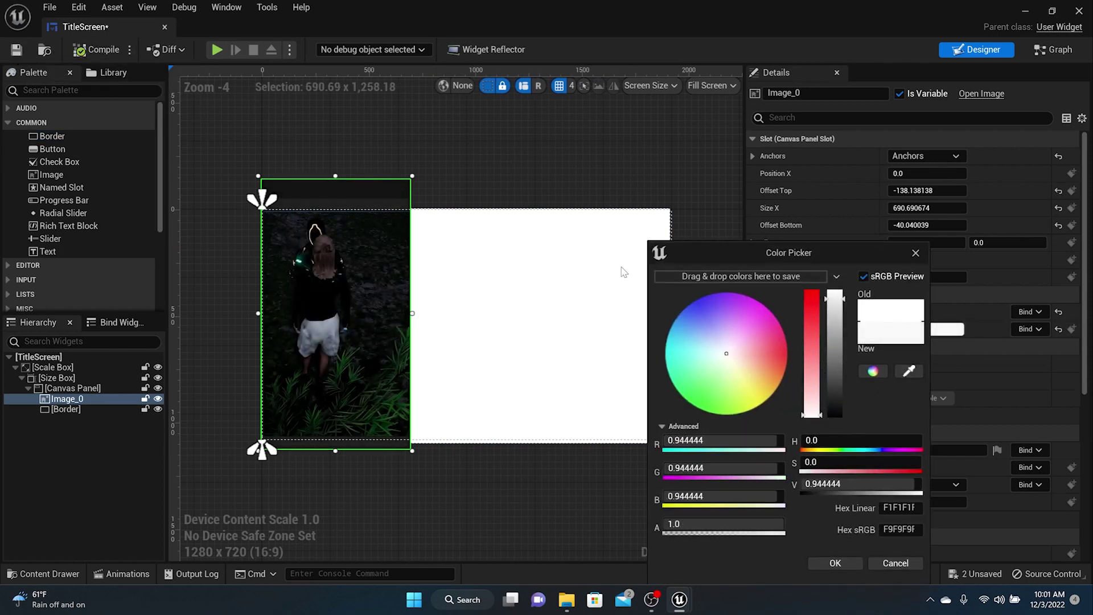
{"action": "left_click", "coordinate": [525, 268]}
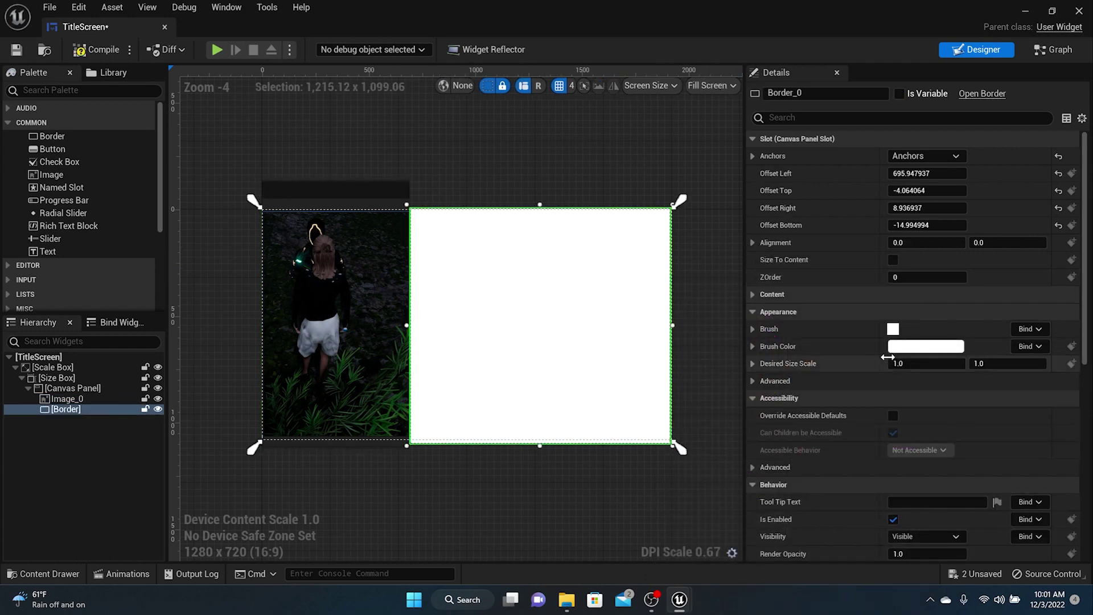
- Set the border's Brush Color to black, and compile and save the widget
{"action": "left_click", "coordinate": [926, 346]}
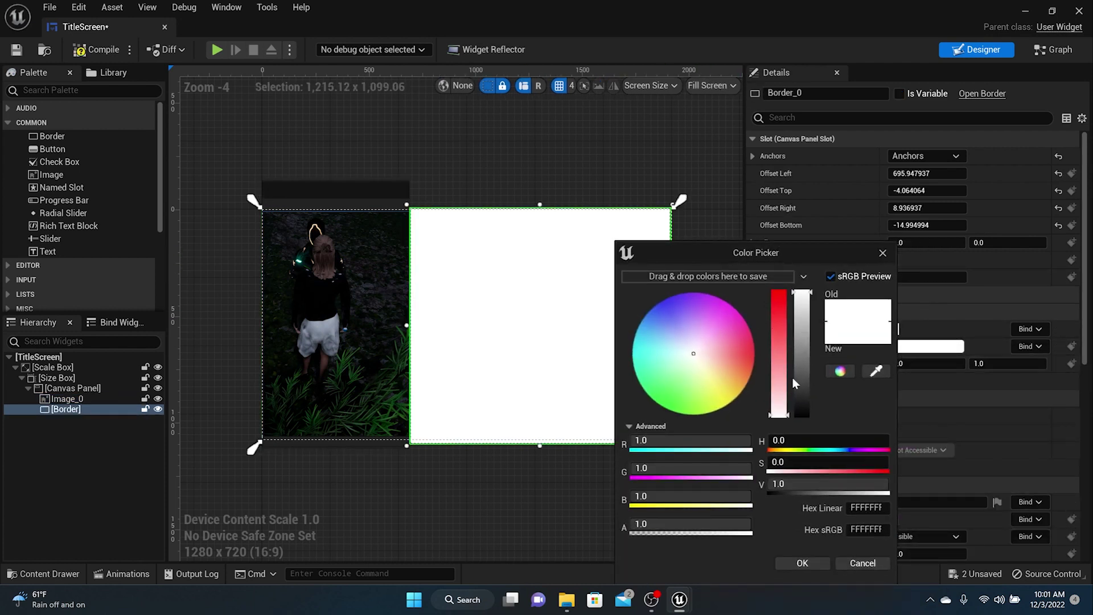
{"action": "left_click_drag", "start_coordinate": [793, 379], "coordinate": [806, 424]}
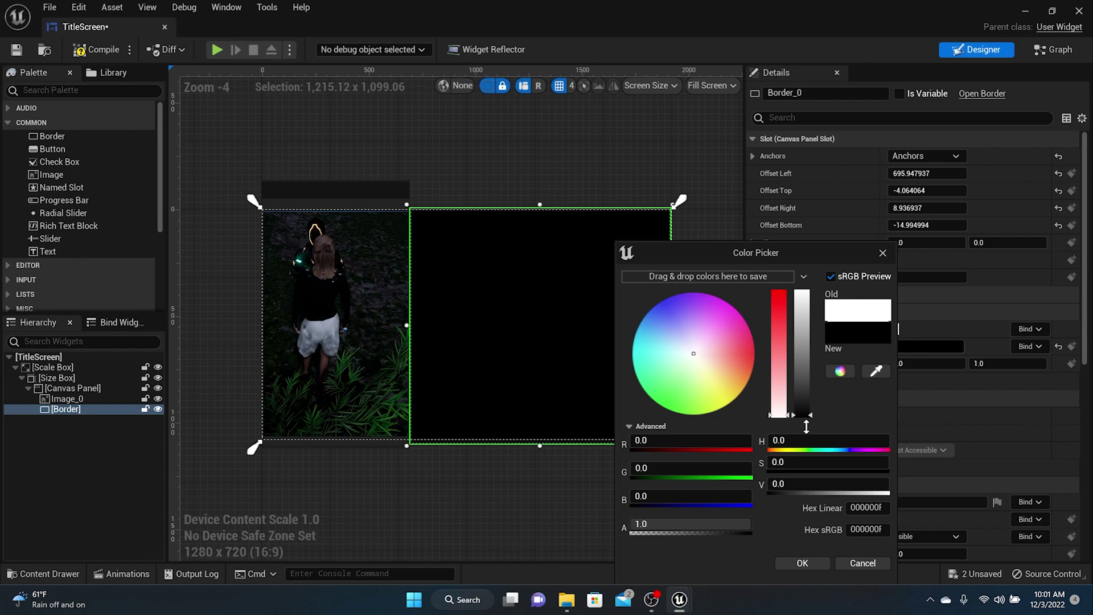
{"action": "mouse_move", "coordinate": [805, 419]}
{"action": "left_mouse_down"}
{"action": "mouse_move", "coordinate": [810, 408]}
{"action": "mouse_move", "coordinate": [812, 420]}
{"action": "left_mouse_up"}
{"action": "left_click", "coordinate": [802, 563]}
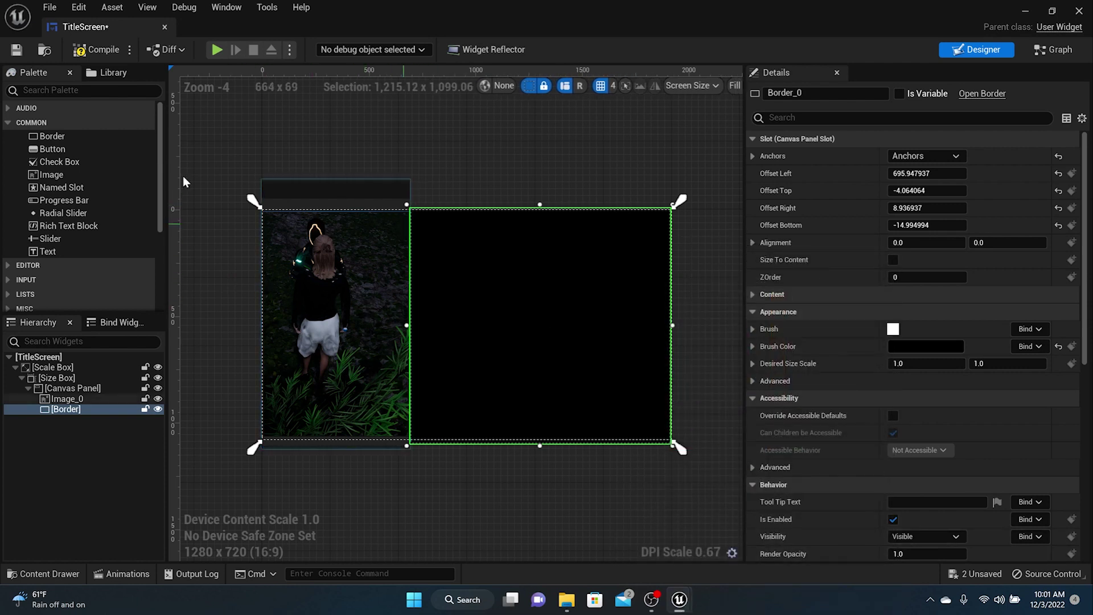
{"action": "left_click", "coordinate": [103, 50]}
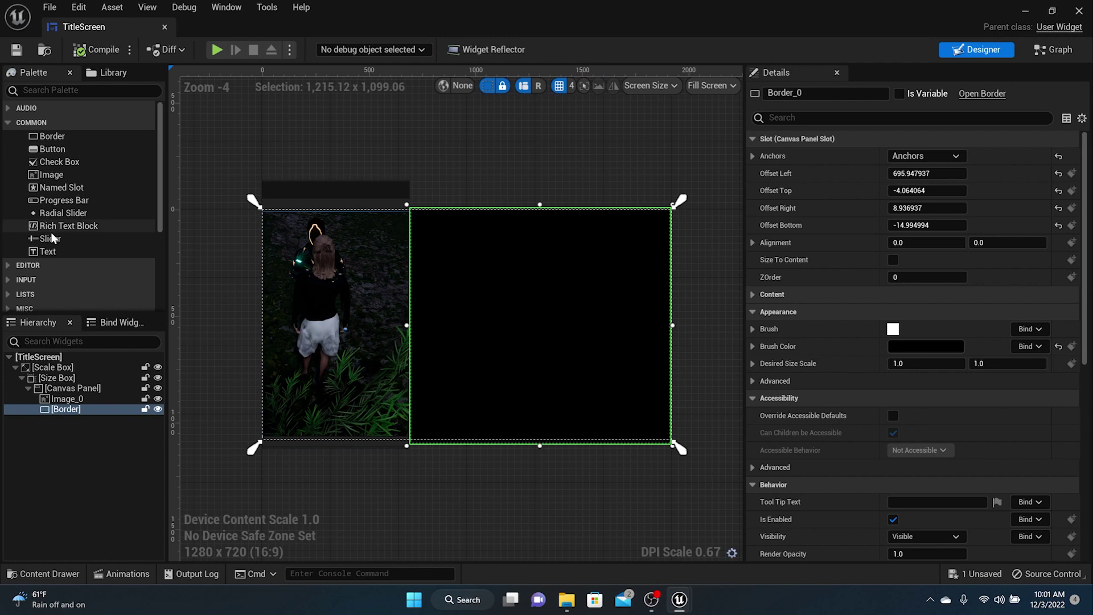
- Try a Text widget inside the black border with center horizontal alignment, and delete it
{"action": "left_click_drag", "start_coordinate": [47, 250], "coordinate": [531, 235]}
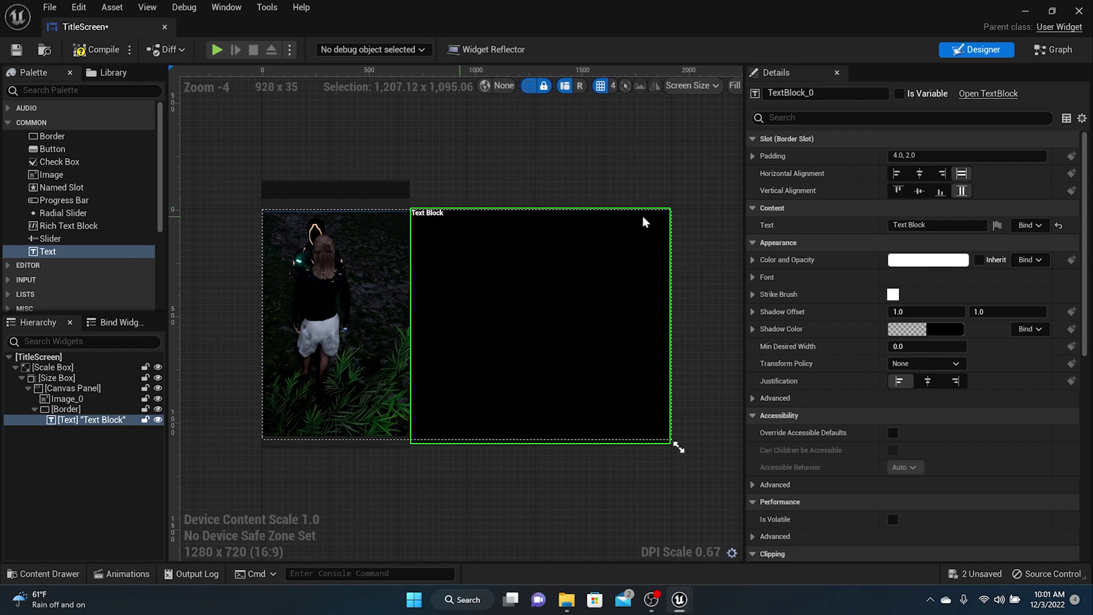
{"action": "left_click", "coordinate": [923, 176]}
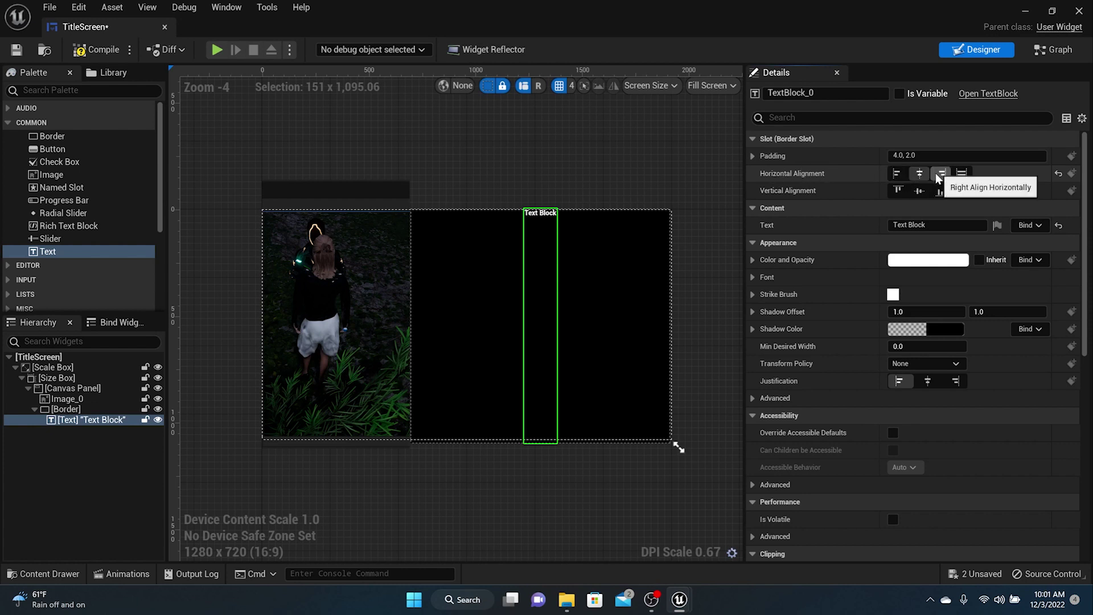
{"action": "key", "text": "Delete"}
- Delete the black border and fill its area with a second titlescreenpic image, about 1237 by 1251, beside the first image
{"action": "left_click", "coordinate": [536, 218]}
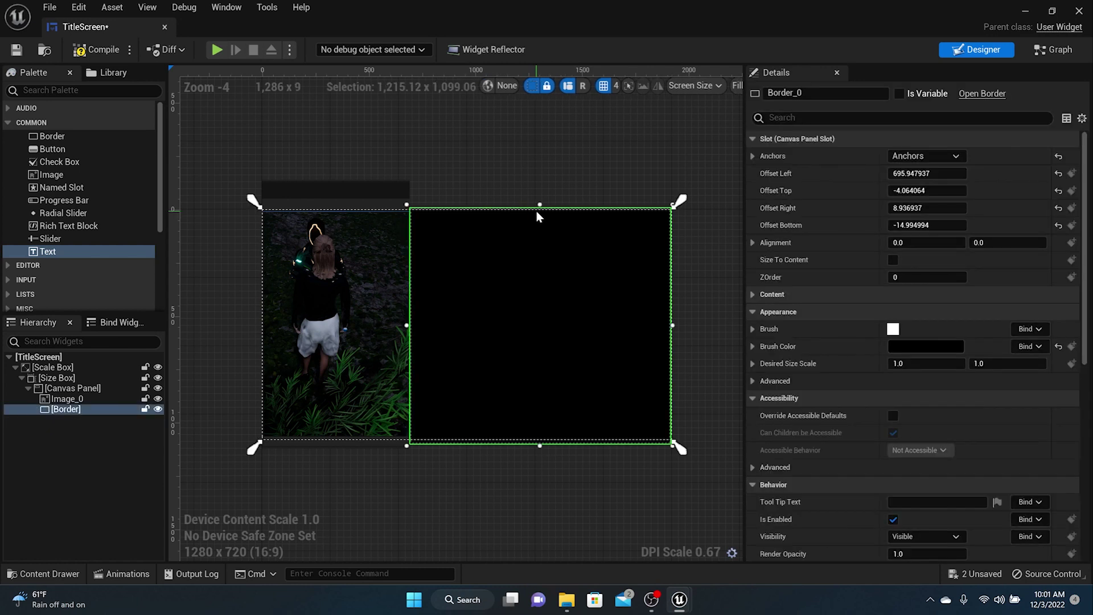
{"action": "key", "text": "Delete"}
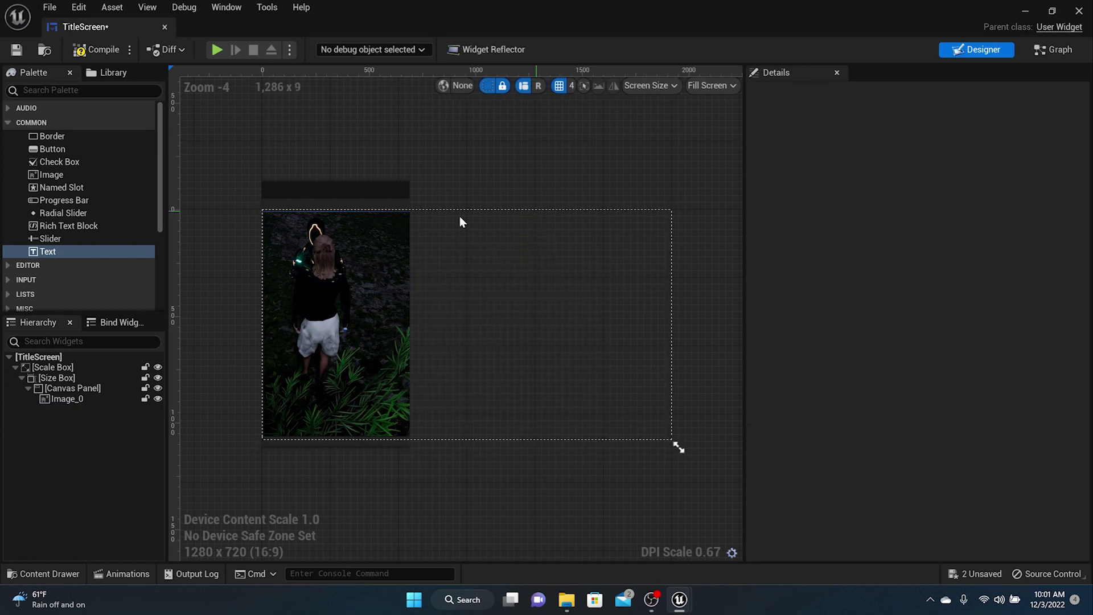
{"action": "left_click", "coordinate": [72, 574]}
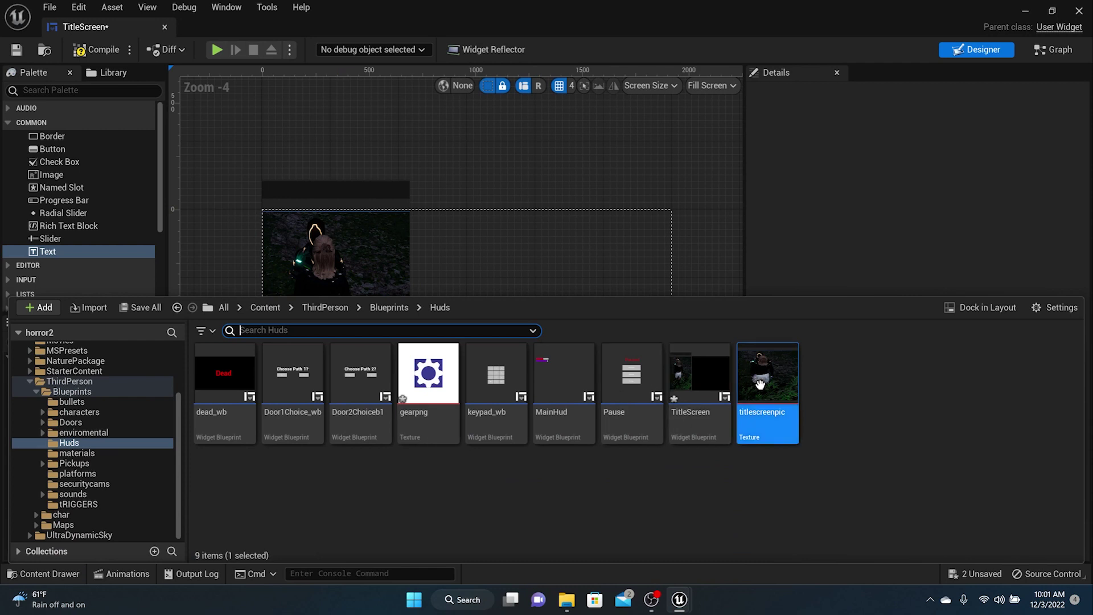
{"action": "left_click_drag", "start_coordinate": [766, 376], "coordinate": [678, 449]}
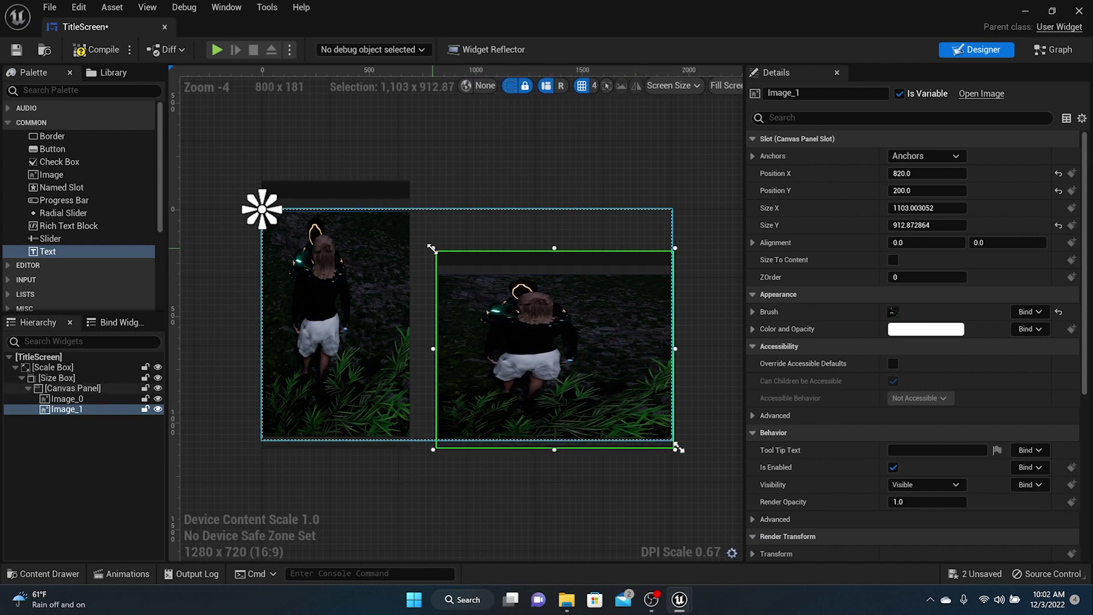
{"action": "left_click_drag", "start_coordinate": [434, 248], "coordinate": [403, 176]}
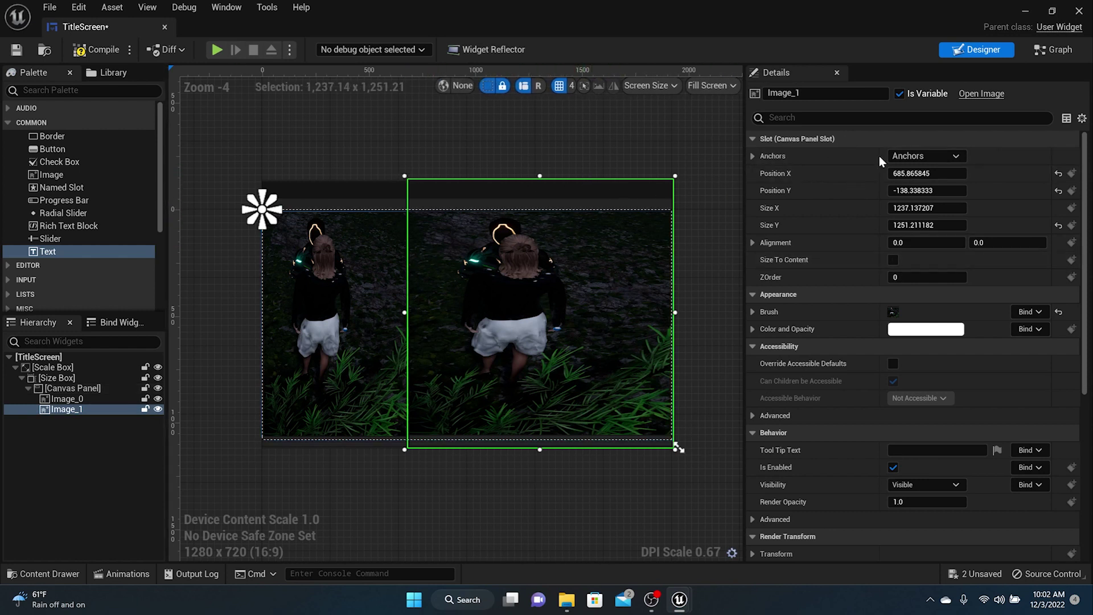
- Anchor the second image to the canvas's right edge with vertical stretch and set its Color and Opacity to black
{"action": "left_click", "coordinate": [894, 155]}
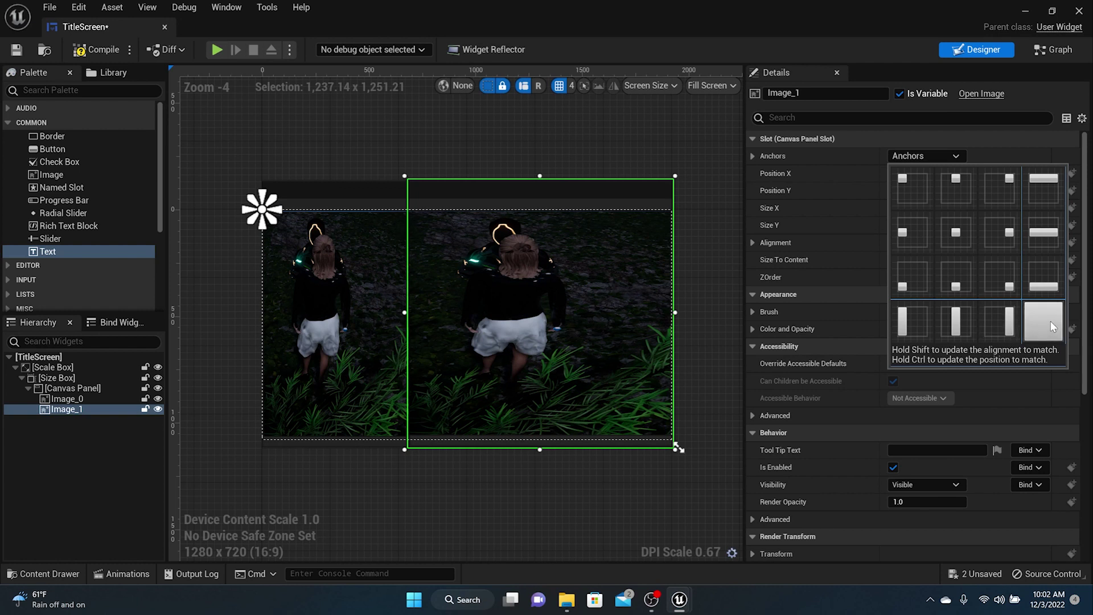
{"action": "left_click", "coordinate": [1012, 324]}
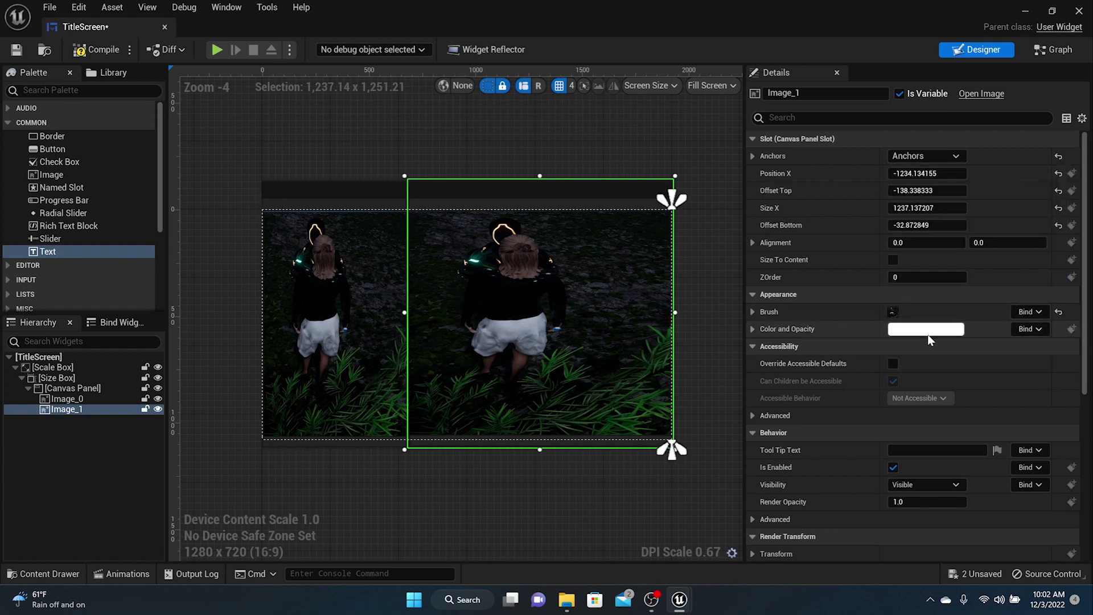
{"action": "left_click", "coordinate": [897, 329]}
{"action": "left_click_drag", "start_coordinate": [831, 348], "coordinate": [841, 533]}
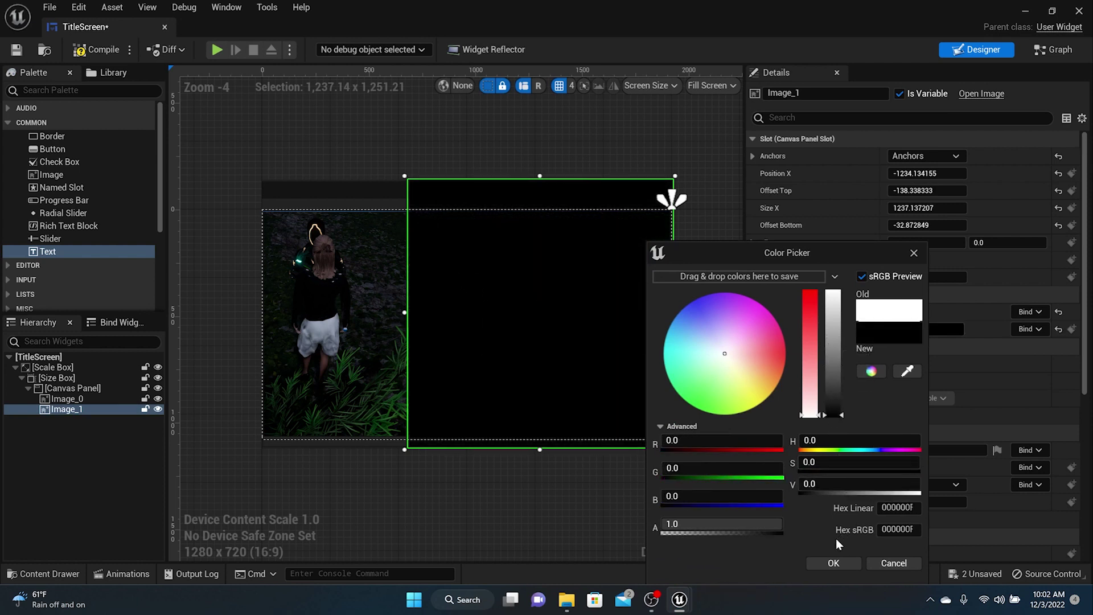
{"action": "left_click", "coordinate": [820, 563]}
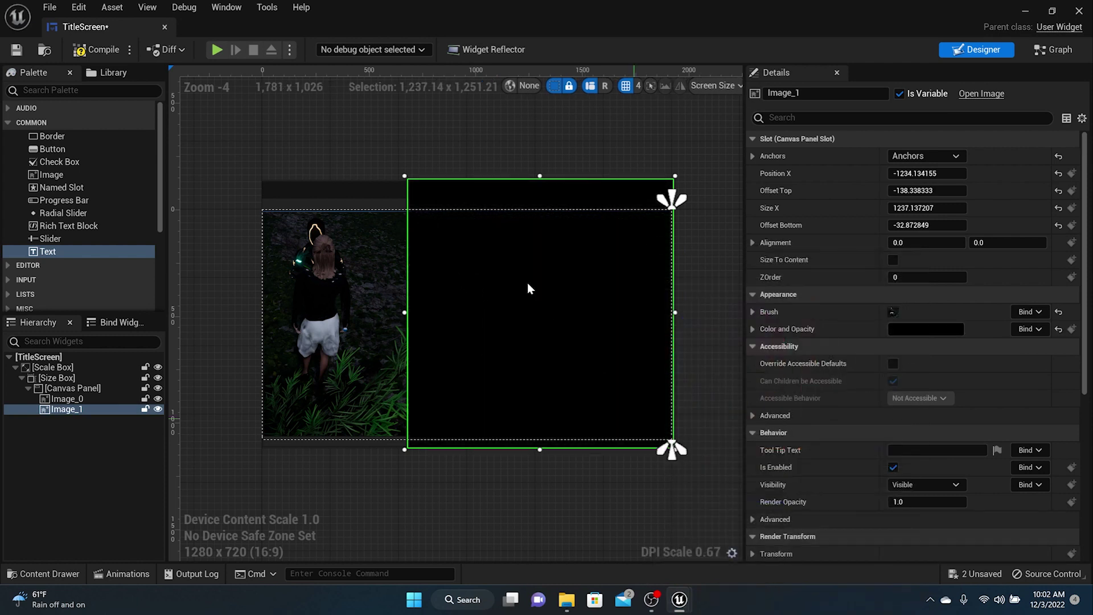
{"action": "left_click", "coordinate": [409, 147]}
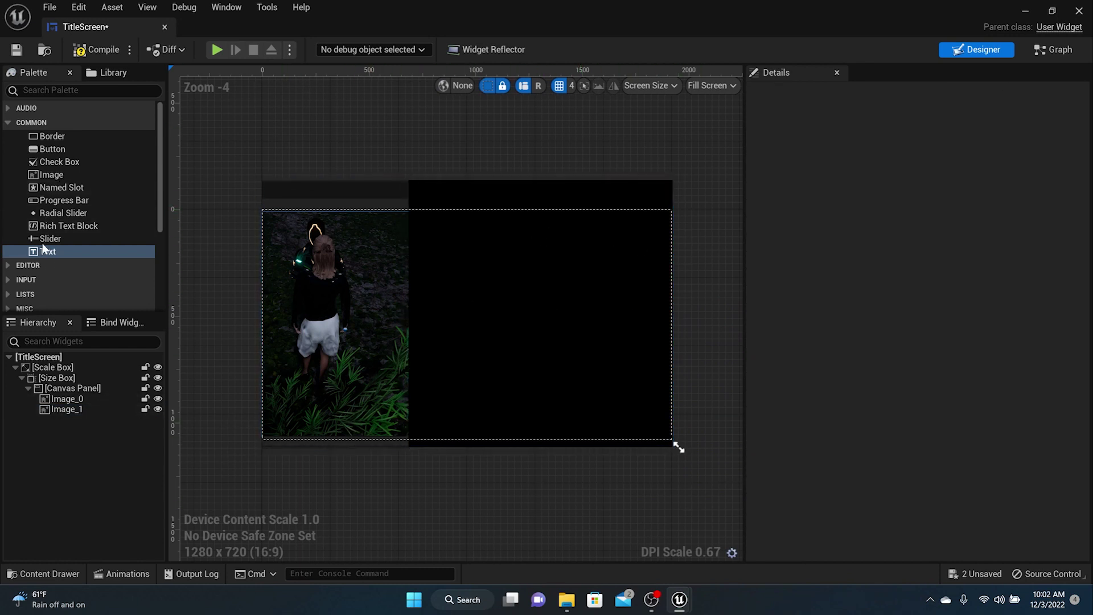
- Add a Text widget near the top of the black area, at about X 1208, Y 68, and anchor it to the canvas's top center
{"action": "left_click_drag", "start_coordinate": [45, 250], "coordinate": [523, 229]}
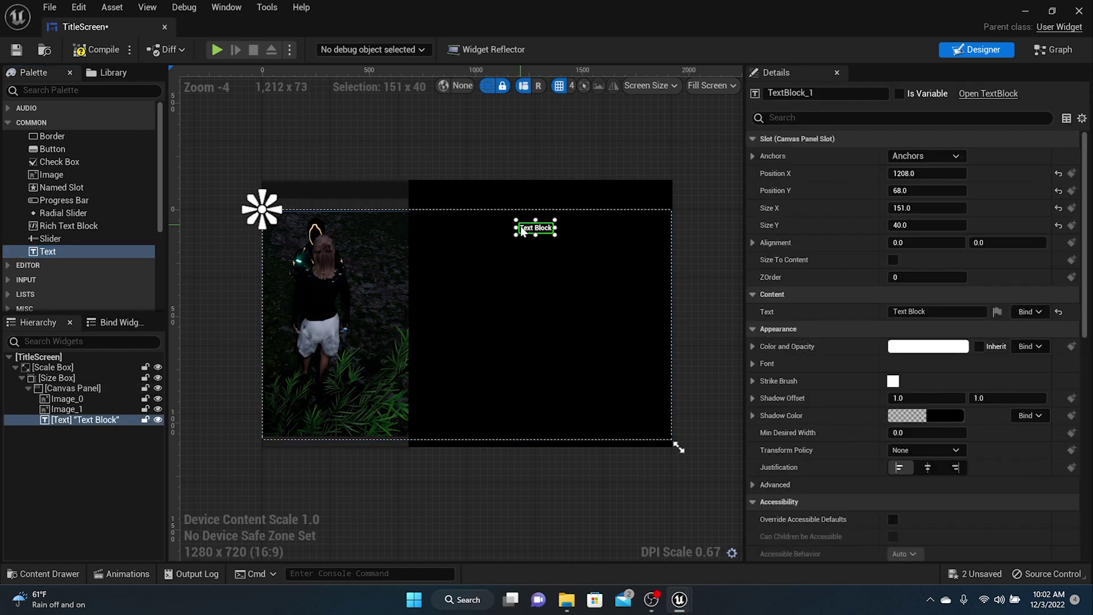
{"action": "left_click", "coordinate": [954, 156]}
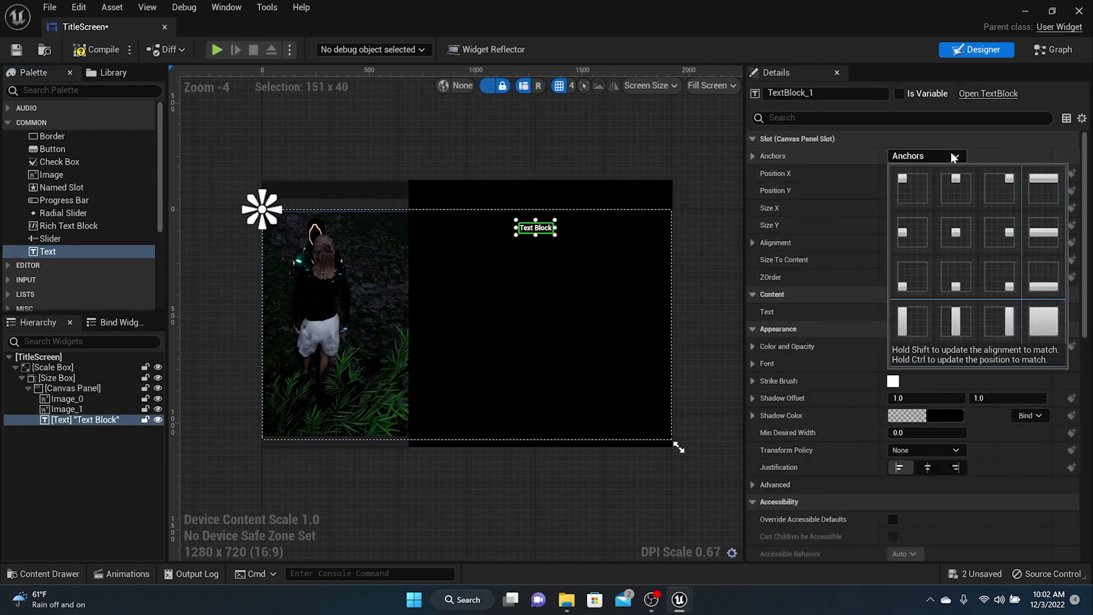
{"action": "left_click", "coordinate": [956, 187]}
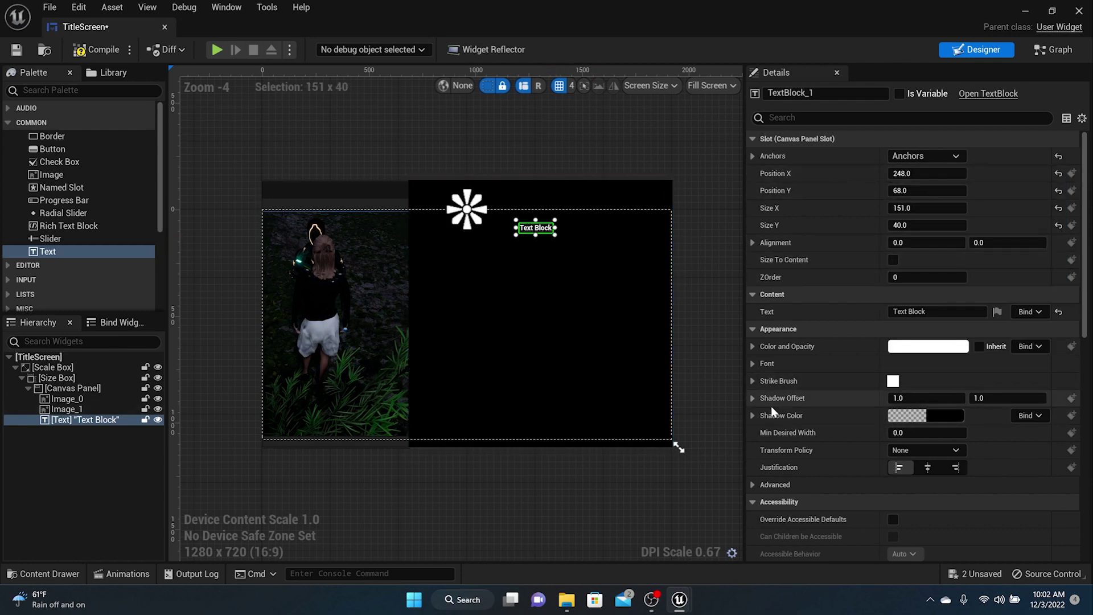
- Set the text's font size to 99 and fit its box to about 680 by 176 at Position X 40, Y 20
{"action": "left_click", "coordinate": [753, 364]}
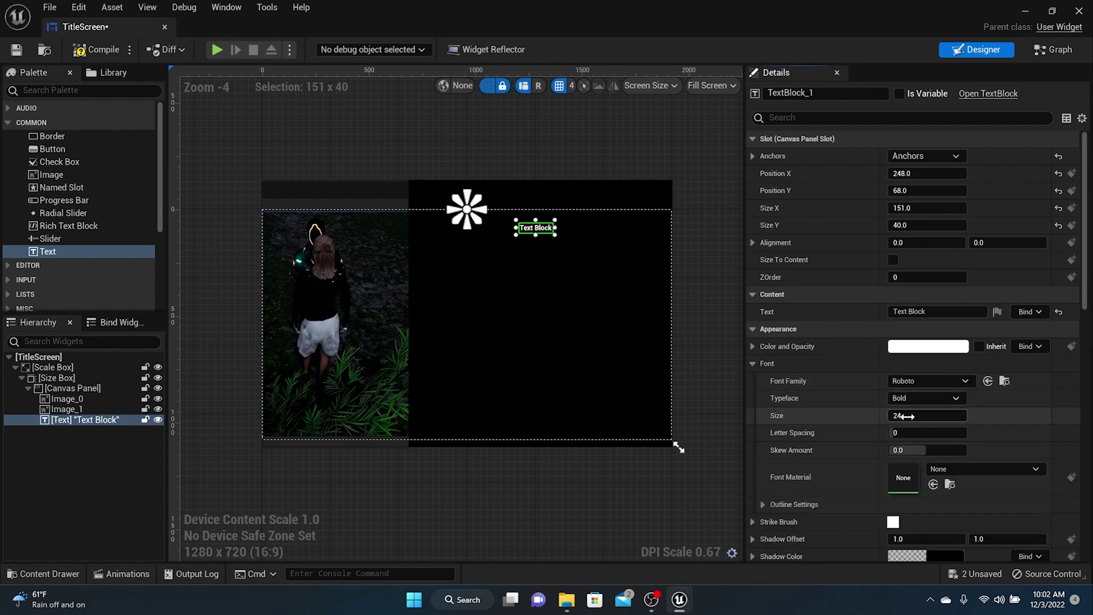
{"action": "left_click_drag", "start_coordinate": [907, 416], "coordinate": [913, 416]}
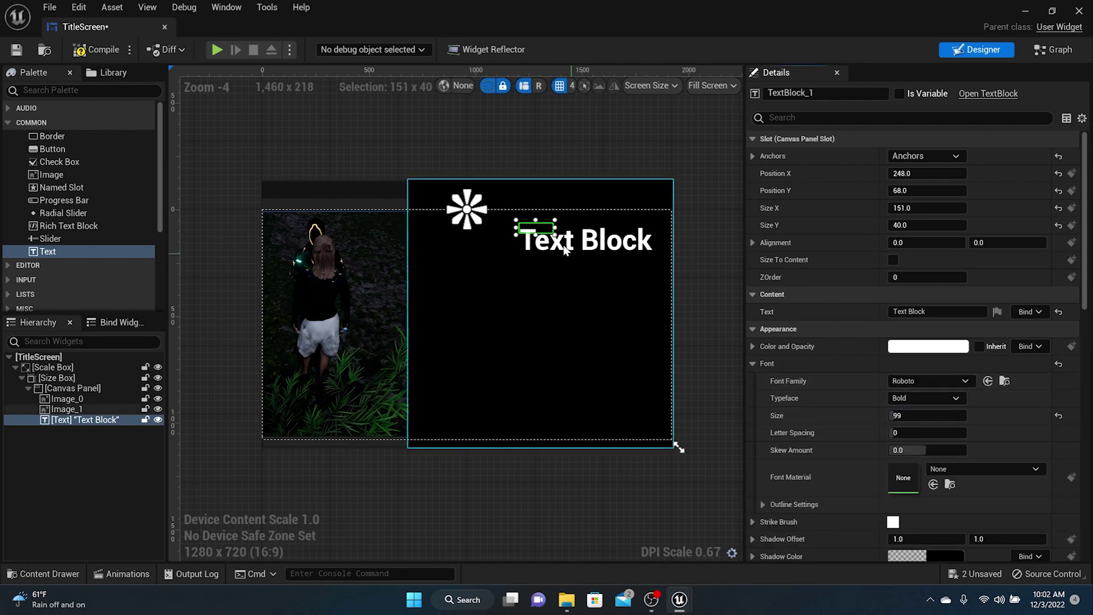
{"action": "left_click_drag", "start_coordinate": [553, 233], "coordinate": [668, 263]}
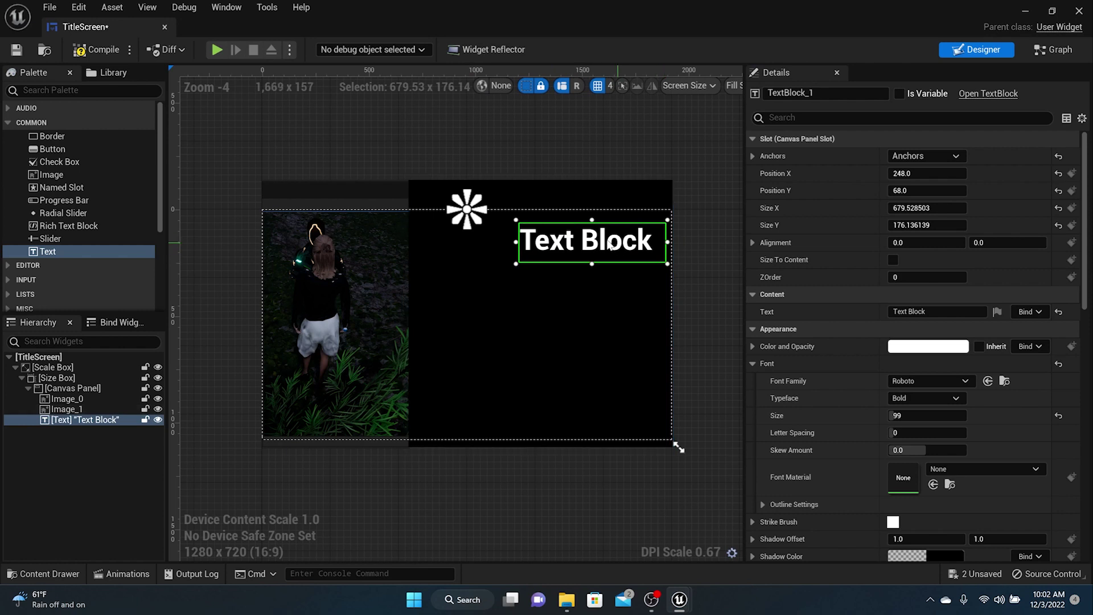
{"action": "left_click_drag", "start_coordinate": [606, 242], "coordinate": [576, 234]}
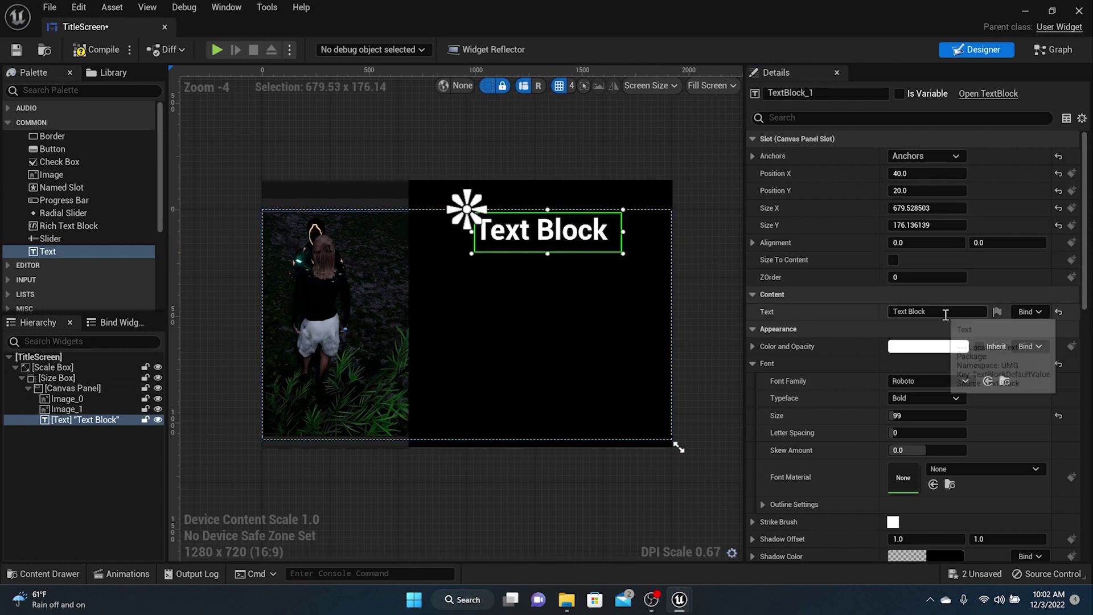
- Change the text block's content to "Tutorial Game"
{"action": "left_click_drag", "start_coordinate": [947, 313], "coordinate": [833, 321]}
{"action": "type", "text": "Tutu"}
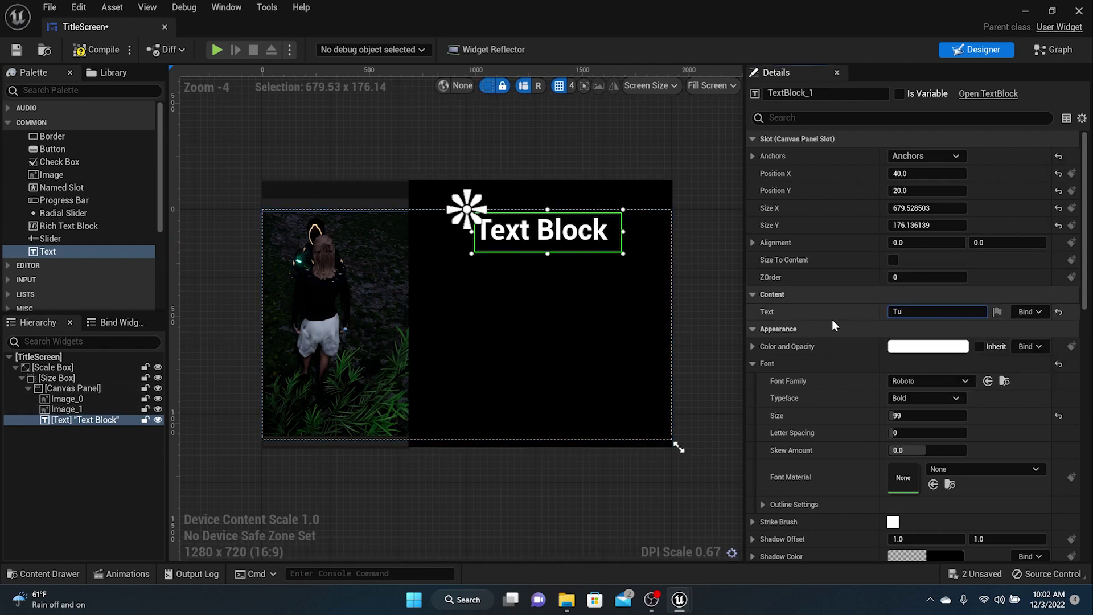
{"action": "key", "text": "BackSpace"}
{"action": "type", "text": "orial Gme"}
{"action": "key", "text": "Return"}
{"action": "key", "text": "BackSpace"}
{"action": "key", "text": "BackSpace"}
{"action": "key", "text": "BackSpace"}
{"action": "type", "text": "Game"}
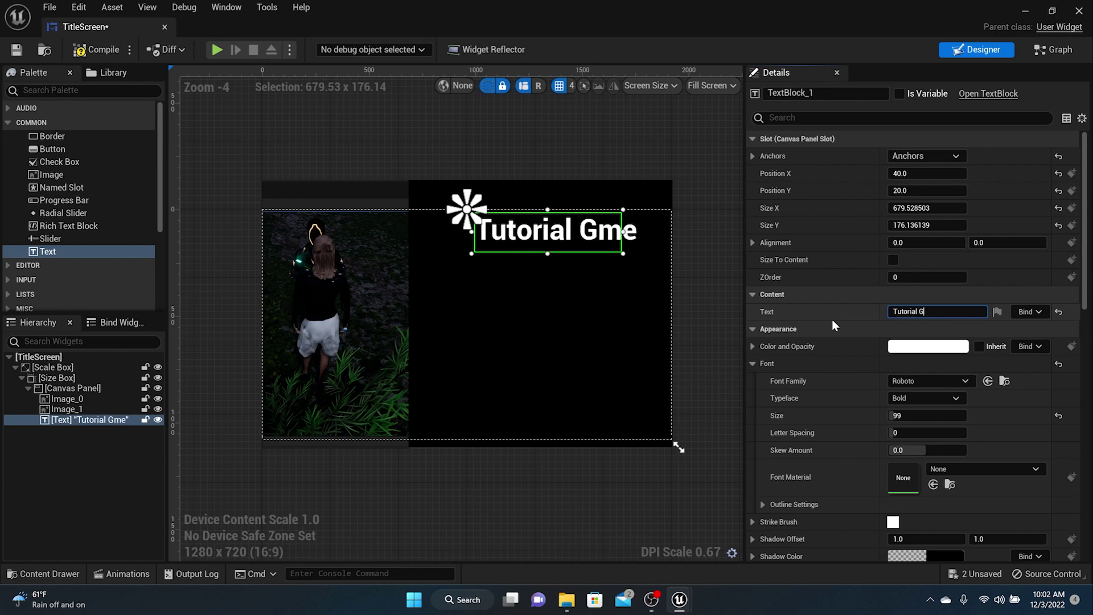
- Widen the "Tutorial Game" title's box to about 852 by 176 and move it to Position X -84, Y 8
{"action": "key", "text": "Return"}
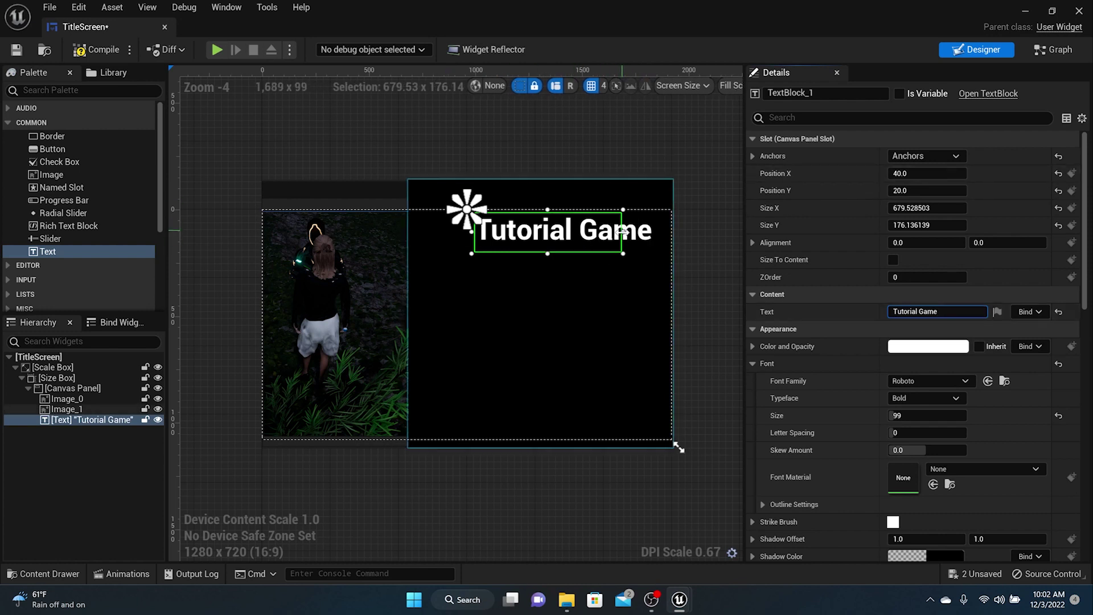
{"action": "left_click_drag", "start_coordinate": [625, 231], "coordinate": [660, 232]}
{"action": "left_click_drag", "start_coordinate": [571, 236], "coordinate": [543, 229]}
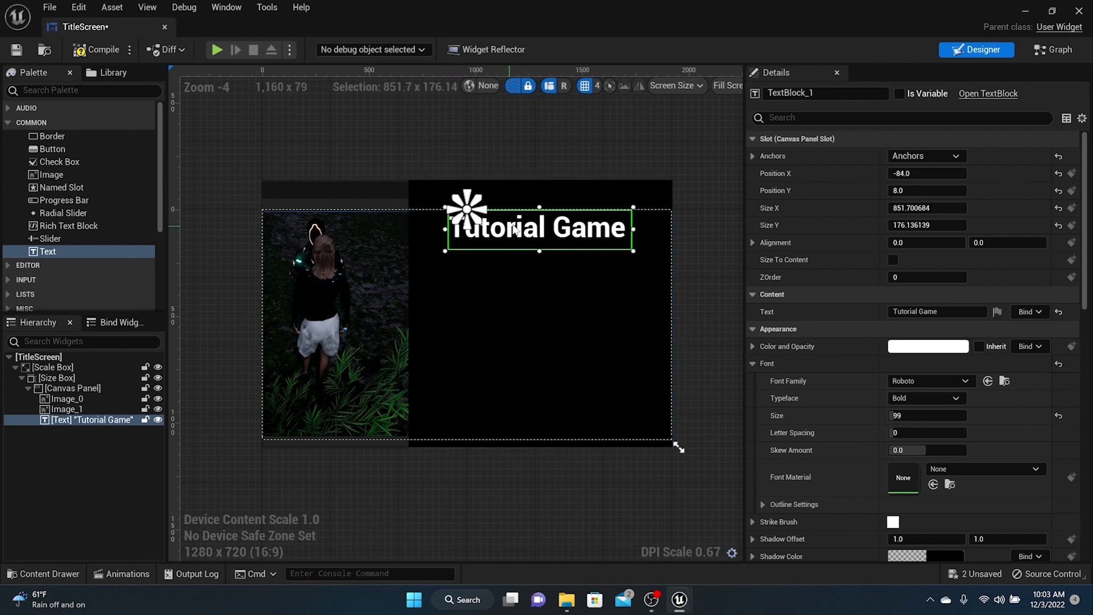
- Set the title text's Color and Opacity to bright blue, hex sRGB 006EFF
{"action": "left_click", "coordinate": [922, 347]}
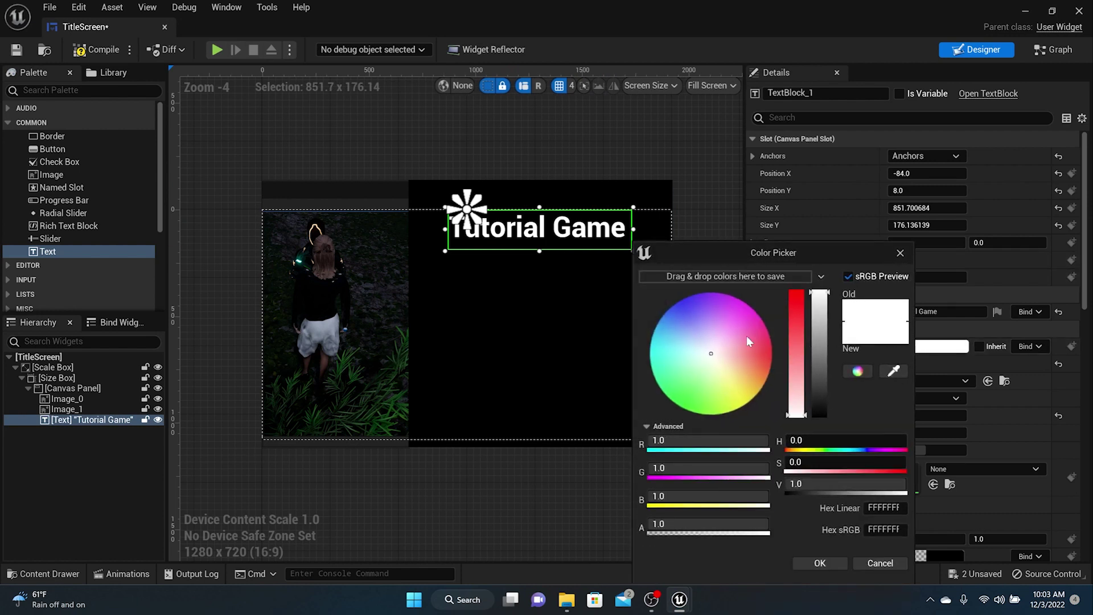
{"action": "left_click_drag", "start_coordinate": [718, 347], "coordinate": [650, 278]}
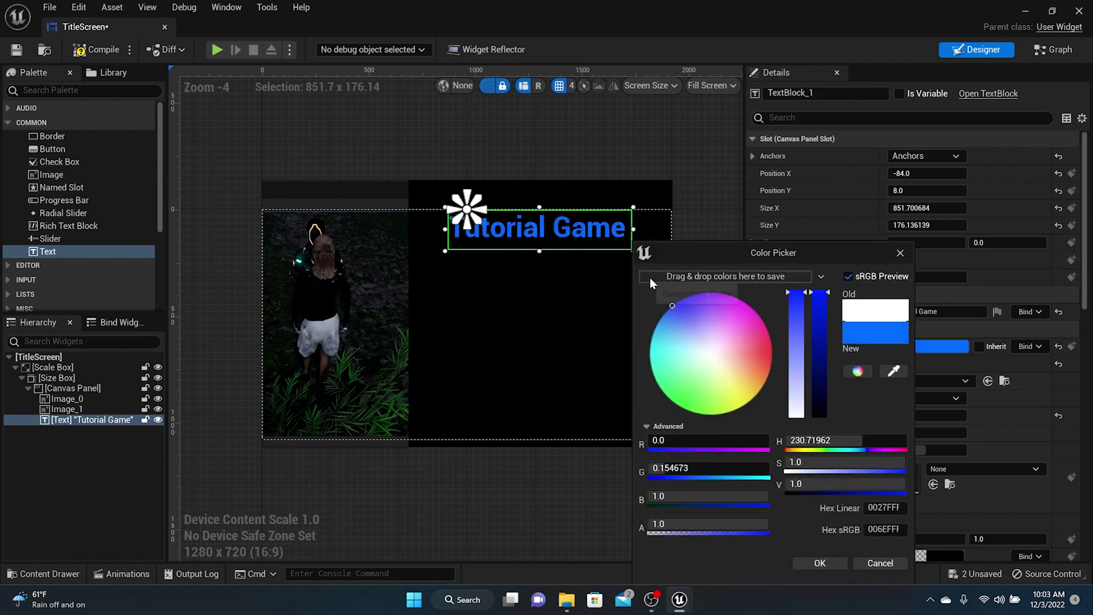
{"action": "left_click", "coordinate": [824, 561]}
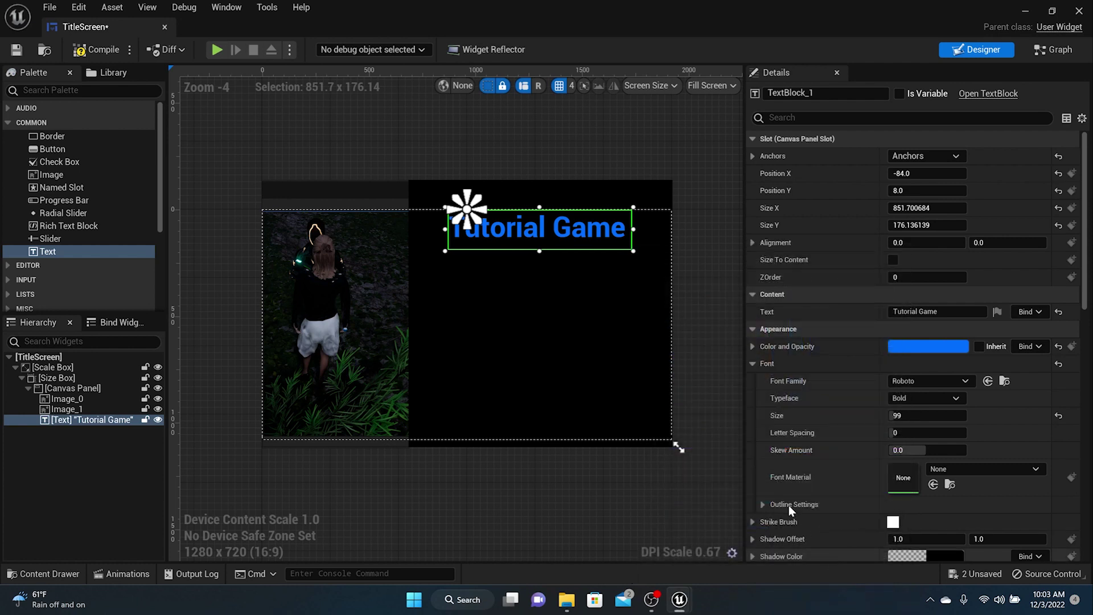
- Try the Italic typeface on the title text, return it to Bold and deselect the text
{"action": "left_click", "coordinate": [923, 397]}
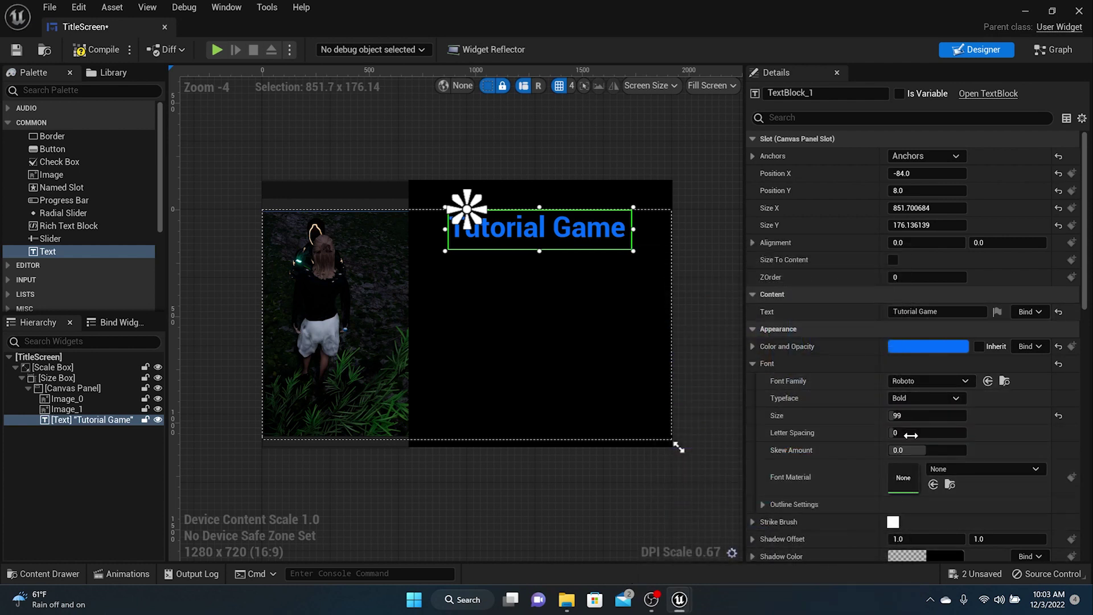
{"action": "left_click", "coordinate": [910, 435]}
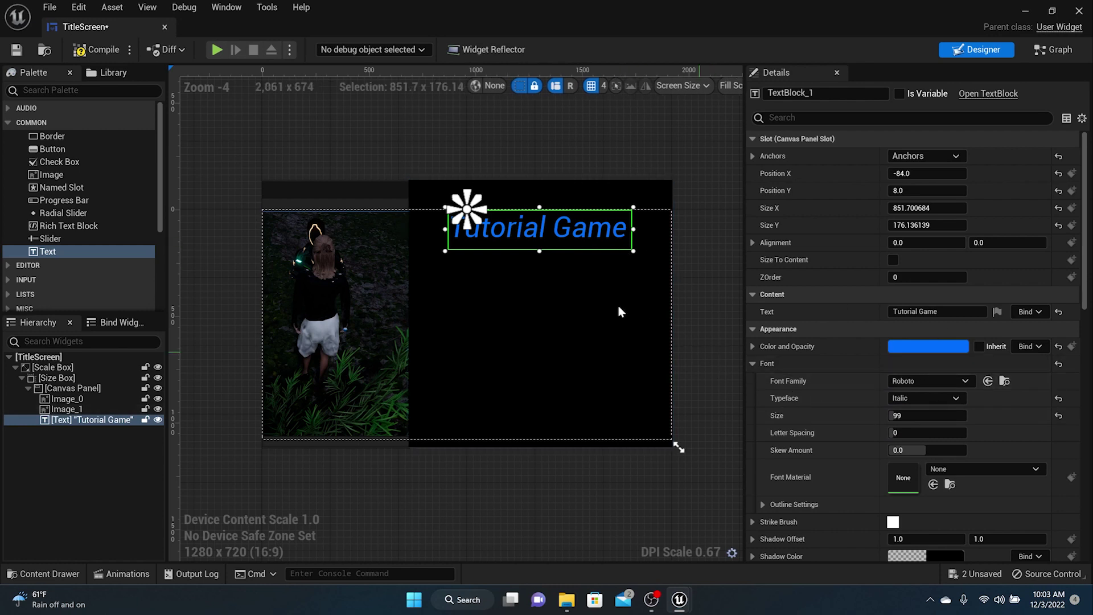
{"action": "left_click", "coordinate": [952, 381]}
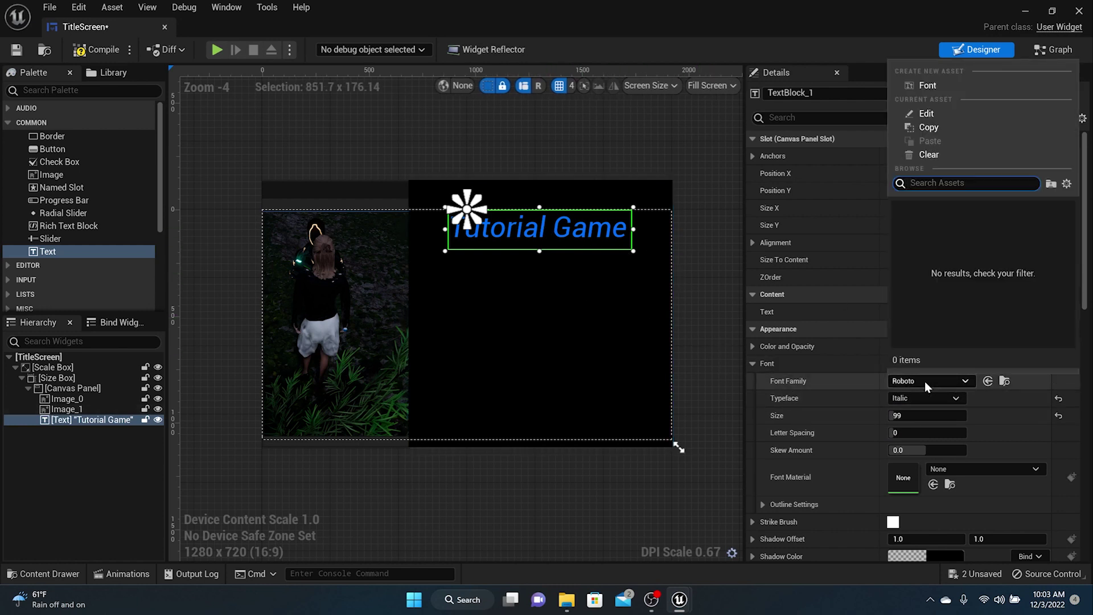
{"action": "left_click", "coordinate": [917, 398]}
{"action": "left_click", "coordinate": [910, 413]}
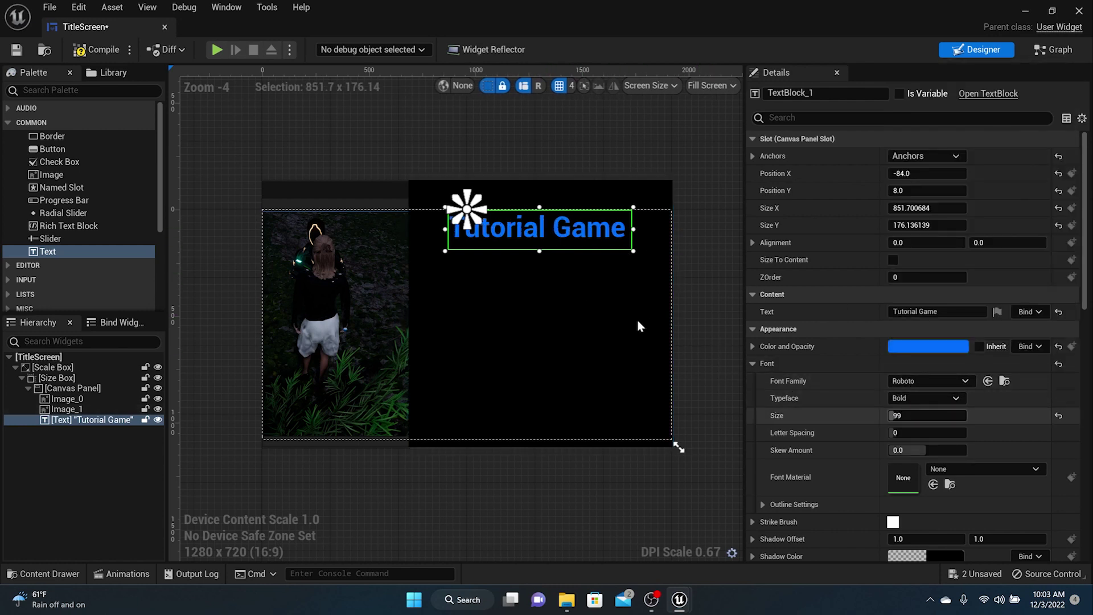
{"action": "left_click", "coordinate": [498, 142]}
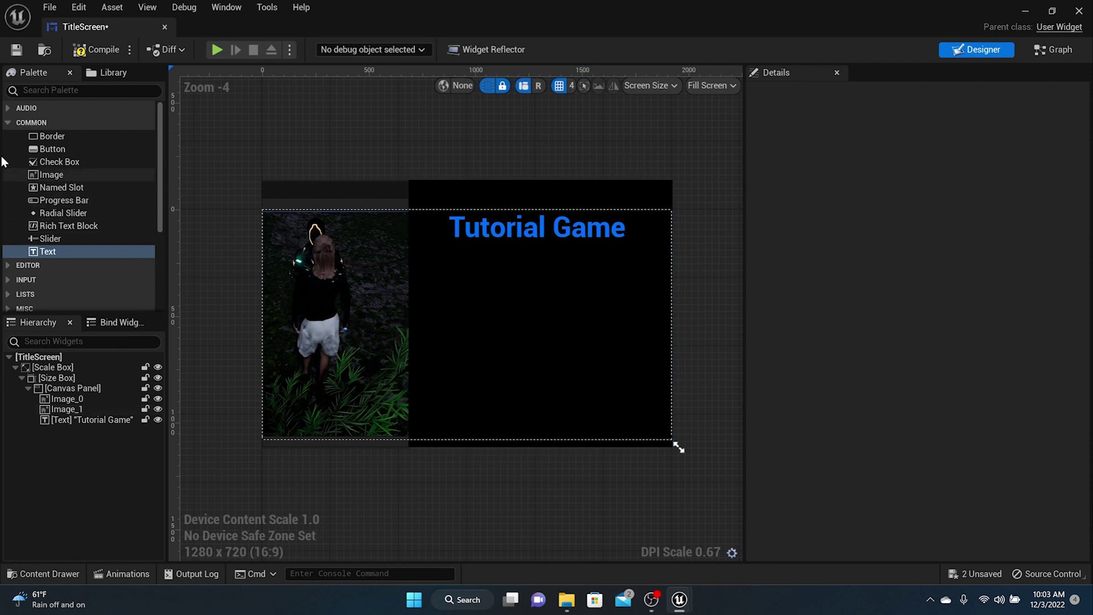
{"action": "left_click_drag", "start_coordinate": [39, 147], "coordinate": [535, 315]}
{"action": "left_click_drag", "start_coordinate": [538, 393], "coordinate": [505, 280]}
{"action": "key", "text": "Delete"}
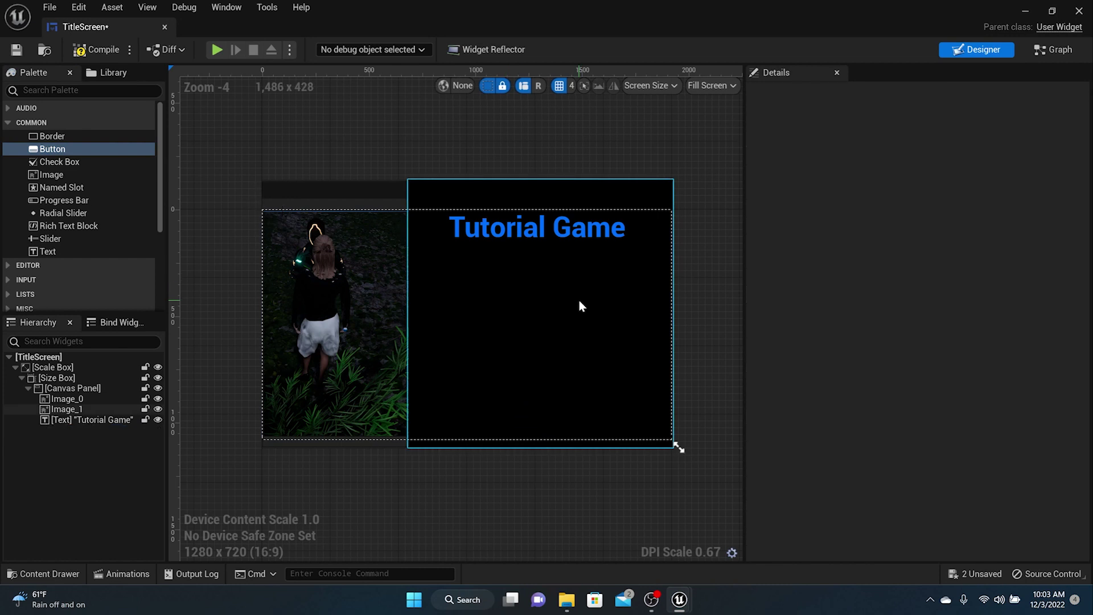
- Add a Vertical Box of about 474 by 597 below the title at X 1064, Y 276, and compile and save the widget
{"action": "left_click", "coordinate": [40, 91]}
{"action": "type", "text": "vertic"}
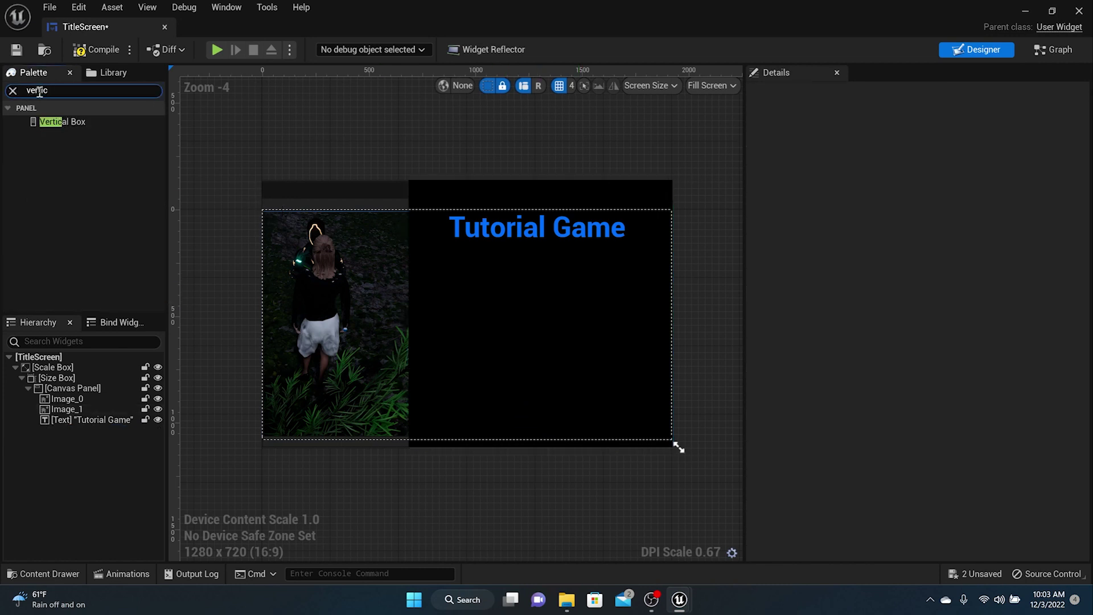
{"action": "left_click_drag", "start_coordinate": [56, 121], "coordinate": [615, 416]}
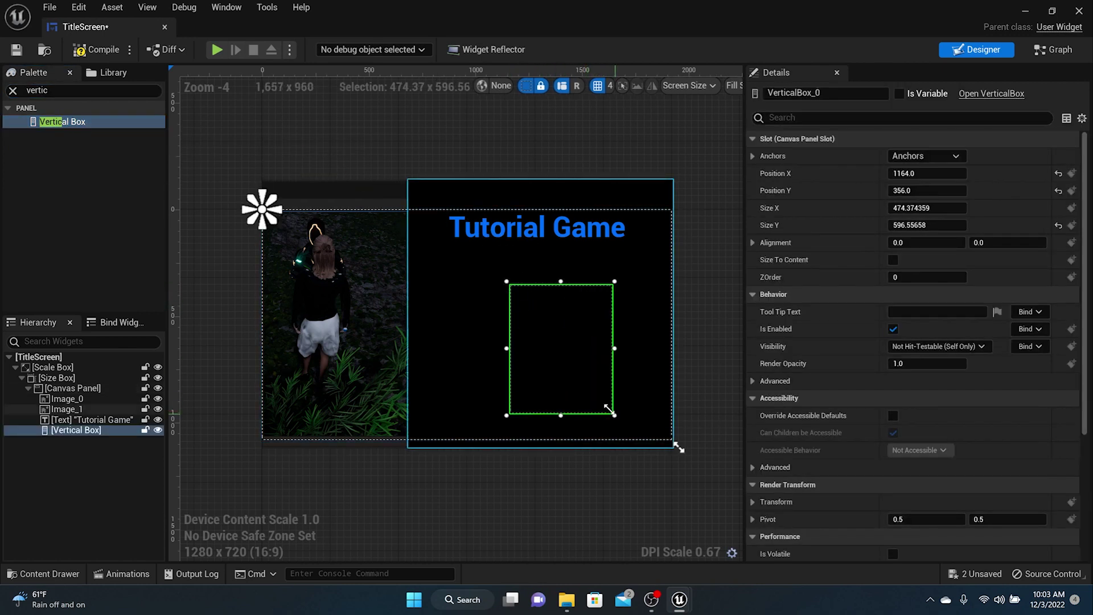
{"action": "left_click_drag", "start_coordinate": [510, 356], "coordinate": [501, 357]}
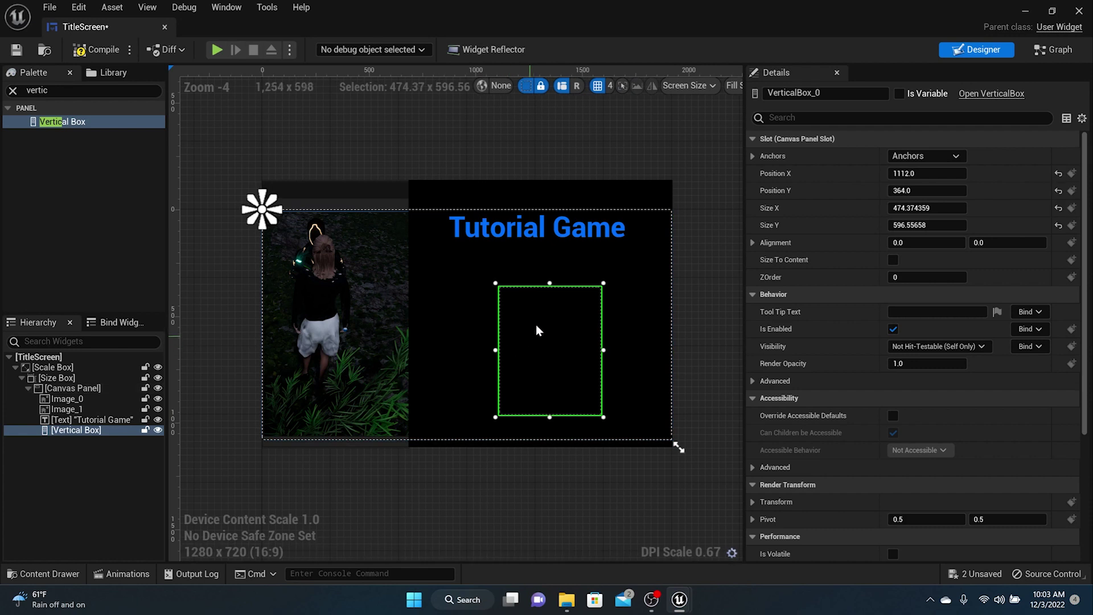
{"action": "left_click_drag", "start_coordinate": [525, 307], "coordinate": [515, 289]}
{"action": "left_click", "coordinate": [97, 49]}
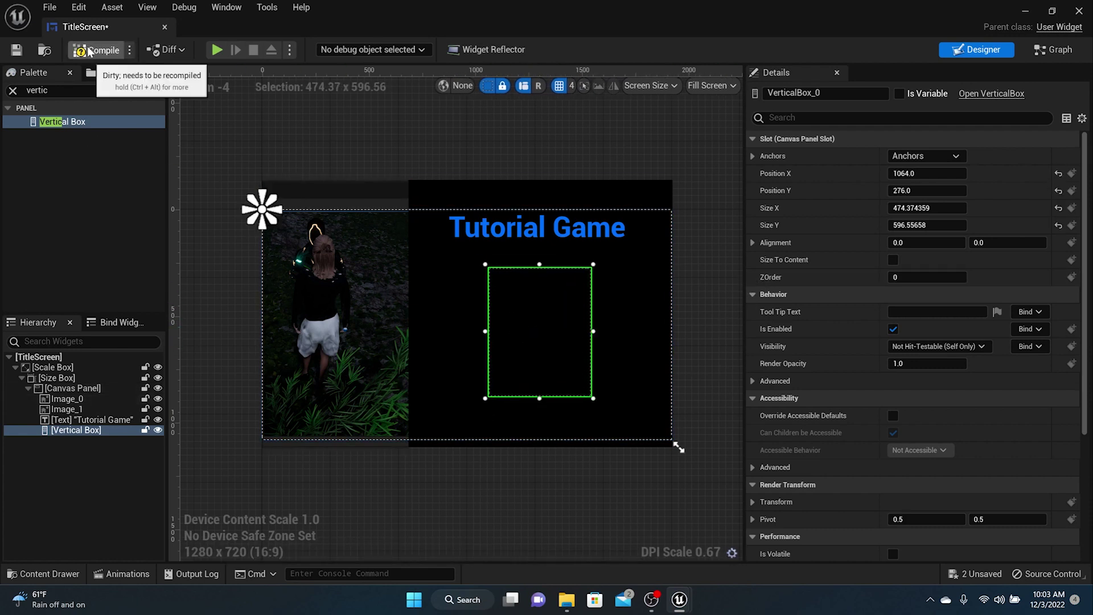
{"action": "left_click", "coordinate": [16, 54]}
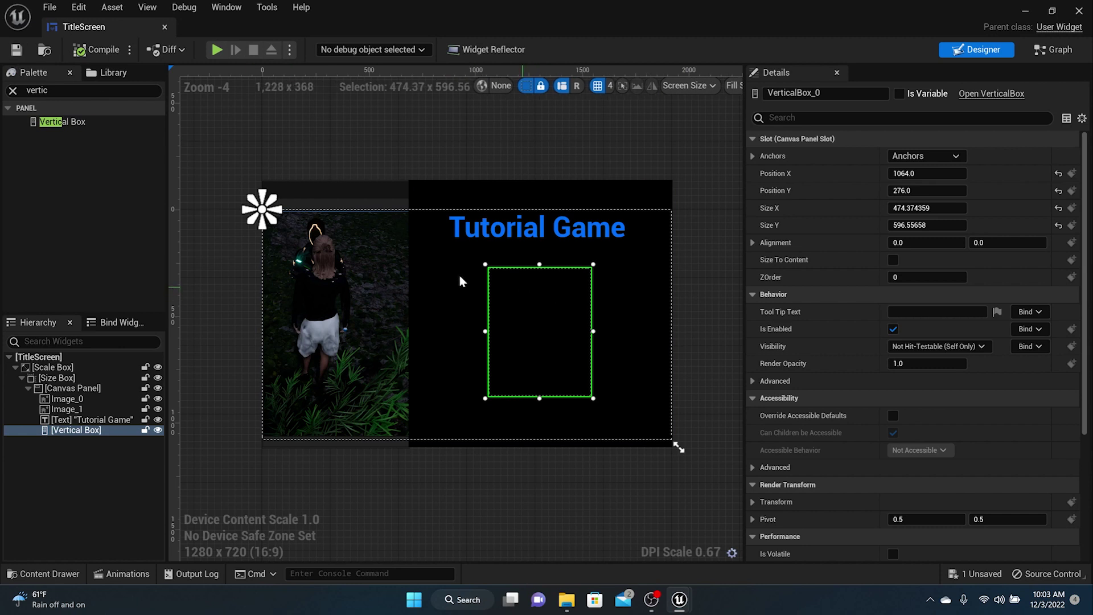
- Add three Button widgets inside the Vertical Box below the title
{"action": "left_click", "coordinate": [13, 90]}
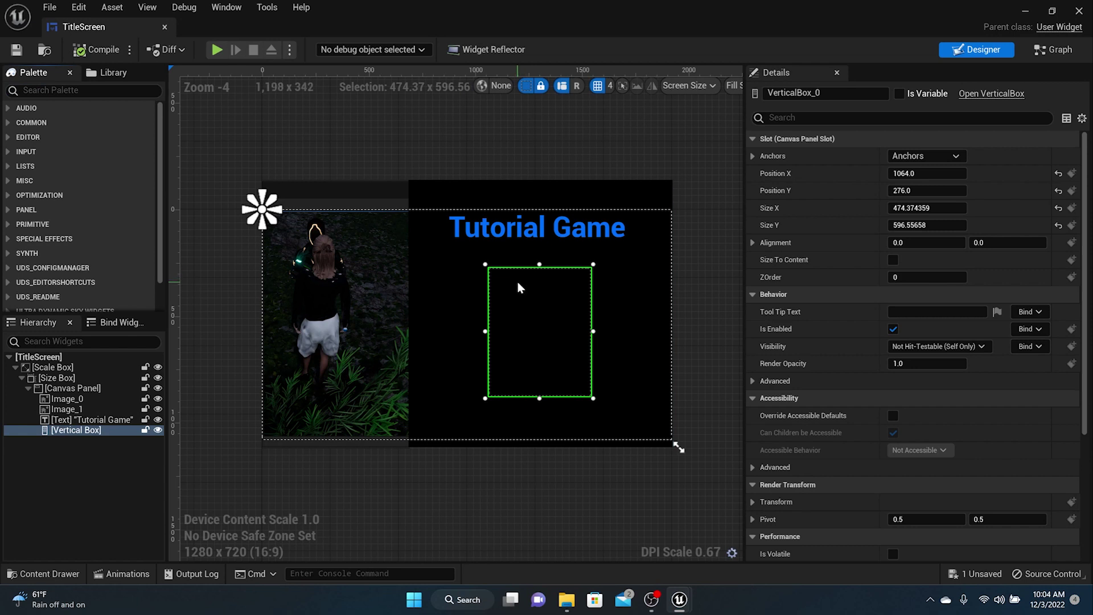
{"action": "left_click", "coordinate": [9, 108]}
{"action": "left_click", "coordinate": [8, 107]}
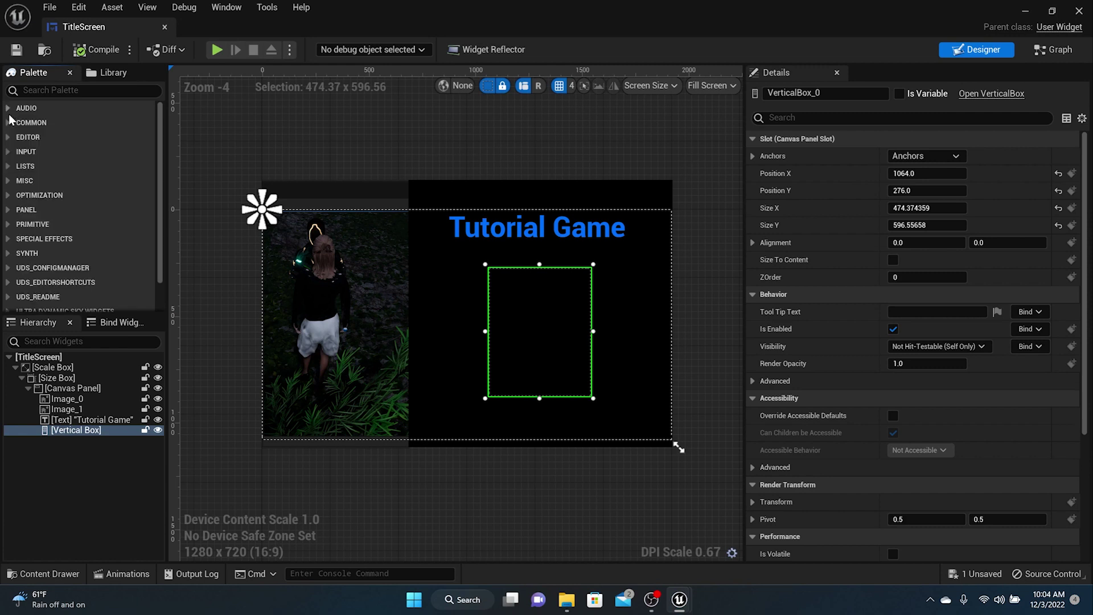
{"action": "left_click", "coordinate": [8, 123]}
{"action": "left_click_drag", "start_coordinate": [53, 148], "coordinate": [533, 306]}
{"action": "left_click_drag", "start_coordinate": [53, 148], "coordinate": [518, 323]}
{"action": "left_click_drag", "start_coordinate": [53, 149], "coordinate": [521, 348]}
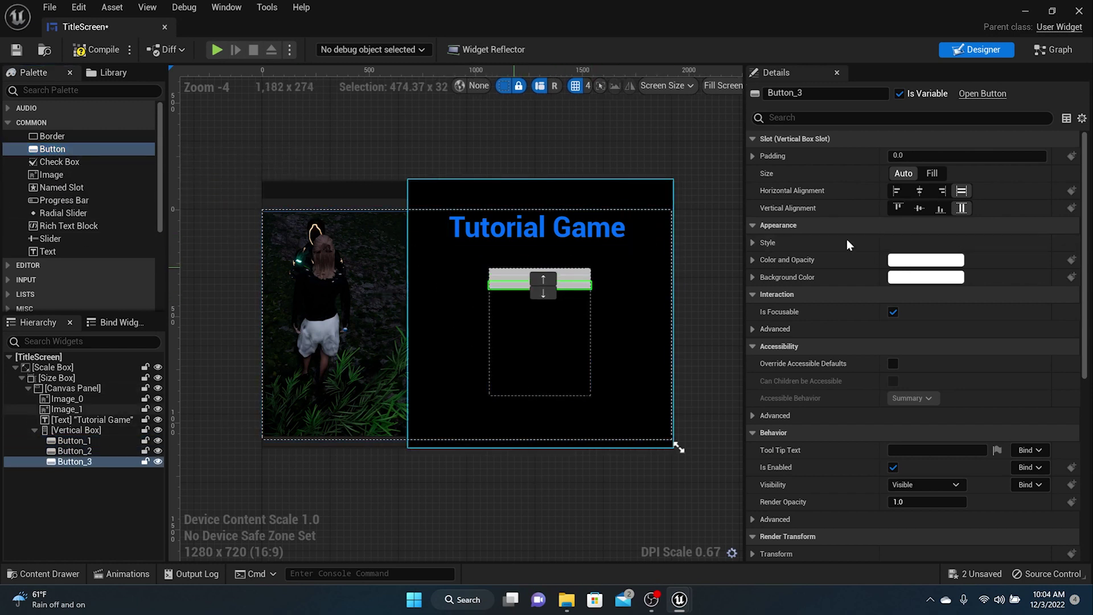
- Set the slot Size of all three buttons in the Vertical Box to Fill
{"action": "left_click", "coordinate": [932, 173]}
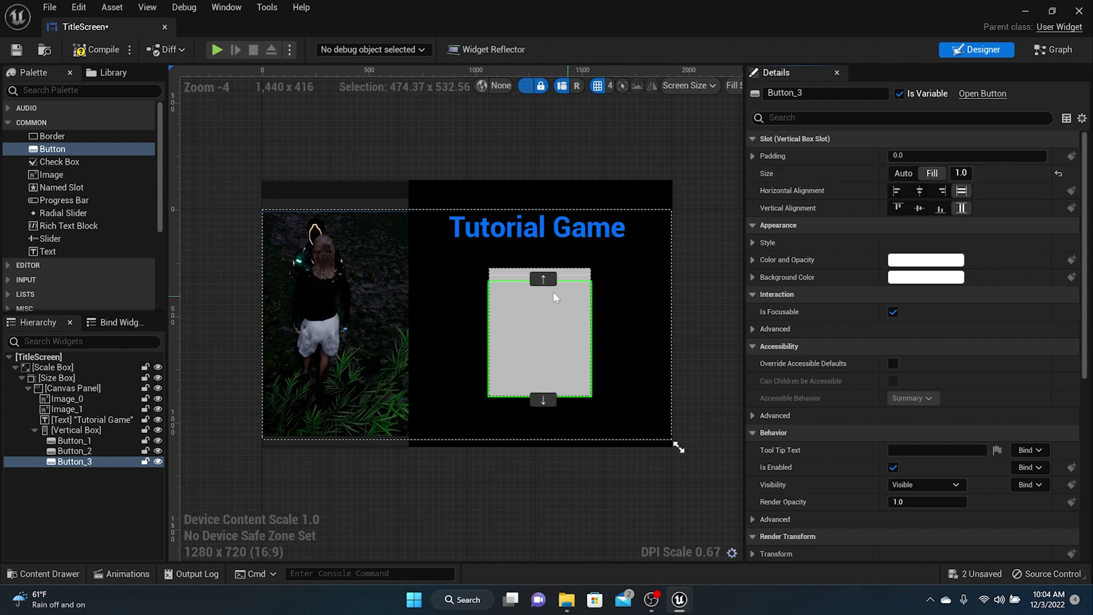
{"action": "left_click", "coordinate": [504, 276]}
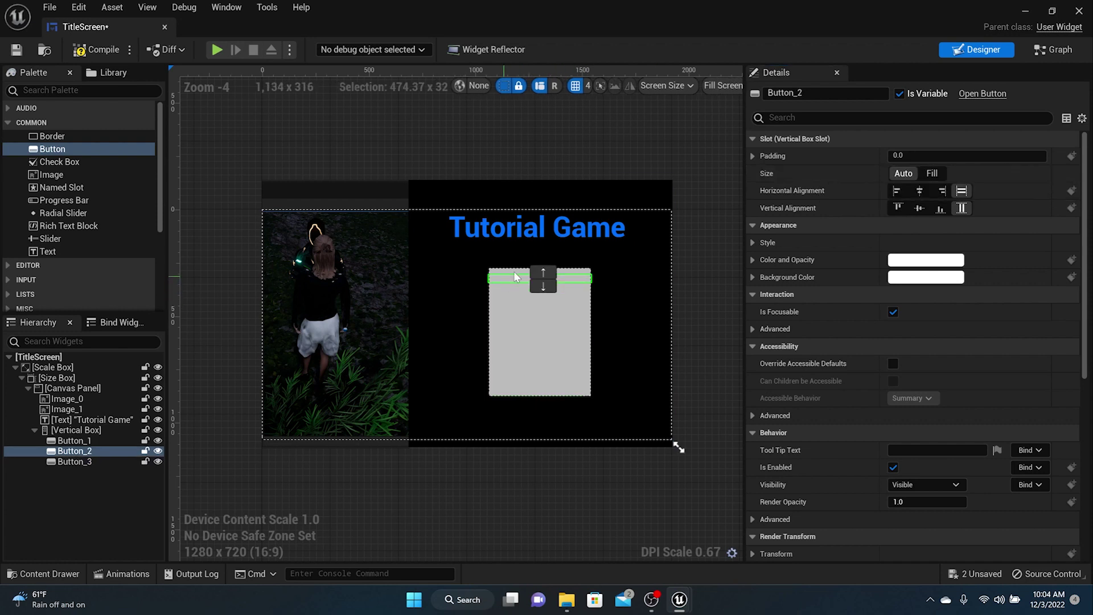
{"action": "left_click", "coordinate": [936, 177]}
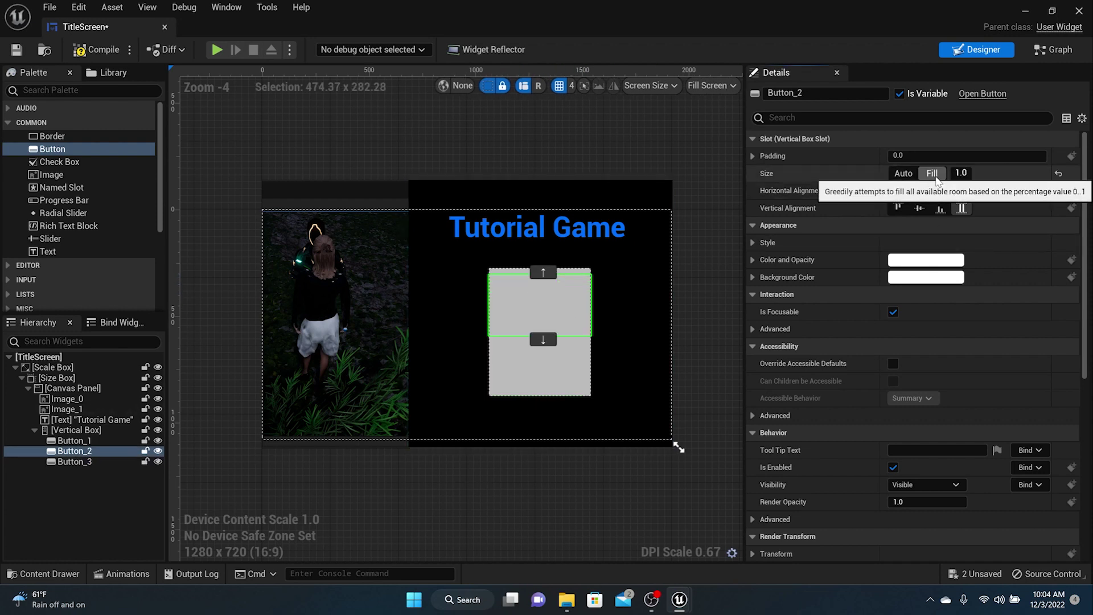
{"action": "left_click", "coordinate": [519, 272]}
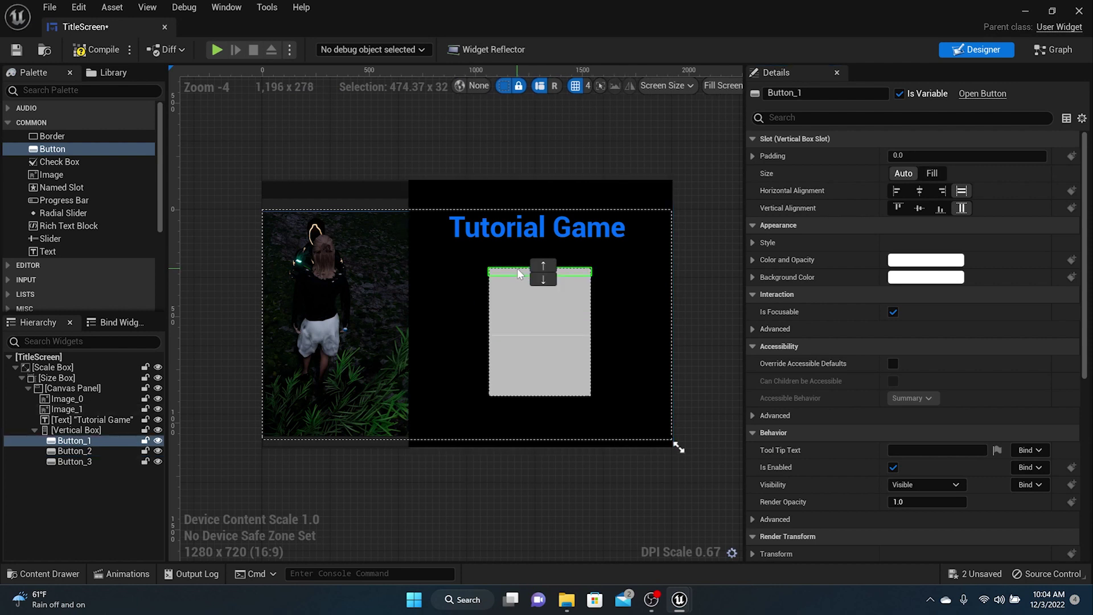
{"action": "left_click", "coordinate": [932, 174]}
- Set the Padding of each of the three buttons in the Vertical Box to 25
{"action": "left_click", "coordinate": [891, 156]}
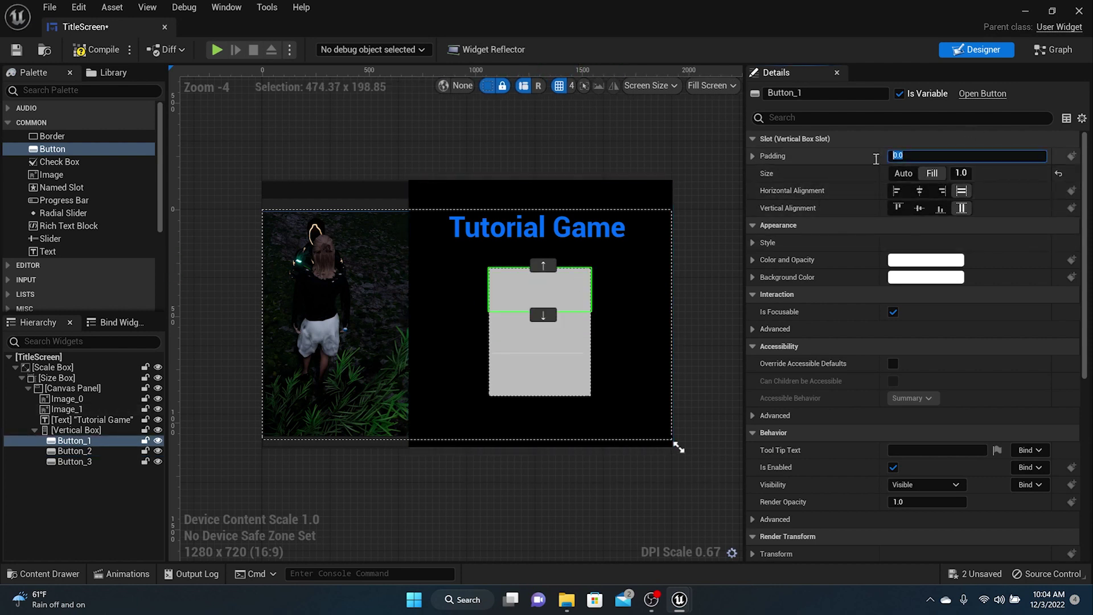
{"action": "type", "text": "25"}
{"action": "key", "text": "Return"}
{"action": "left_click", "coordinate": [527, 350]}
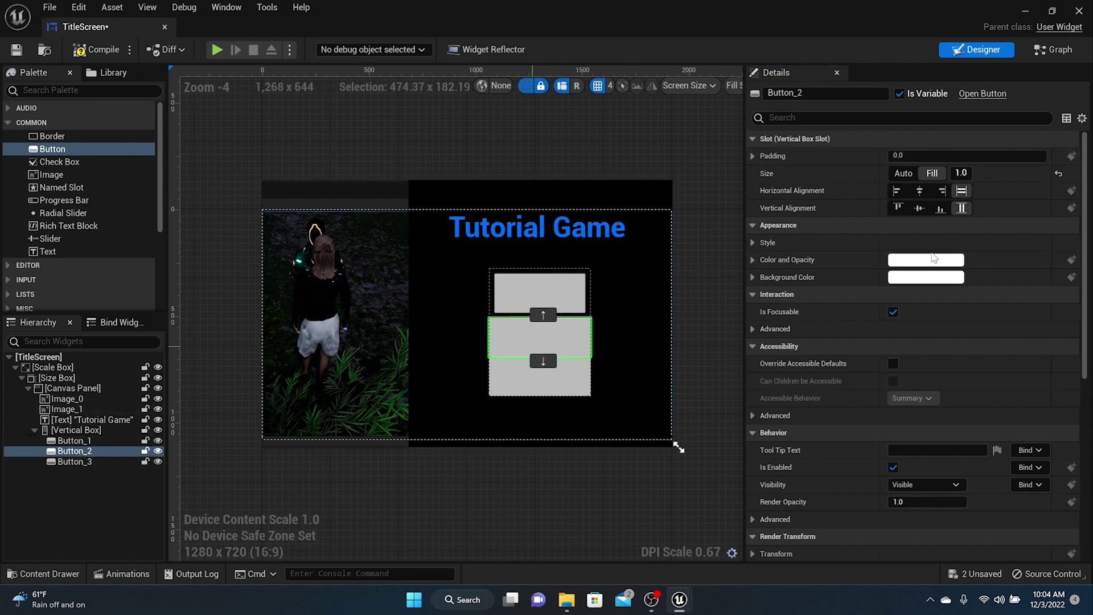
{"action": "left_click_drag", "start_coordinate": [919, 157], "coordinate": [857, 153]}
{"action": "type", "text": "25"}
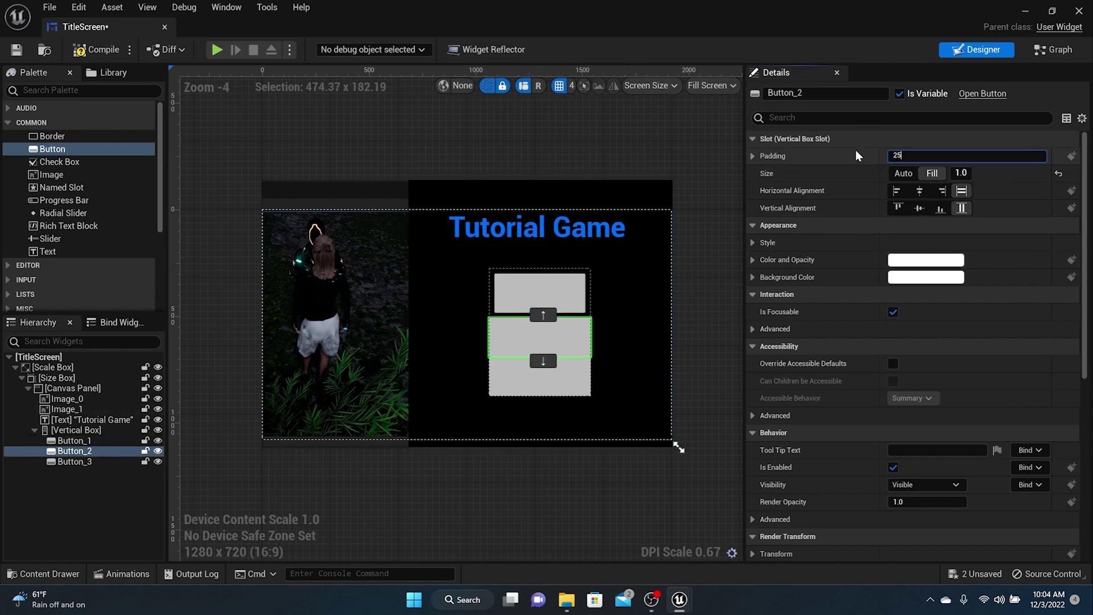
{"action": "key", "text": "Return"}
{"action": "left_click", "coordinate": [576, 378]}
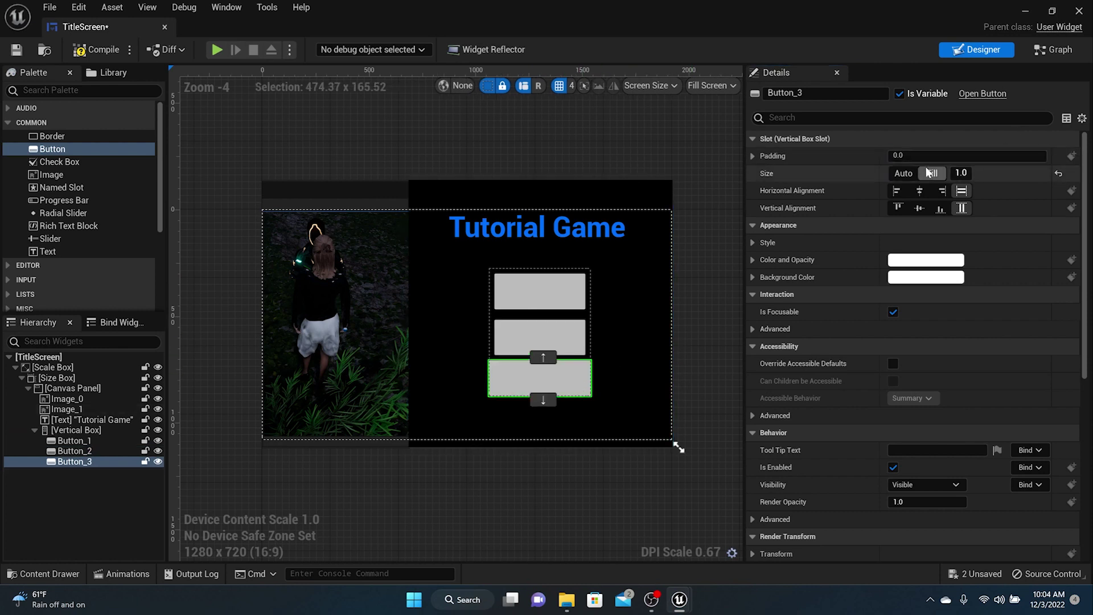
{"action": "left_click_drag", "start_coordinate": [913, 155], "coordinate": [843, 154]}
{"action": "type", "text": "25"}
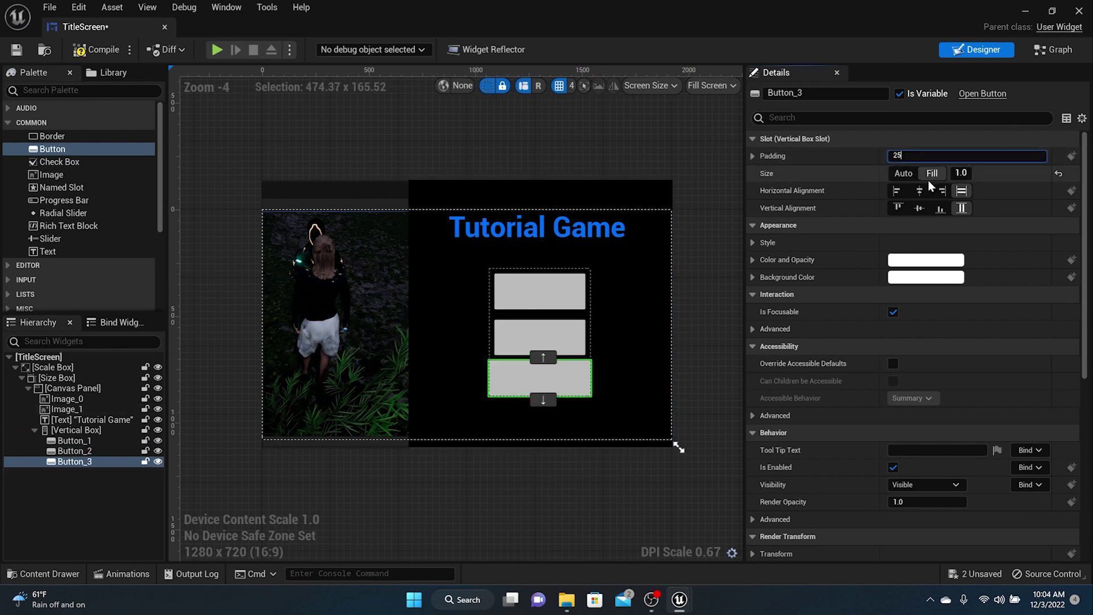
{"action": "key", "text": "Return"}
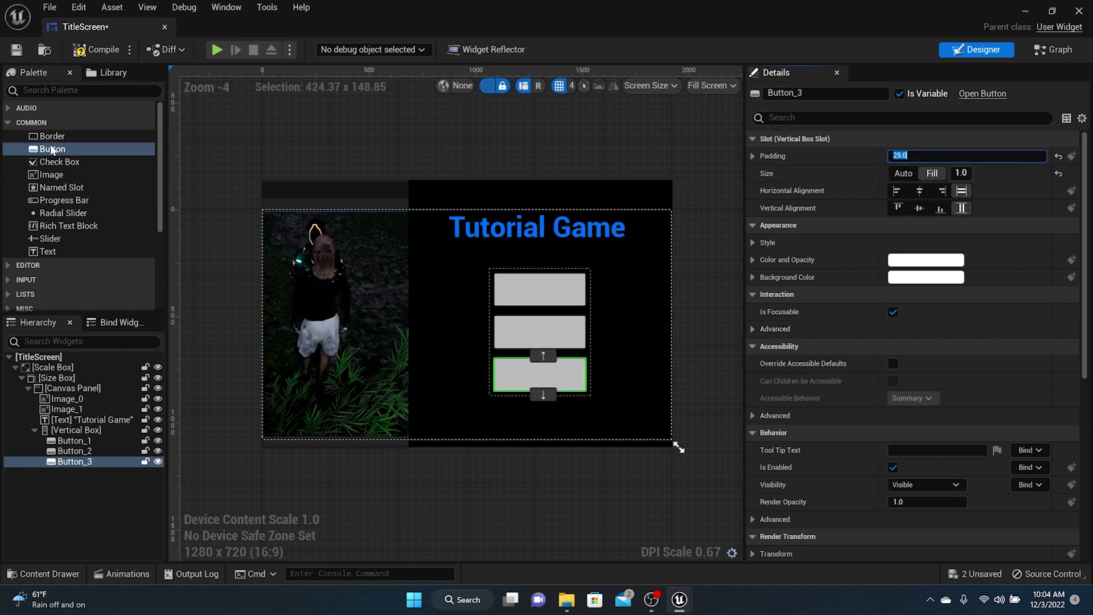
- Add a fourth button of about 110 by 92 in the canvas's bottom-right corner and anchor it to that corner
{"action": "left_click_drag", "start_coordinate": [48, 152], "coordinate": [636, 409]}
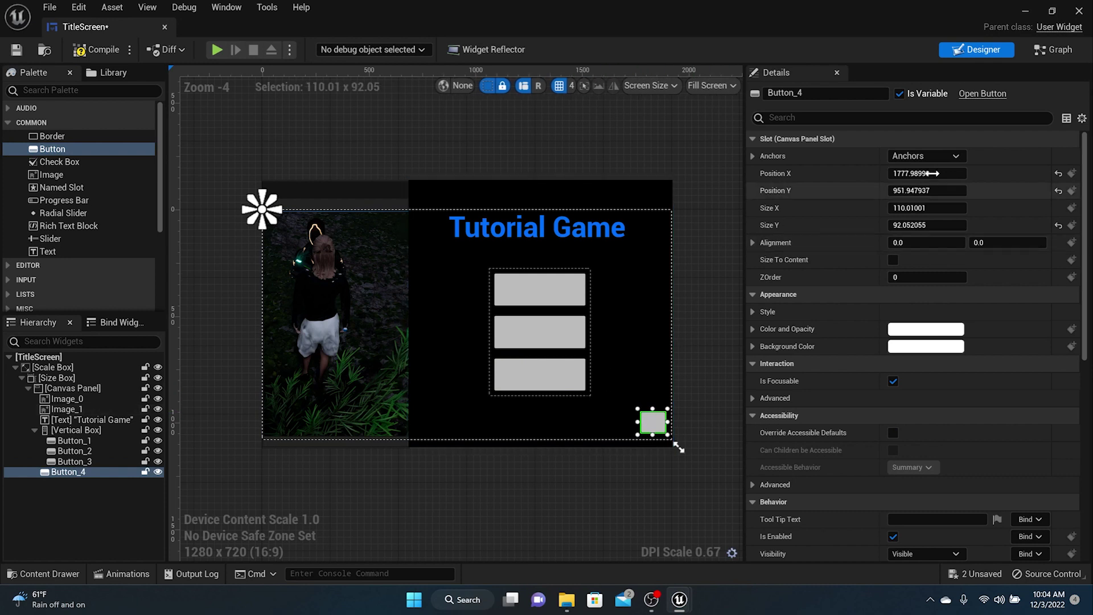
{"action": "left_click", "coordinate": [939, 155]}
{"action": "left_click", "coordinate": [1011, 285]}
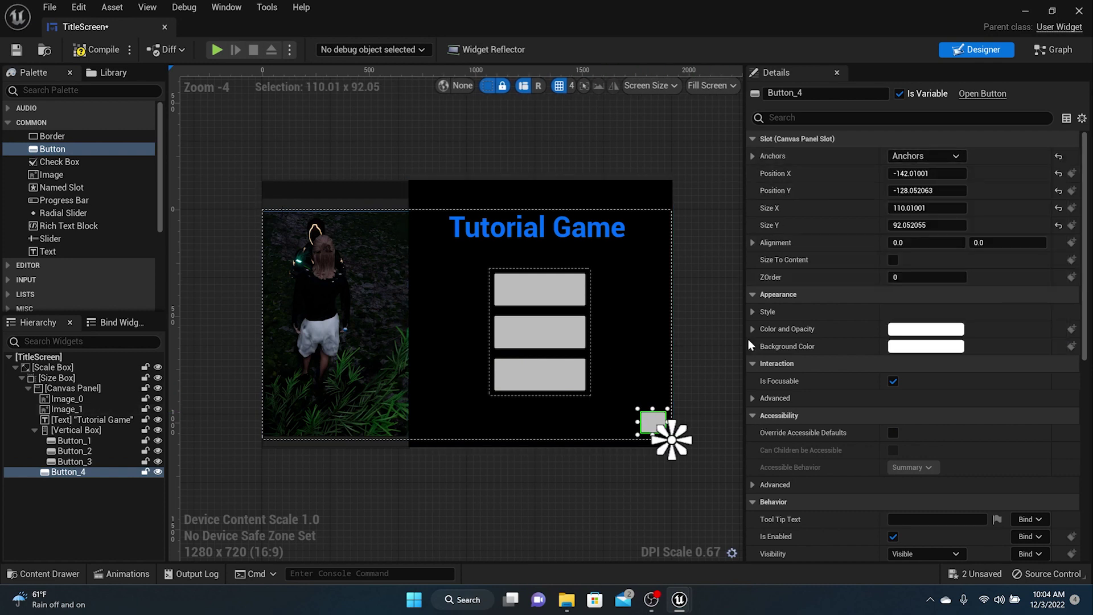
- Anchor the Vertical Box holding the three buttons to the center of the canvas
{"action": "left_click", "coordinate": [516, 282]}
{"action": "left_click", "coordinate": [489, 277]}
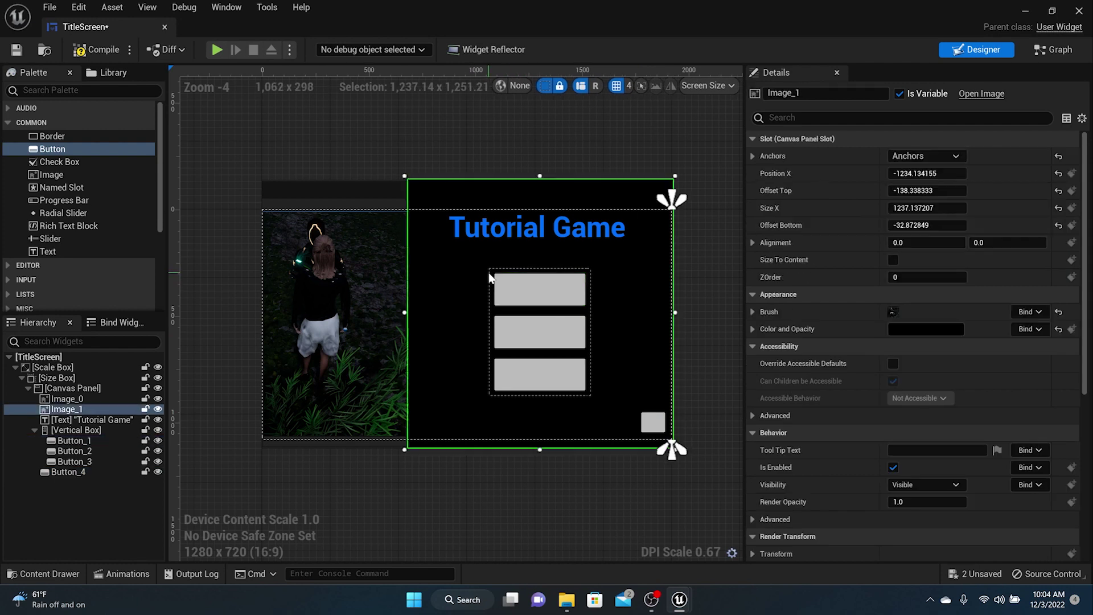
{"action": "left_click", "coordinate": [491, 273]}
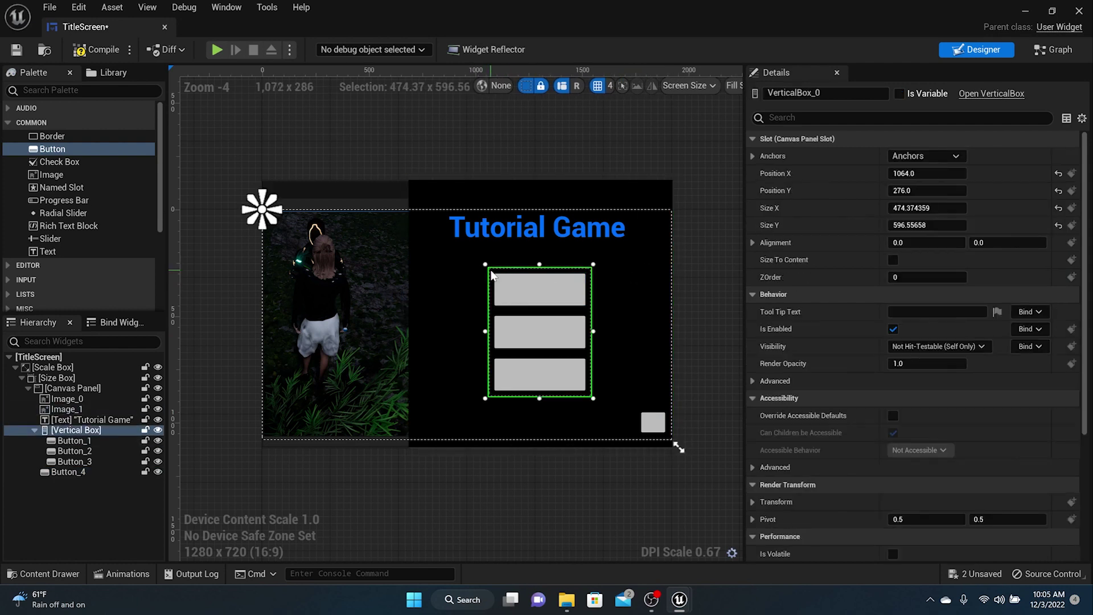
{"action": "left_click", "coordinate": [922, 161]}
{"action": "left_click", "coordinate": [944, 210]}
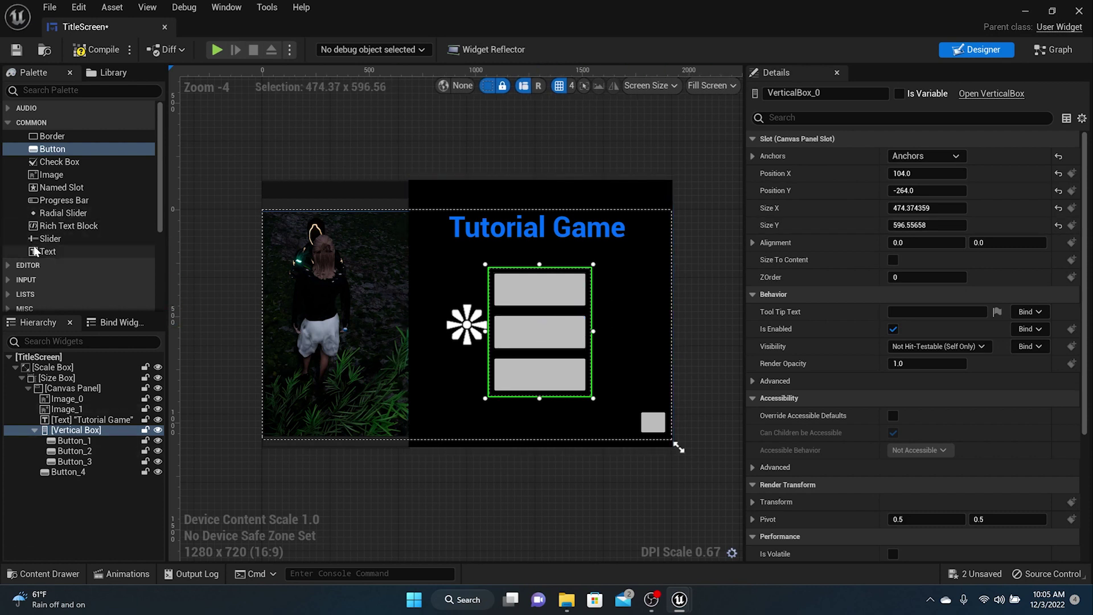
- Add a text block inside each of the three buttons in the Vertical Box
{"action": "left_click_drag", "start_coordinate": [48, 251], "coordinate": [539, 289]}
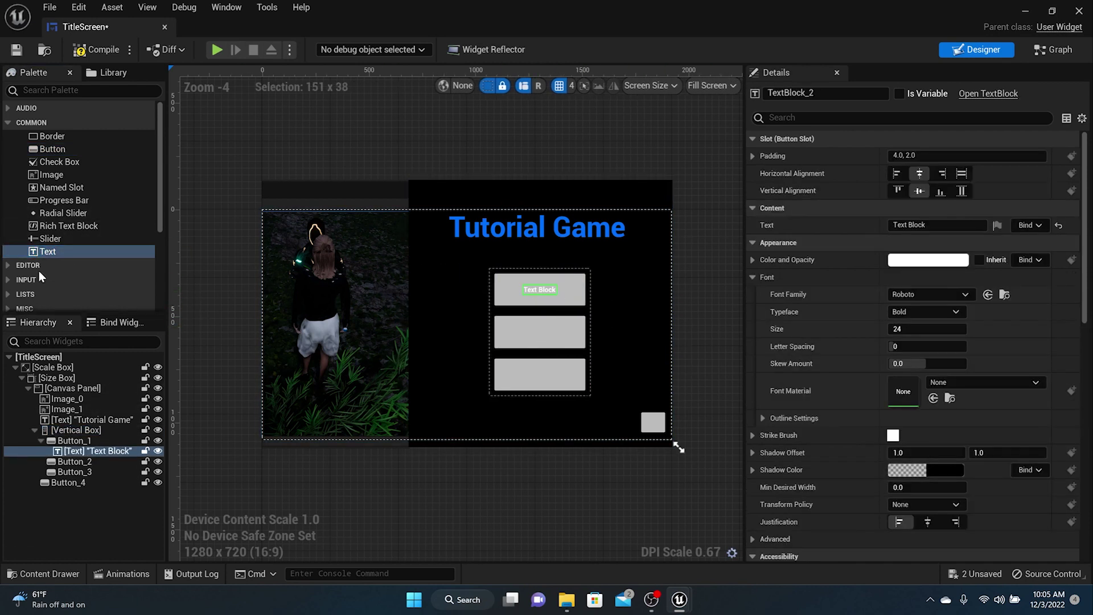
{"action": "left_click_drag", "start_coordinate": [47, 251], "coordinate": [539, 330]}
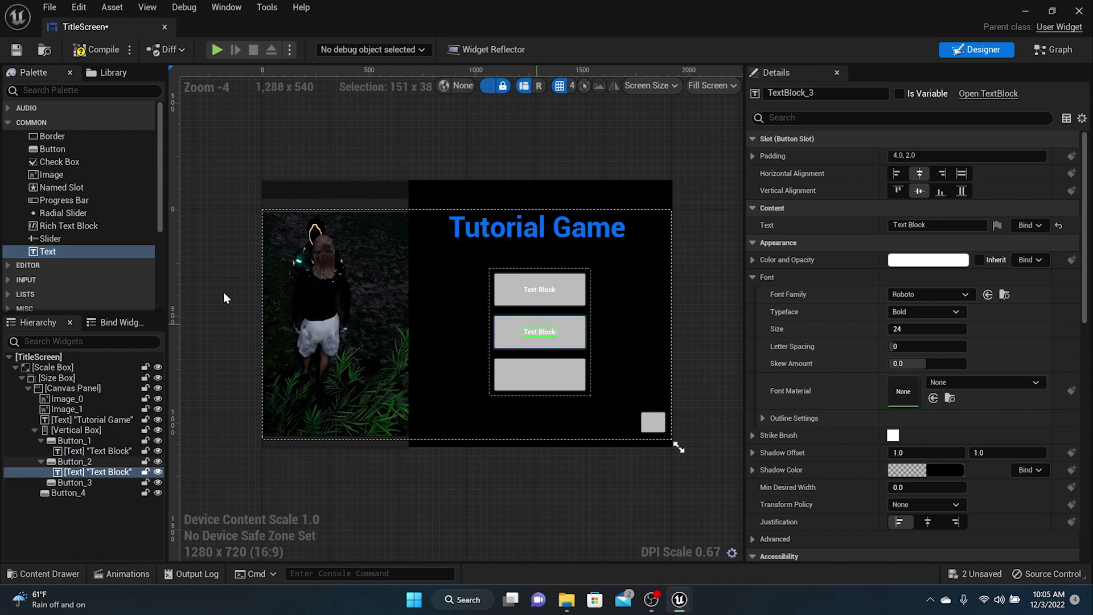
{"action": "left_click_drag", "start_coordinate": [46, 253], "coordinate": [541, 375]}
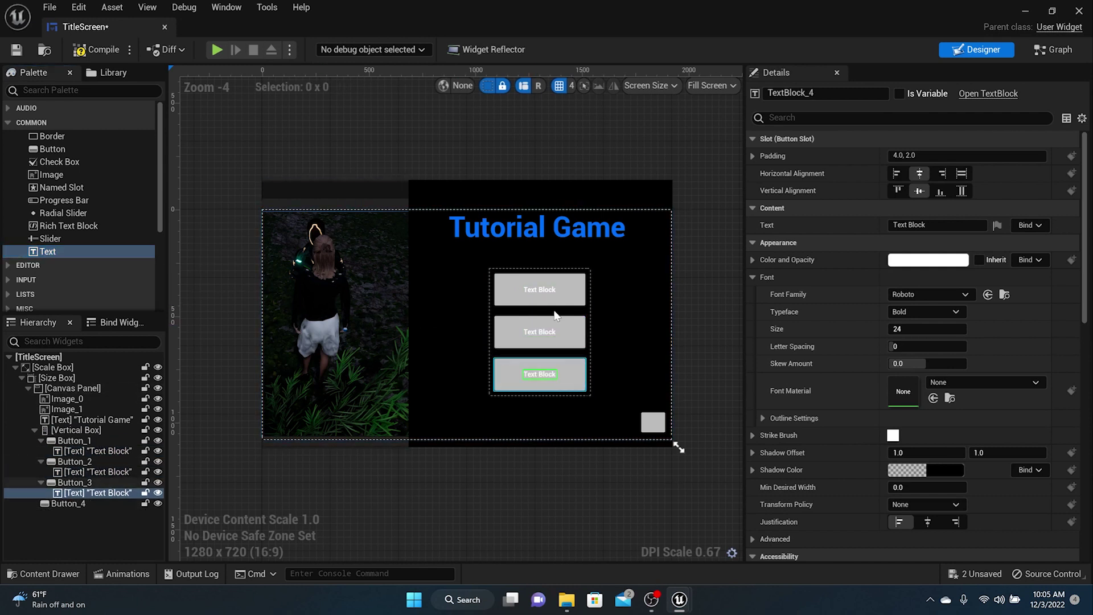
- Label the three stacked buttons Play, Reset and Quit from top to bottom
{"action": "left_click", "coordinate": [550, 290]}
{"action": "left_click", "coordinate": [545, 291]}
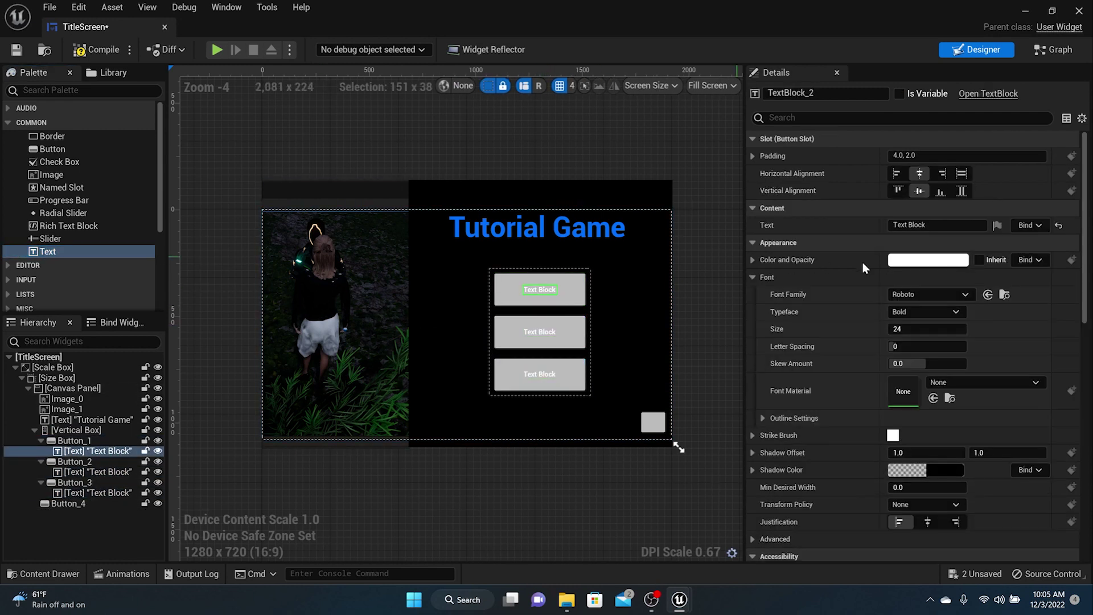
{"action": "left_click", "coordinate": [922, 225]}
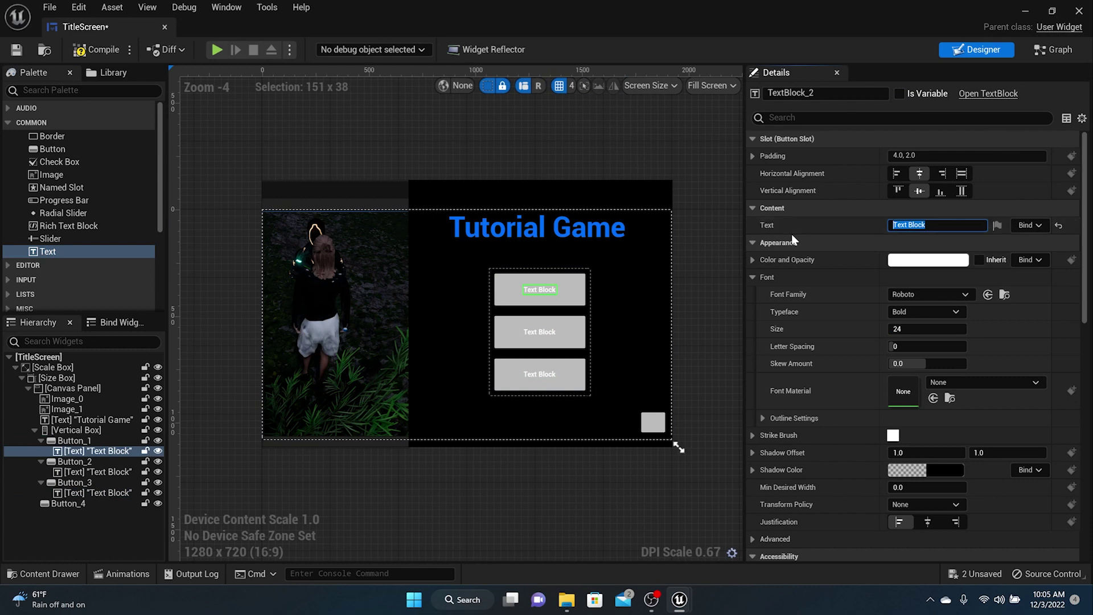
{"action": "type", "text": "Play"}
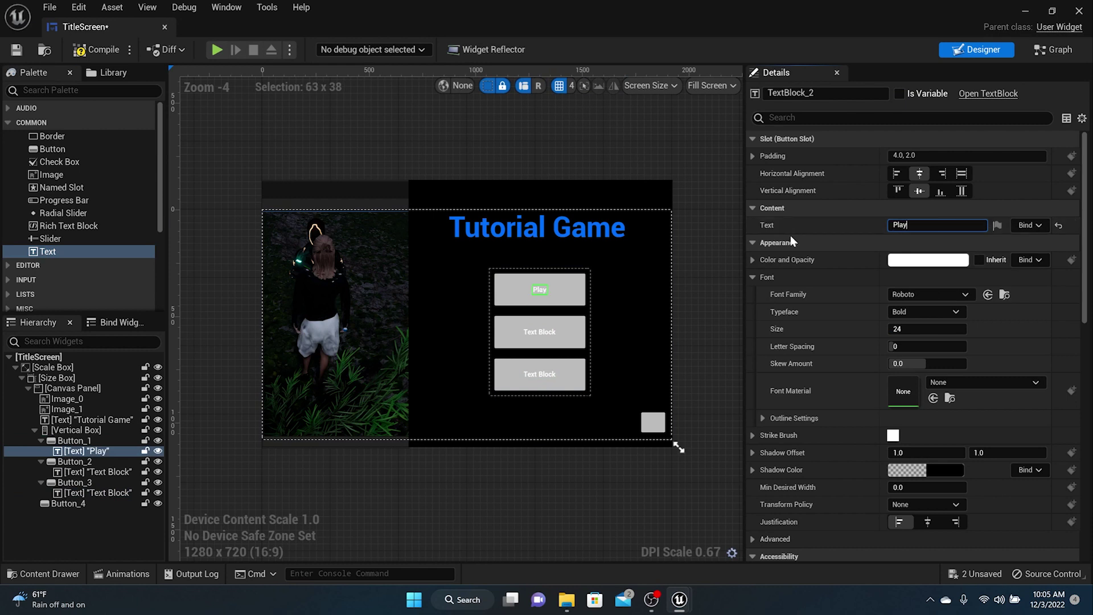
{"action": "left_click", "coordinate": [538, 333]}
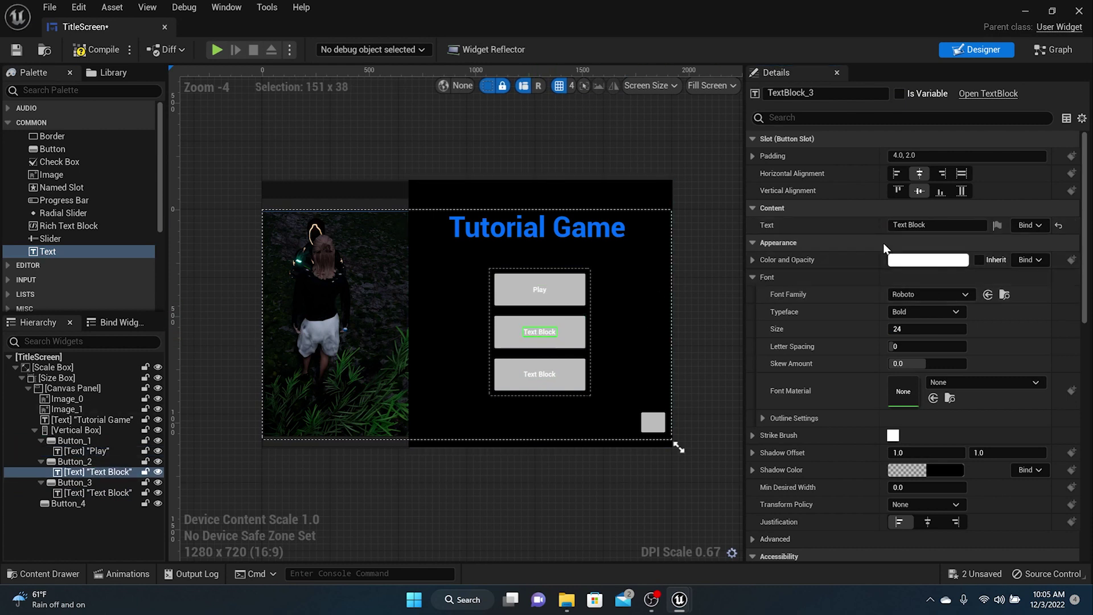
{"action": "left_click", "coordinate": [922, 225]}
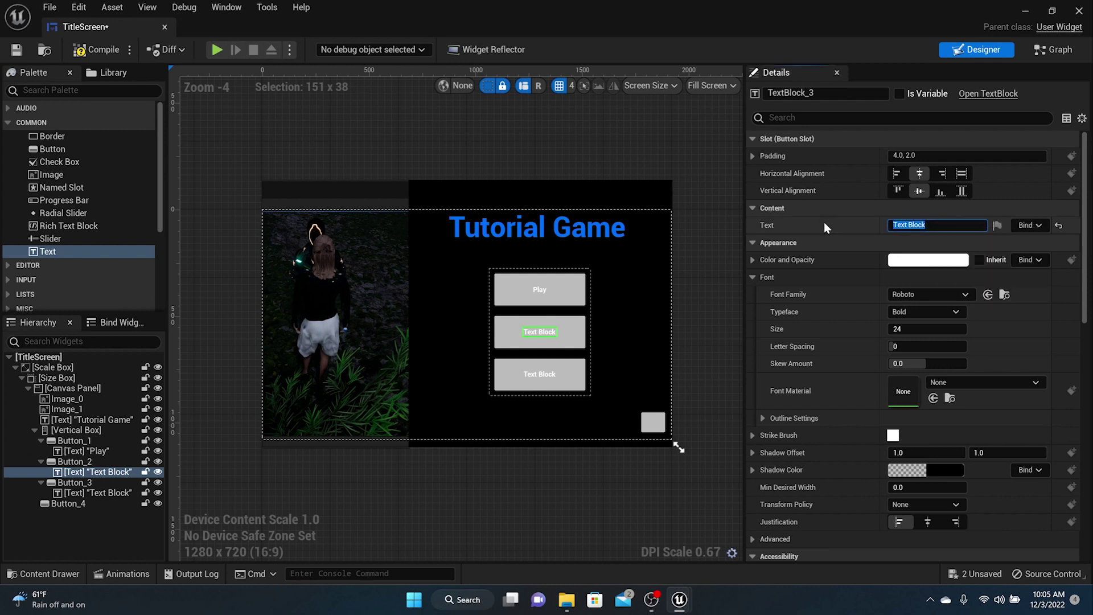
{"action": "type", "text": "Reset"}
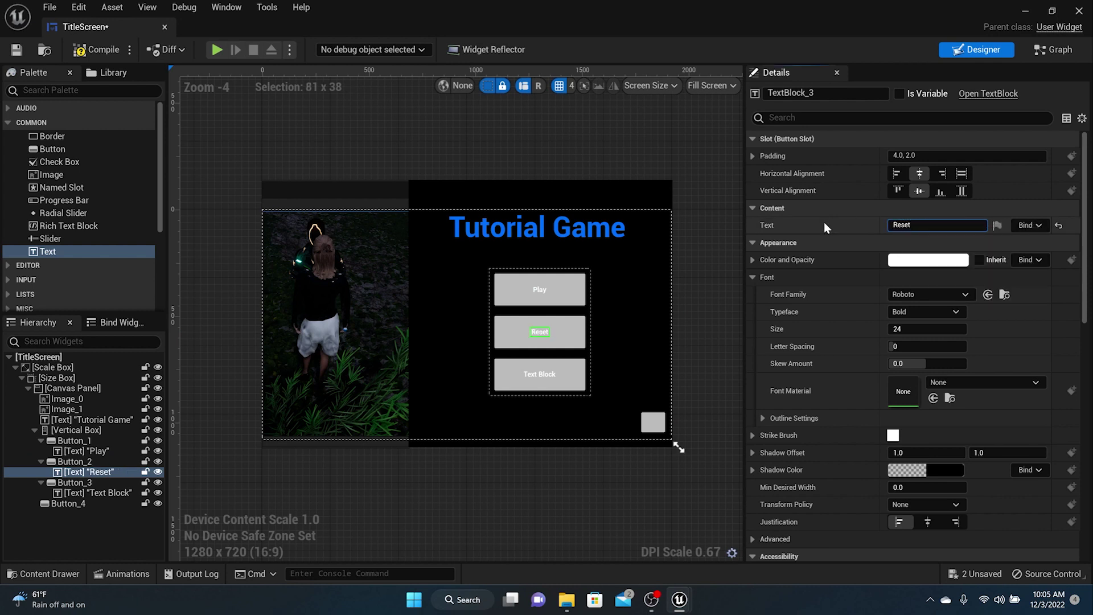
{"action": "left_click", "coordinate": [549, 374]}
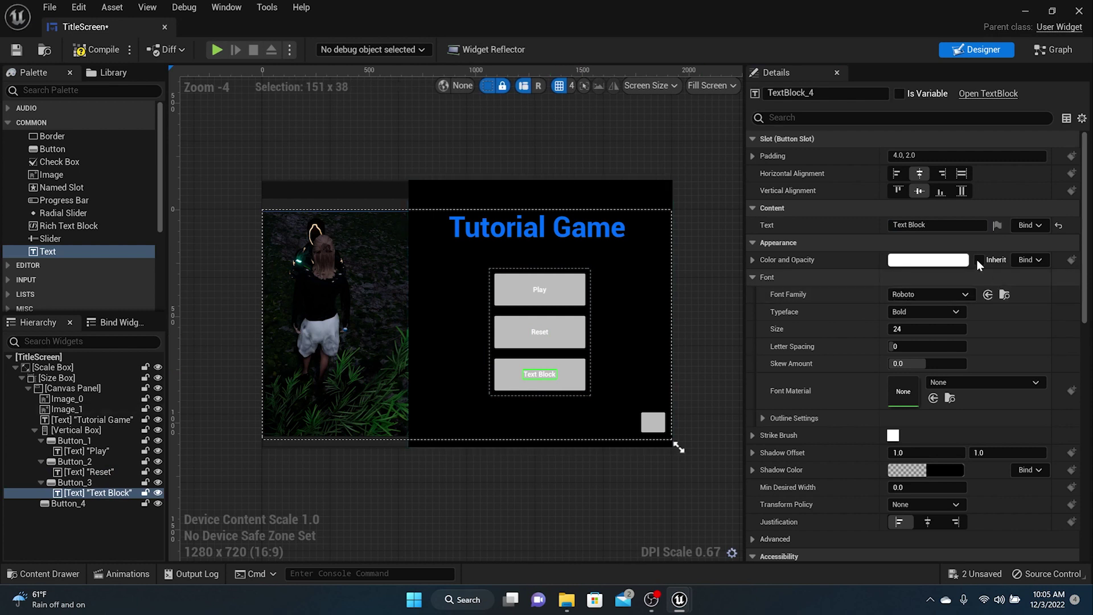
{"action": "left_click", "coordinate": [937, 224]}
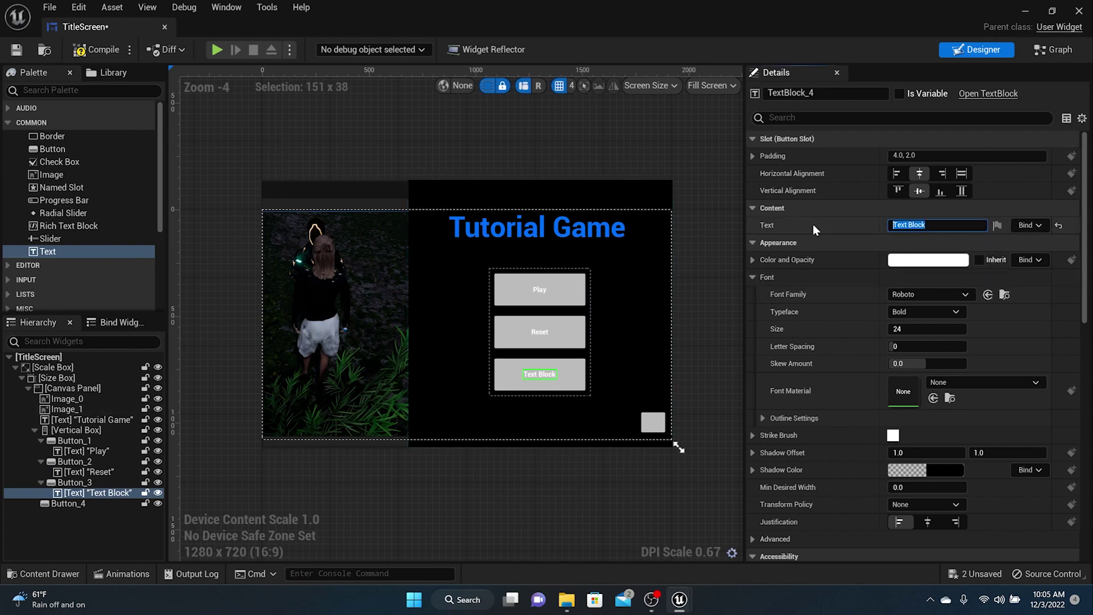
{"action": "type", "text": "Quit"}
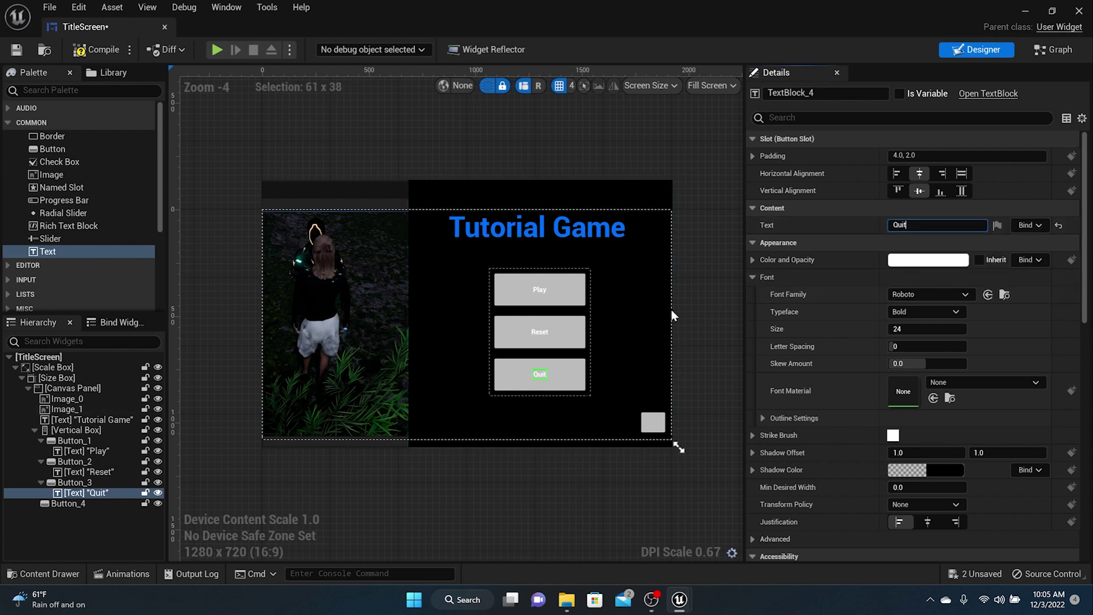
{"action": "left_click", "coordinate": [610, 348]}
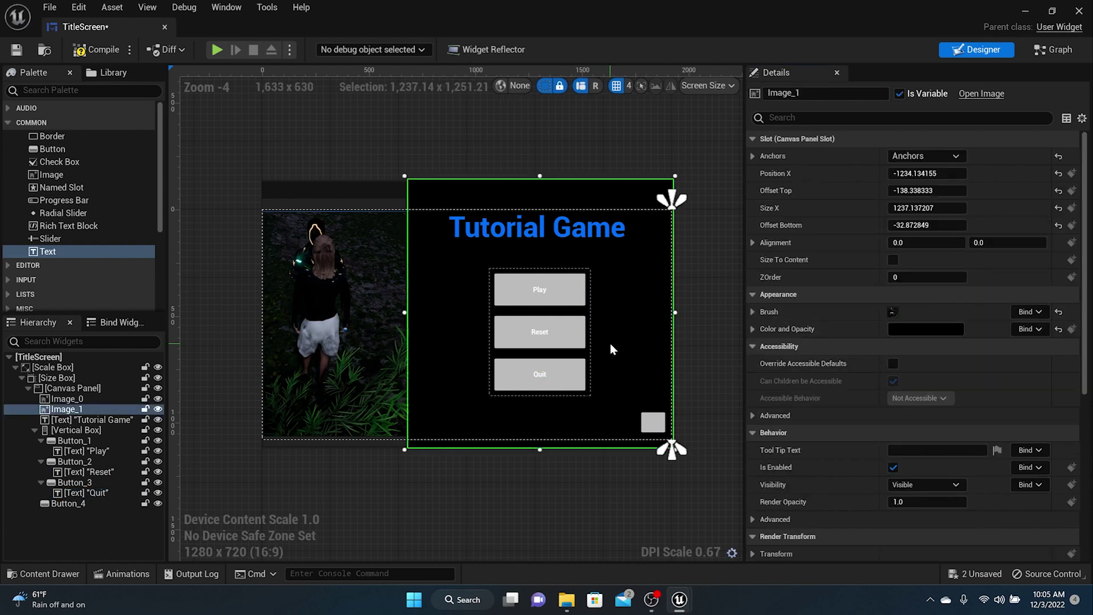
{"action": "left_click", "coordinate": [653, 422]}
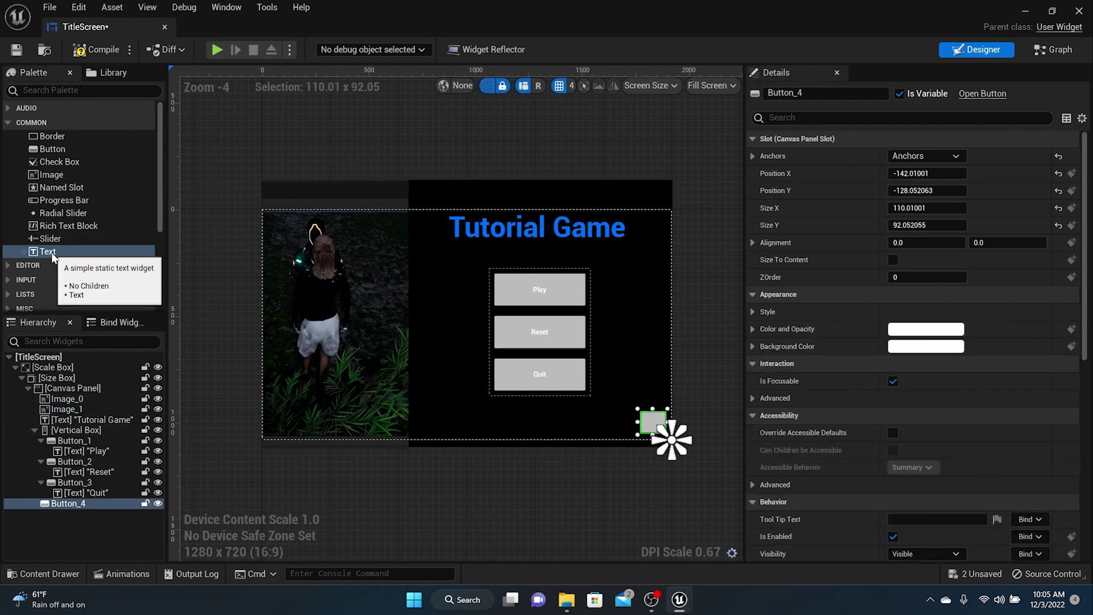
{"action": "left_click_drag", "start_coordinate": [54, 252], "coordinate": [652, 425]}
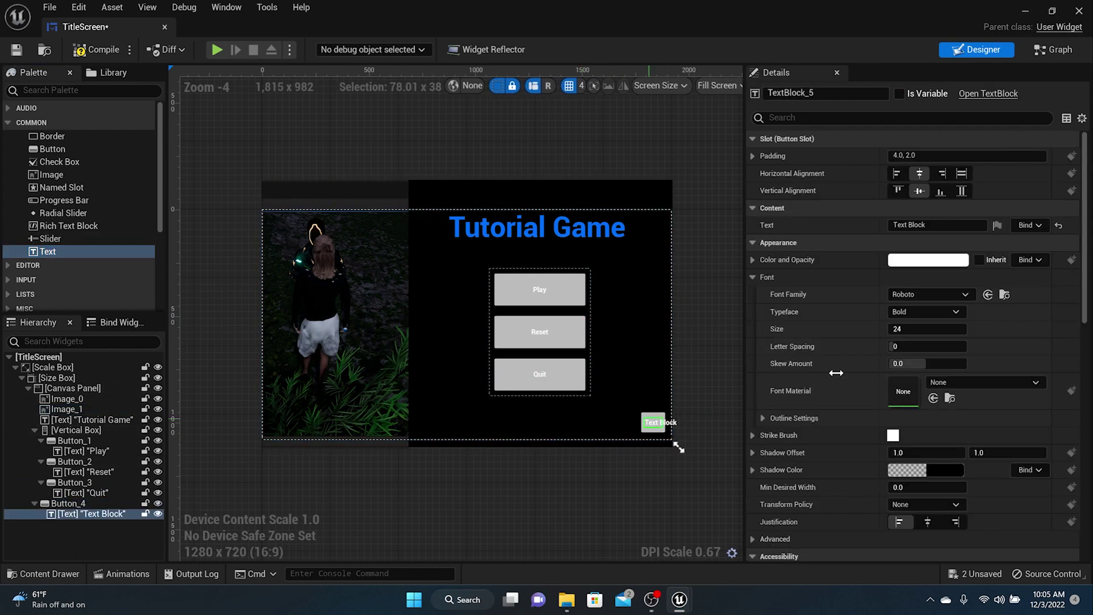
{"action": "left_click_drag", "start_coordinate": [947, 224], "coordinate": [808, 224]}
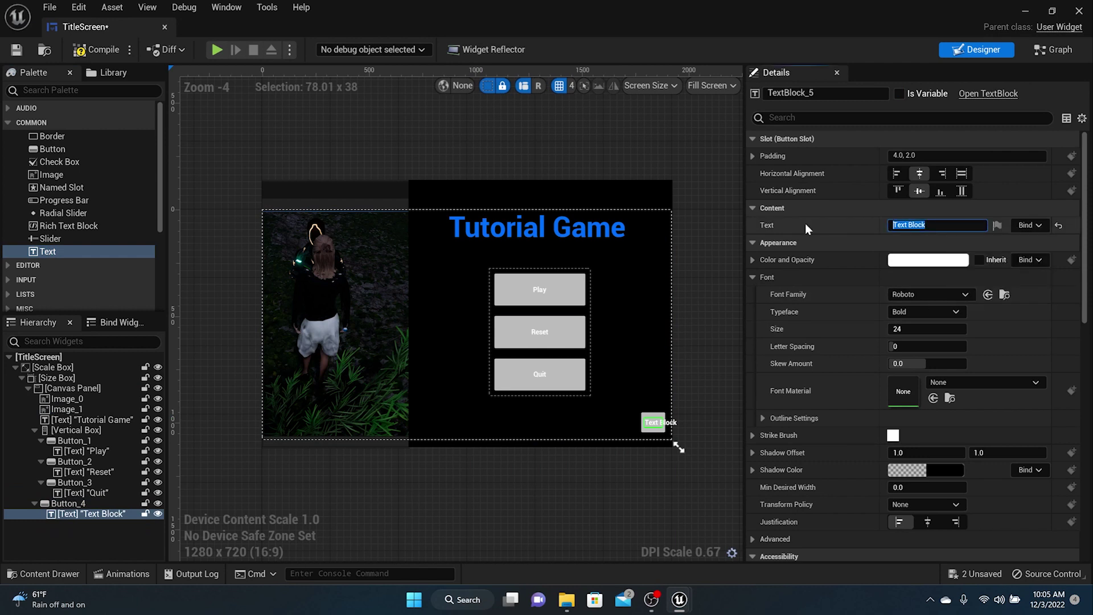
{"action": "type", "text": "X"}
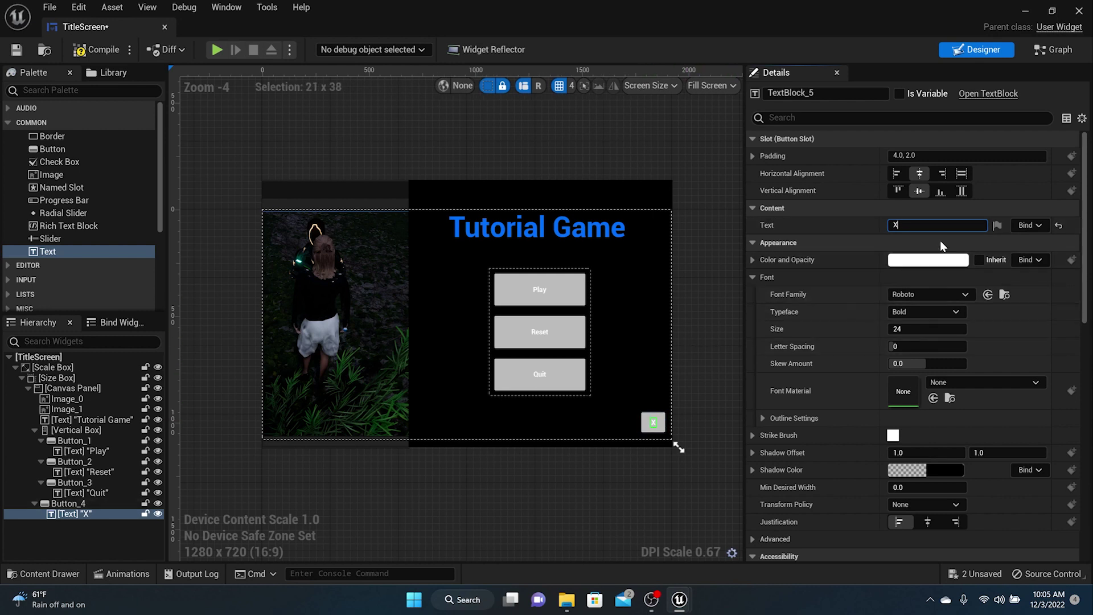
{"action": "left_click_drag", "start_coordinate": [906, 225], "coordinate": [845, 220]}
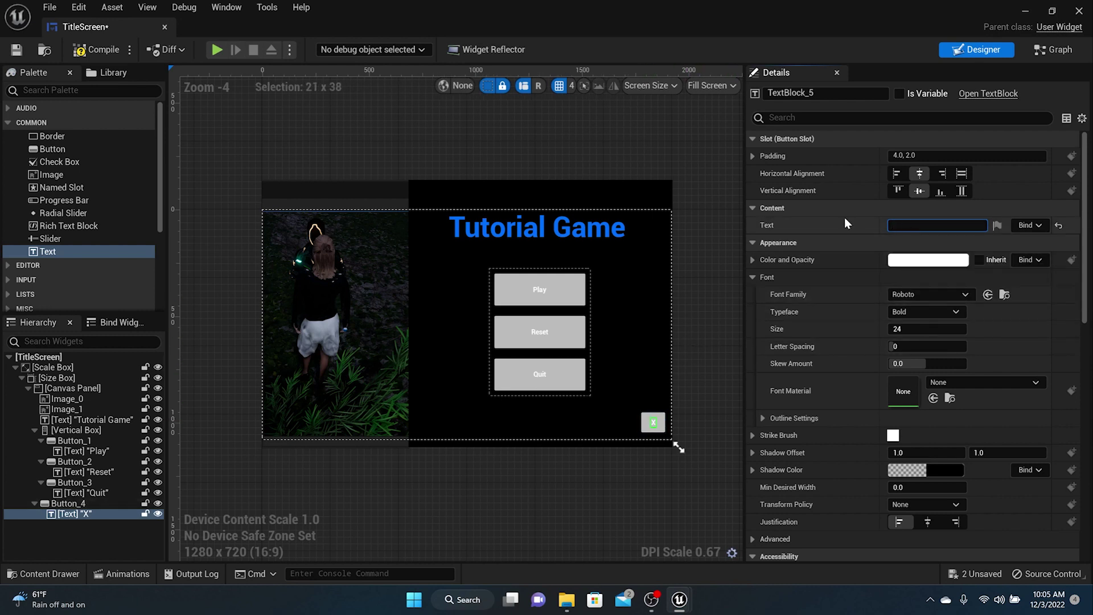
{"action": "left_click", "coordinate": [708, 256]}
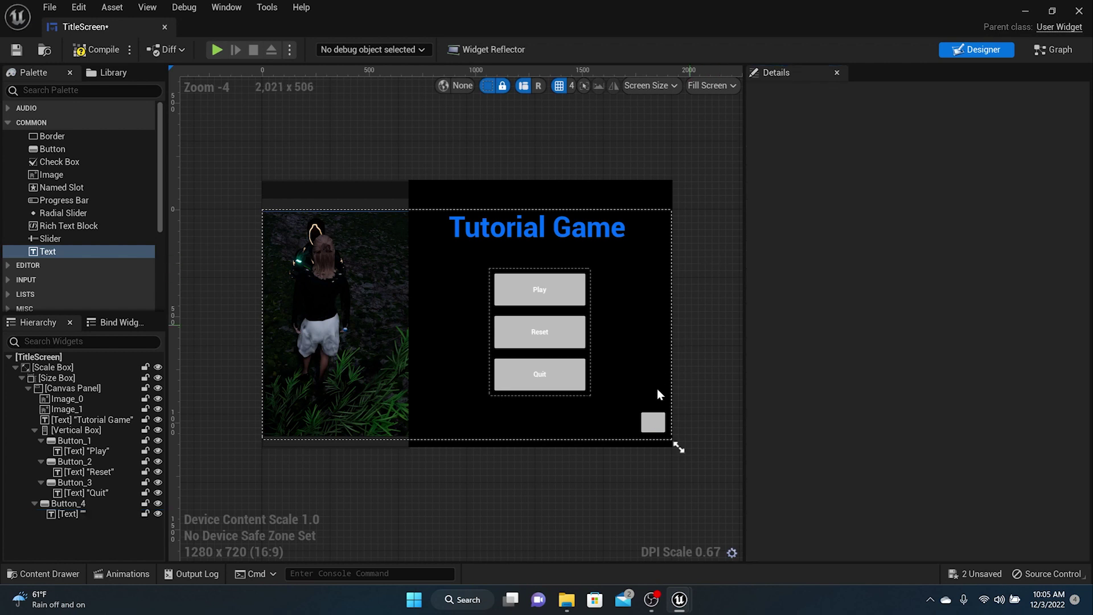
{"action": "left_click", "coordinate": [653, 428]}
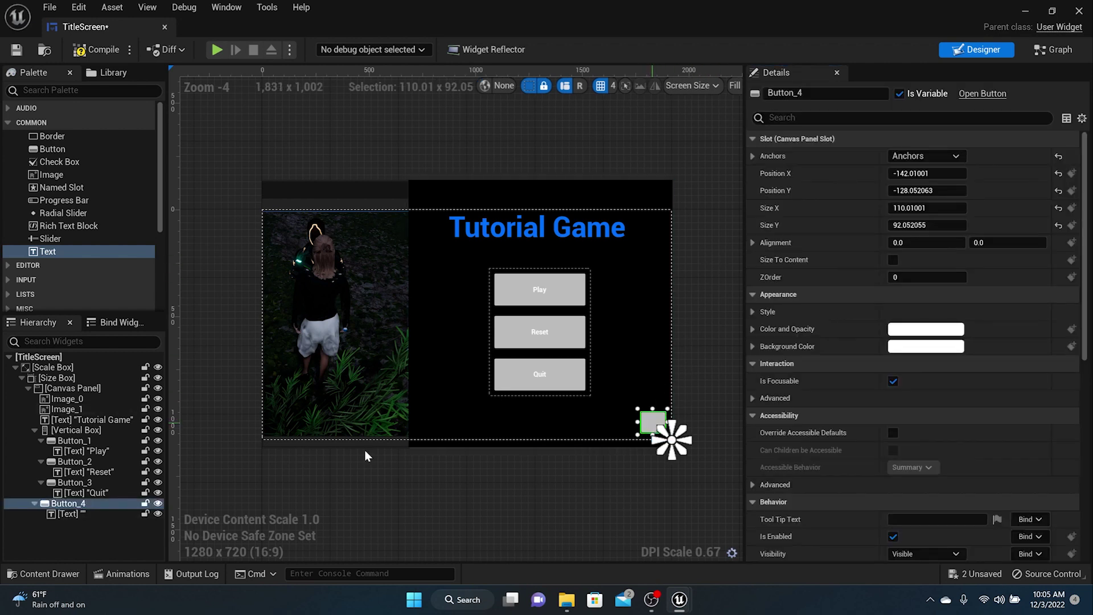
{"action": "left_click", "coordinate": [62, 514]}
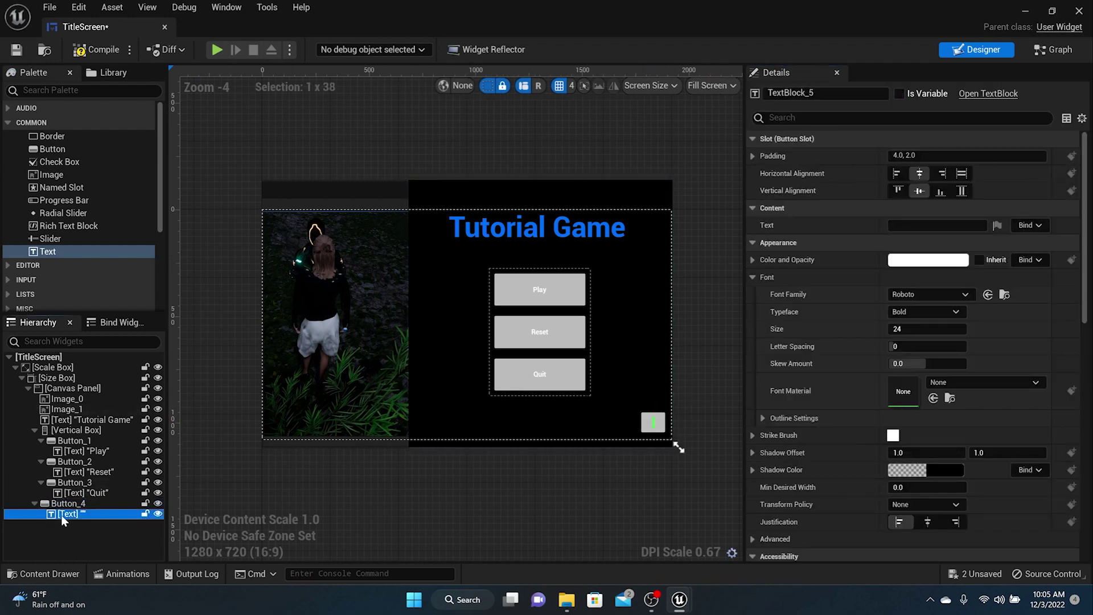
{"action": "key", "text": "Delete"}
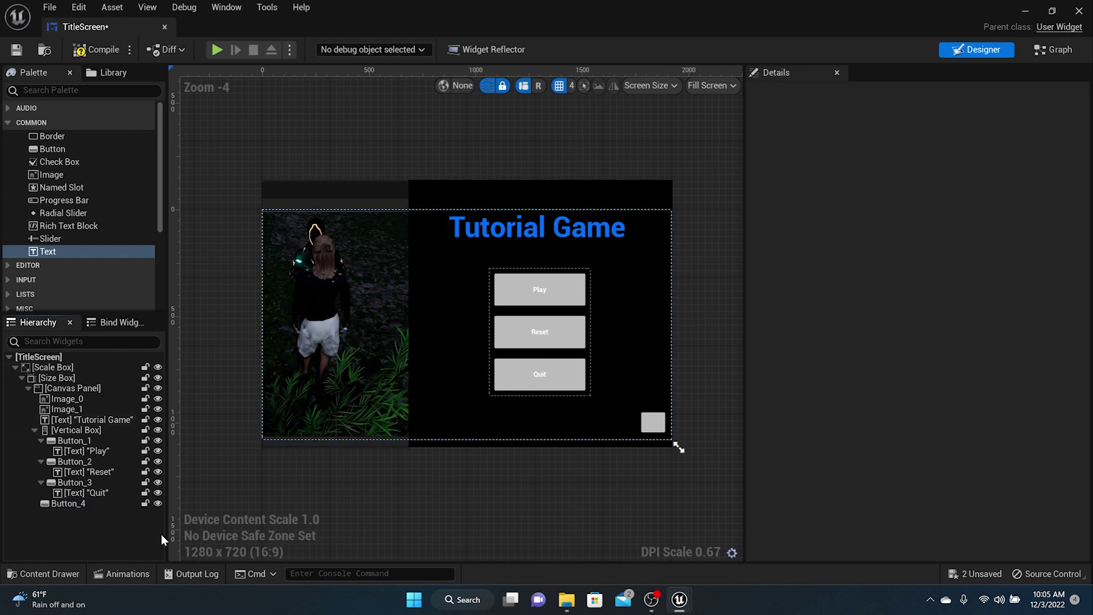
- Add the gearpng texture from the Huds folder to the canvas as an image and nest it inside the corner button, Button_4
{"action": "left_click", "coordinate": [47, 574]}
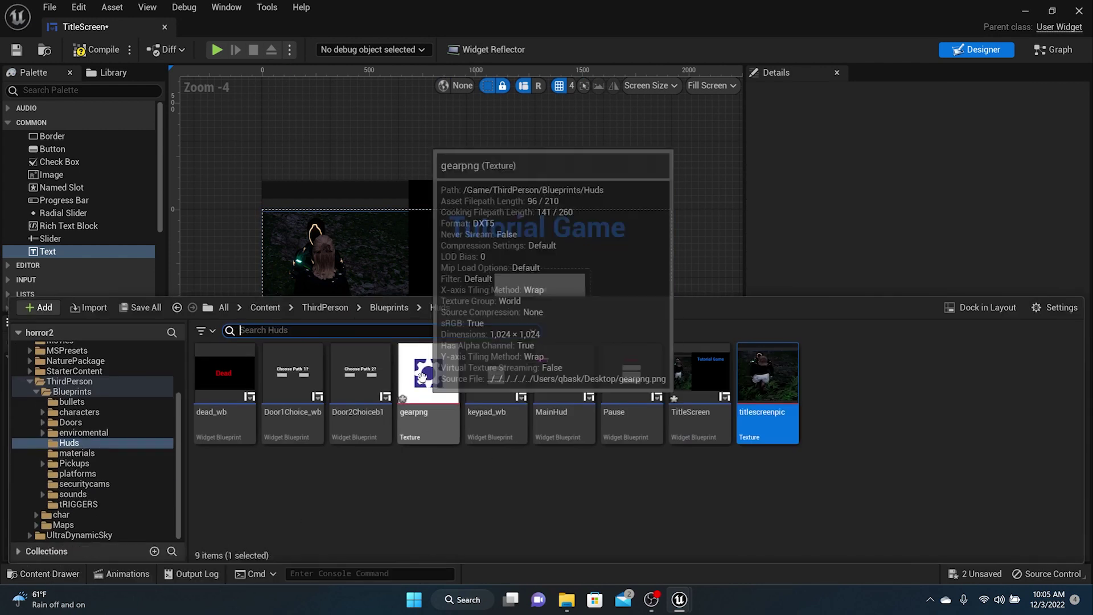
{"action": "left_click_drag", "start_coordinate": [420, 385], "coordinate": [628, 266]}
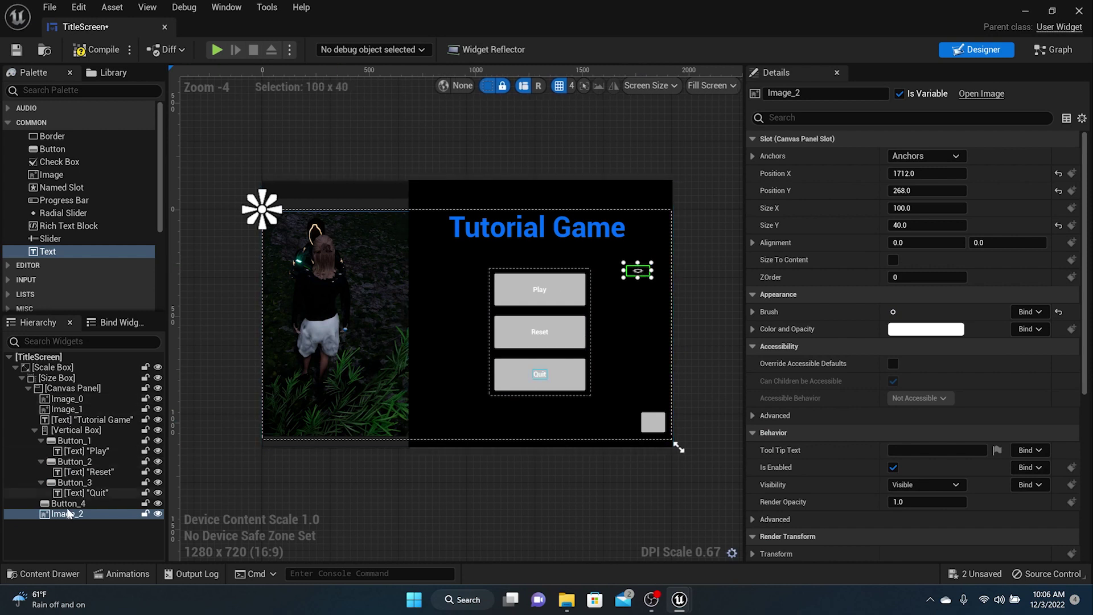
{"action": "left_click_drag", "start_coordinate": [70, 514], "coordinate": [73, 504]}
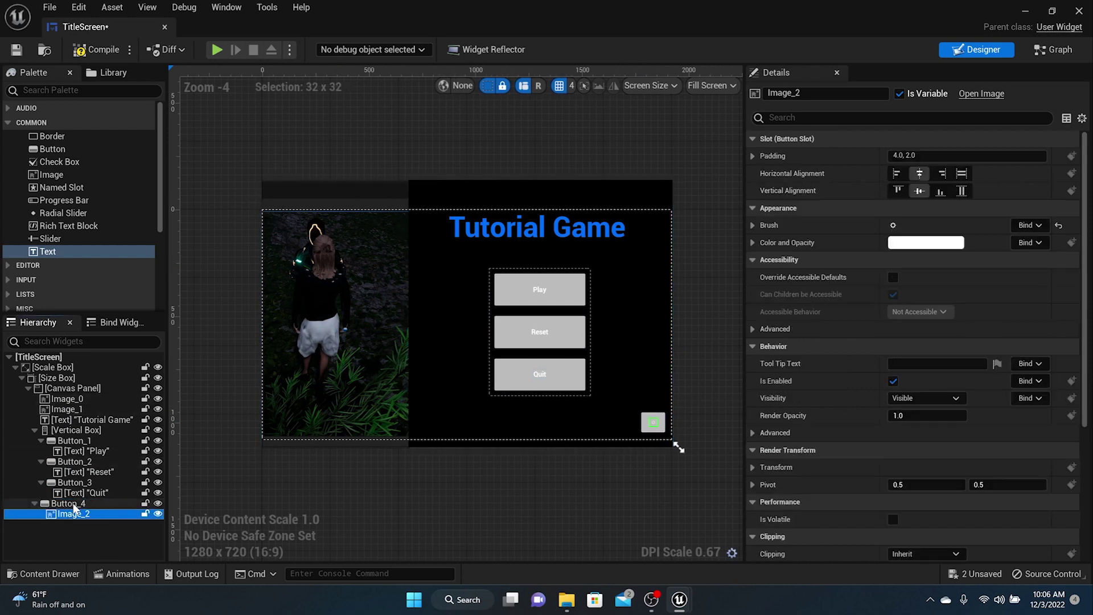
- Set the gear image's horizontal and vertical alignment to Fill within the corner button
{"action": "scroll", "coordinate": [653, 393], "scroll_direction": "up", "scroll_amount": 5}
{"action": "scroll", "coordinate": [652, 426], "scroll_direction": "up", "scroll_amount": 4}
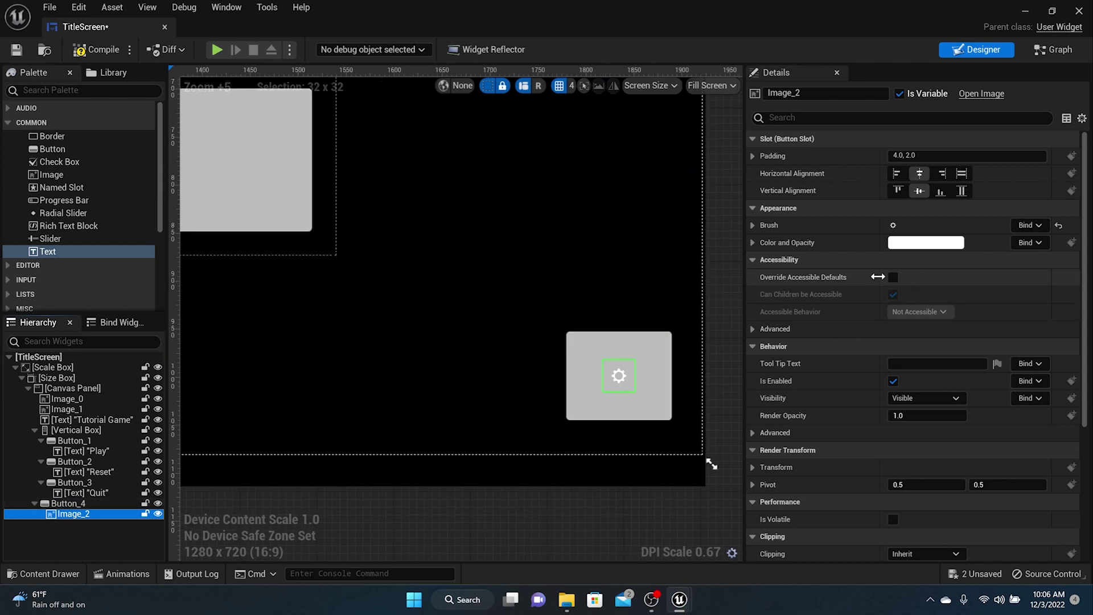
{"action": "left_click", "coordinate": [962, 174]}
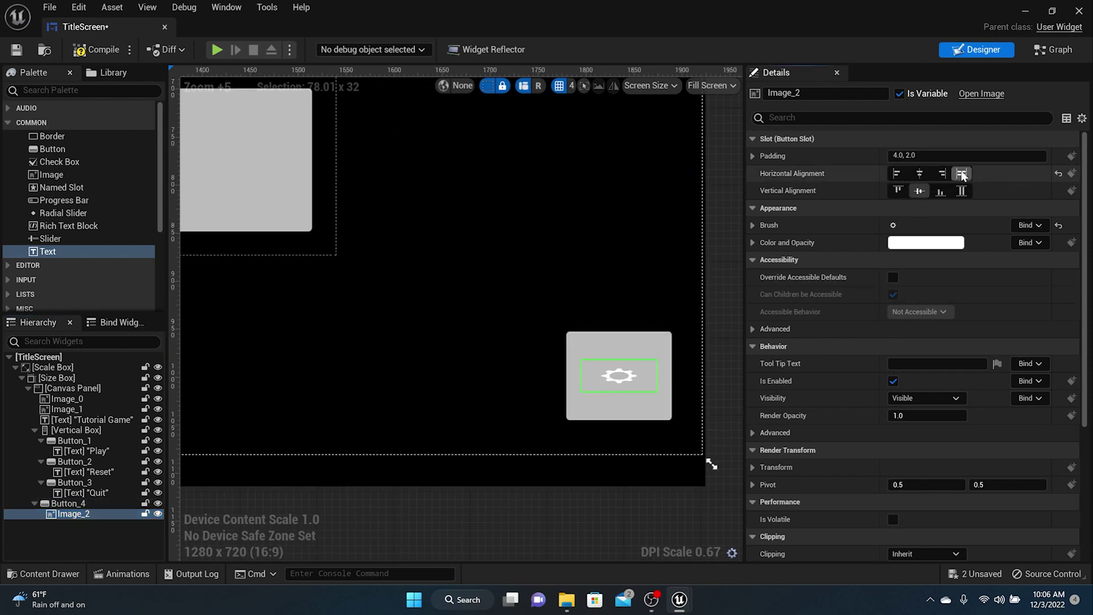
{"action": "left_click", "coordinate": [962, 191]}
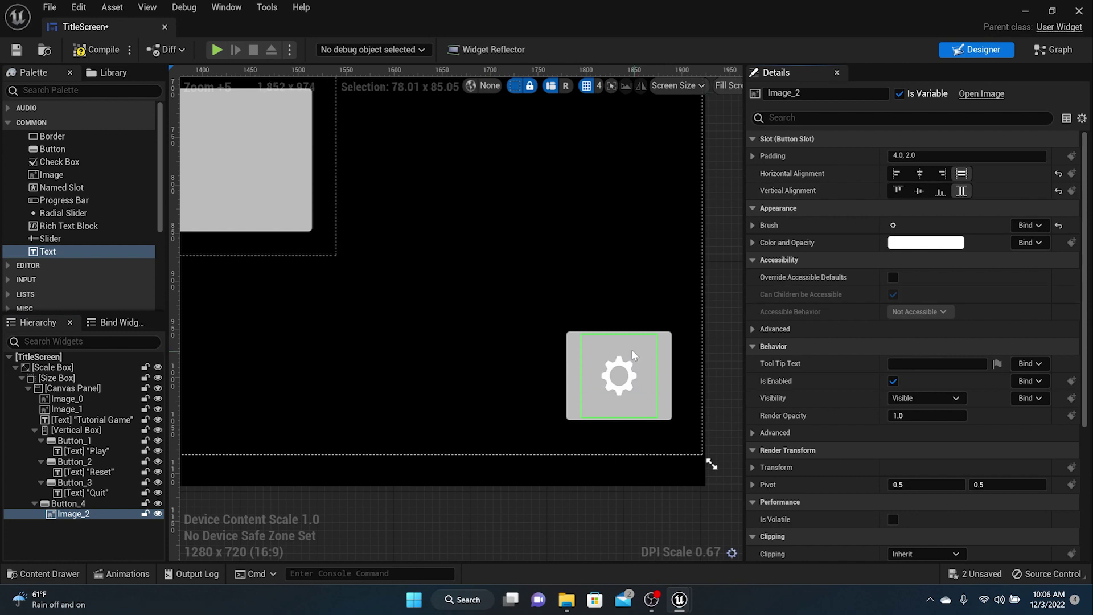
{"action": "scroll", "coordinate": [631, 350], "scroll_direction": "down", "scroll_amount": 8}
{"action": "scroll", "coordinate": [469, 348], "scroll_direction": "down", "scroll_amount": 3}
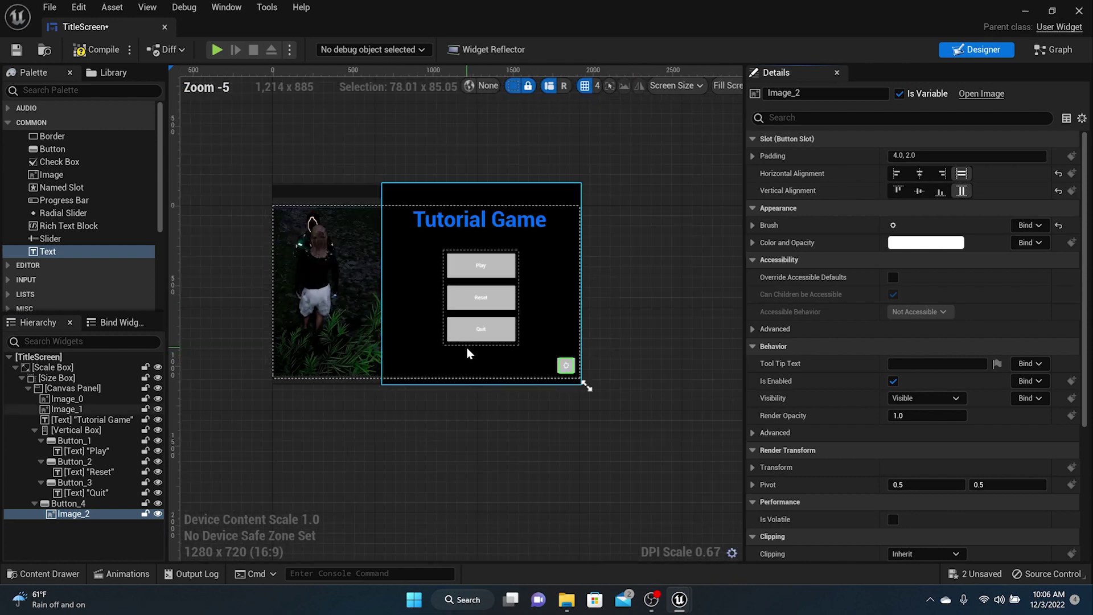
- Turn off Is Enabled for the gear image inside the corner button
{"action": "scroll", "coordinate": [467, 347], "scroll_direction": "up", "scroll_amount": 3}
{"action": "scroll", "coordinate": [885, 408], "scroll_direction": "down", "scroll_amount": 3}
{"action": "scroll", "coordinate": [885, 408], "scroll_direction": "down", "scroll_amount": 3}
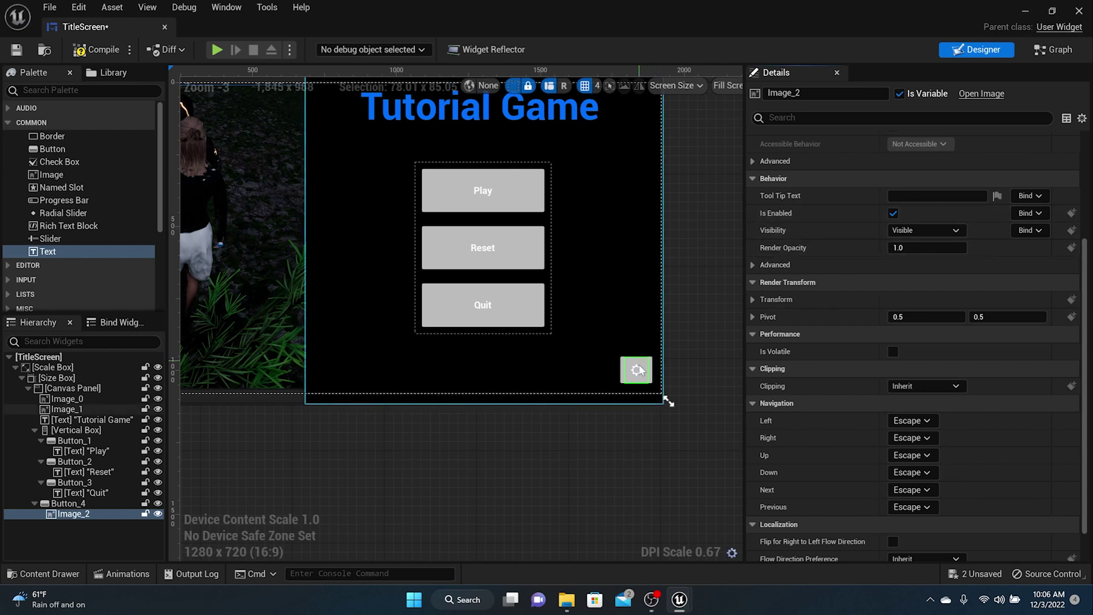
{"action": "left_click", "coordinate": [893, 213]}
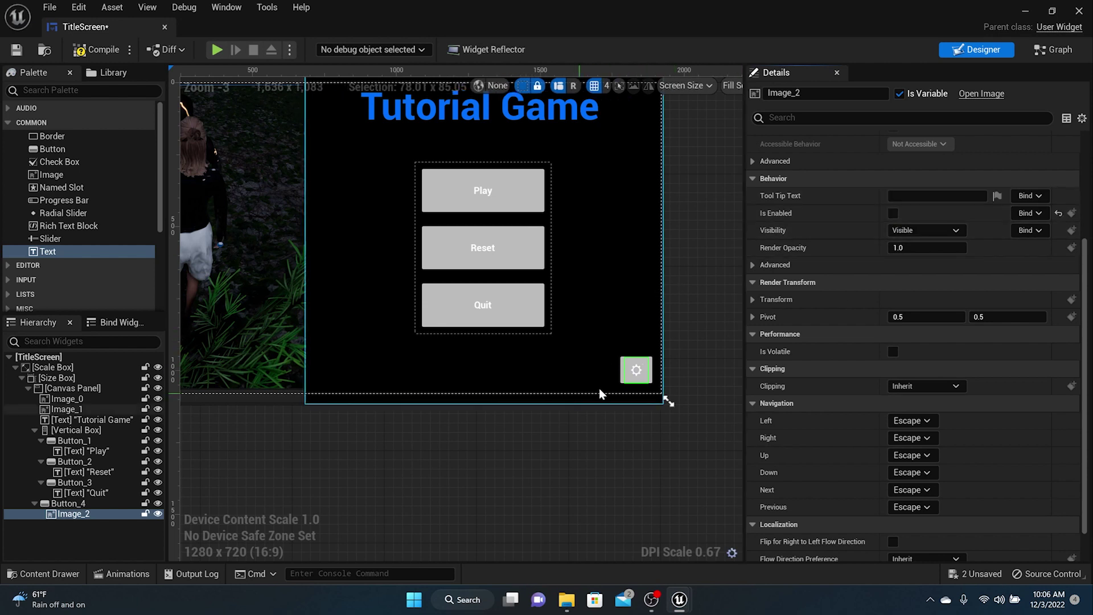
{"action": "left_click", "coordinate": [582, 365]}
{"action": "left_click", "coordinate": [636, 370]}
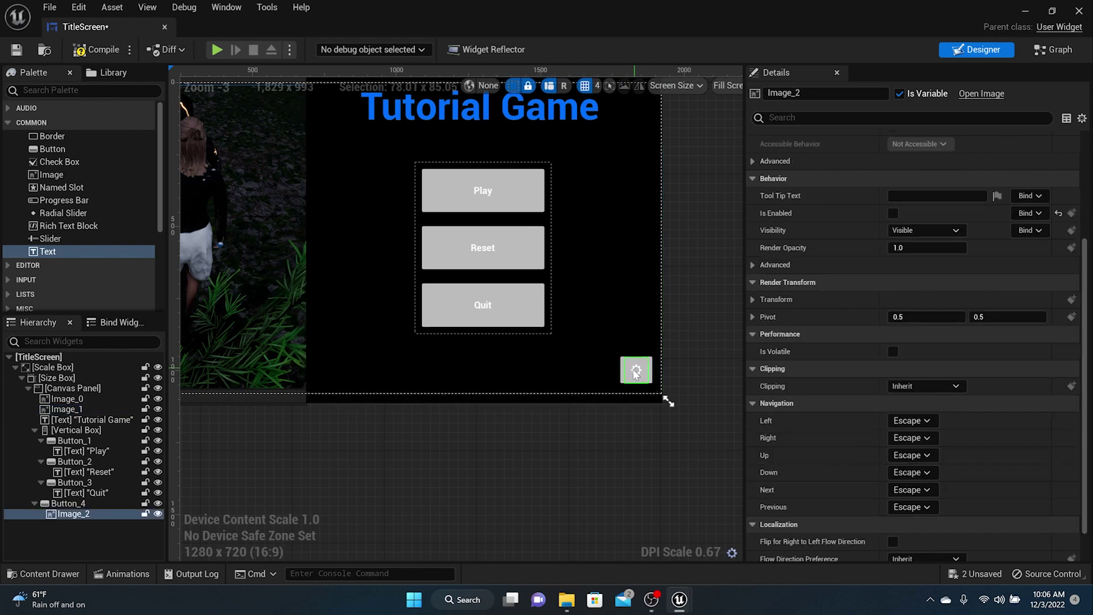
{"action": "scroll", "coordinate": [836, 370], "scroll_direction": "down", "scroll_amount": 1}
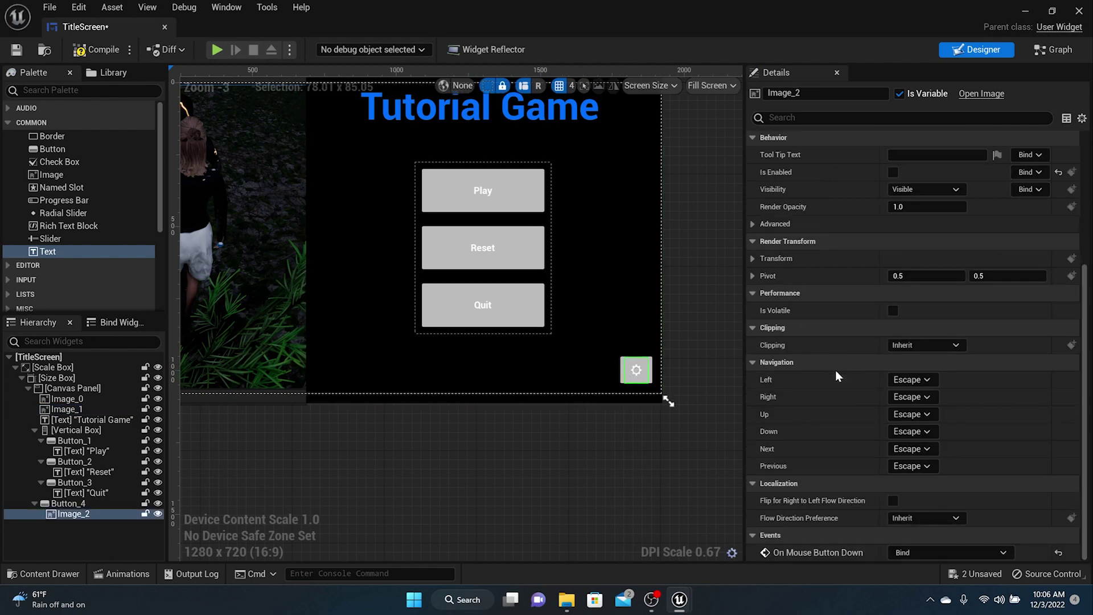
{"action": "scroll", "coordinate": [836, 370], "scroll_direction": "up", "scroll_amount": 5}
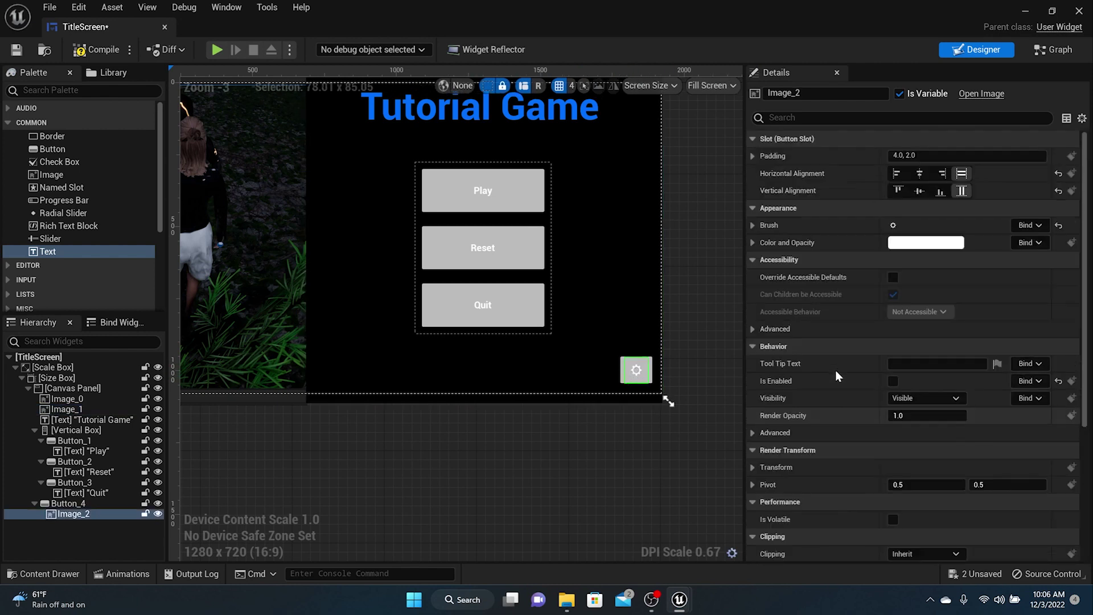
{"action": "left_click", "coordinate": [604, 337]}
{"action": "scroll", "coordinate": [575, 319], "scroll_direction": "down", "scroll_amount": 4}
{"action": "scroll", "coordinate": [547, 296], "scroll_direction": "up", "scroll_amount": 5}
{"action": "scroll", "coordinate": [548, 296], "scroll_direction": "down", "scroll_amount": 3}
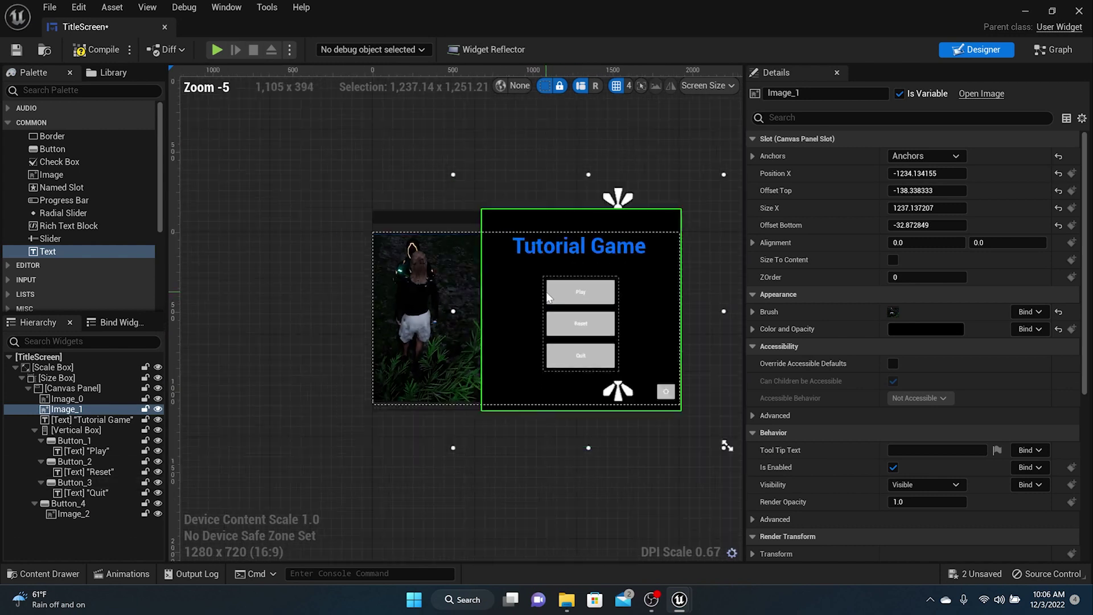
- Examine the Is Enabled setting of the Play, Reset and Quit button labels
{"action": "scroll", "coordinate": [569, 287], "scroll_direction": "up", "scroll_amount": 3}
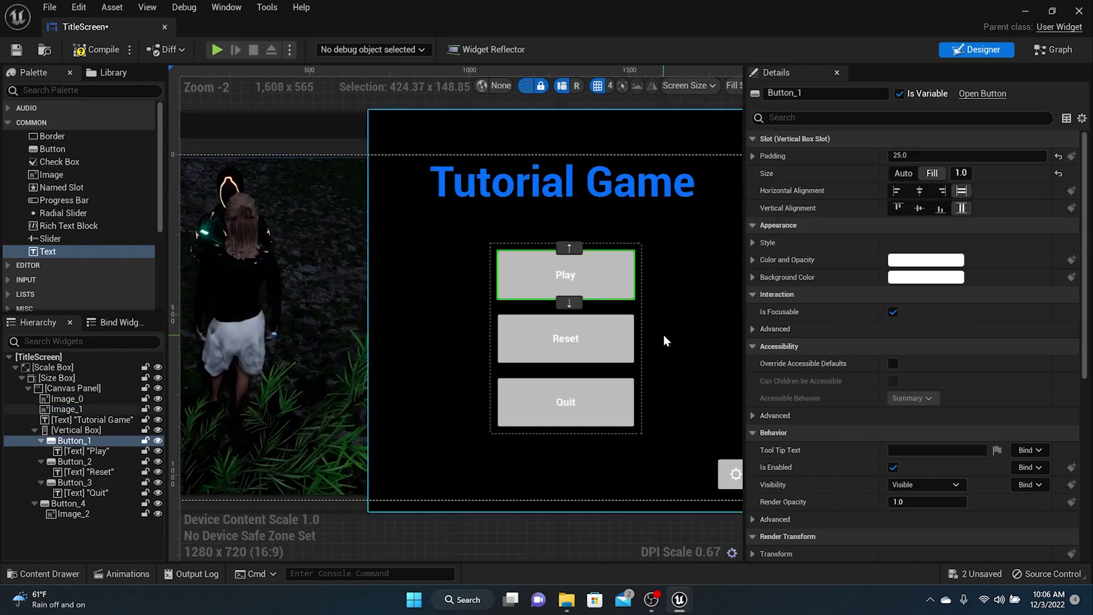
{"action": "scroll", "coordinate": [664, 335], "scroll_direction": "down", "scroll_amount": 1}
{"action": "scroll", "coordinate": [622, 297], "scroll_direction": "up", "scroll_amount": 1}
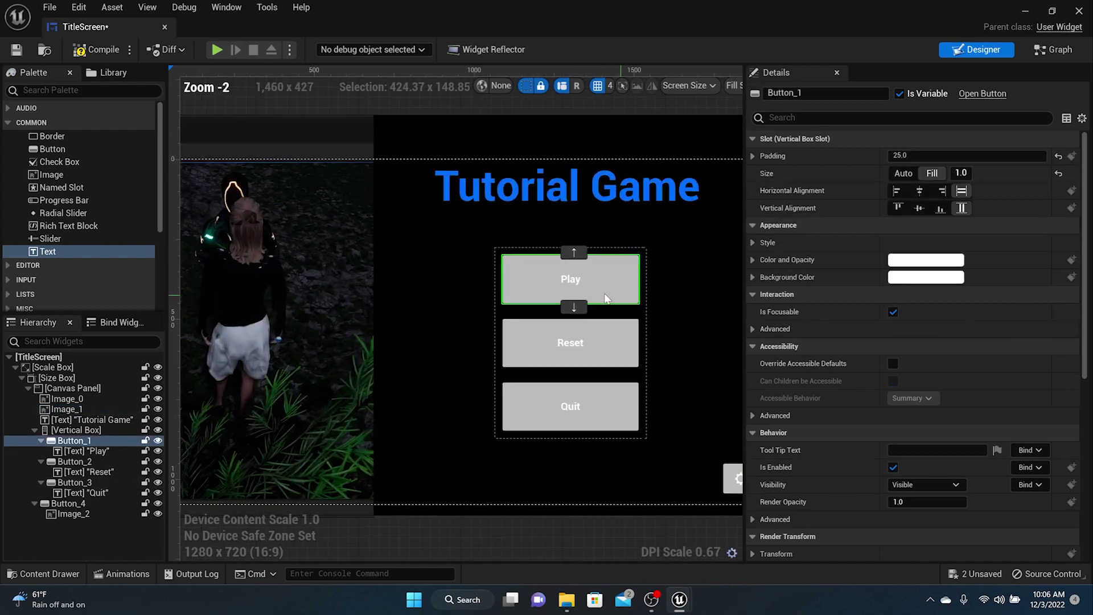
{"action": "left_click", "coordinate": [579, 278]}
{"action": "scroll", "coordinate": [825, 405], "scroll_direction": "down", "scroll_amount": 3}
{"action": "scroll", "coordinate": [825, 404], "scroll_direction": "down", "scroll_amount": 9}
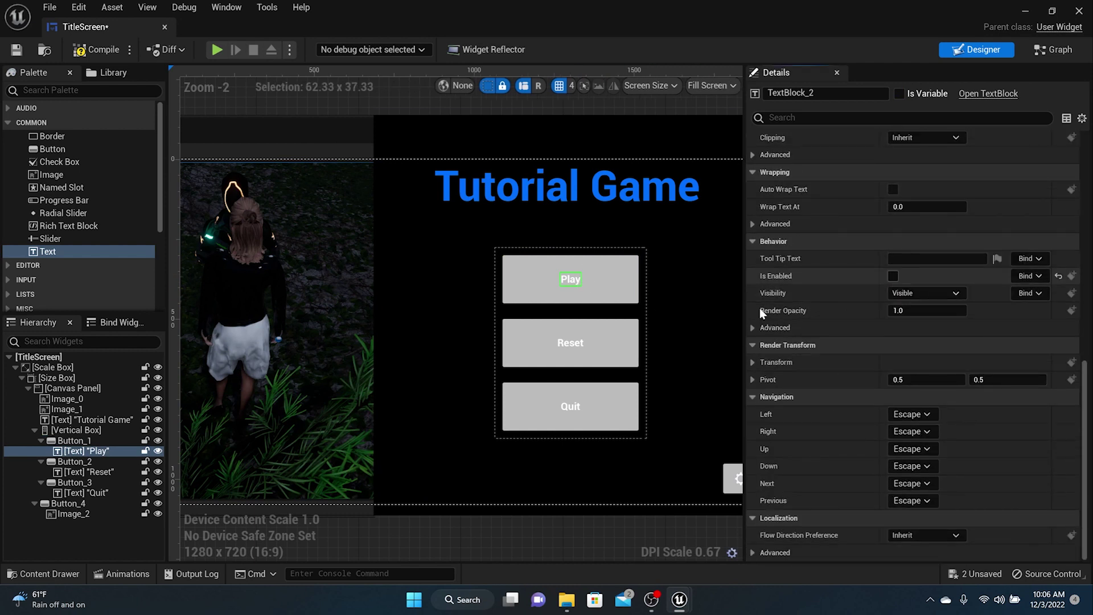
{"action": "left_click", "coordinate": [570, 342]}
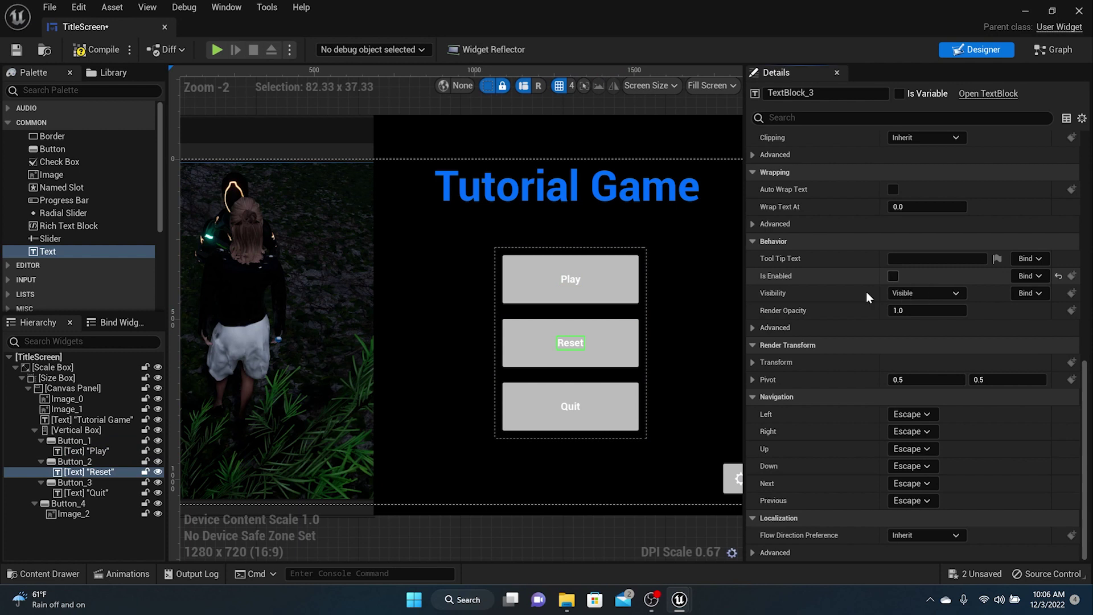
{"action": "left_click", "coordinate": [570, 406]}
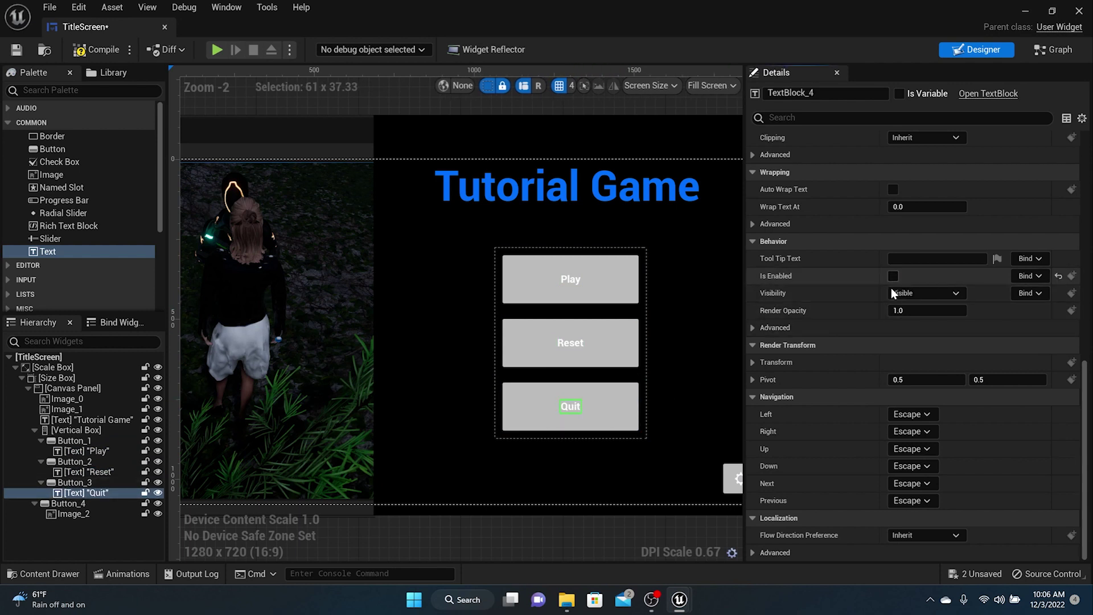
- Try to lower the alpha of the Play button's Color and Opacity
{"action": "left_click", "coordinate": [545, 285]}
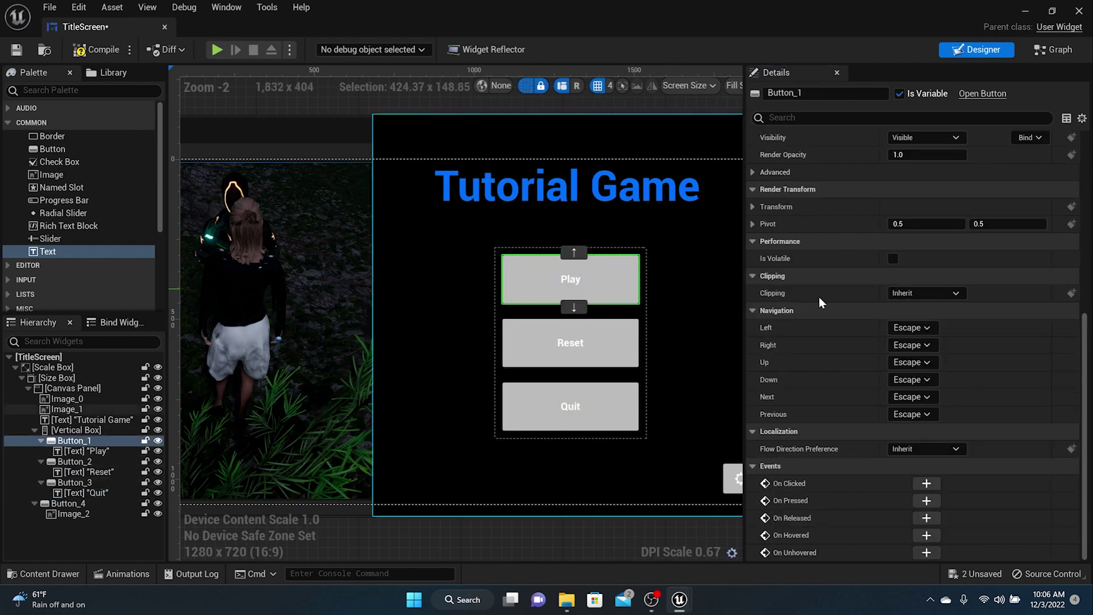
{"action": "scroll", "coordinate": [873, 298], "scroll_direction": "up", "scroll_amount": 10}
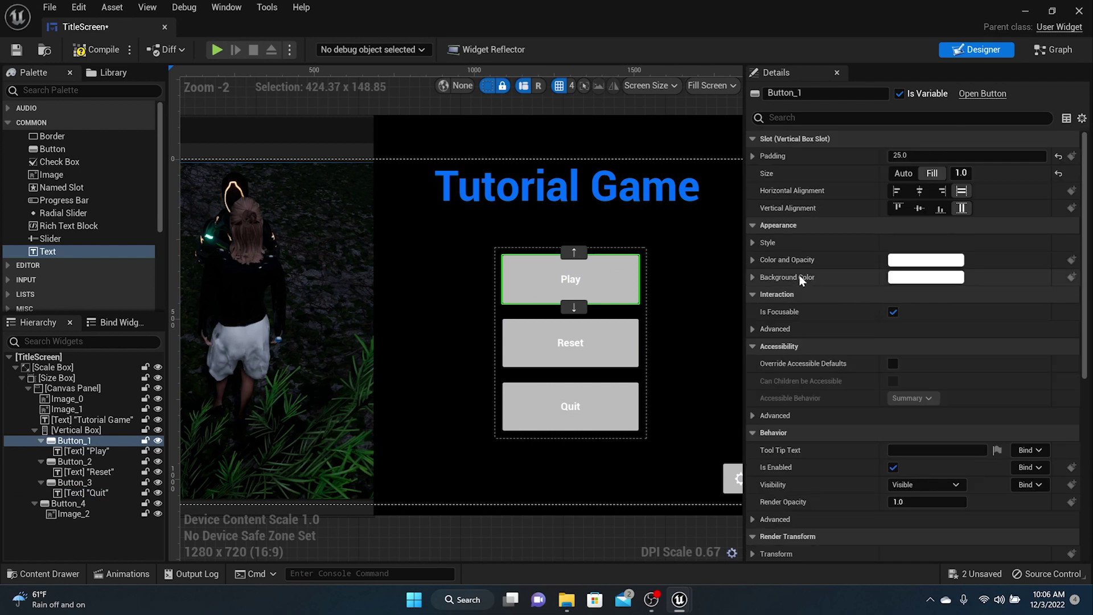
{"action": "left_click", "coordinate": [911, 262]}
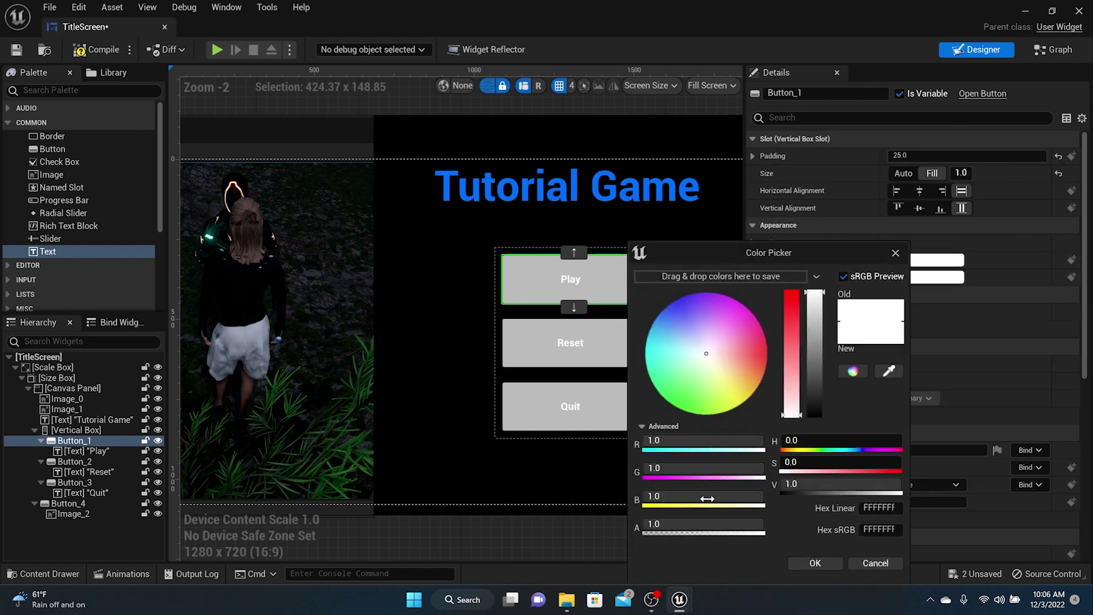
{"action": "mouse_move", "coordinate": [747, 529]}
{"action": "left_mouse_down"}
{"action": "mouse_move", "coordinate": [706, 529]}
{"action": "mouse_move", "coordinate": [740, 529]}
{"action": "left_mouse_up"}
{"action": "left_click", "coordinate": [800, 561]}
- Set the alpha of the Play button's Background Color to 0
{"action": "left_click", "coordinate": [752, 277]}
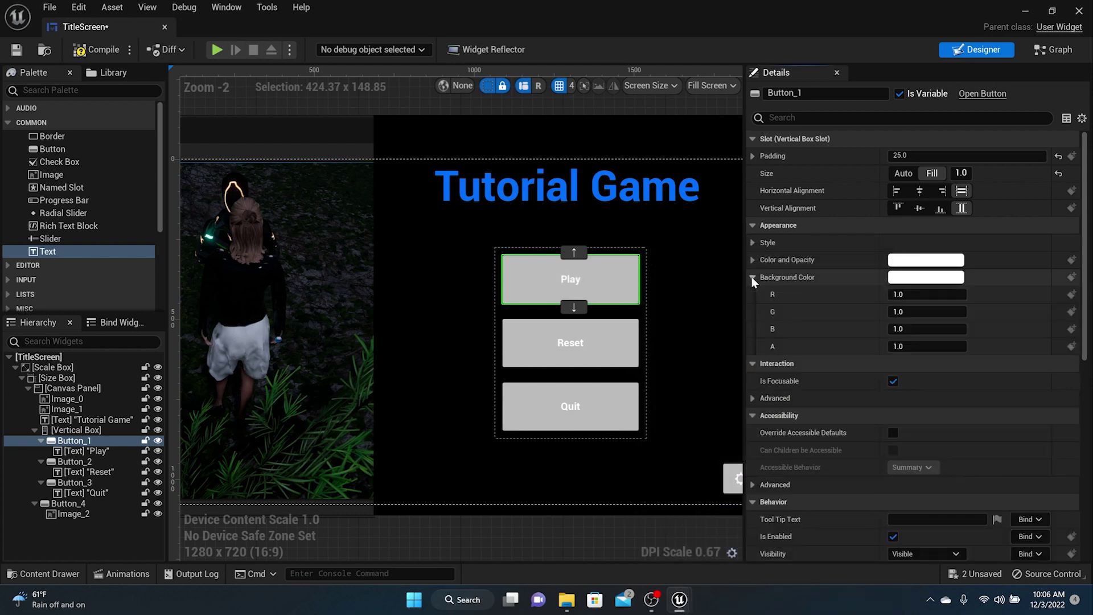
{"action": "left_click", "coordinate": [892, 279]}
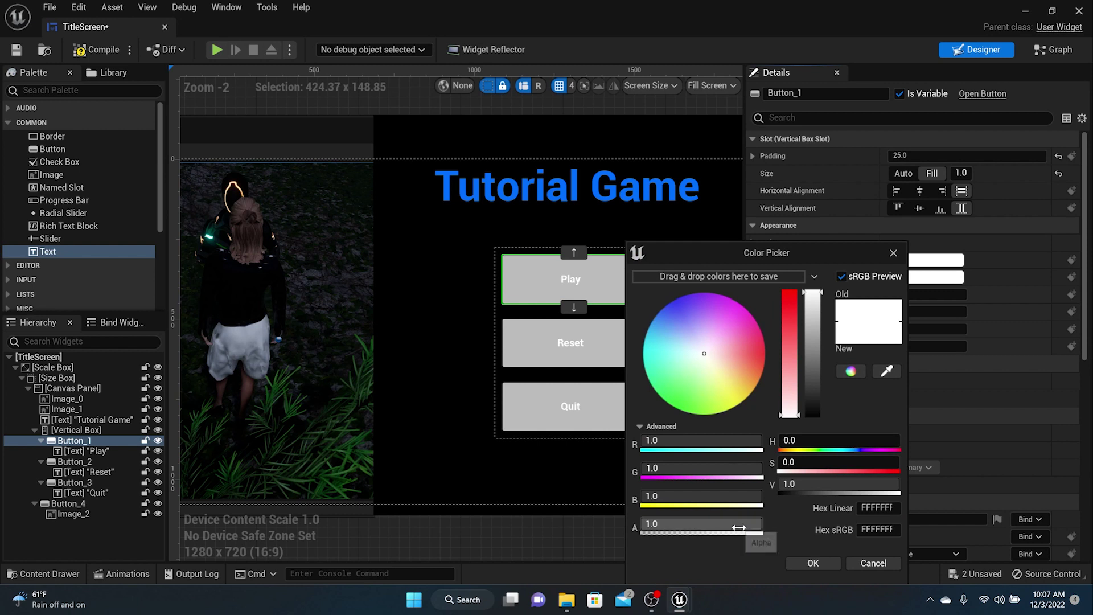
{"action": "left_click_drag", "start_coordinate": [733, 526], "coordinate": [641, 526]}
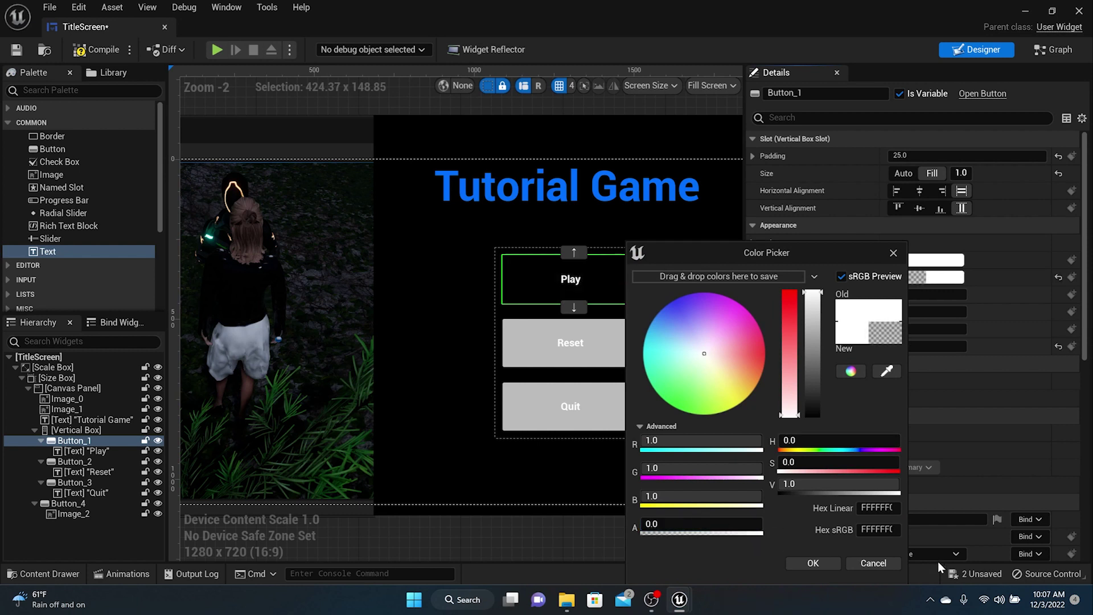
{"action": "left_click", "coordinate": [825, 566]}
- Lower the Background Color alpha below zero on the Reset button, to about -1.45, and the Quit button, to about -0.91
{"action": "left_click", "coordinate": [628, 343]}
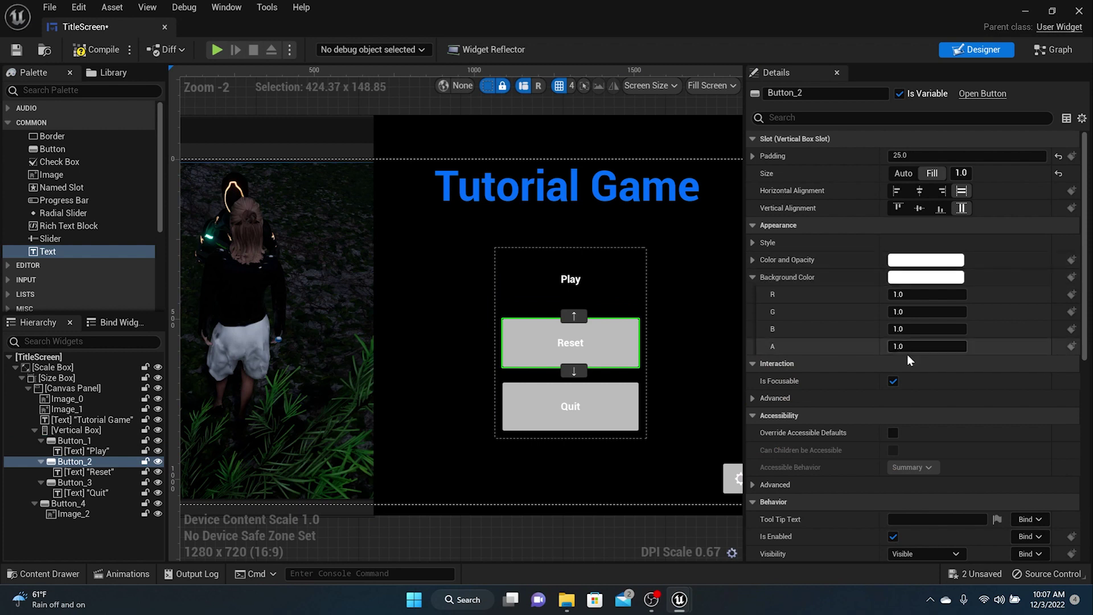
{"action": "left_click_drag", "start_coordinate": [914, 348], "coordinate": [820, 348]}
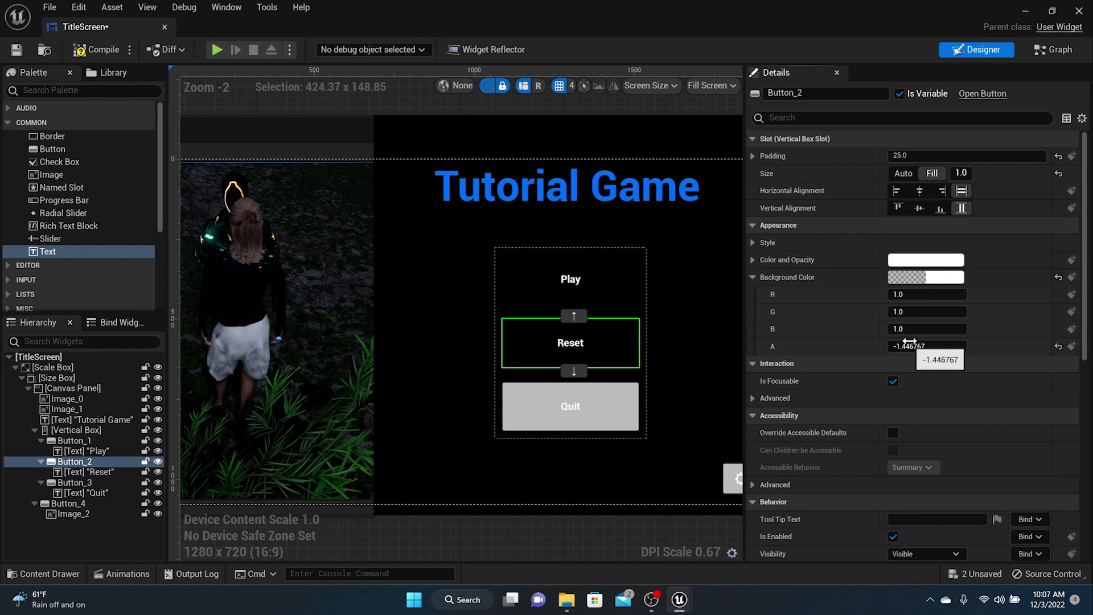
{"action": "left_click", "coordinate": [611, 415]}
{"action": "left_click_drag", "start_coordinate": [930, 346], "coordinate": [840, 345]}
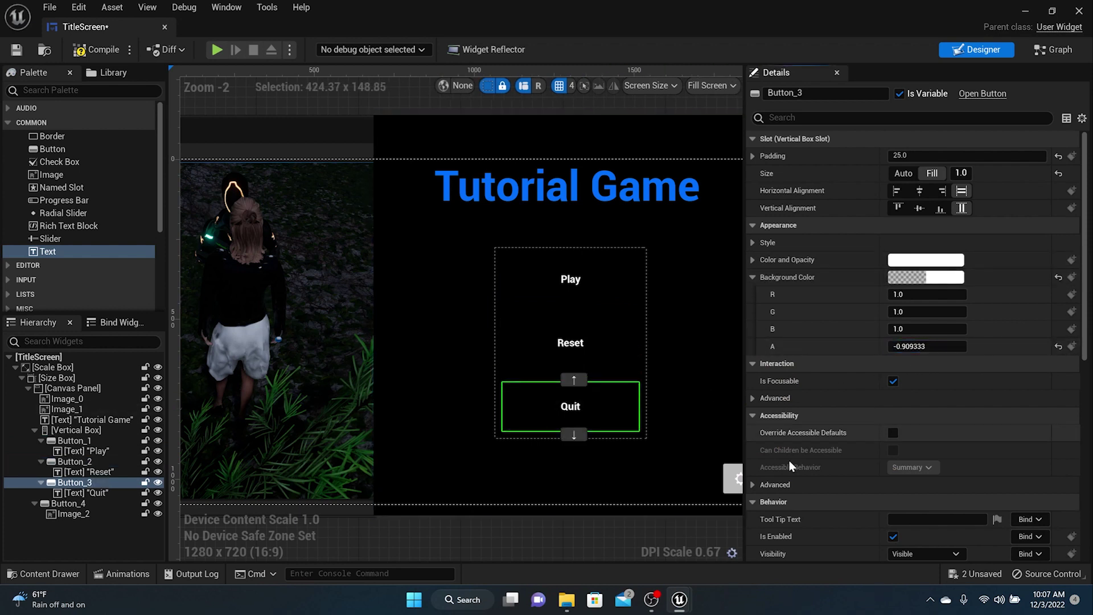
- Lower the Background Color alpha of the corner gear button, Button_4, to about -1.14
{"action": "scroll", "coordinate": [663, 418], "scroll_direction": "down", "scroll_amount": 3}
{"action": "scroll", "coordinate": [663, 419], "scroll_direction": "up", "scroll_amount": 3}
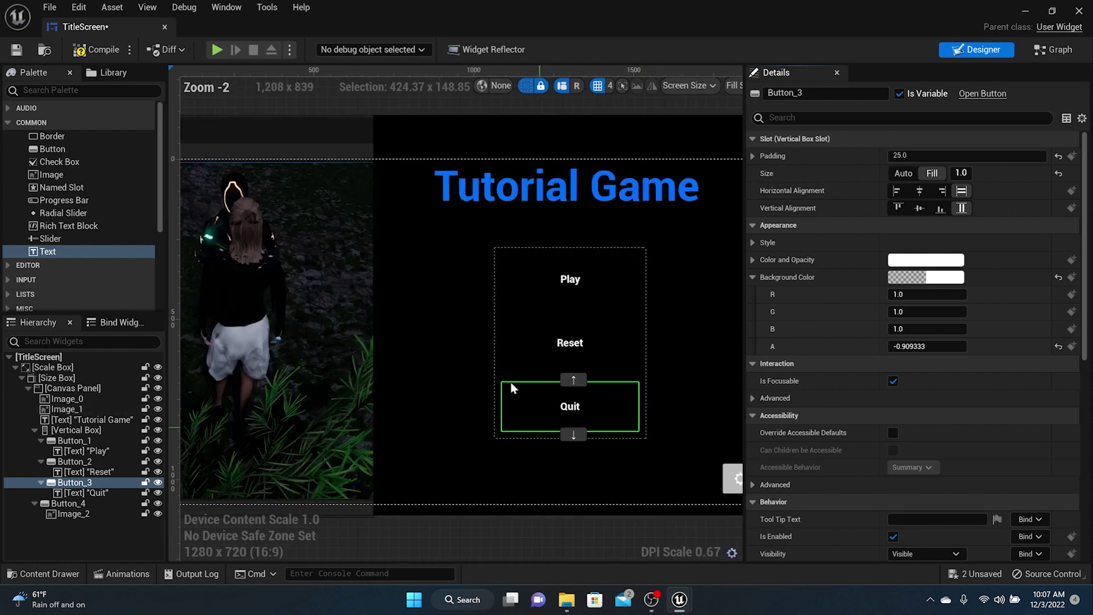
{"action": "left_click", "coordinate": [727, 472]}
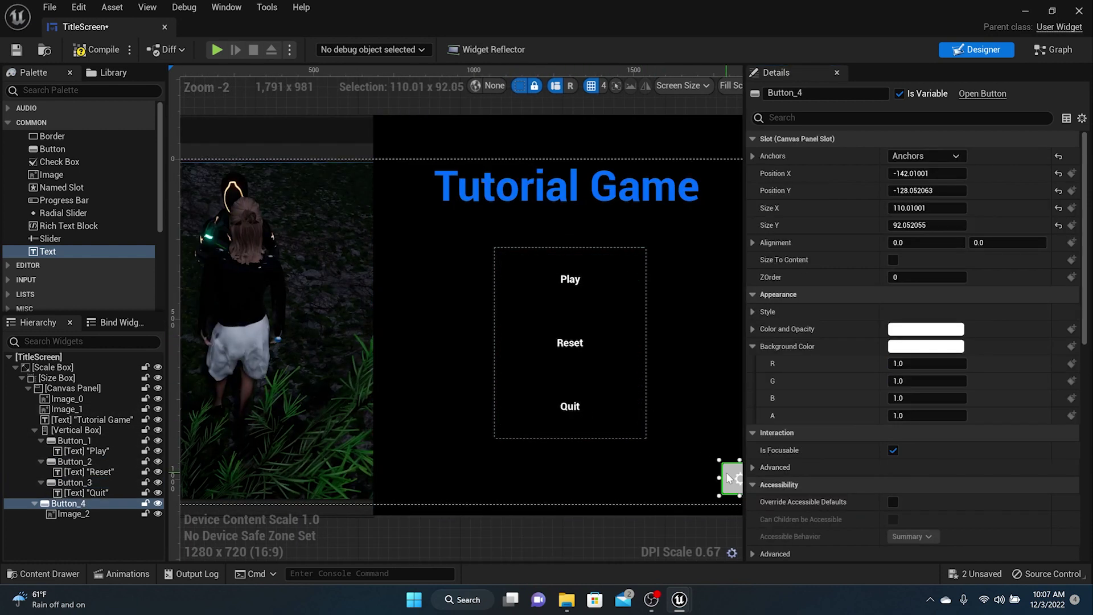
{"action": "left_click_drag", "start_coordinate": [920, 416], "coordinate": [826, 416]}
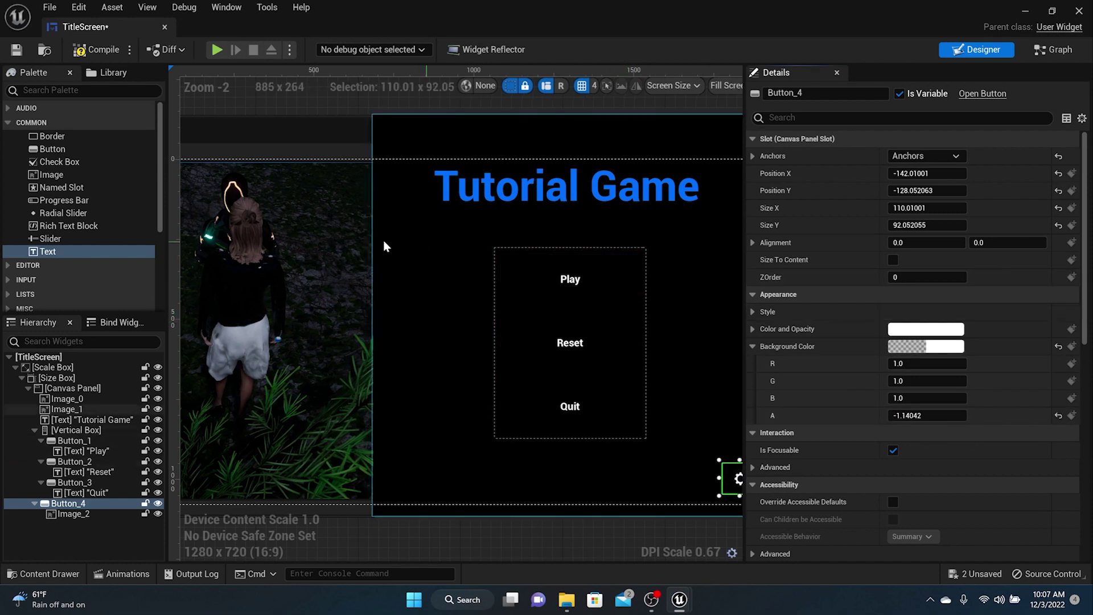
- Examine the Play button's properties, including its Normal, Hovered and Pressed style settings
{"action": "left_click", "coordinate": [523, 266]}
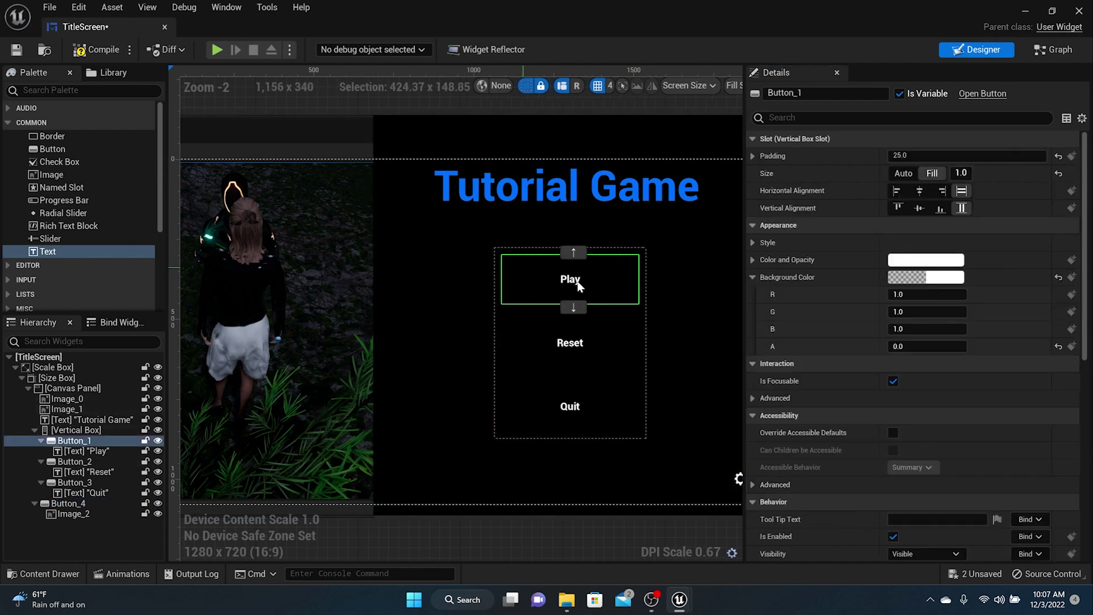
{"action": "scroll", "coordinate": [796, 426], "scroll_direction": "down", "scroll_amount": 3}
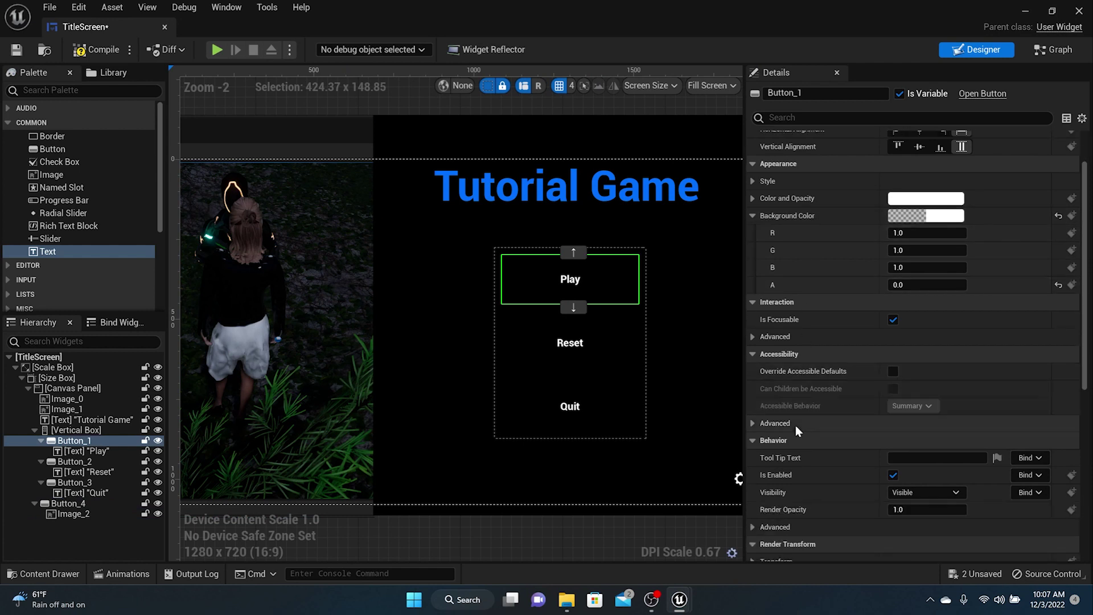
{"action": "scroll", "coordinate": [796, 426], "scroll_direction": "up", "scroll_amount": 3}
{"action": "scroll", "coordinate": [795, 431], "scroll_direction": "down", "scroll_amount": 15}
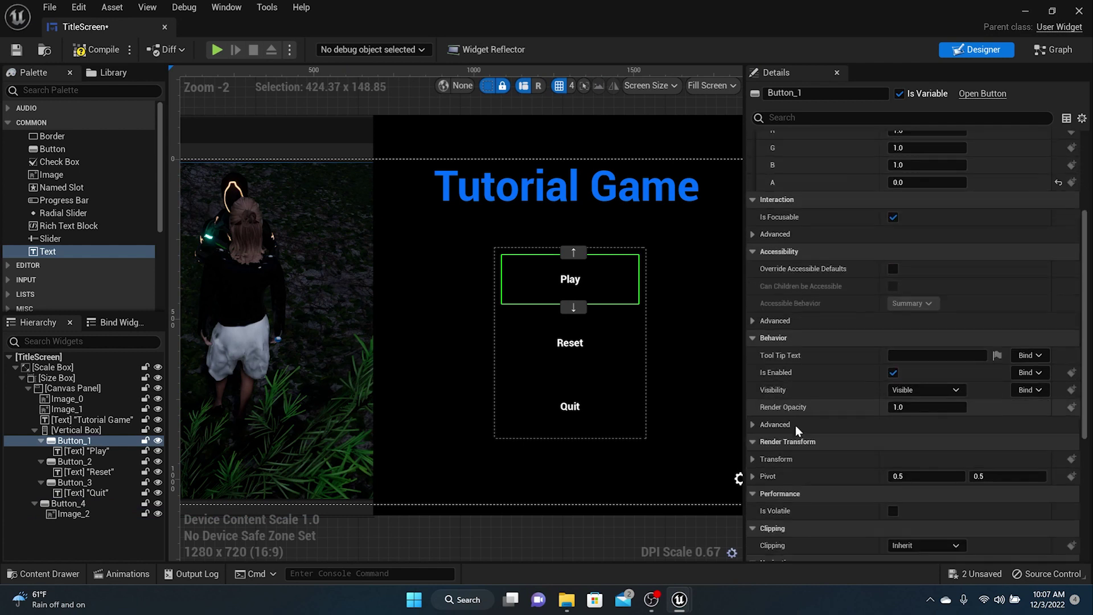
{"action": "scroll", "coordinate": [795, 427], "scroll_direction": "down", "scroll_amount": 5}
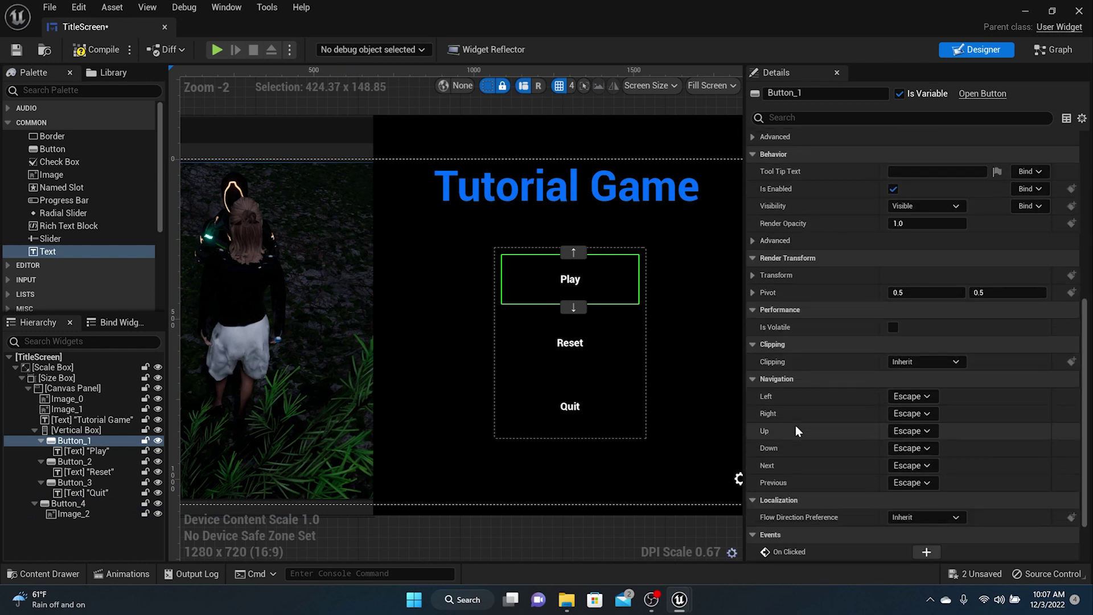
{"action": "scroll", "coordinate": [795, 425], "scroll_direction": "up", "scroll_amount": 10}
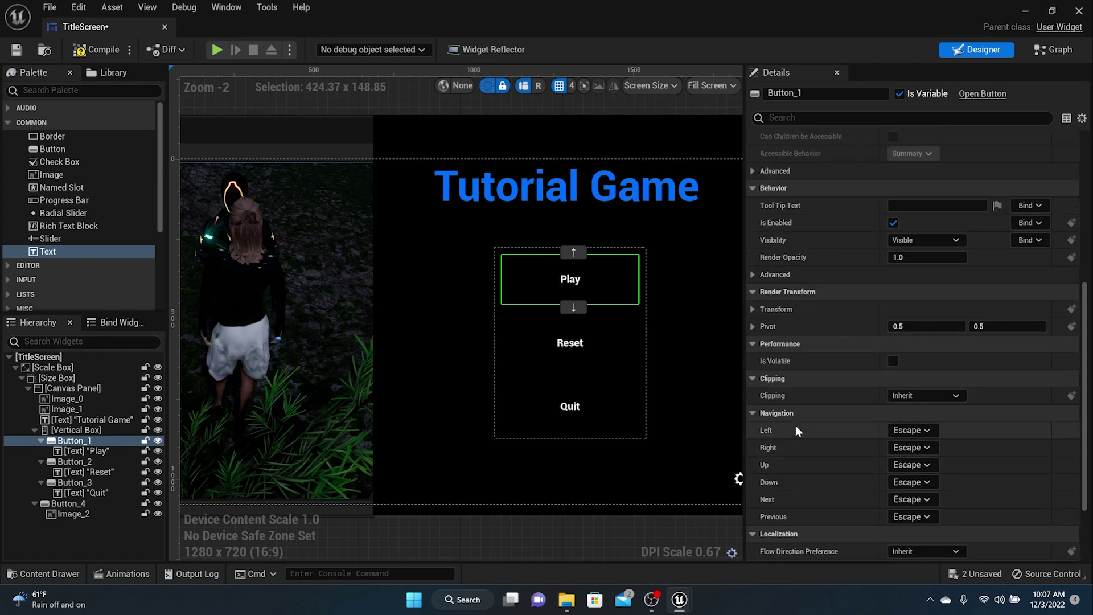
{"action": "scroll", "coordinate": [765, 342], "scroll_direction": "up", "scroll_amount": 14}
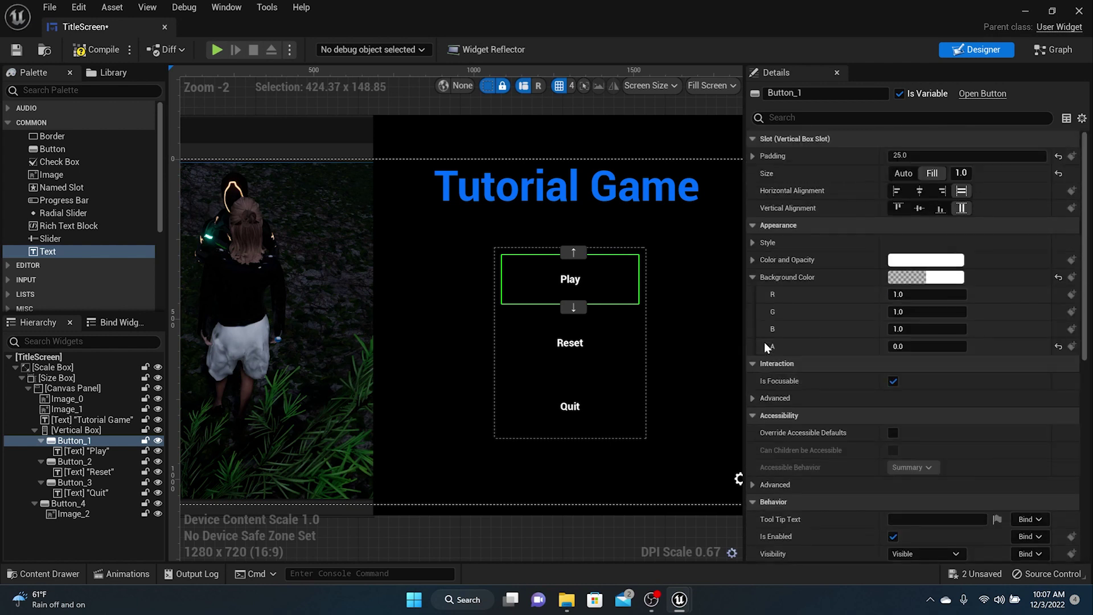
{"action": "left_click", "coordinate": [753, 244]}
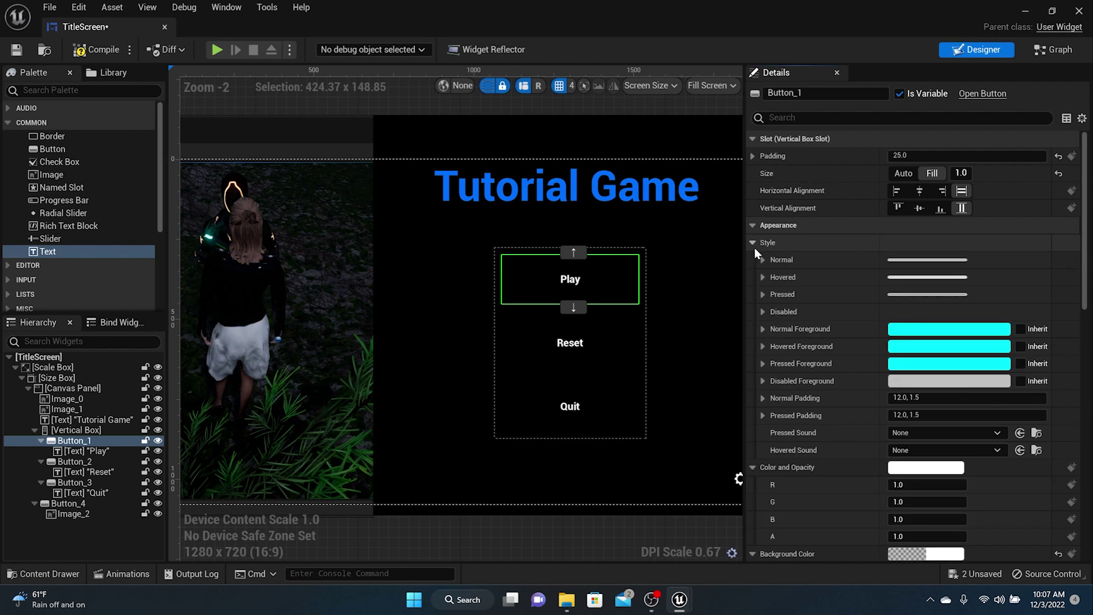
{"action": "left_click", "coordinate": [762, 260]}
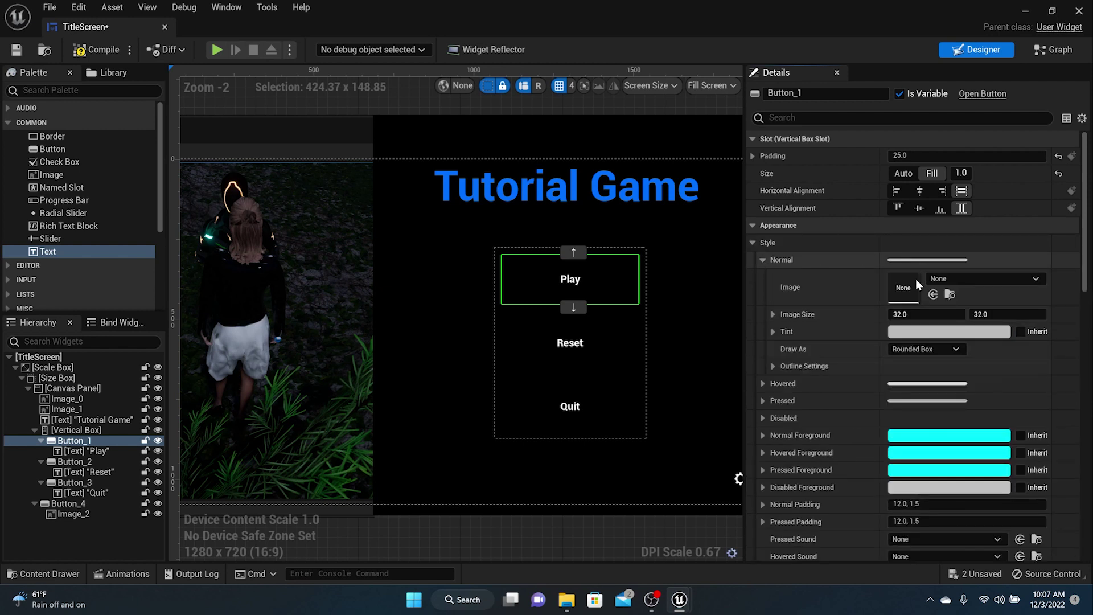
{"action": "left_click", "coordinate": [763, 386]}
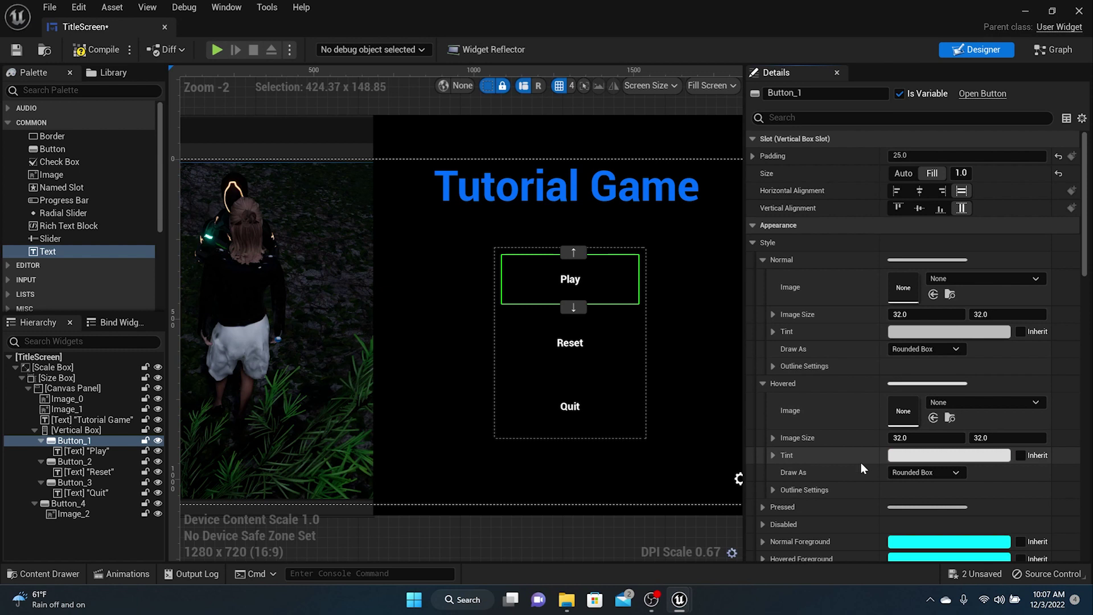
{"action": "left_click", "coordinate": [762, 384]}
{"action": "left_click", "coordinate": [762, 402]}
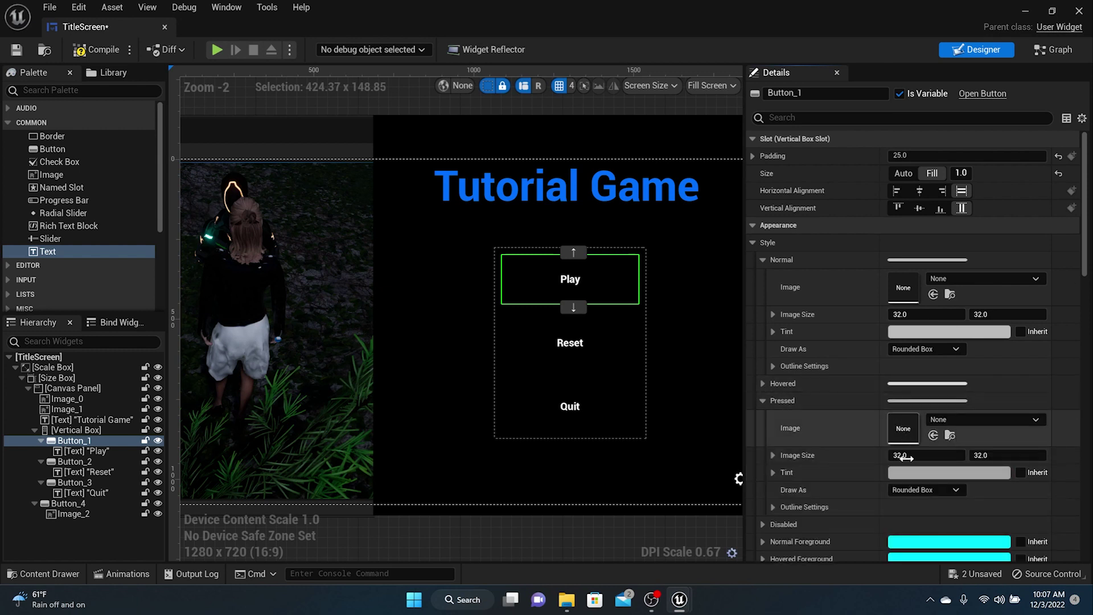
{"action": "left_click", "coordinate": [763, 401]}
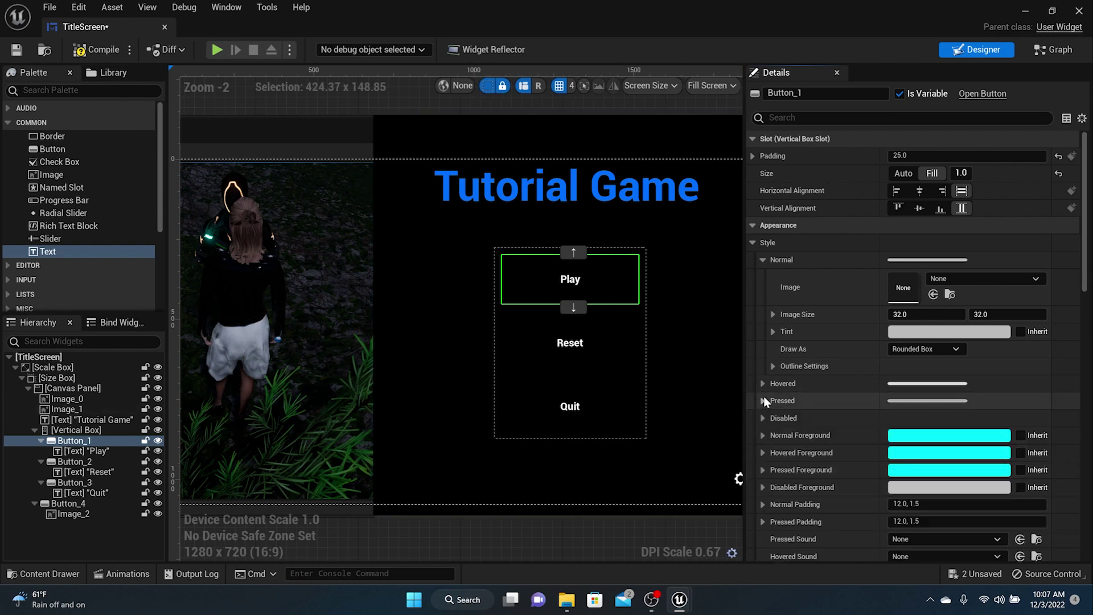
{"action": "left_click", "coordinate": [763, 259]}
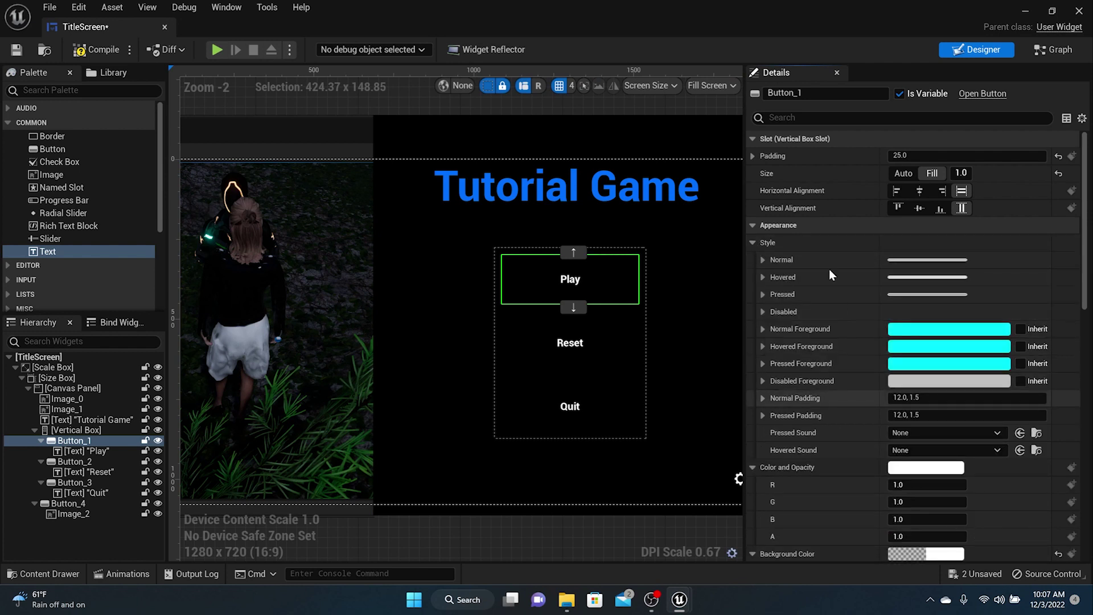
{"action": "left_click", "coordinate": [753, 242]}
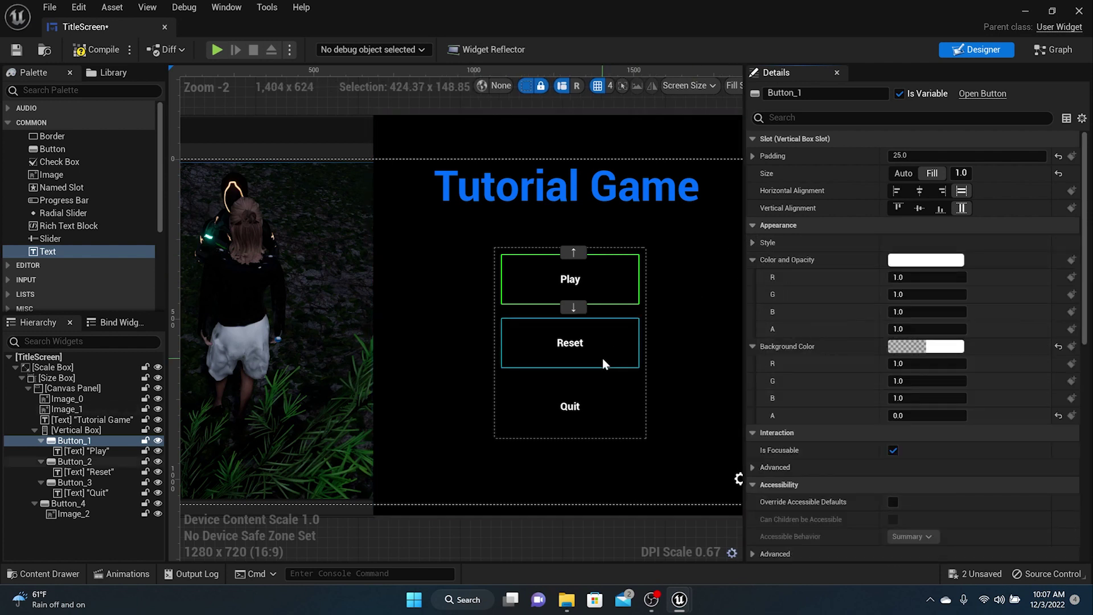
- Add an On Clicked event for the Play button, Button_1
{"action": "scroll", "coordinate": [611, 369], "scroll_direction": "down", "scroll_amount": 4}
{"action": "scroll", "coordinate": [658, 389], "scroll_direction": "up", "scroll_amount": 3}
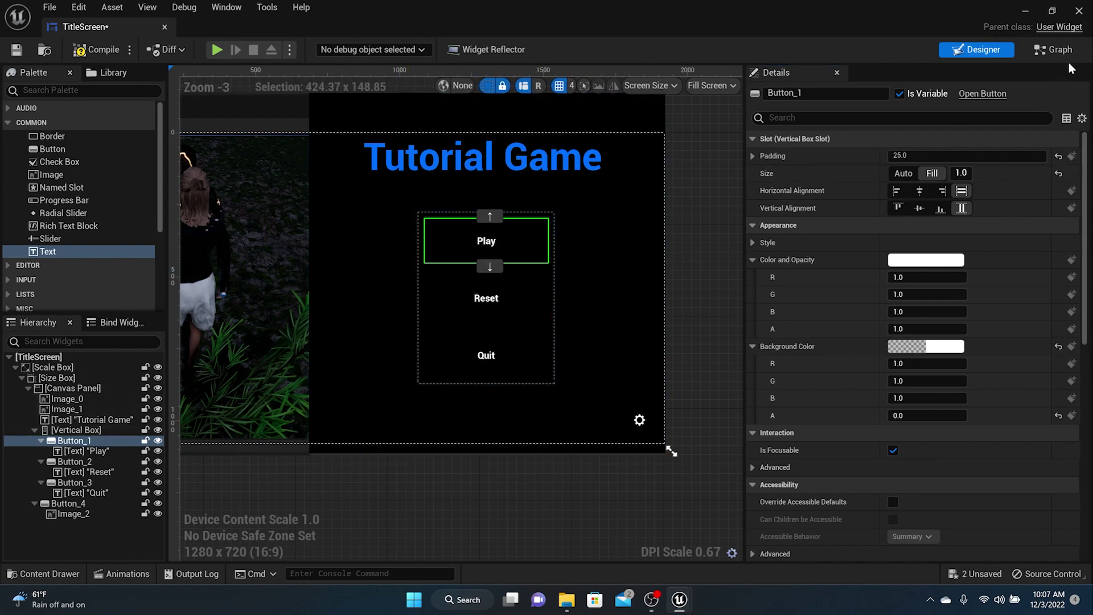
{"action": "left_click", "coordinate": [1058, 50]}
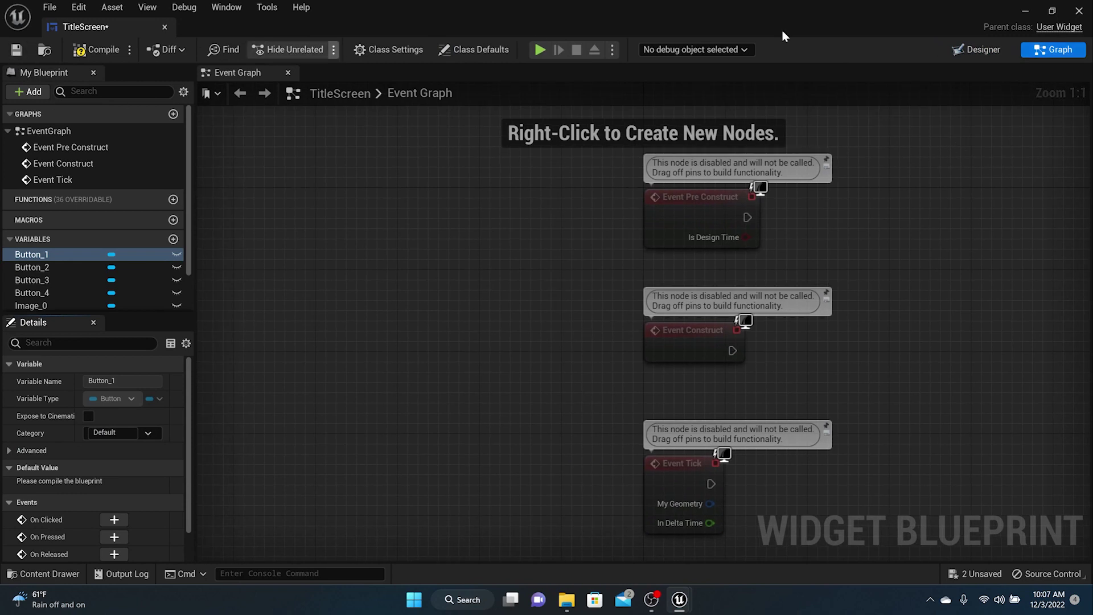
{"action": "left_click", "coordinate": [985, 50]}
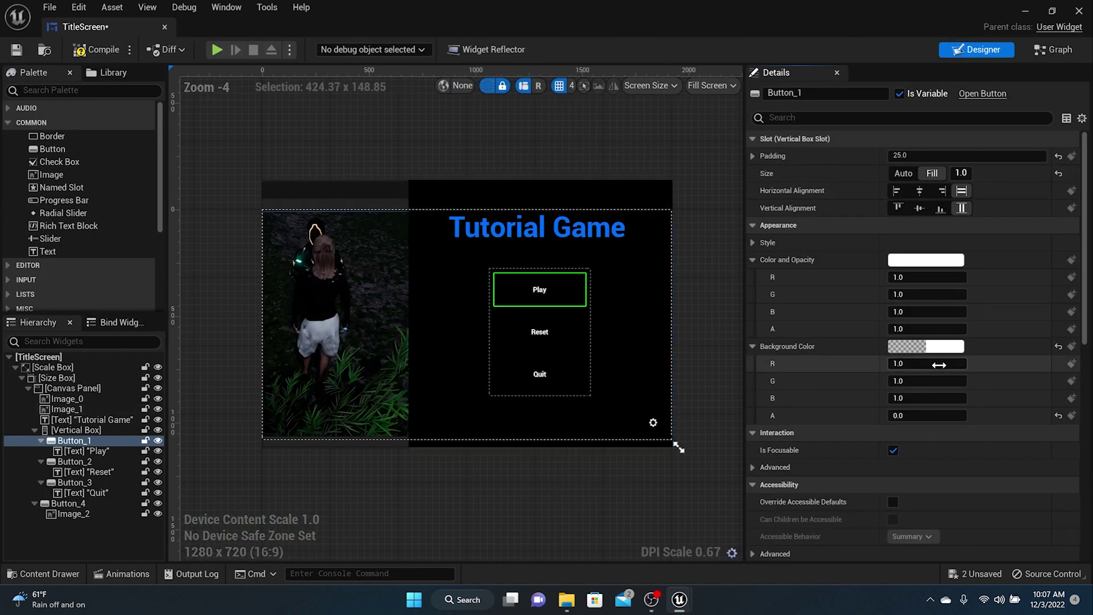
{"action": "scroll", "coordinate": [948, 352], "scroll_direction": "down", "scroll_amount": 10}
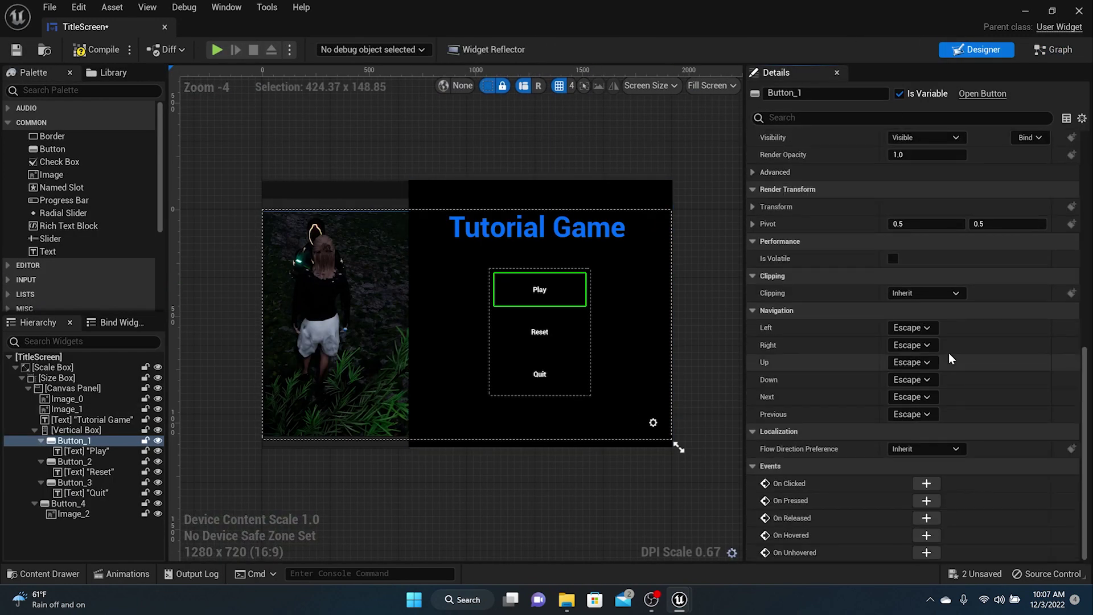
{"action": "left_click", "coordinate": [926, 484]}
- Connect an Open Level (by Name) node to the On Clicked (Button_1) event, set its level name to ThirdPersonMap and align it beside the event
{"action": "left_click_drag", "start_coordinate": [692, 330], "coordinate": [765, 337]}
{"action": "type", "text": "Open l"}
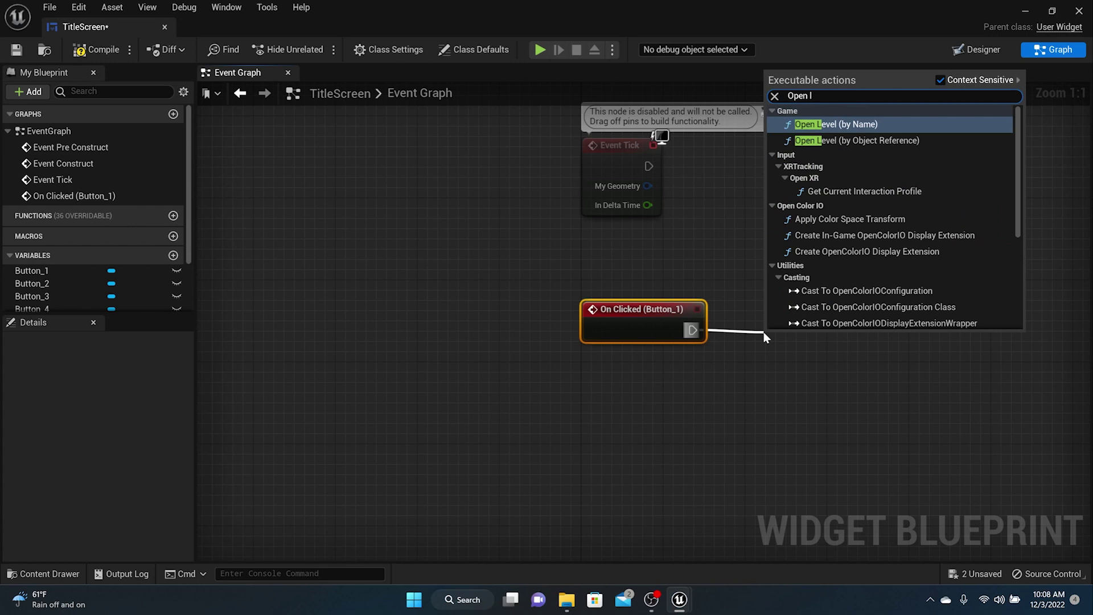
{"action": "key", "text": "Return"}
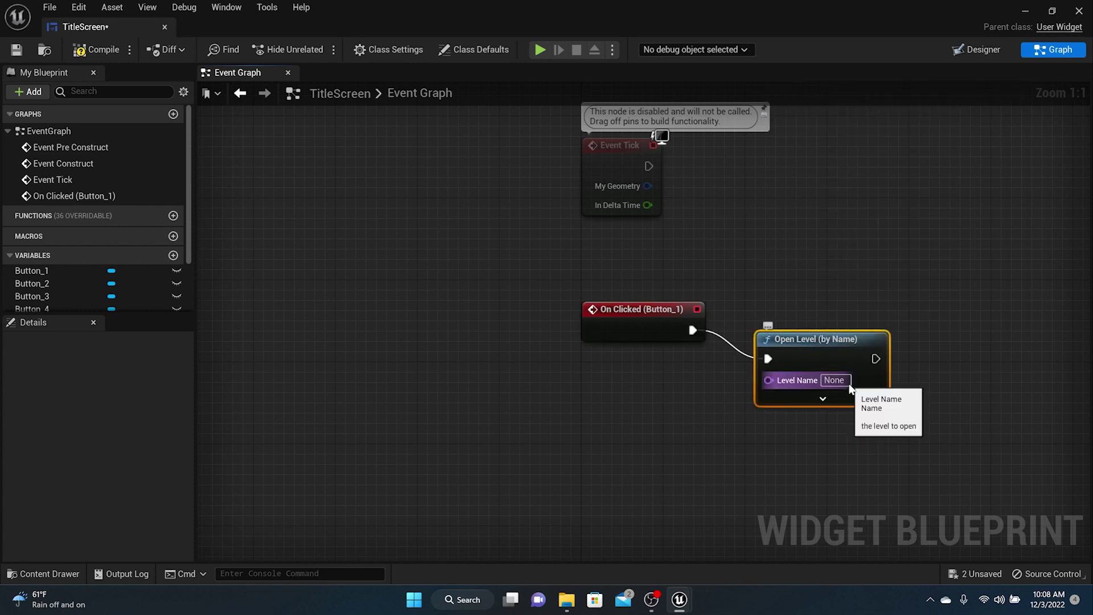
{"action": "left_click", "coordinate": [841, 379]}
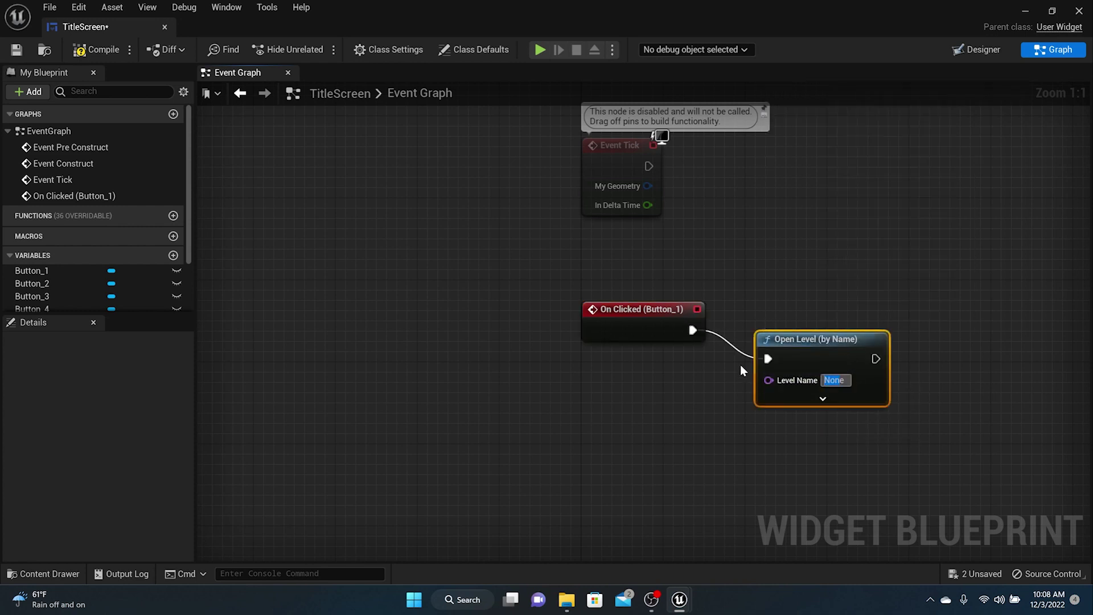
{"action": "type", "text": "ThirdPersonP"}
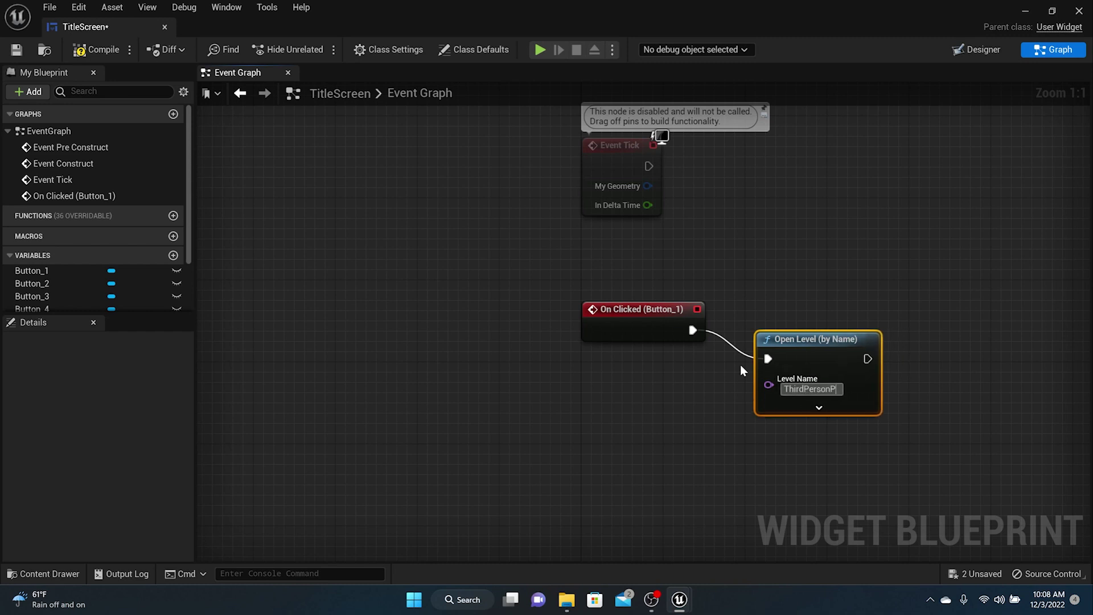
{"action": "key", "text": "BackSpace"}
{"action": "type", "text": "Map"}
{"action": "key", "text": "Return"}
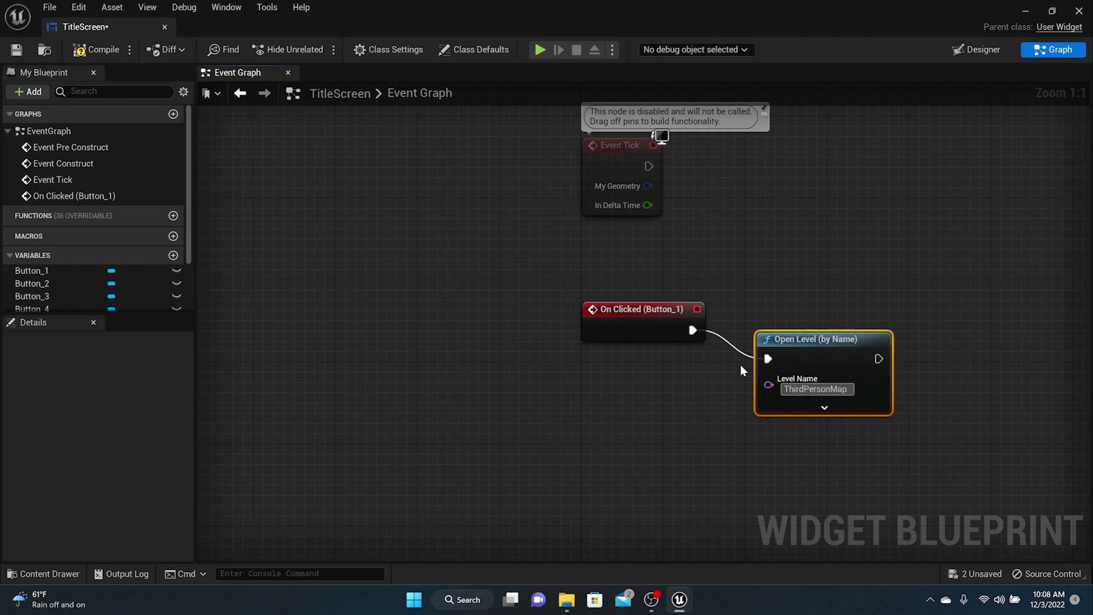
{"action": "left_click_drag", "start_coordinate": [763, 349], "coordinate": [777, 318]}
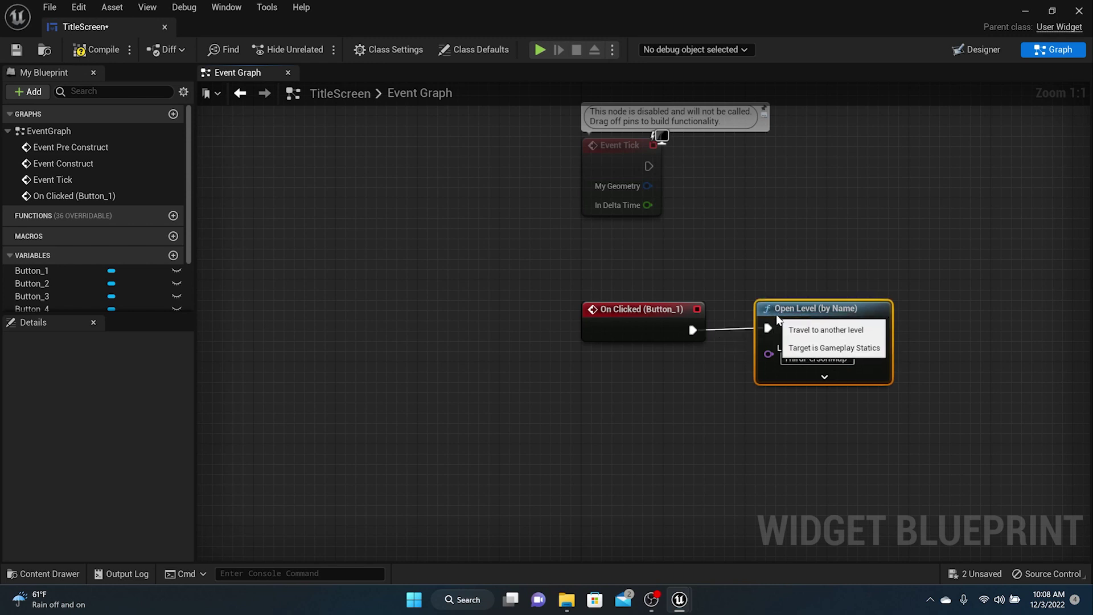
- Enclose the Button_1 event and Open Level nodes in a comment titled Play, then compile and save the widget
{"action": "left_click_drag", "start_coordinate": [545, 279], "coordinate": [940, 384]}
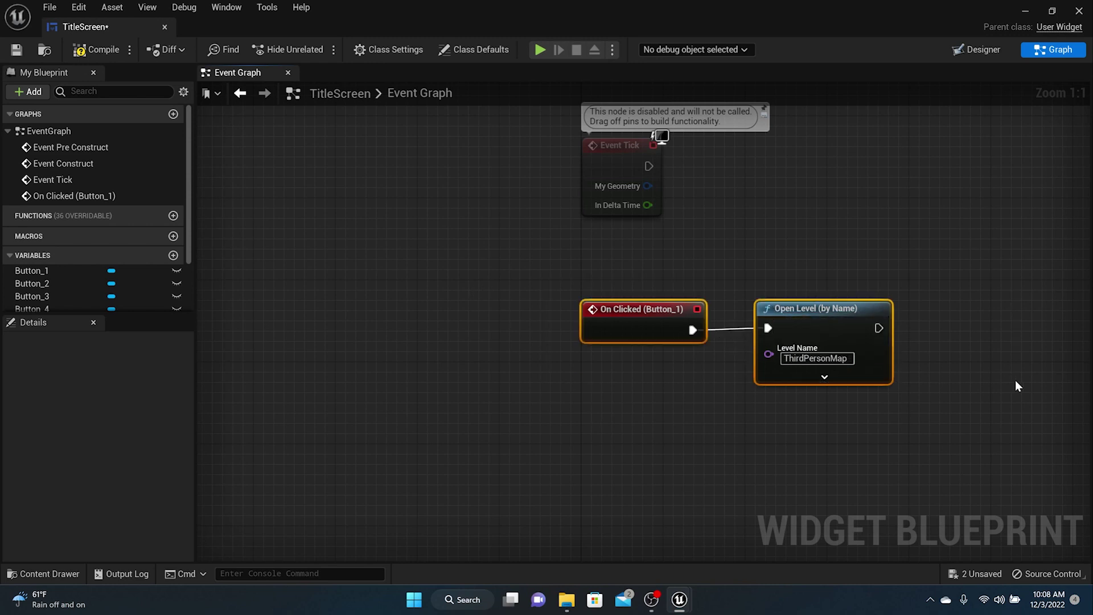
{"action": "type", "text": "cPlay"}
{"action": "key", "text": "Return"}
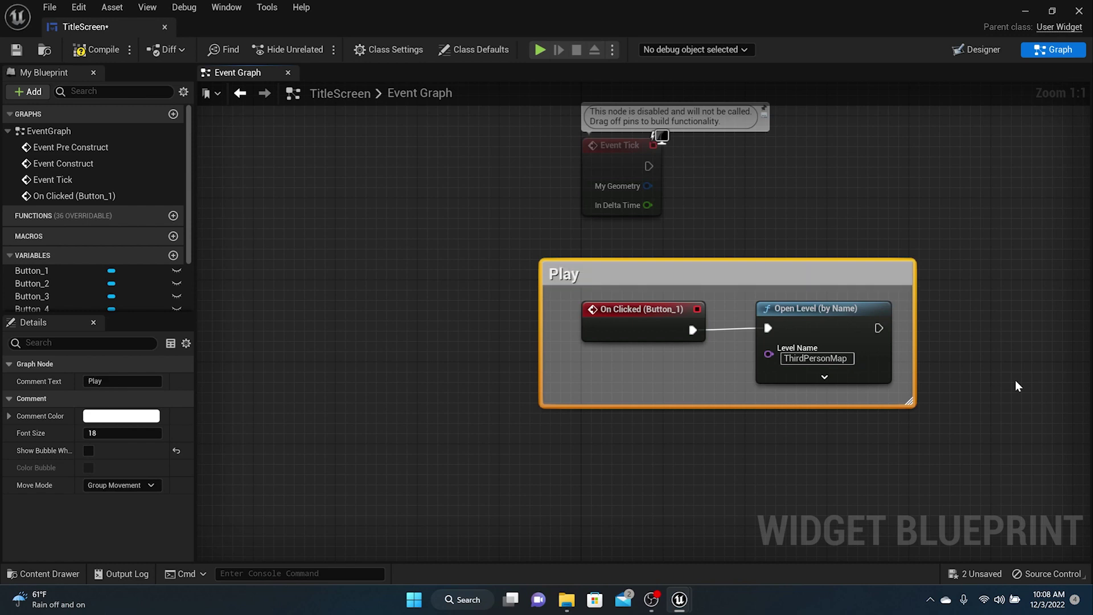
{"action": "left_click", "coordinate": [97, 50]}
- Add an On Clicked event for the Reset button, Button_2
{"action": "left_click", "coordinate": [985, 50]}
{"action": "left_click", "coordinate": [566, 340]}
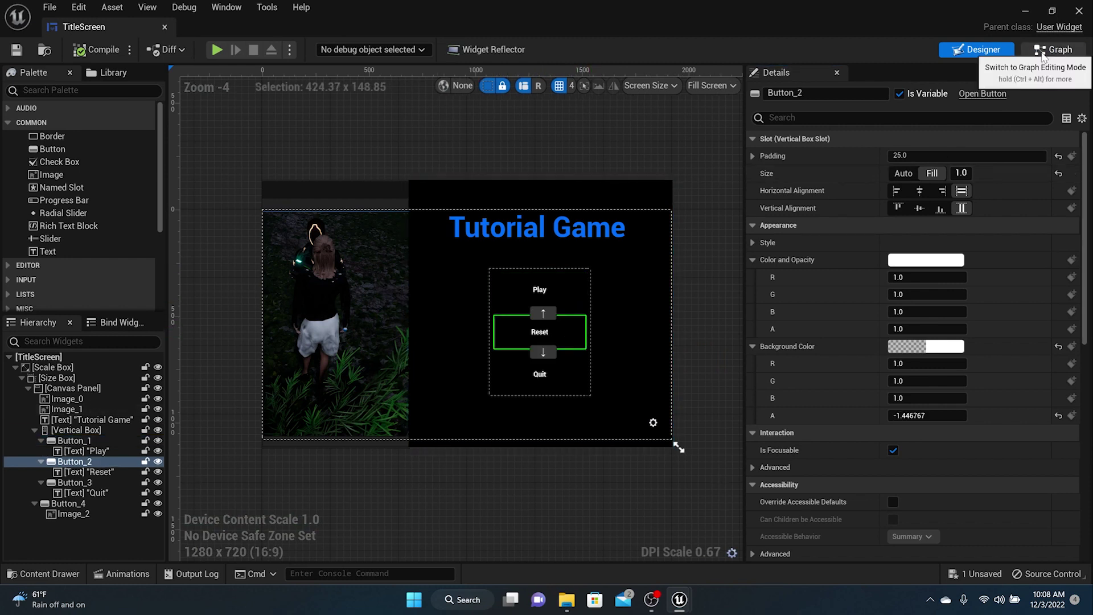
{"action": "scroll", "coordinate": [883, 425], "scroll_direction": "down", "scroll_amount": 8}
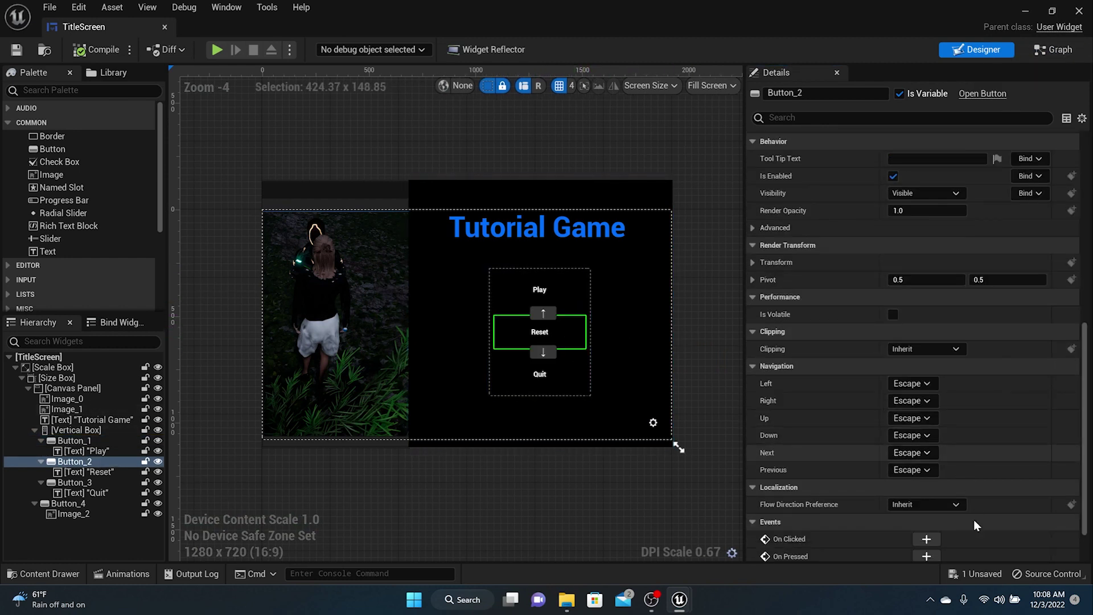
{"action": "left_click", "coordinate": [927, 539]}
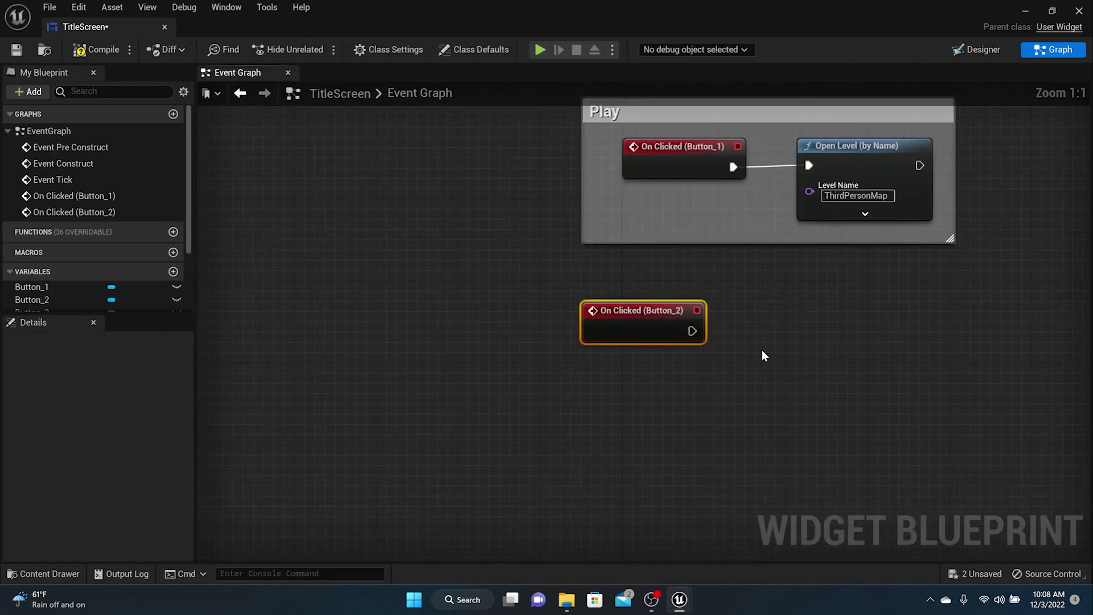
- Connect a Delete Game in Slot node to the On Clicked (Button_2) event and set its slot name to Slot1
{"action": "left_click_drag", "start_coordinate": [693, 331], "coordinate": [743, 343]}
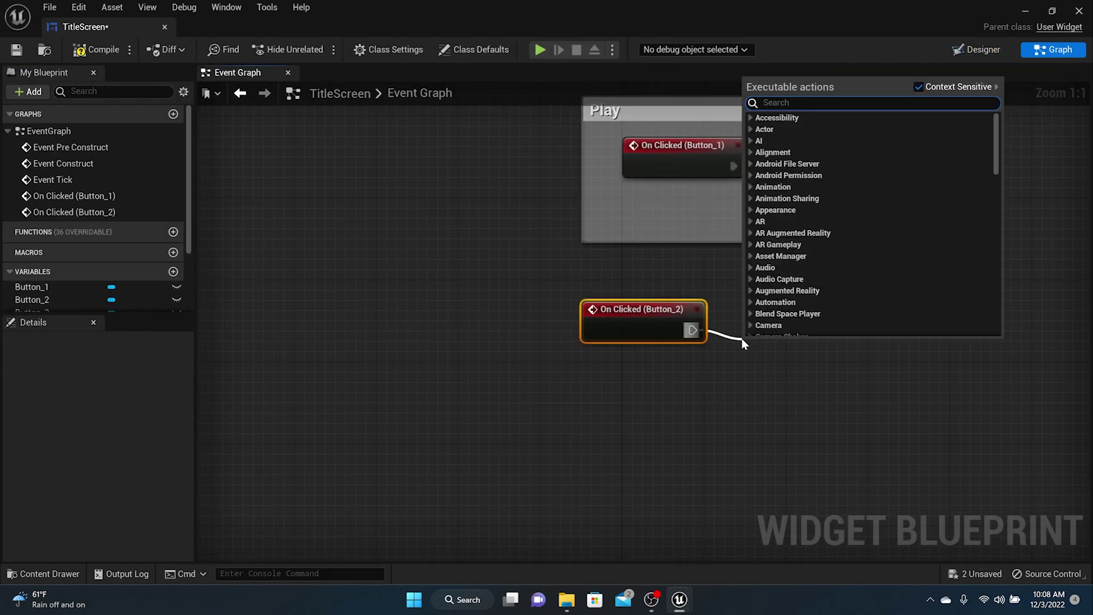
{"action": "type", "text": "deletga"}
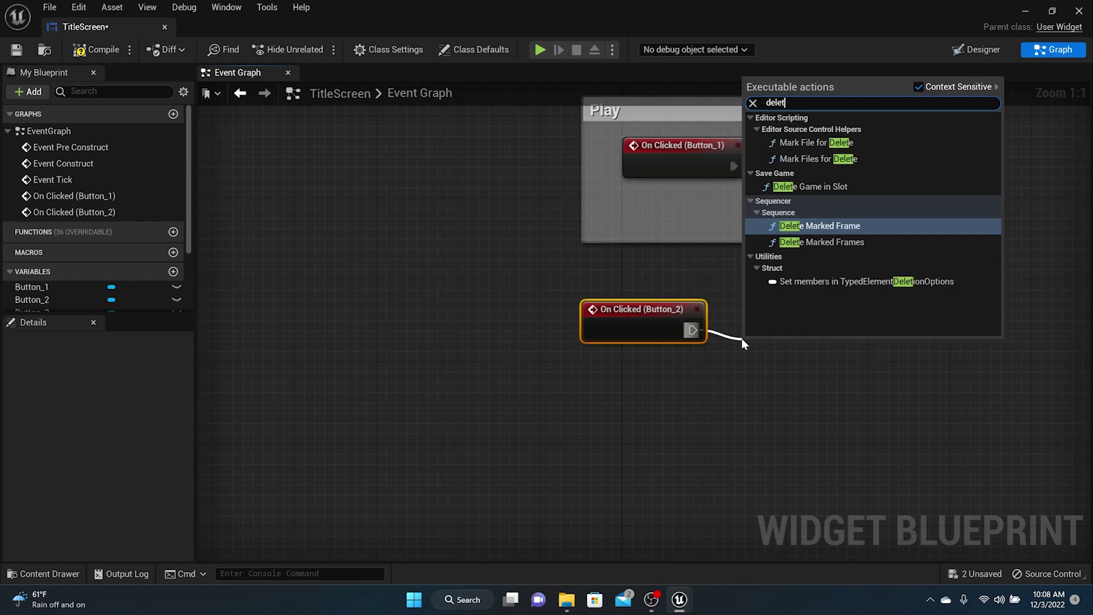
{"action": "key", "text": "BackSpace"}
{"action": "key", "text": "BackSpace"}
{"action": "type", "text": "e"}
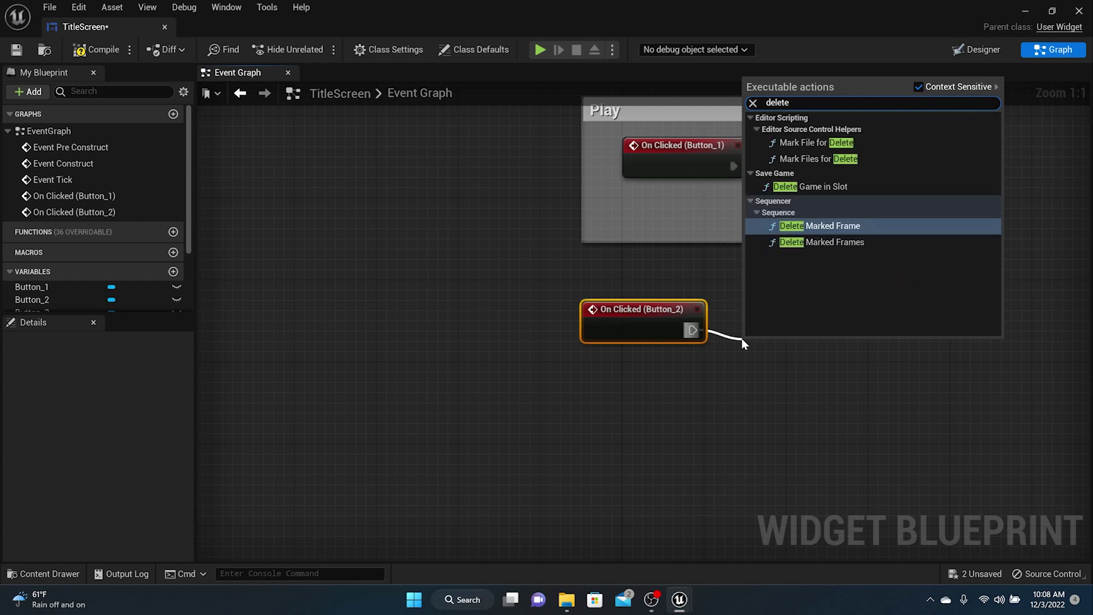
{"action": "left_click", "coordinate": [811, 187]}
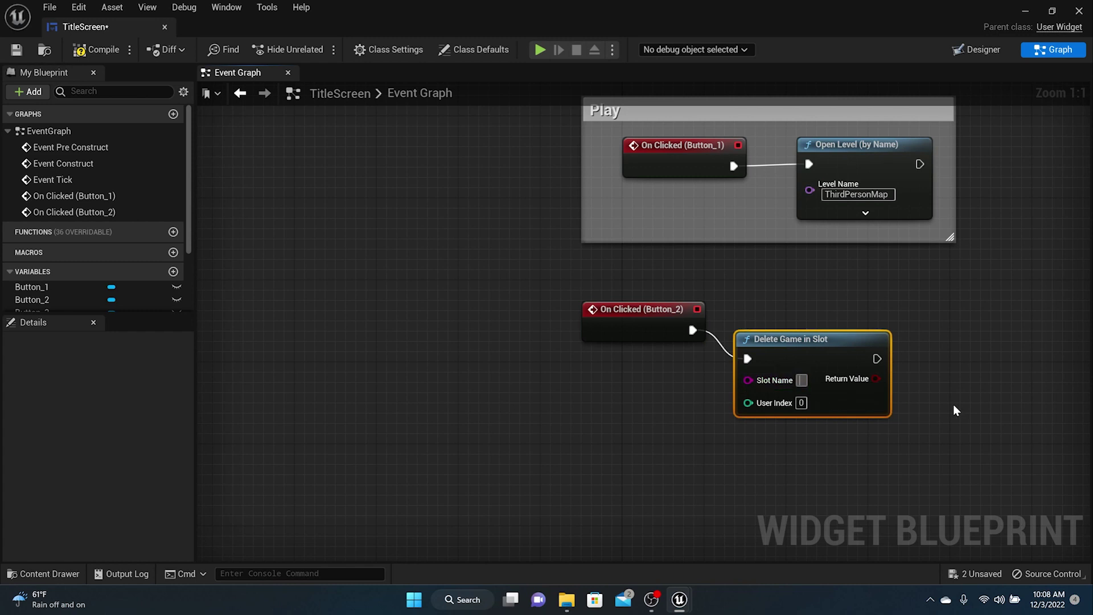
{"action": "type", "text": "Slot"}
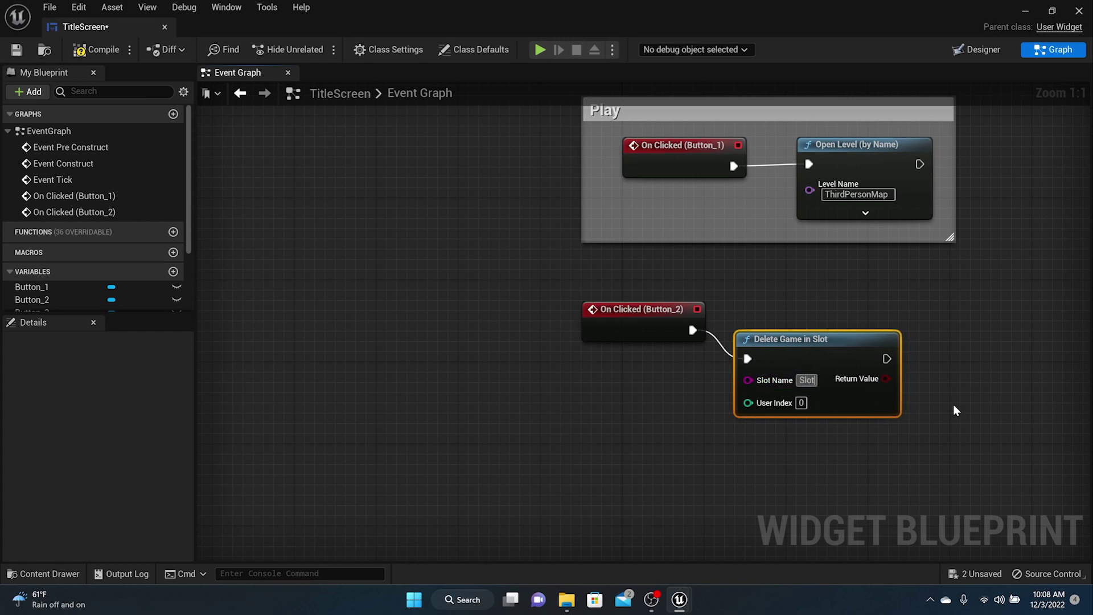
{"action": "type", "text": "1"}
{"action": "key", "text": "Return"}
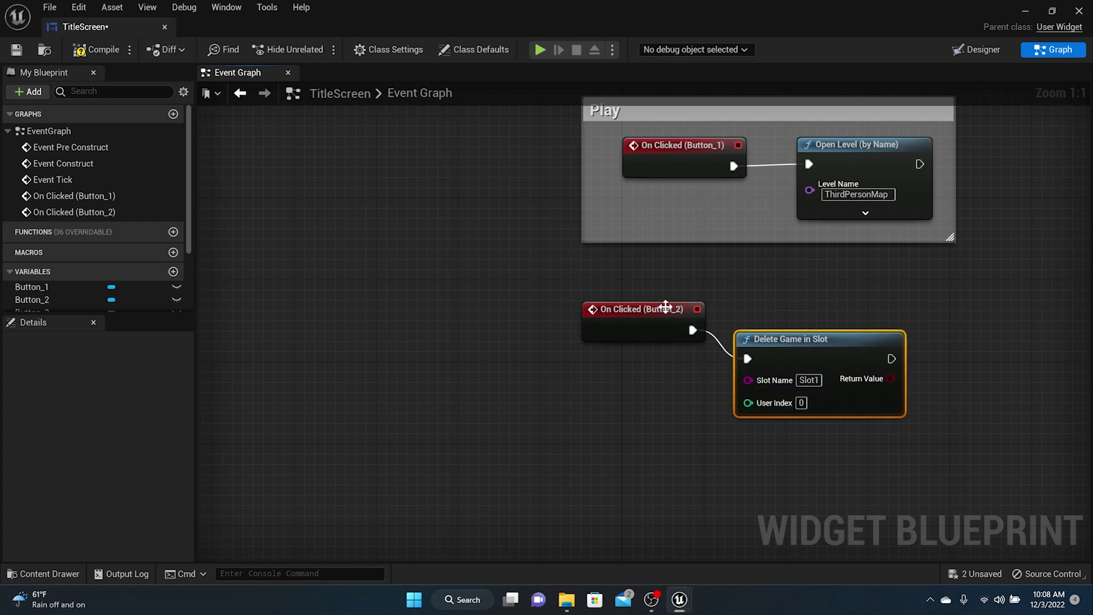
- Enclose the Button_2 nodes in a comment titled Reset Game aligned beneath the Play comment, and compile and save the widget
{"action": "left_click_drag", "start_coordinate": [665, 308], "coordinate": [655, 348]}
{"action": "left_click_drag", "start_coordinate": [548, 309], "coordinate": [1069, 509]}
{"action": "key", "text": "c"}
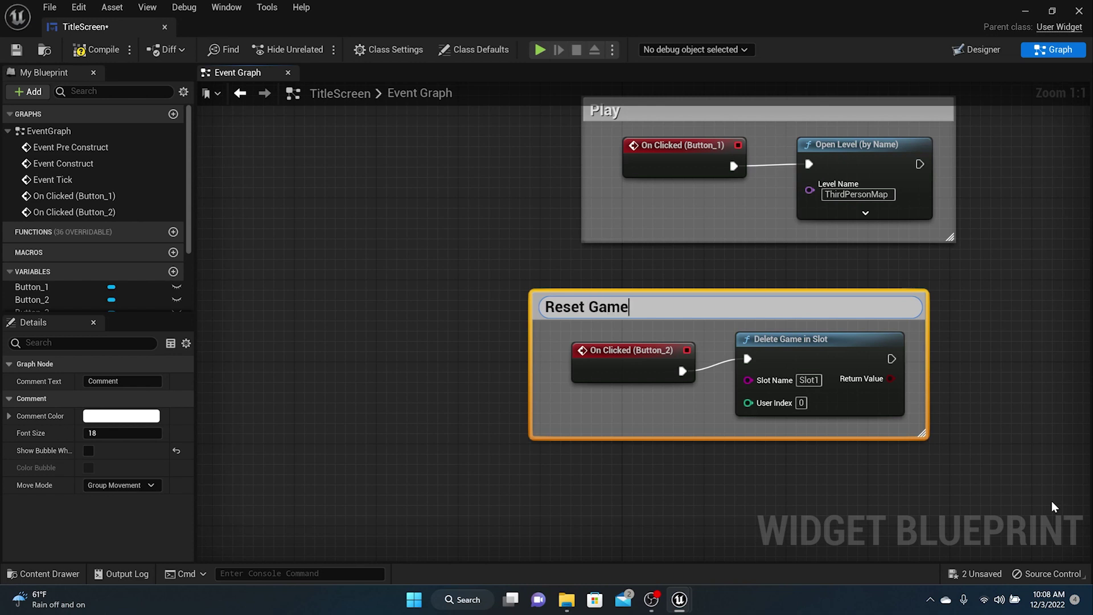
{"action": "type", "text": "Reset Game"}
{"action": "key", "text": "Return"}
{"action": "left_click_drag", "start_coordinate": [702, 324], "coordinate": [753, 325]}
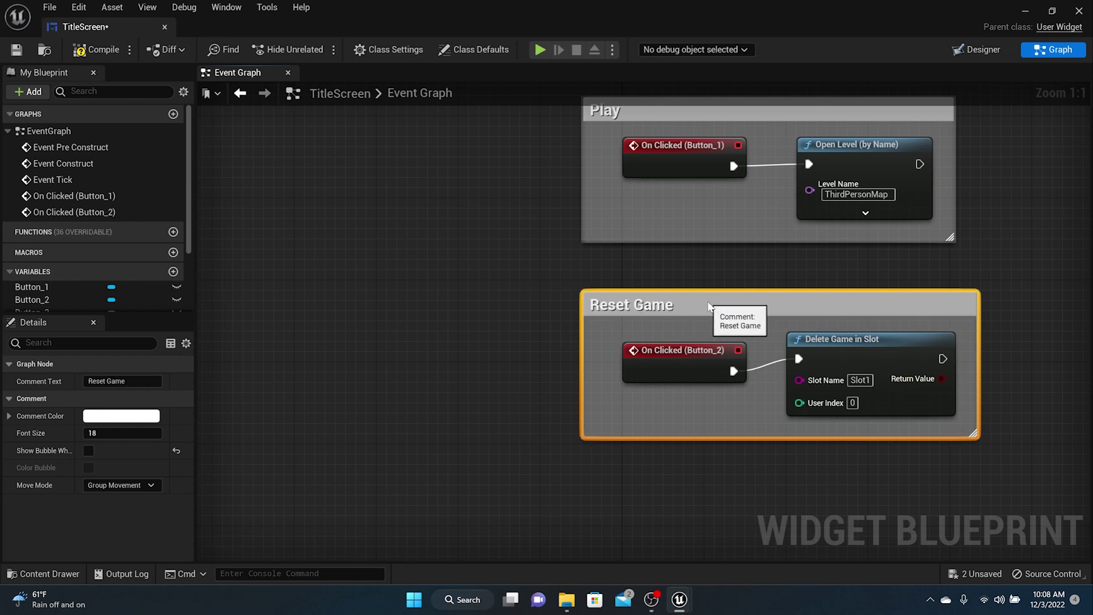
{"action": "left_click", "coordinate": [88, 51]}
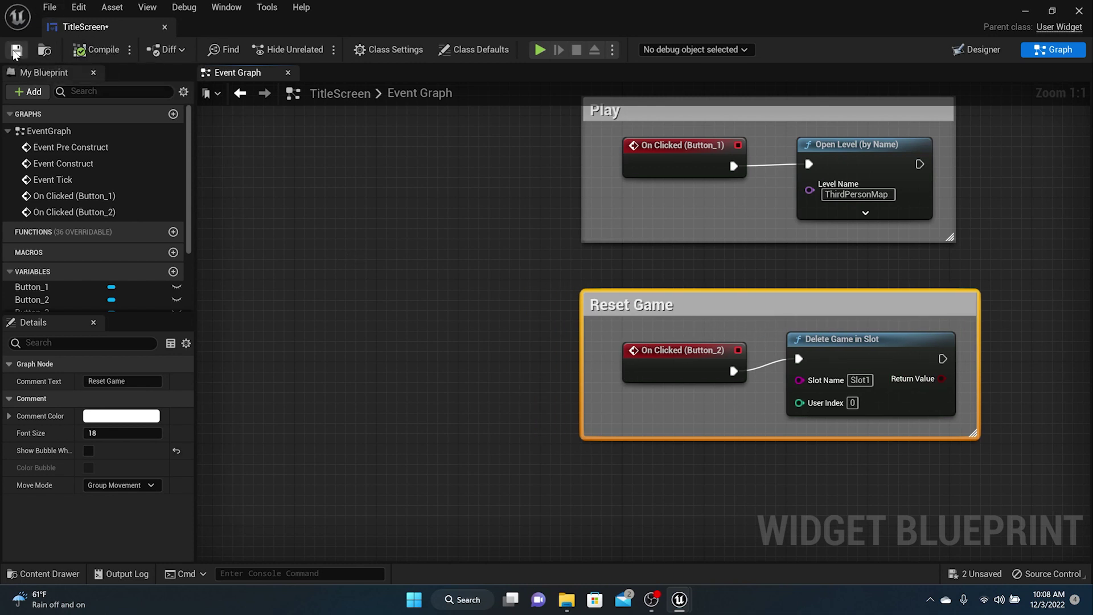
- Add an On Clicked event for the Quit button, Button_3, and connect it to a Quit Game node
{"action": "left_click", "coordinate": [979, 50]}
{"action": "scroll", "coordinate": [528, 256], "scroll_direction": "down", "scroll_amount": 2}
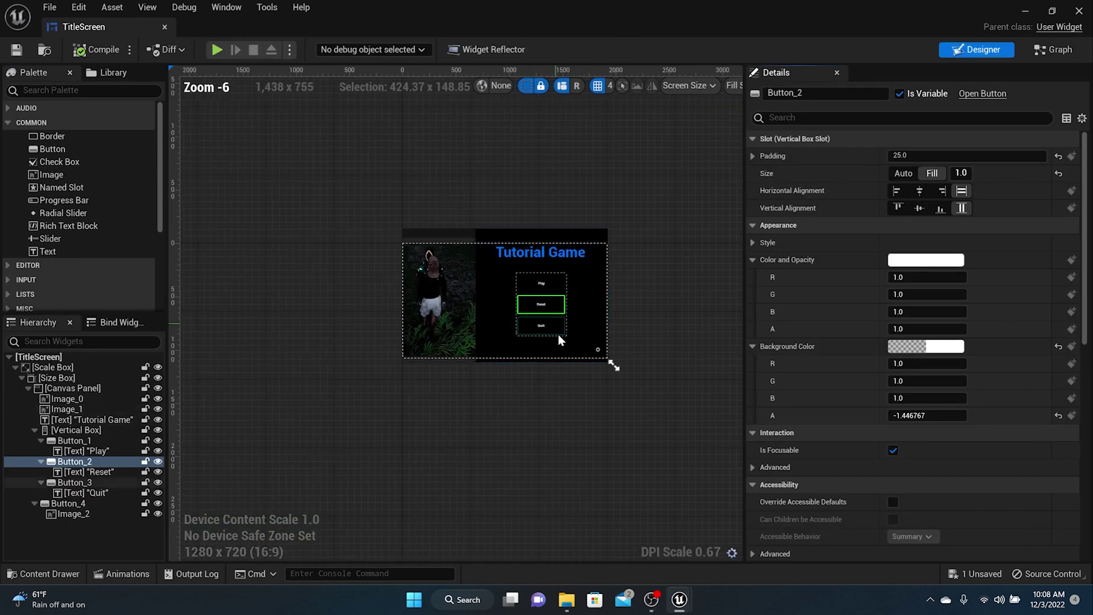
{"action": "left_click", "coordinate": [558, 332]}
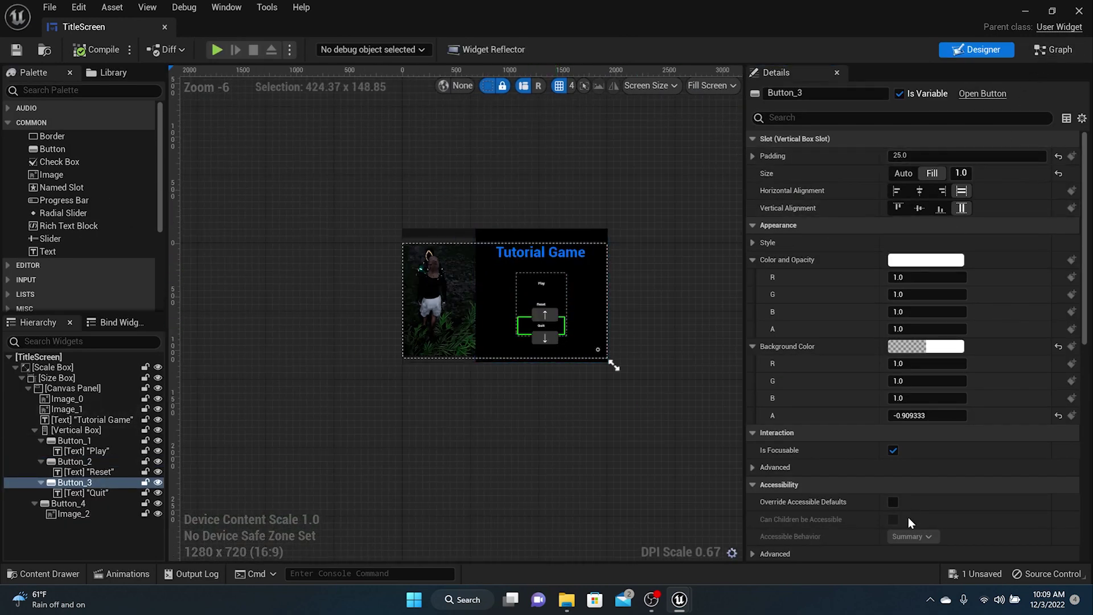
{"action": "scroll", "coordinate": [908, 519], "scroll_direction": "down", "scroll_amount": 10}
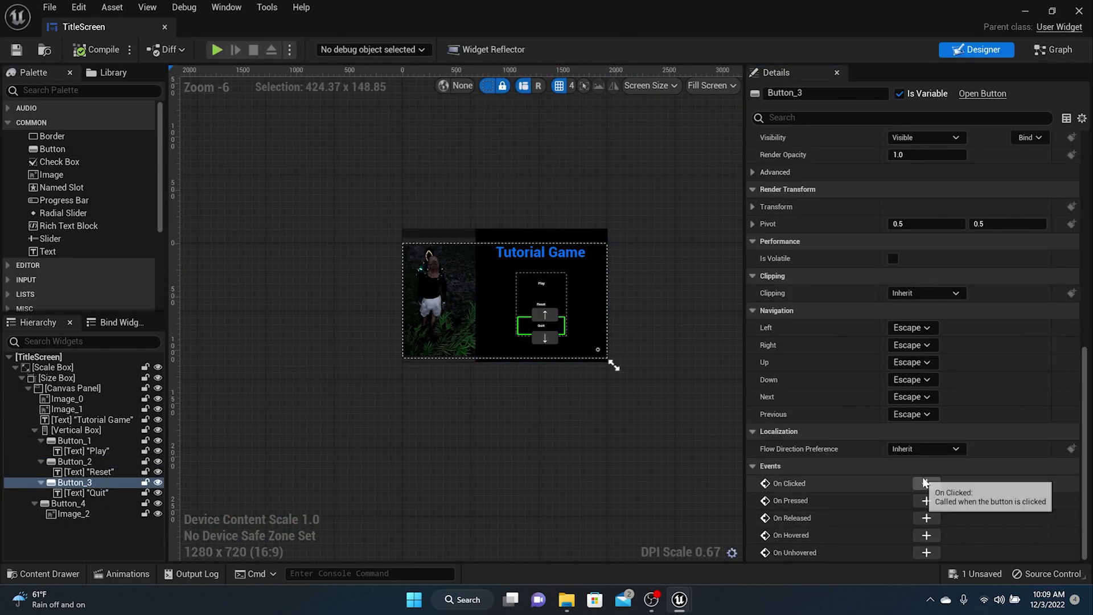
{"action": "left_click", "coordinate": [926, 483]}
{"action": "left_click_drag", "start_coordinate": [692, 330], "coordinate": [770, 324]}
{"action": "type", "text": "quit"}
{"action": "key", "text": "Return"}
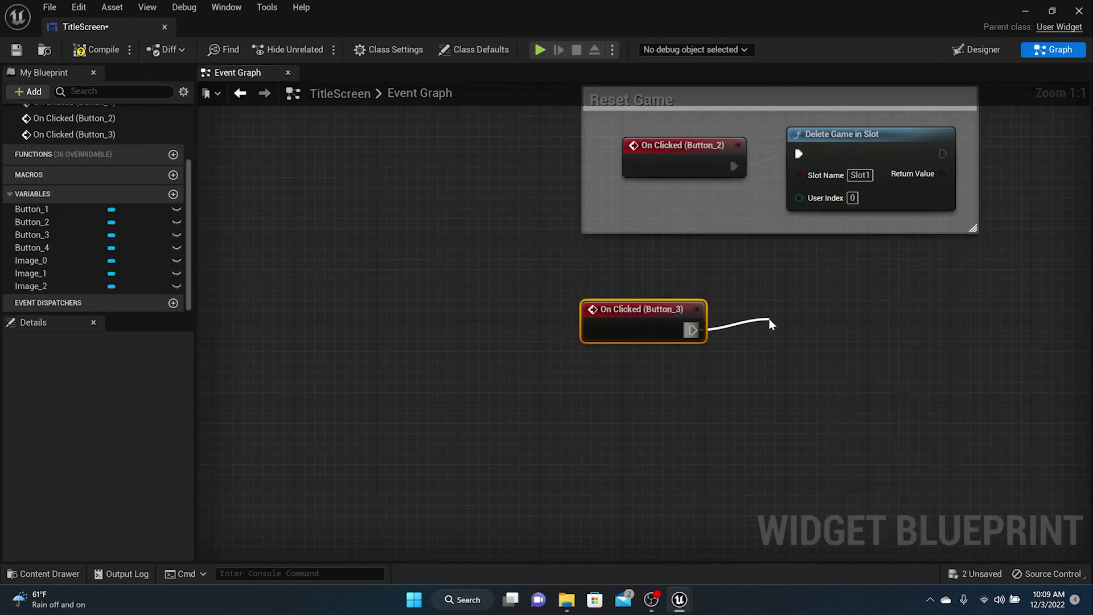
- Enclose the Button_3 event and Quit Game nodes in a comment titled Quit Game, and compile and save the widget
{"action": "left_click_drag", "start_coordinate": [550, 270], "coordinate": [1072, 478]}
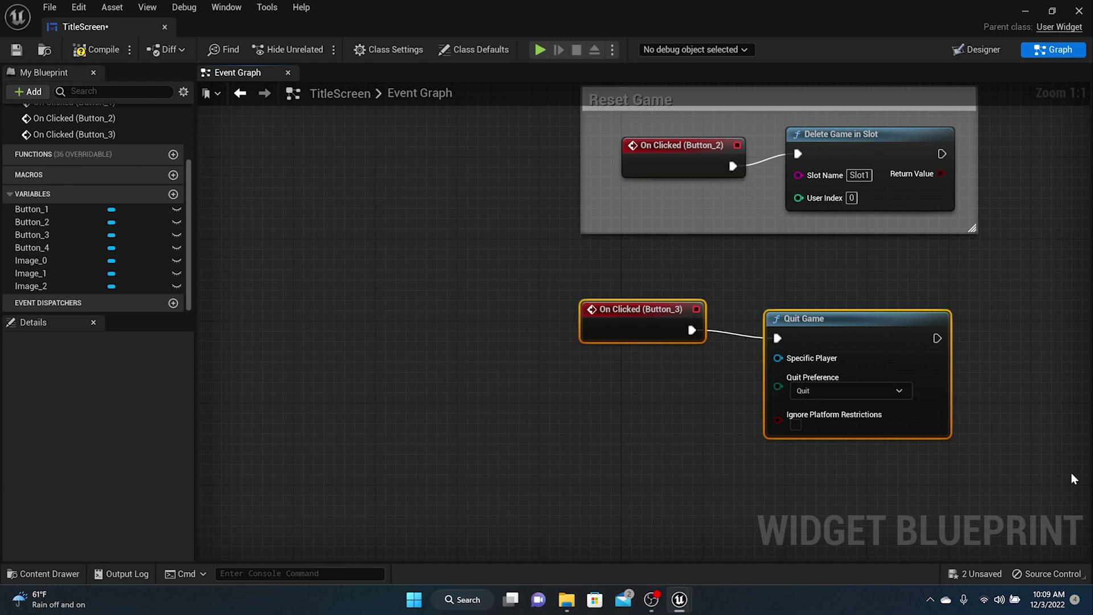
{"action": "key", "text": "c"}
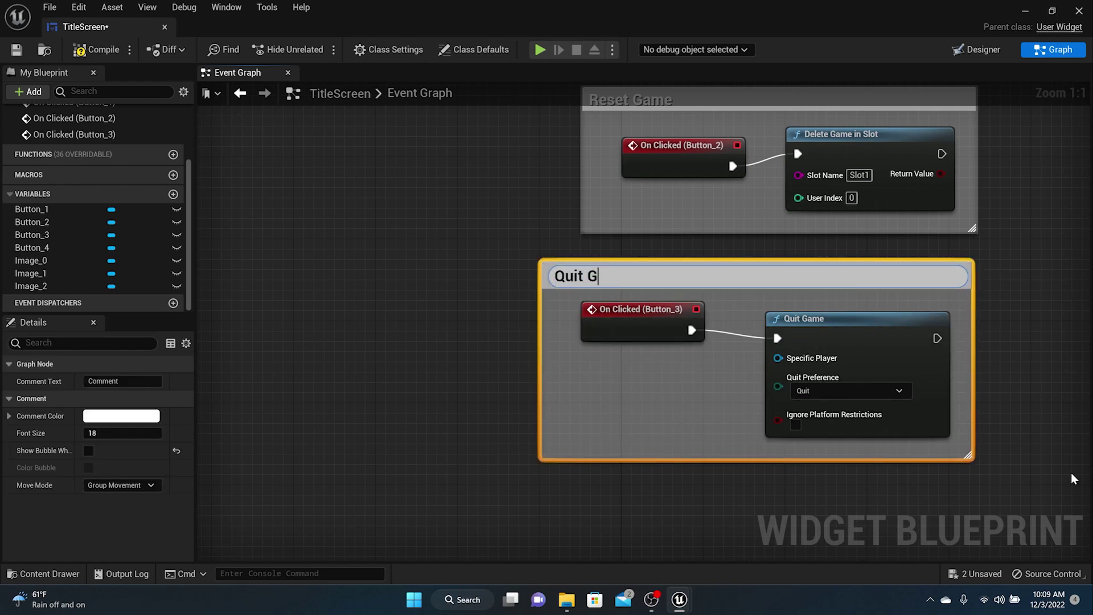
{"action": "key", "text": "Return"}
{"action": "left_click", "coordinate": [115, 46]}
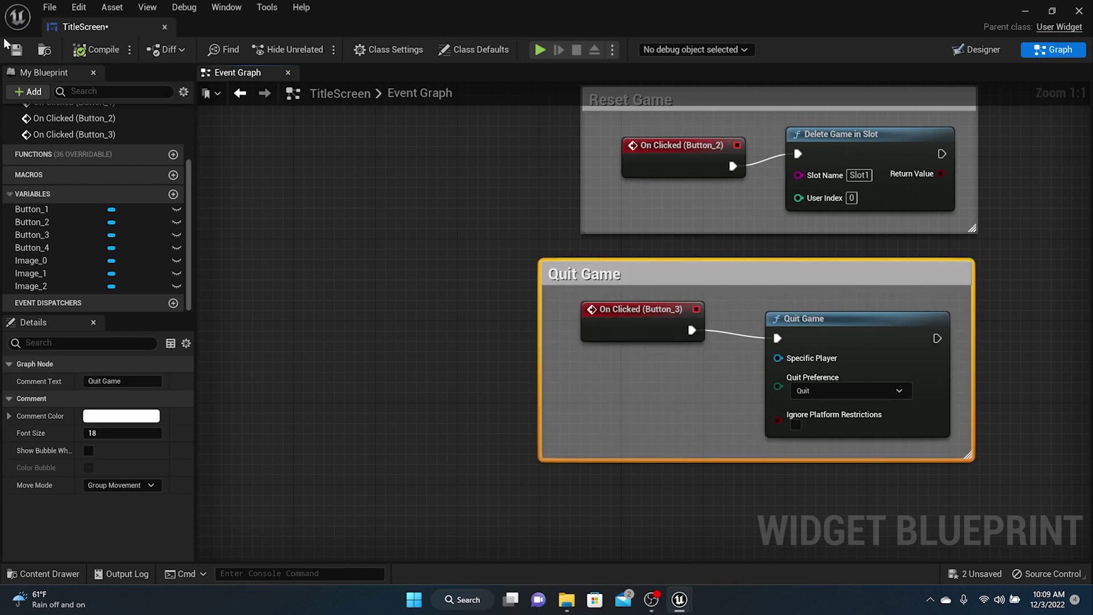
{"action": "key", "text": "ctrl+s"}
- Create a User Widget blueprint named Options in the Huds folder and open it in the designer
{"action": "left_click", "coordinate": [984, 50]}
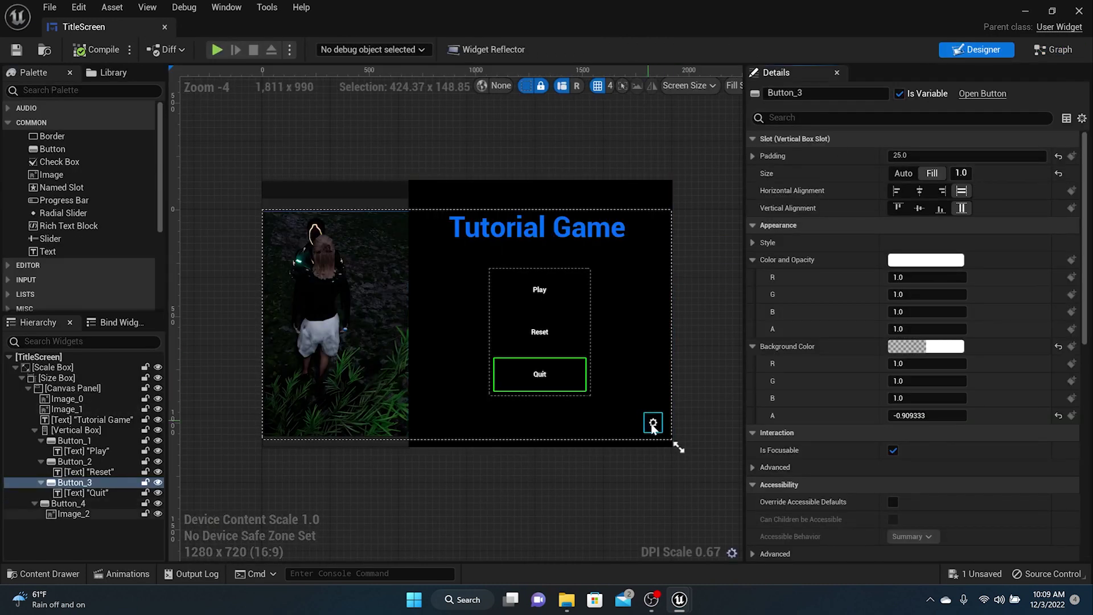
{"action": "left_click", "coordinate": [652, 423]}
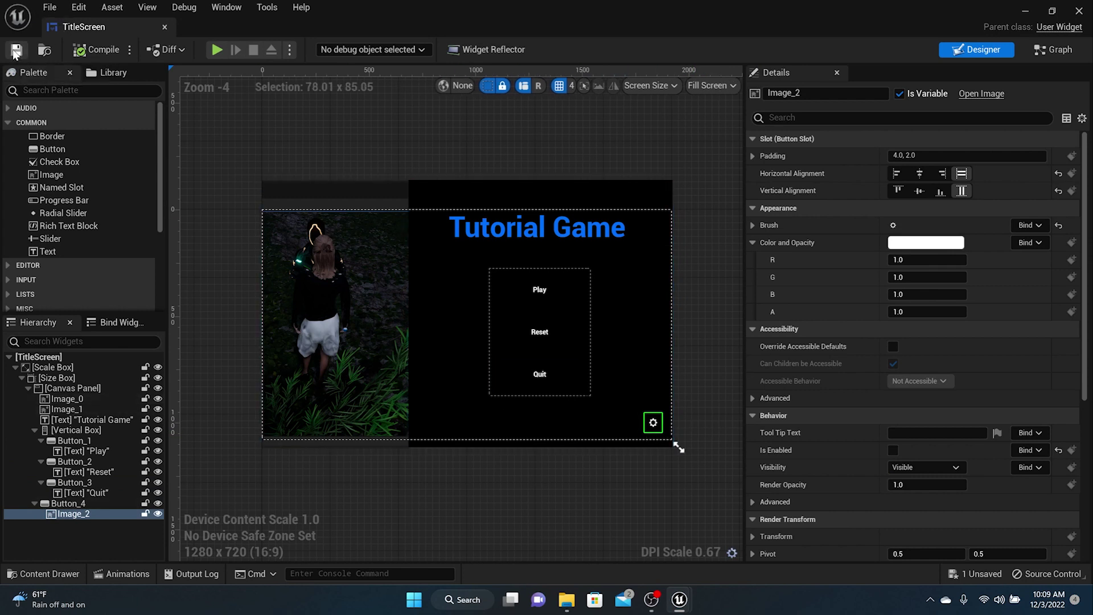
{"action": "left_click", "coordinate": [57, 573]}
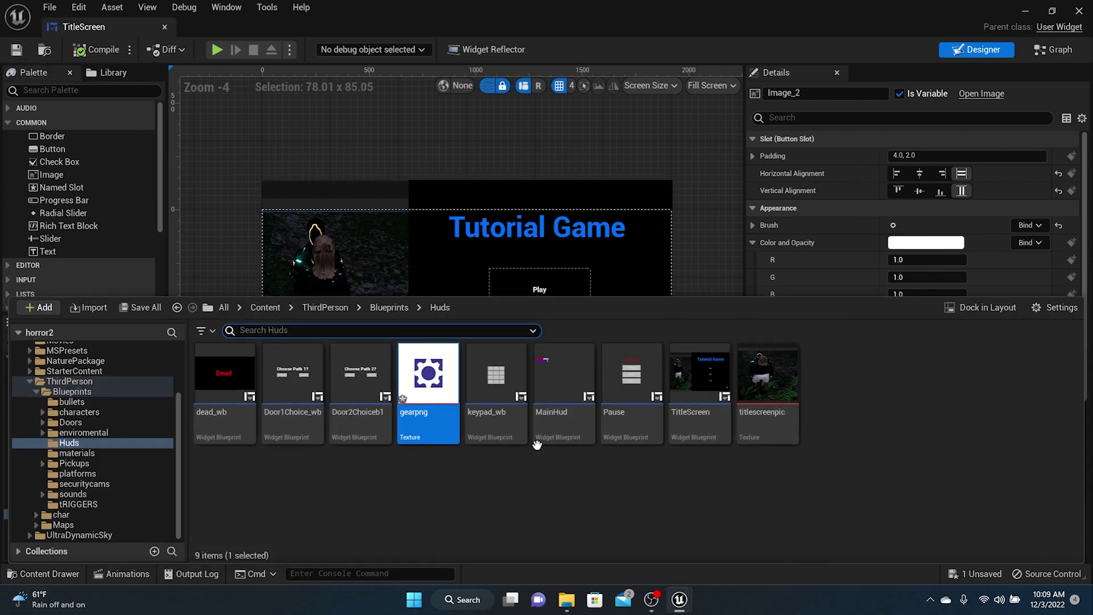
{"action": "right_click", "coordinate": [865, 432]}
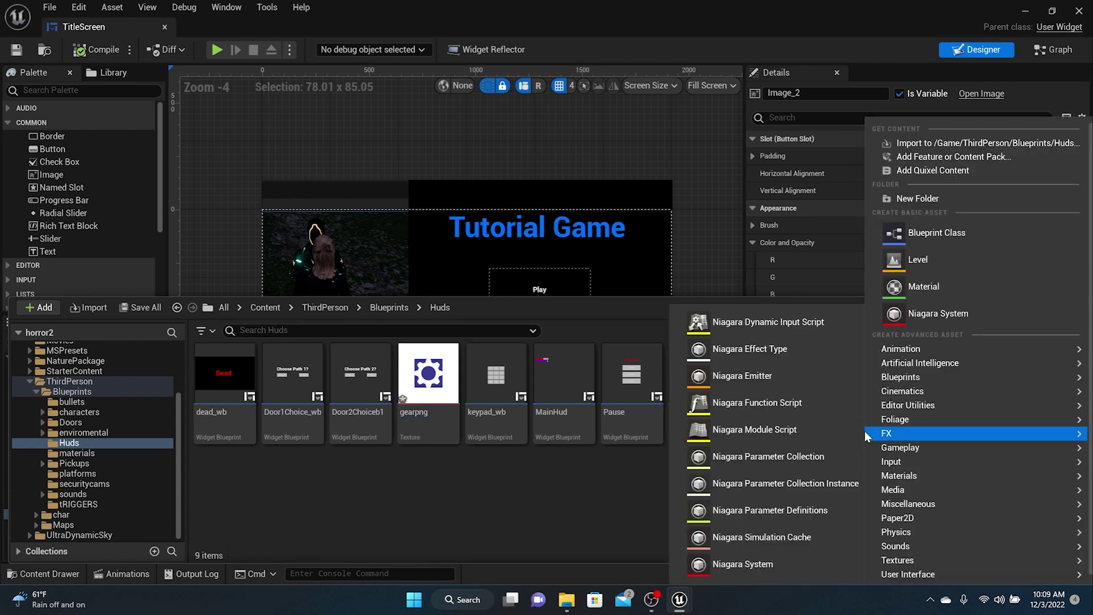
{"action": "mouse_move", "coordinate": [935, 573]}
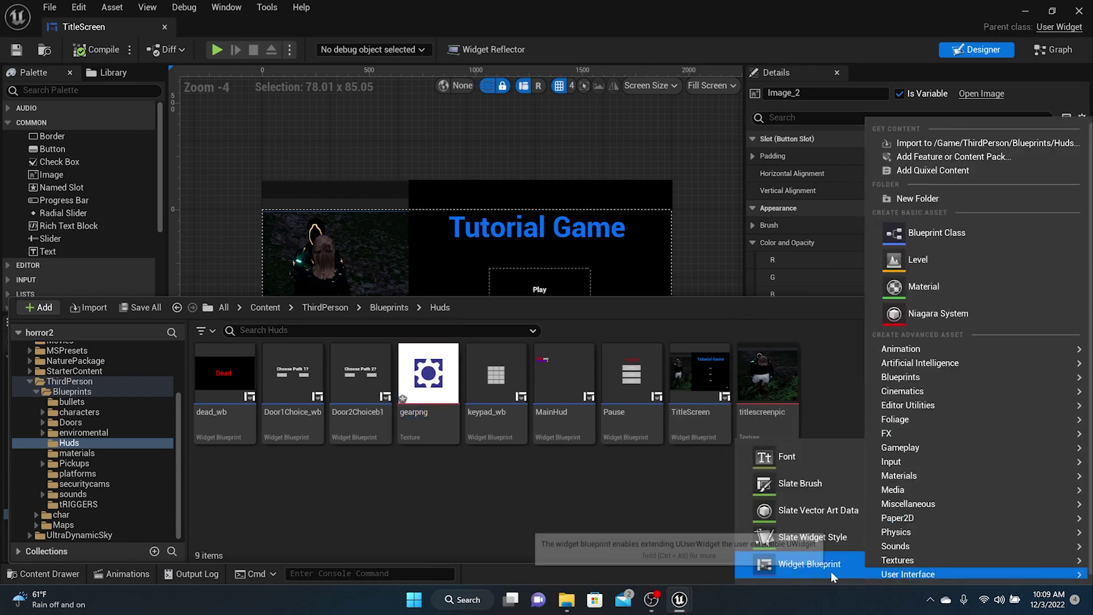
{"action": "left_click", "coordinate": [798, 567]}
{"action": "left_click", "coordinate": [393, 192]}
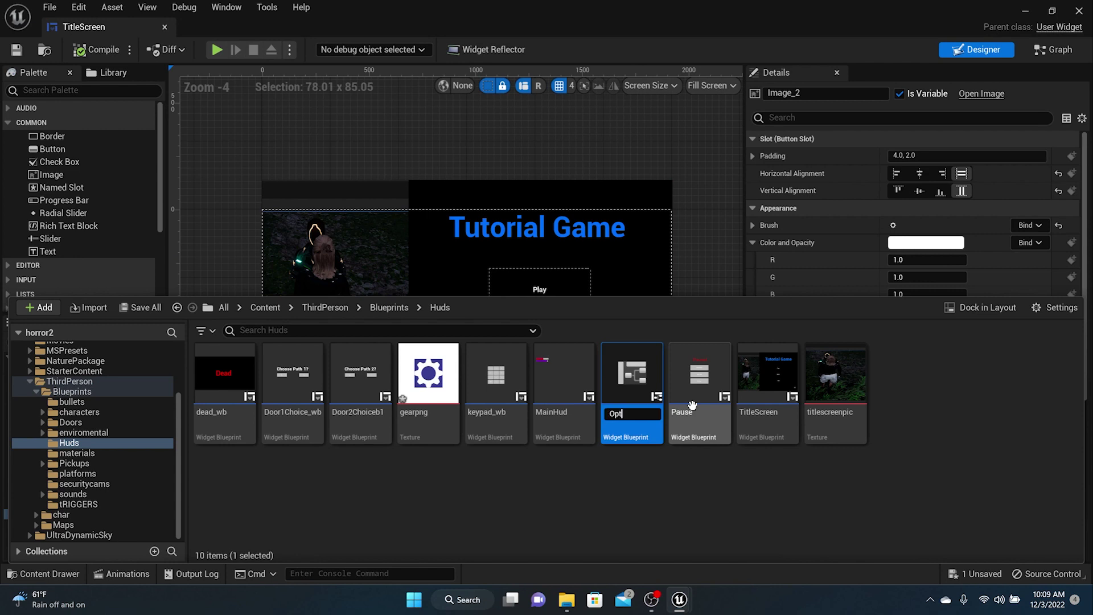
{"action": "type", "text": "Options"}
{"action": "key", "text": "Return"}
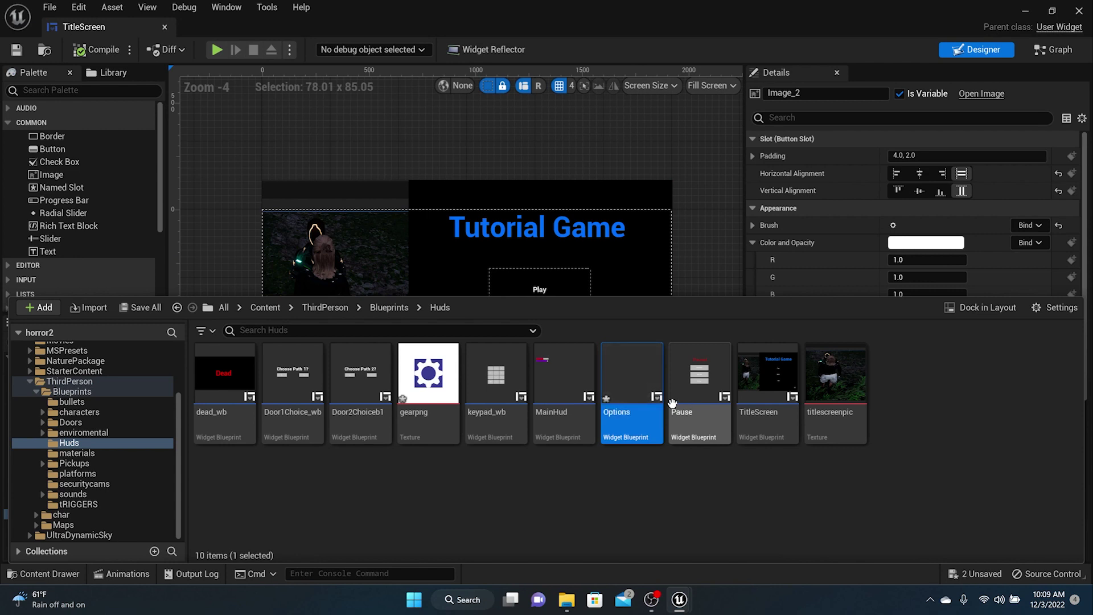
{"action": "double_click", "coordinate": [618, 382]}
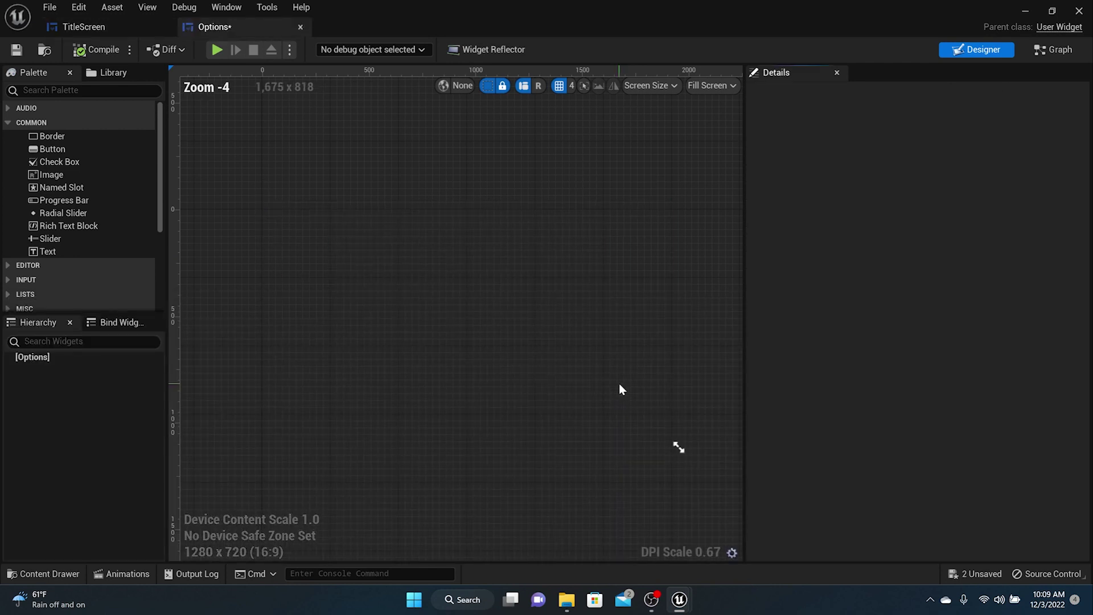
- Save the Options widget and add a Canvas Panel as its root element
{"action": "left_click", "coordinate": [16, 49]}
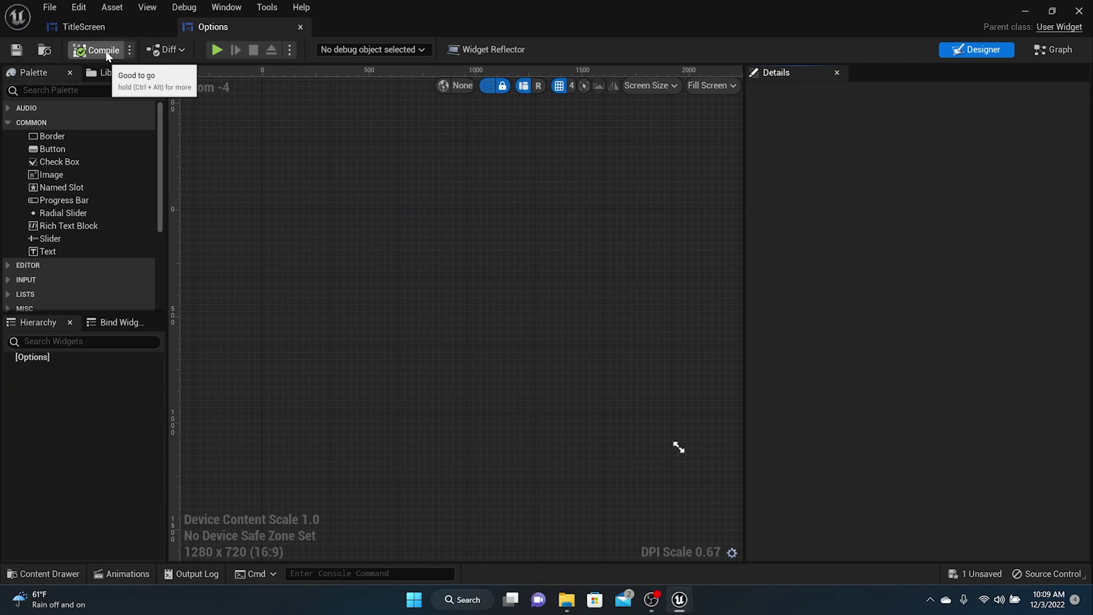
{"action": "left_click", "coordinate": [65, 88]}
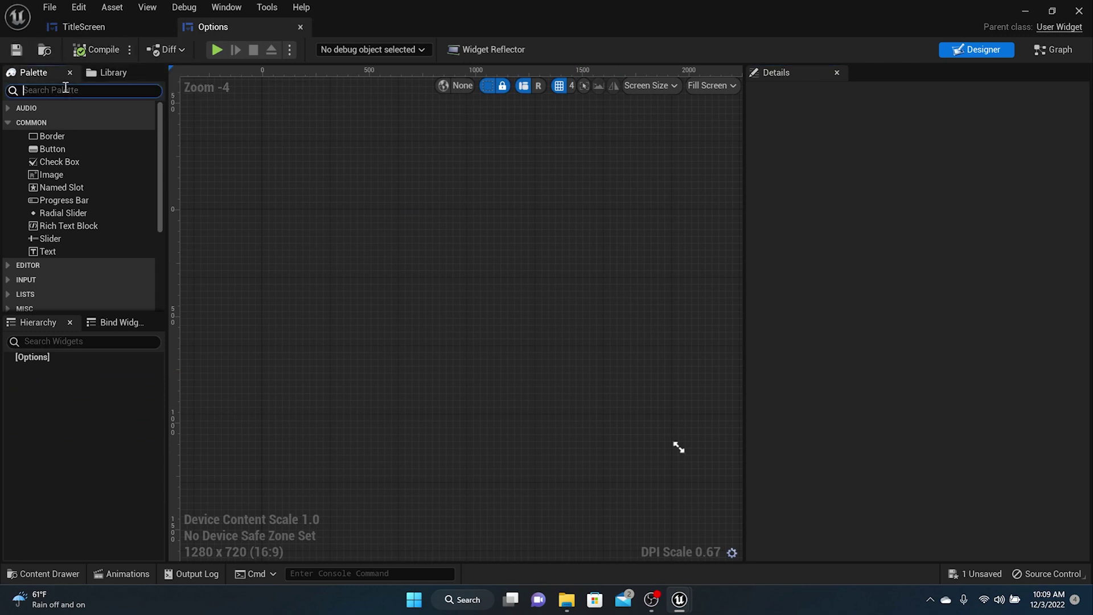
{"action": "type", "text": "Can"}
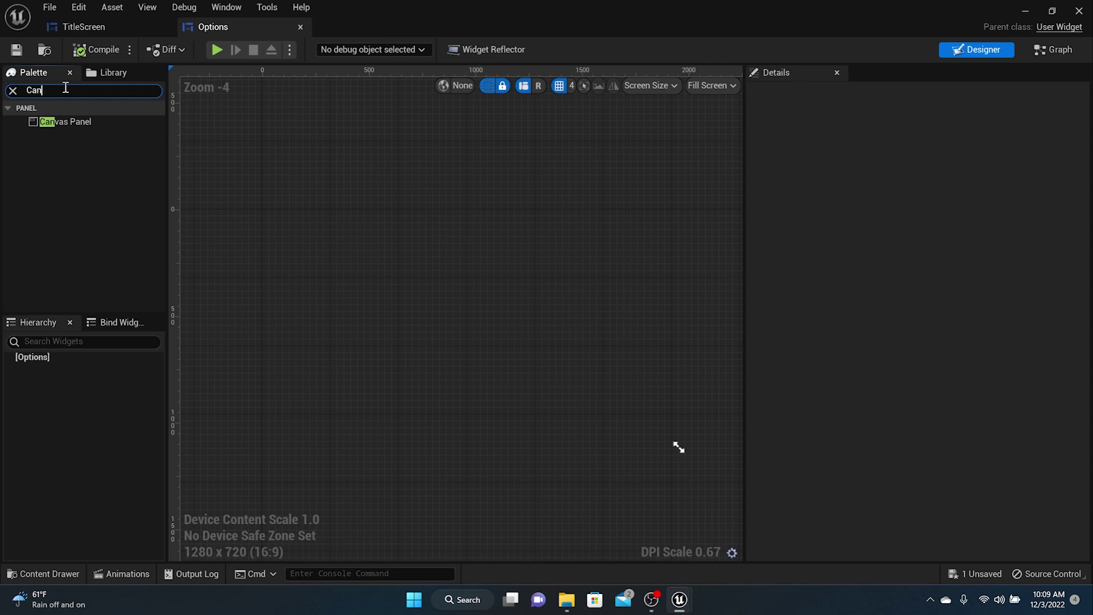
{"action": "left_click_drag", "start_coordinate": [66, 119], "coordinate": [61, 354]}
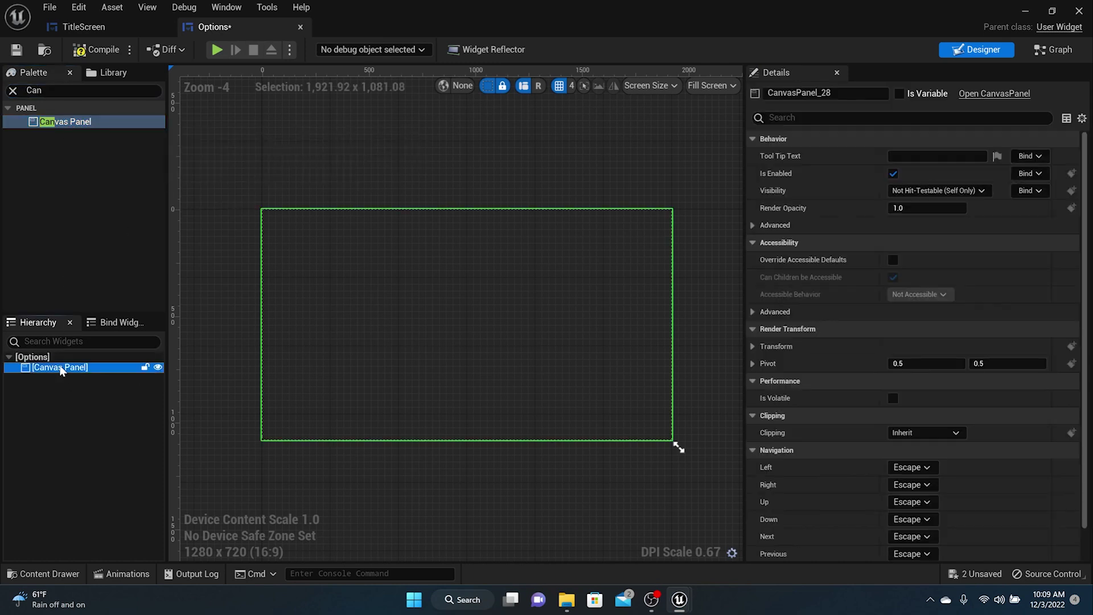
- Wrap the Canvas Panel with a Size Box nested inside a Scale Box
{"action": "right_click", "coordinate": [61, 367]}
{"action": "mouse_move", "coordinate": [120, 492]}
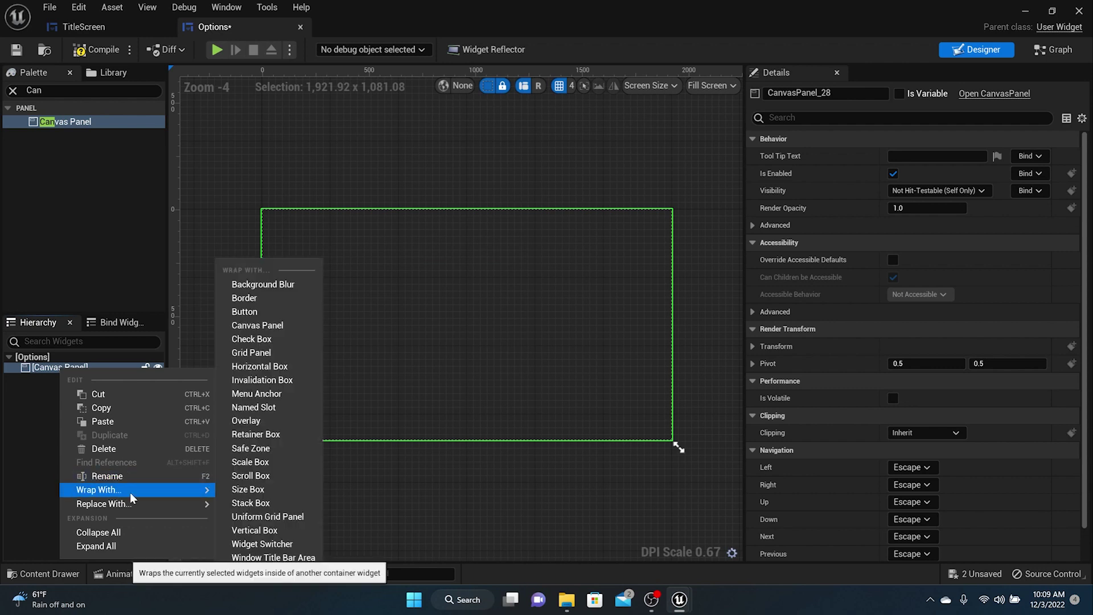
{"action": "left_click", "coordinate": [258, 463]}
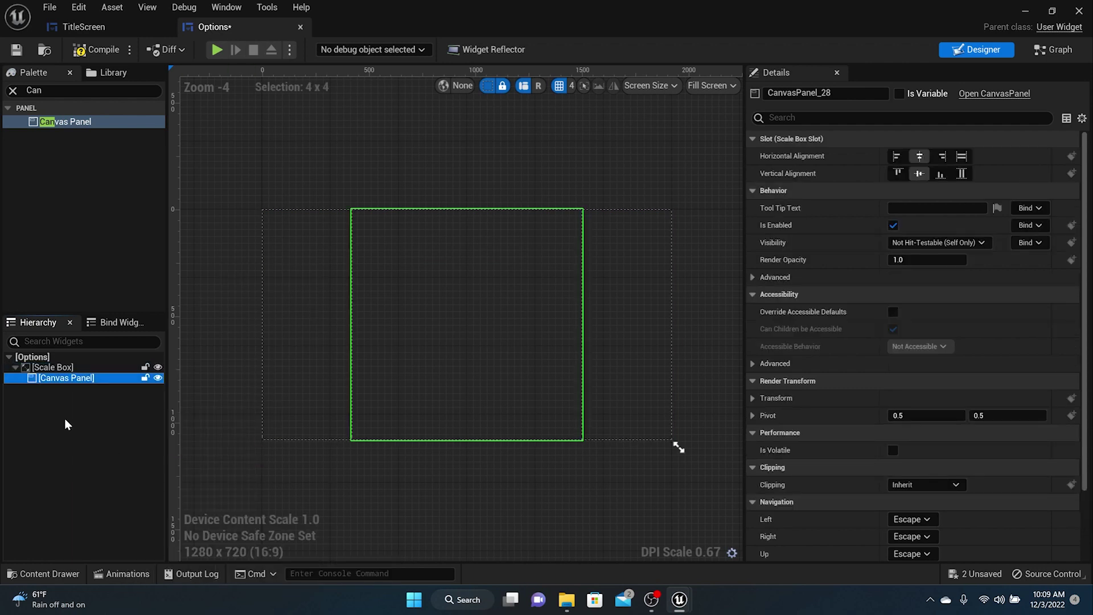
{"action": "right_click", "coordinate": [63, 381]}
{"action": "mouse_move", "coordinate": [135, 504]}
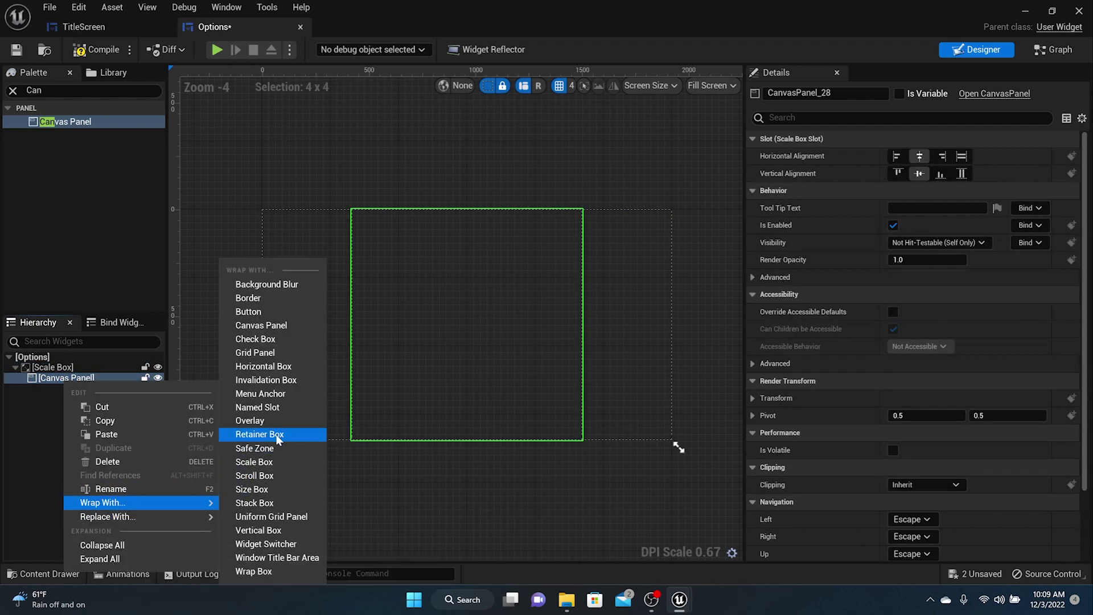
{"action": "left_click", "coordinate": [271, 489]}
- Enable the Size Box's width and height overrides, set them to 1920 and 1080, and compile the widget
{"action": "left_click", "coordinate": [87, 376]}
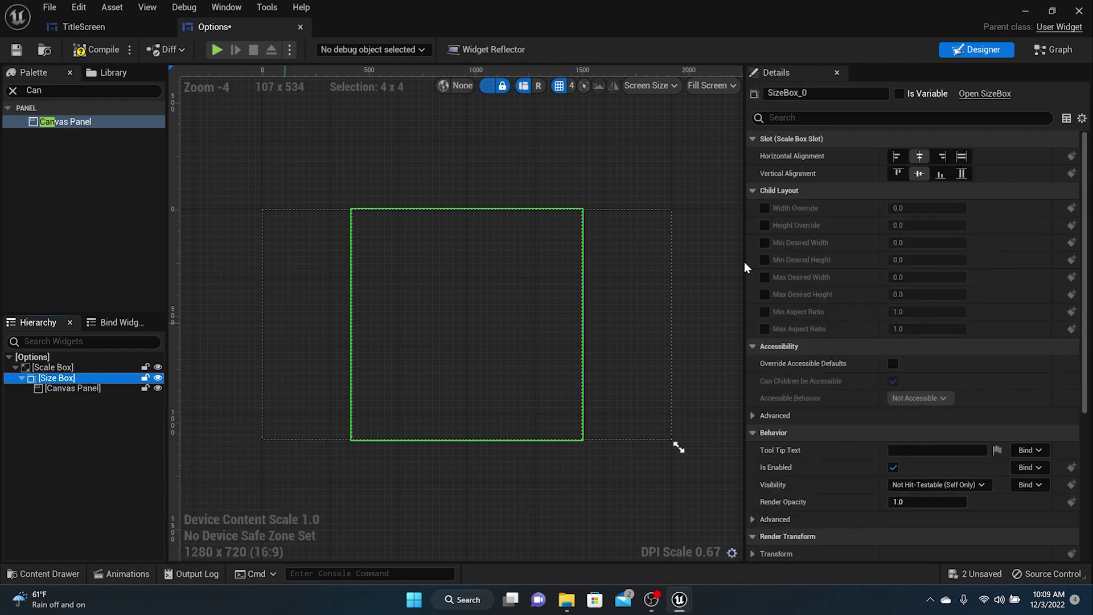
{"action": "left_click", "coordinate": [765, 208]}
{"action": "left_click", "coordinate": [765, 225]}
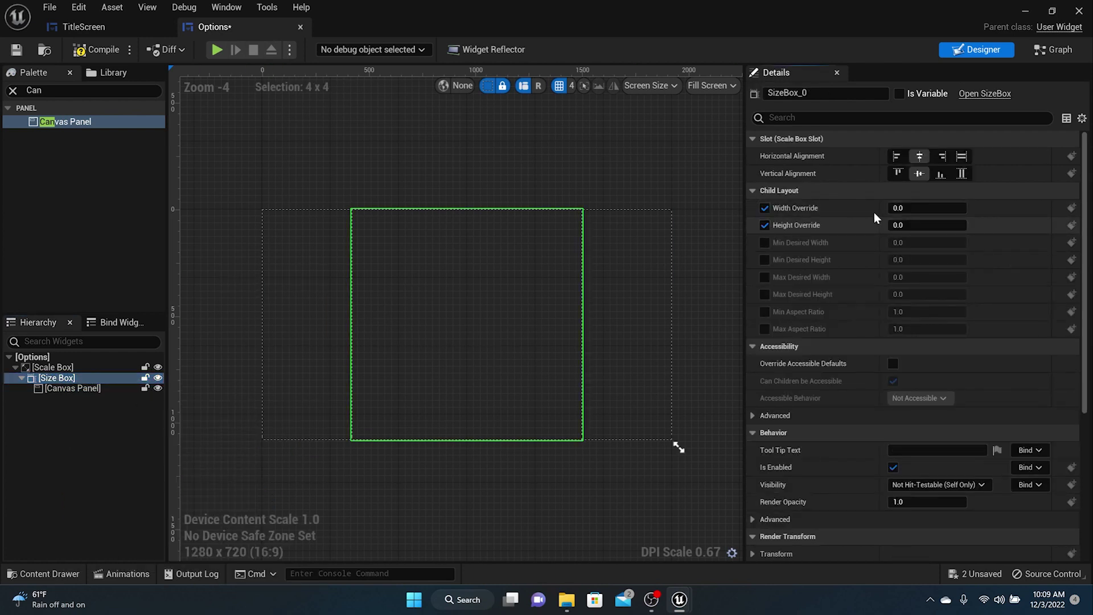
{"action": "left_click", "coordinate": [911, 207]}
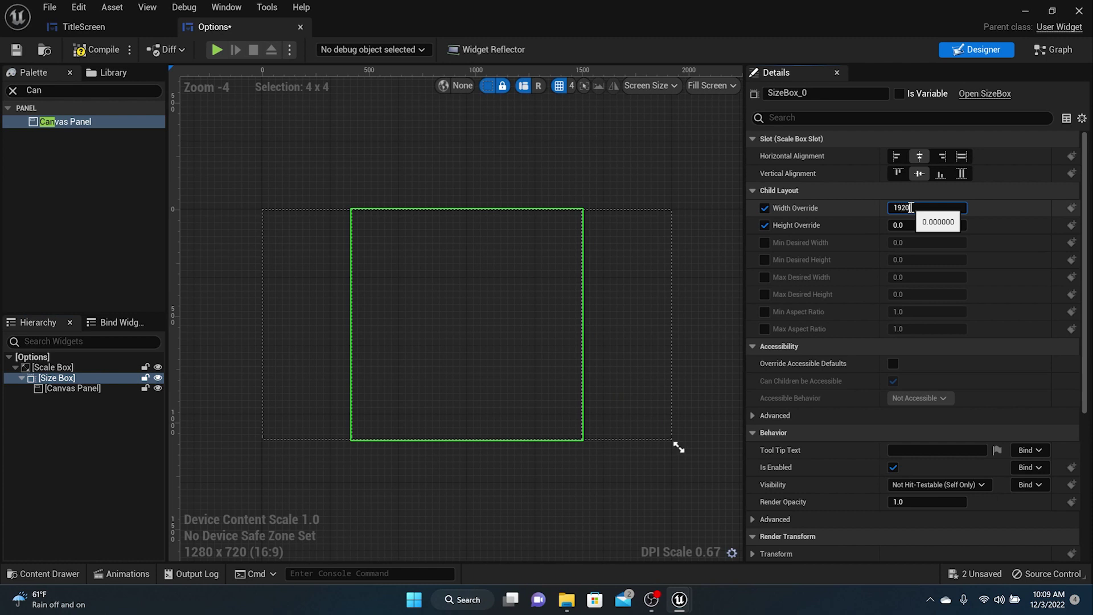
{"action": "left_click", "coordinate": [914, 224]}
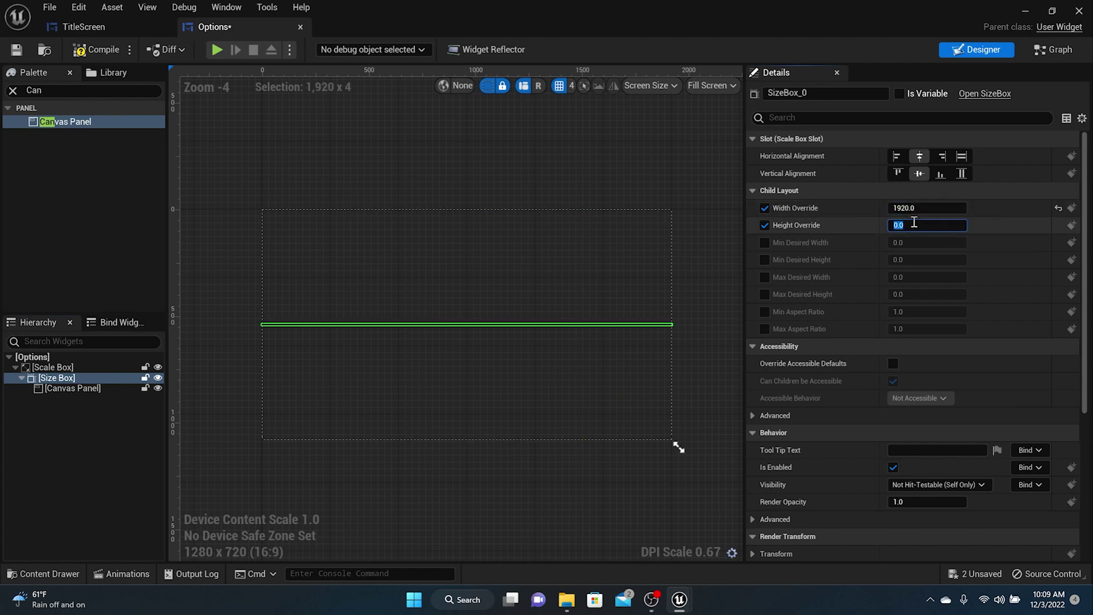
{"action": "key", "text": "Return"}
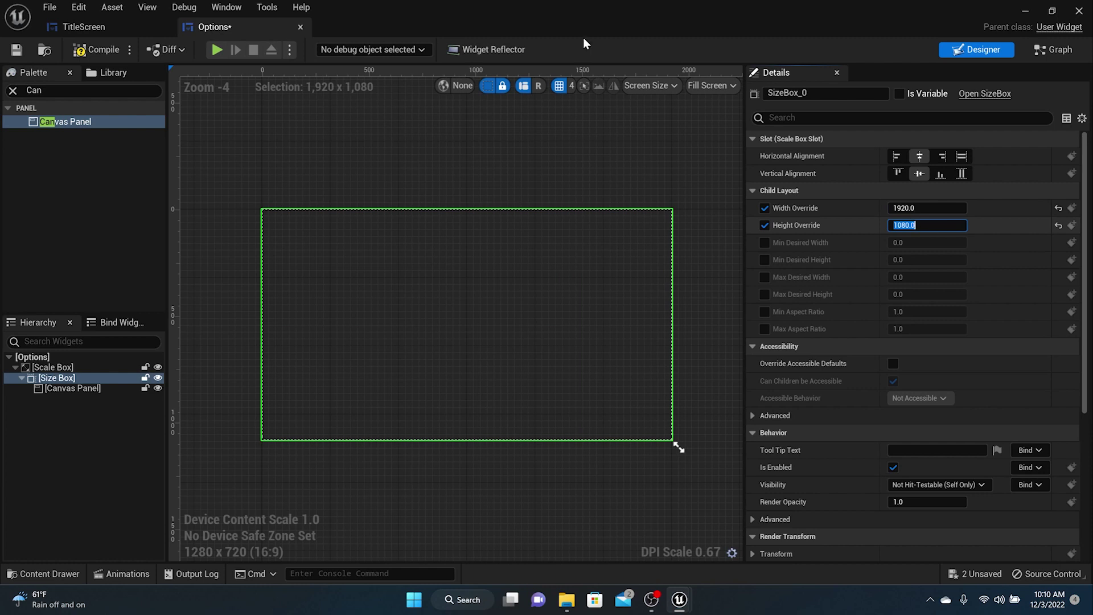
{"action": "left_click", "coordinate": [97, 50]}
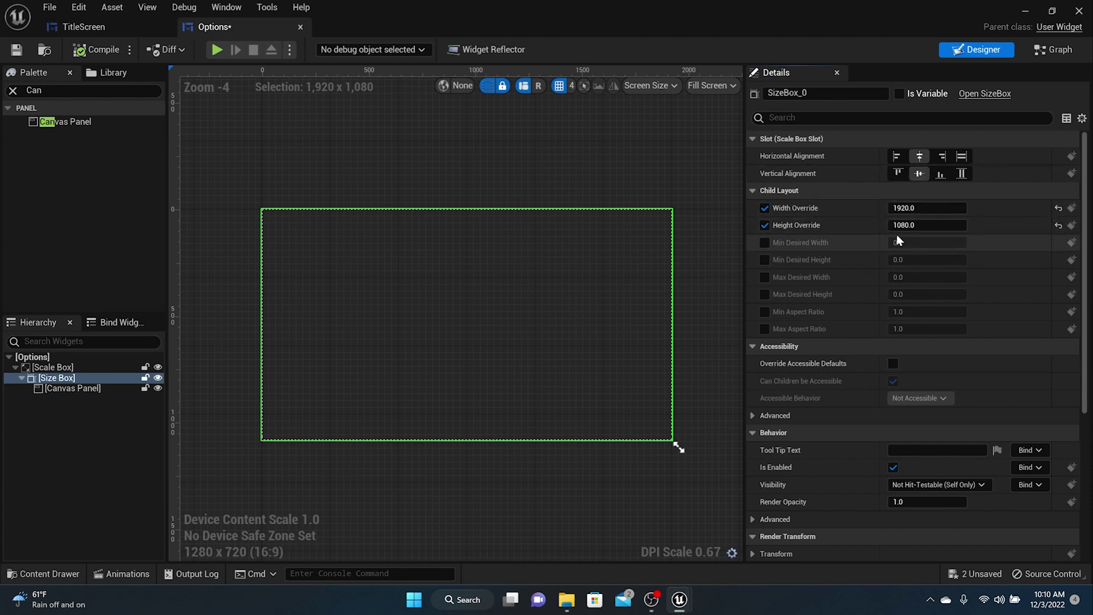
- Place the titlescreenpic texture from the Huds folder on the canvas and stretch it to about 2028 × 1275
{"action": "left_click", "coordinate": [12, 91]}
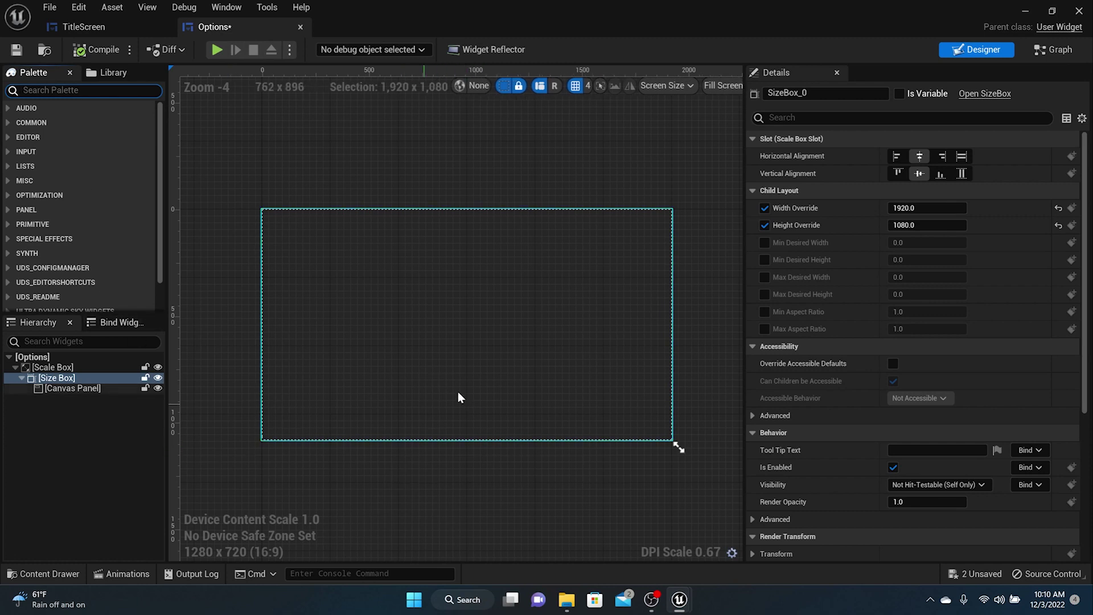
{"action": "left_click", "coordinate": [23, 575]}
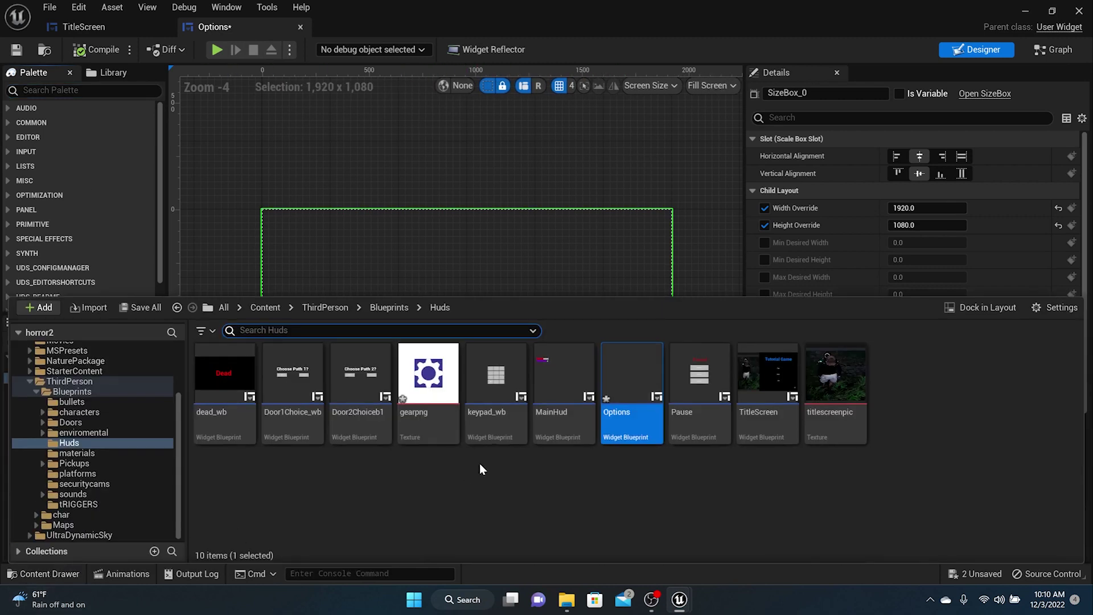
{"action": "left_click_drag", "start_coordinate": [836, 393], "coordinate": [348, 241]}
{"action": "left_click_drag", "start_coordinate": [453, 329], "coordinate": [674, 452]}
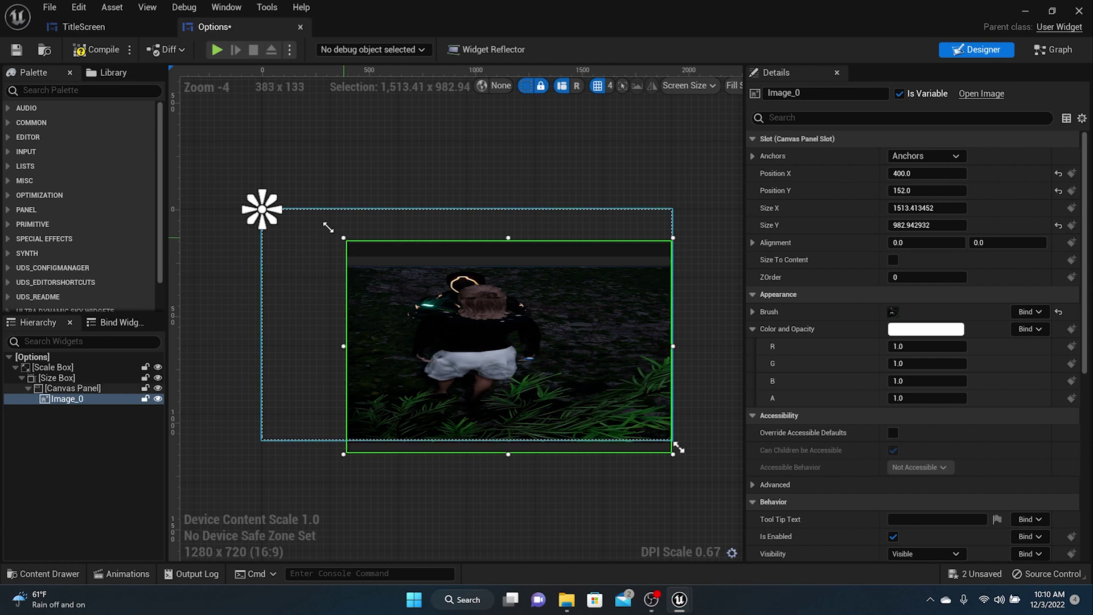
{"action": "left_click_drag", "start_coordinate": [343, 237], "coordinate": [230, 175]}
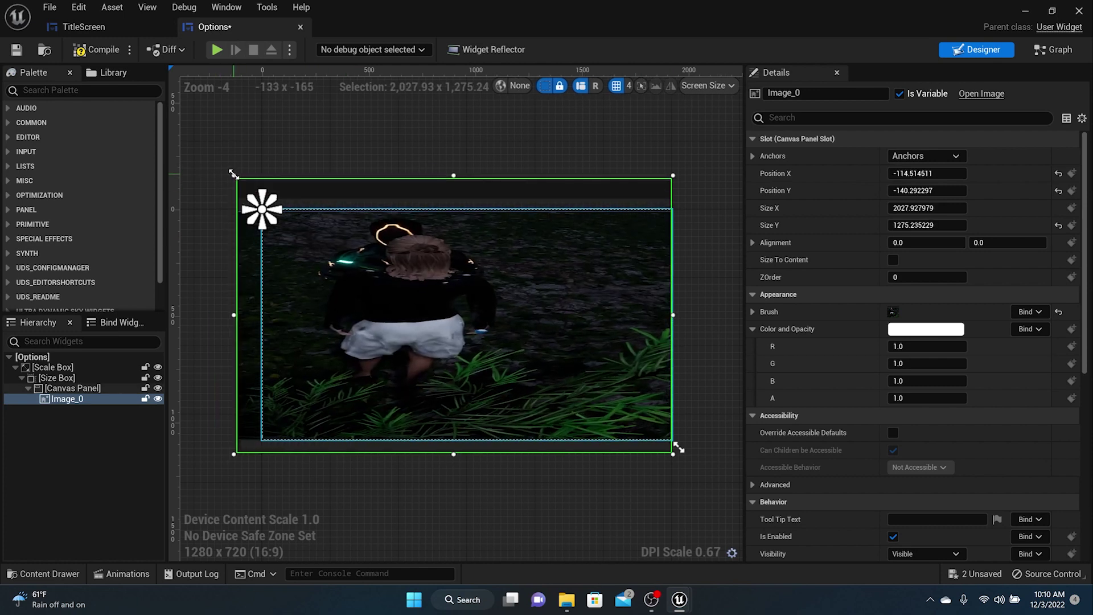
- Tint the background image black and resize it to about 1988 × 1171, slightly beyond the canvas edges
{"action": "left_click", "coordinate": [924, 329]}
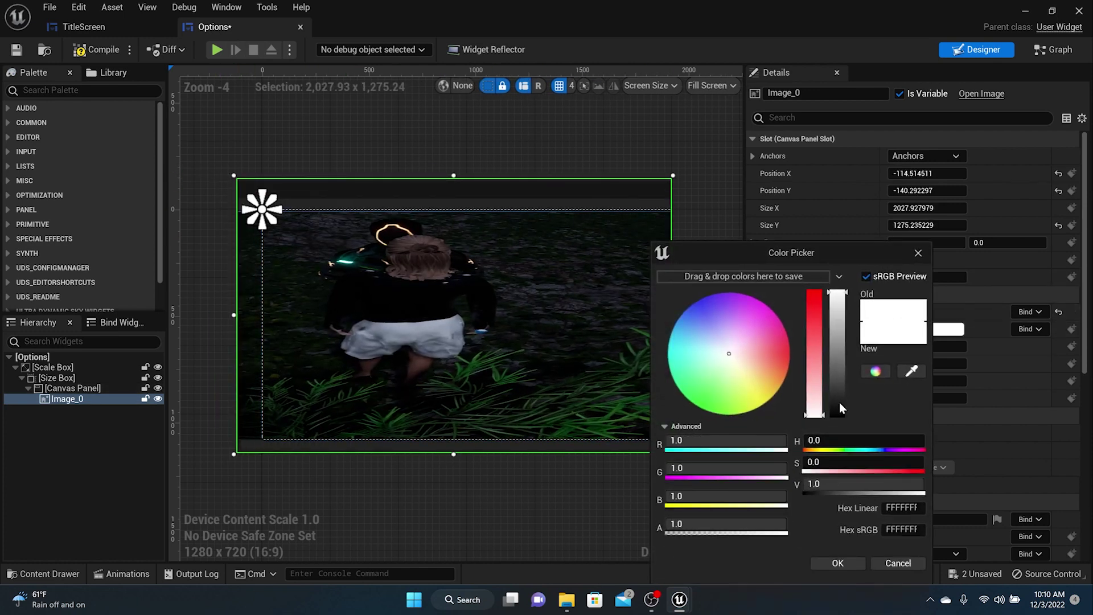
{"action": "left_click_drag", "start_coordinate": [840, 405], "coordinate": [838, 455]}
{"action": "left_click", "coordinate": [572, 267]}
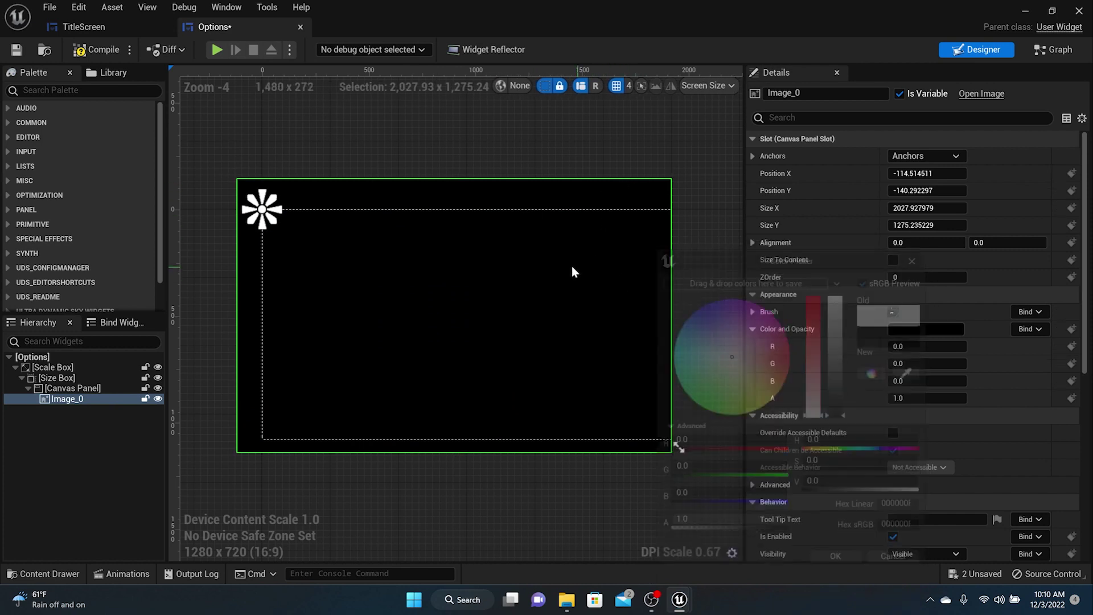
{"action": "left_click_drag", "start_coordinate": [237, 179], "coordinate": [251, 197]}
{"action": "left_click_drag", "start_coordinate": [673, 326], "coordinate": [682, 329]}
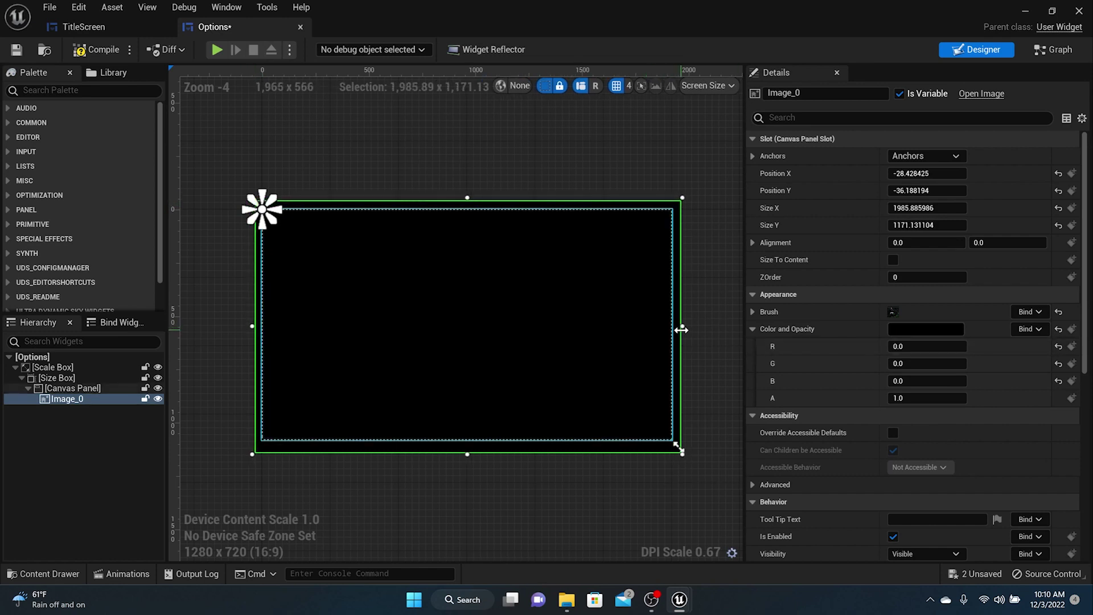
- Anchor the black image to fill the whole canvas, set all four offsets to 0, and compile and save the widget
{"action": "left_click", "coordinate": [963, 157]}
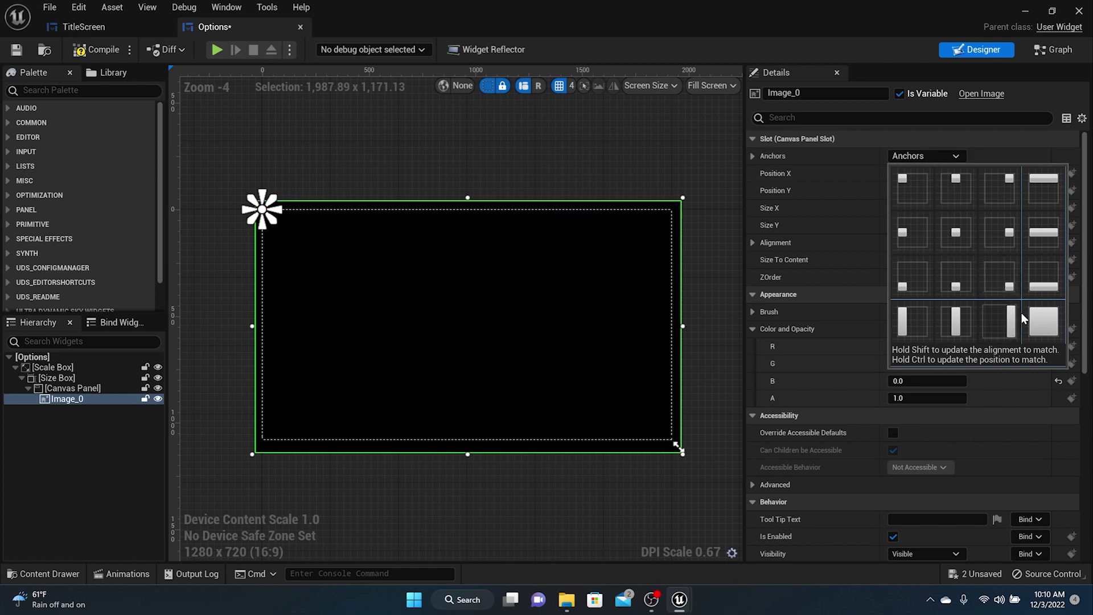
{"action": "left_click", "coordinate": [1042, 325]}
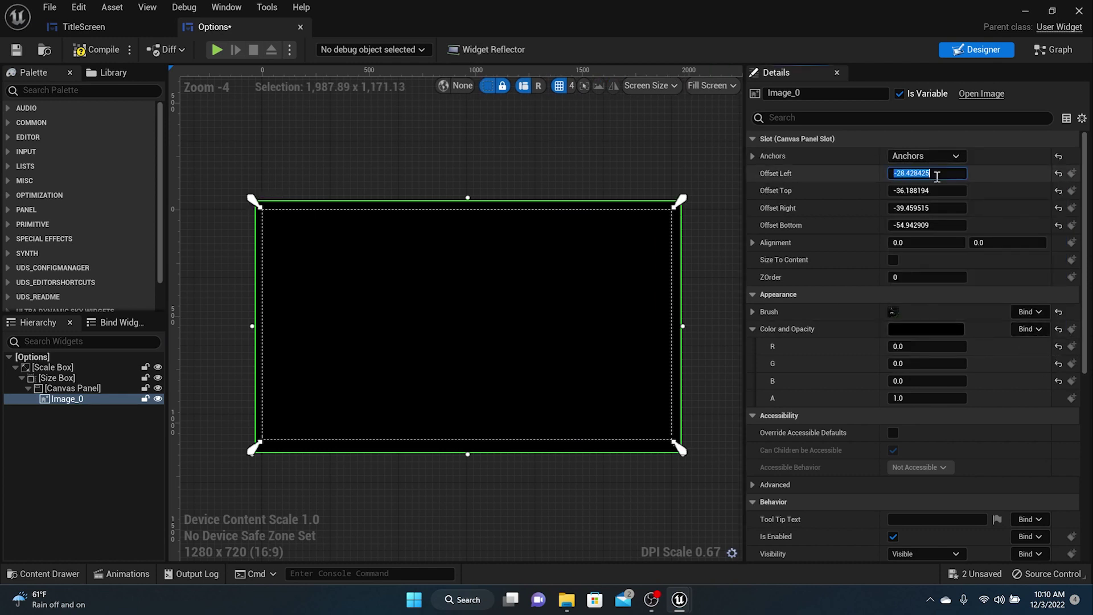
{"action": "key", "text": "Return"}
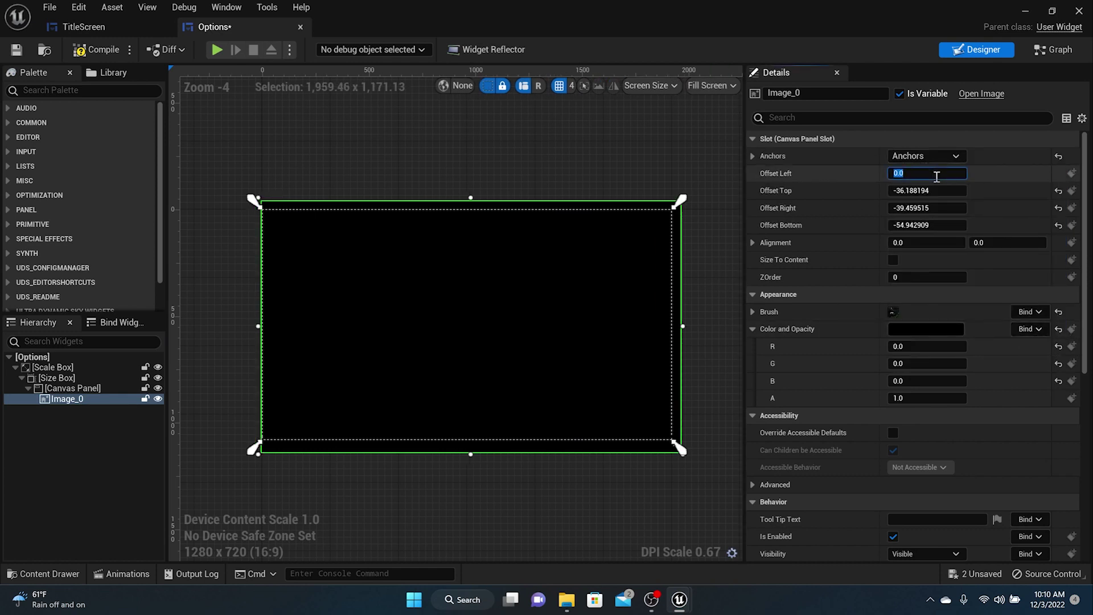
{"action": "left_click", "coordinate": [932, 191]}
{"action": "type", "text": "0"}
{"action": "left_click", "coordinate": [932, 208]}
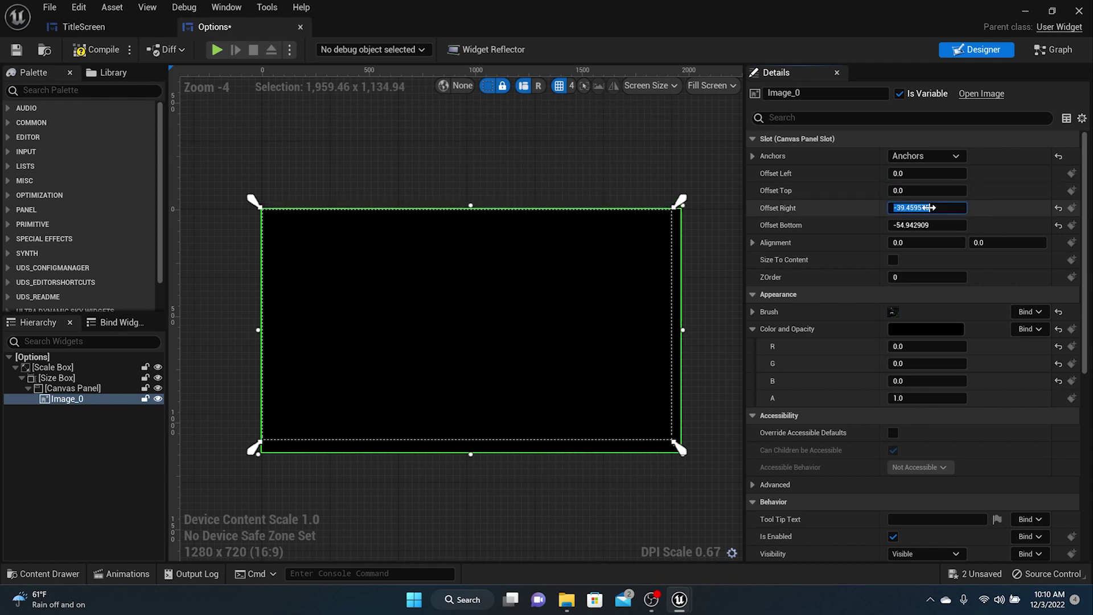
{"action": "type", "text": "0"}
{"action": "left_click", "coordinate": [932, 226]}
{"action": "type", "text": "0"}
{"action": "key", "text": "Return"}
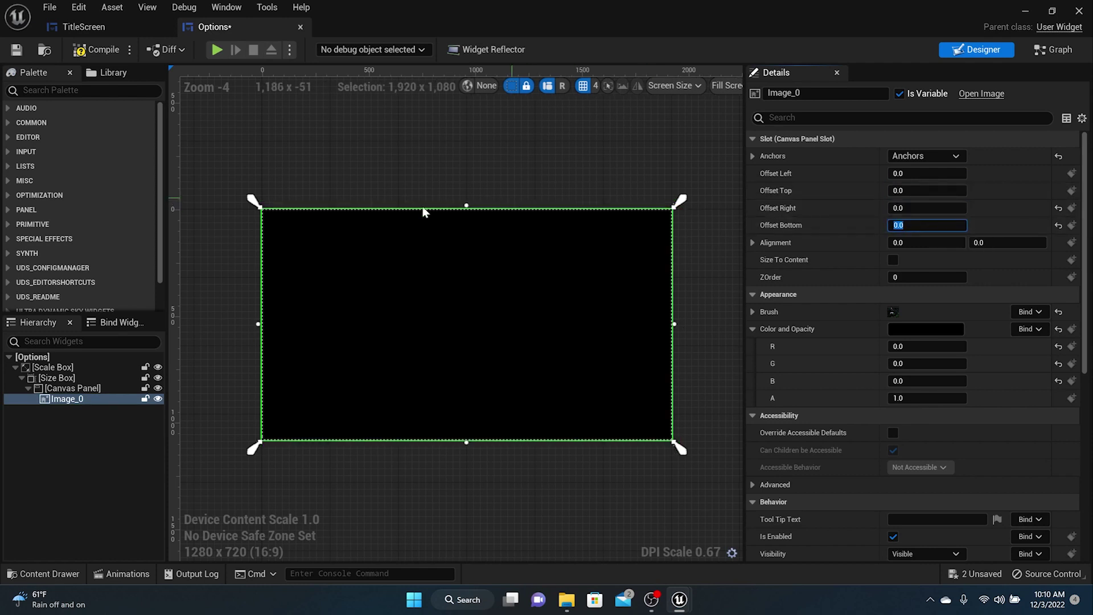
{"action": "left_click", "coordinate": [90, 52]}
{"action": "left_click", "coordinate": [16, 50]}
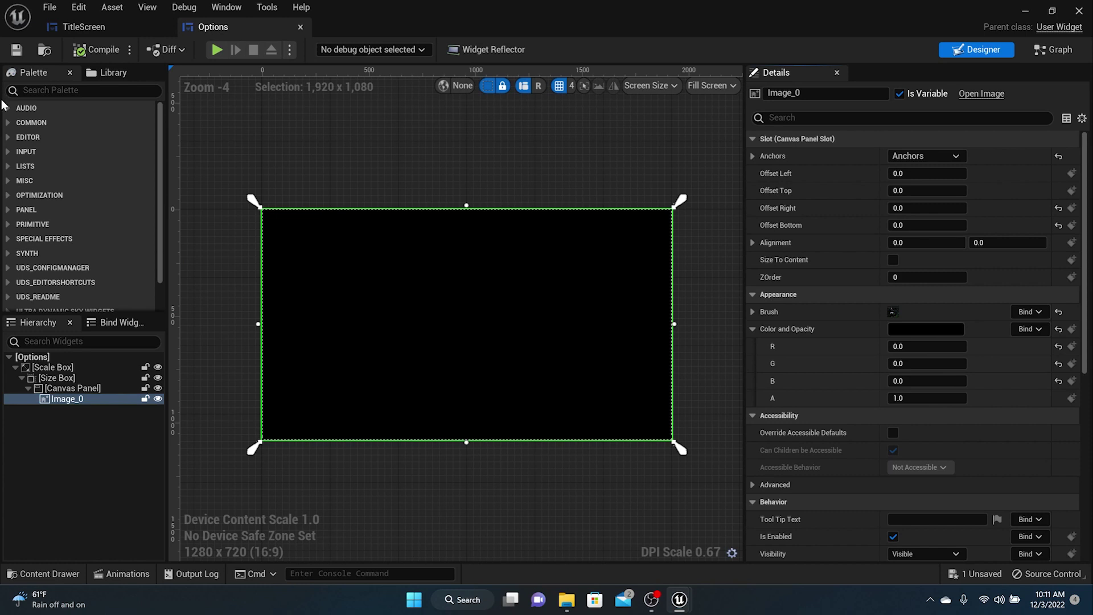
- Expand the Common widget category in the palette
{"action": "left_click", "coordinate": [8, 123]}
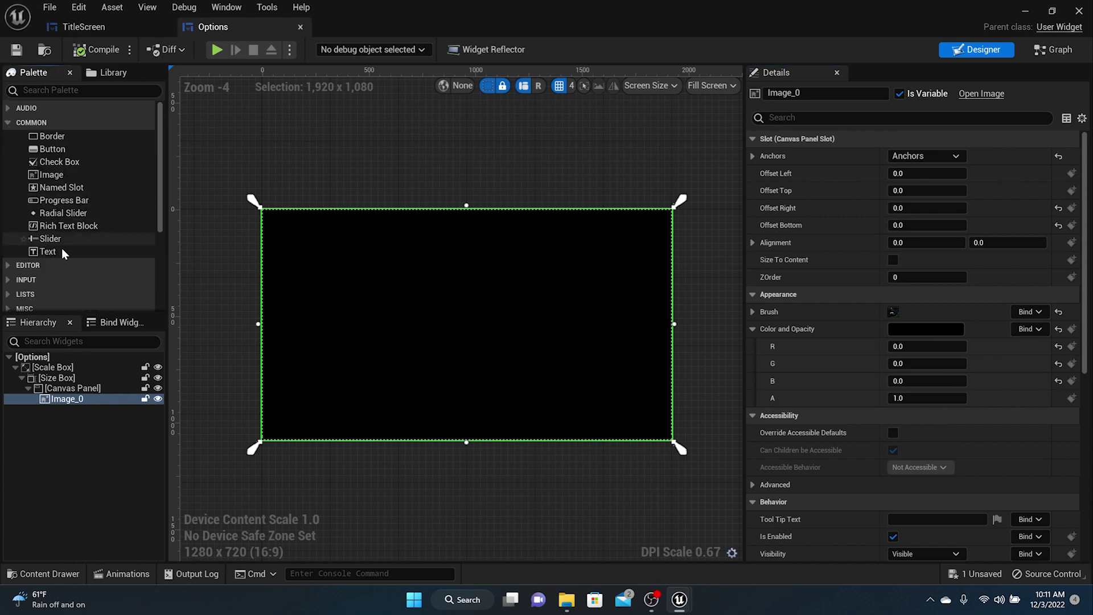
- Add a text block near the top of the canvas, with font size 100 and a box of about 670 by 166
{"action": "left_click_drag", "start_coordinate": [58, 251], "coordinate": [454, 232]}
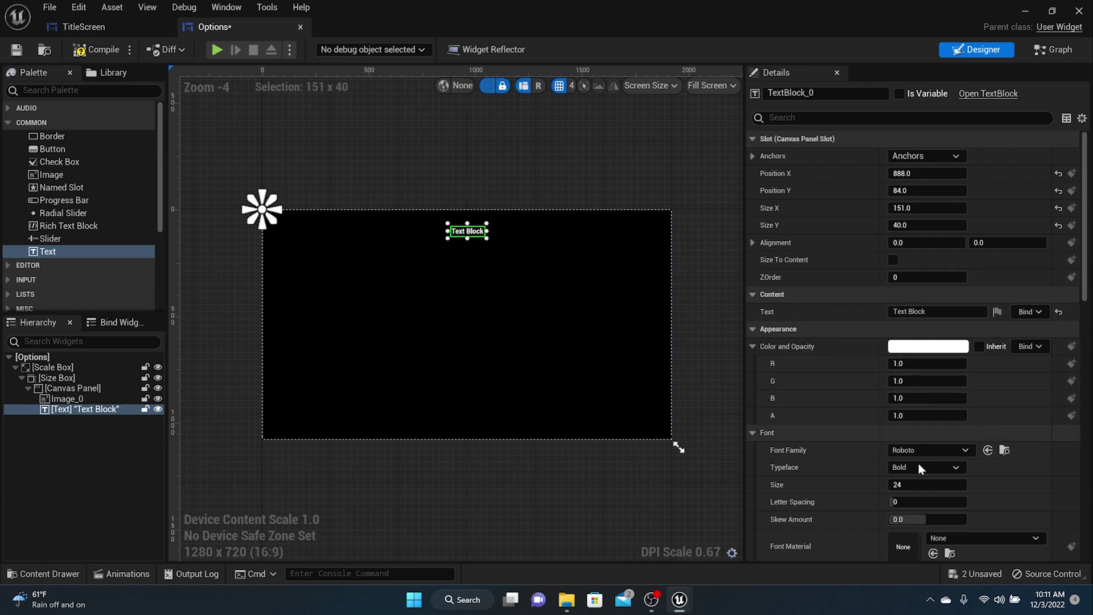
{"action": "mouse_move", "coordinate": [912, 483]}
{"action": "left_mouse_down"}
{"action": "mouse_move", "coordinate": [962, 483]}
{"action": "mouse_move", "coordinate": [932, 483]}
{"action": "left_mouse_up"}
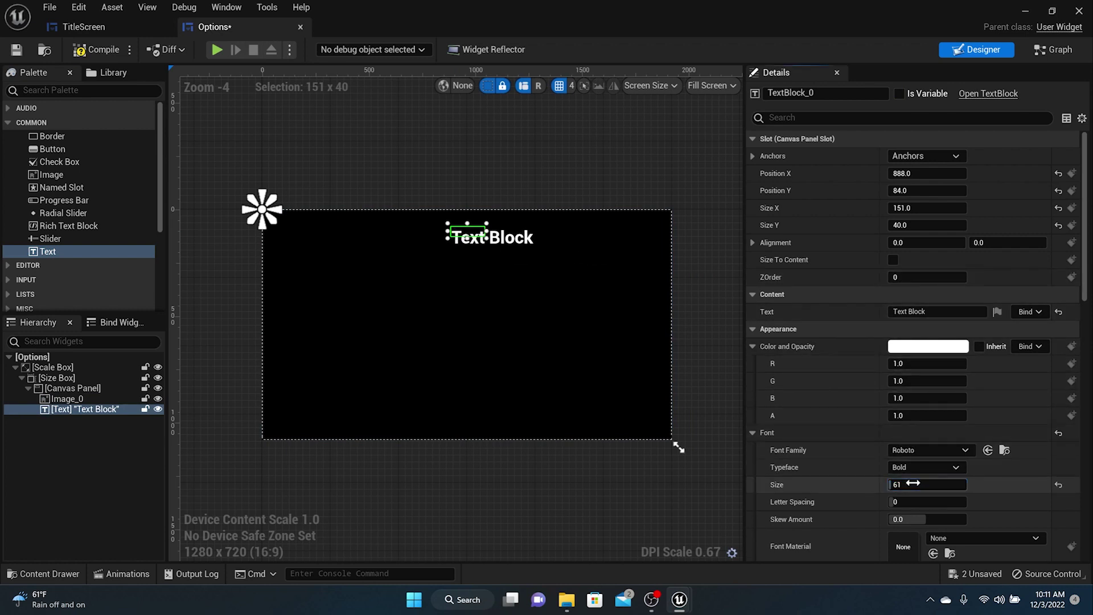
{"action": "key", "text": "Return"}
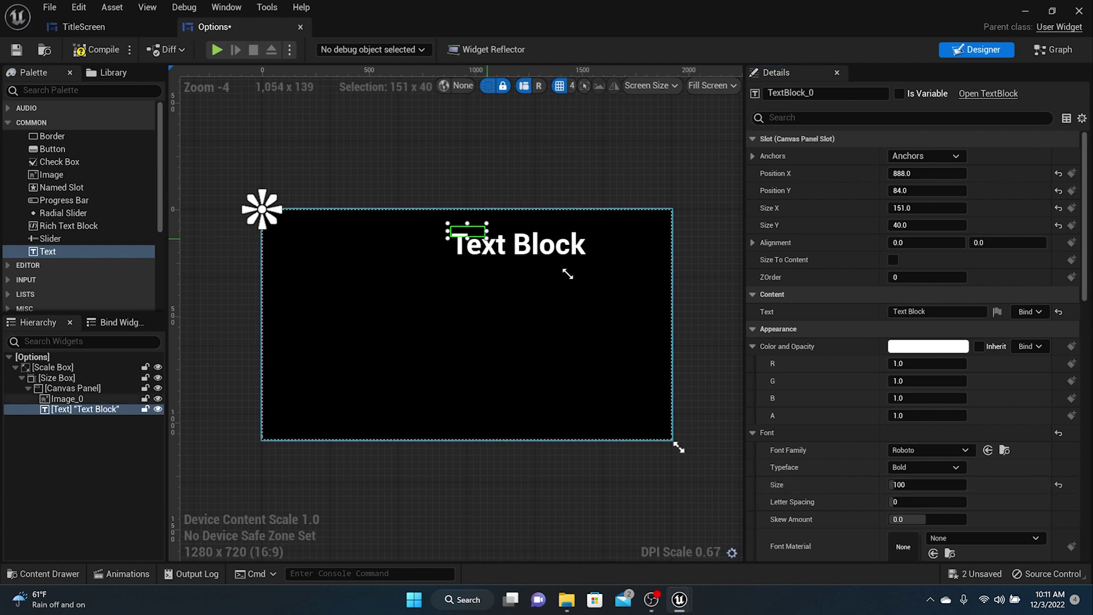
{"action": "left_click_drag", "start_coordinate": [567, 273], "coordinate": [523, 242]}
- Anchor the text block to the top centre of the canvas and change its text to Options
{"action": "left_click", "coordinate": [907, 161]}
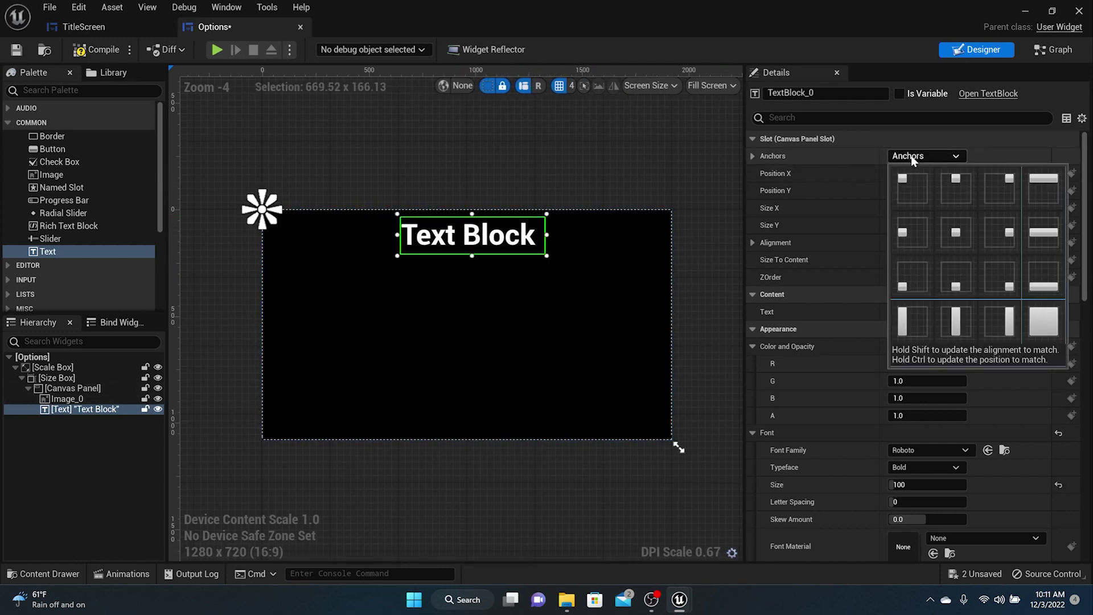
{"action": "left_click", "coordinate": [947, 184]}
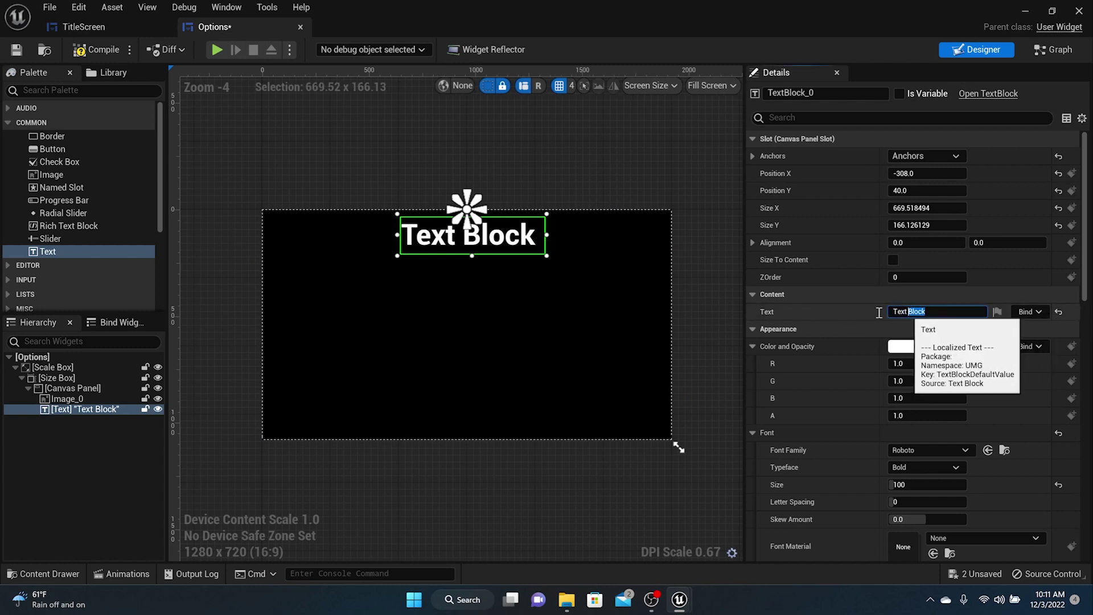
{"action": "left_click", "coordinate": [911, 311]}
{"action": "type", "text": "Options"}
{"action": "key", "text": "Return"}
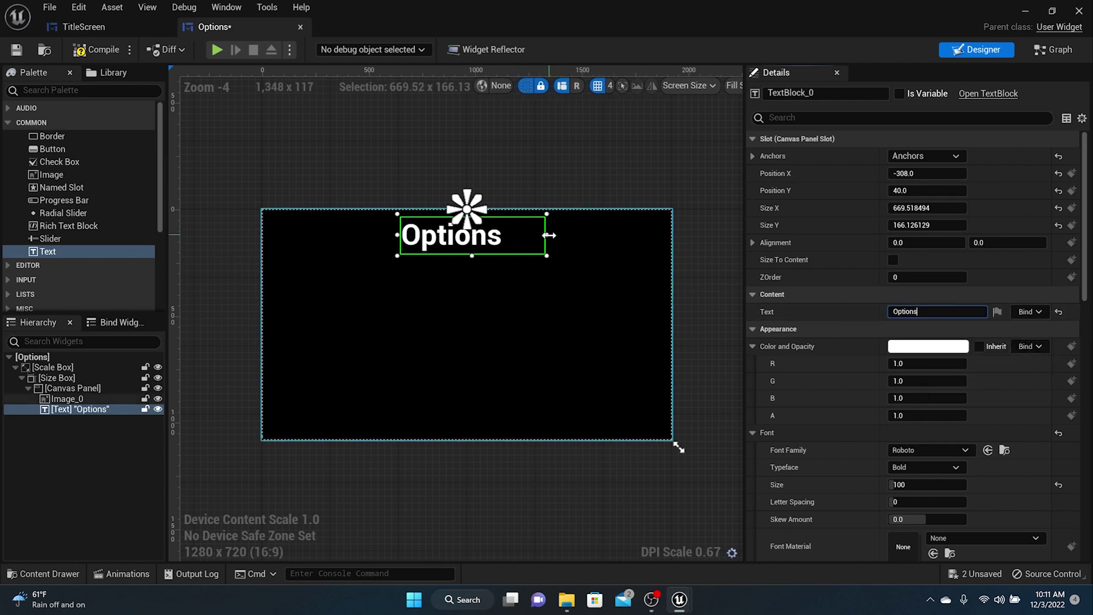
- Narrow the Options heading to about 493 wide, centre it at about X -240, Y 52, and compile and save the widget
{"action": "left_click_drag", "start_coordinate": [546, 234], "coordinate": [485, 248]}
{"action": "left_click", "coordinate": [105, 51]}
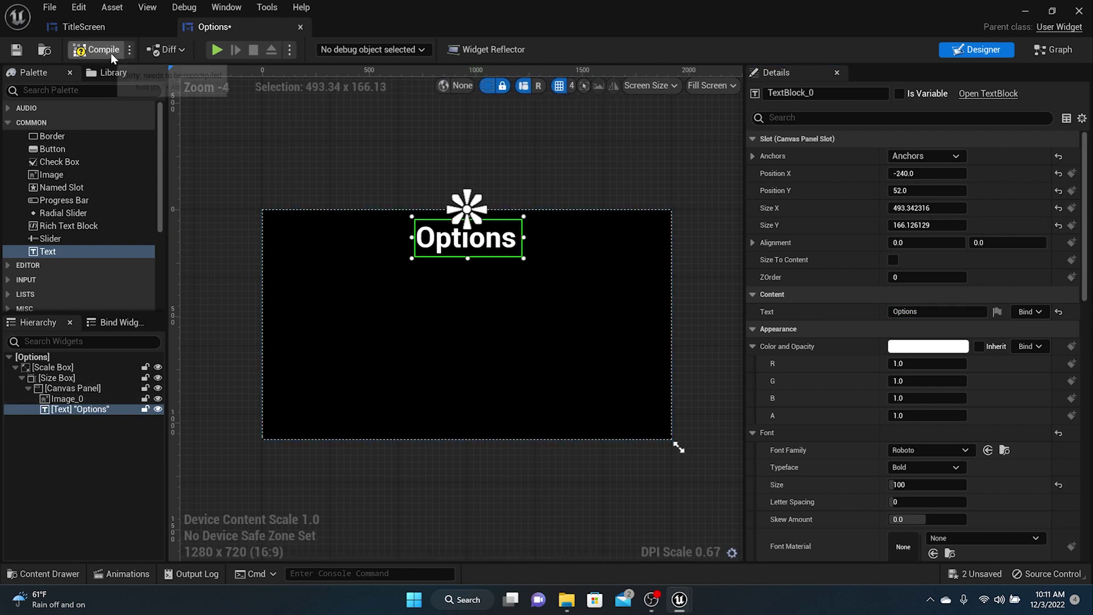
{"action": "left_click", "coordinate": [18, 50]}
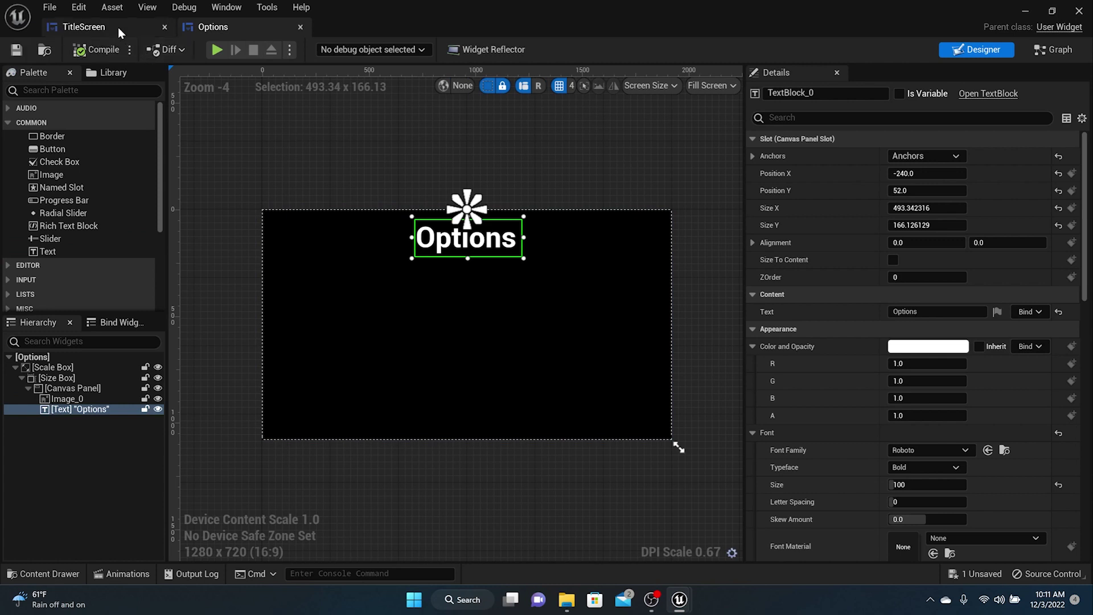
- In the TitleScreen widget, add an On Clicked event for the gear button, Button_4, and place it below the Quit Game group
{"action": "left_click", "coordinate": [118, 27]}
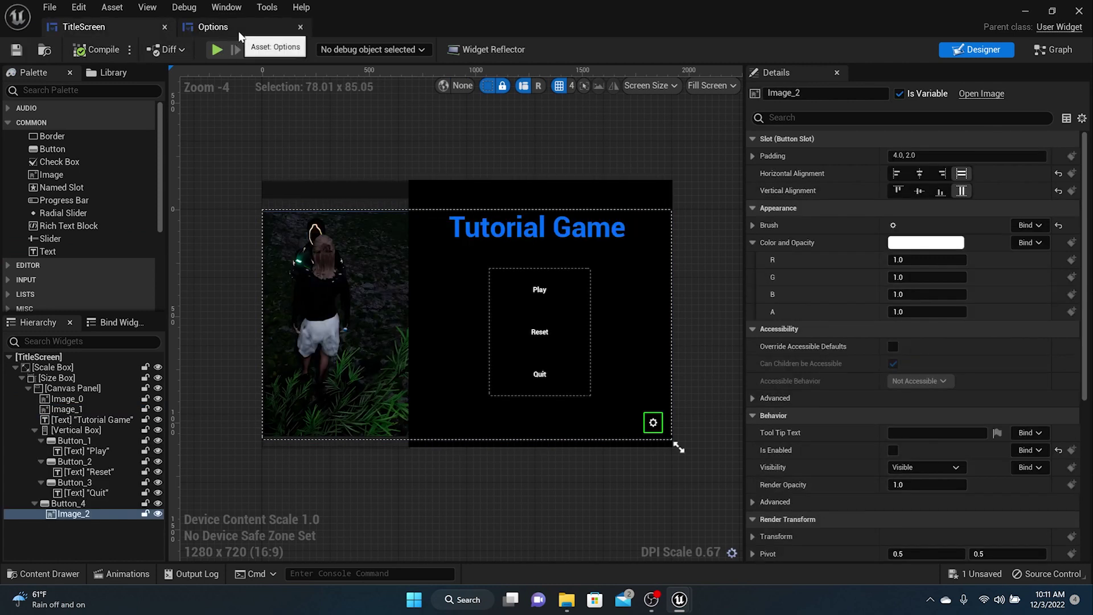
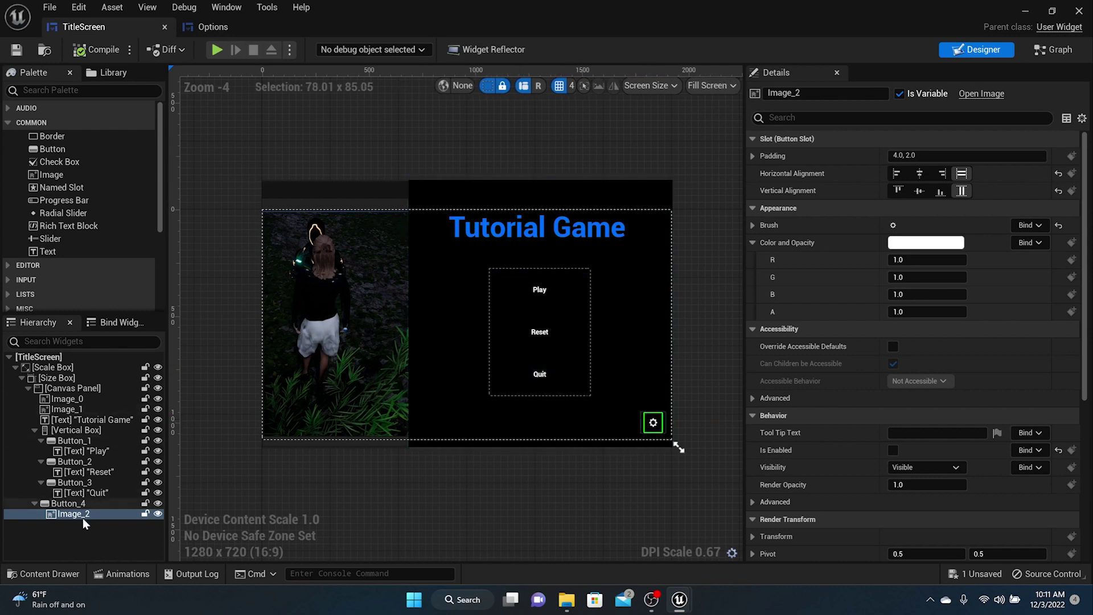
{"action": "left_click", "coordinate": [67, 503]}
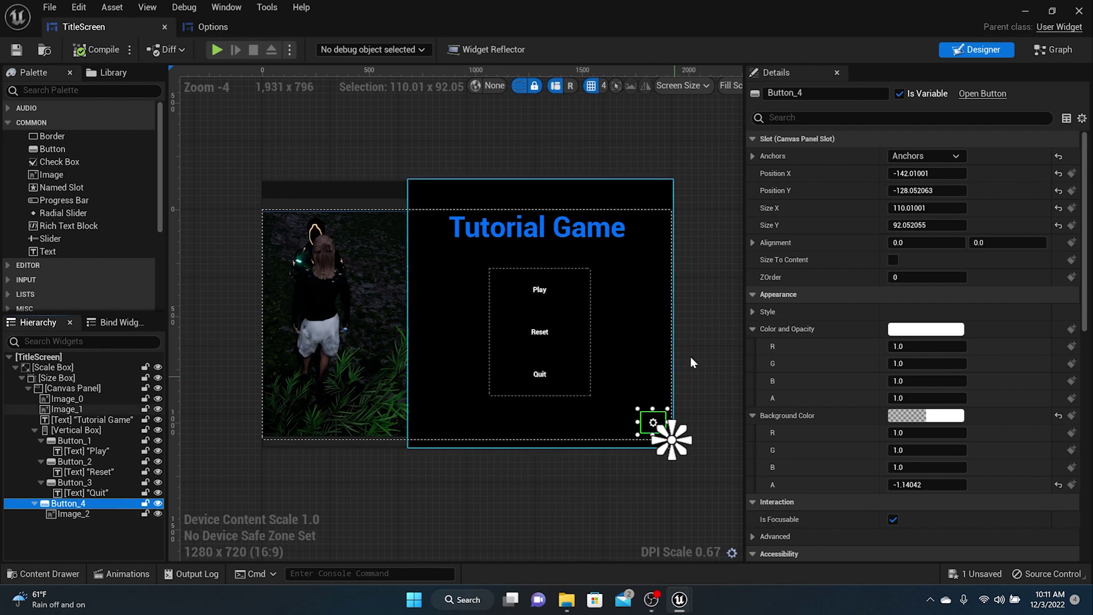
{"action": "scroll", "coordinate": [948, 502], "scroll_direction": "down", "scroll_amount": 10}
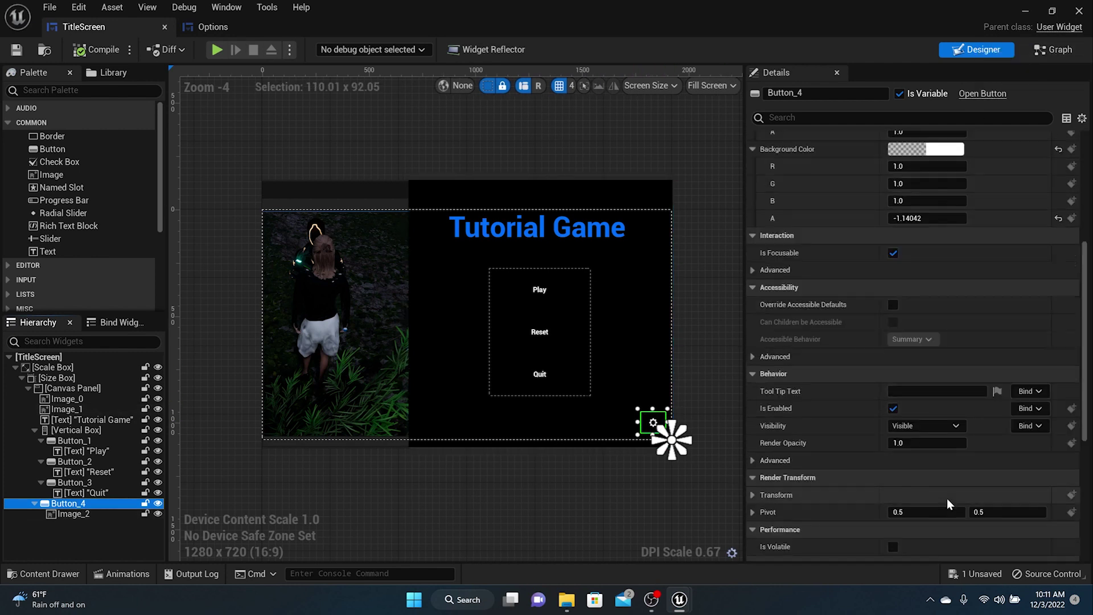
{"action": "left_click", "coordinate": [926, 506]}
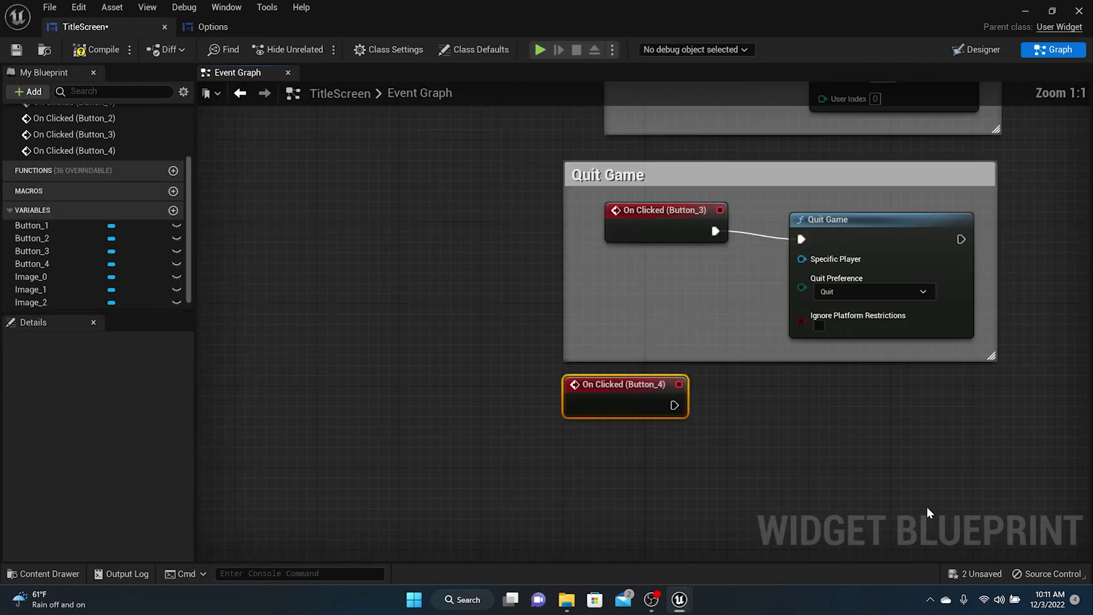
{"action": "left_click_drag", "start_coordinate": [634, 302], "coordinate": [613, 344]}
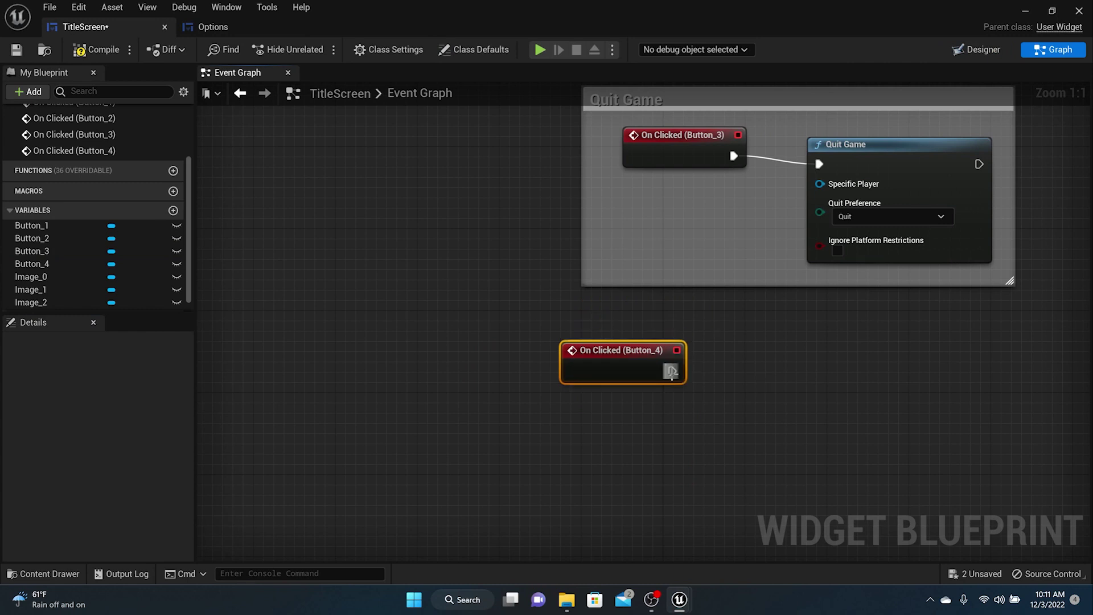
- Add a Remove from Parent node wired from On Clicked (Button_4), leaving room between the two nodes
{"action": "left_click_drag", "start_coordinate": [672, 371], "coordinate": [732, 377]}
{"action": "type", "text": "r"}
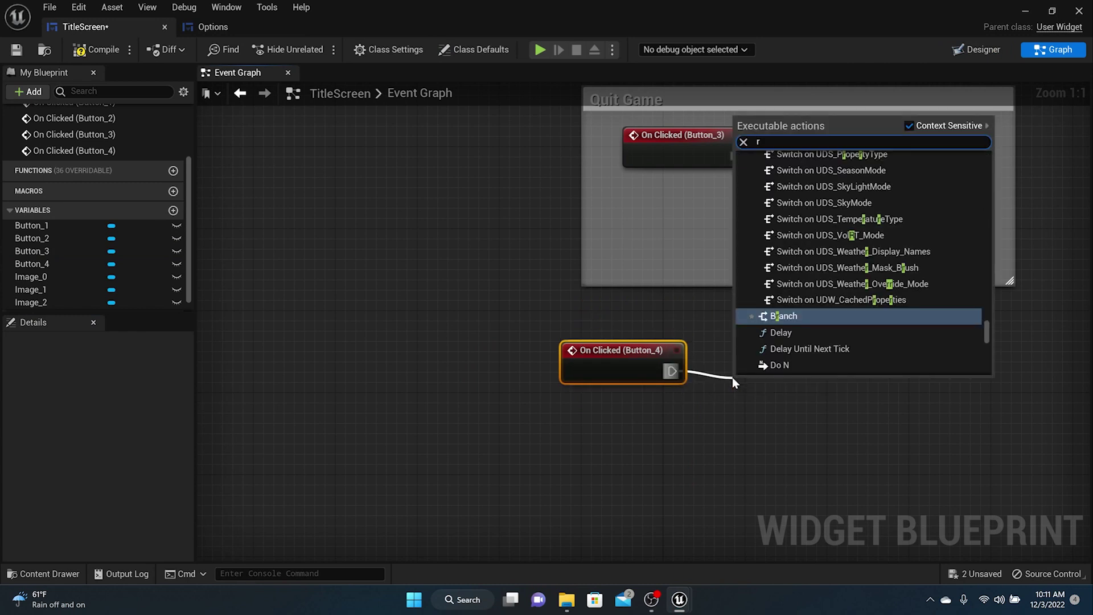
{"action": "type", "text": "emove from"}
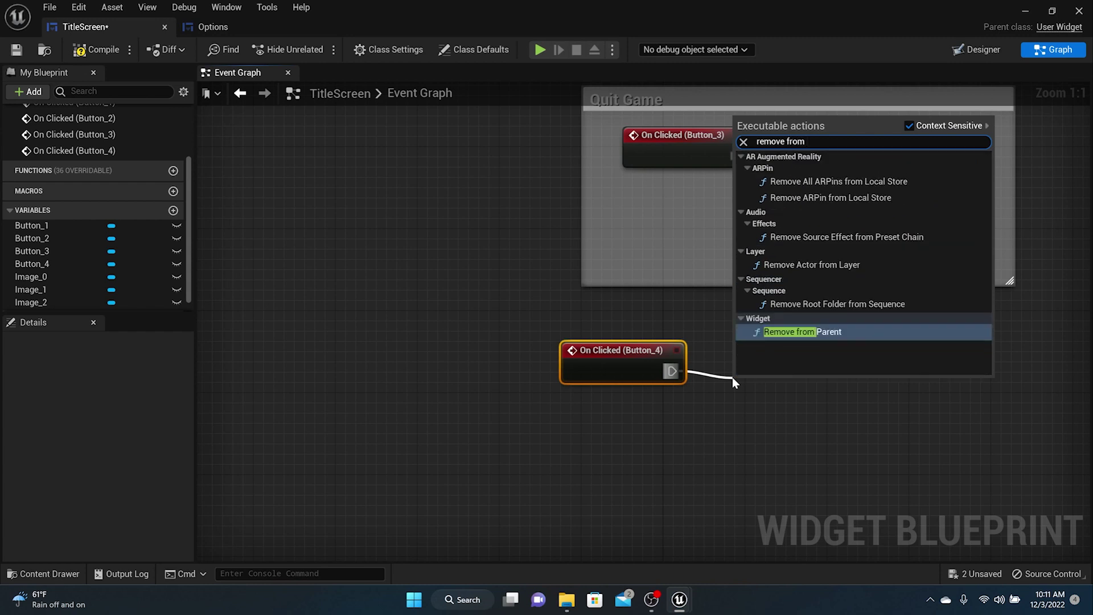
{"action": "key", "text": "Return"}
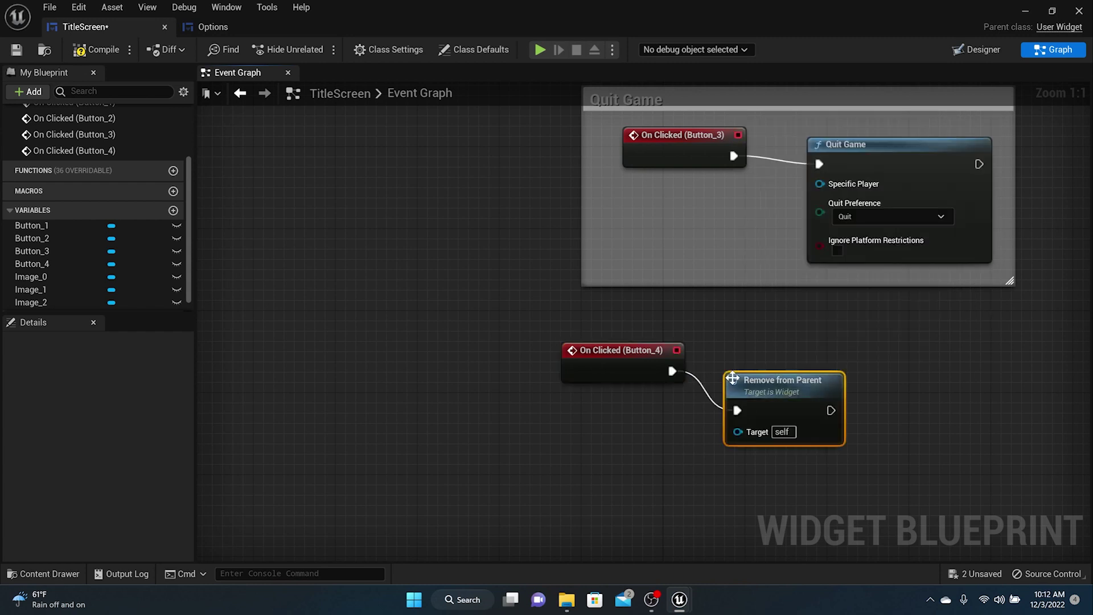
{"action": "left_click_drag", "start_coordinate": [767, 398], "coordinate": [922, 387]}
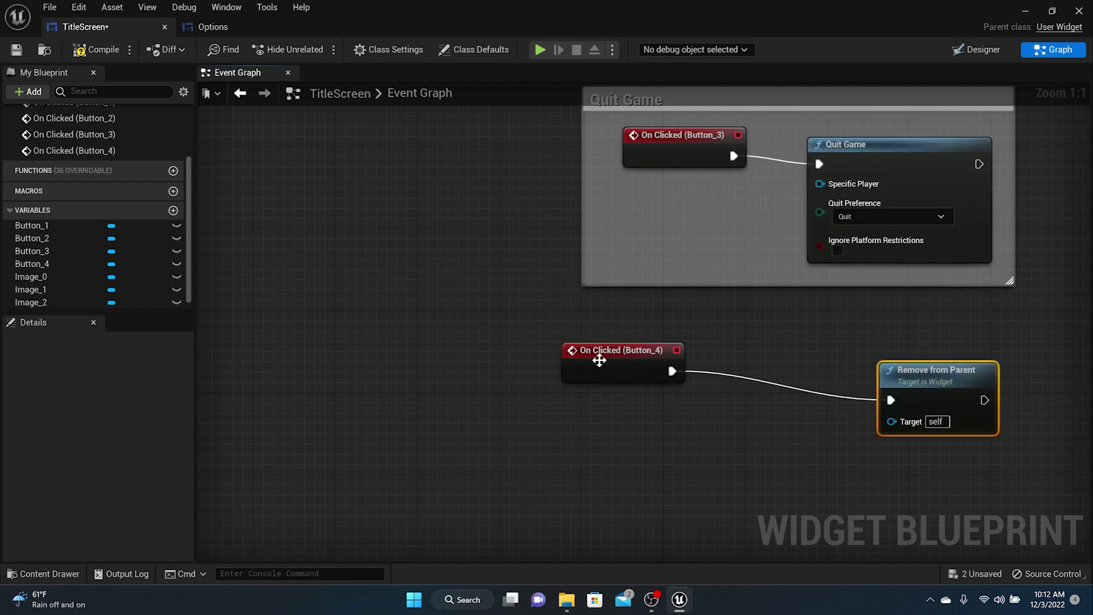
- Insert a Create Widget node between On Clicked (Button_4) and Remove from Parent, with its class set to Options
{"action": "left_click_drag", "start_coordinate": [653, 362], "coordinate": [621, 354]}
{"action": "type", "text": "createw"}
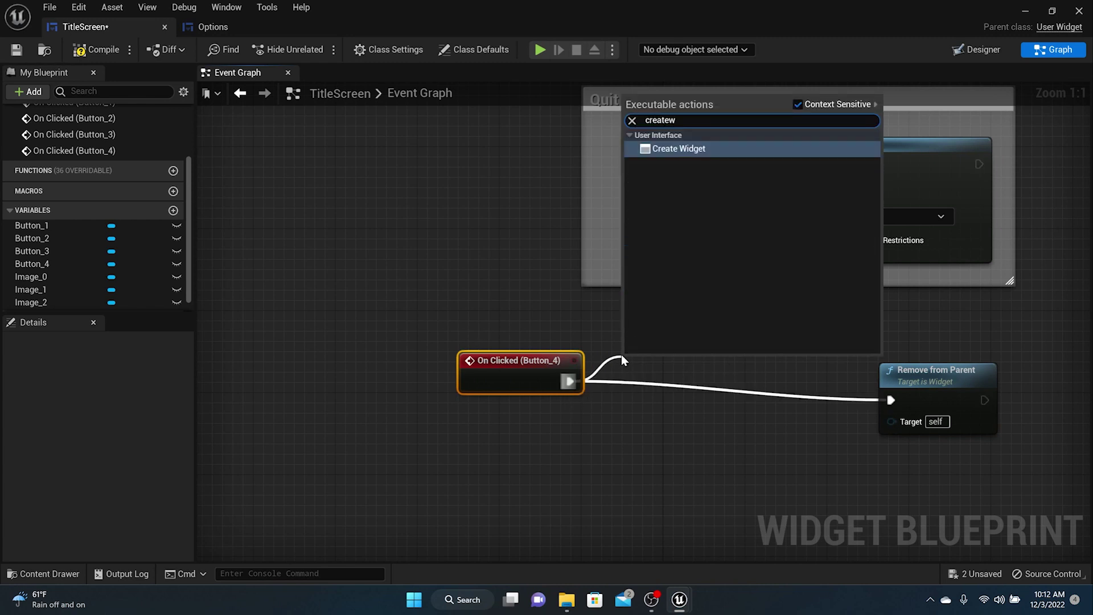
{"action": "key", "text": "Return"}
{"action": "left_click", "coordinate": [664, 412]}
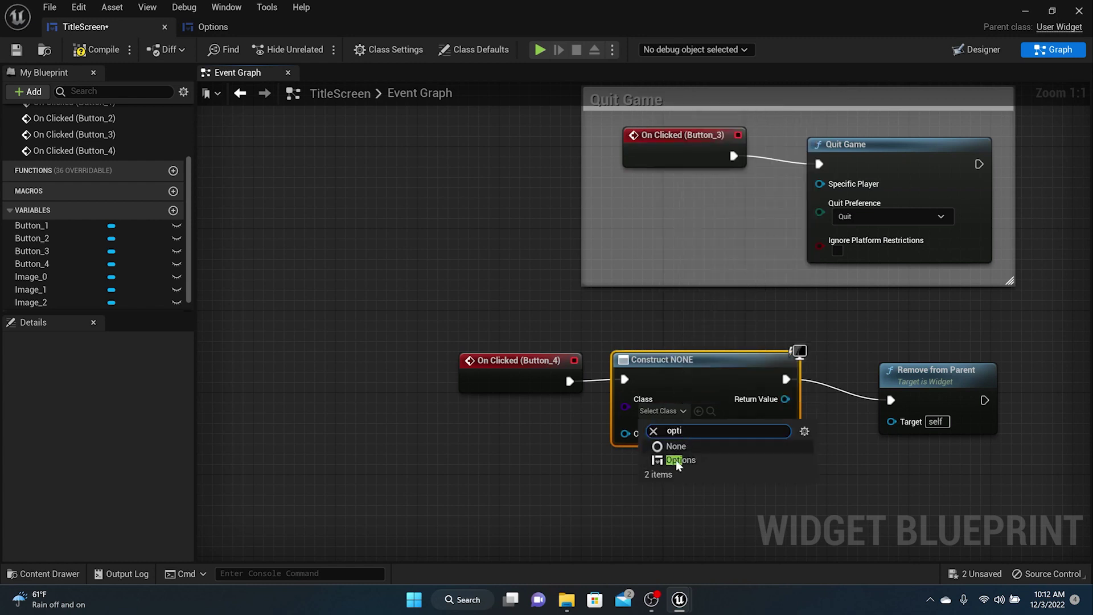
{"action": "left_click", "coordinate": [678, 462]}
- Add an Add to Viewport node targeting the created Options widget, wire it after Remove from Parent, align the nodes and compile
{"action": "right_click_drag", "start_coordinate": [841, 416], "coordinate": [621, 396]}
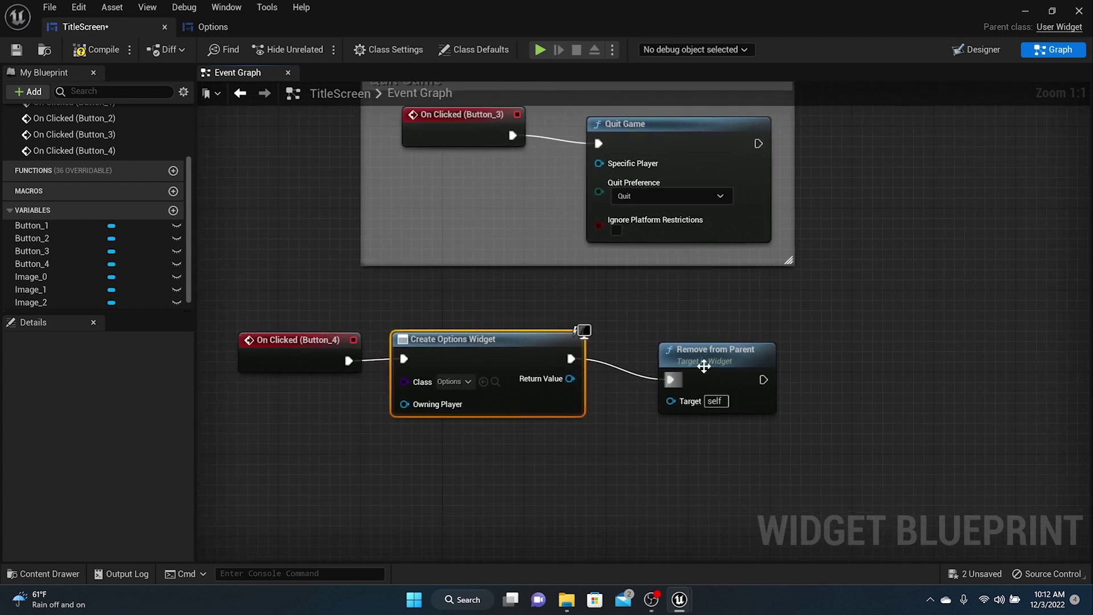
{"action": "mouse_move", "coordinate": [701, 361]}
{"action": "left_mouse_down"}
{"action": "mouse_move", "coordinate": [702, 336]}
{"action": "mouse_move", "coordinate": [702, 349]}
{"action": "left_mouse_up"}
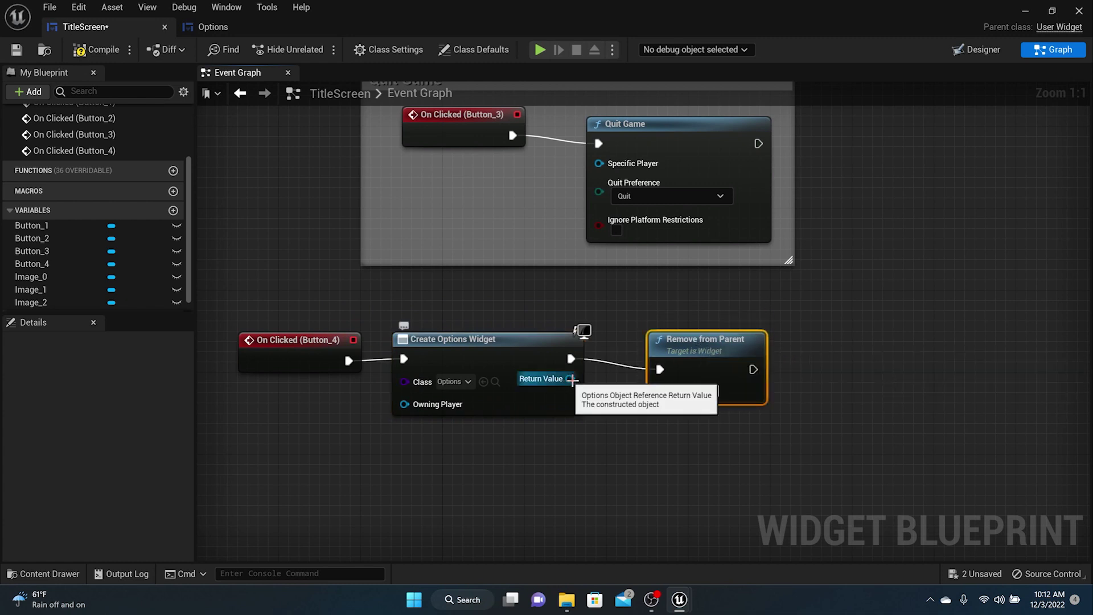
{"action": "left_click_drag", "start_coordinate": [570, 379], "coordinate": [821, 402]}
{"action": "type", "text": "addtov"}
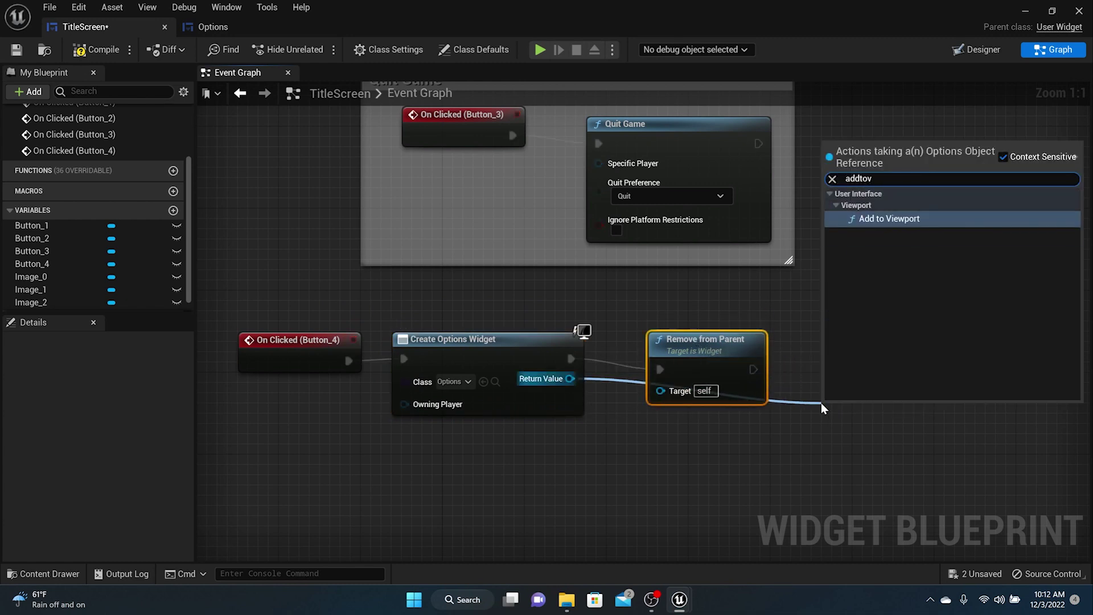
{"action": "key", "text": "Return"}
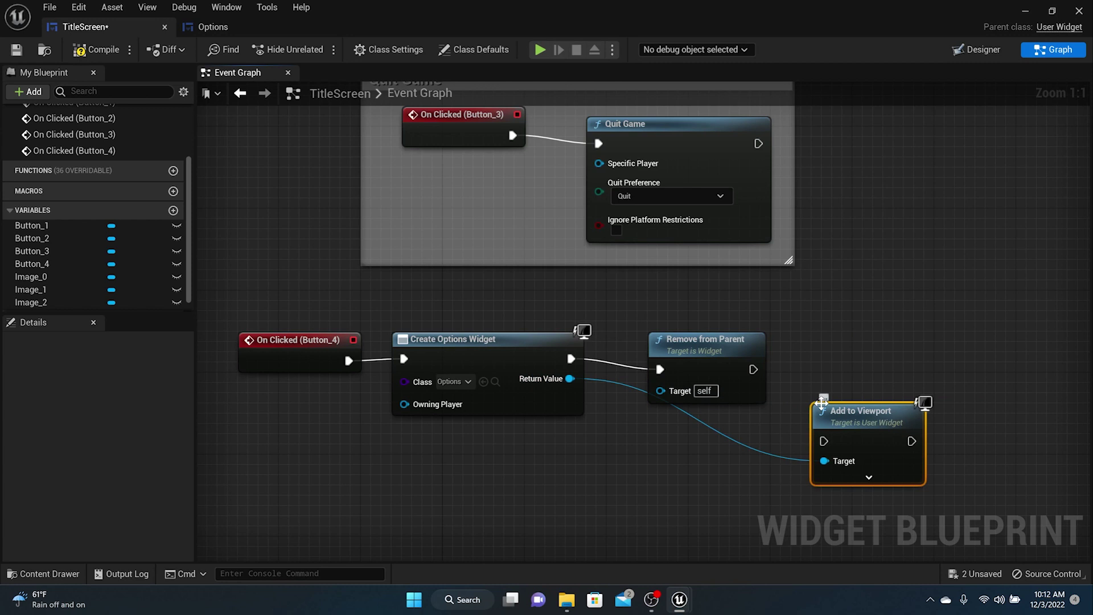
{"action": "left_click_drag", "start_coordinate": [821, 402], "coordinate": [826, 343]}
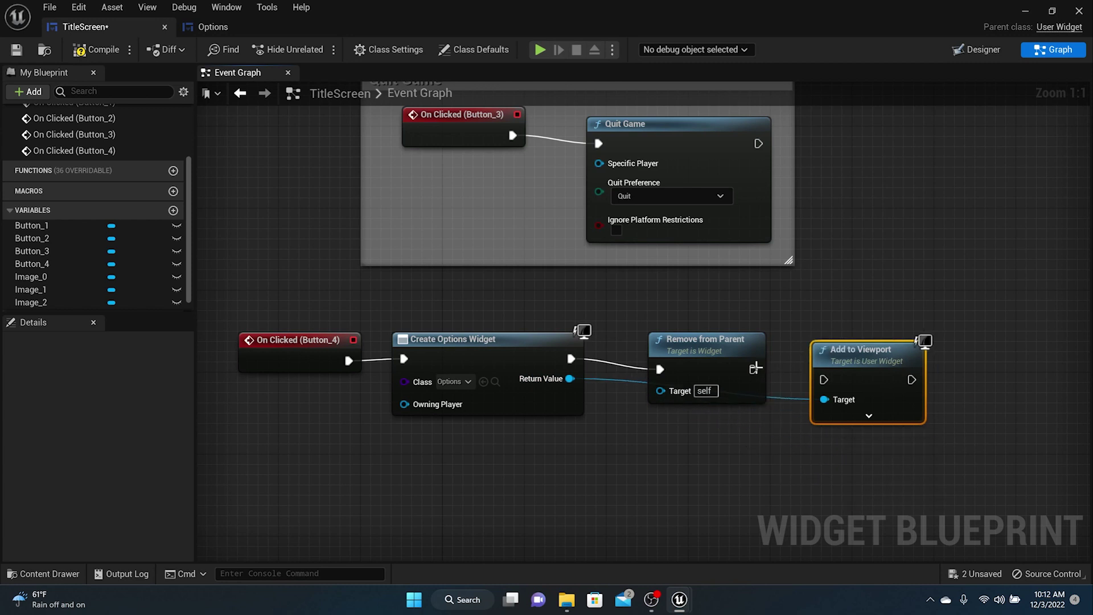
{"action": "left_click_drag", "start_coordinate": [753, 370], "coordinate": [853, 353]}
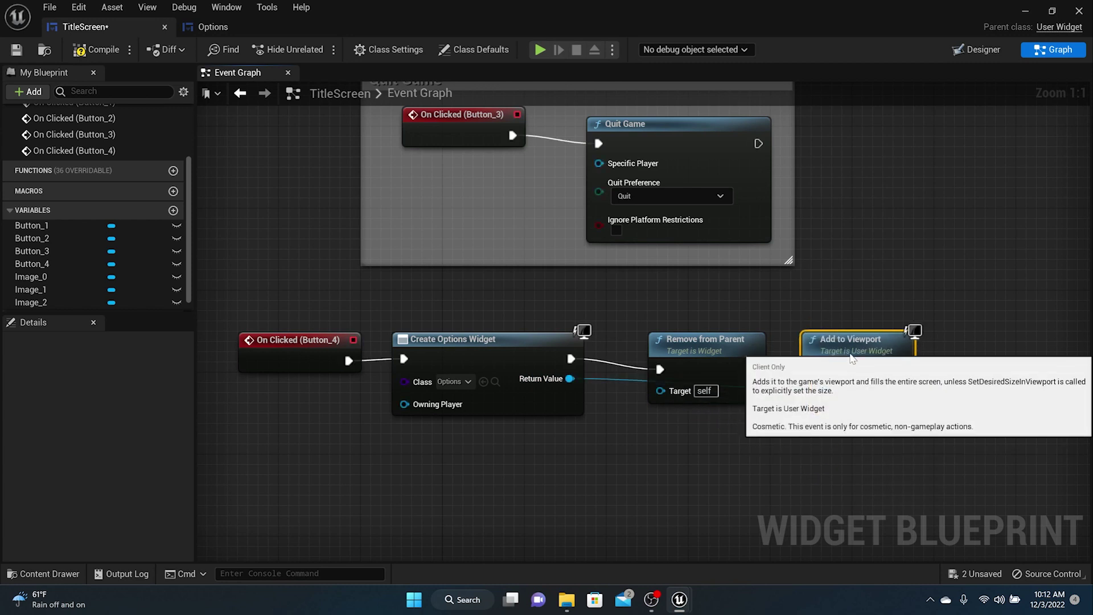
{"action": "left_click_drag", "start_coordinate": [709, 350], "coordinate": [703, 334]}
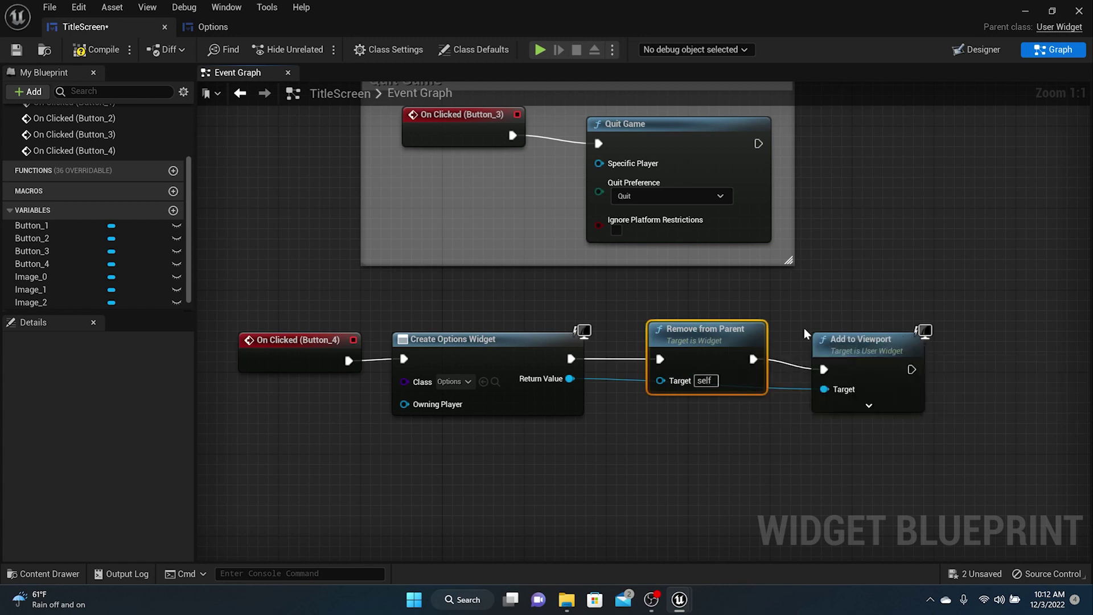
{"action": "left_click", "coordinate": [97, 50]}
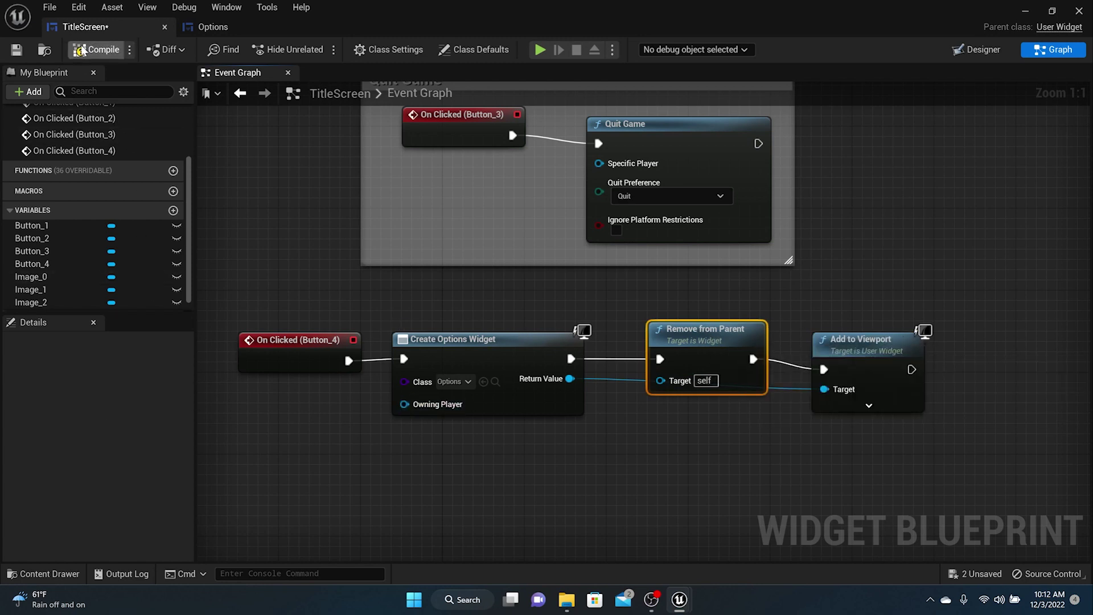
- Wrap the Button_4 nodes in a comment titled Options, line it up beneath the Quit Game comment, and compile and save
{"action": "left_click_drag", "start_coordinate": [253, 303], "coordinate": [1007, 512]}
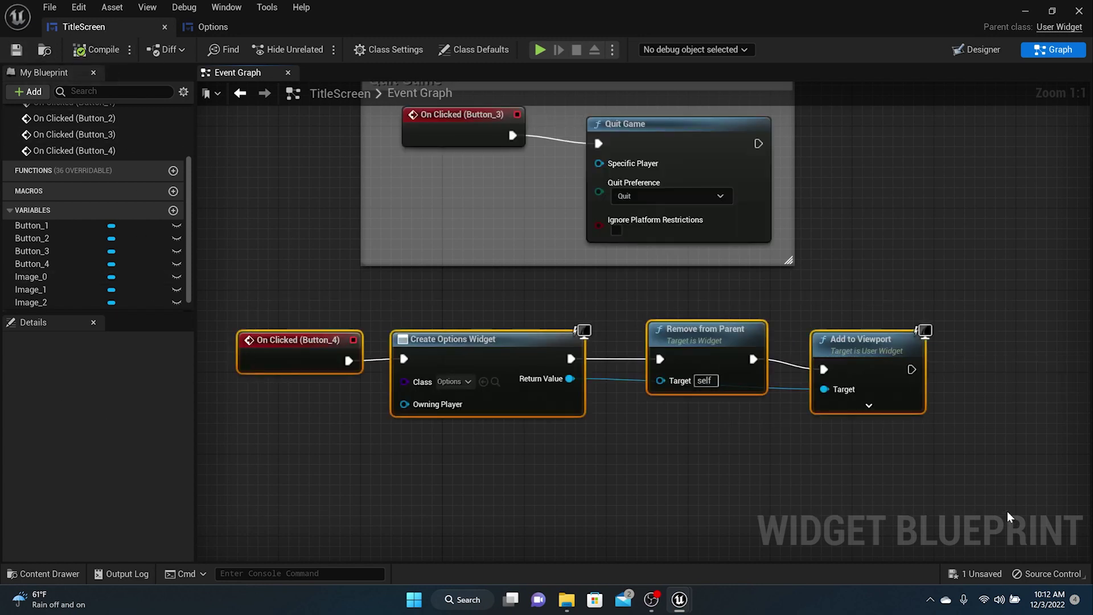
{"action": "type", "text": "cOpt"}
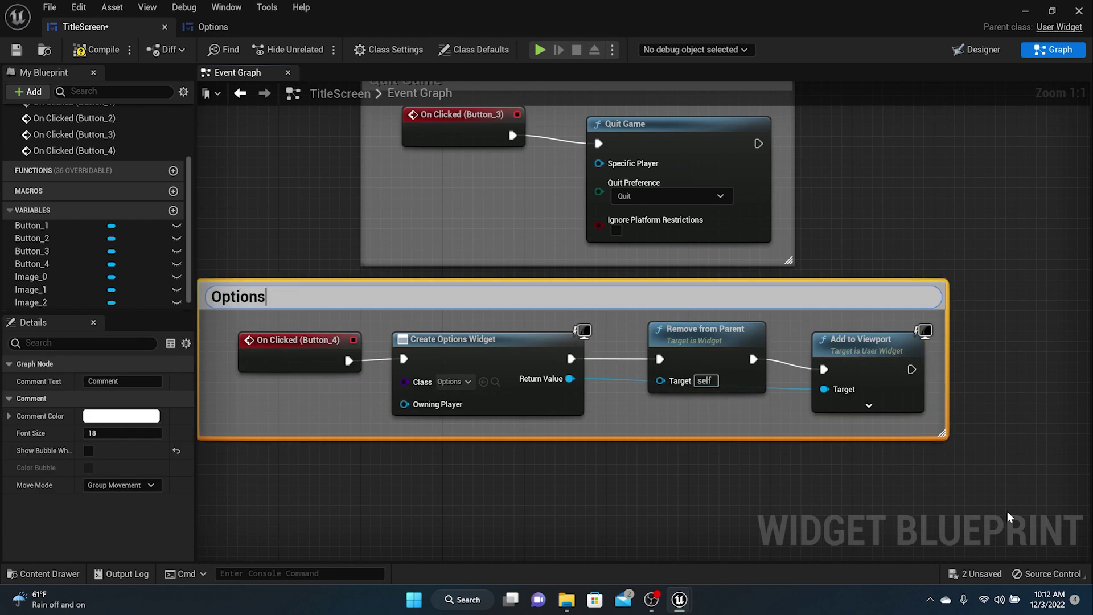
{"action": "key", "text": "Return"}
{"action": "left_click_drag", "start_coordinate": [501, 282], "coordinate": [611, 280]}
{"action": "left_click_drag", "start_coordinate": [549, 308], "coordinate": [726, 308]}
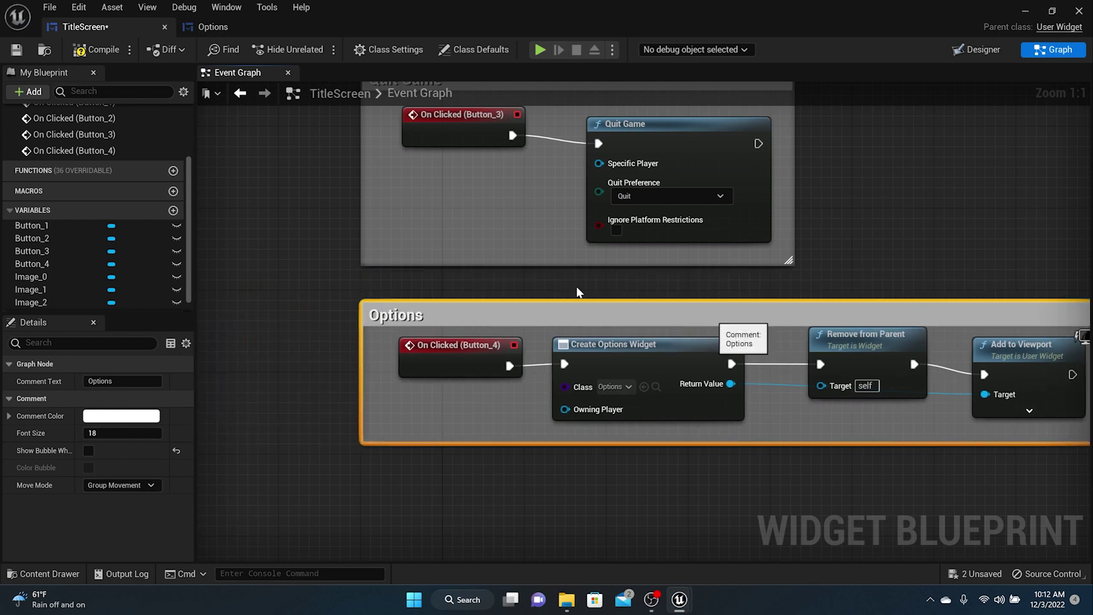
{"action": "left_click", "coordinate": [103, 50]}
{"action": "left_click", "coordinate": [16, 49]}
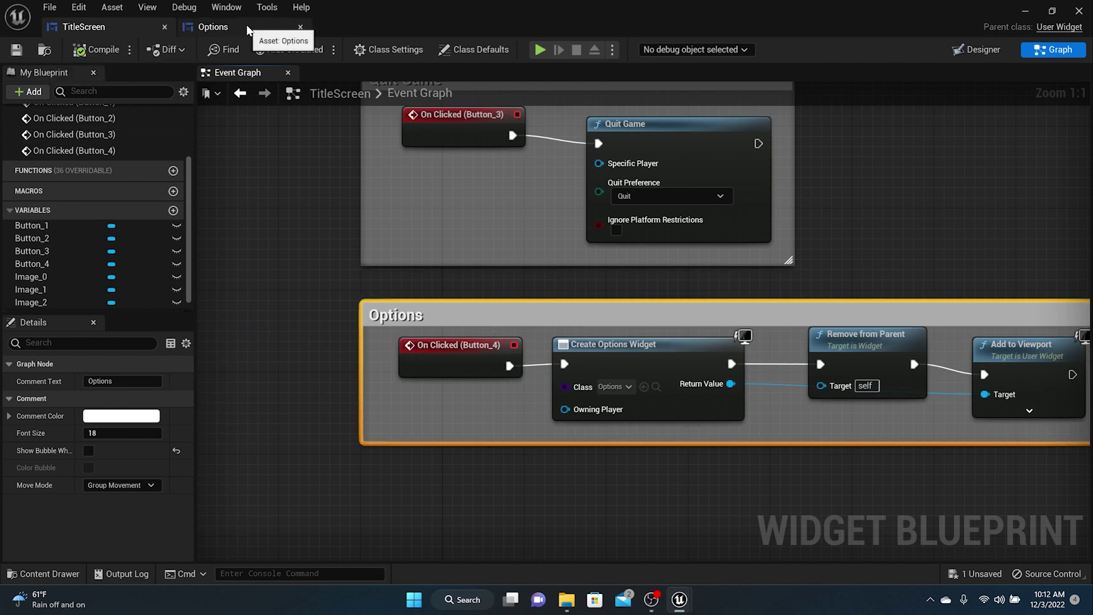
- Close the TitleScreen widget editor and return to the Options widget's designer
{"action": "left_click", "coordinate": [215, 26]}
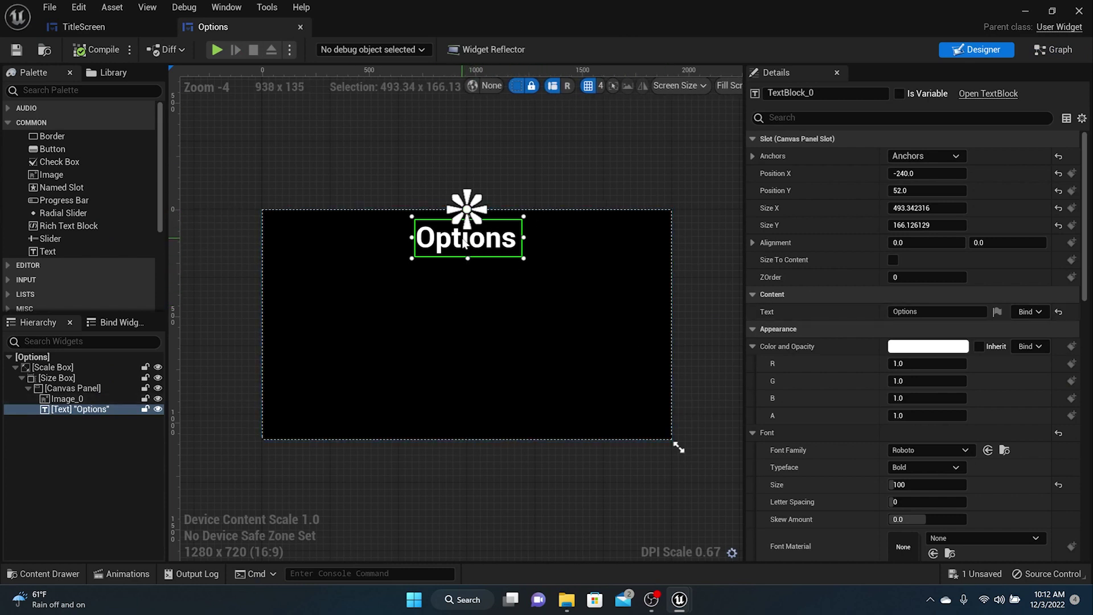
{"action": "left_click", "coordinate": [170, 27]}
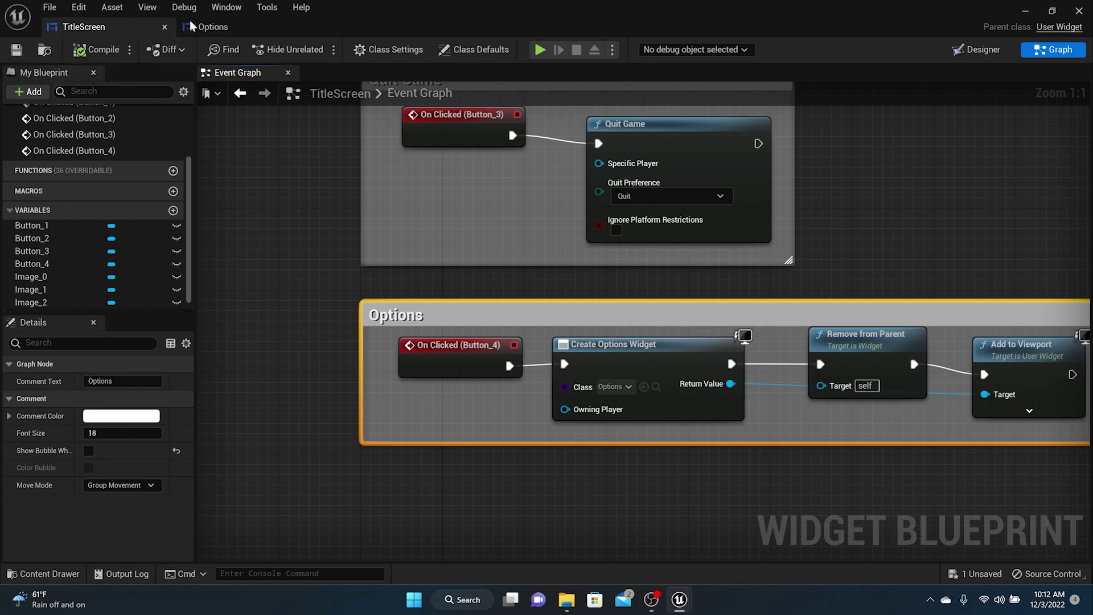
{"action": "left_click", "coordinate": [164, 27]}
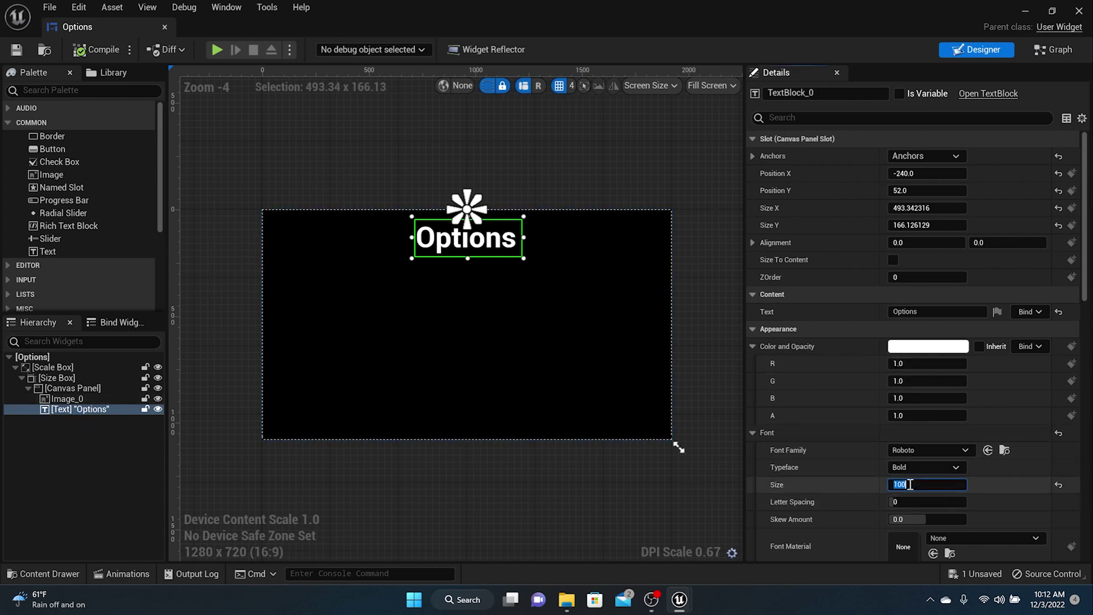
- Set the Options title's font size to 75 and shrink its text box to about 353 × 134 around the text
{"action": "type", "text": "5"}
{"action": "key", "text": "Return"}
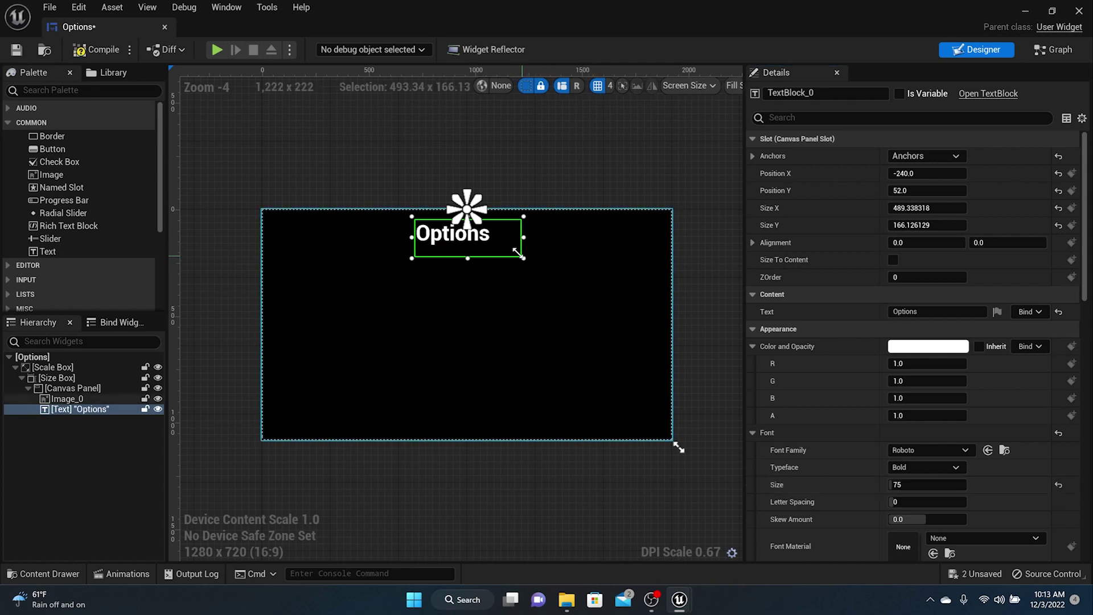
{"action": "left_click_drag", "start_coordinate": [524, 258], "coordinate": [483, 241]}
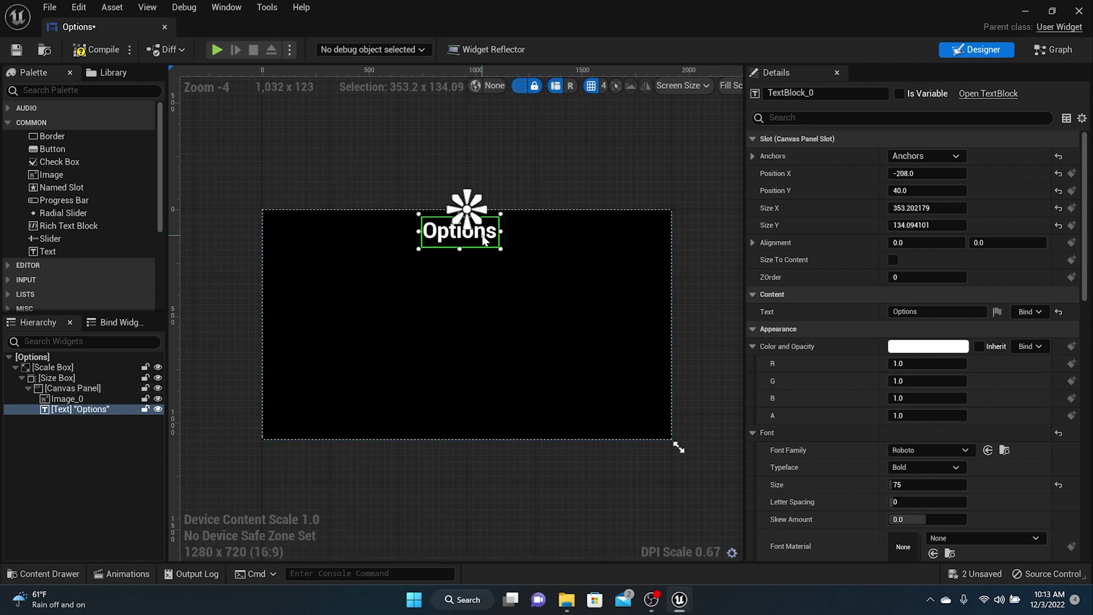
- Save the Options widget and all other unsaved assets, and cancel the pending autosave
{"action": "left_click", "coordinate": [18, 56]}
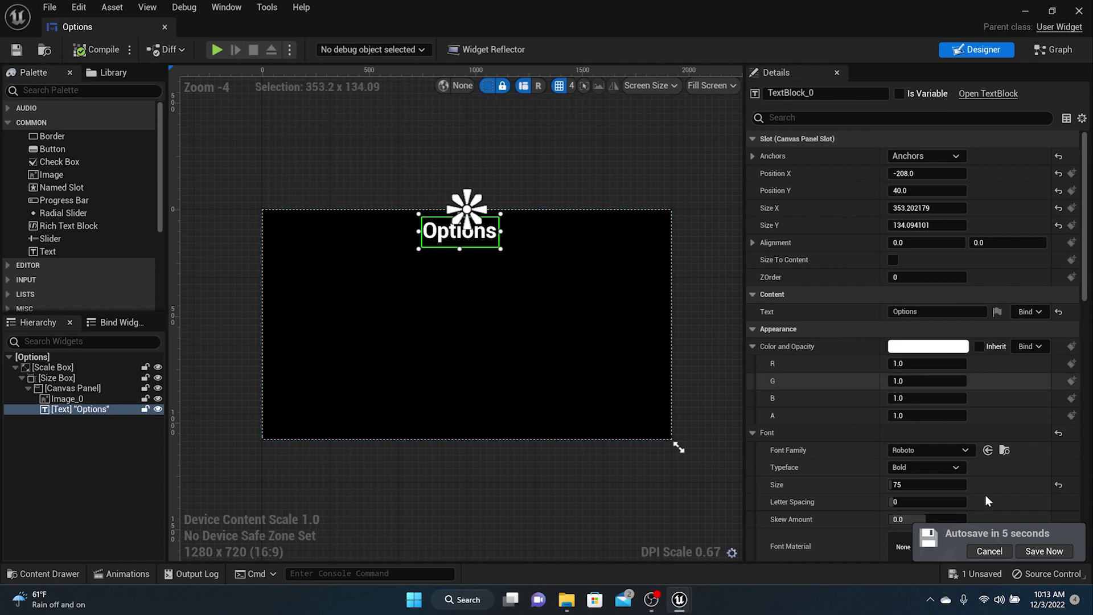
{"action": "left_click", "coordinate": [57, 6]}
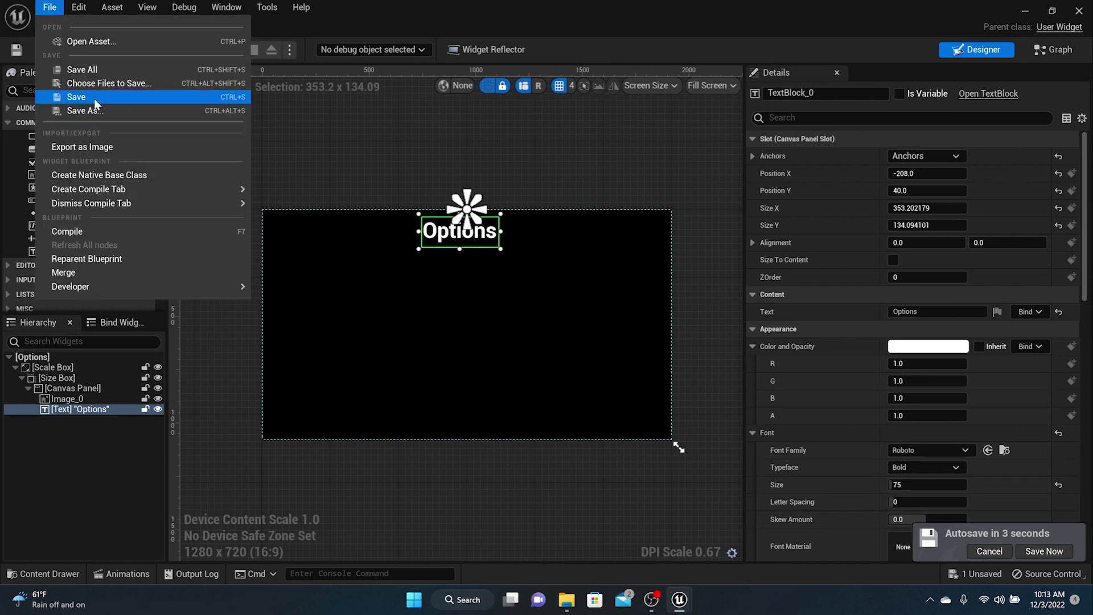
{"action": "left_click", "coordinate": [98, 72]}
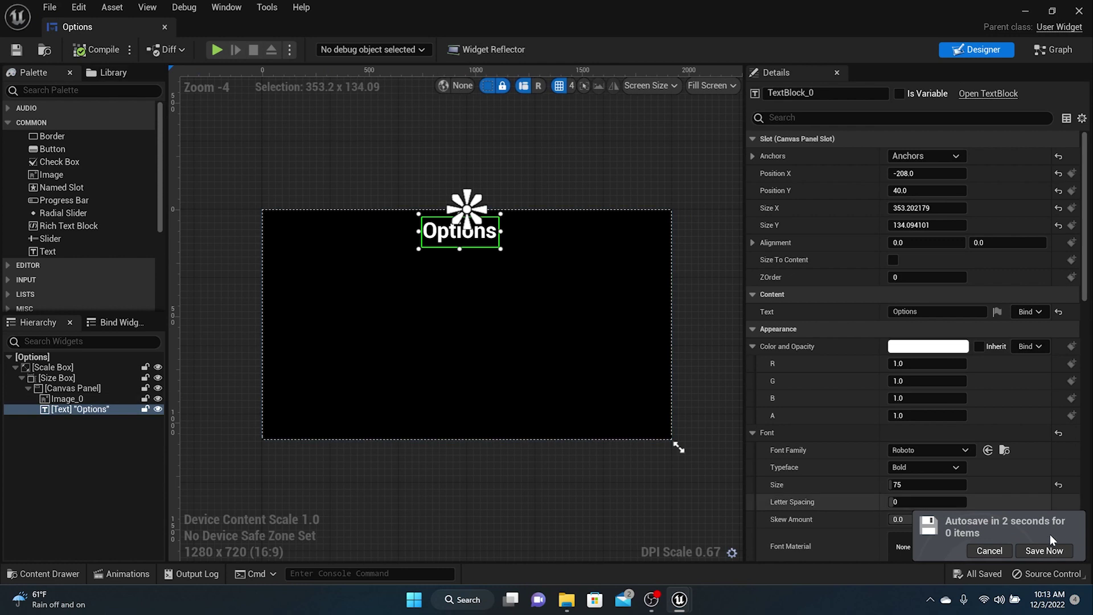
{"action": "left_click", "coordinate": [986, 551]}
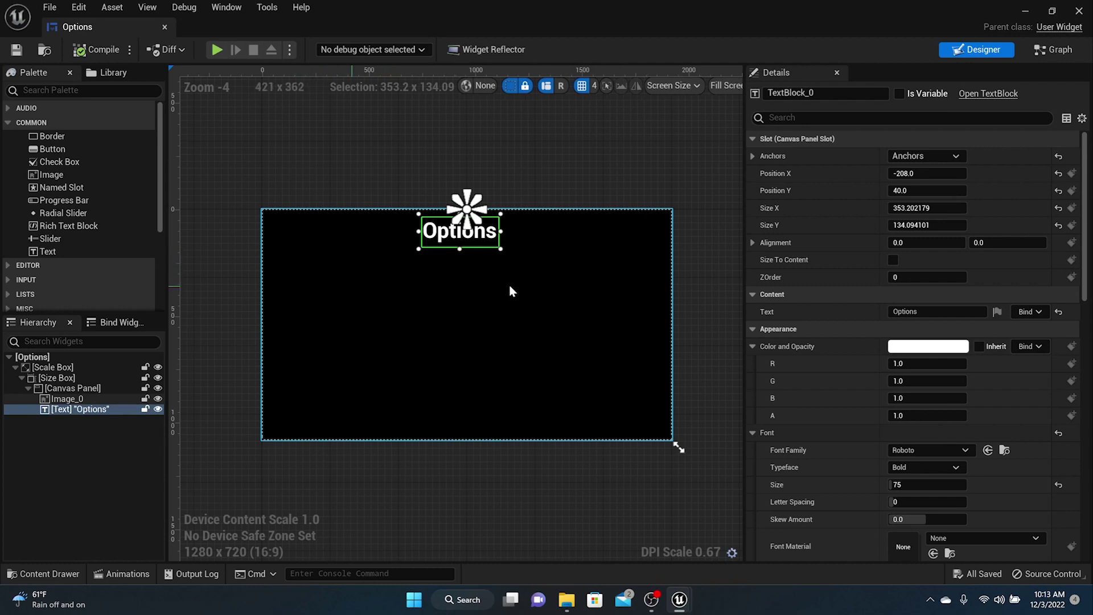
- Add a Horizontal Box about 1435 × 124 to the canvas below the Options title
{"action": "left_click", "coordinate": [44, 93]}
{"action": "type", "text": "hor"}
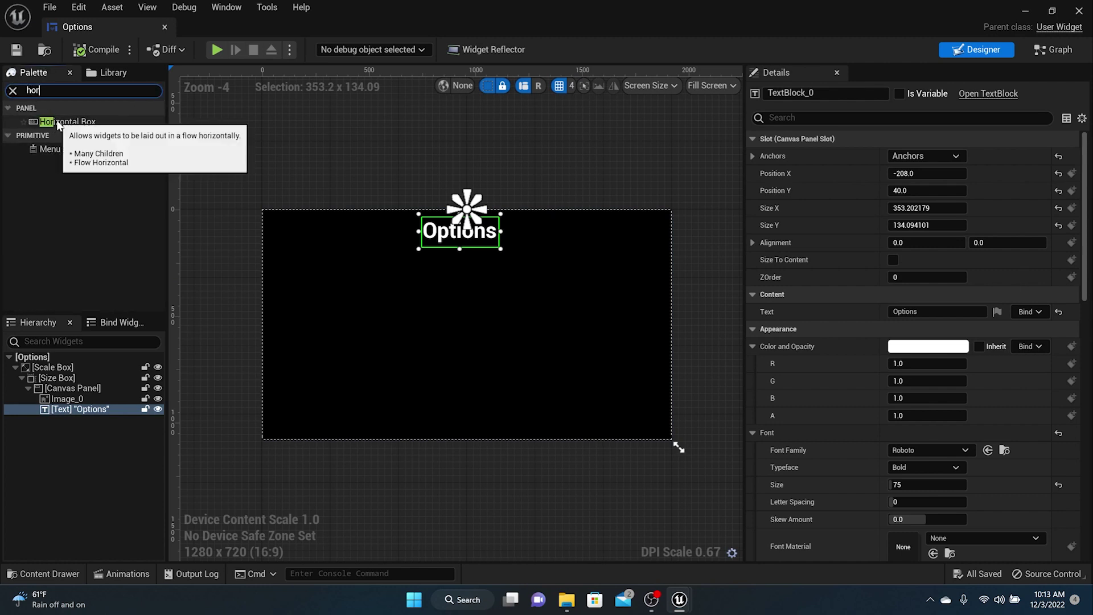
{"action": "left_click_drag", "start_coordinate": [73, 122], "coordinate": [627, 260]}
{"action": "mouse_move", "coordinate": [472, 273]}
{"action": "left_mouse_down"}
{"action": "mouse_move", "coordinate": [470, 254]}
{"action": "mouse_move", "coordinate": [489, 281]}
{"action": "left_mouse_up"}
- Anchor the Horizontal Box to the canvas center and widen it on both sides to about 1746
{"action": "left_click", "coordinate": [925, 155]}
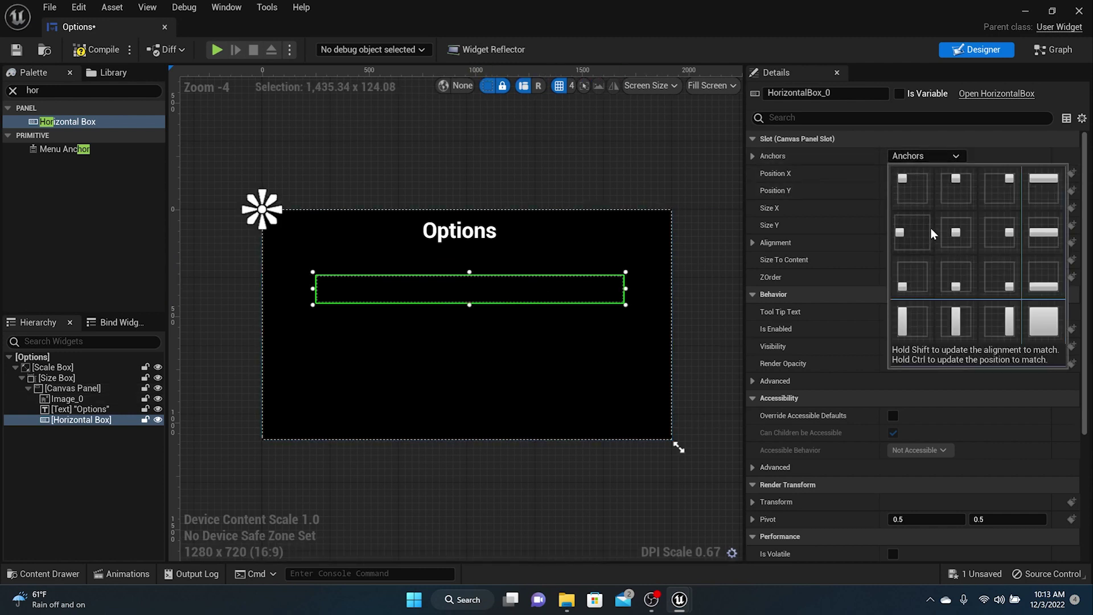
{"action": "left_click", "coordinate": [953, 232]}
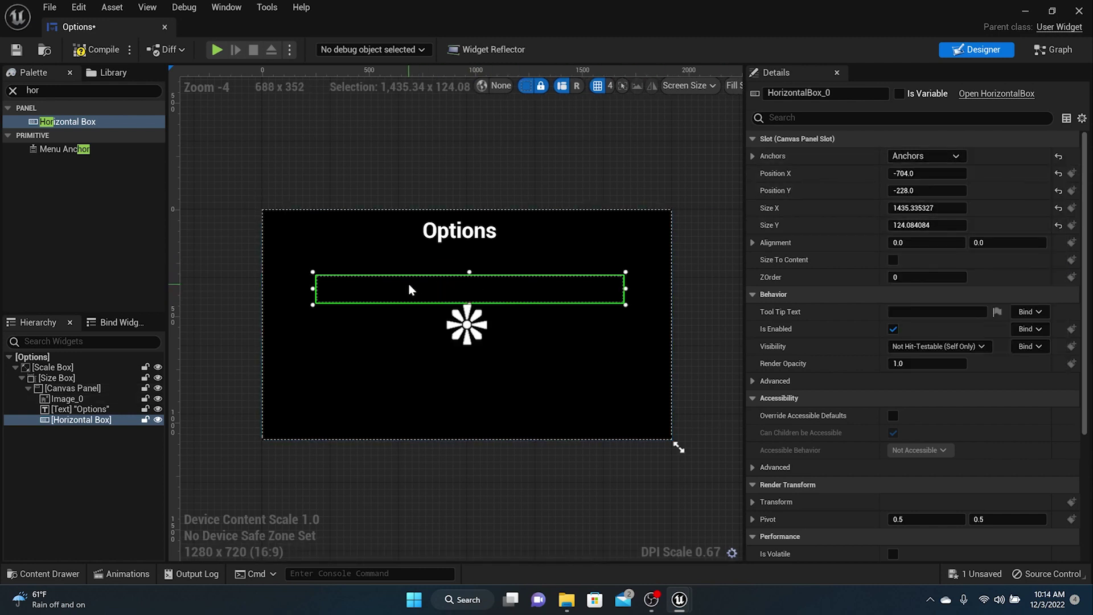
{"action": "left_click_drag", "start_coordinate": [625, 289], "coordinate": [655, 290]}
{"action": "left_click_drag", "start_coordinate": [311, 289], "coordinate": [277, 291]}
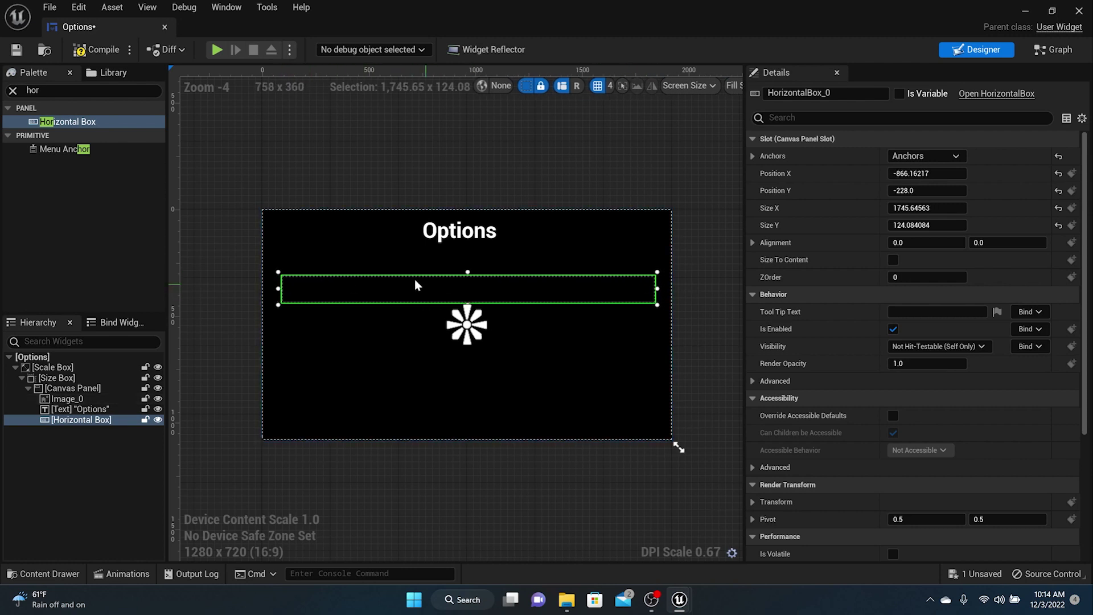
- Add a Text widget to the canvas at 132, 192, above the left end of the Horizontal Box
{"action": "left_click", "coordinate": [12, 91]}
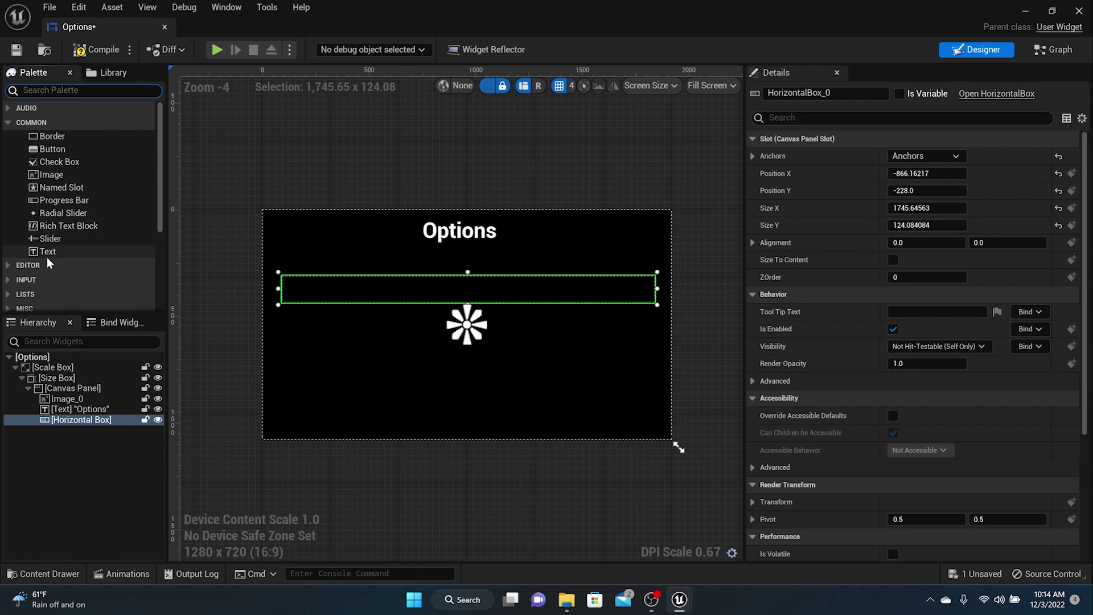
{"action": "left_click_drag", "start_coordinate": [47, 257], "coordinate": [293, 257]}
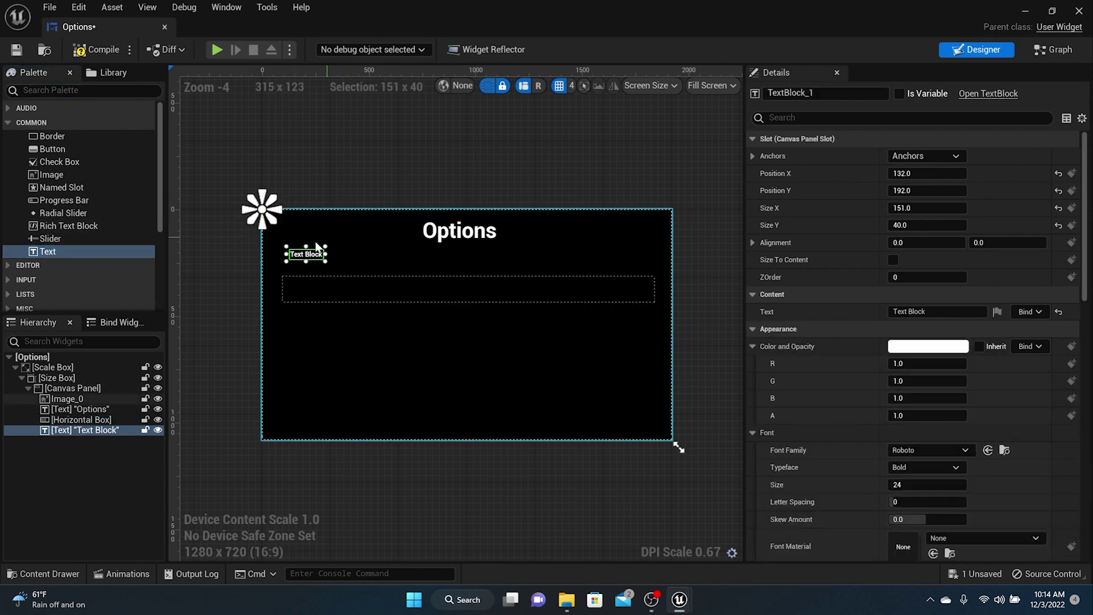
{"action": "scroll", "coordinate": [293, 230], "scroll_direction": "up", "scroll_amount": 7}
{"action": "scroll", "coordinate": [292, 230], "scroll_direction": "down", "scroll_amount": 4}
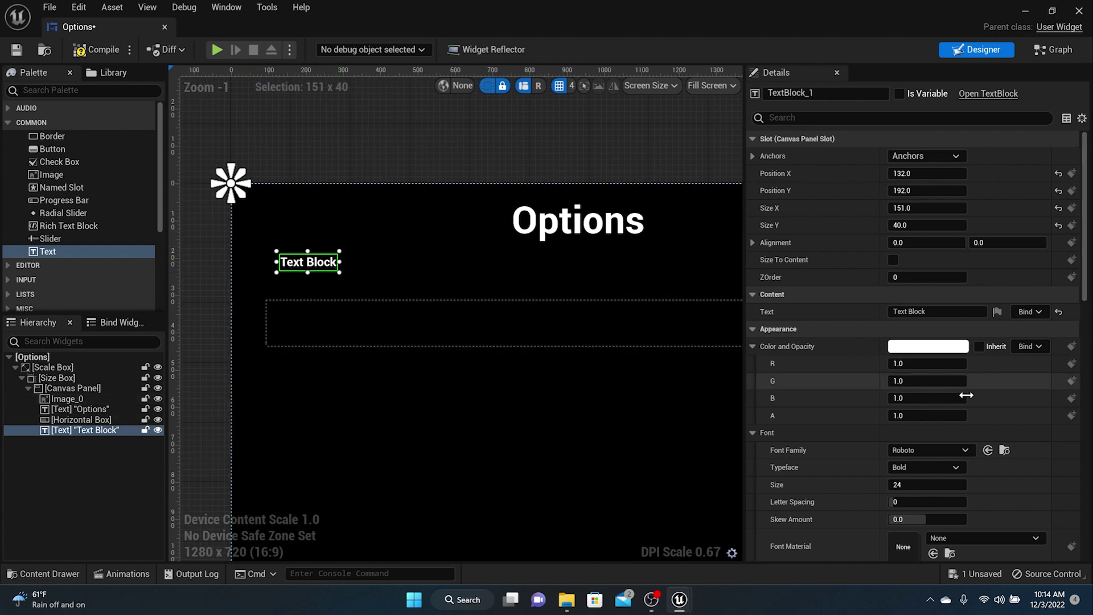
- Set the new text's font size to 50 and its content to "Screen Resolution", enlarging its box to about 566 × 85
{"action": "left_click", "coordinate": [918, 484]}
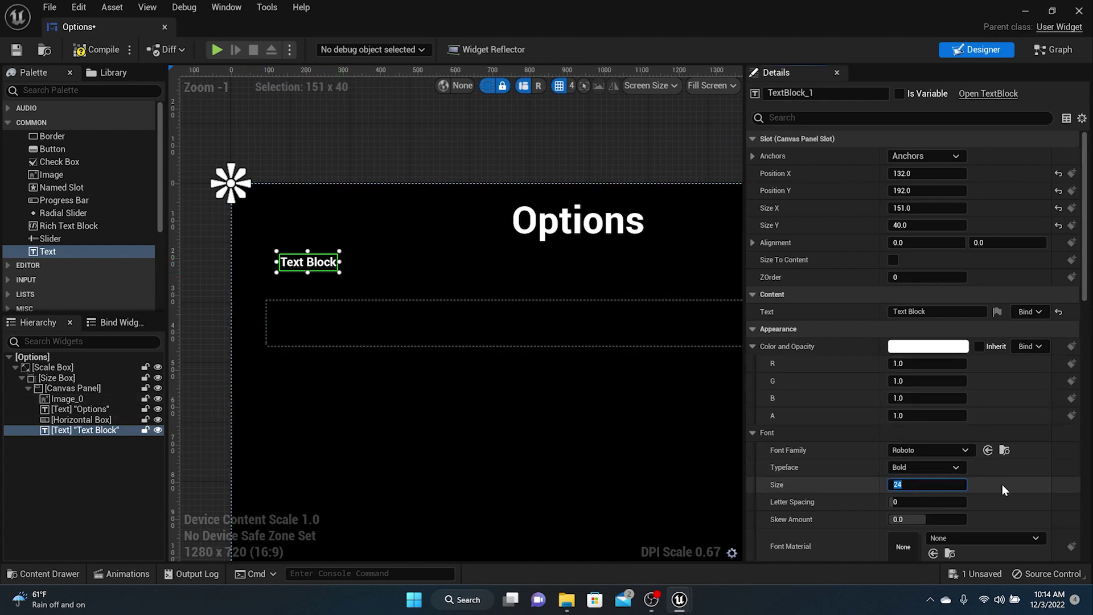
{"action": "type", "text": "50"}
{"action": "key", "text": "Return"}
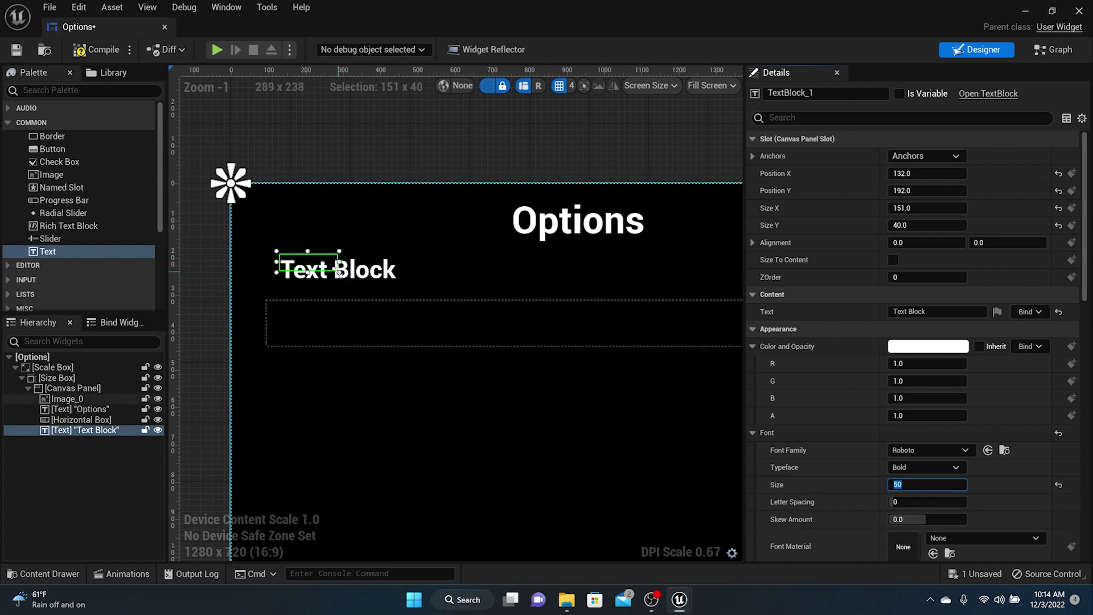
{"action": "left_click_drag", "start_coordinate": [341, 275], "coordinate": [409, 288]}
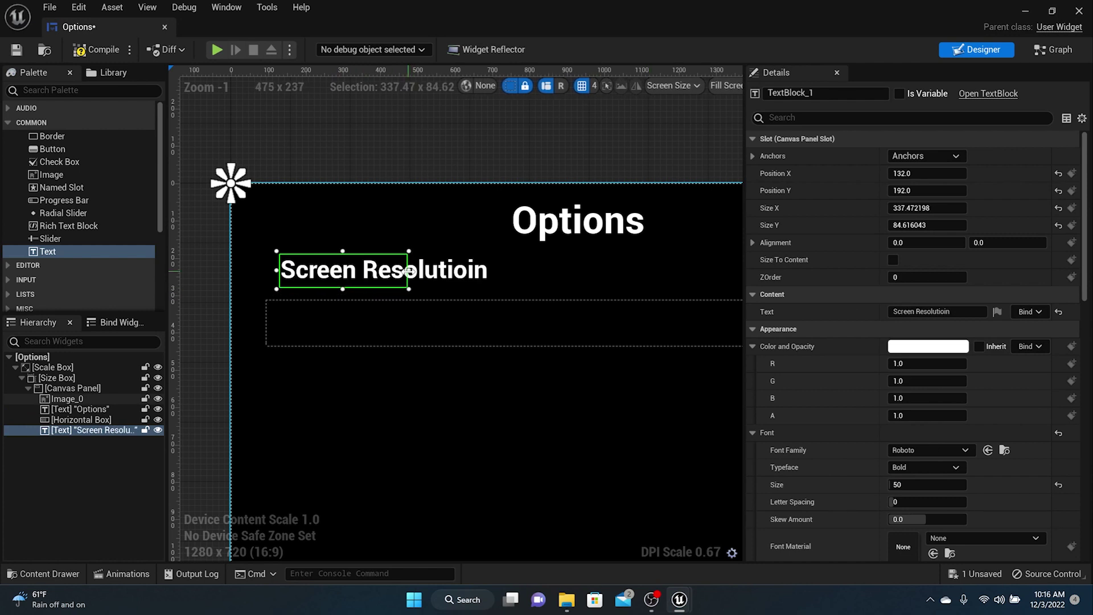
{"action": "left_click_drag", "start_coordinate": [407, 270], "coordinate": [494, 271]}
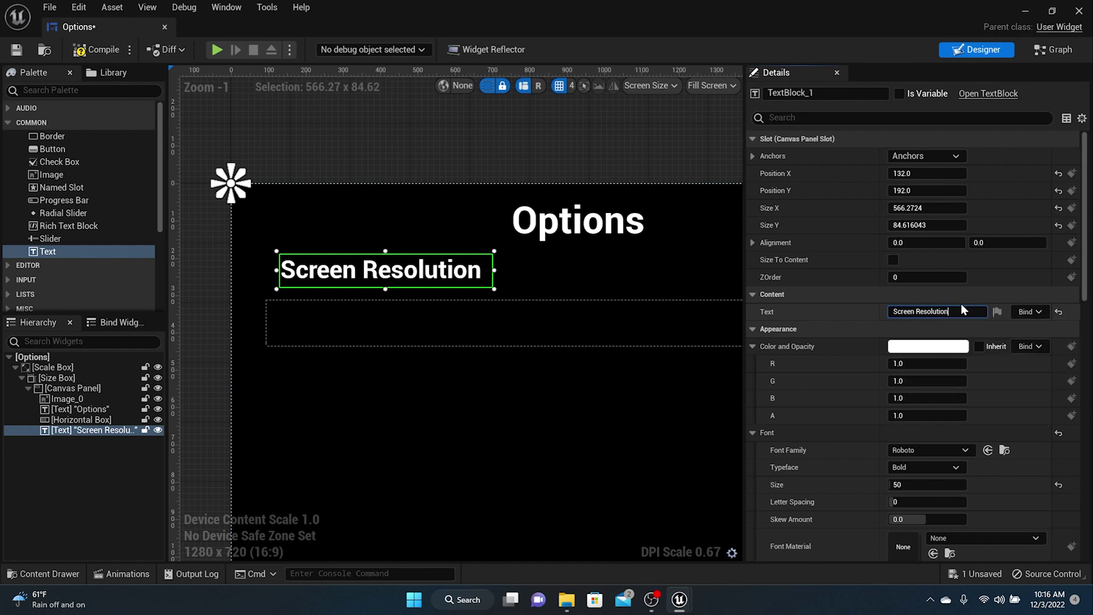
- Add four Button widgets inside the Horizontal Box
{"action": "left_click", "coordinate": [384, 316]}
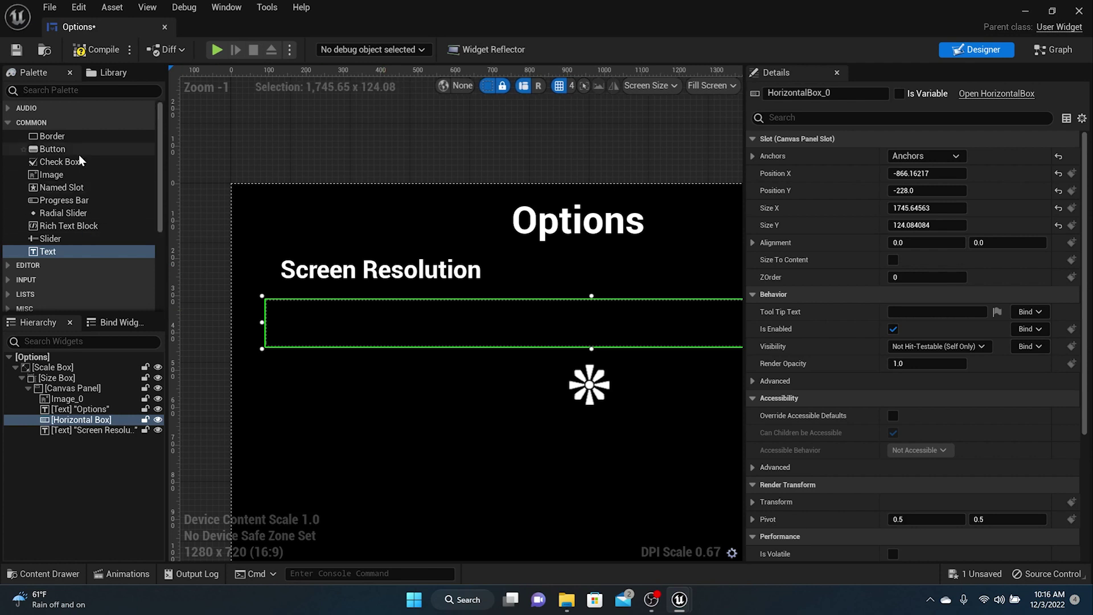
{"action": "scroll", "coordinate": [464, 269], "scroll_direction": "down", "scroll_amount": 2}
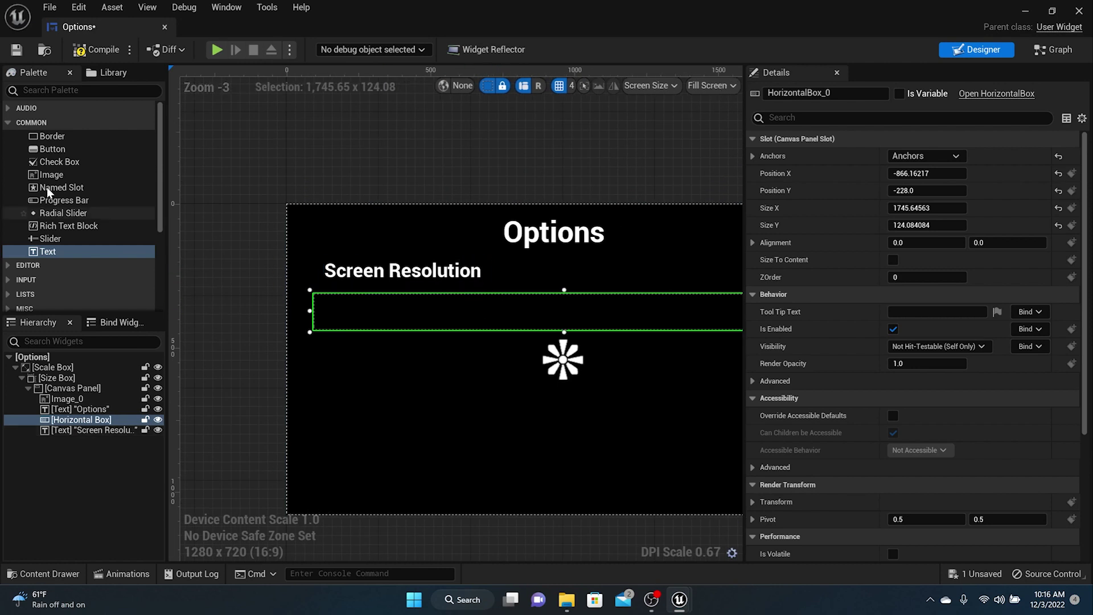
{"action": "left_click_drag", "start_coordinate": [52, 149], "coordinate": [371, 314]}
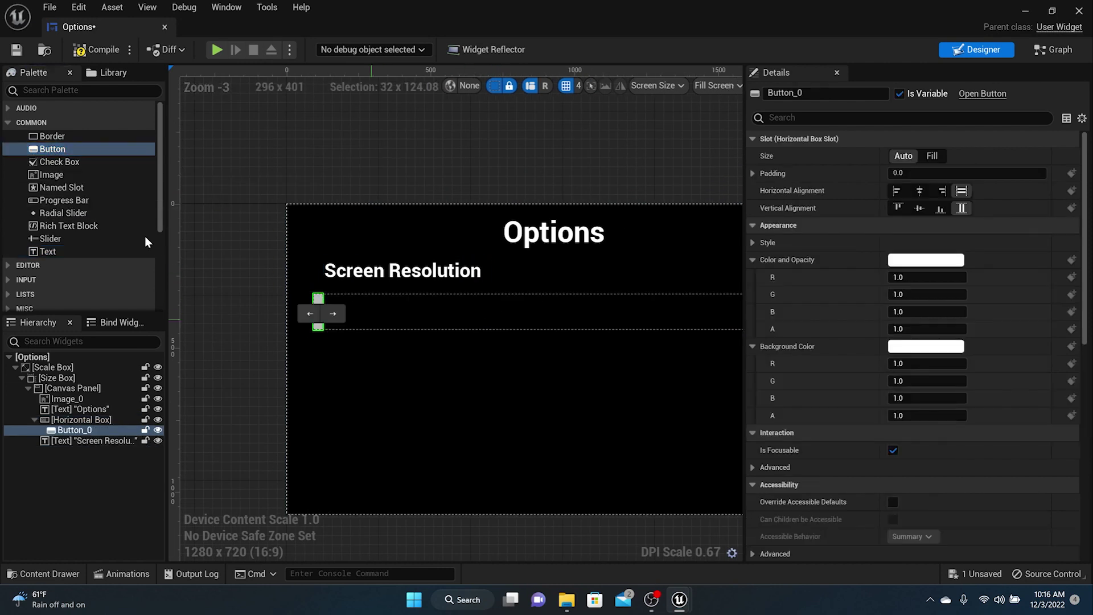
{"action": "left_click_drag", "start_coordinate": [78, 153], "coordinate": [368, 315]}
{"action": "left_click_drag", "start_coordinate": [56, 150], "coordinate": [413, 308]}
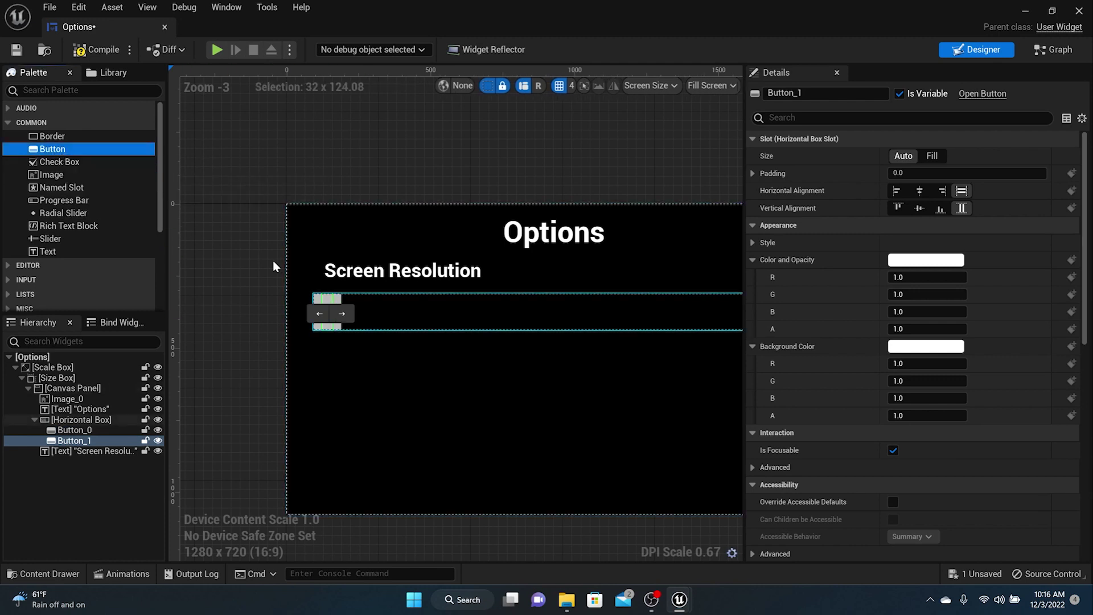
{"action": "left_click_drag", "start_coordinate": [67, 150], "coordinate": [419, 319]}
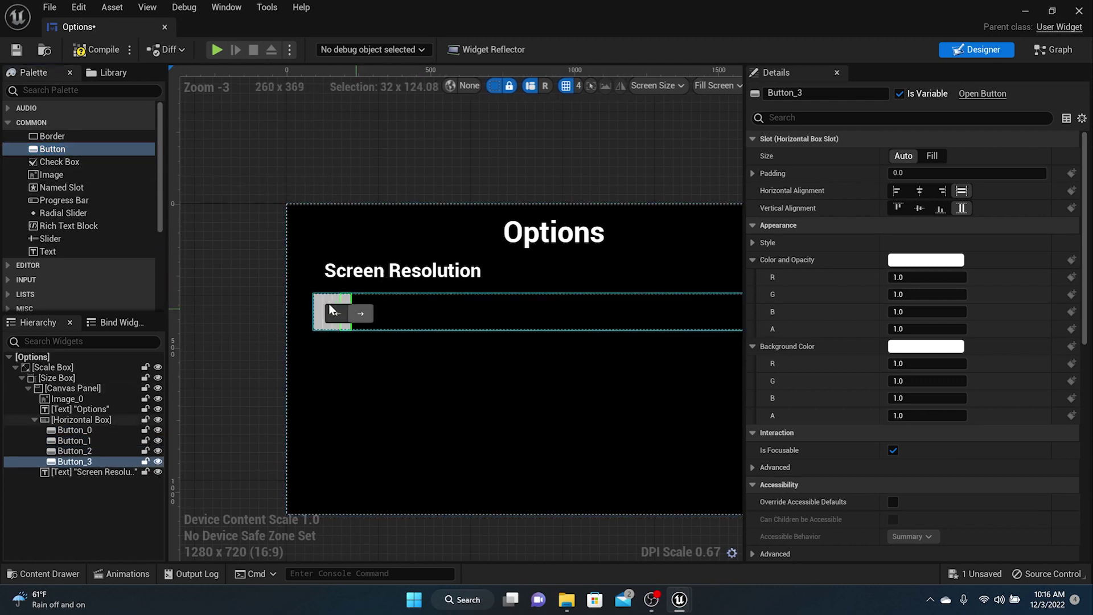
- Set the slot size of all four buttons in the Horizontal Box to Fill
{"action": "left_click", "coordinate": [317, 308]}
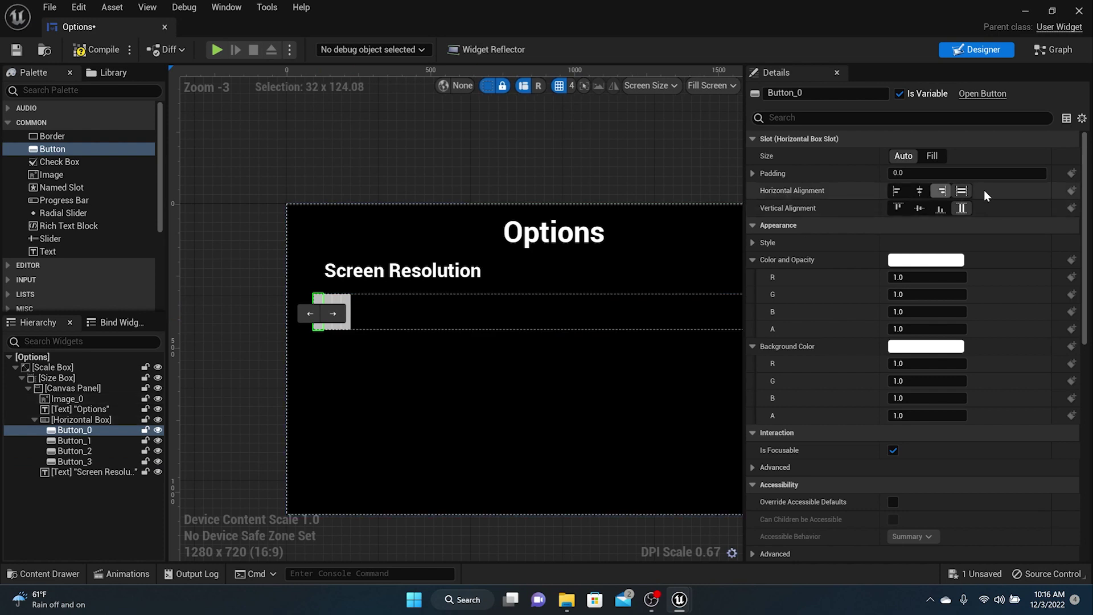
{"action": "left_click", "coordinate": [932, 157]}
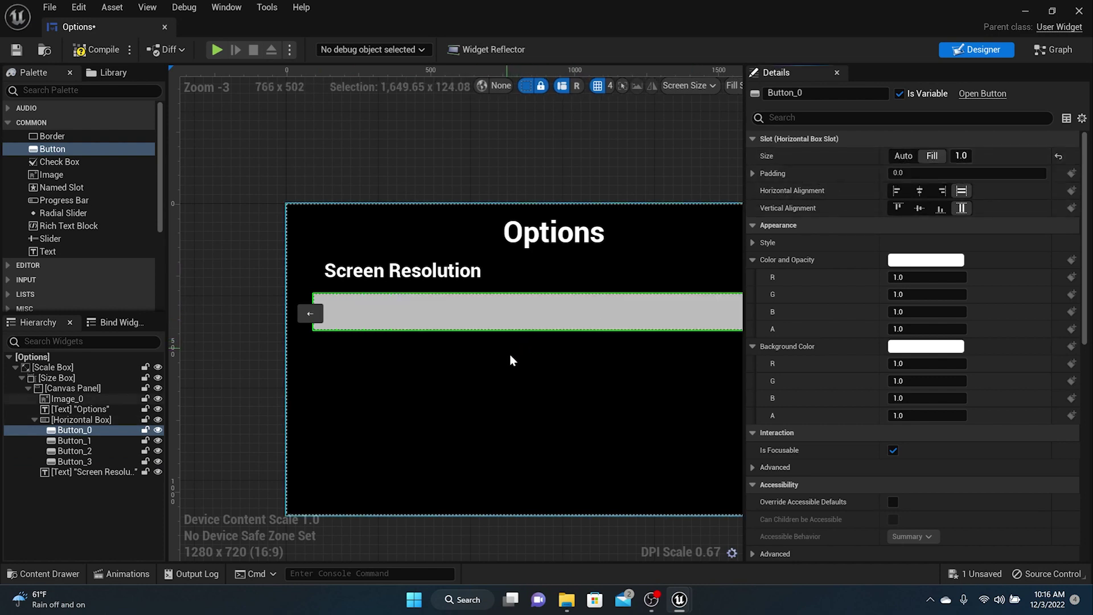
{"action": "scroll", "coordinate": [510, 356], "scroll_direction": "down", "scroll_amount": 2}
{"action": "scroll", "coordinate": [708, 377], "scroll_direction": "up", "scroll_amount": 5}
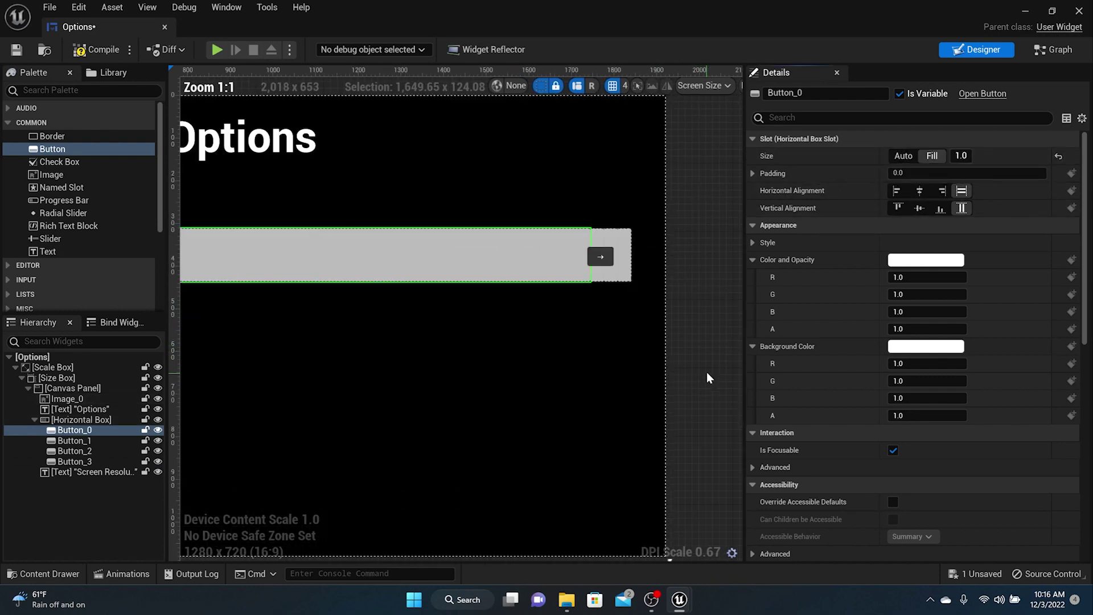
{"action": "left_click", "coordinate": [598, 235]}
{"action": "left_click", "coordinate": [932, 156]}
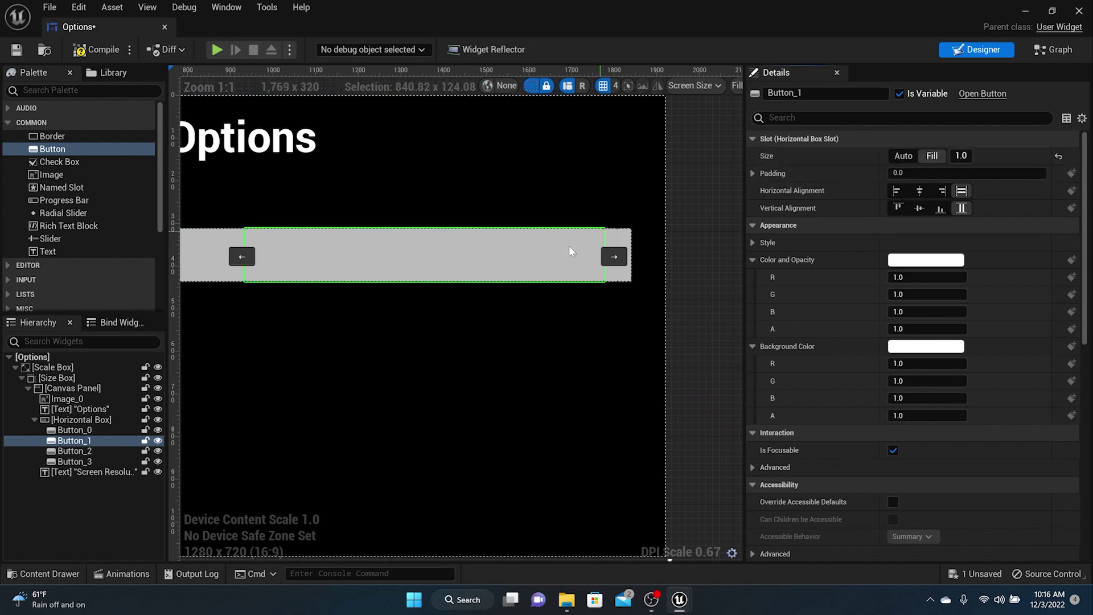
{"action": "left_click", "coordinate": [611, 239]}
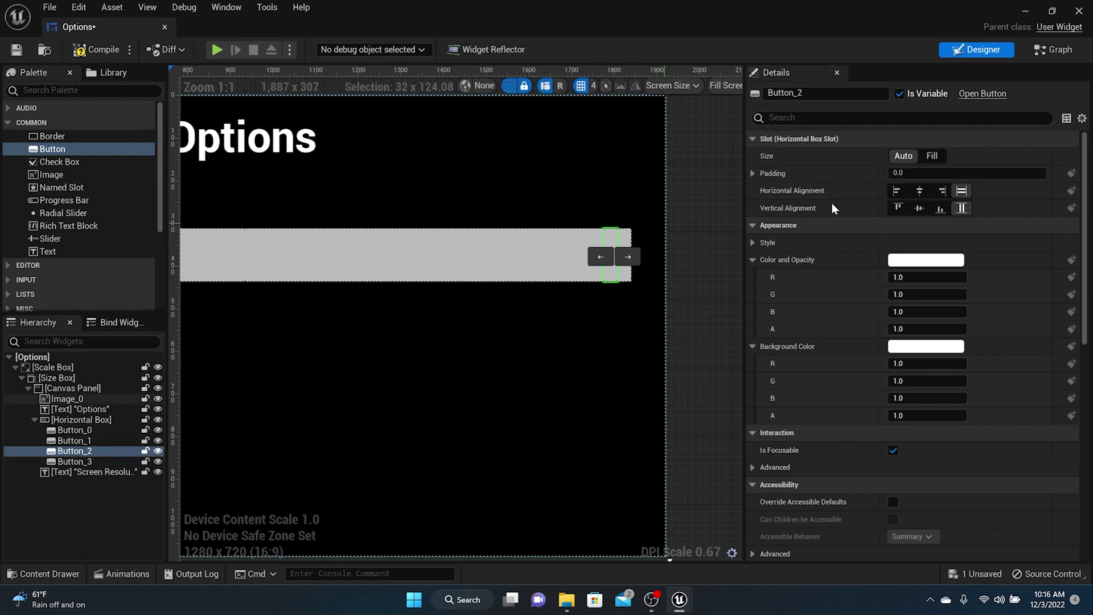
{"action": "left_click", "coordinate": [932, 156]}
{"action": "left_click", "coordinate": [625, 245]}
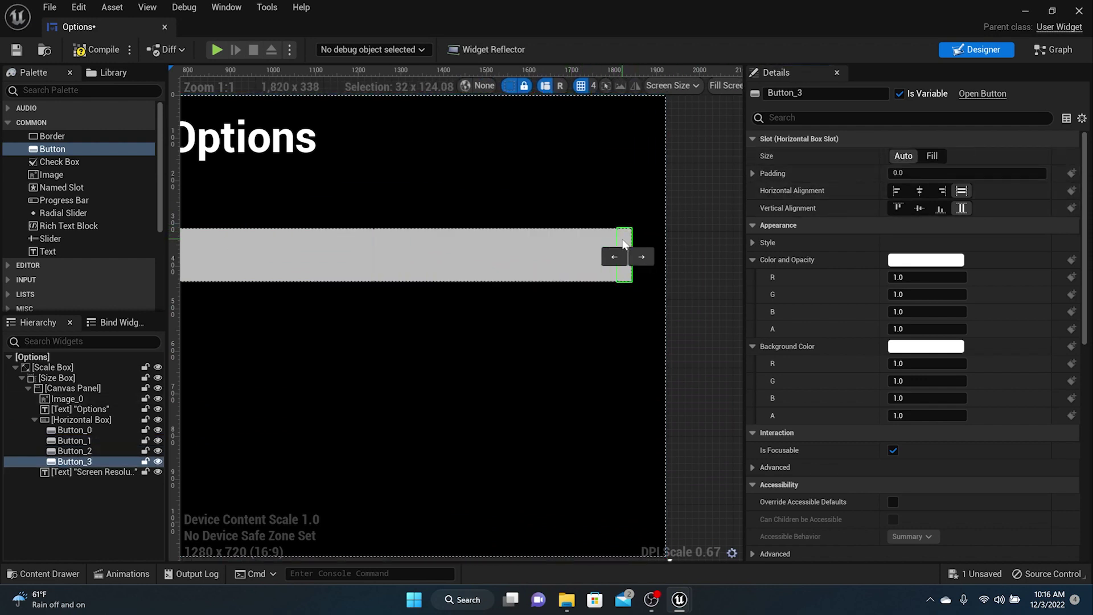
{"action": "left_click", "coordinate": [932, 156]}
- Set the slot padding of the first and second buttons in the Horizontal Box to 25
{"action": "scroll", "coordinate": [387, 296], "scroll_direction": "down", "scroll_amount": 4}
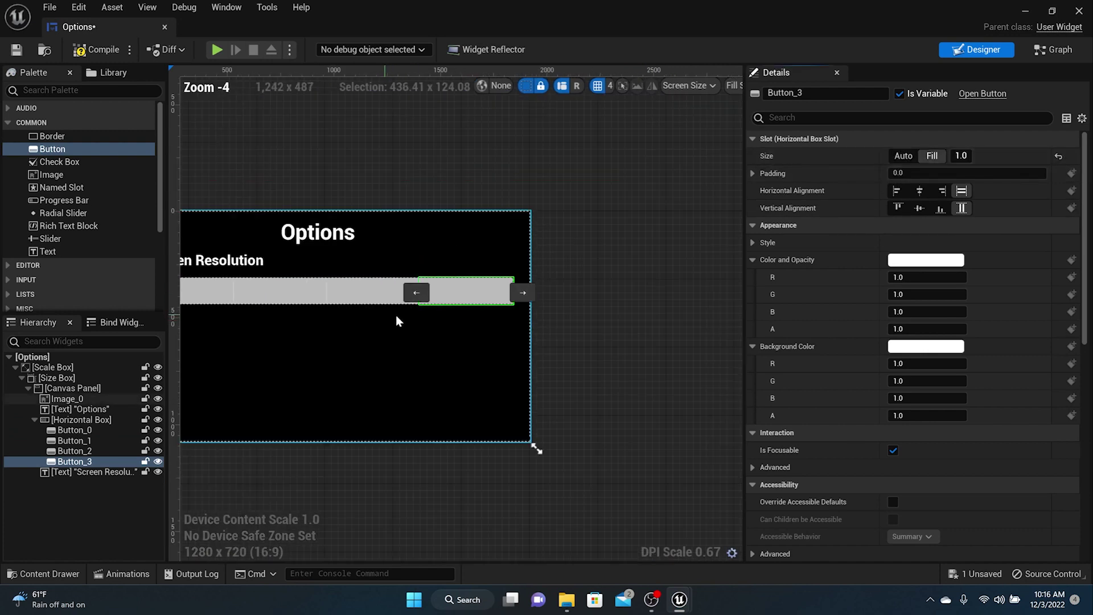
{"action": "scroll", "coordinate": [261, 306], "scroll_direction": "down", "scroll_amount": 2}
{"action": "scroll", "coordinate": [202, 291], "scroll_direction": "up", "scroll_amount": 5}
{"action": "scroll", "coordinate": [230, 288], "scroll_direction": "down", "scroll_amount": 1}
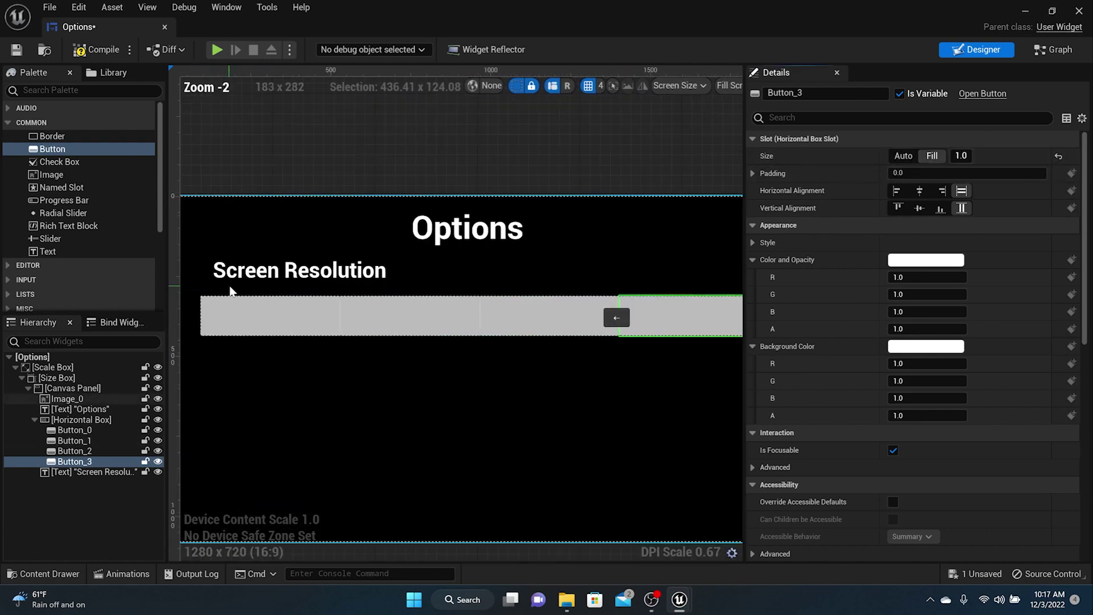
{"action": "left_click", "coordinate": [252, 321]}
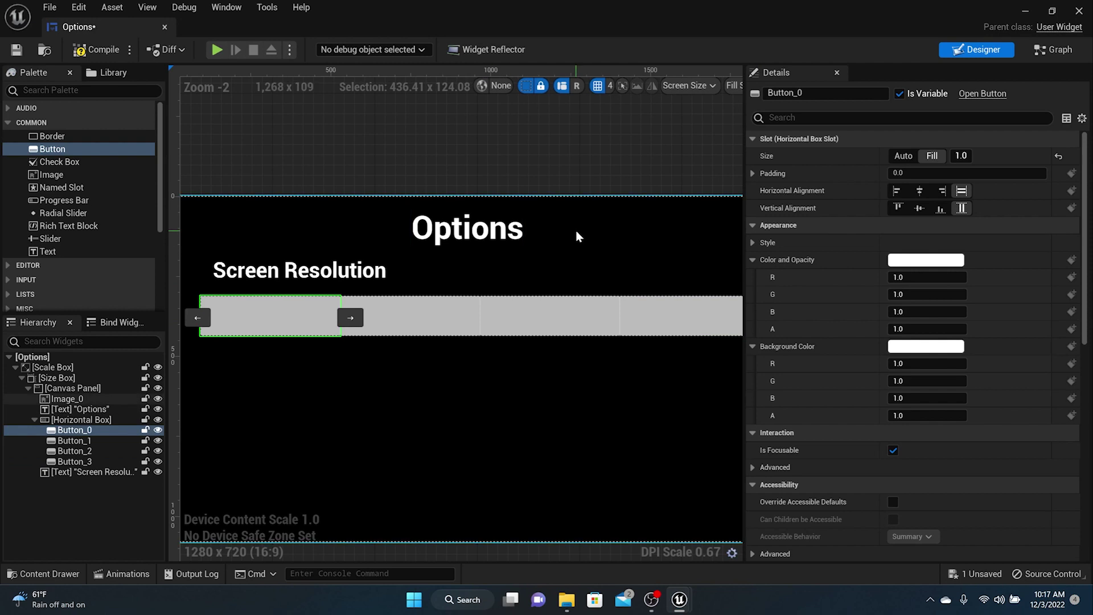
{"action": "left_click", "coordinate": [931, 173]}
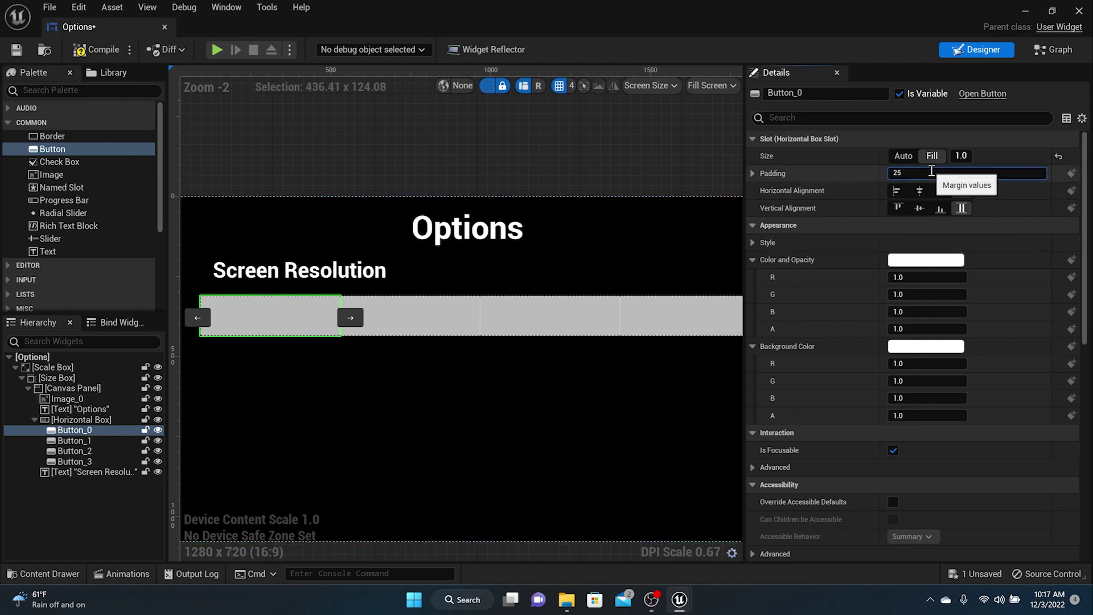
{"action": "key", "text": "Return"}
{"action": "left_click", "coordinate": [439, 310]}
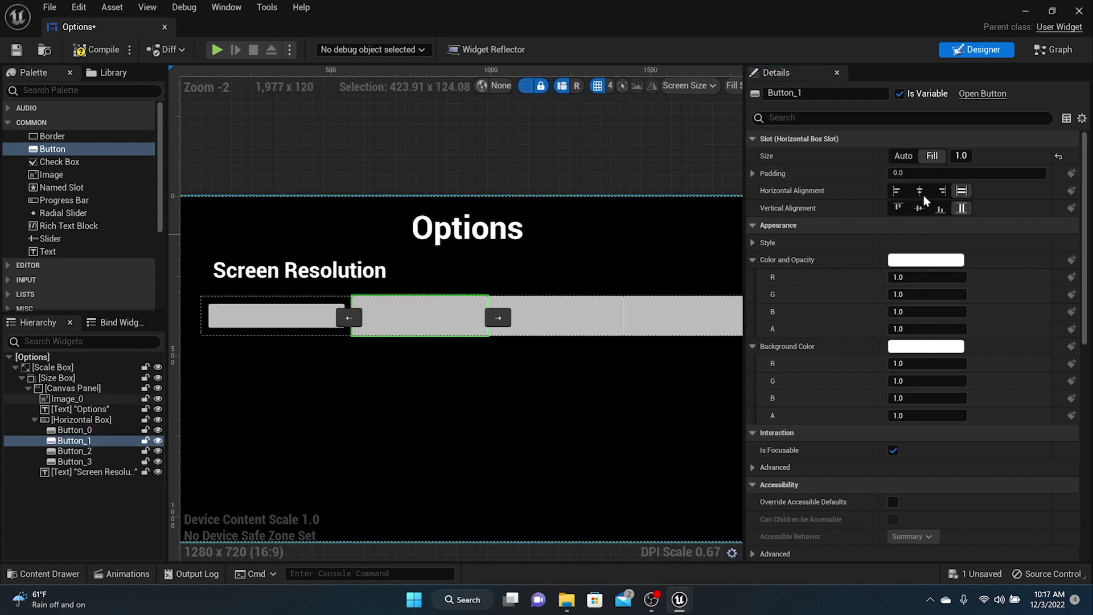
{"action": "left_click", "coordinate": [922, 173]}
{"action": "type", "text": "2"}
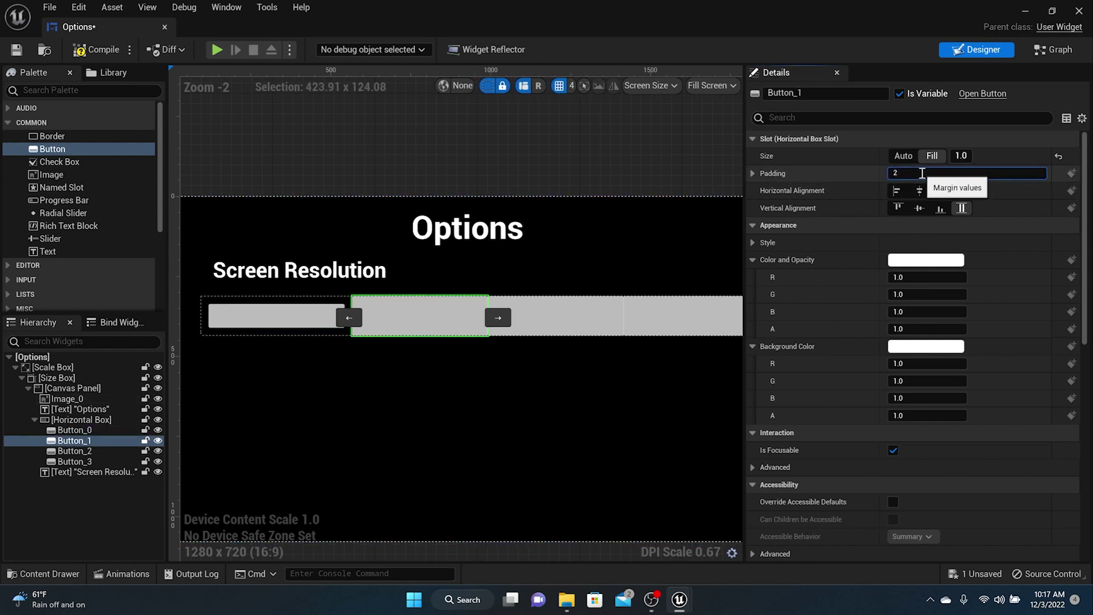
{"action": "type", "text": "5"}
{"action": "key", "text": "Return"}
- Set the slot padding of the third and fourth buttons in the Horizontal Box to 25
{"action": "left_click", "coordinate": [551, 330]}
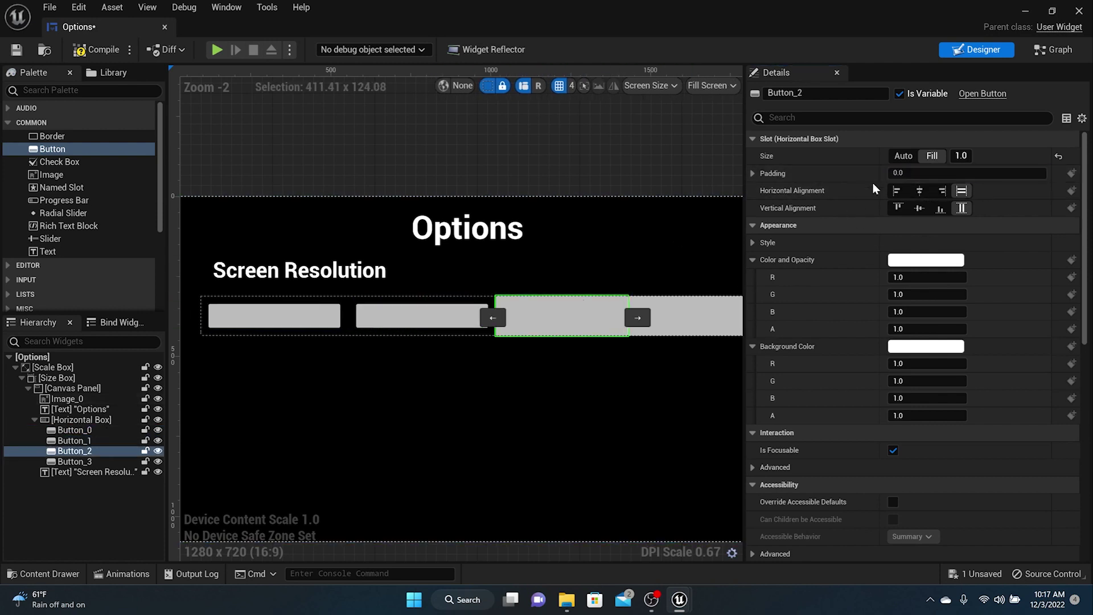
{"action": "left_click", "coordinate": [938, 175]}
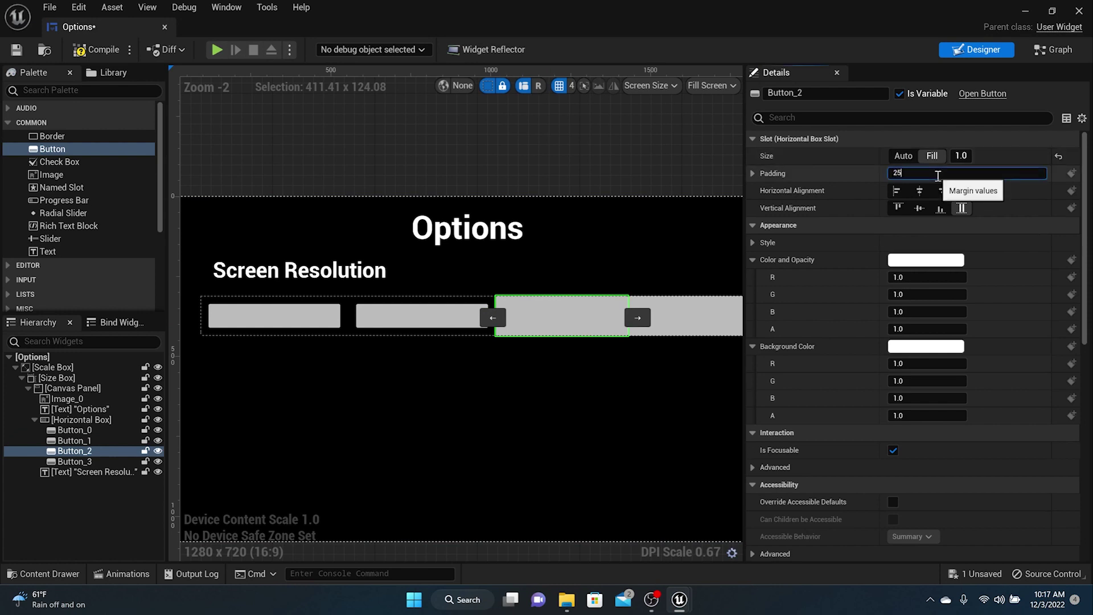
{"action": "type", "text": "25"}
{"action": "key", "text": "Return"}
{"action": "left_click", "coordinate": [695, 313]}
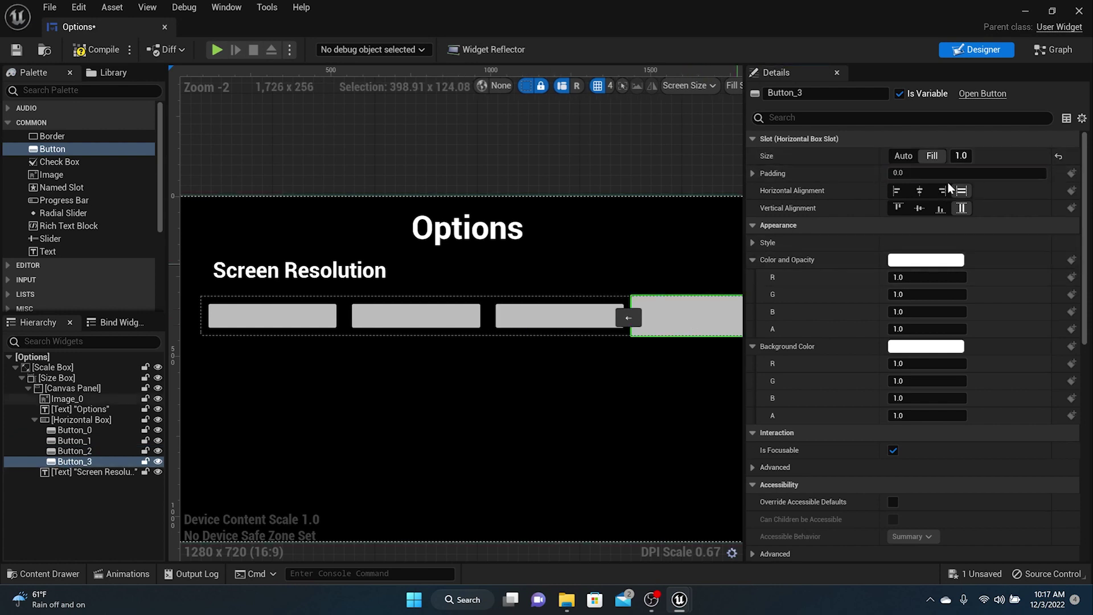
{"action": "left_click", "coordinate": [949, 174]}
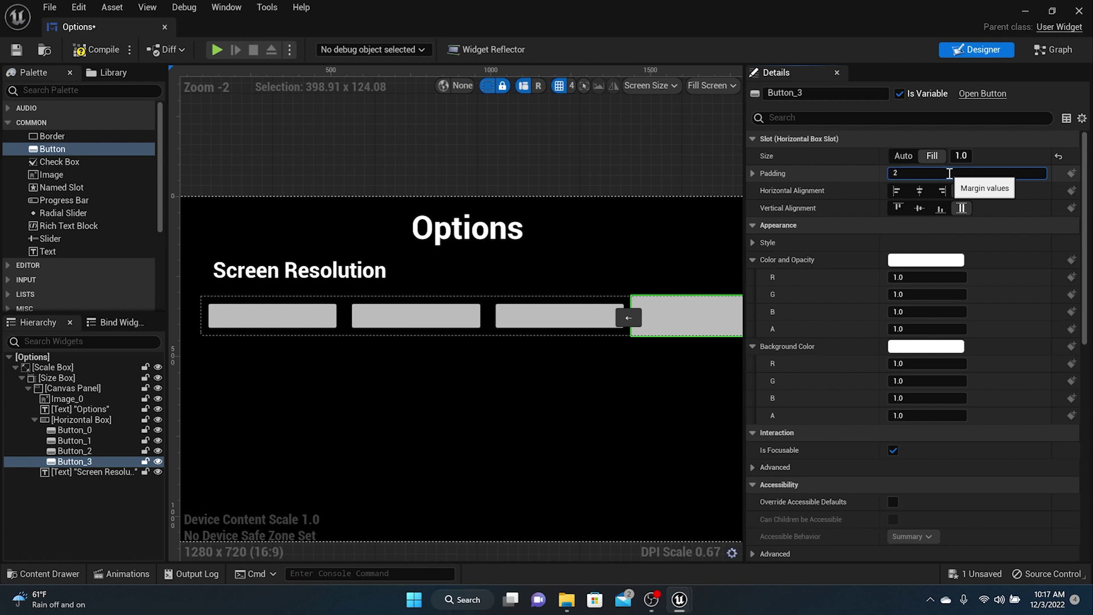
{"action": "type", "text": "25"}
{"action": "key", "text": "Return"}
{"action": "scroll", "coordinate": [740, 268], "scroll_direction": "down", "scroll_amount": 2}
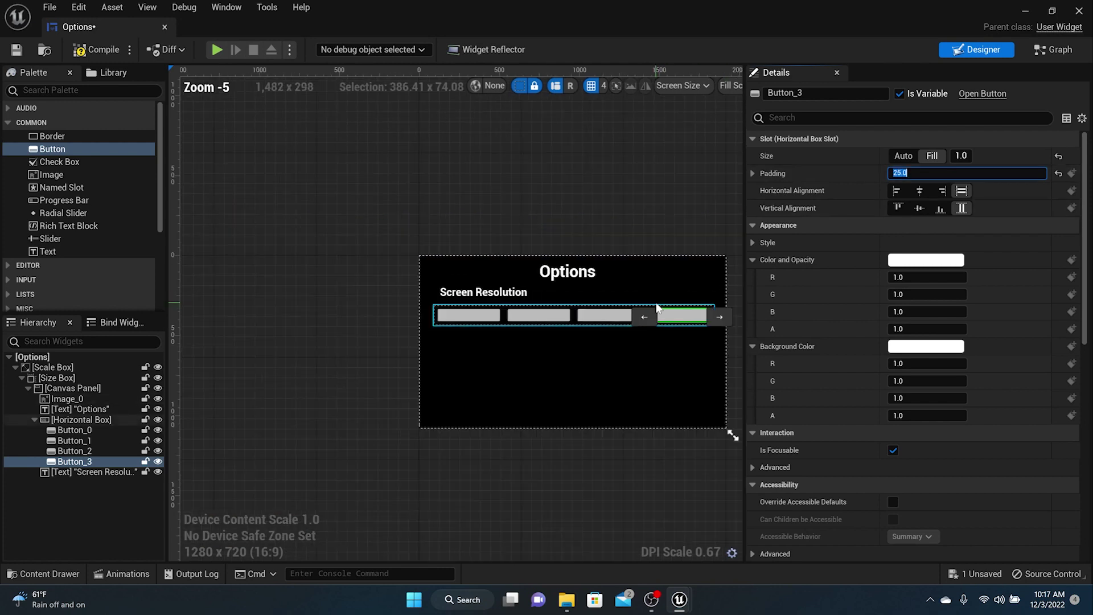
- Add a Text widget inside each of the four buttons in the Horizontal Box
{"action": "scroll", "coordinate": [530, 320], "scroll_direction": "up", "scroll_amount": 2}
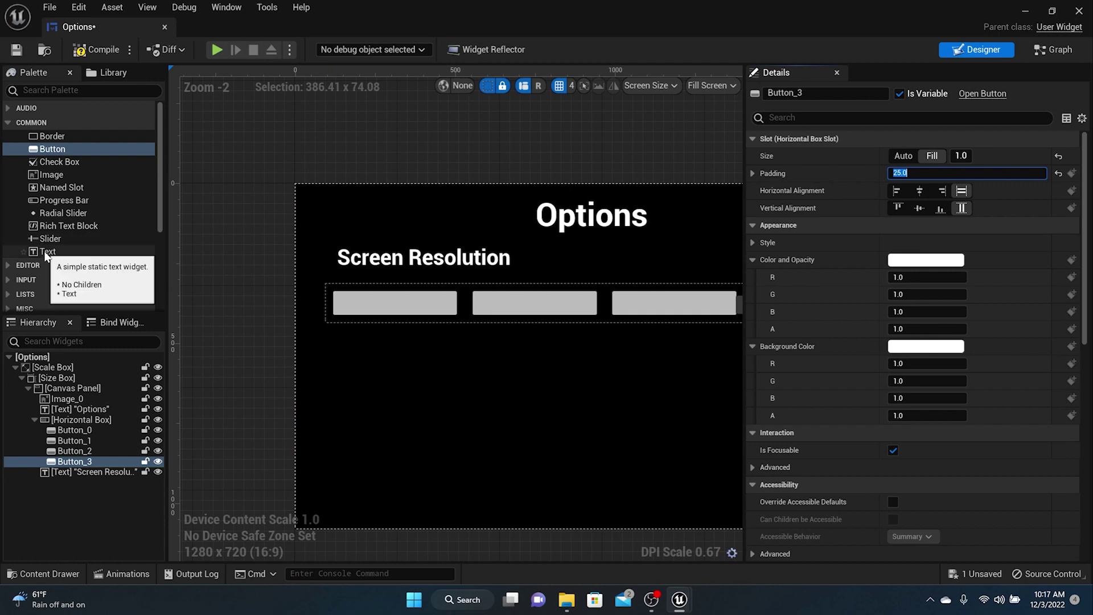
{"action": "left_click_drag", "start_coordinate": [47, 254], "coordinate": [394, 304]}
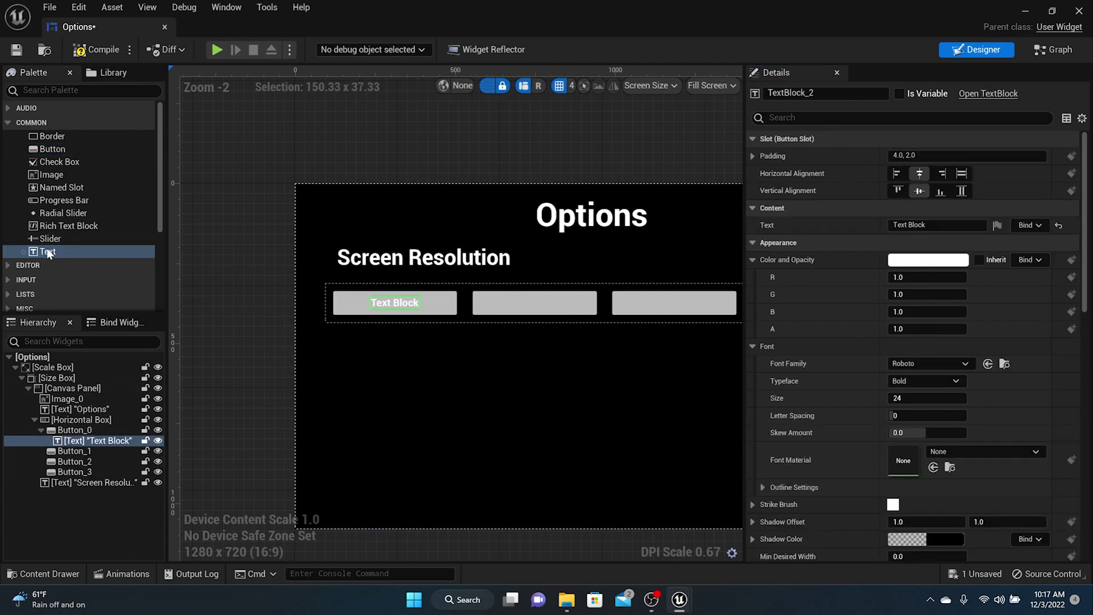
{"action": "left_click_drag", "start_coordinate": [47, 248], "coordinate": [541, 308]}
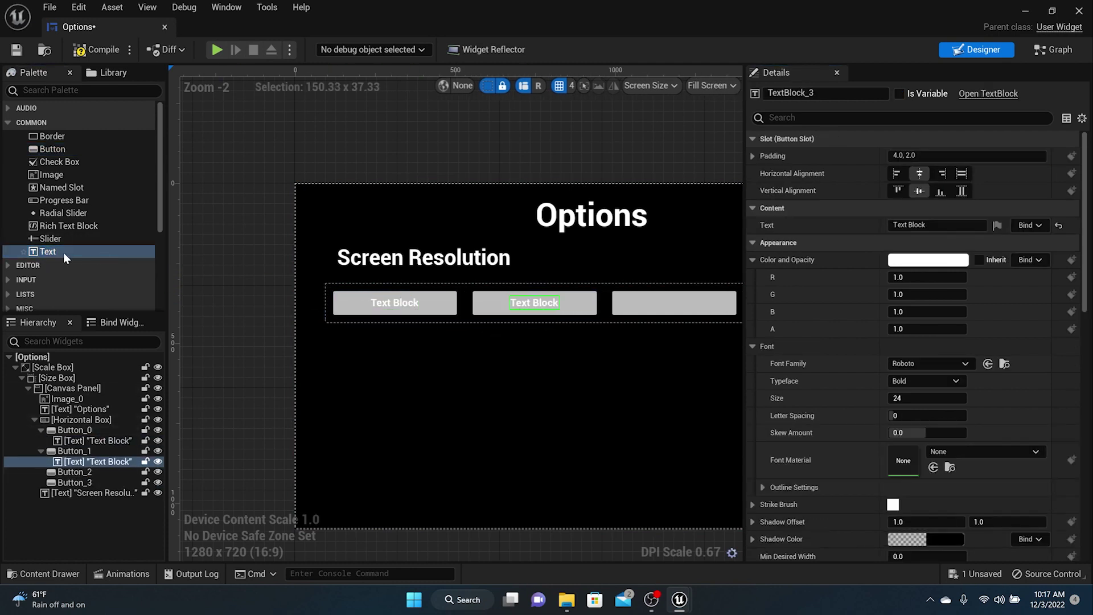
{"action": "left_click_drag", "start_coordinate": [57, 253], "coordinate": [650, 304]}
{"action": "scroll", "coordinate": [647, 322], "scroll_direction": "down", "scroll_amount": 4}
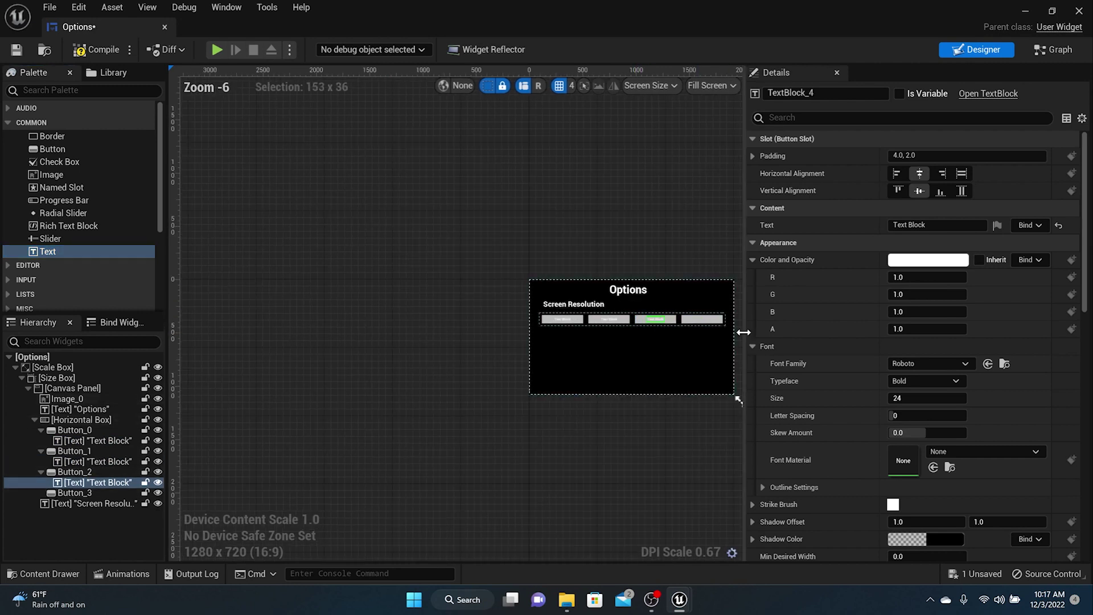
{"action": "scroll", "coordinate": [700, 323], "scroll_direction": "up", "scroll_amount": 4}
{"action": "left_click_drag", "start_coordinate": [43, 249], "coordinate": [674, 293]}
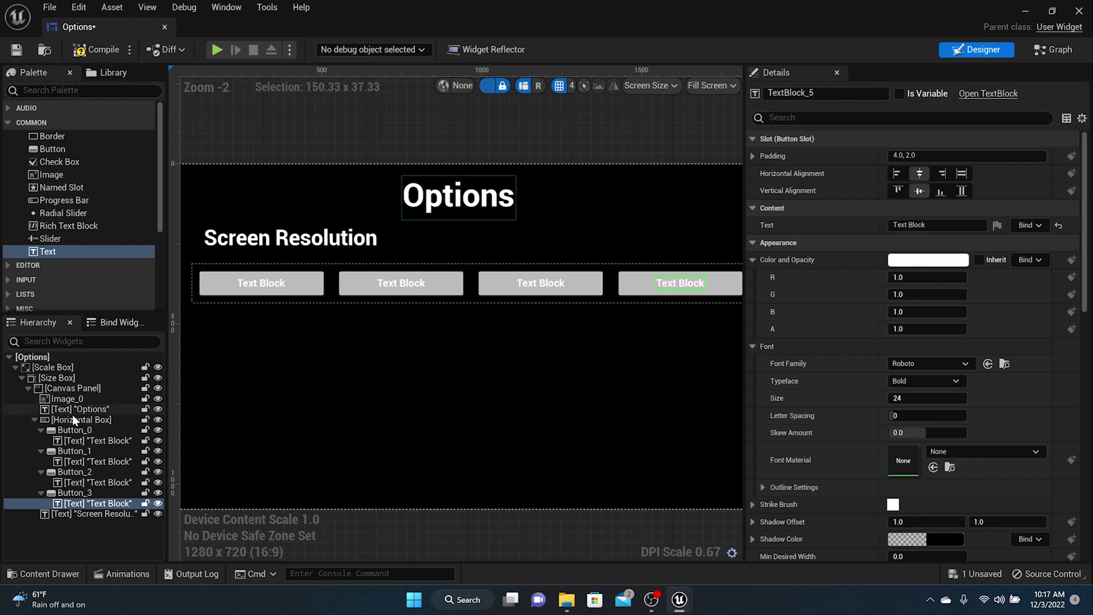
- Anchor the "Screen Resolution" text to the middle of the canvas's left edge
{"action": "left_click", "coordinate": [73, 420]}
{"action": "scroll", "coordinate": [727, 495], "scroll_direction": "down", "scroll_amount": 2}
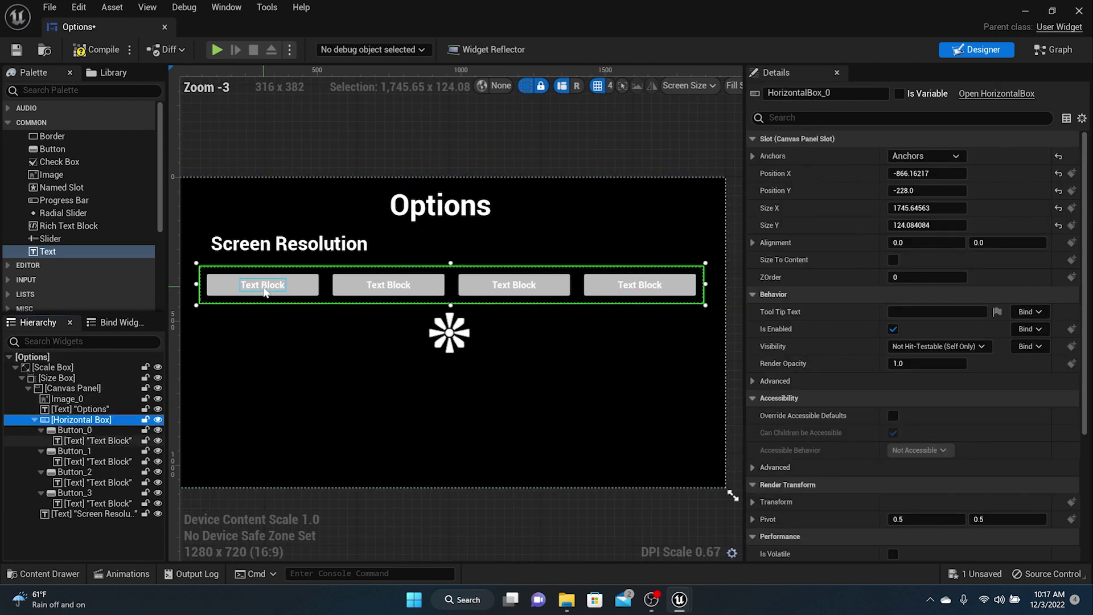
{"action": "scroll", "coordinate": [233, 254], "scroll_direction": "up", "scroll_amount": 3}
{"action": "left_click", "coordinate": [233, 251]}
{"action": "scroll", "coordinate": [234, 253], "scroll_direction": "down", "scroll_amount": 3}
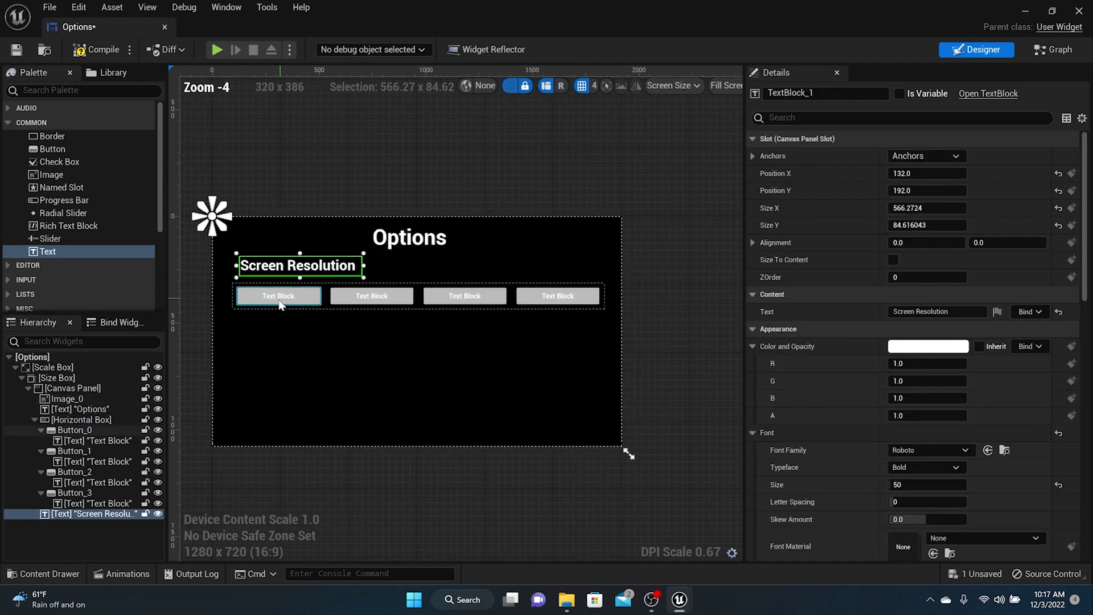
{"action": "scroll", "coordinate": [223, 254], "scroll_direction": "up", "scroll_amount": 4}
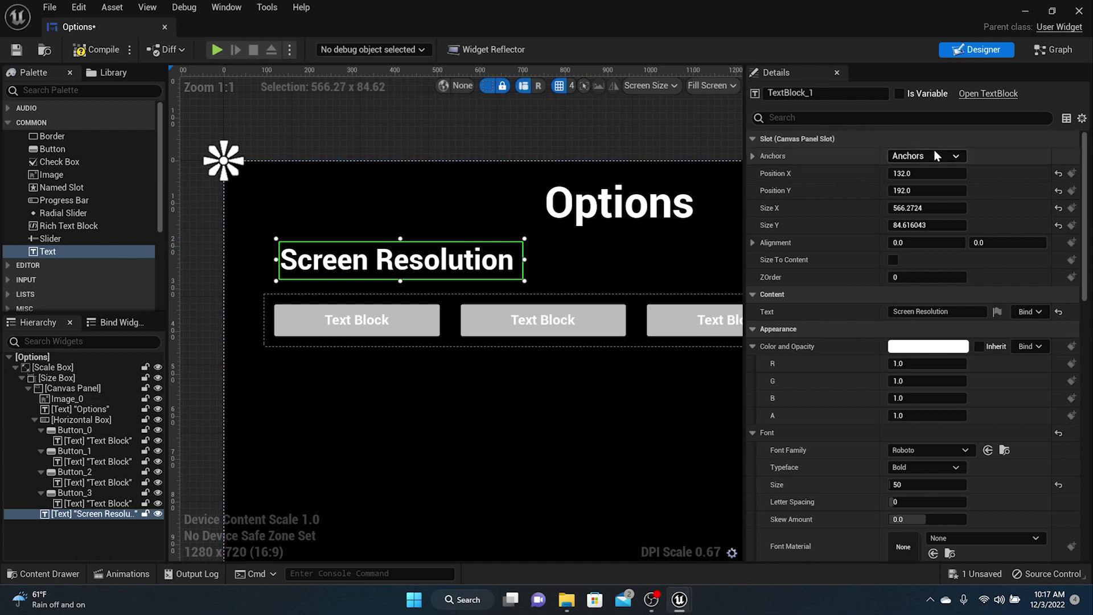
{"action": "left_click", "coordinate": [925, 156]}
{"action": "left_click", "coordinate": [908, 245]}
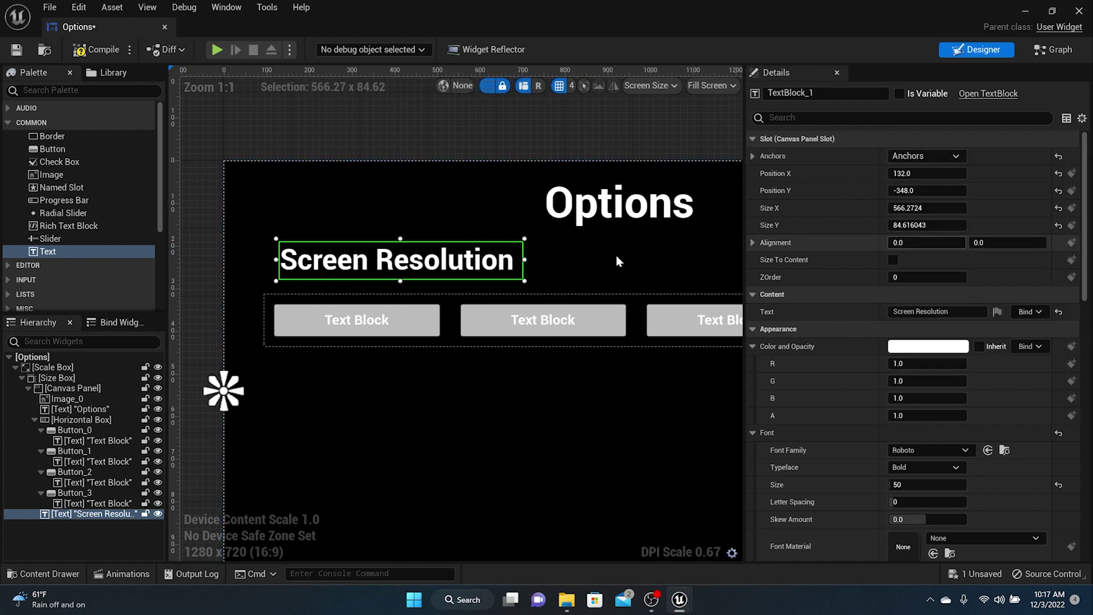
{"action": "scroll", "coordinate": [394, 288], "scroll_direction": "down", "scroll_amount": 3}
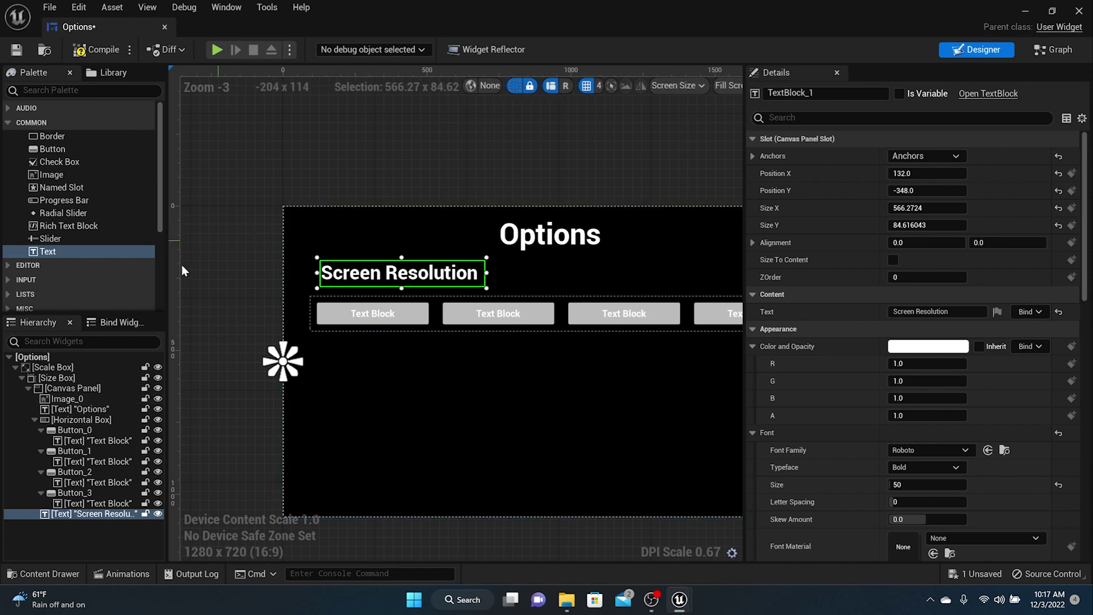
- Duplicate the "Screen Resolution" text, place the copy below the button row at 124, -56, and move the original to 120, -332
{"action": "right_click", "coordinate": [84, 515]}
{"action": "left_click", "coordinate": [152, 387]}
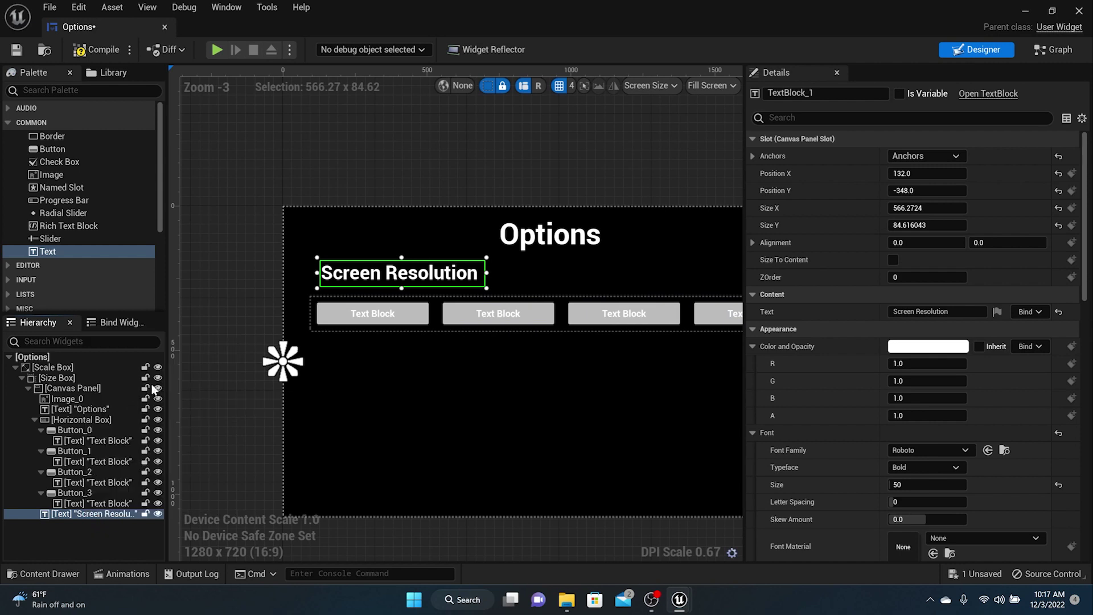
{"action": "left_click_drag", "start_coordinate": [358, 376], "coordinate": [394, 365]}
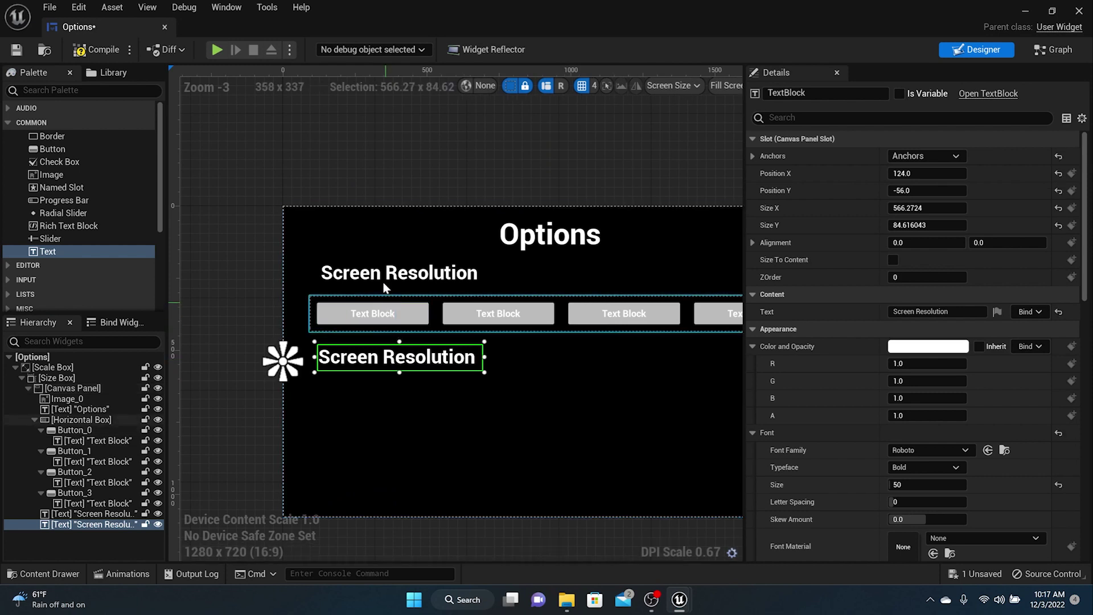
{"action": "left_click_drag", "start_coordinate": [384, 285], "coordinate": [376, 278]}
- Change the duplicated text's content to "View Distance" and narrow its box to about 436 wide
{"action": "left_click", "coordinate": [359, 367]}
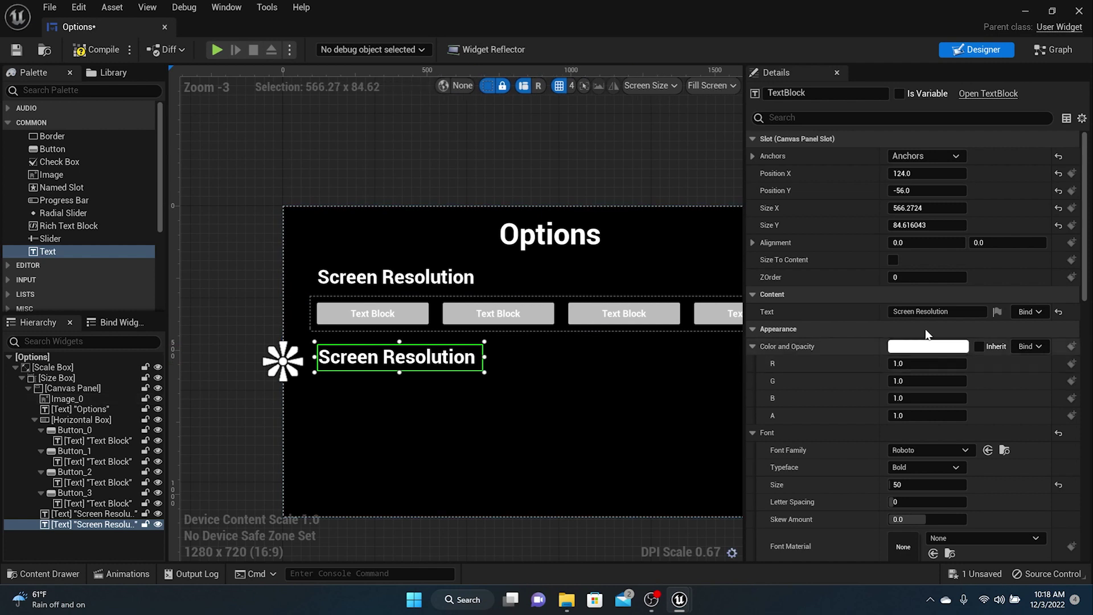
{"action": "left_click", "coordinate": [950, 310]}
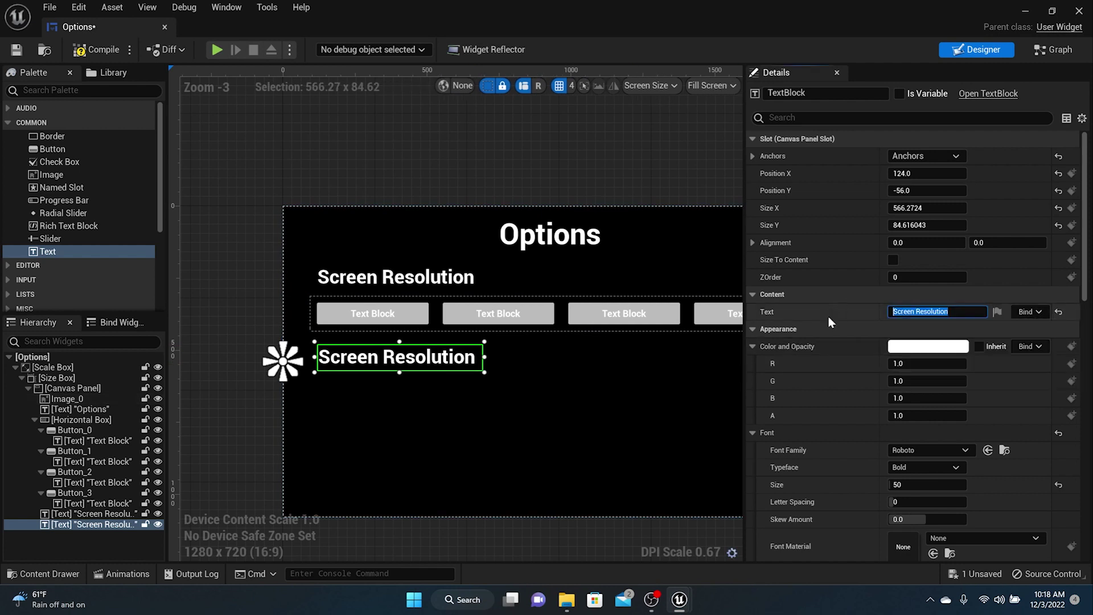
{"action": "type", "text": "View Distance"}
{"action": "key", "text": "Return"}
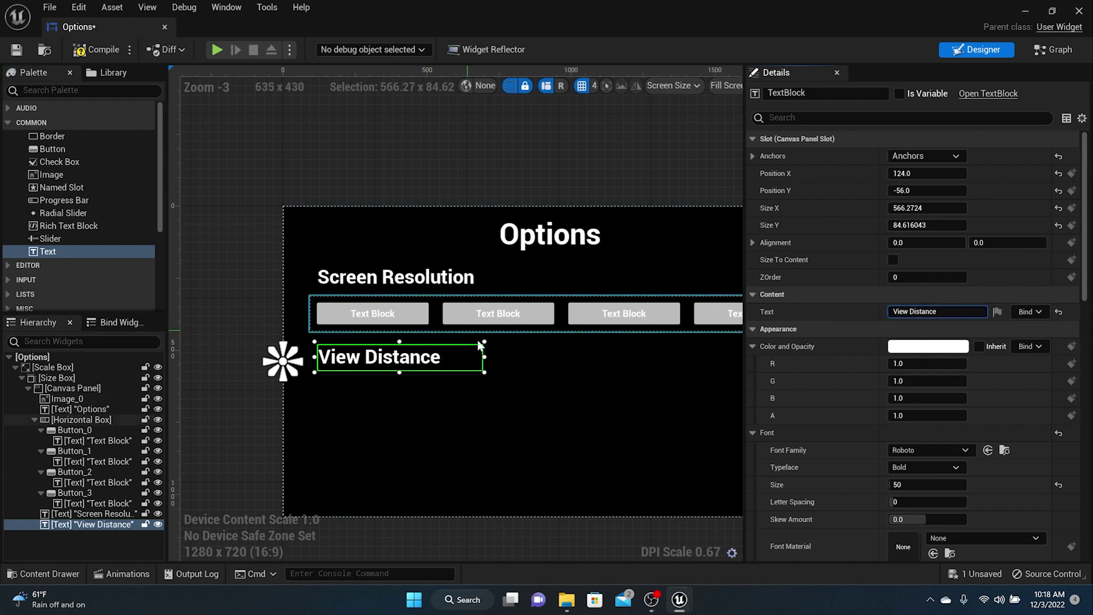
{"action": "left_click_drag", "start_coordinate": [469, 356], "coordinate": [447, 356]}
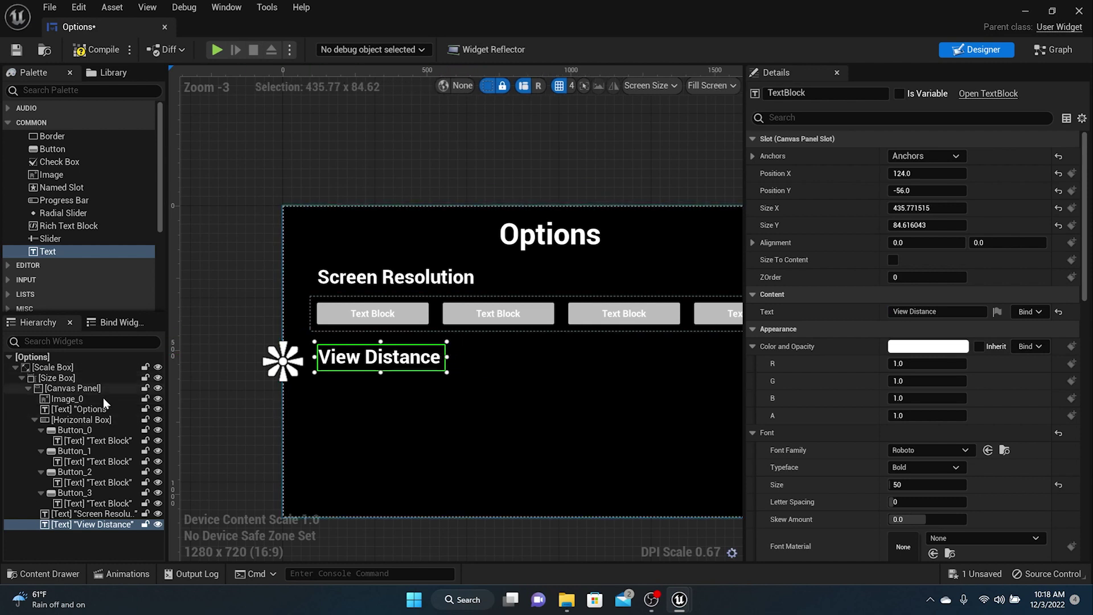
- Duplicate the Horizontal Box with its four buttons and place the copy below the "View Distance" text at -872, 48
{"action": "left_click", "coordinate": [93, 418]}
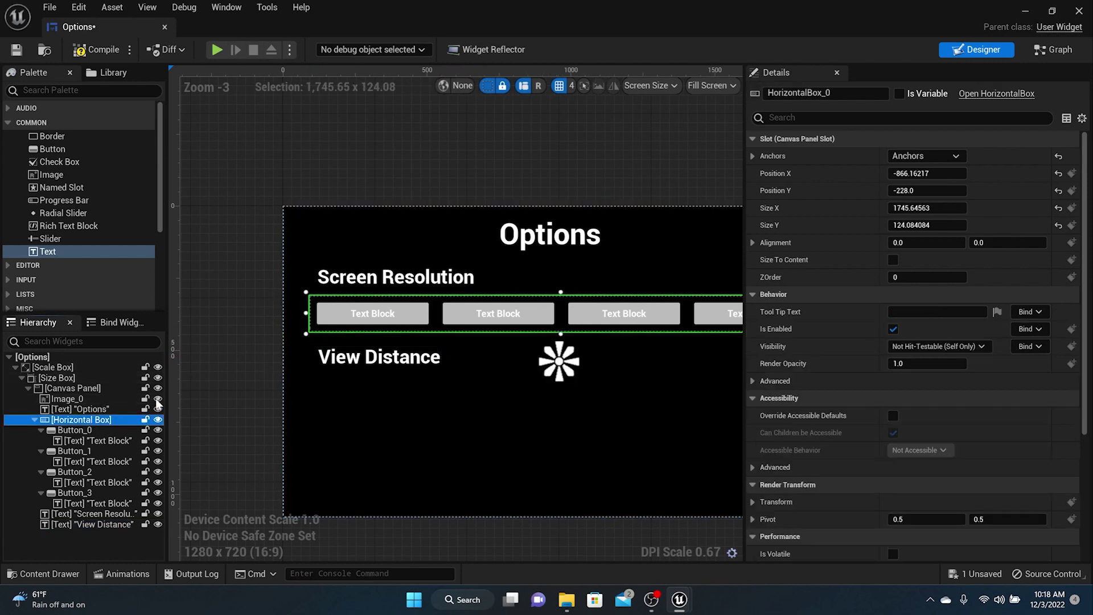
{"action": "right_click", "coordinate": [93, 419]}
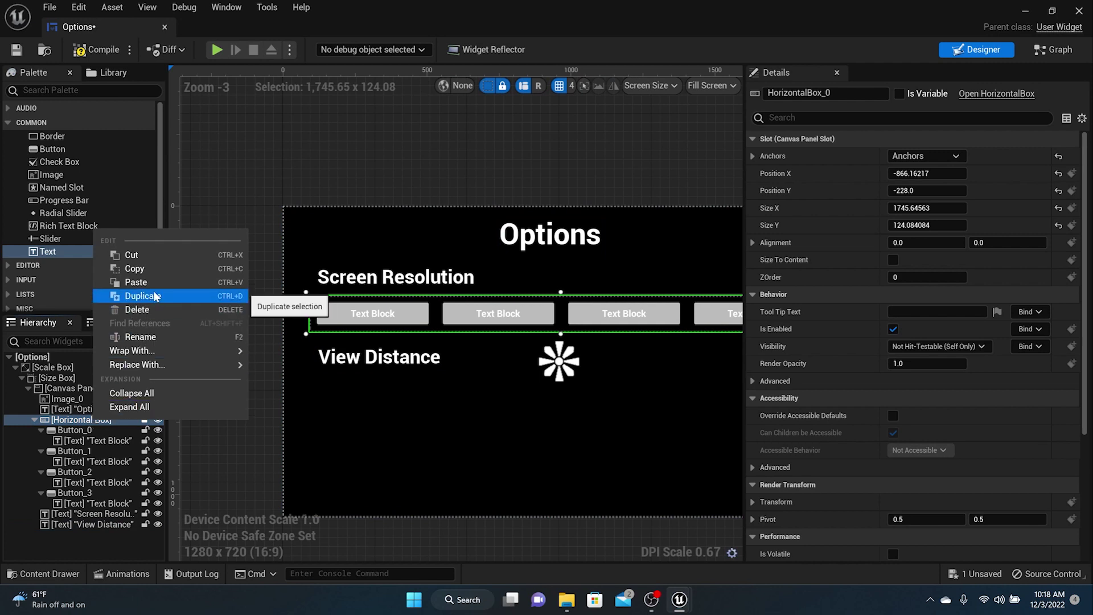
{"action": "left_click", "coordinate": [143, 296]}
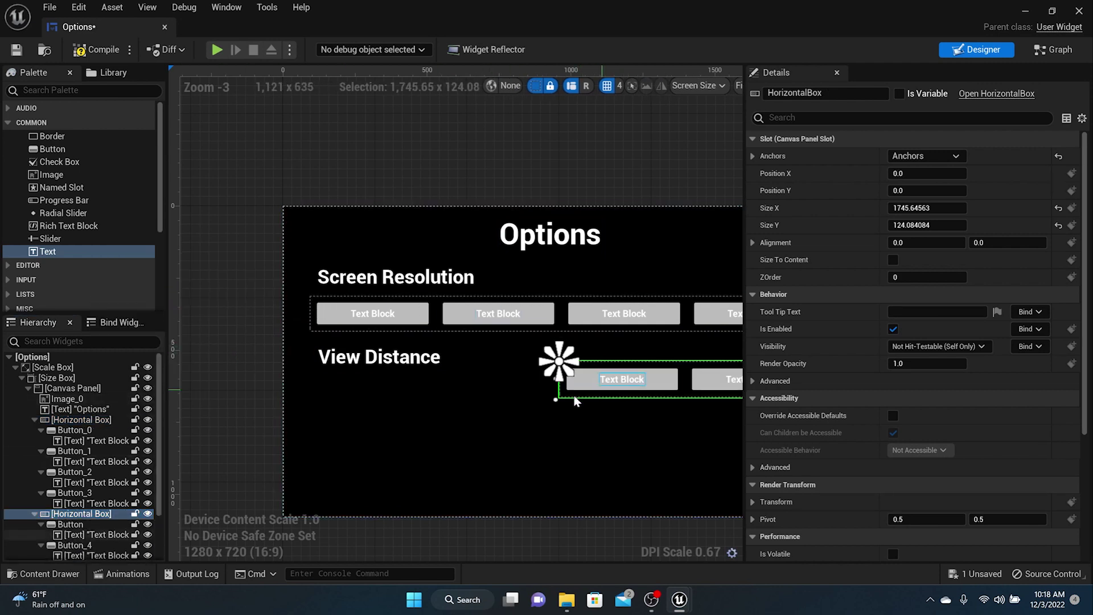
{"action": "left_click_drag", "start_coordinate": [627, 387], "coordinate": [374, 402]}
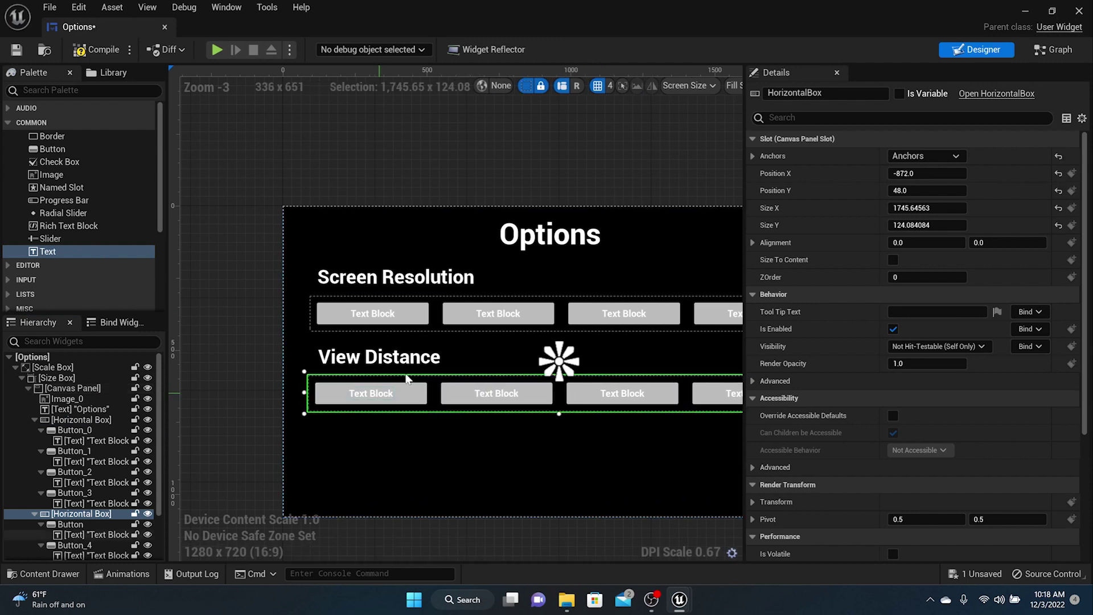
{"action": "scroll", "coordinate": [533, 358], "scroll_direction": "down", "scroll_amount": 2}
{"action": "scroll", "coordinate": [596, 343], "scroll_direction": "up", "scroll_amount": 3}
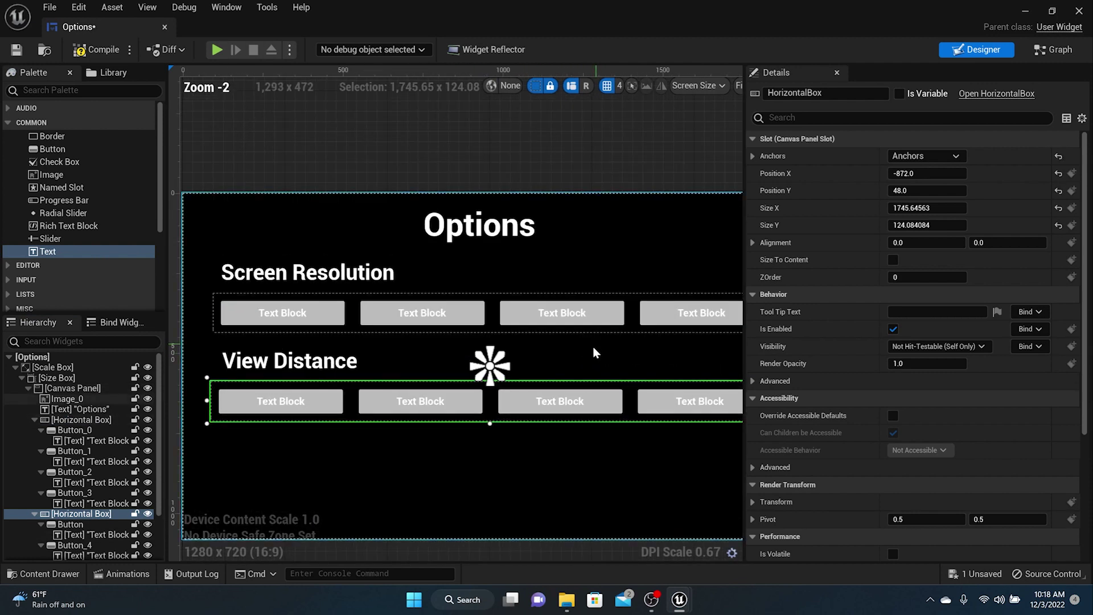
{"action": "scroll", "coordinate": [596, 347], "scroll_direction": "down", "scroll_amount": 2}
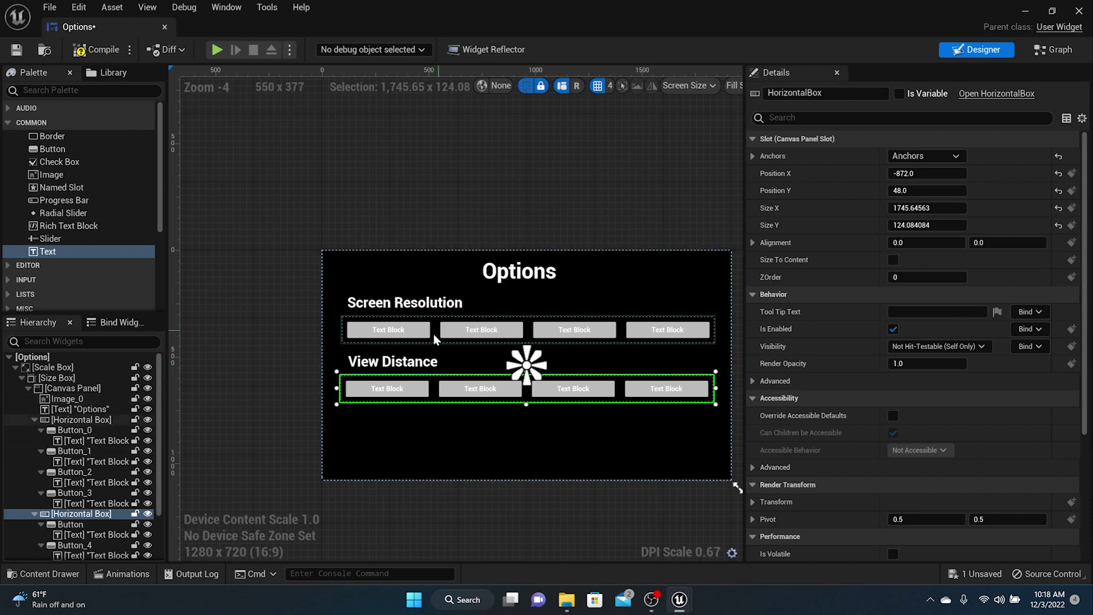
- Set the "Screen Resolution" text's font size to 30, shrink its box to about 336 by 56, and place it at 96, -396
{"action": "left_click", "coordinate": [404, 307]}
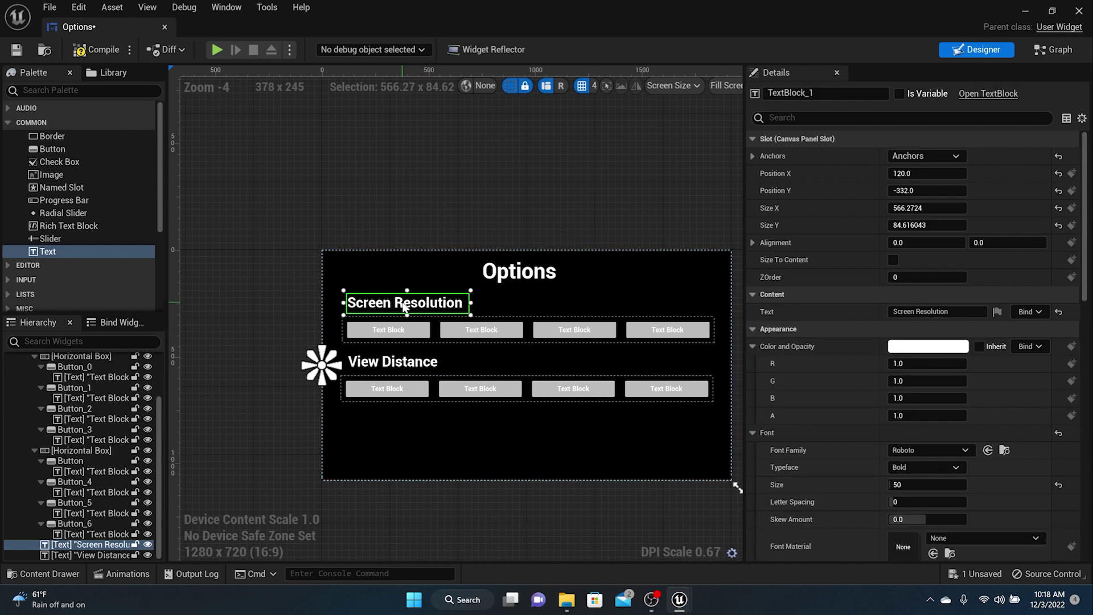
{"action": "scroll", "coordinate": [404, 307], "scroll_direction": "up", "scroll_amount": 5}
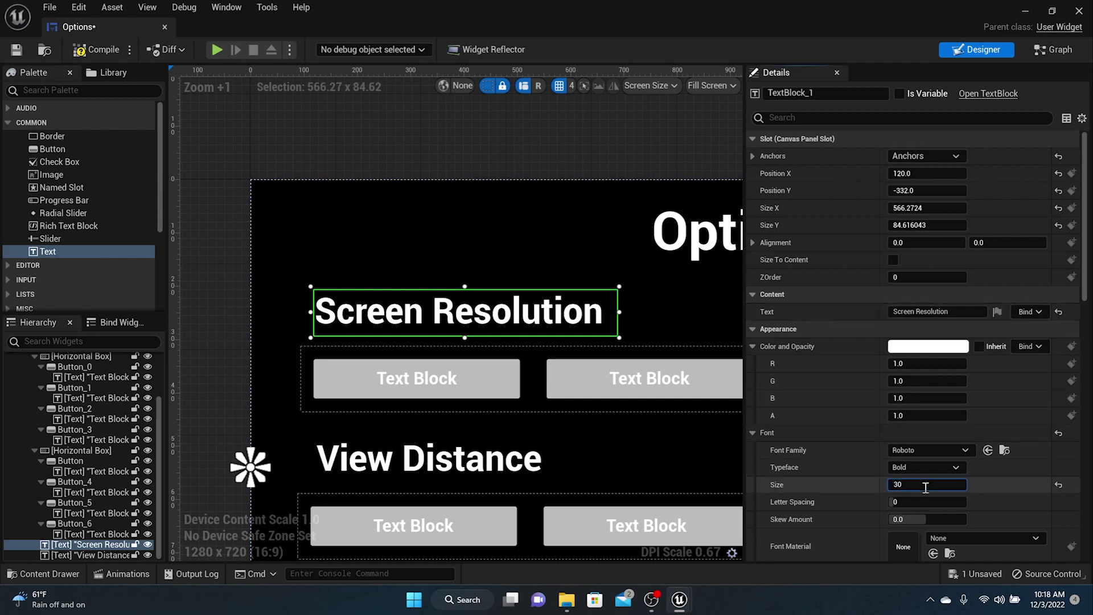
{"action": "key", "text": "Return"}
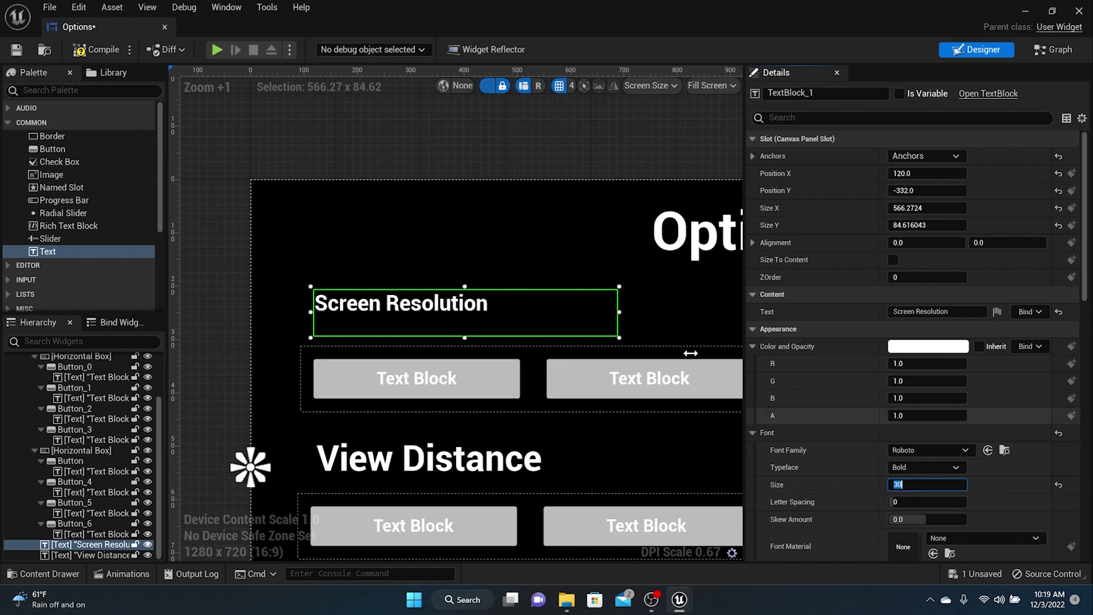
{"action": "left_click_drag", "start_coordinate": [619, 336], "coordinate": [434, 273]}
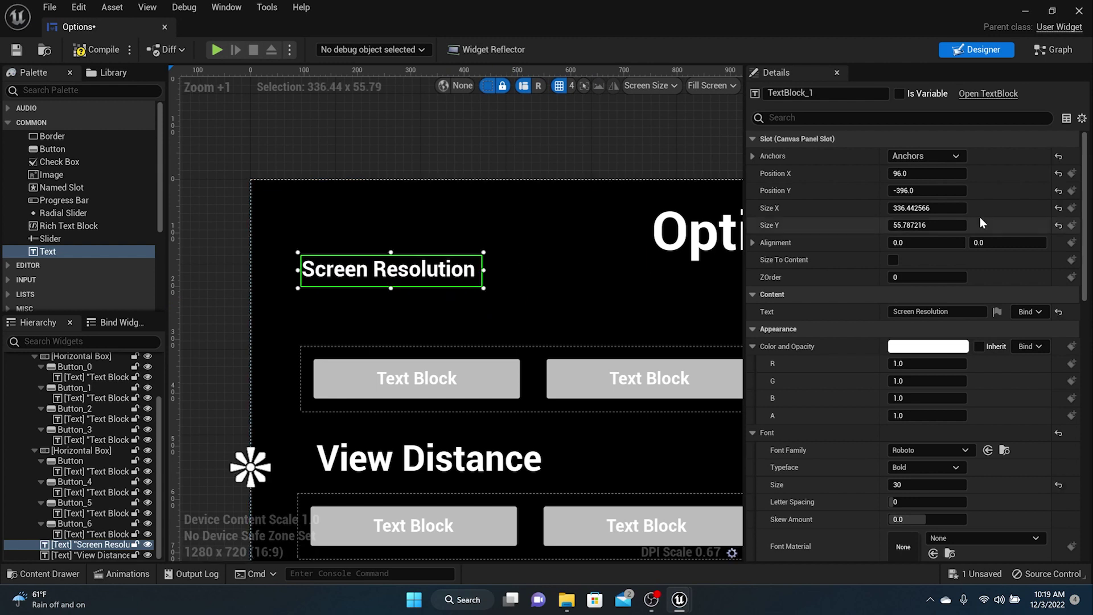
- Anchor the "Screen Resolution" text to the canvas's top-left corner and move the first button row up directly beneath it
{"action": "left_click", "coordinate": [947, 156]}
{"action": "left_click", "coordinate": [924, 188]}
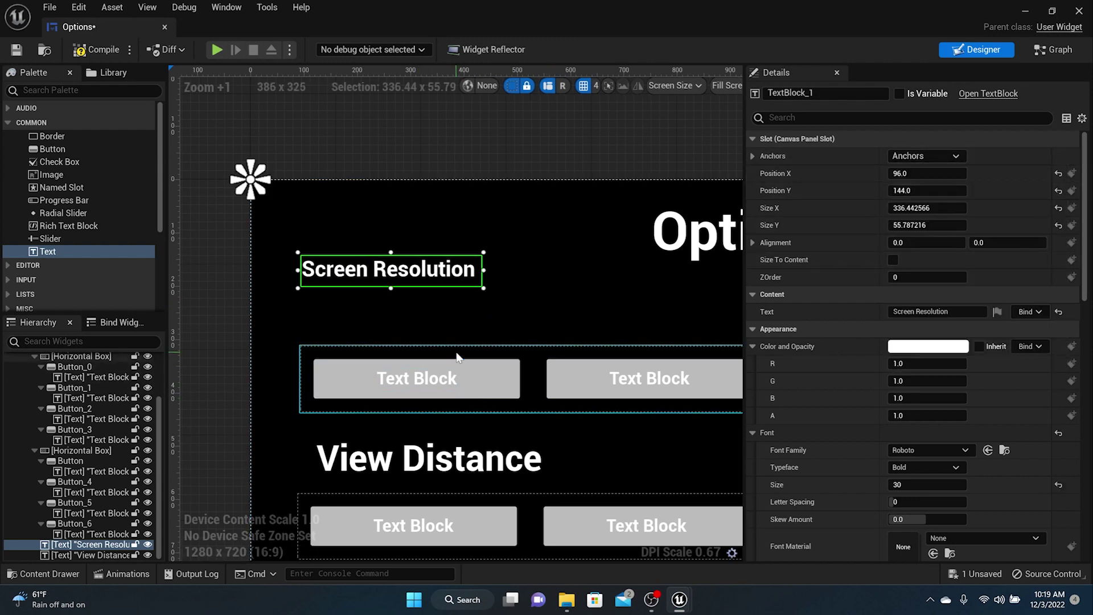
{"action": "left_click_drag", "start_coordinate": [448, 373], "coordinate": [456, 307]}
- Set the "View Distance" text's font size to 30, shrink its box to about 273 by 68, and place it at 96, -184
{"action": "left_click", "coordinate": [431, 457]}
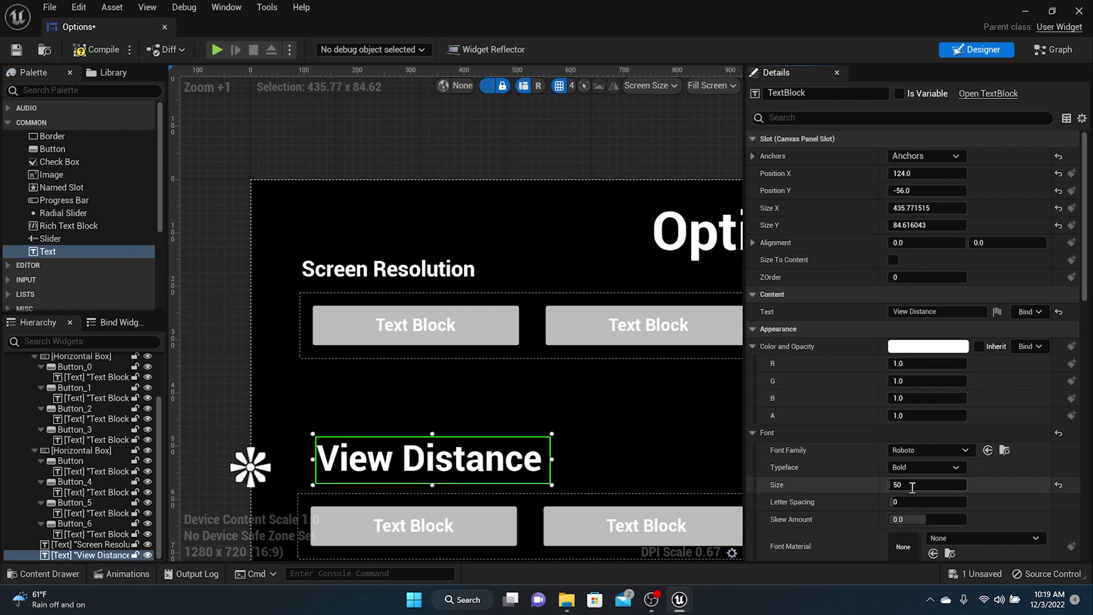
{"action": "key", "text": "Return"}
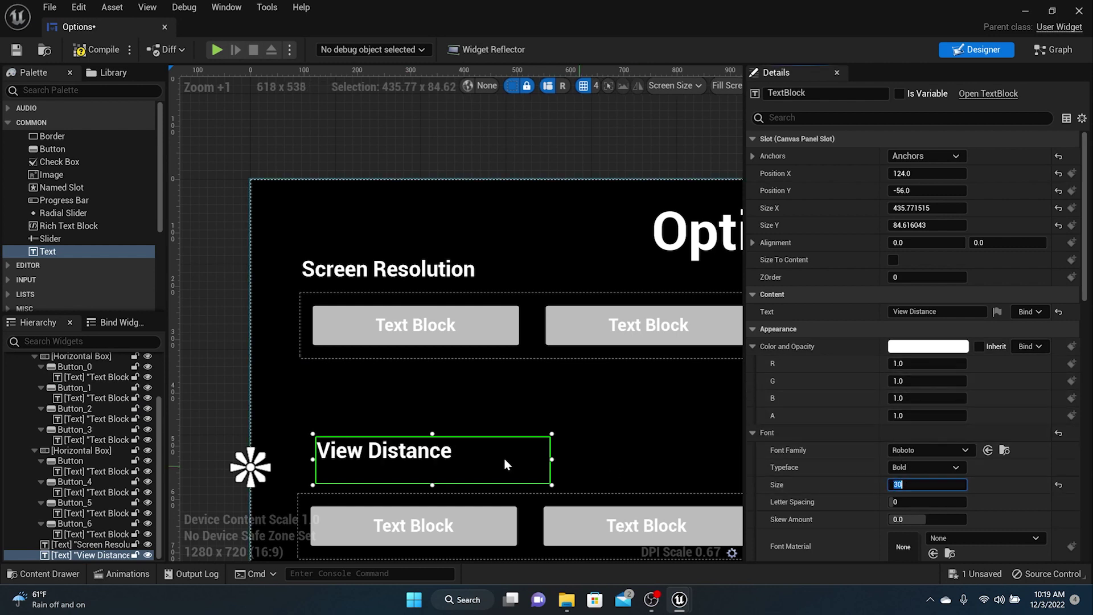
{"action": "left_click_drag", "start_coordinate": [550, 488], "coordinate": [399, 395]}
- Move the second Horizontal Box up beneath the "View Distance" text, to position -872, -108
{"action": "mouse_move", "coordinate": [474, 514]}
{"action": "left_mouse_down"}
{"action": "mouse_move", "coordinate": [475, 461]}
{"action": "mouse_move", "coordinate": [462, 502]}
{"action": "left_mouse_up"}
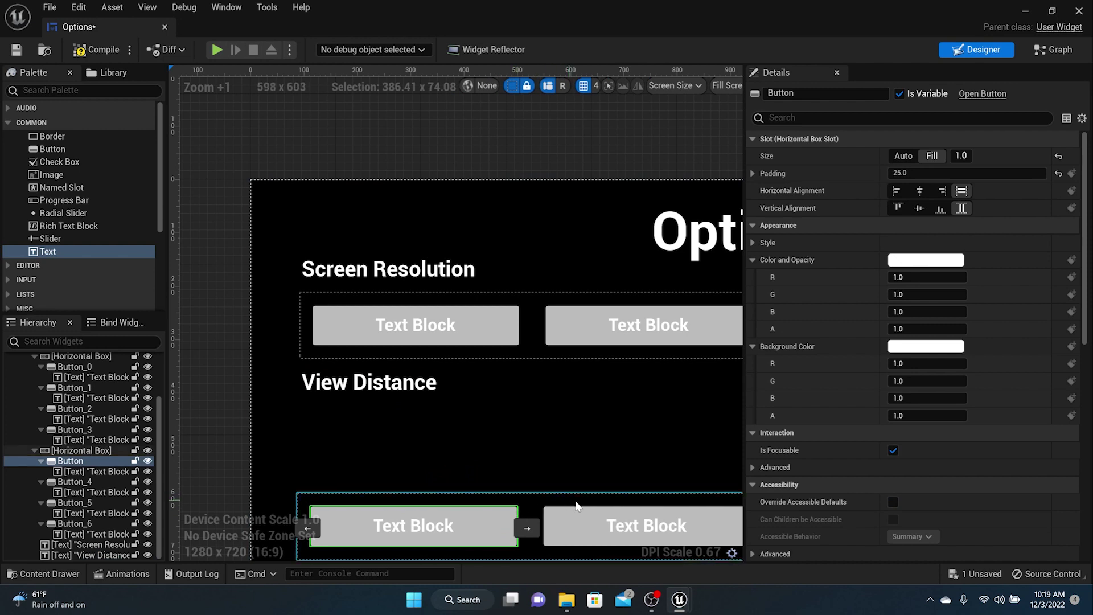
{"action": "scroll", "coordinate": [581, 506], "scroll_direction": "down", "scroll_amount": 6}
{"action": "scroll", "coordinate": [655, 514], "scroll_direction": "up", "scroll_amount": 3}
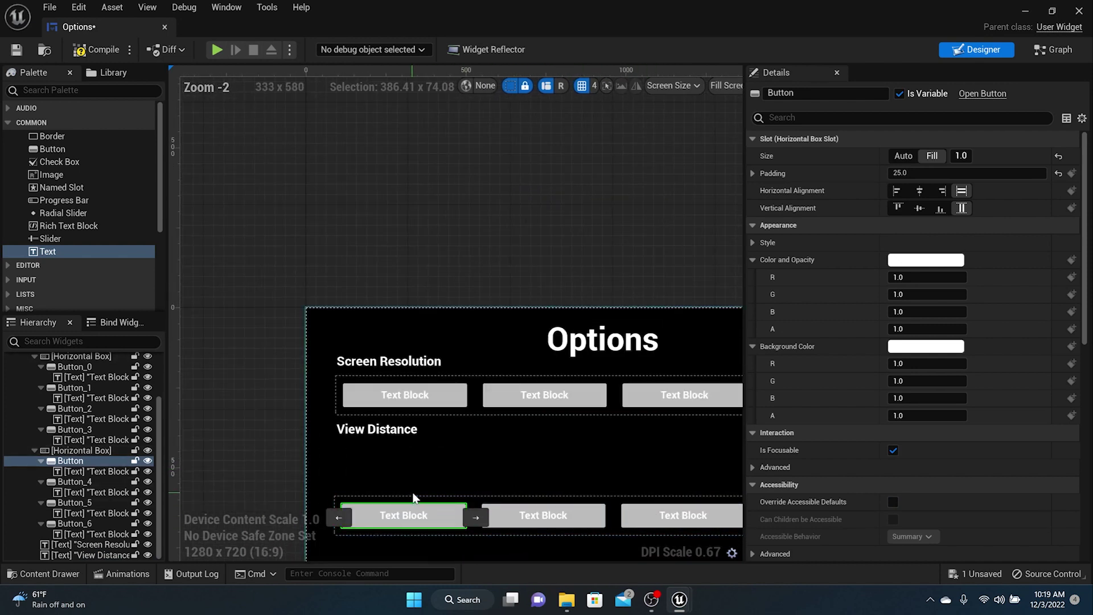
{"action": "left_click", "coordinate": [414, 500]}
{"action": "left_click_drag", "start_coordinate": [419, 486], "coordinate": [416, 450]}
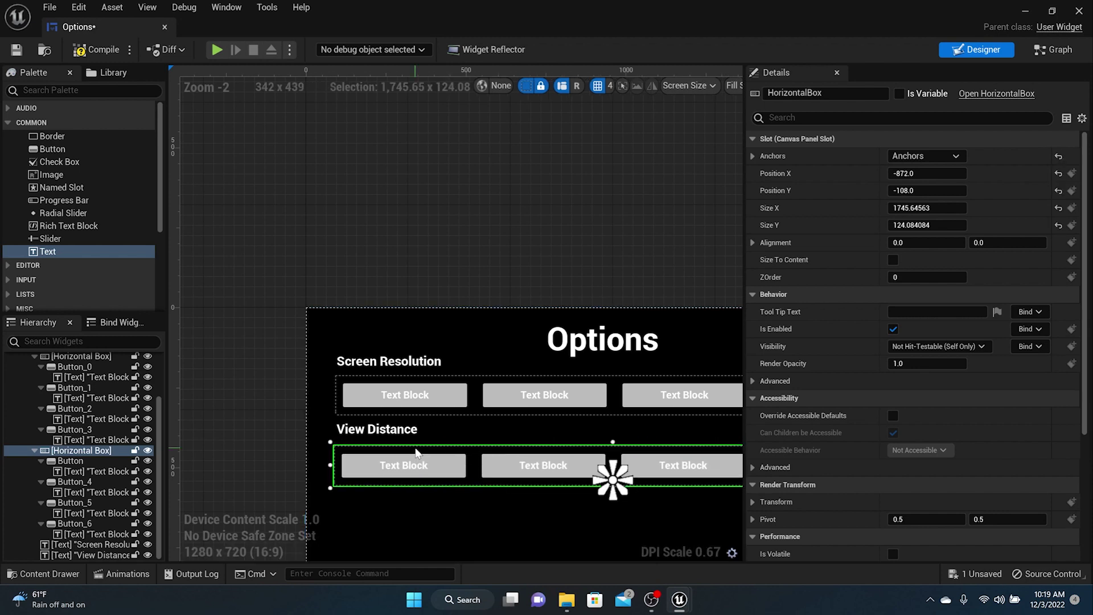
- Duplicate the "View Distance" text and place the copy below the second button row at 92, 52
{"action": "scroll", "coordinate": [442, 459], "scroll_direction": "down", "scroll_amount": 8}
{"action": "scroll", "coordinate": [547, 484], "scroll_direction": "up", "scroll_amount": 8}
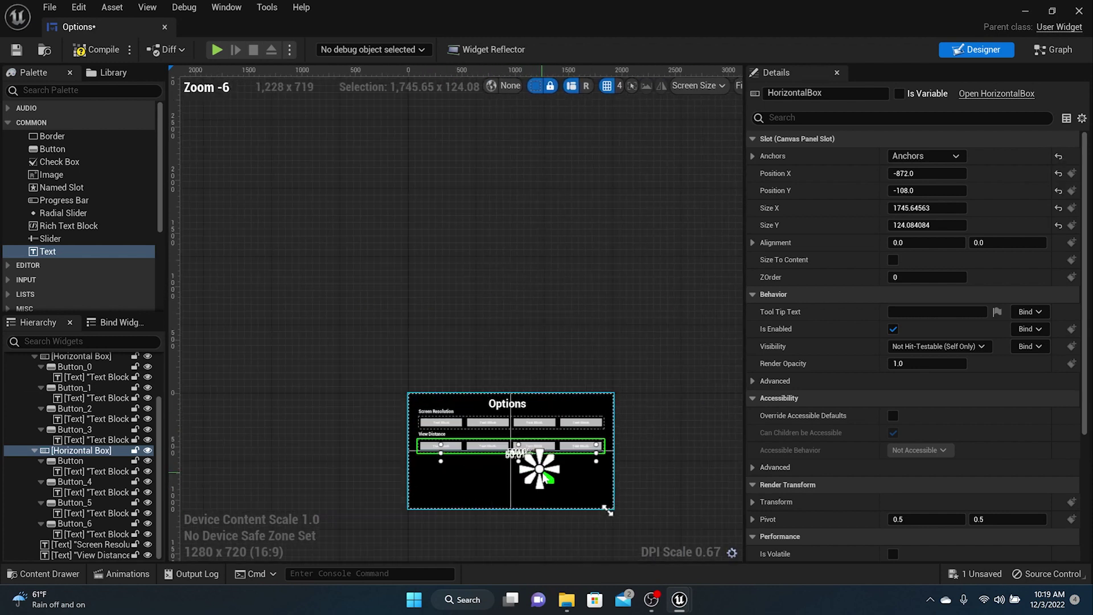
{"action": "scroll", "coordinate": [378, 462], "scroll_direction": "down", "scroll_amount": 3}
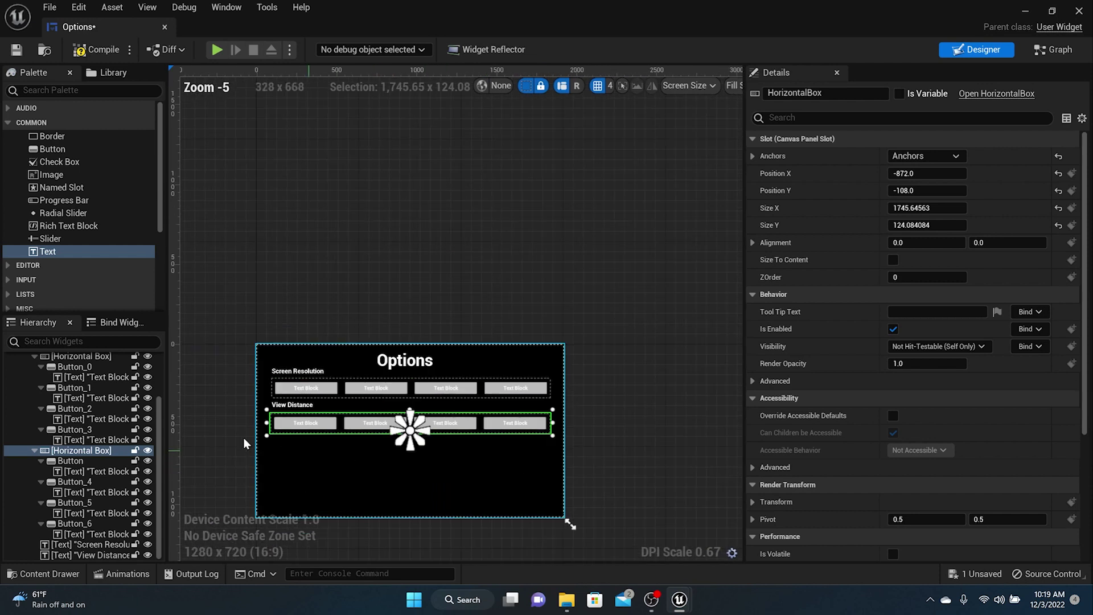
{"action": "scroll", "coordinate": [244, 431], "scroll_direction": "up", "scroll_amount": 3}
{"action": "scroll", "coordinate": [332, 430], "scroll_direction": "down", "scroll_amount": 1}
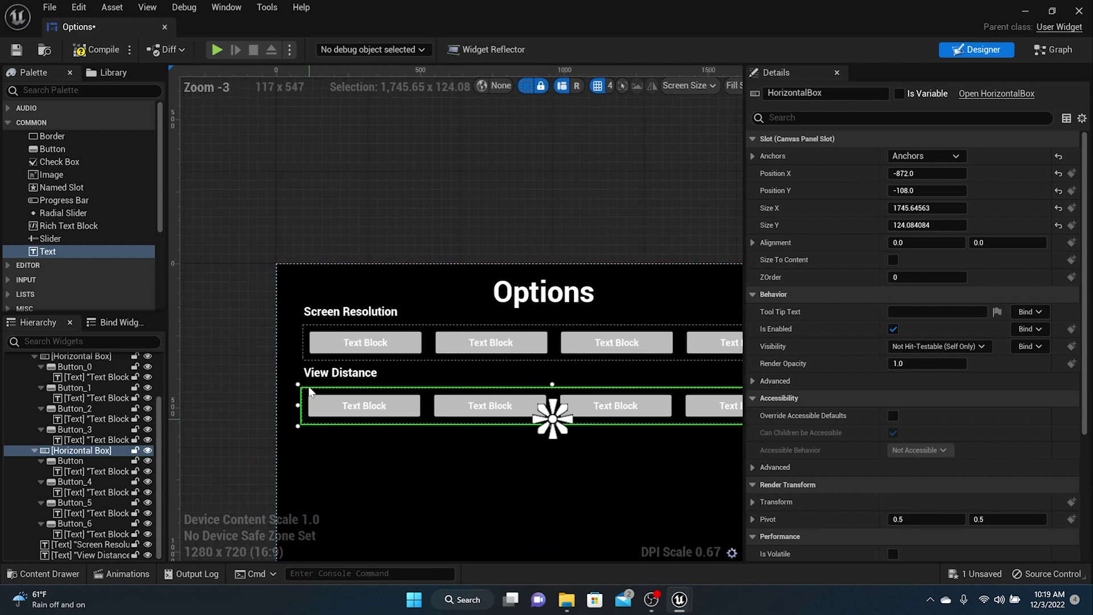
{"action": "left_click", "coordinate": [327, 378]}
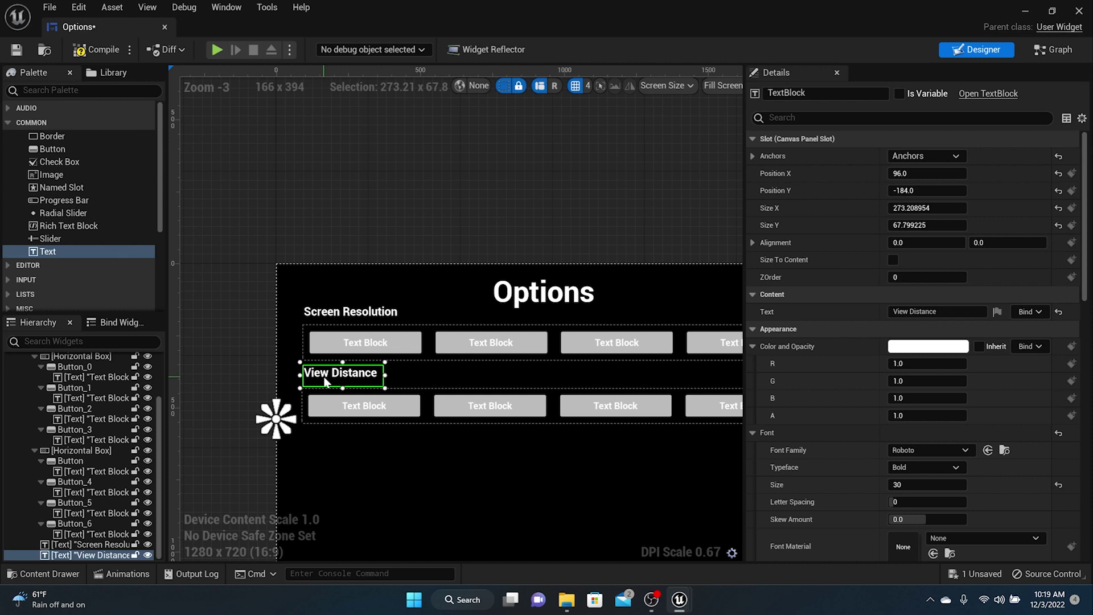
{"action": "key", "text": "ctrl+d"}
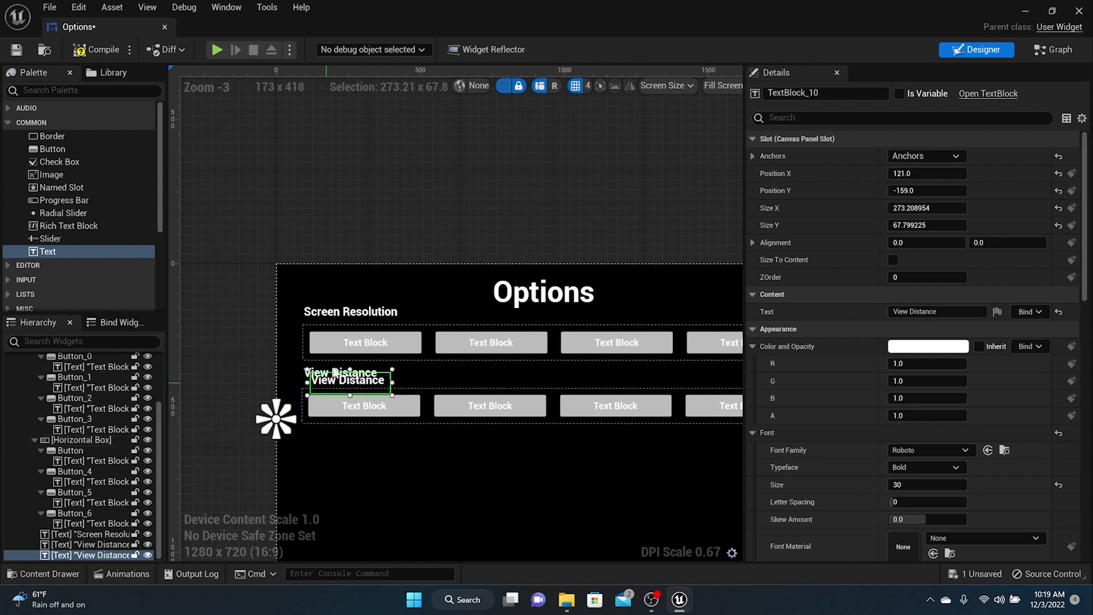
{"action": "left_click_drag", "start_coordinate": [347, 383], "coordinate": [340, 444]}
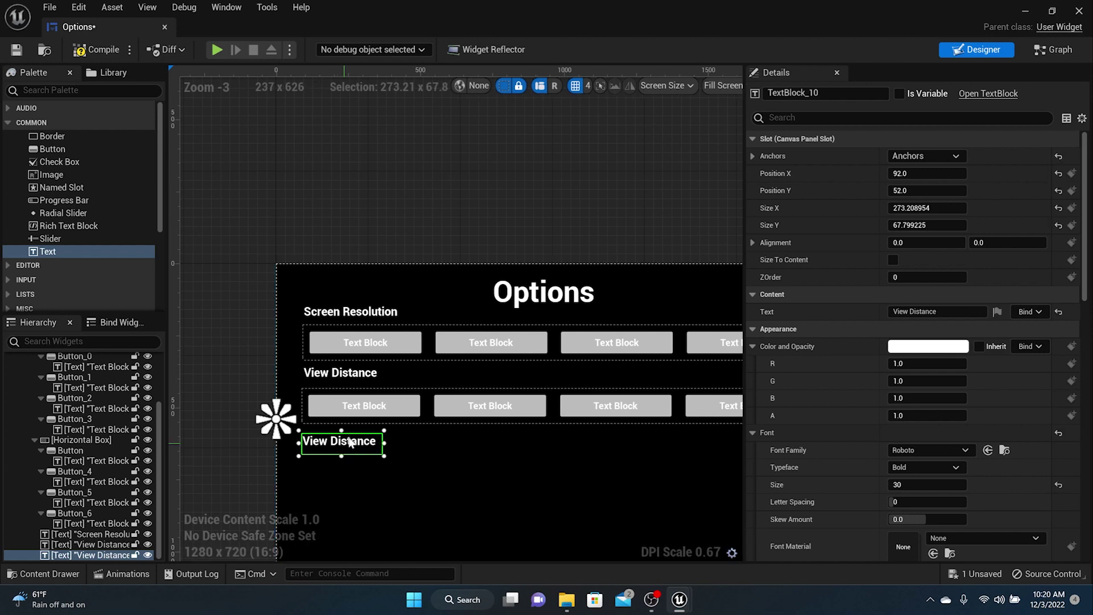
- Change the duplicated text's content below the second button row to "Anti Aliasing"
{"action": "left_click", "coordinate": [967, 311]}
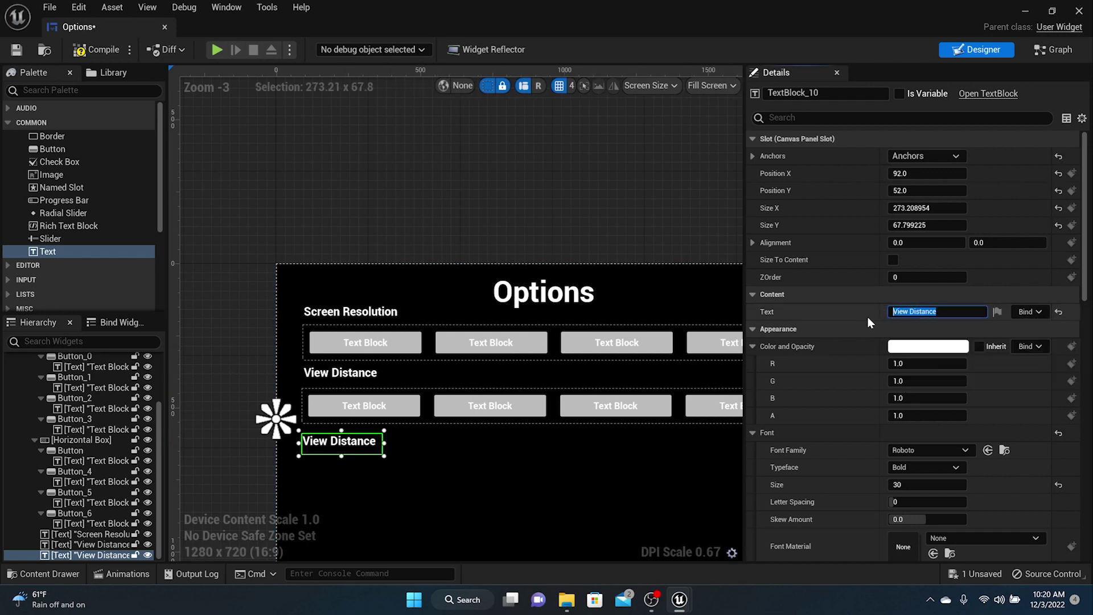
{"action": "type", "text": "Anti Alitasing Qu"}
{"action": "key", "text": "BackSpace"}
{"action": "key", "text": "BackSpace"}
{"action": "key", "text": "BackSpace"}
{"action": "key", "text": "BackSpace"}
{"action": "key", "text": "BackSpace"}
{"action": "key", "text": "BackSpace"}
{"action": "key", "text": "BackSpace"}
{"action": "key", "text": "BackSpace"}
{"action": "key", "text": "BackSpace"}
{"action": "type", "text": "asing"}
{"action": "key", "text": "Return"}
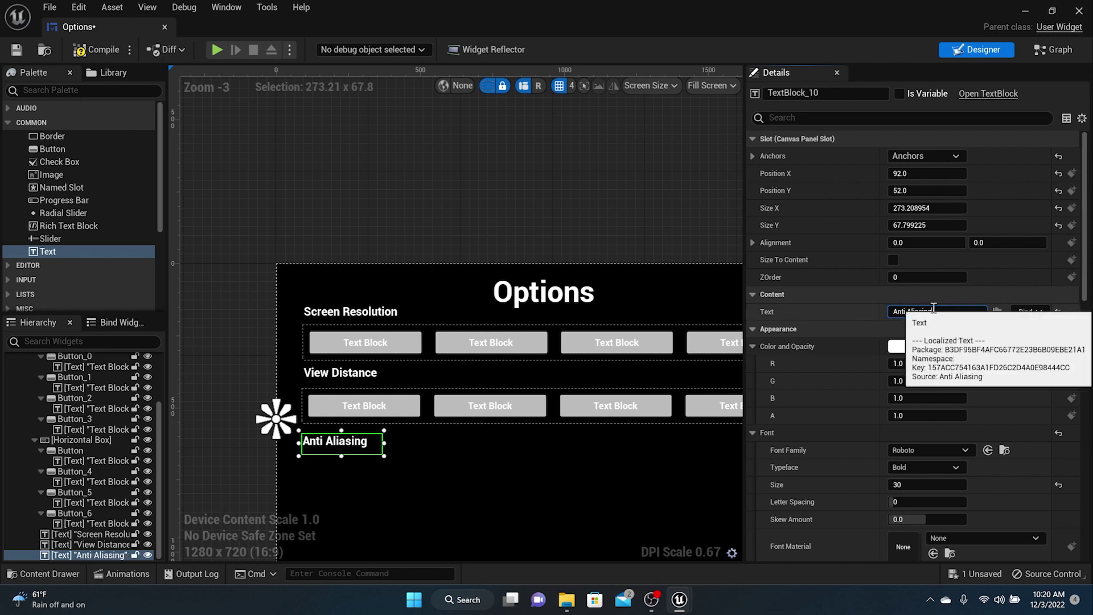
{"action": "scroll", "coordinate": [417, 450], "scroll_direction": "up", "scroll_amount": 4}
{"action": "scroll", "coordinate": [412, 457], "scroll_direction": "down", "scroll_amount": 4}
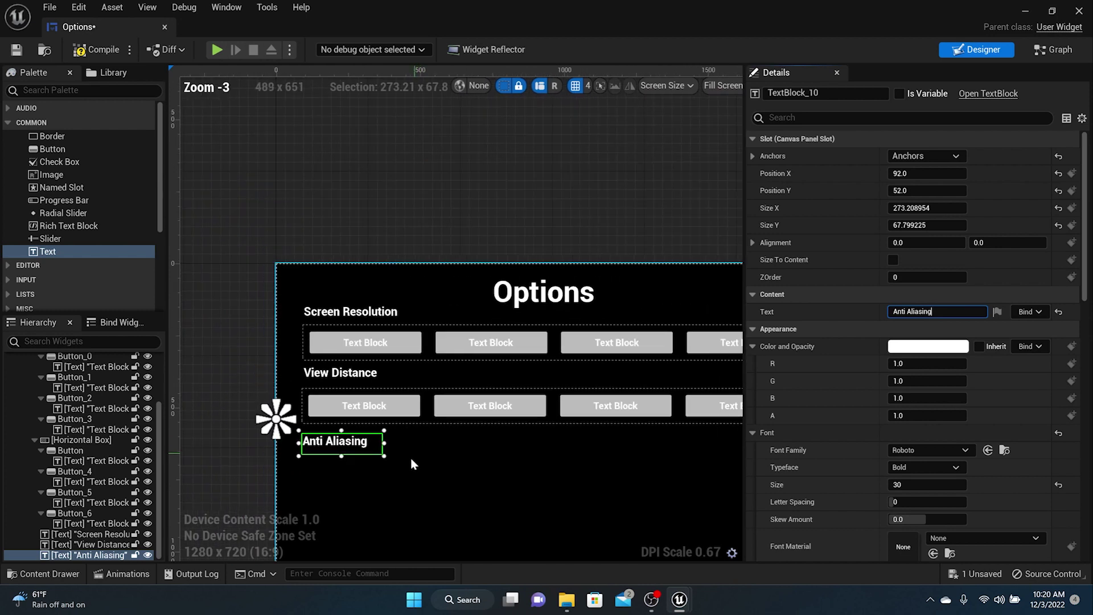
{"action": "left_click", "coordinate": [320, 388]}
{"action": "left_click", "coordinate": [318, 392]}
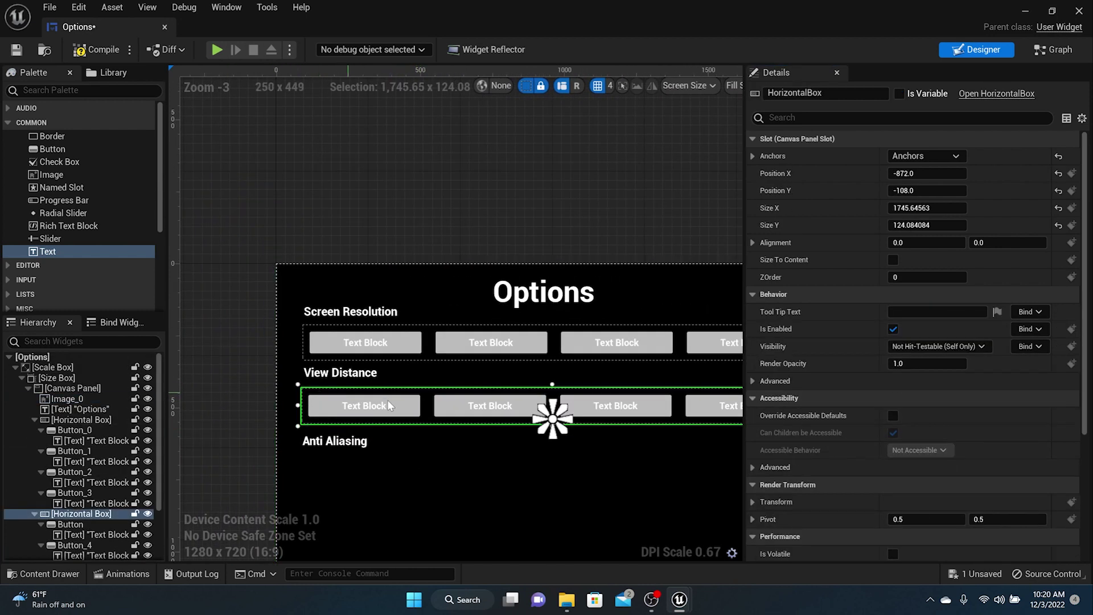
{"action": "key", "text": "ctrl+v"}
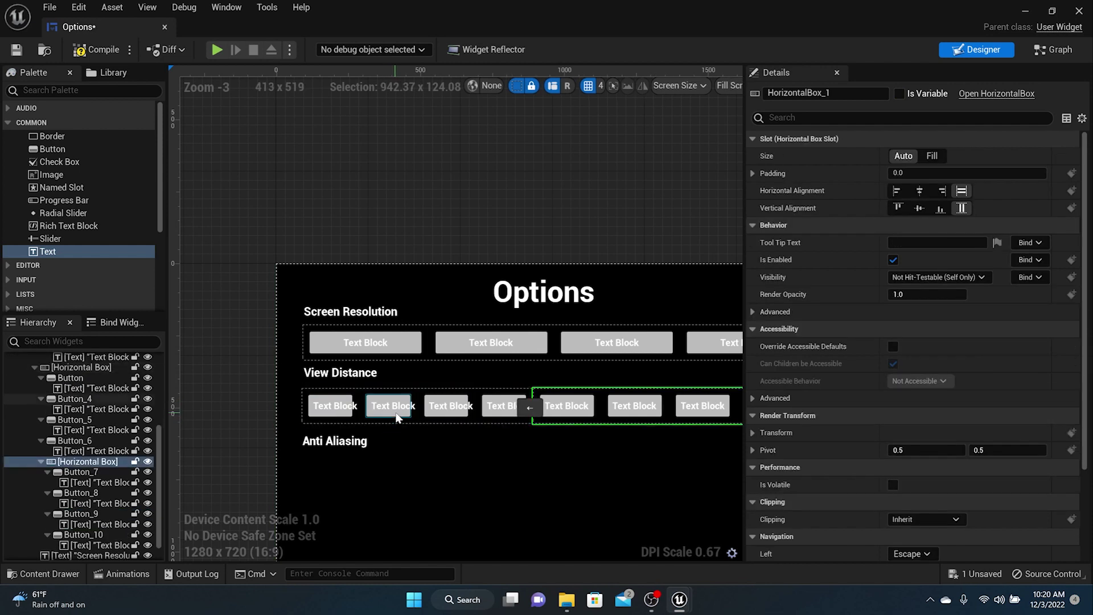
{"action": "key", "text": "ctrl+z"}
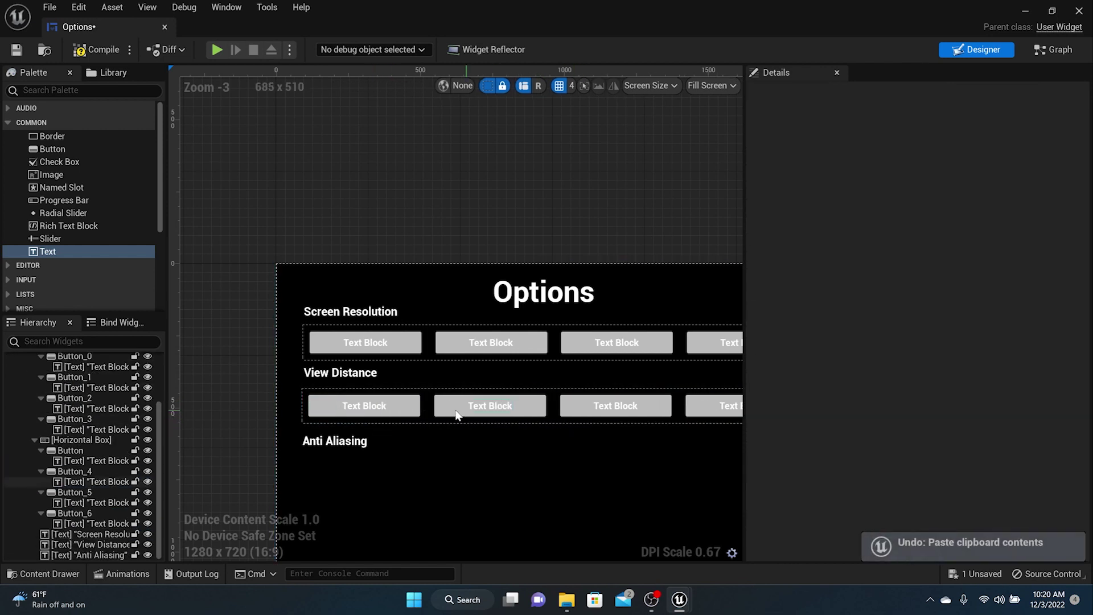
- Duplicate the second Horizontal Box with its four buttons and place the copy below the "Anti Aliasing" text at -868, 124
{"action": "left_click", "coordinate": [296, 387]}
{"action": "left_click", "coordinate": [304, 391]}
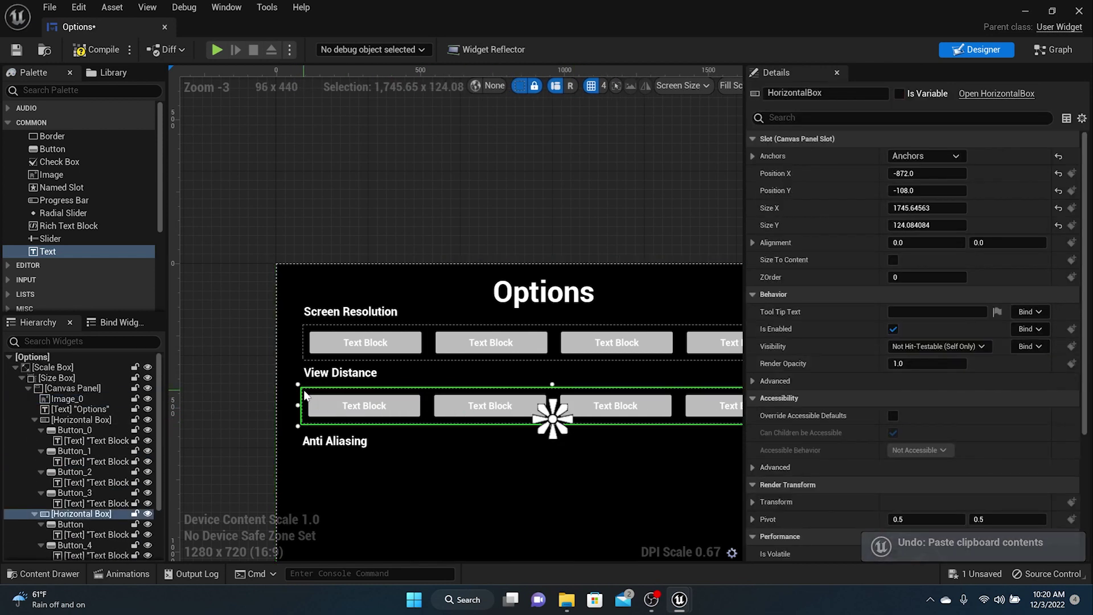
{"action": "right_click", "coordinate": [64, 513]}
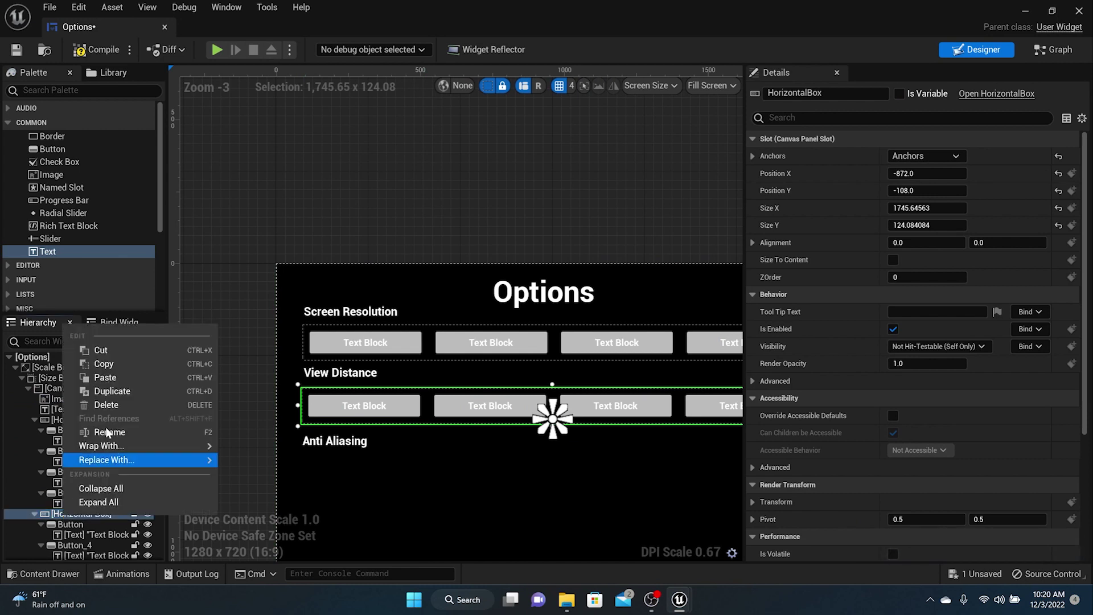
{"action": "left_click", "coordinate": [122, 392]}
{"action": "left_click_drag", "start_coordinate": [560, 454], "coordinate": [309, 486]}
- Tighten the spacing by moving the "Anti Aliasing" text to 100, 32 and its button row to -872, 92
{"action": "scroll", "coordinate": [369, 437], "scroll_direction": "down", "scroll_amount": 4}
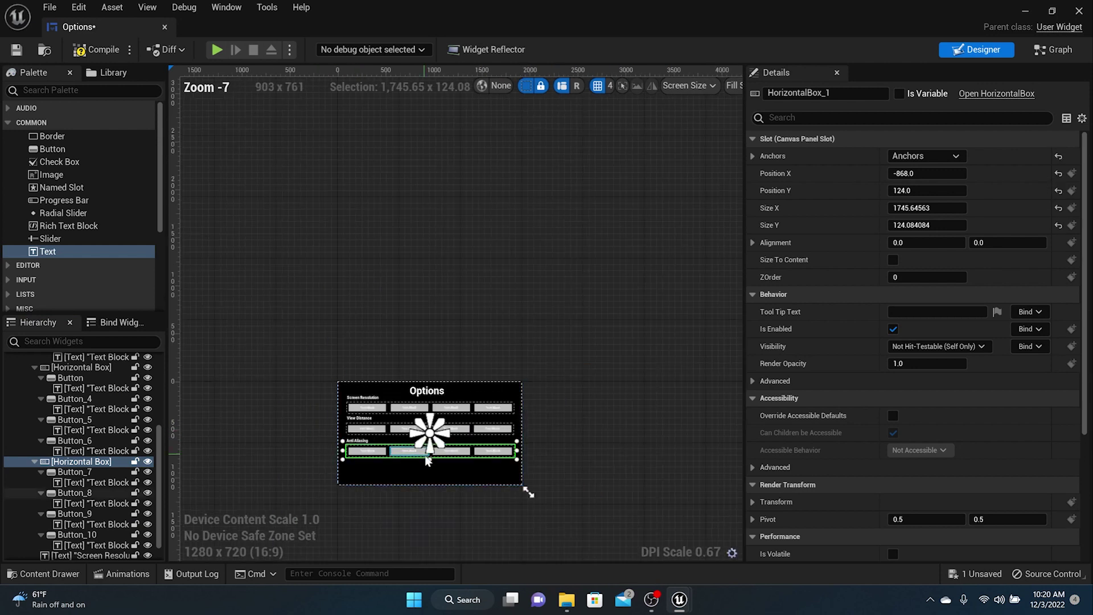
{"action": "scroll", "coordinate": [426, 458], "scroll_direction": "up", "scroll_amount": 4}
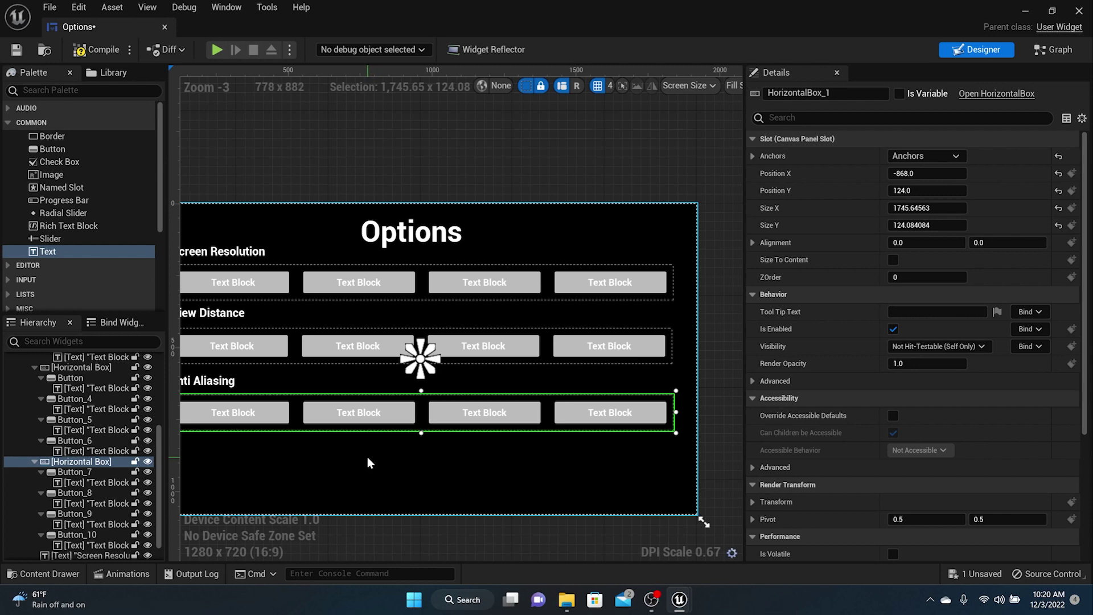
{"action": "scroll", "coordinate": [284, 426], "scroll_direction": "down", "scroll_amount": 3}
{"action": "scroll", "coordinate": [251, 429], "scroll_direction": "up", "scroll_amount": 4}
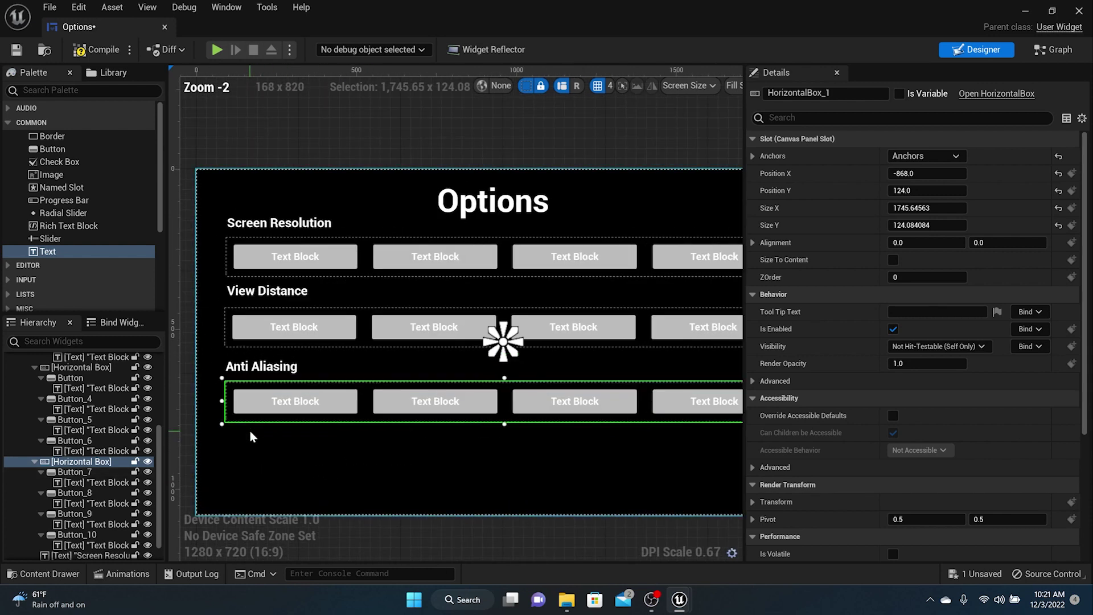
{"action": "left_click_drag", "start_coordinate": [262, 365], "coordinate": [266, 361]}
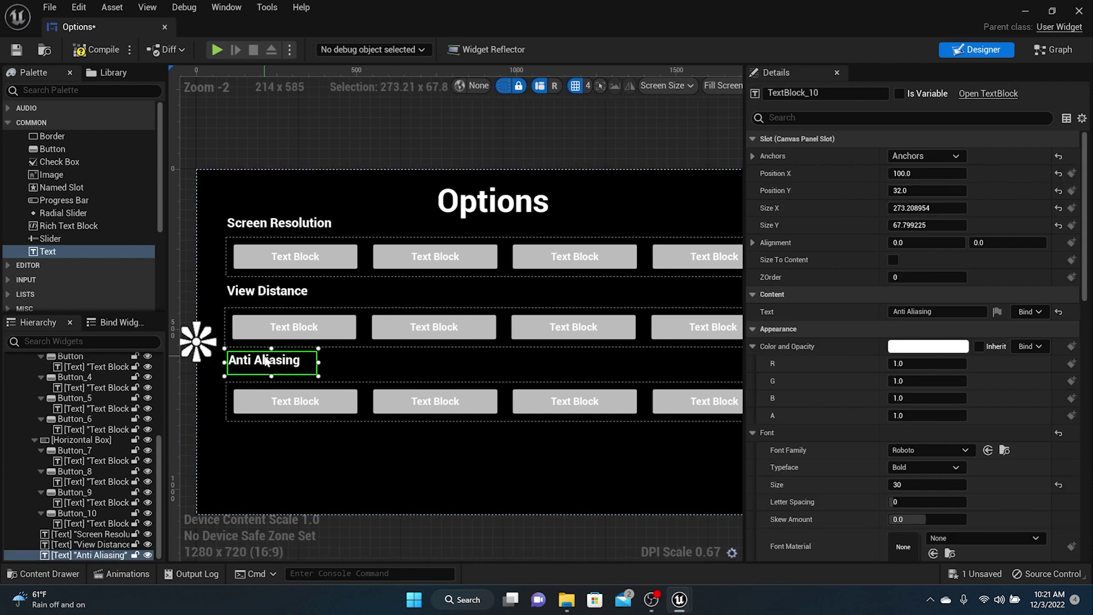
{"action": "left_click", "coordinate": [265, 389]}
{"action": "left_click_drag", "start_coordinate": [266, 385], "coordinate": [266, 380]}
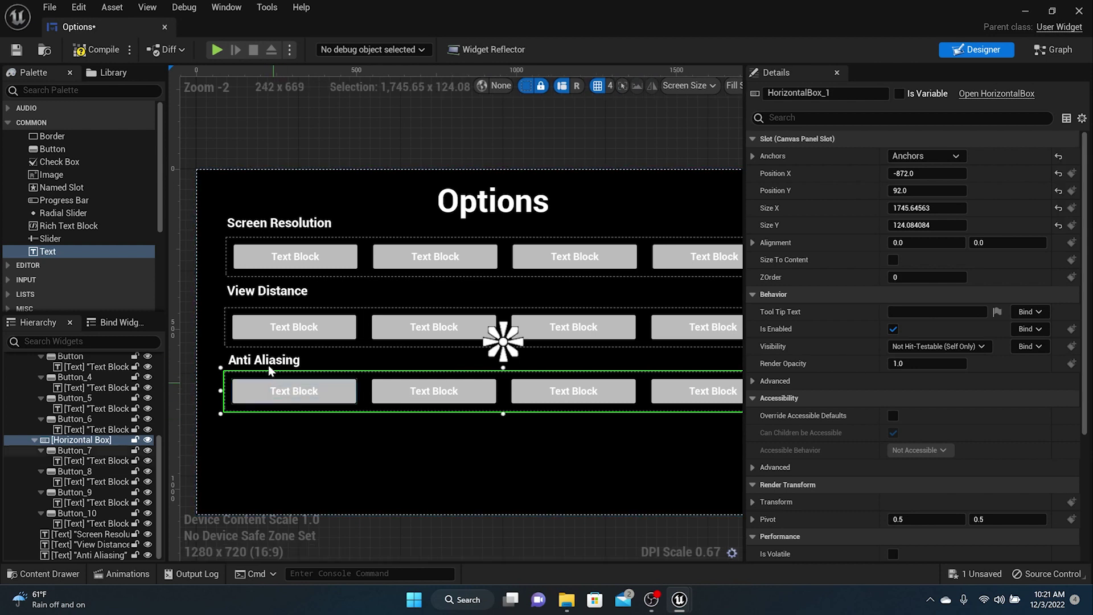
- Duplicate the "Anti Aliasing" text and place the copy below the third button row at 96, 244
{"action": "left_click", "coordinate": [269, 365]}
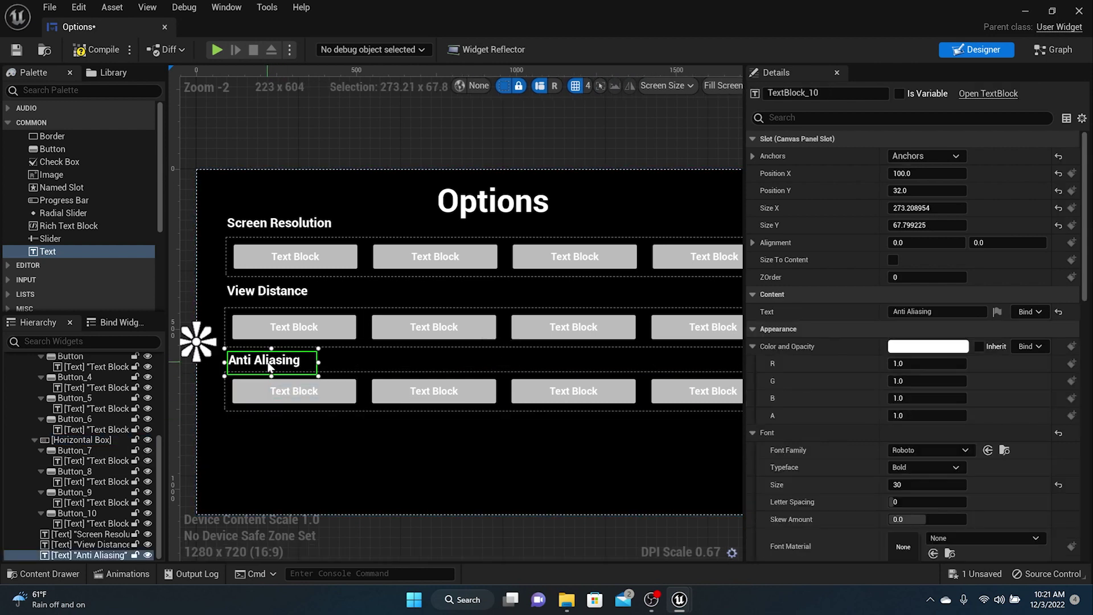
{"action": "key", "text": "ctrl+d"}
{"action": "left_click_drag", "start_coordinate": [313, 375], "coordinate": [304, 434]}
- Change the duplicated text's content below the third button row to "Shadow Quality"
{"action": "left_click_drag", "start_coordinate": [939, 312], "coordinate": [845, 322]}
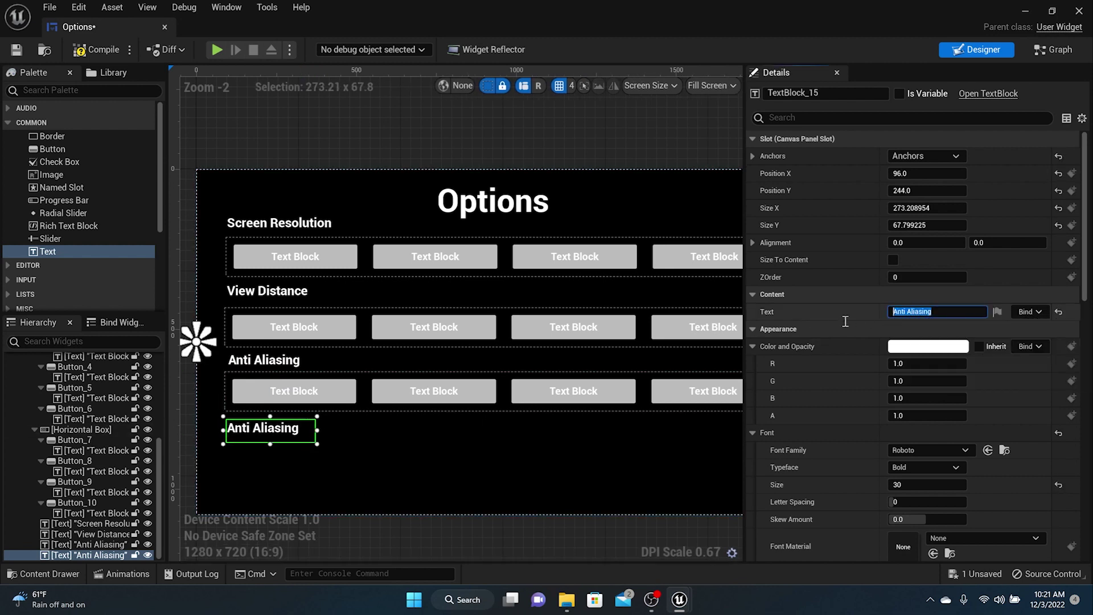
{"action": "type", "text": "Shadow q"}
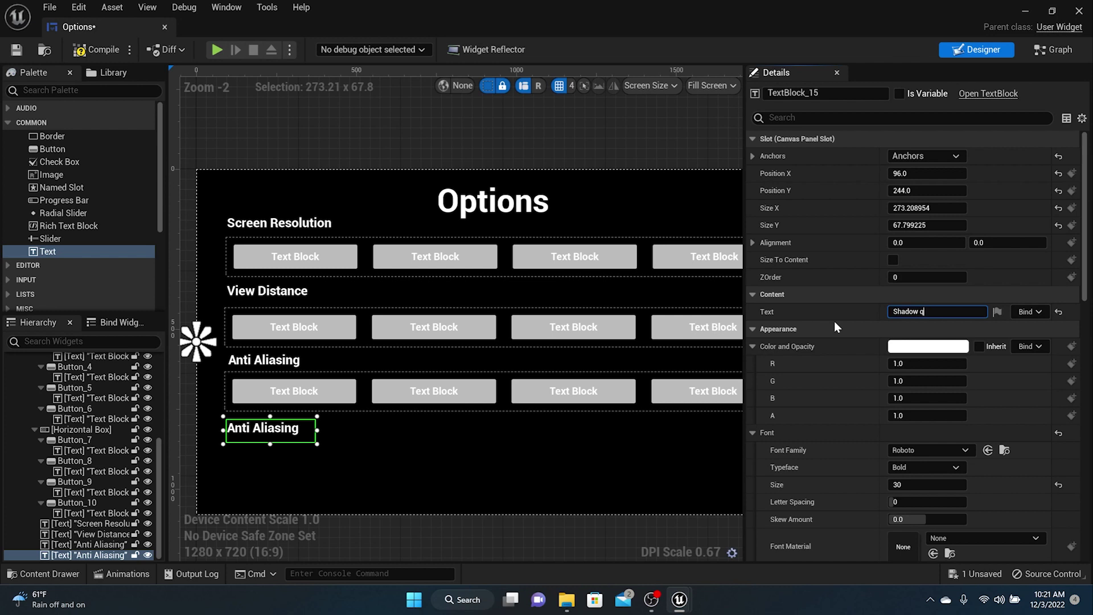
{"action": "type", "text": "uality"}
{"action": "key", "text": "Return"}
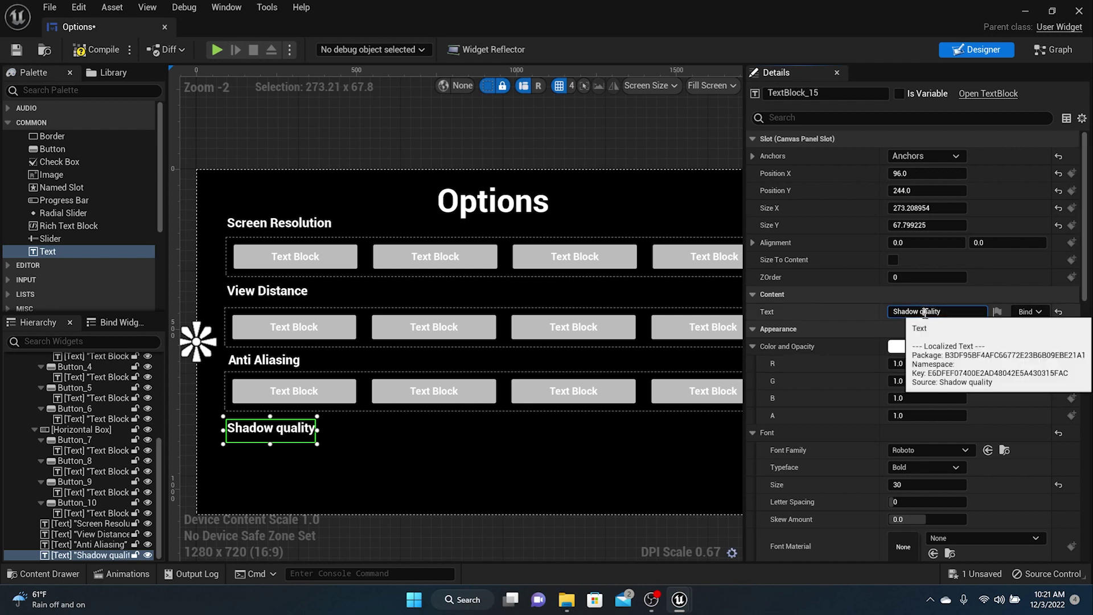
{"action": "left_click_drag", "start_coordinate": [923, 312], "coordinate": [920, 318]}
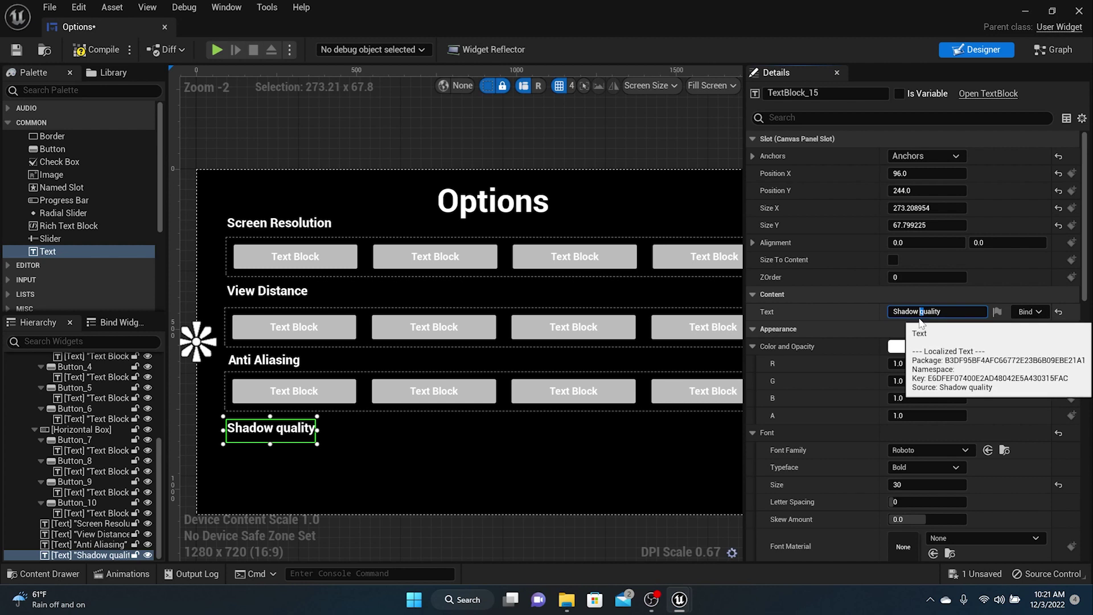
{"action": "type", "text": "Q"}
{"action": "left_click", "coordinate": [341, 433]}
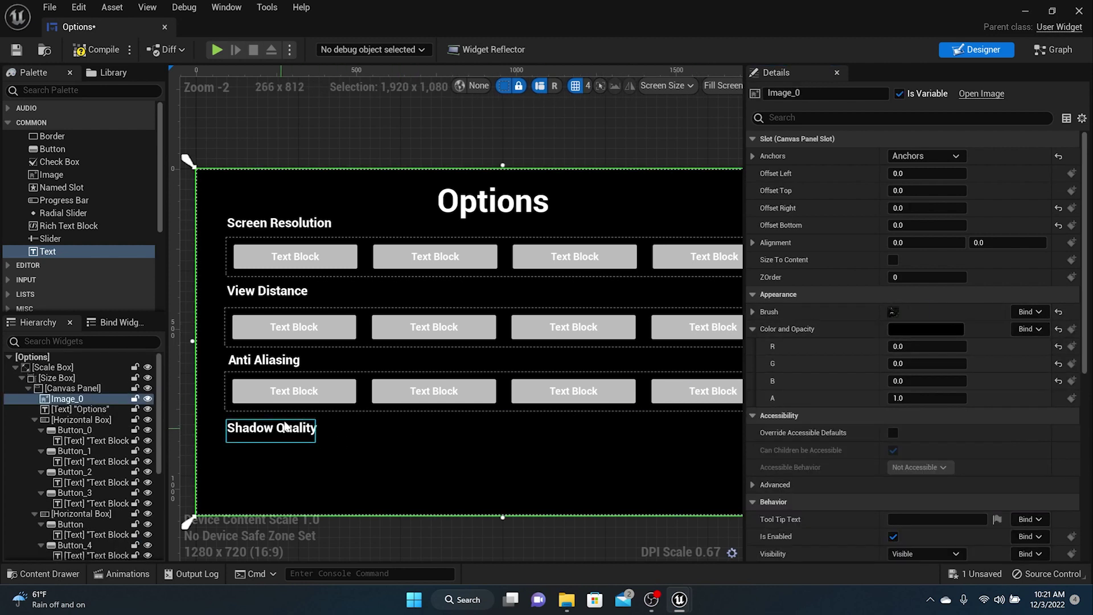
- Duplicate the third Horizontal Box with its four buttons and place the copy below the "Shadow Quality" text at -880, 312
{"action": "left_click", "coordinate": [226, 387]}
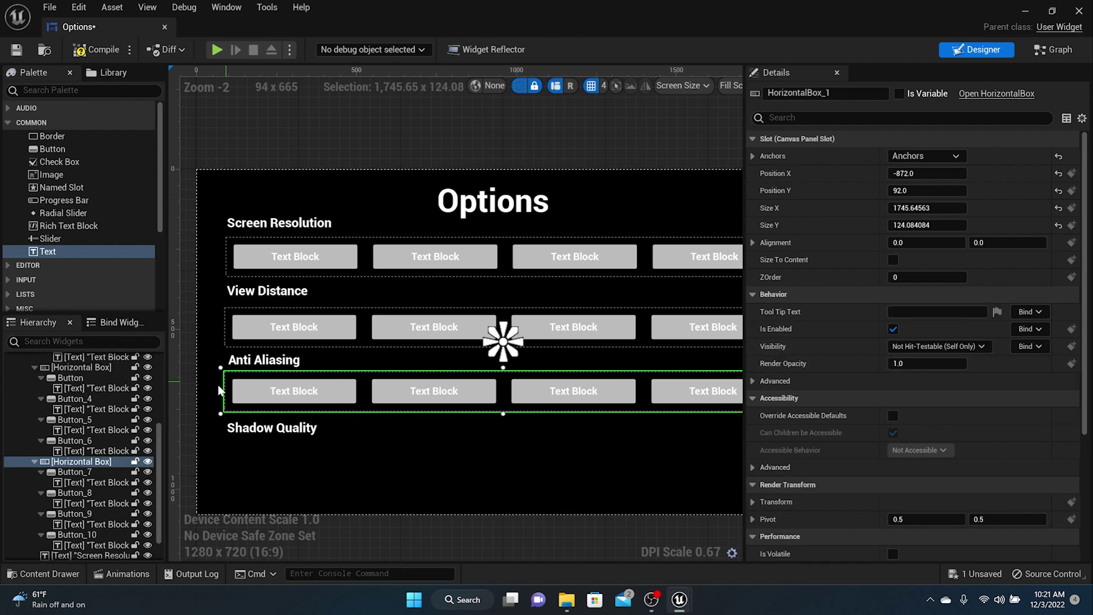
{"action": "right_click", "coordinate": [78, 463]}
{"action": "left_click", "coordinate": [130, 340]}
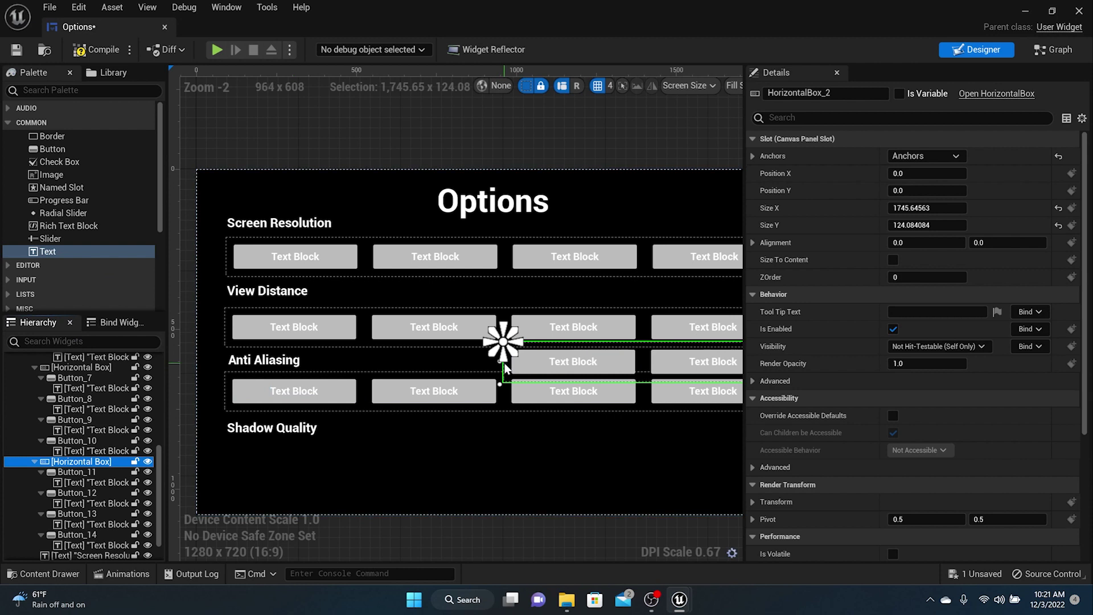
{"action": "left_click_drag", "start_coordinate": [518, 382], "coordinate": [223, 464]}
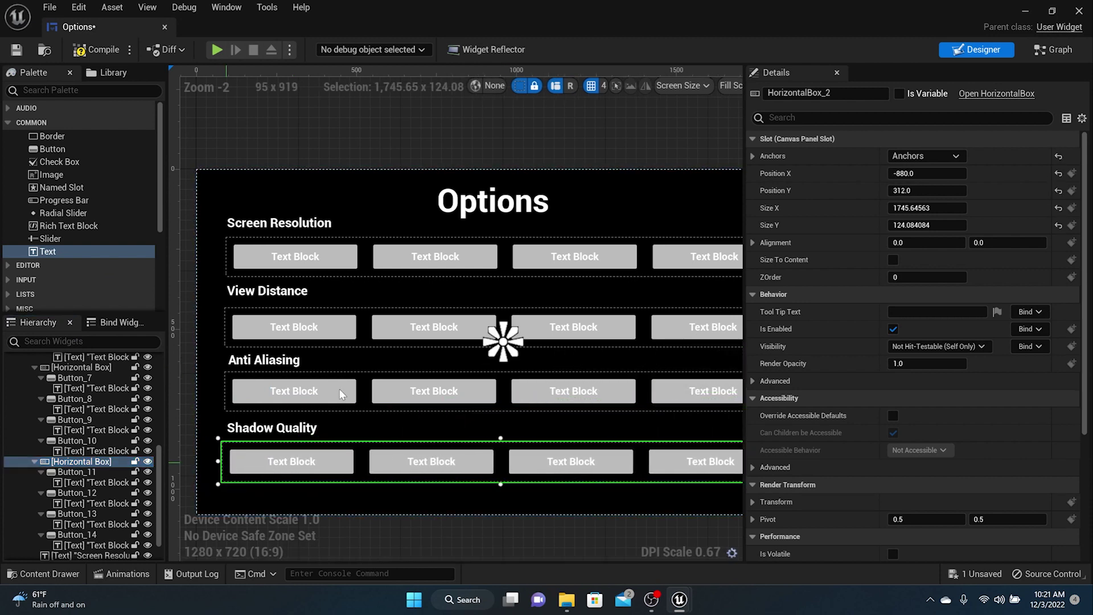
- Reduce the height of the Screen Resolution button row to about 93
{"action": "scroll", "coordinate": [385, 374], "scroll_direction": "down", "scroll_amount": 4}
{"action": "scroll", "coordinate": [439, 392], "scroll_direction": "up", "scroll_amount": 4}
{"action": "scroll", "coordinate": [439, 393], "scroll_direction": "down", "scroll_amount": 3}
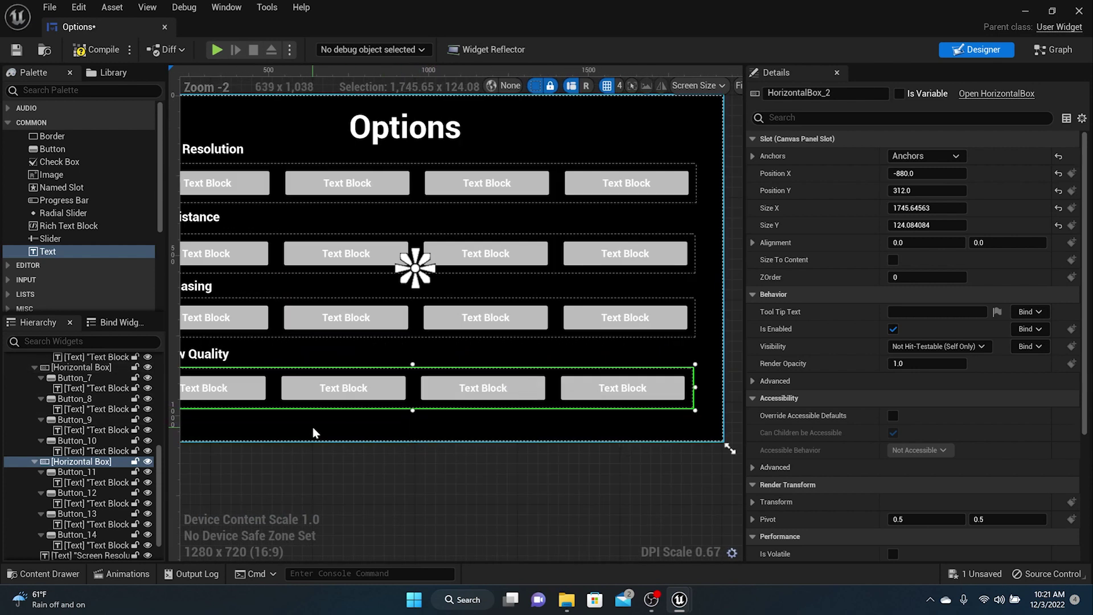
{"action": "scroll", "coordinate": [316, 428], "scroll_direction": "down", "scroll_amount": 2}
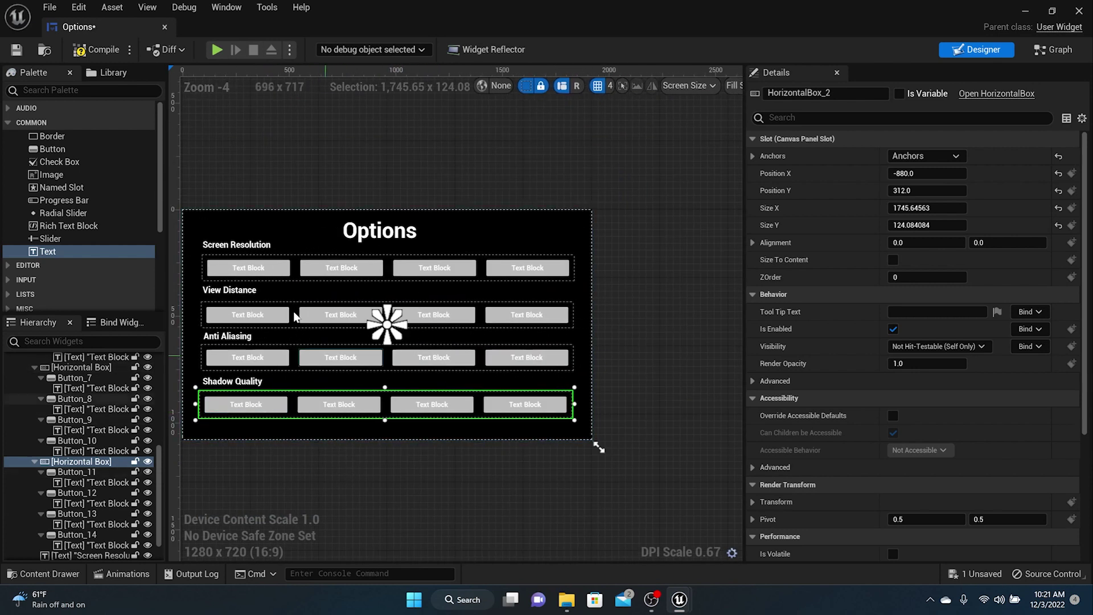
{"action": "scroll", "coordinate": [294, 317], "scroll_direction": "up", "scroll_amount": 3}
{"action": "scroll", "coordinate": [388, 175], "scroll_direction": "down", "scroll_amount": 2}
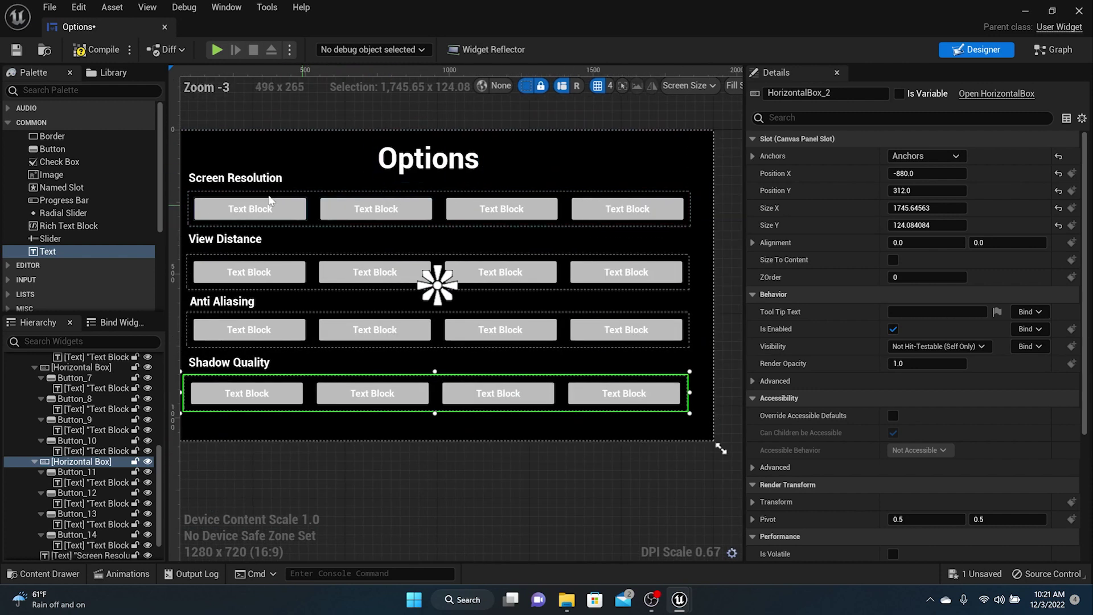
{"action": "scroll", "coordinate": [369, 240], "scroll_direction": "up", "scroll_amount": 2}
{"action": "scroll", "coordinate": [370, 237], "scroll_direction": "down", "scroll_amount": 1}
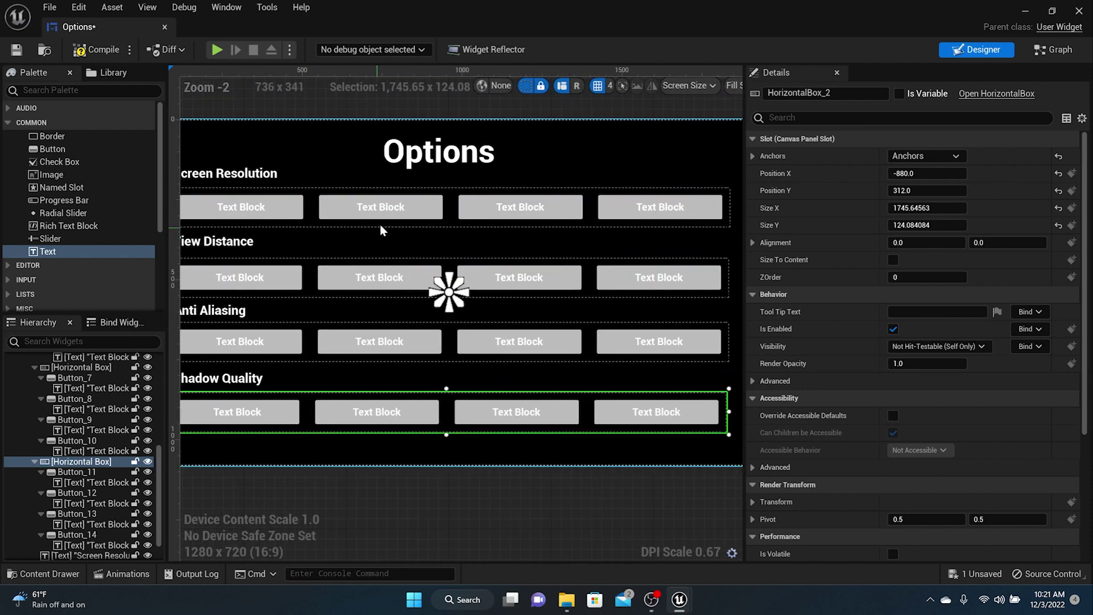
{"action": "scroll", "coordinate": [378, 227], "scroll_direction": "up", "scroll_amount": 1}
{"action": "right_click_drag", "start_coordinate": [379, 228], "coordinate": [539, 250]}
{"action": "scroll", "coordinate": [585, 264], "scroll_direction": "down", "scroll_amount": 2}
{"action": "left_click", "coordinate": [593, 254]}
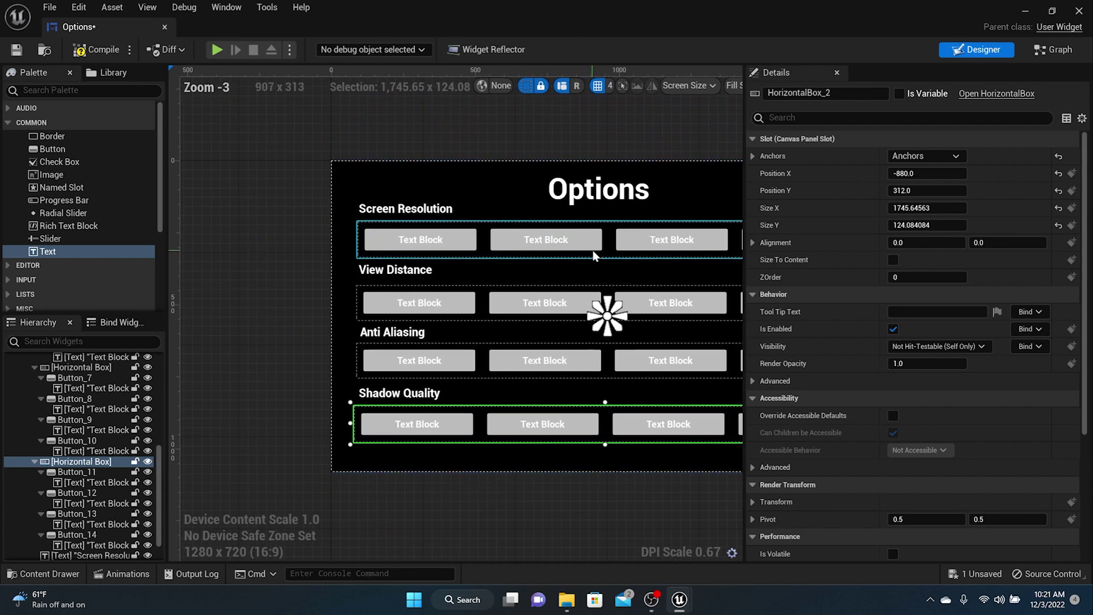
{"action": "left_click_drag", "start_coordinate": [609, 260], "coordinate": [613, 250]}
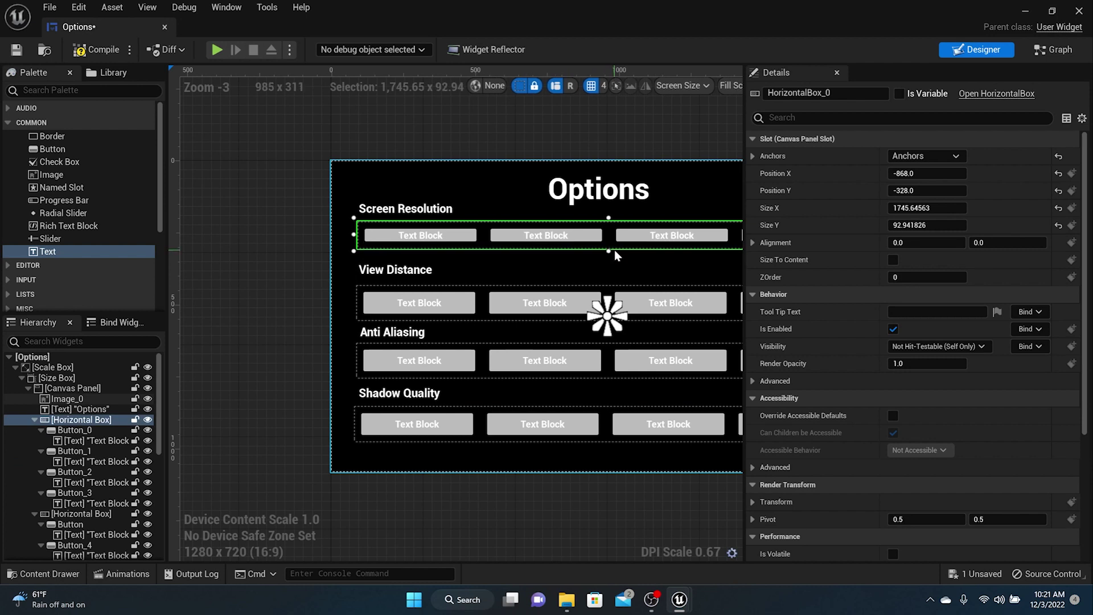
- Move the "View Distance" text and its button row up, placing the row at -880, -156 with a height of about 105
{"action": "mouse_move", "coordinate": [413, 277]}
{"action": "left_mouse_down"}
{"action": "mouse_move", "coordinate": [414, 266]}
{"action": "mouse_move", "coordinate": [420, 293]}
{"action": "mouse_move", "coordinate": [419, 279]}
{"action": "left_mouse_up"}
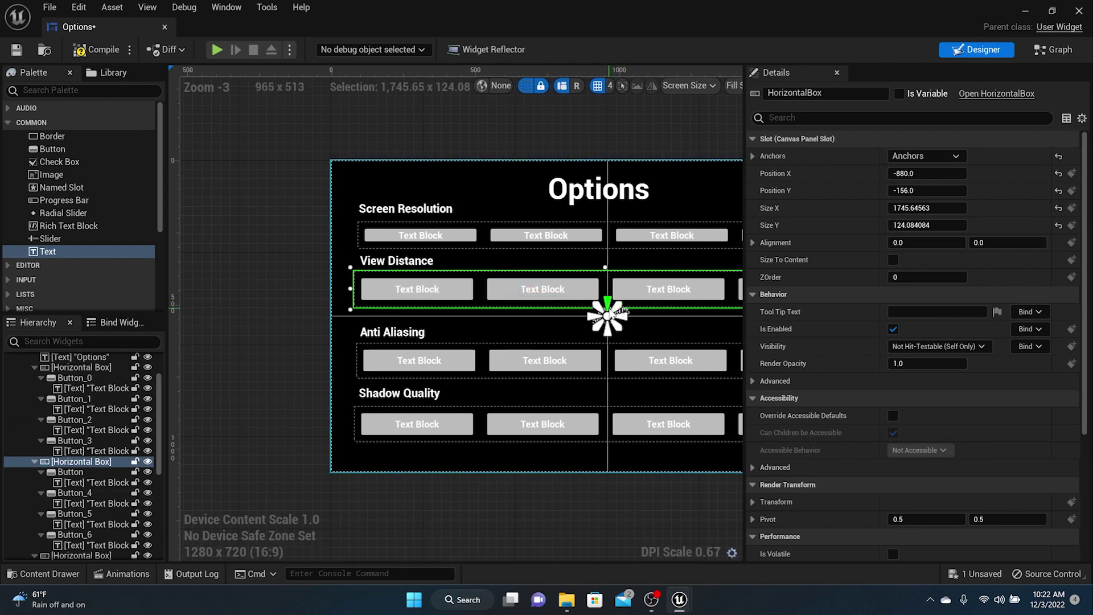
{"action": "scroll", "coordinate": [587, 304], "scroll_direction": "up", "scroll_amount": 3}
{"action": "scroll", "coordinate": [557, 315], "scroll_direction": "up", "scroll_amount": 4}
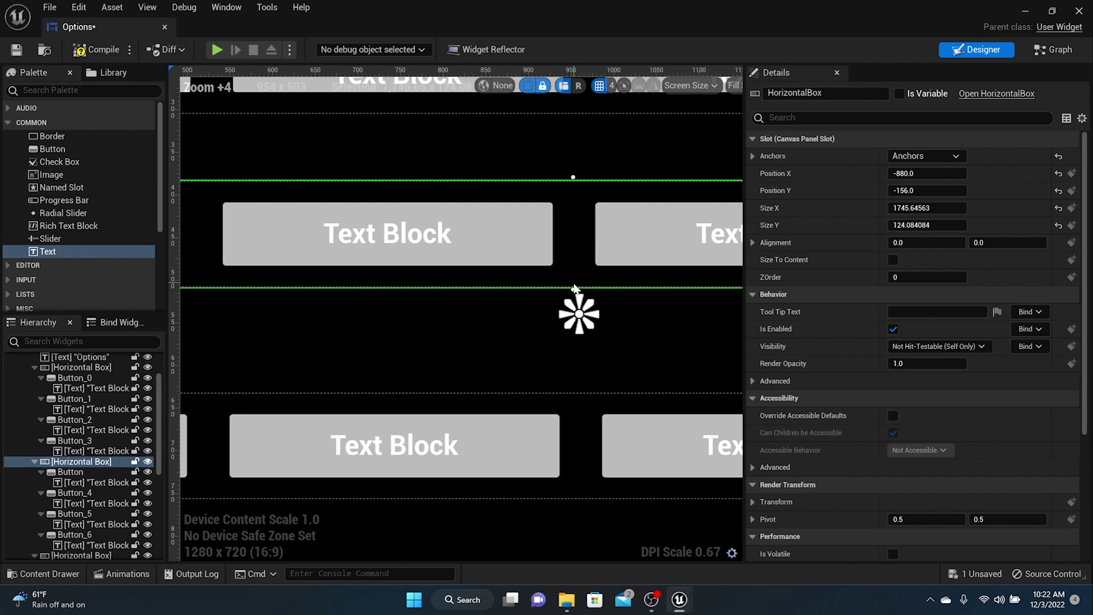
{"action": "left_click_drag", "start_coordinate": [576, 288], "coordinate": [575, 273]}
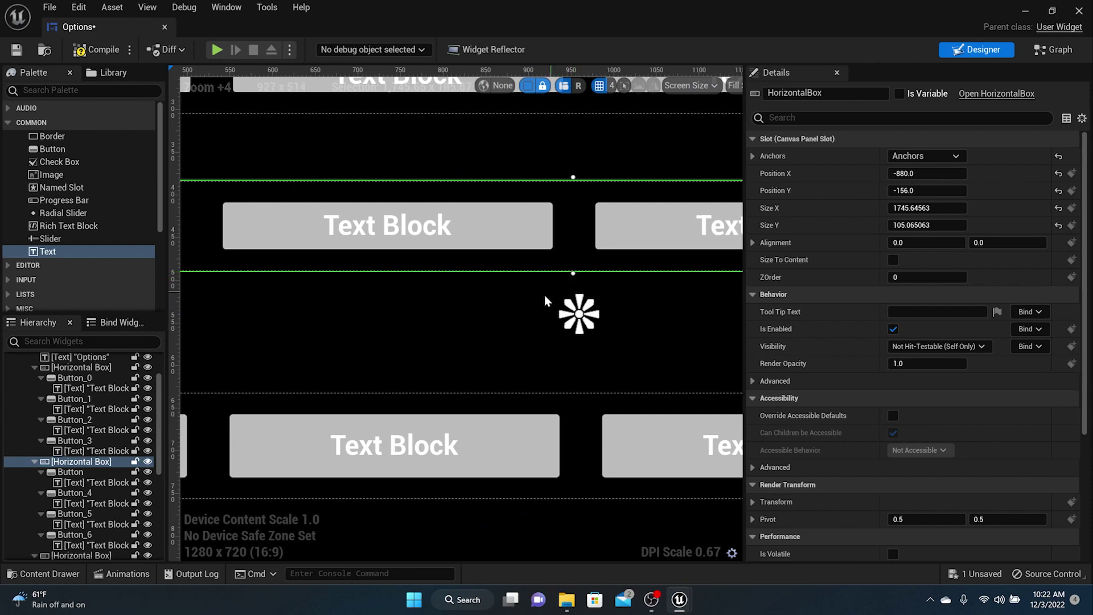
- Move the "Anti Aliasing" text and its button row up, placing the row at -880, 32 with a height of about 101
{"action": "scroll", "coordinate": [545, 296], "scroll_direction": "down", "scroll_amount": 6}
{"action": "left_click_drag", "start_coordinate": [340, 329], "coordinate": [336, 307]}
{"action": "left_click_drag", "start_coordinate": [363, 345], "coordinate": [360, 327]}
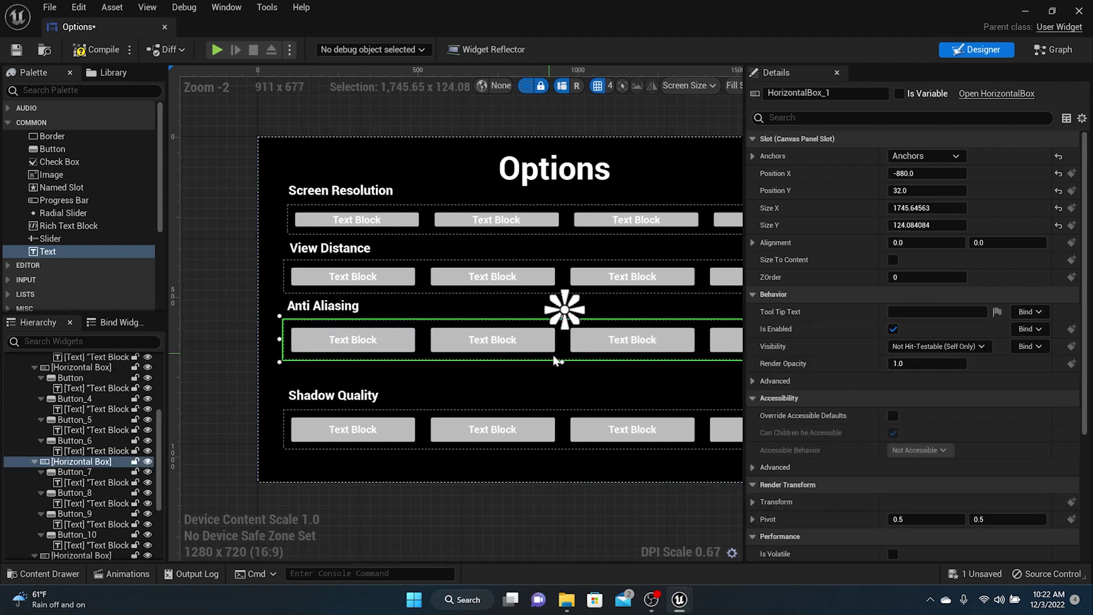
{"action": "left_click_drag", "start_coordinate": [562, 363], "coordinate": [561, 355]}
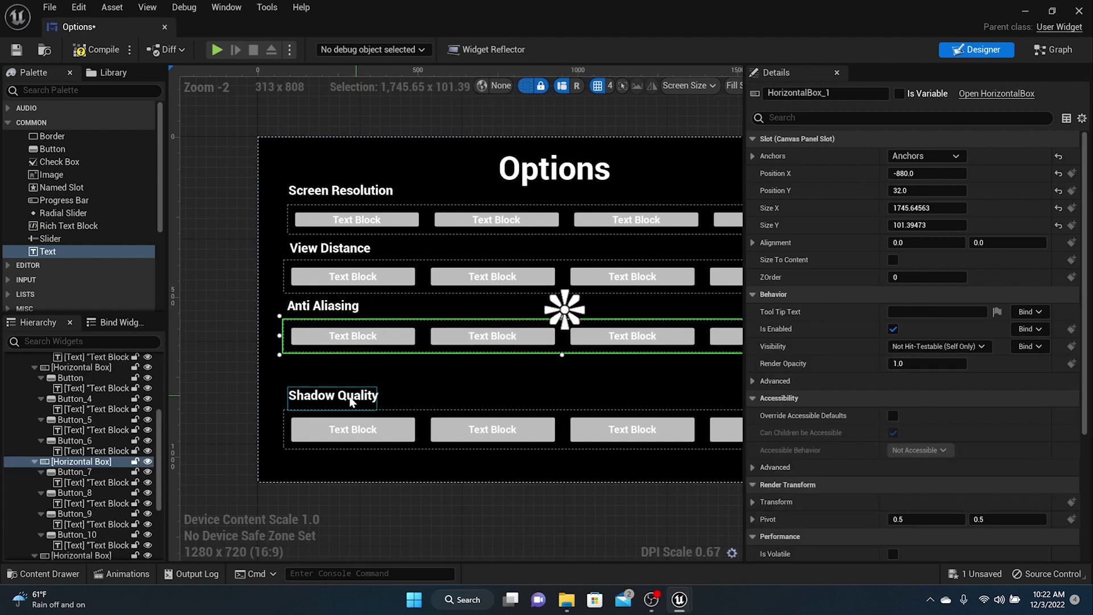
- Move the "Shadow Quality" text to 96, 148 and its button row to -872, 224 with a height of about 115
{"action": "left_click_drag", "start_coordinate": [349, 400], "coordinate": [350, 368]}
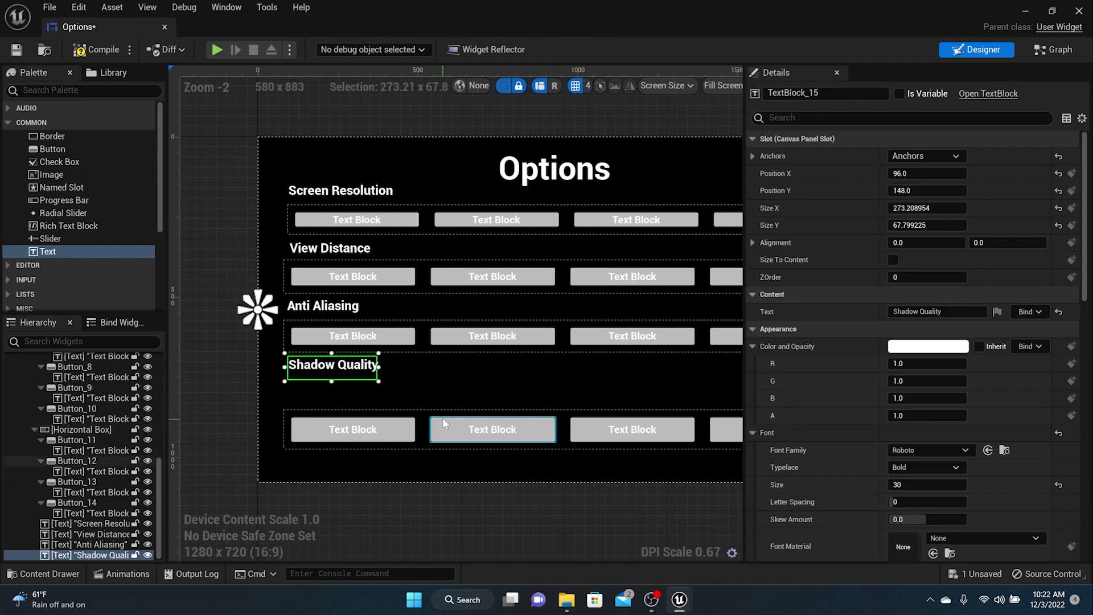
{"action": "left_click_drag", "start_coordinate": [442, 417], "coordinate": [440, 387]}
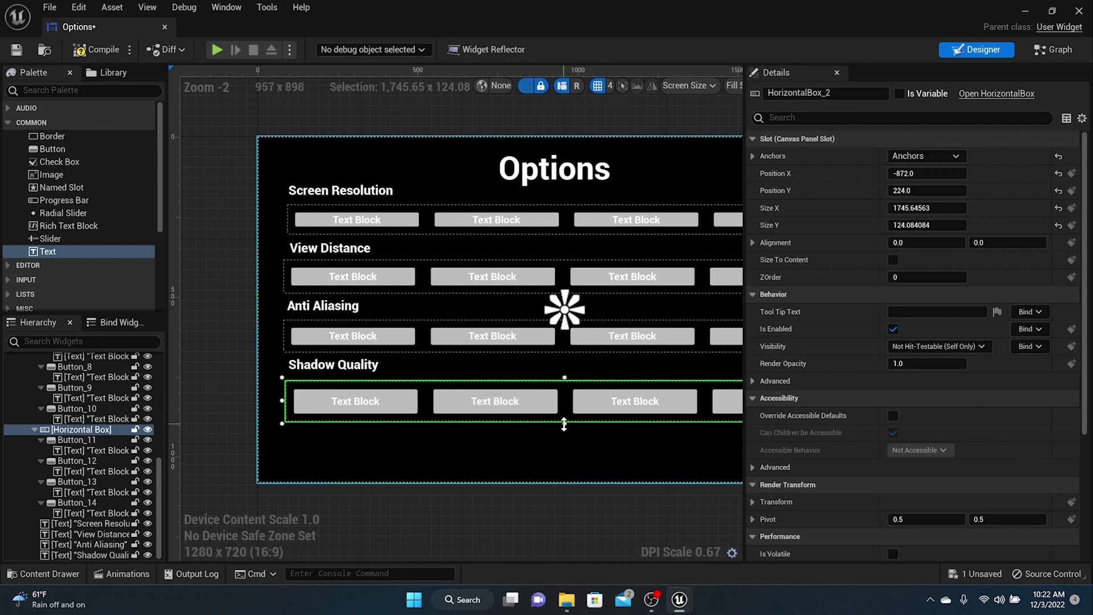
{"action": "mouse_move", "coordinate": [564, 423]}
{"action": "left_mouse_down"}
{"action": "mouse_move", "coordinate": [567, 411]}
{"action": "mouse_move", "coordinate": [573, 421]}
{"action": "left_mouse_up"}
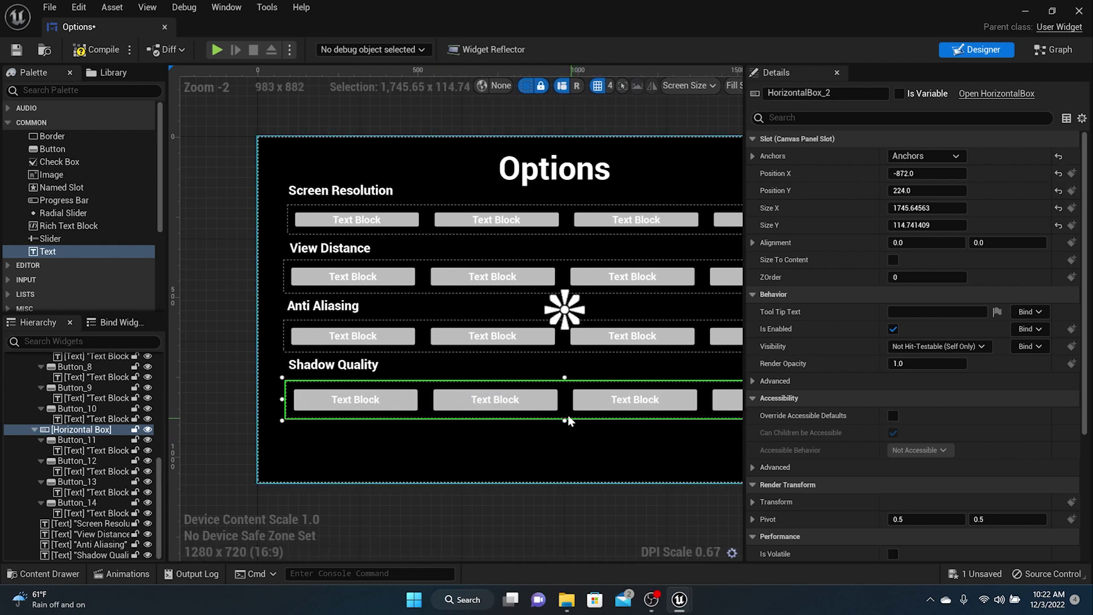
- Duplicate the "Shadow Quality" text, place the copy below the fourth button row at 84, 352, and change its content to "Texture Quality"
{"action": "left_click", "coordinate": [354, 378]}
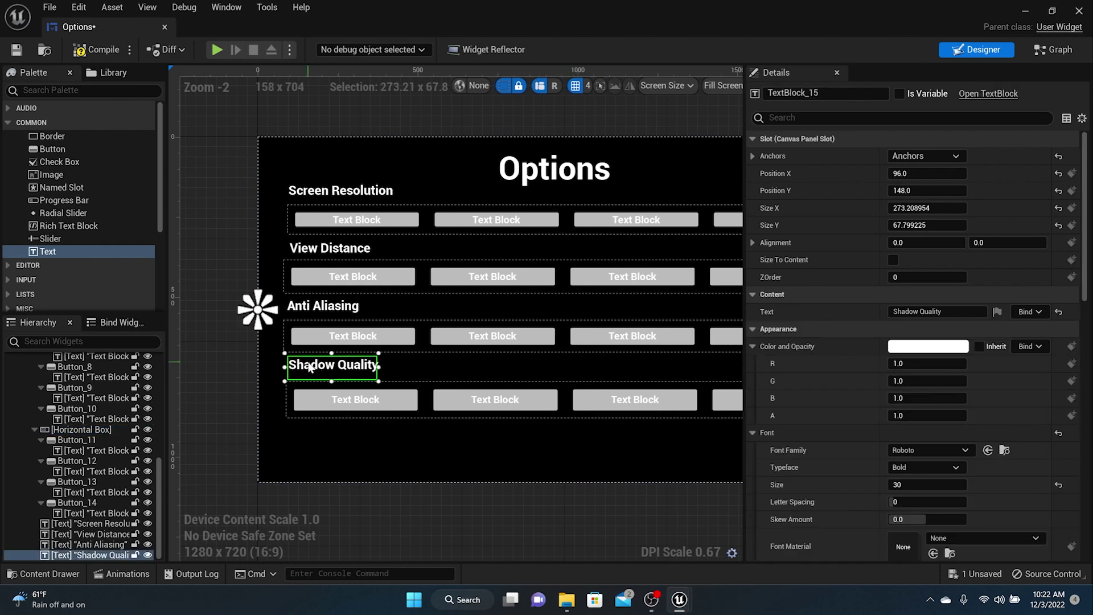
{"action": "key", "text": "ctrl+d"}
{"action": "left_click_drag", "start_coordinate": [346, 377], "coordinate": [335, 432]}
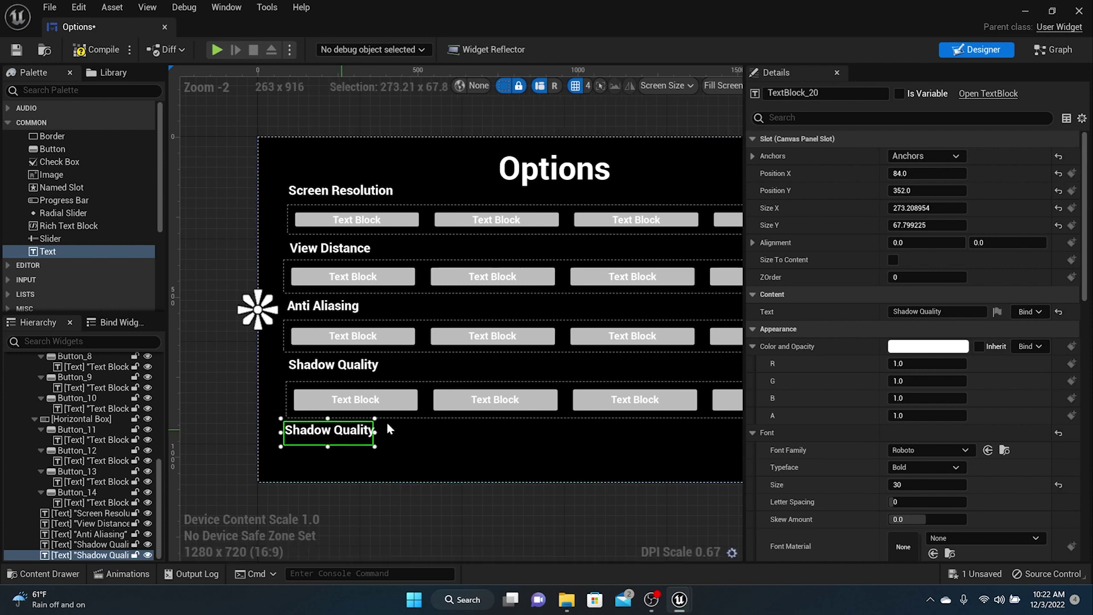
{"action": "left_click_drag", "start_coordinate": [918, 311], "coordinate": [883, 319]}
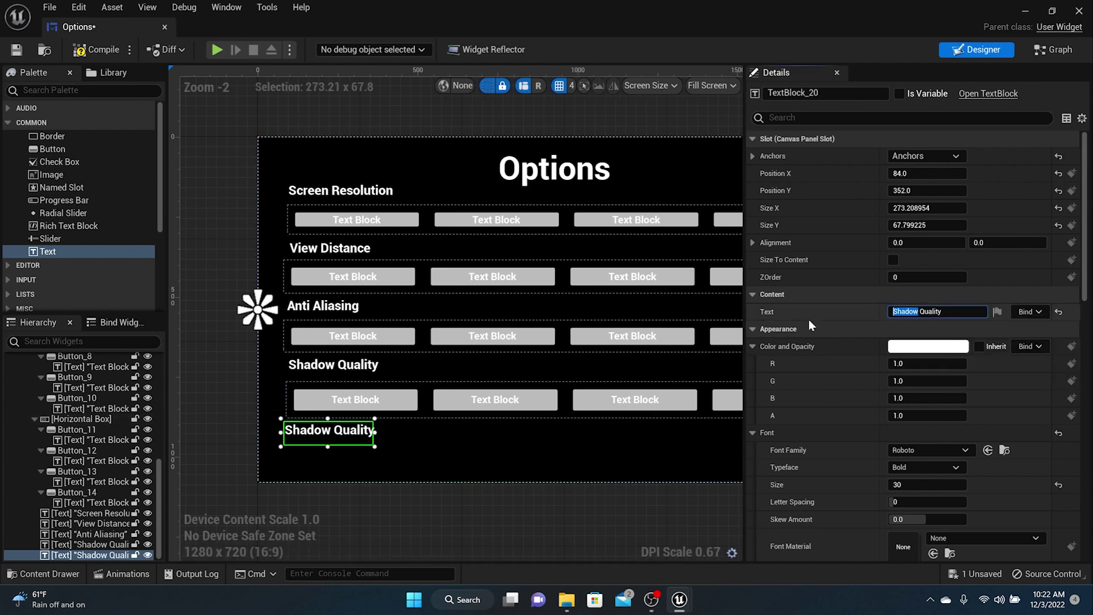
{"action": "type", "text": "Texture"}
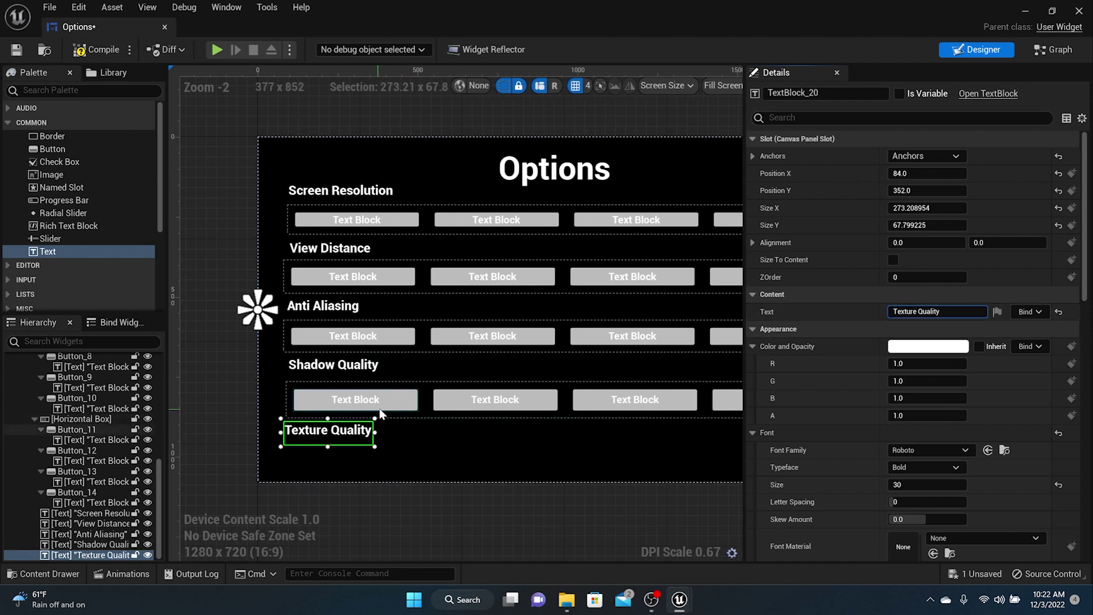
- Duplicate the Shadow Quality button row and place the copy below the "Texture Quality" text at -884, 396
{"action": "left_click", "coordinate": [380, 387]}
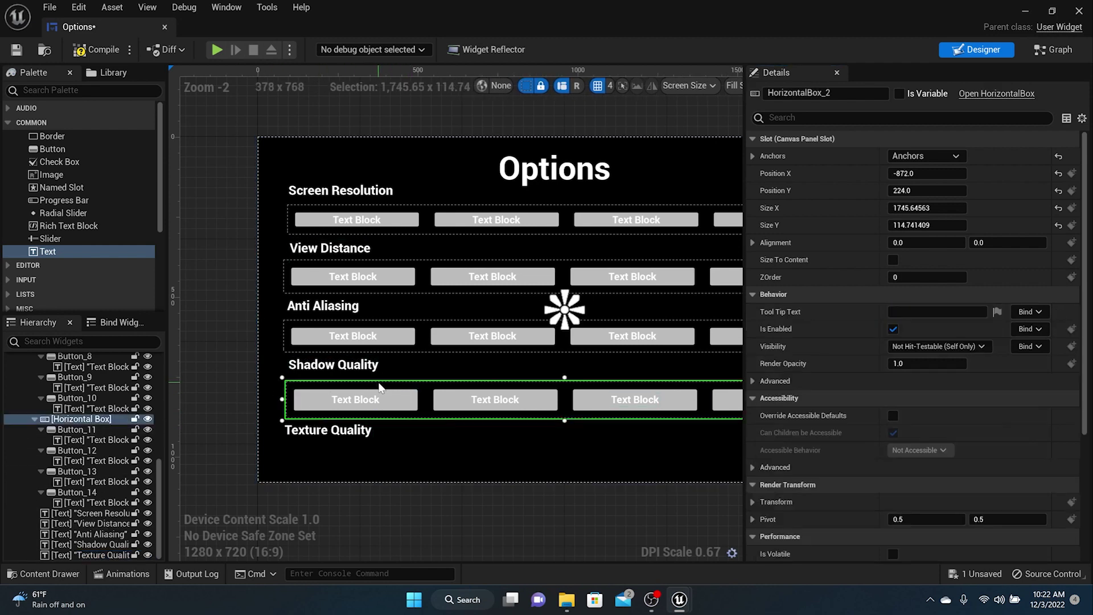
{"action": "right_click", "coordinate": [82, 420]}
{"action": "left_click", "coordinate": [147, 292]}
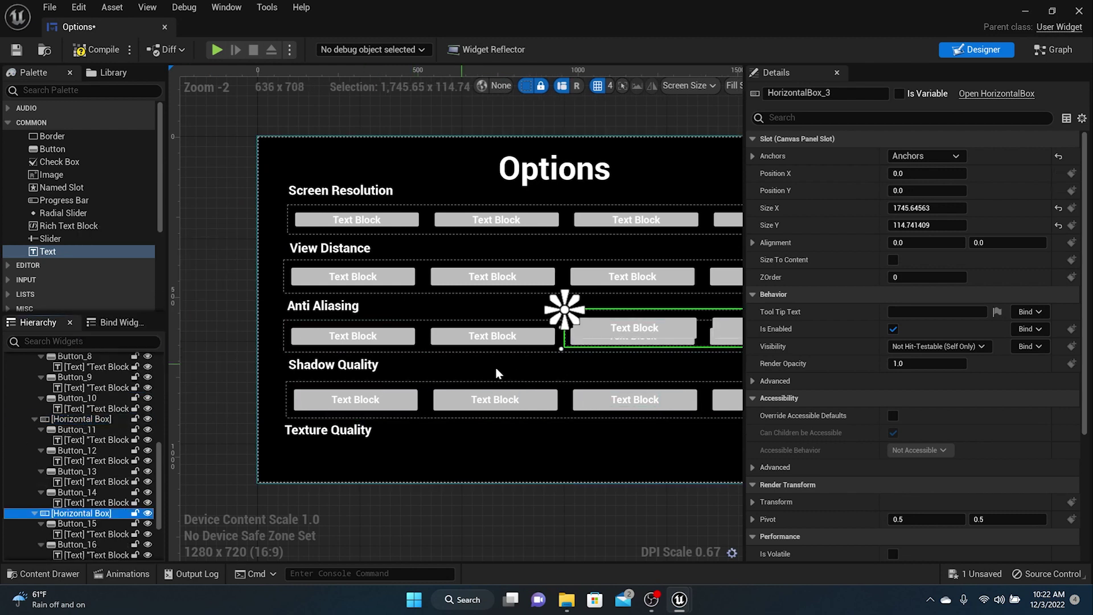
{"action": "left_click_drag", "start_coordinate": [590, 348], "coordinate": [319, 468]}
- Set the "Options" title's font size to 50, shrink its box to about 251 by 94, and position it at -112, 32
{"action": "scroll", "coordinate": [508, 349], "scroll_direction": "down", "scroll_amount": 4}
{"action": "scroll", "coordinate": [511, 345], "scroll_direction": "up", "scroll_amount": 5}
{"action": "scroll", "coordinate": [511, 344], "scroll_direction": "down", "scroll_amount": 2}
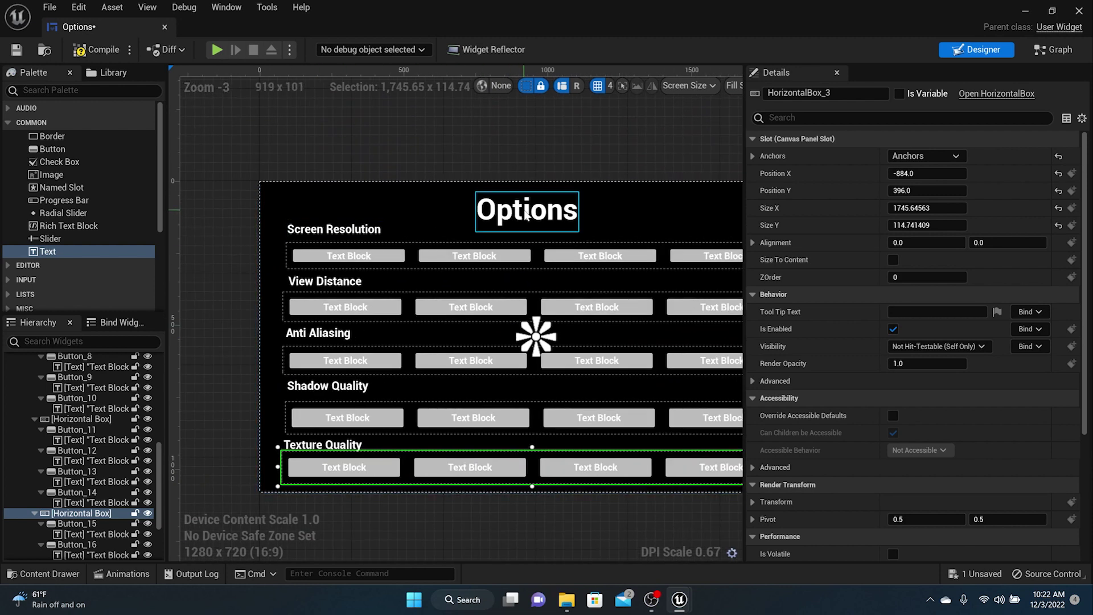
{"action": "left_click", "coordinate": [527, 215]}
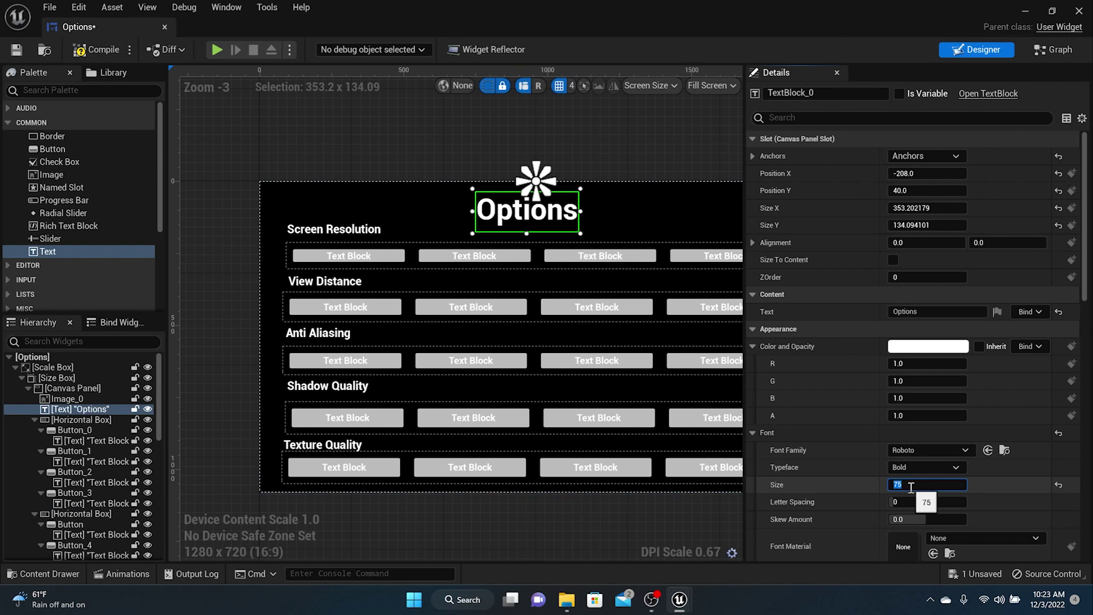
{"action": "key", "text": "Return"}
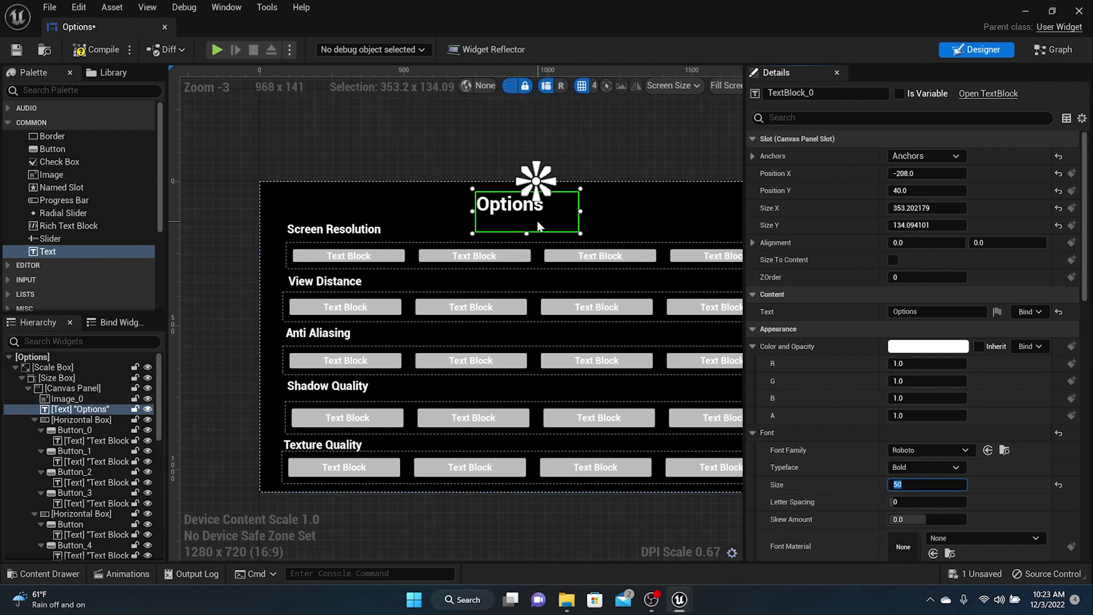
{"action": "left_click_drag", "start_coordinate": [526, 234], "coordinate": [577, 210]}
- Move the Screen Resolution and View Distance labels up with their button rows, placing the rows at -872, -360 and -876, -184
{"action": "scroll", "coordinate": [367, 291], "scroll_direction": "down", "scroll_amount": 3}
{"action": "scroll", "coordinate": [367, 292], "scroll_direction": "up", "scroll_amount": 5}
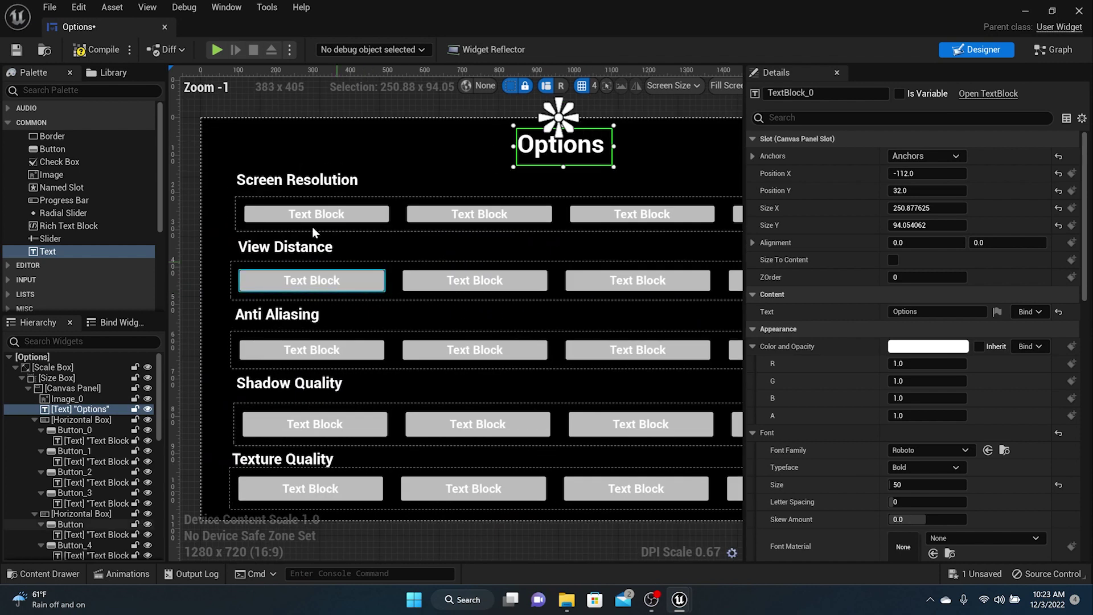
{"action": "mouse_move", "coordinate": [295, 188]}
{"action": "left_mouse_down"}
{"action": "mouse_move", "coordinate": [289, 169]}
{"action": "mouse_move", "coordinate": [274, 187]}
{"action": "left_mouse_up"}
{"action": "left_click", "coordinate": [276, 200]}
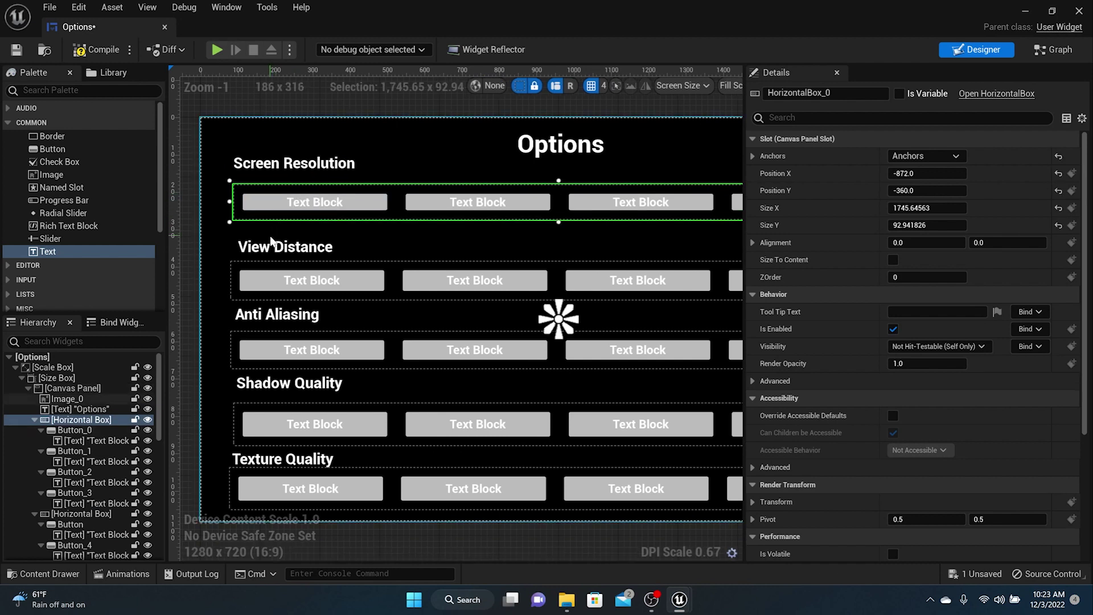
{"action": "mouse_move", "coordinate": [270, 244]}
{"action": "left_mouse_down"}
{"action": "mouse_move", "coordinate": [269, 235]}
{"action": "mouse_move", "coordinate": [271, 260]}
{"action": "left_mouse_up"}
{"action": "left_click", "coordinate": [267, 262]}
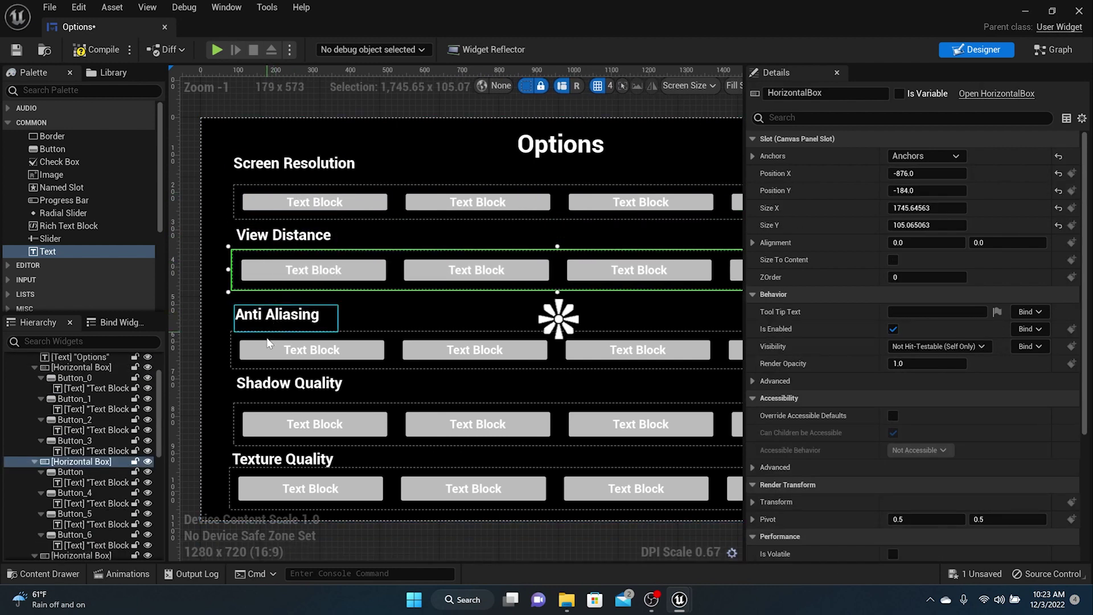
- Move the Anti Aliasing, Shadow Quality and Texture Quality labels up with their button rows, placing the rows at -884, -4; -872, 192; and -884, 364
{"action": "mouse_move", "coordinate": [267, 320]}
{"action": "left_mouse_down"}
{"action": "mouse_move", "coordinate": [267, 308]}
{"action": "mouse_move", "coordinate": [271, 320]}
{"action": "left_mouse_up"}
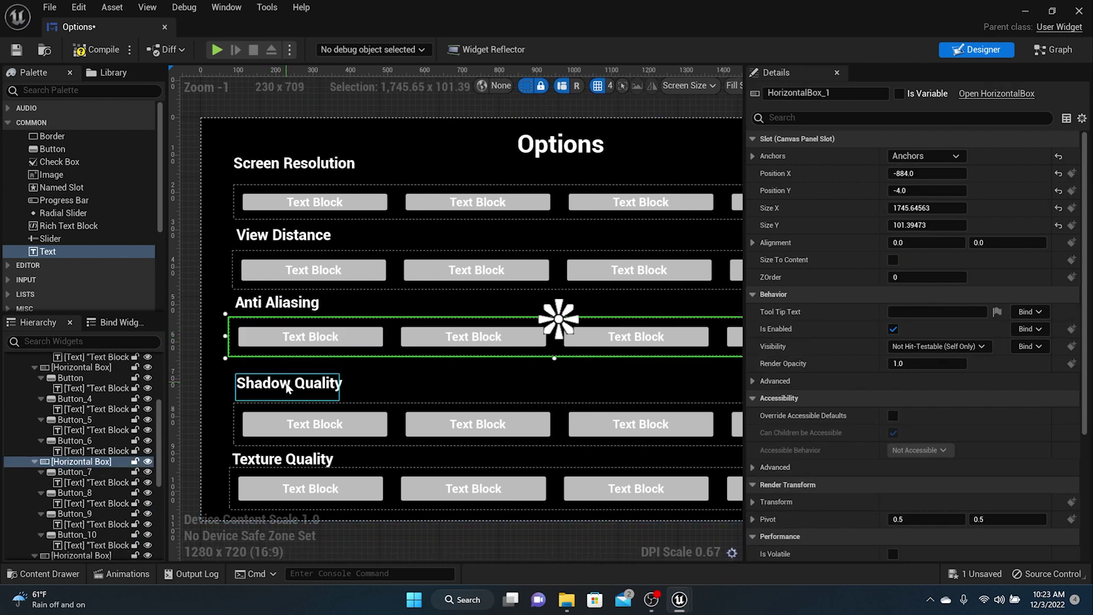
{"action": "mouse_move", "coordinate": [287, 383]}
{"action": "left_mouse_down"}
{"action": "mouse_move", "coordinate": [285, 373]}
{"action": "mouse_move", "coordinate": [291, 391]}
{"action": "left_mouse_up"}
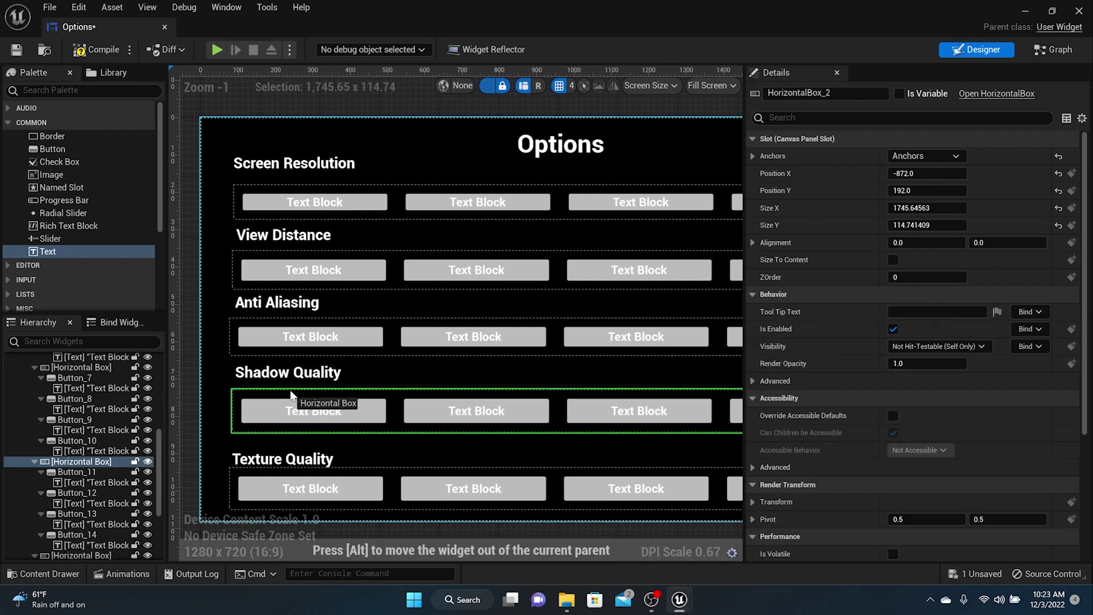
{"action": "left_click", "coordinate": [291, 459]}
{"action": "mouse_move", "coordinate": [290, 459]}
{"action": "left_mouse_down"}
{"action": "mouse_move", "coordinate": [292, 444]}
{"action": "mouse_move", "coordinate": [306, 475]}
{"action": "mouse_move", "coordinate": [306, 463]}
{"action": "left_mouse_up"}
- Add a button of about 100 by 49 near the canvas's upper-right corner, at about 1764, 53
{"action": "scroll", "coordinate": [501, 314], "scroll_direction": "down", "scroll_amount": 3}
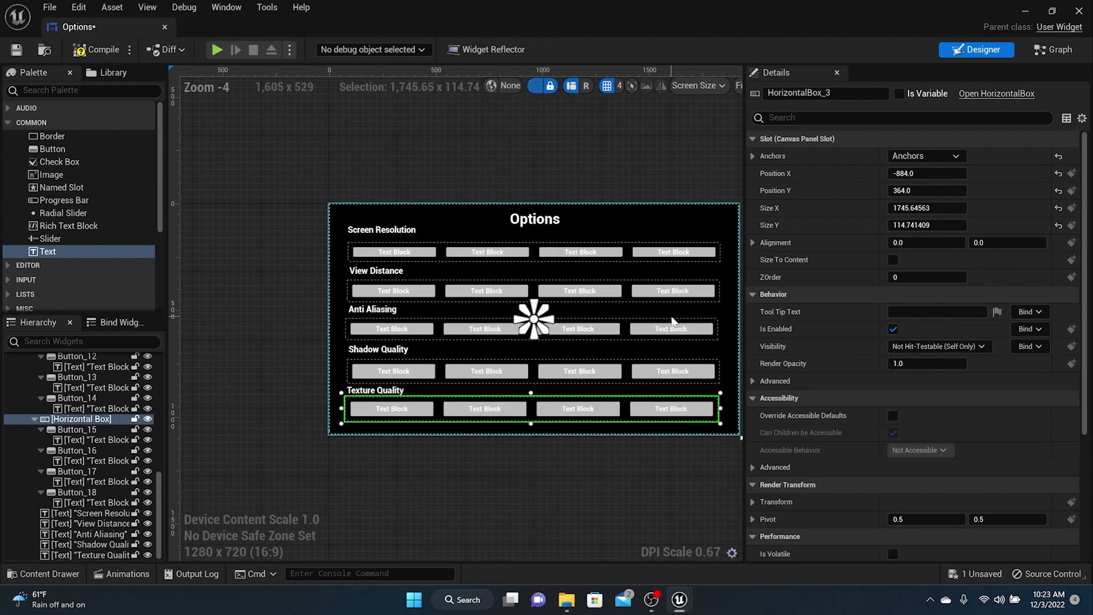
{"action": "scroll", "coordinate": [675, 323], "scroll_direction": "down", "scroll_amount": 2}
{"action": "scroll", "coordinate": [692, 305], "scroll_direction": "up", "scroll_amount": 4}
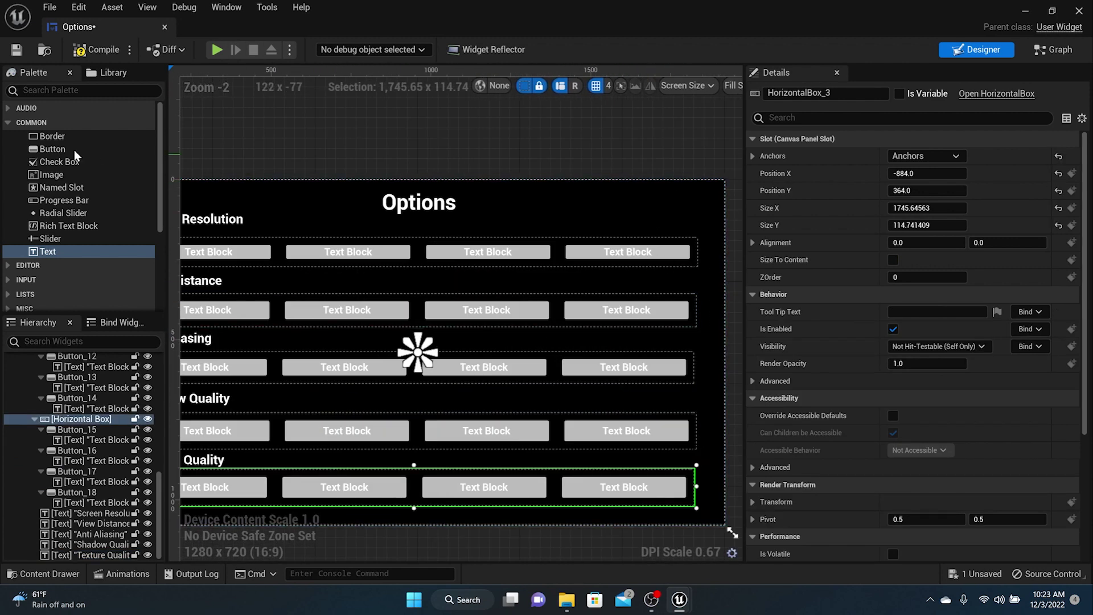
{"action": "left_click_drag", "start_coordinate": [35, 154], "coordinate": [691, 194]}
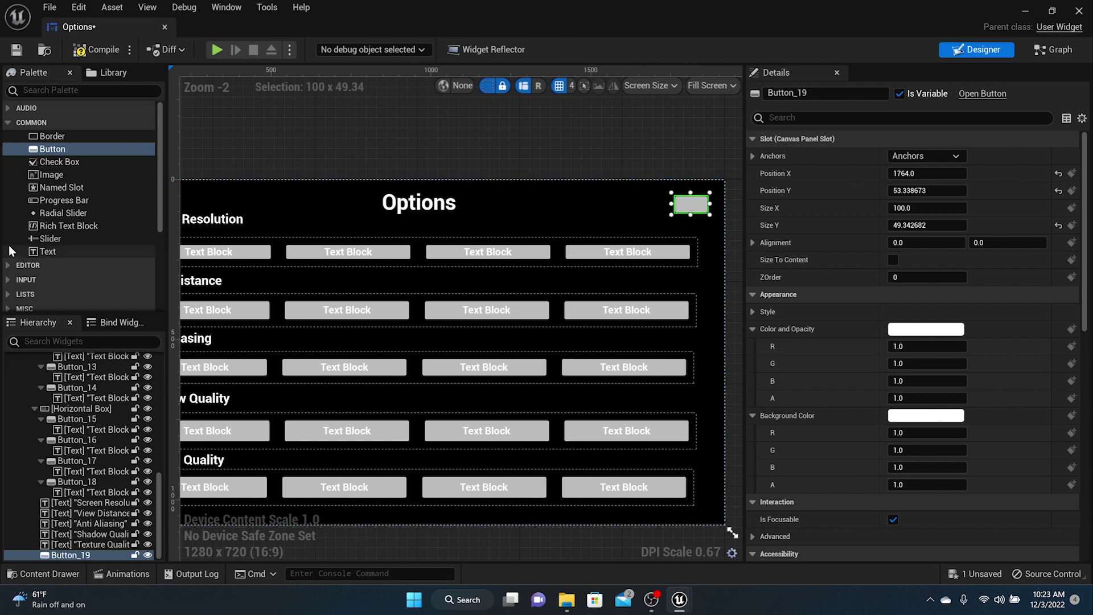
- Place a text widget inside the new corner button and set its text to "Back"
{"action": "left_click_drag", "start_coordinate": [47, 251], "coordinate": [686, 211]}
{"action": "left_click", "coordinate": [945, 225]}
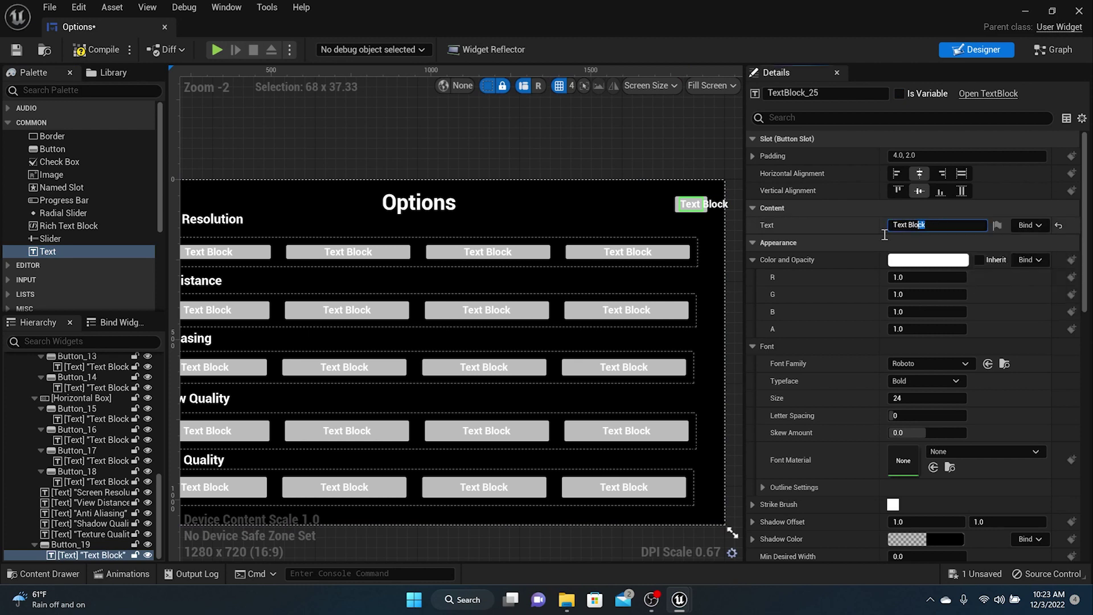
{"action": "type", "text": "Back"}
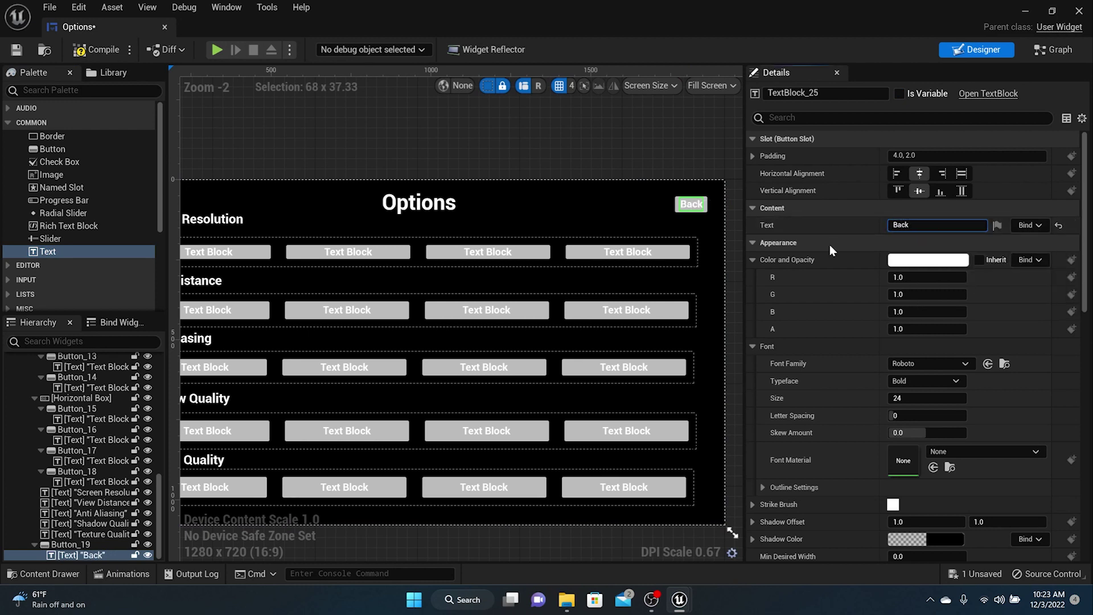
{"action": "left_click", "coordinate": [509, 218]}
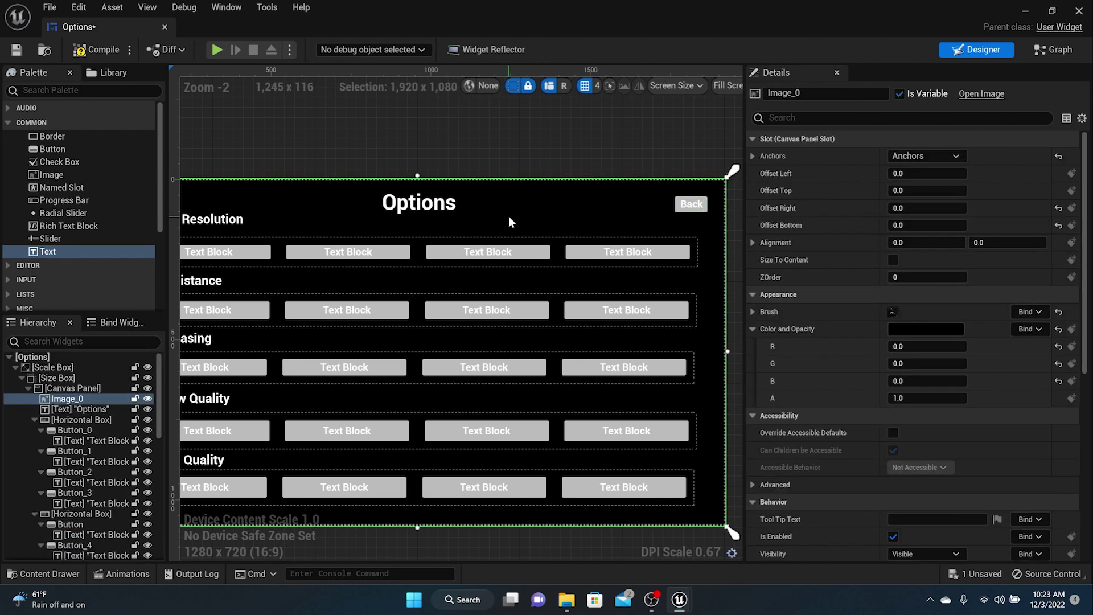
- Turn off Is Enabled for the "Back" text inside the corner button
{"action": "left_click", "coordinate": [690, 204]}
{"action": "scroll", "coordinate": [879, 463], "scroll_direction": "down", "scroll_amount": 15}
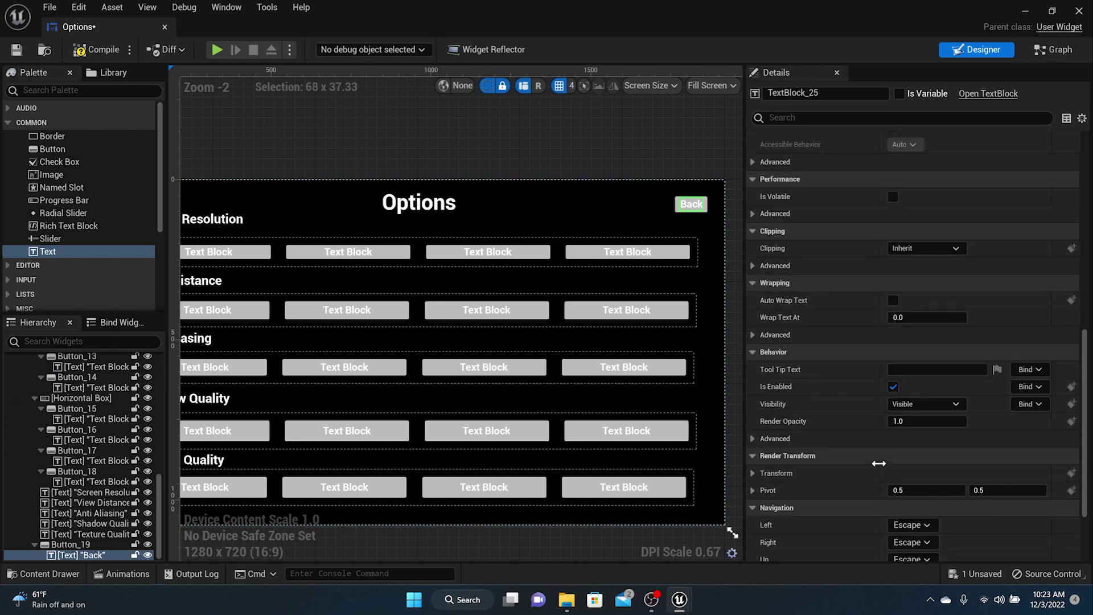
{"action": "left_click", "coordinate": [893, 387]}
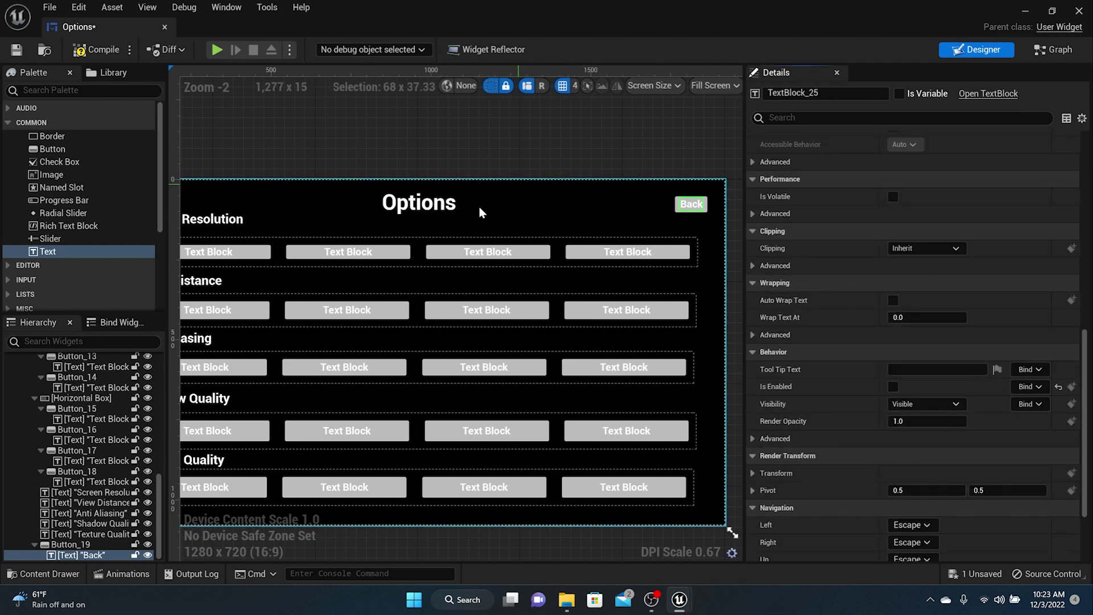
- Set the text of the first Screen Resolution button to "720x480"
{"action": "right_click_drag", "start_coordinate": [479, 214], "coordinate": [657, 206]}
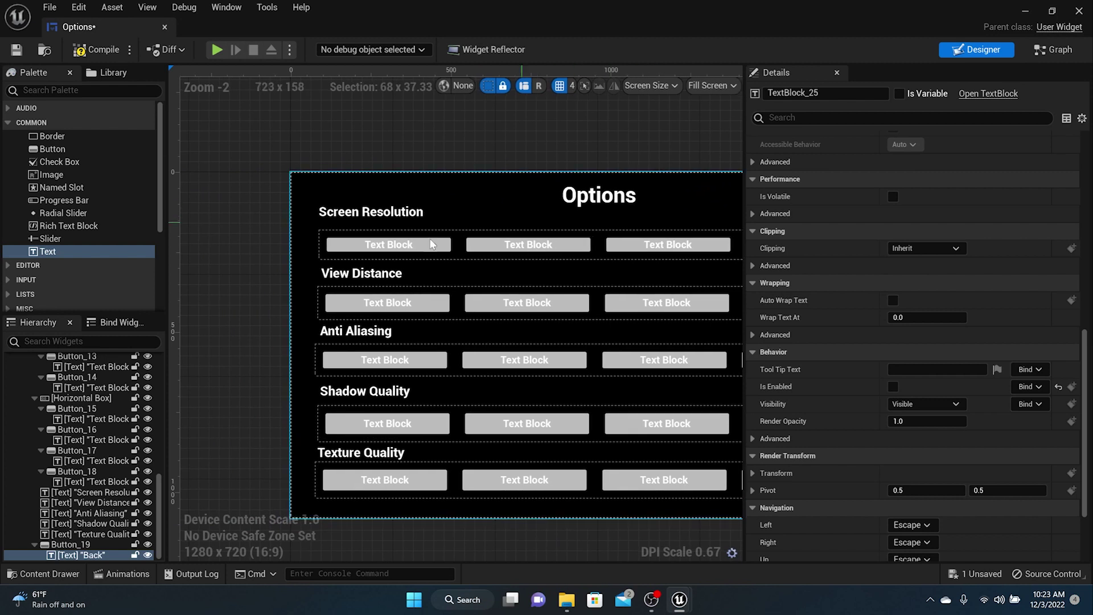
{"action": "left_click", "coordinate": [405, 245]}
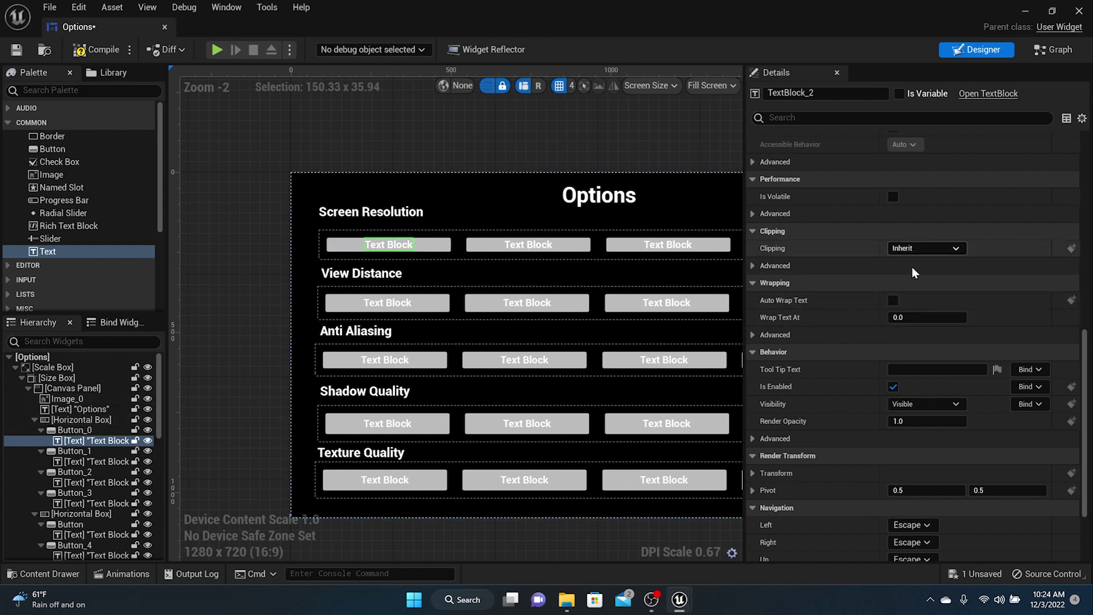
{"action": "scroll", "coordinate": [911, 267], "scroll_direction": "up", "scroll_amount": 5}
{"action": "scroll", "coordinate": [911, 267], "scroll_direction": "up", "scroll_amount": 6}
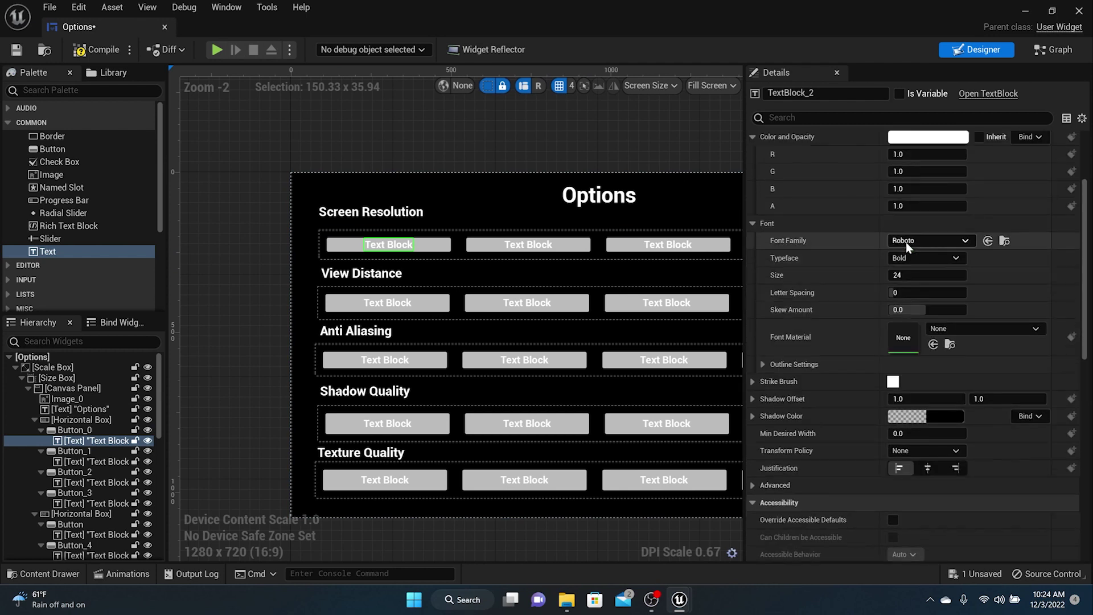
{"action": "scroll", "coordinate": [906, 234], "scroll_direction": "up", "scroll_amount": 1}
{"action": "left_click_drag", "start_coordinate": [938, 225], "coordinate": [809, 215]}
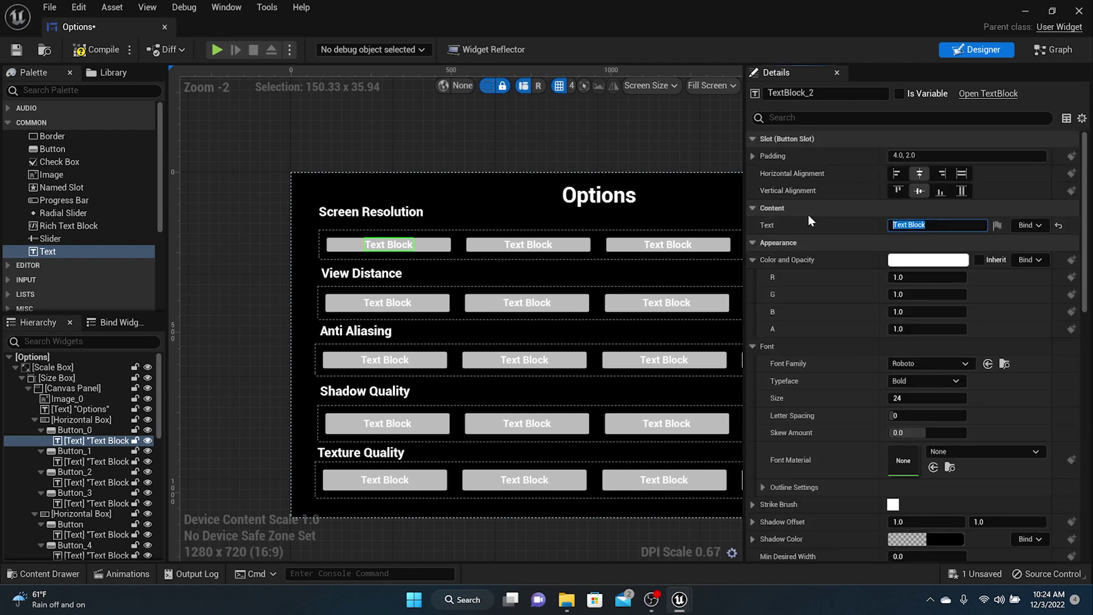
{"action": "type", "text": "720x480"}
- Set the text of the second Screen Resolution button to "1280x720"
{"action": "left_click", "coordinate": [544, 249]}
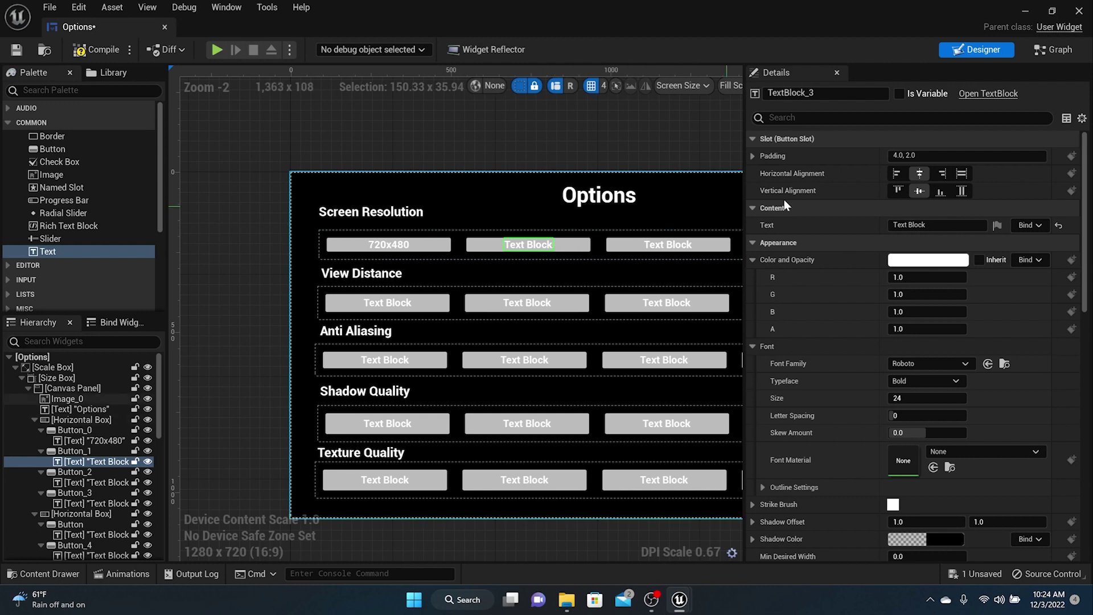
{"action": "left_click", "coordinate": [931, 225]}
{"action": "type", "text": "1"}
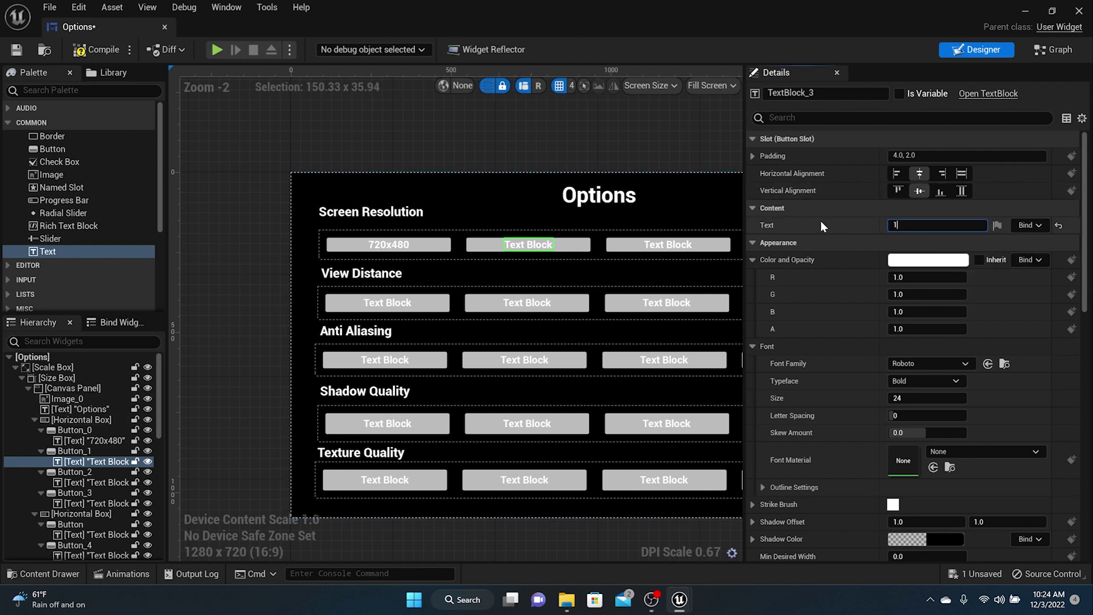
{"action": "type", "text": "280x720"}
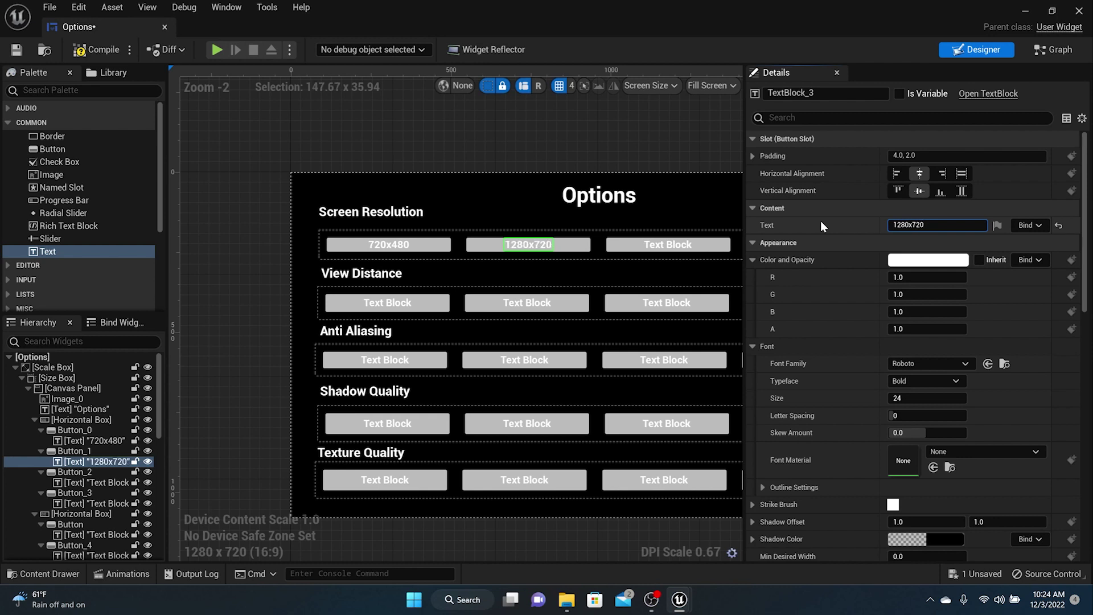
- Set the text of the third Screen Resolution button to "1920x1080"
{"action": "scroll", "coordinate": [683, 186], "scroll_direction": "down", "scroll_amount": 3}
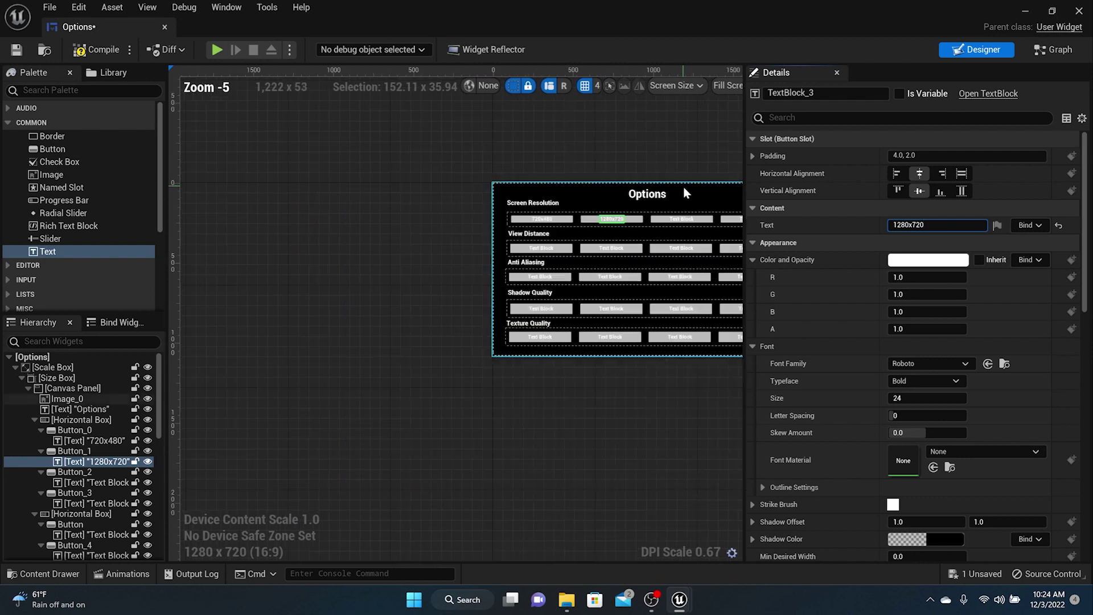
{"action": "scroll", "coordinate": [683, 187], "scroll_direction": "down", "scroll_amount": 1}
{"action": "scroll", "coordinate": [711, 163], "scroll_direction": "up", "scroll_amount": 1}
{"action": "right_click_drag", "start_coordinate": [689, 165], "coordinate": [510, 176]}
{"action": "scroll", "coordinate": [506, 253], "scroll_direction": "up", "scroll_amount": 5}
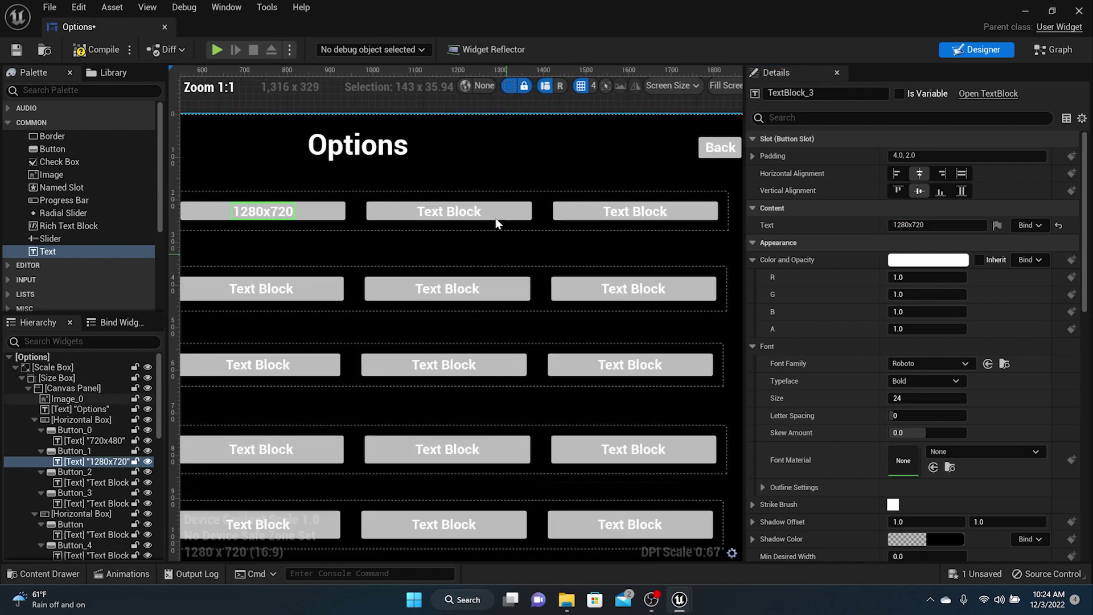
{"action": "left_click", "coordinate": [461, 215]}
{"action": "left_click_drag", "start_coordinate": [937, 226], "coordinate": [887, 223]}
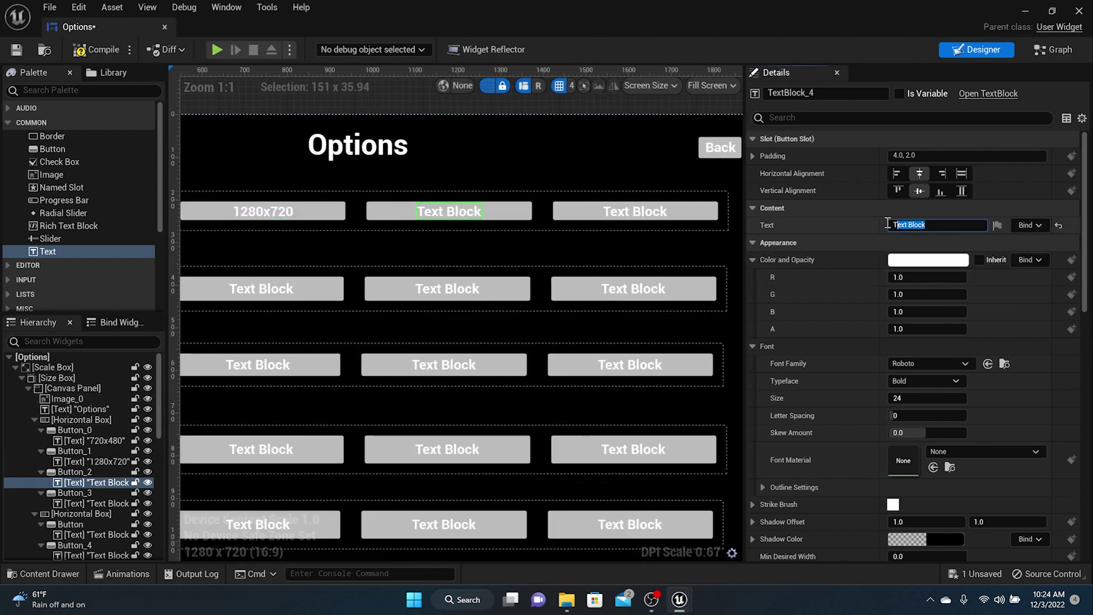
{"action": "type", "text": "1920x108"}
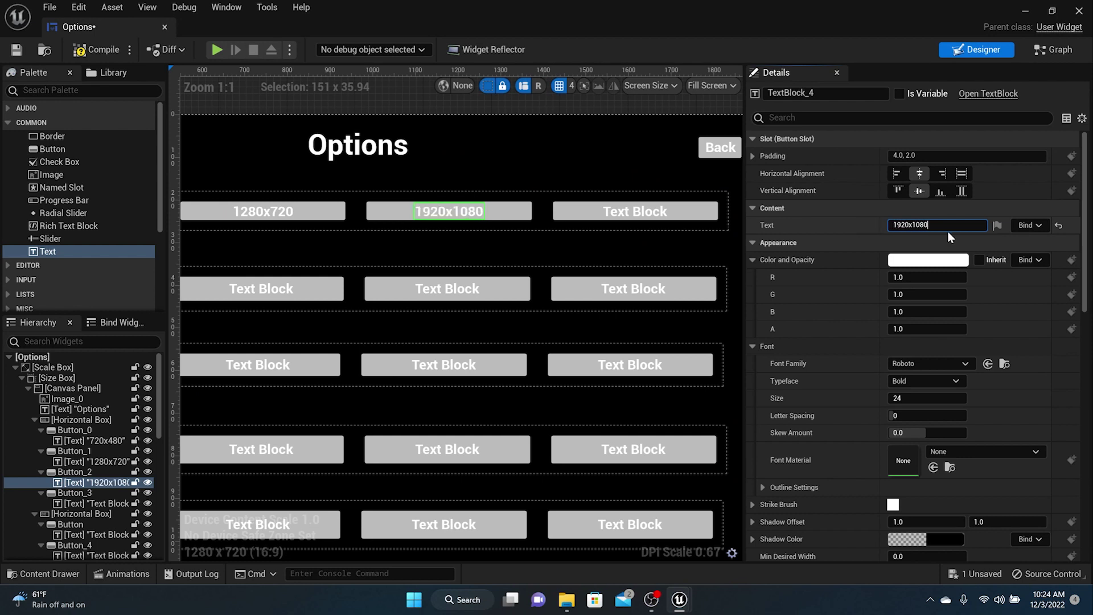
{"action": "type", "text": "0"}
- Set the text of the fourth Screen Resolution button to "2560x1440"
{"action": "left_click", "coordinate": [638, 215]}
{"action": "left_click", "coordinate": [911, 225]}
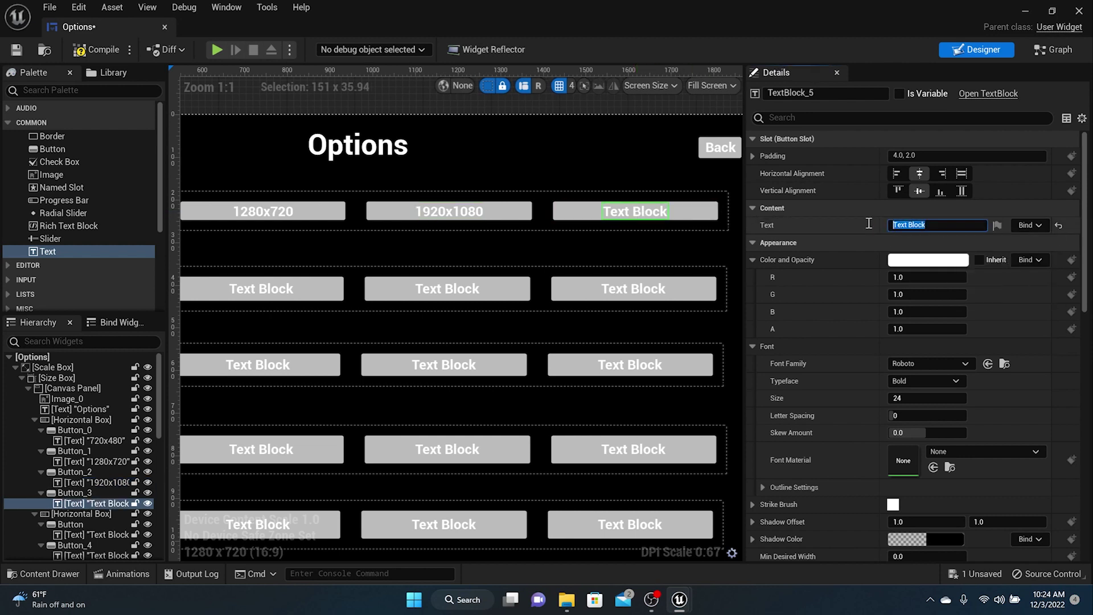
{"action": "type", "text": "2569"}
{"action": "key", "text": "BackSpace"}
{"action": "type", "text": "0x1440"}
{"action": "key", "text": "Return"}
- Delete the fourth button from the View Distance row
{"action": "scroll", "coordinate": [516, 303], "scroll_direction": "down", "scroll_amount": 3}
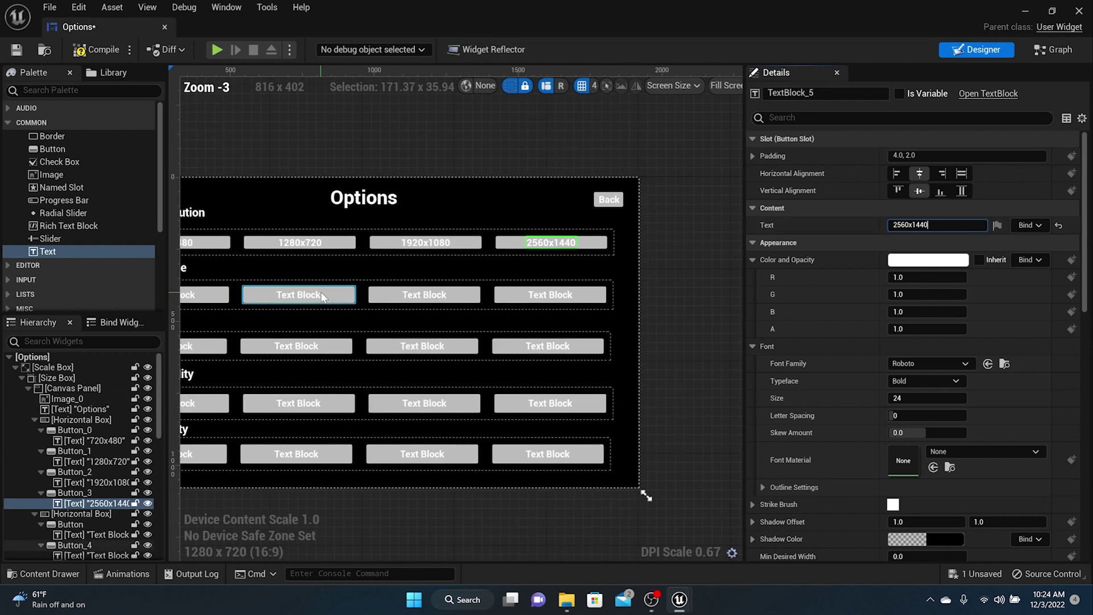
{"action": "scroll", "coordinate": [309, 241], "scroll_direction": "up", "scroll_amount": 5}
{"action": "scroll", "coordinate": [310, 239], "scroll_direction": "down", "scroll_amount": 3}
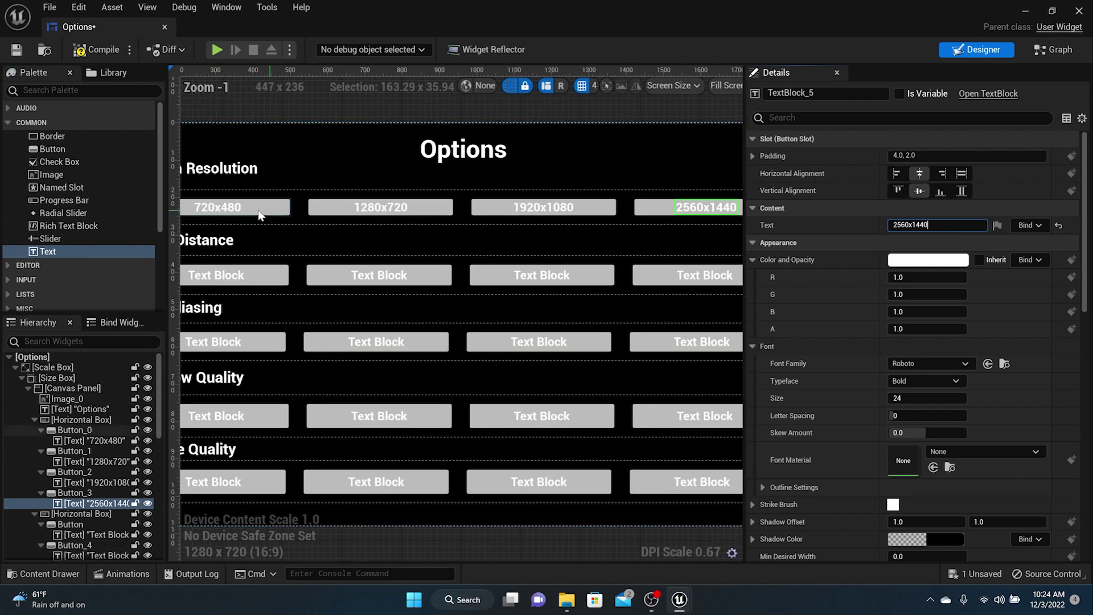
{"action": "scroll", "coordinate": [261, 244], "scroll_direction": "down", "scroll_amount": 2}
{"action": "right_click_drag", "start_coordinate": [288, 230], "coordinate": [358, 234]}
{"action": "right_click_drag", "start_coordinate": [348, 227], "coordinate": [317, 217]}
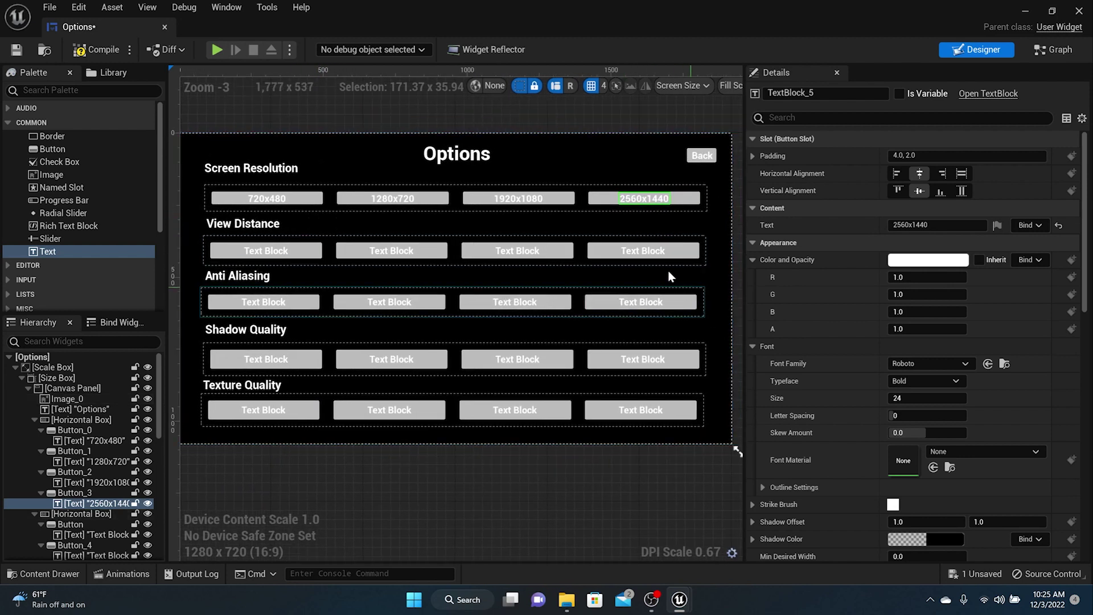
{"action": "left_click", "coordinate": [604, 260]}
{"action": "key", "text": "Delete"}
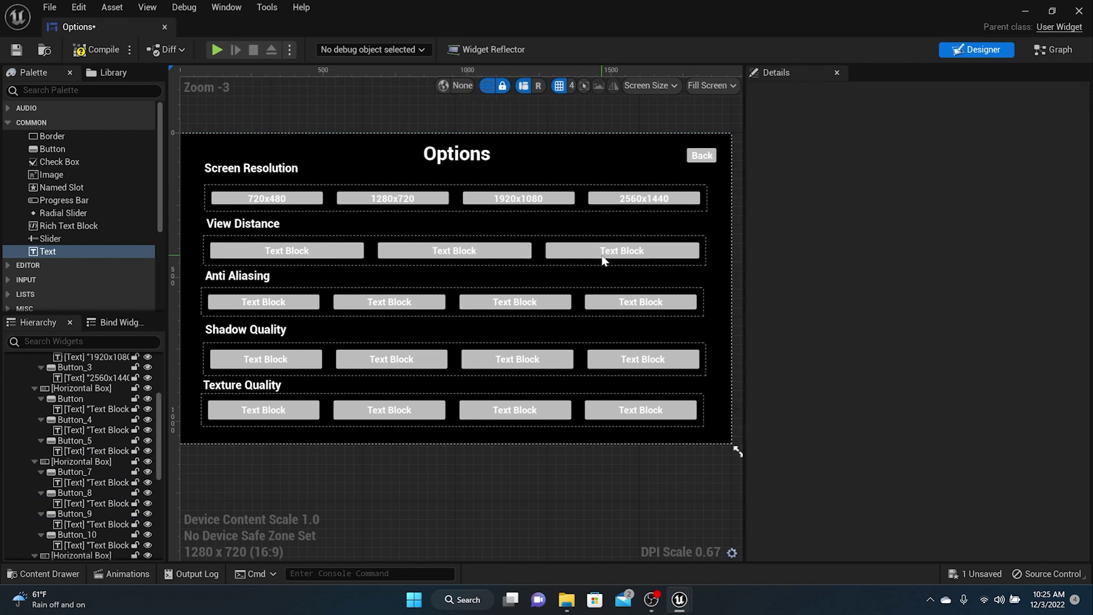
- Set the texts of the three View Distance buttons to "Near", "Medium" and "Far", in that order
{"action": "left_click", "coordinate": [292, 261]}
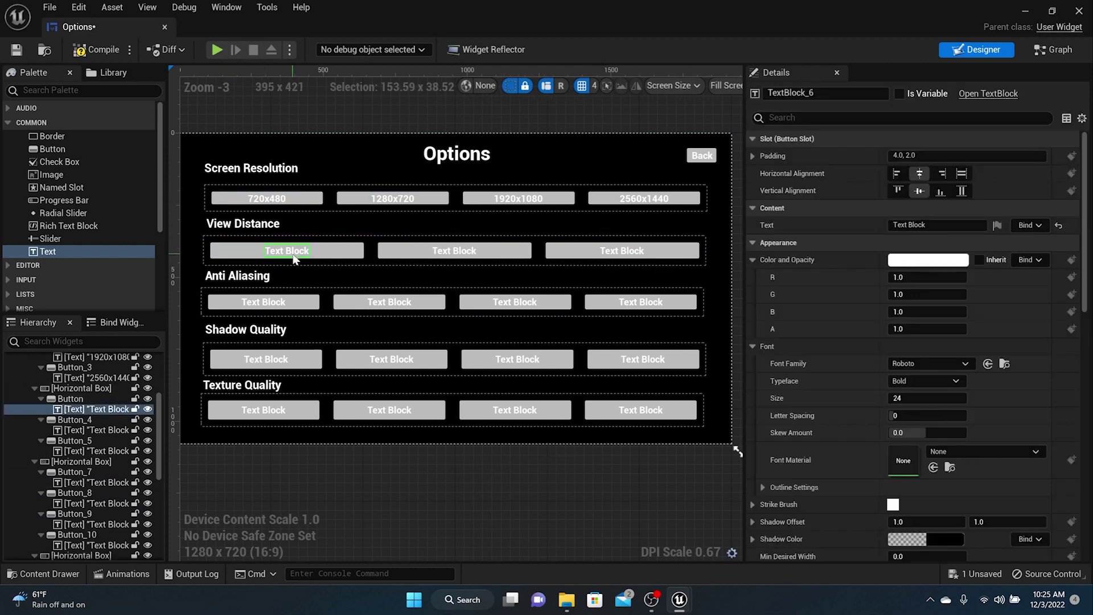
{"action": "left_click", "coordinate": [911, 225]}
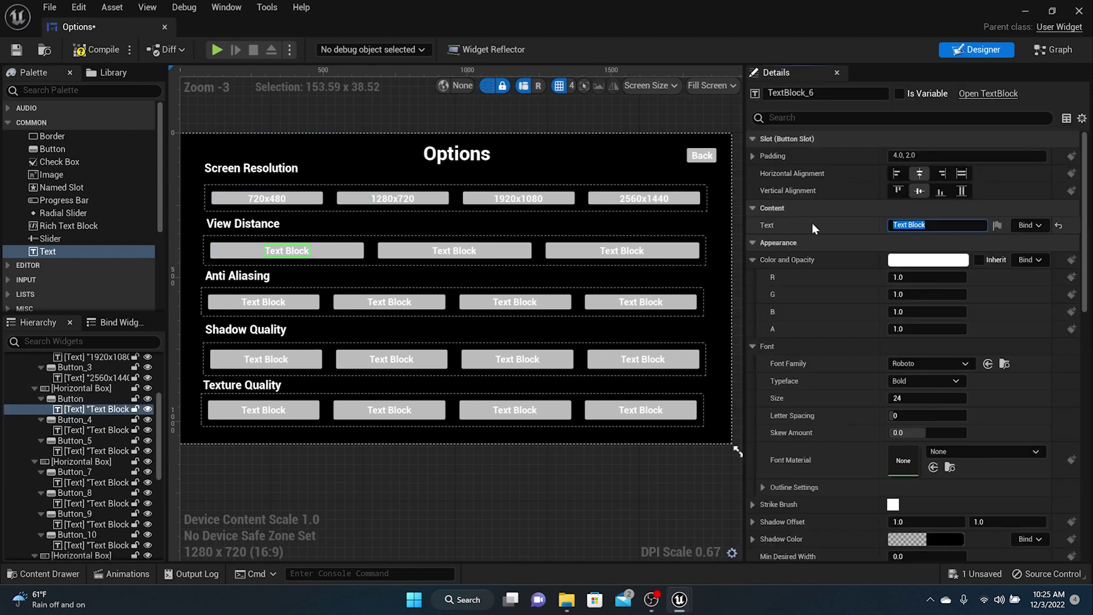
{"action": "type", "text": "Near"}
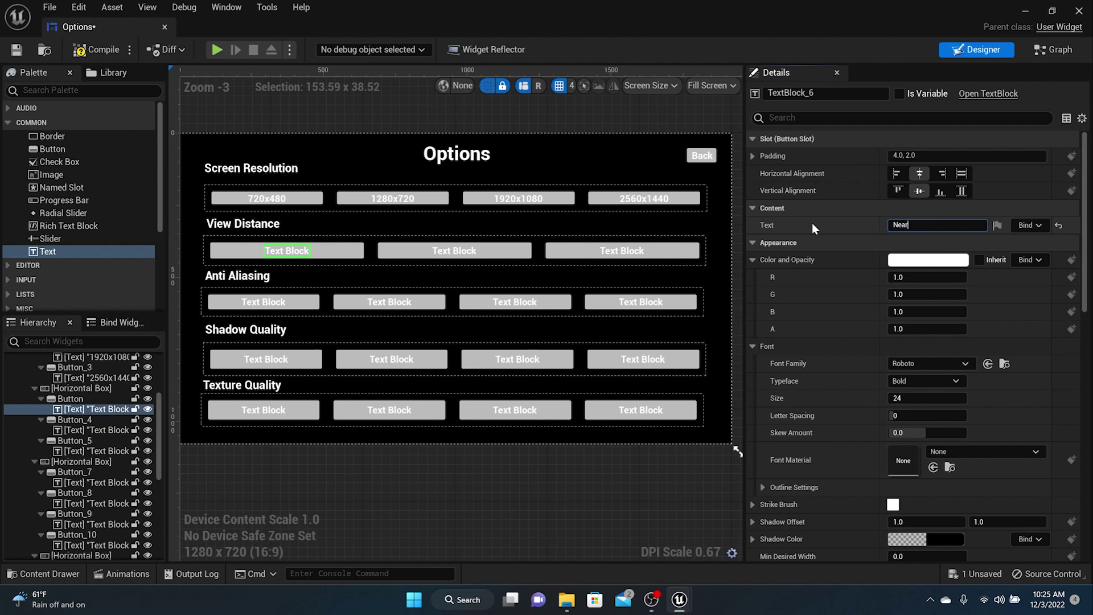
{"action": "left_click", "coordinate": [455, 254]}
{"action": "left_click", "coordinate": [931, 225]}
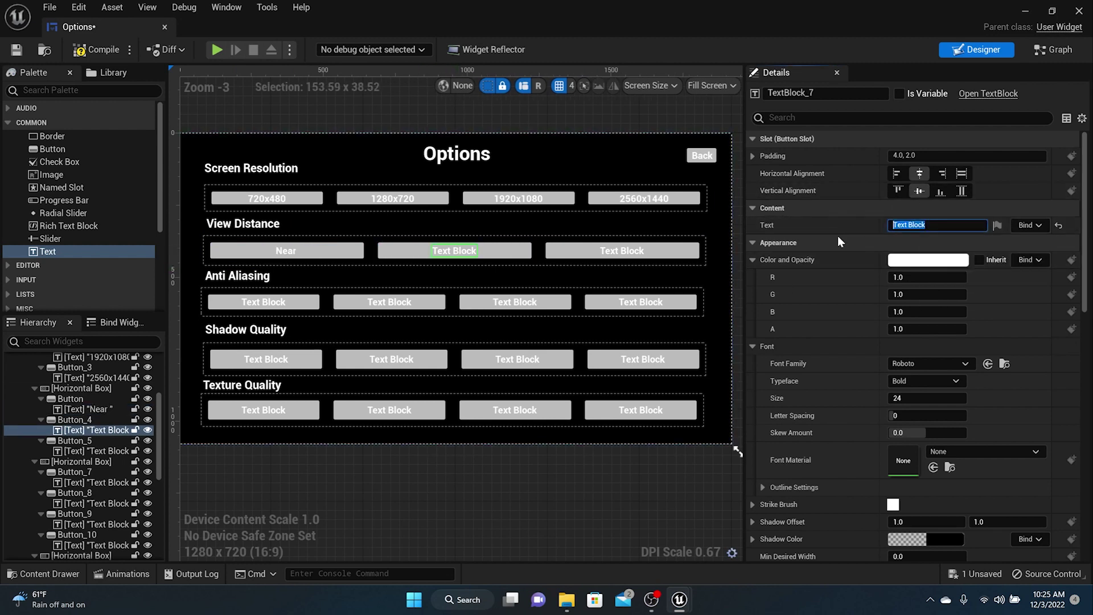
{"action": "type", "text": "Medium"}
{"action": "left_click", "coordinate": [605, 256]}
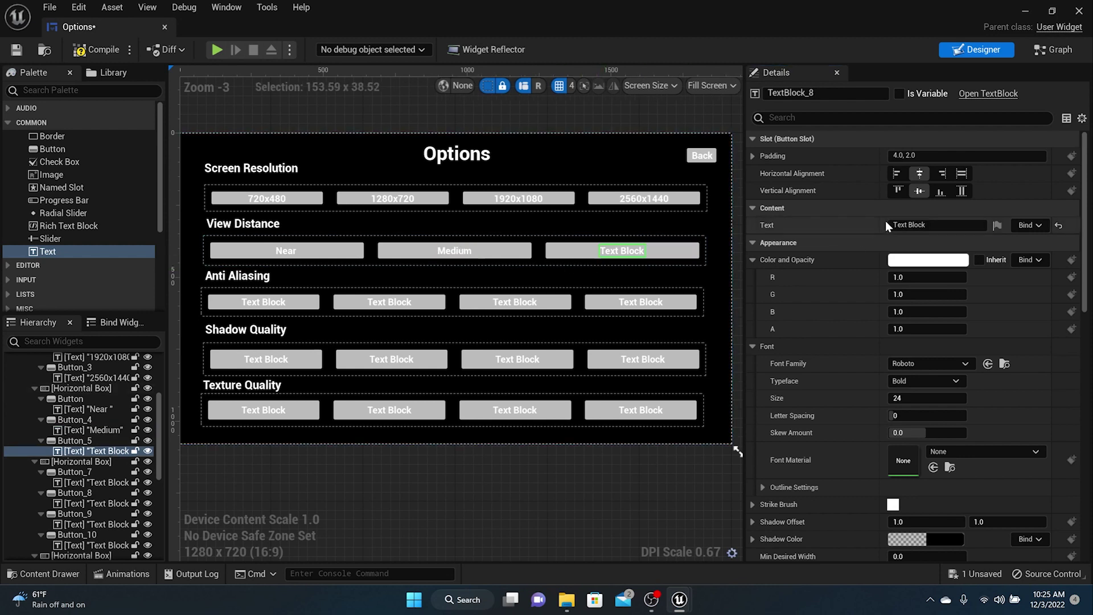
{"action": "left_click", "coordinate": [900, 225]}
{"action": "type", "text": "Far"}
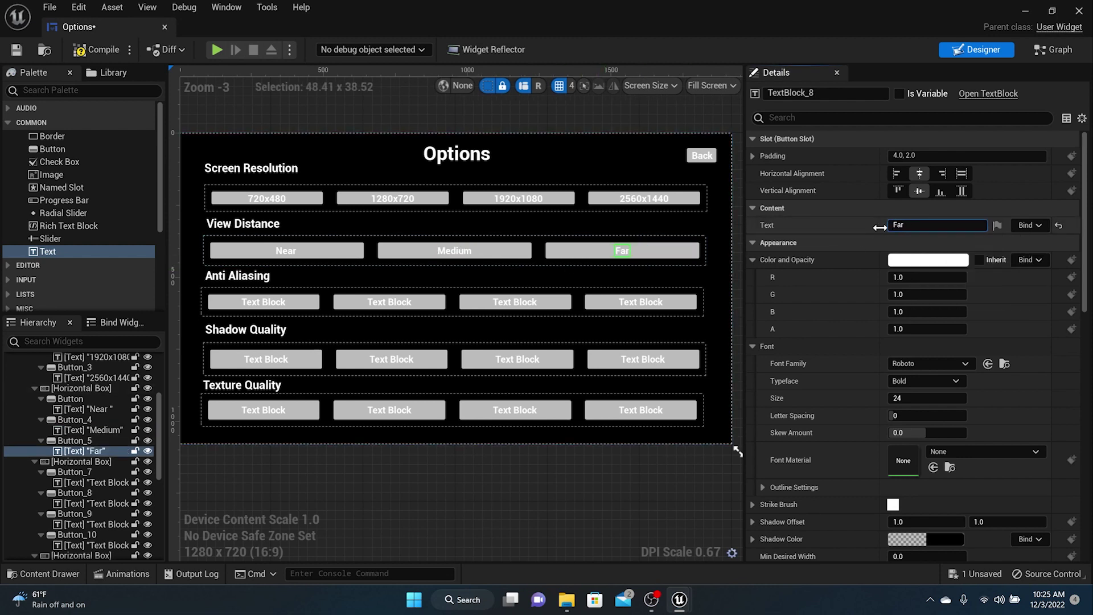
- Set the texts of the first and second Anti Aliasing buttons to "Low" and "Medium"
{"action": "left_click", "coordinate": [293, 311]}
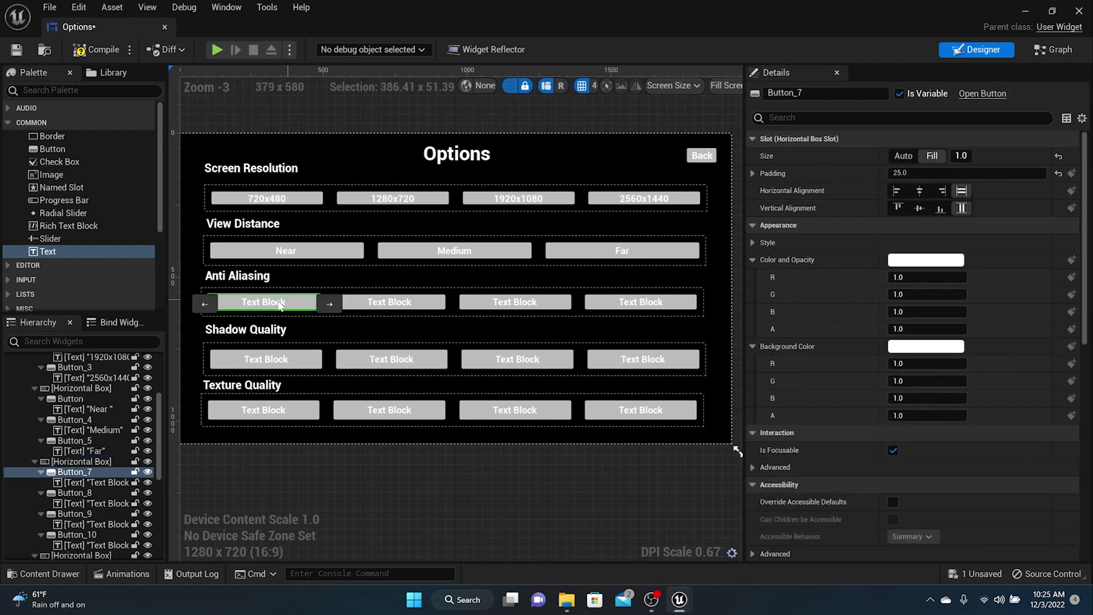
{"action": "left_click", "coordinate": [277, 303]}
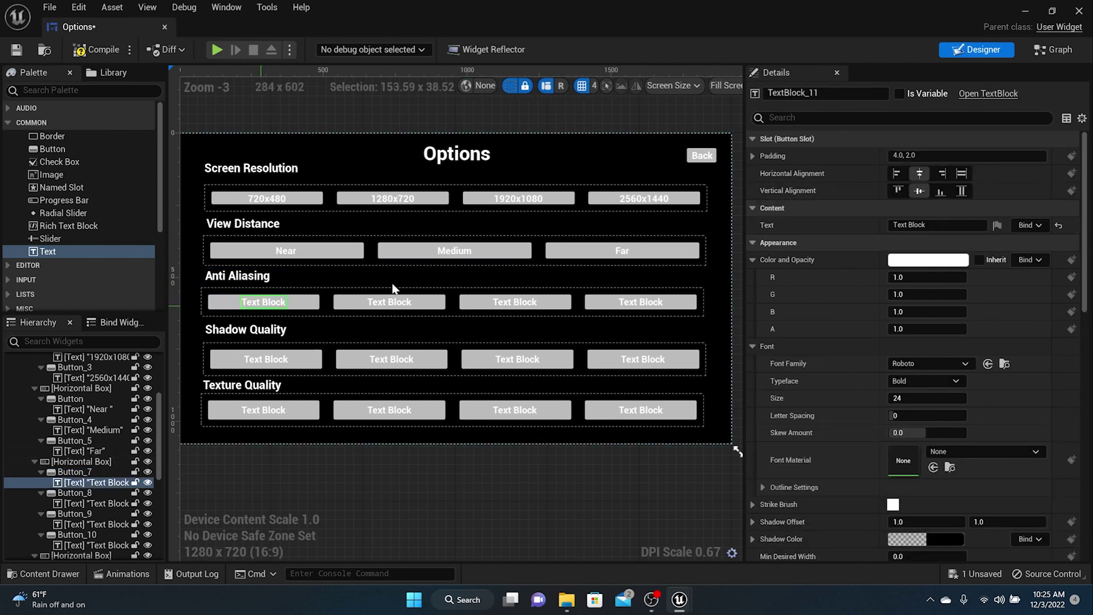
{"action": "left_click_drag", "start_coordinate": [942, 224], "coordinate": [831, 234]}
{"action": "type", "text": "Low"}
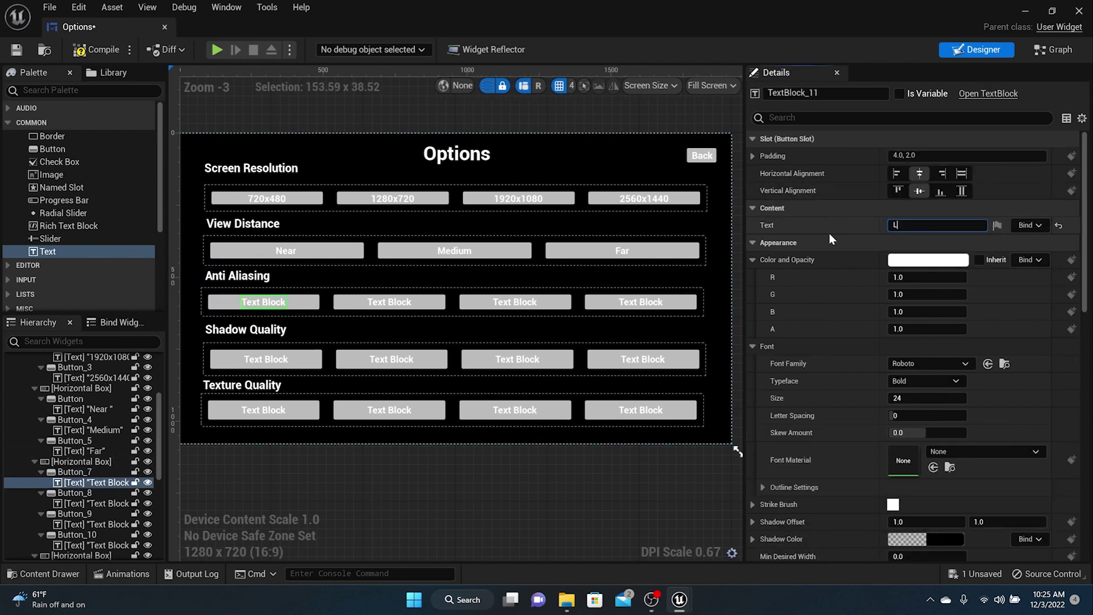
{"action": "left_click", "coordinate": [397, 311]}
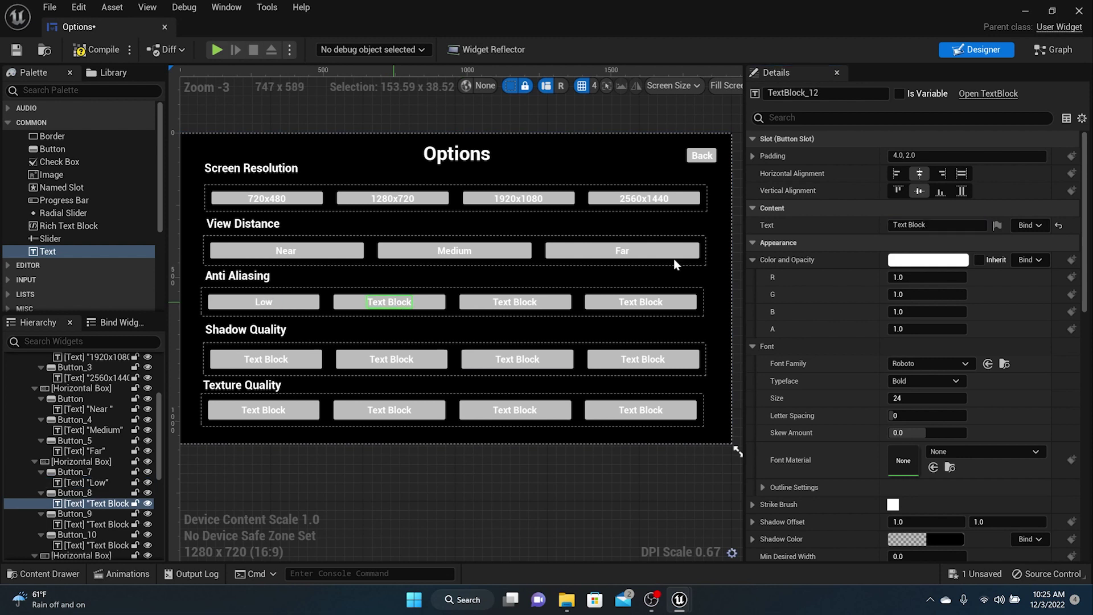
{"action": "left_click_drag", "start_coordinate": [944, 227], "coordinate": [817, 227]}
{"action": "type", "text": "Medium"}
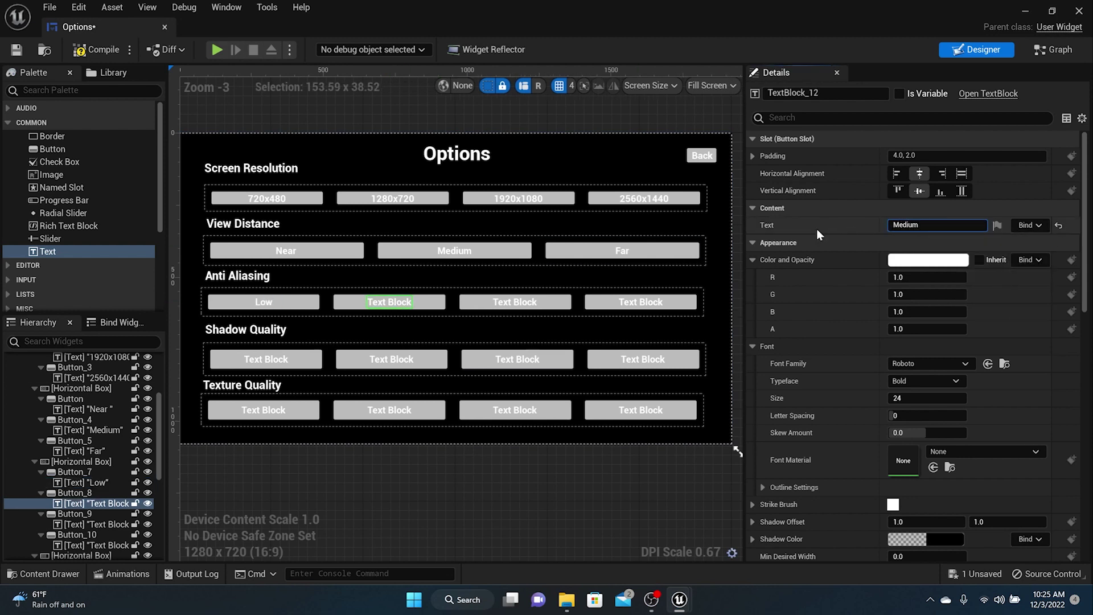
{"action": "key", "text": "Return"}
- Set the texts of the third and fourth Anti Aliasing buttons to "High" and "Ultra"
{"action": "left_click", "coordinate": [521, 303]}
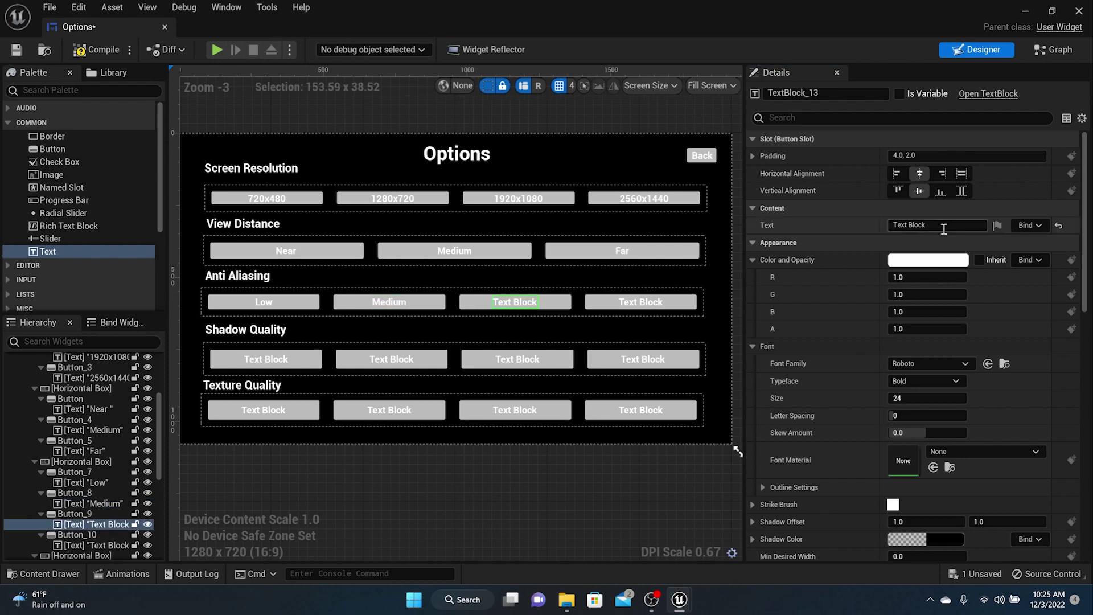
{"action": "left_click_drag", "start_coordinate": [963, 225], "coordinate": [787, 220]}
{"action": "type", "text": "High"}
{"action": "key", "text": "Return"}
{"action": "left_click", "coordinate": [640, 302]}
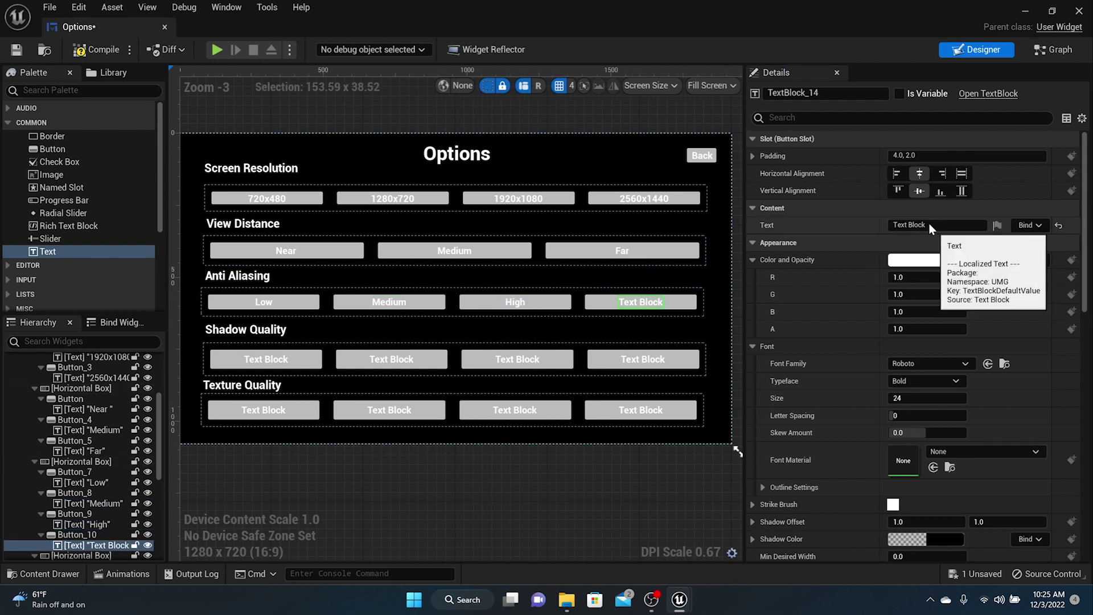
{"action": "left_click_drag", "start_coordinate": [928, 226], "coordinate": [812, 206]}
{"action": "key", "text": "Delete"}
{"action": "key", "text": "Delete"}
{"action": "key", "text": "Delete"}
{"action": "key", "text": "Delete"}
{"action": "key", "text": "Delete"}
{"action": "key", "text": "Delete"}
{"action": "key", "text": "Delete"}
{"action": "key", "text": "Delete"}
{"action": "key", "text": "Delete"}
{"action": "key", "text": "Delete"}
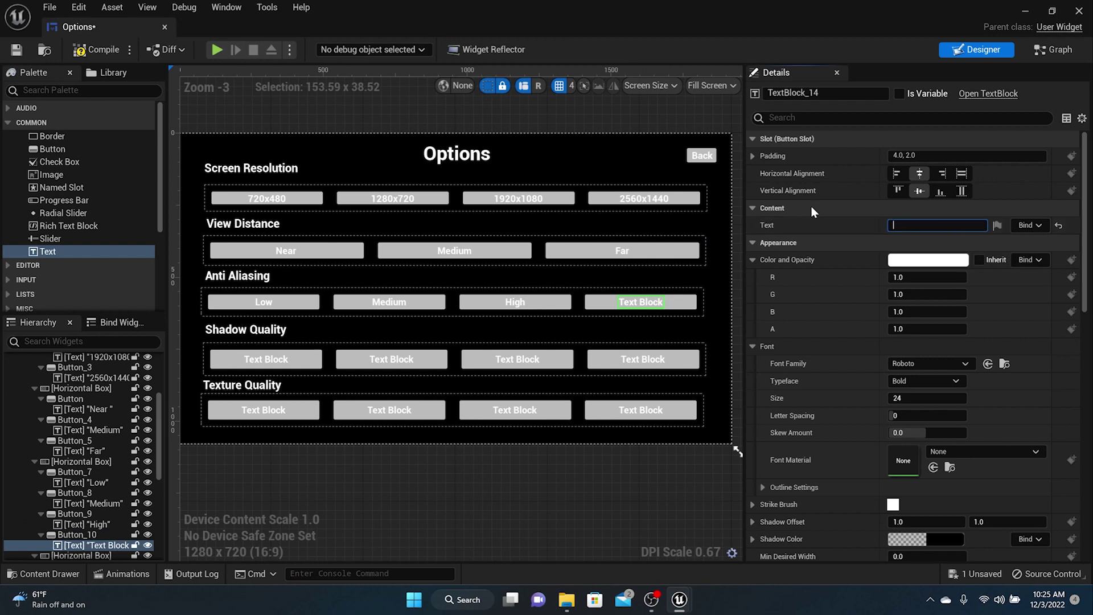
{"action": "type", "text": "Ultra"}
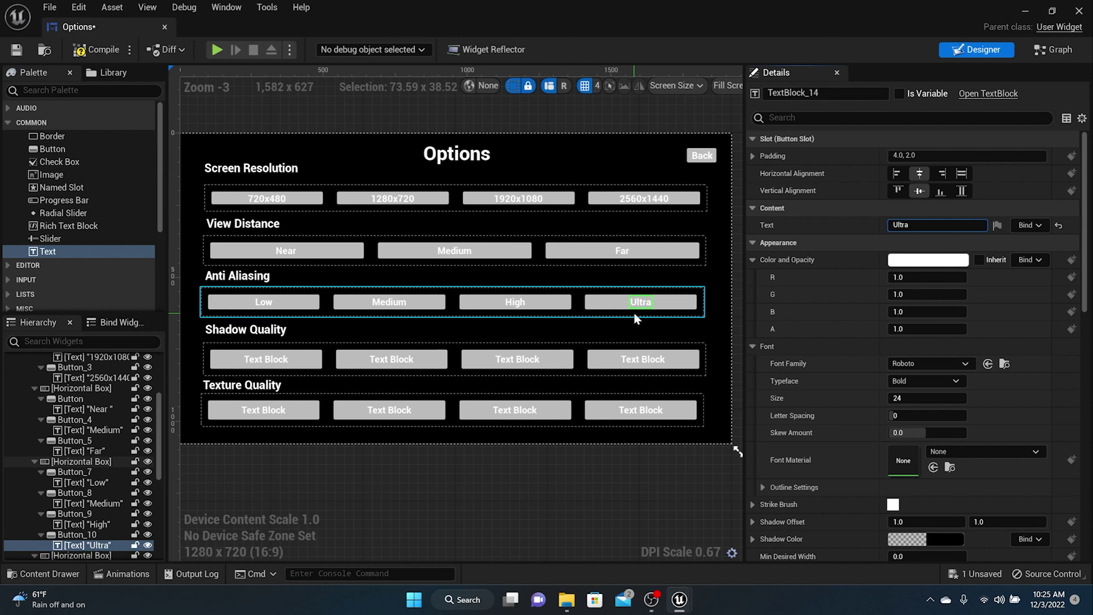
- Set the text of the fourth button in both the Shadow Quality and Texture Quality rows to "Ultra"
{"action": "left_click", "coordinate": [641, 360]}
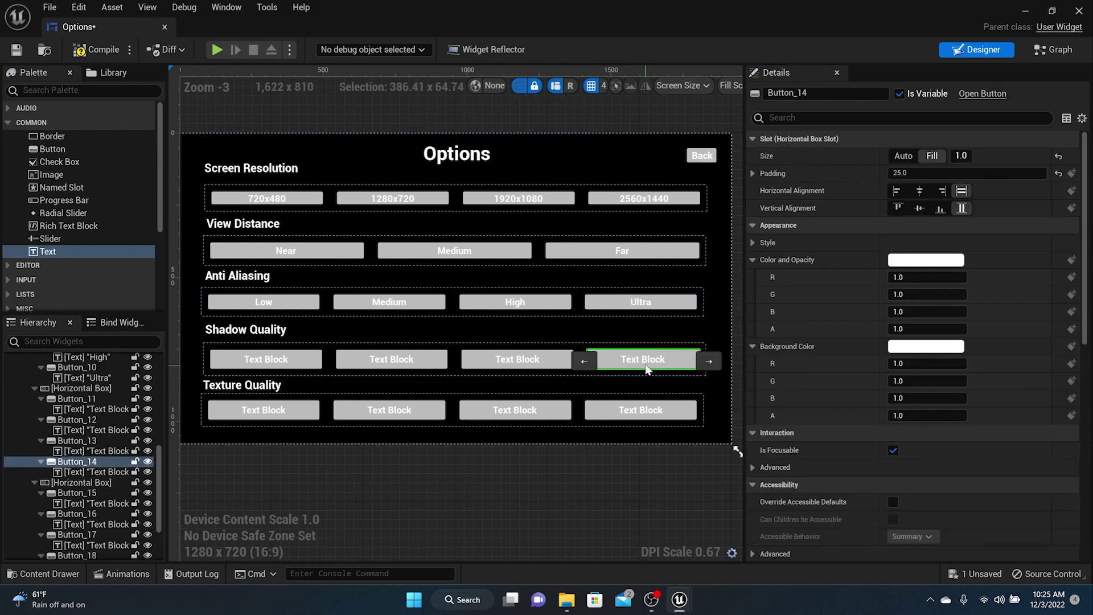
{"action": "left_click", "coordinate": [640, 360]}
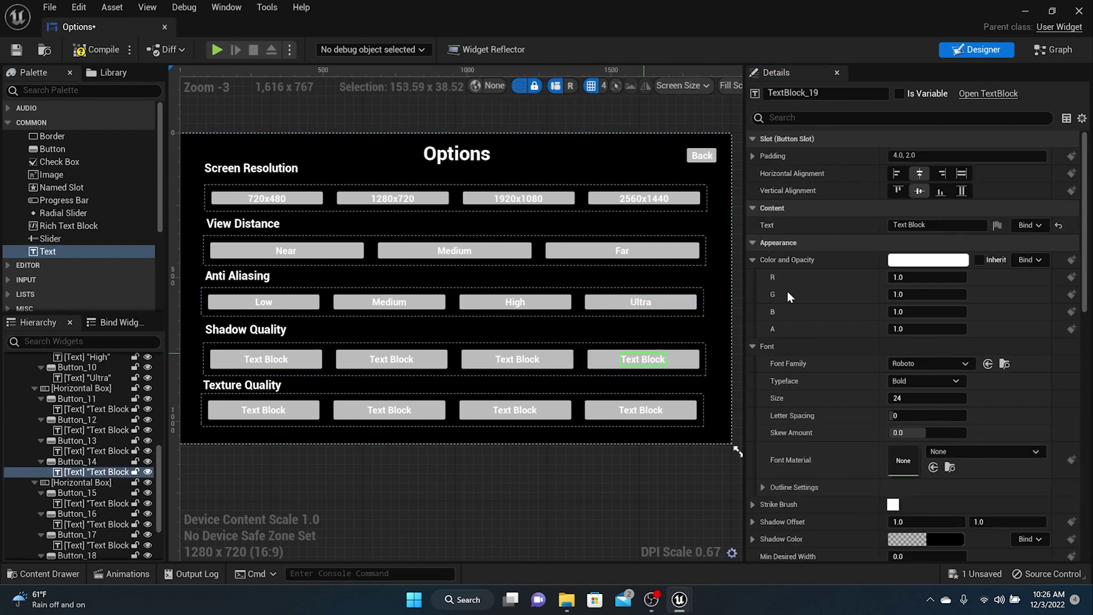
{"action": "left_click", "coordinate": [934, 225]}
{"action": "type", "text": "Ultr"}
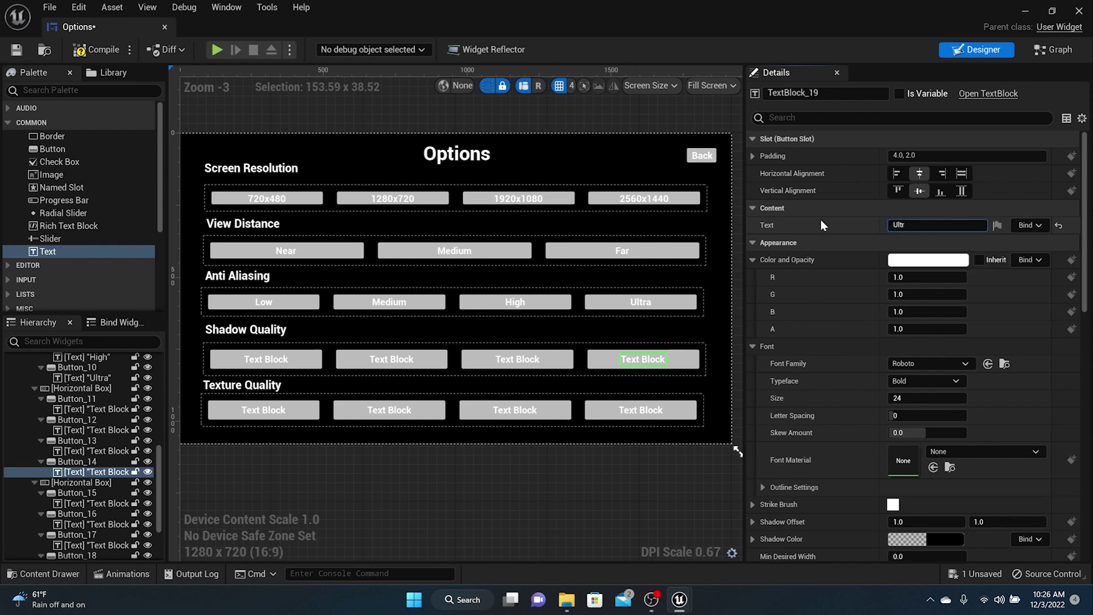
{"action": "type", "text": "a"}
{"action": "left_click", "coordinate": [622, 414]}
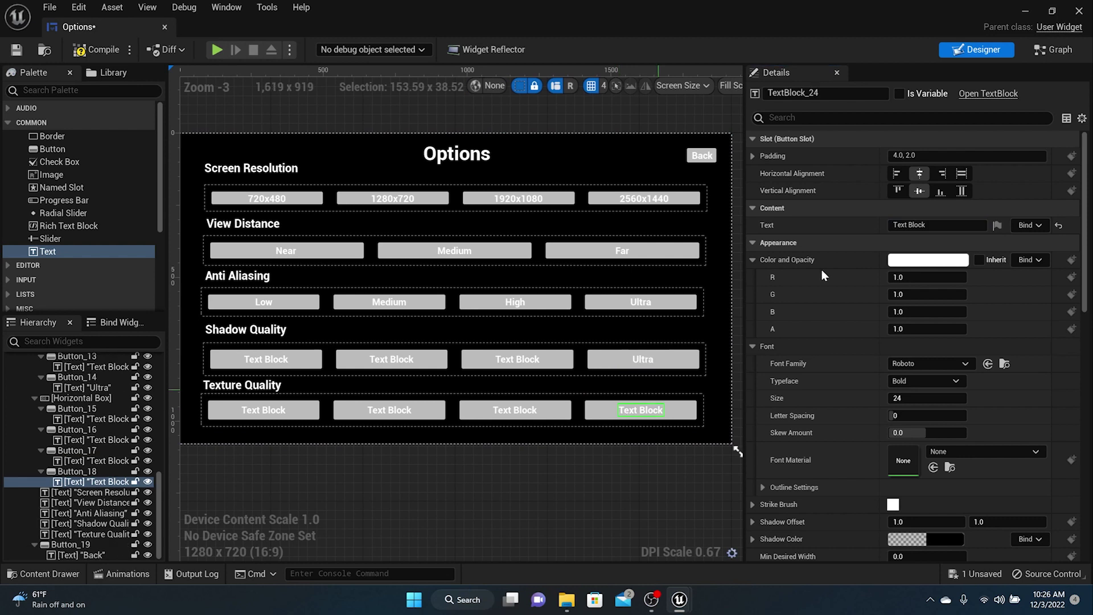
{"action": "left_click_drag", "start_coordinate": [932, 225], "coordinate": [828, 227]}
{"action": "type", "text": "Ultra"}
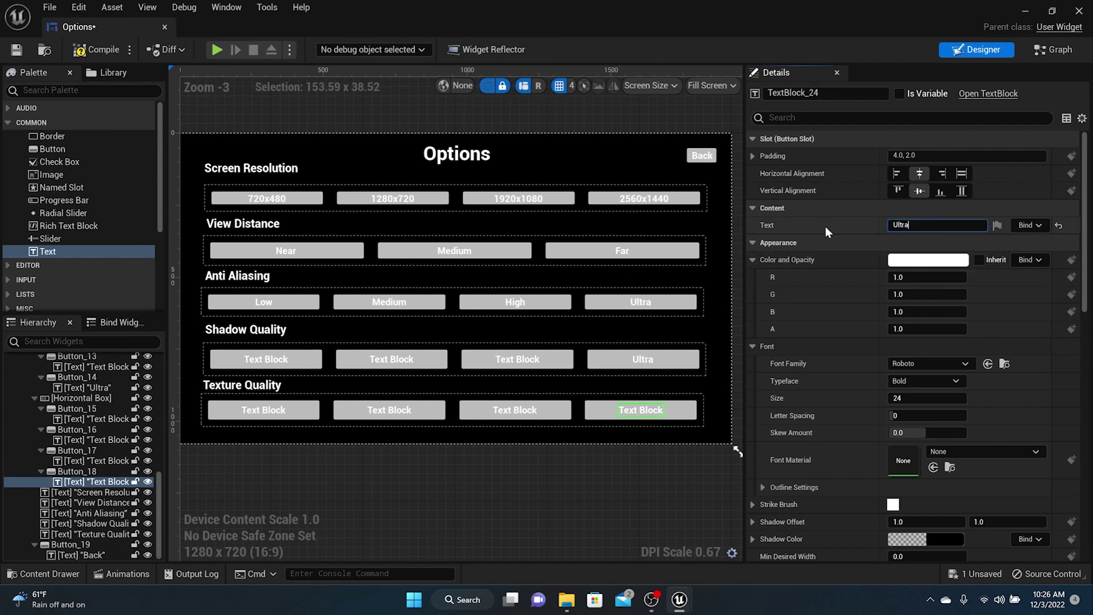
{"action": "key", "text": "Return"}
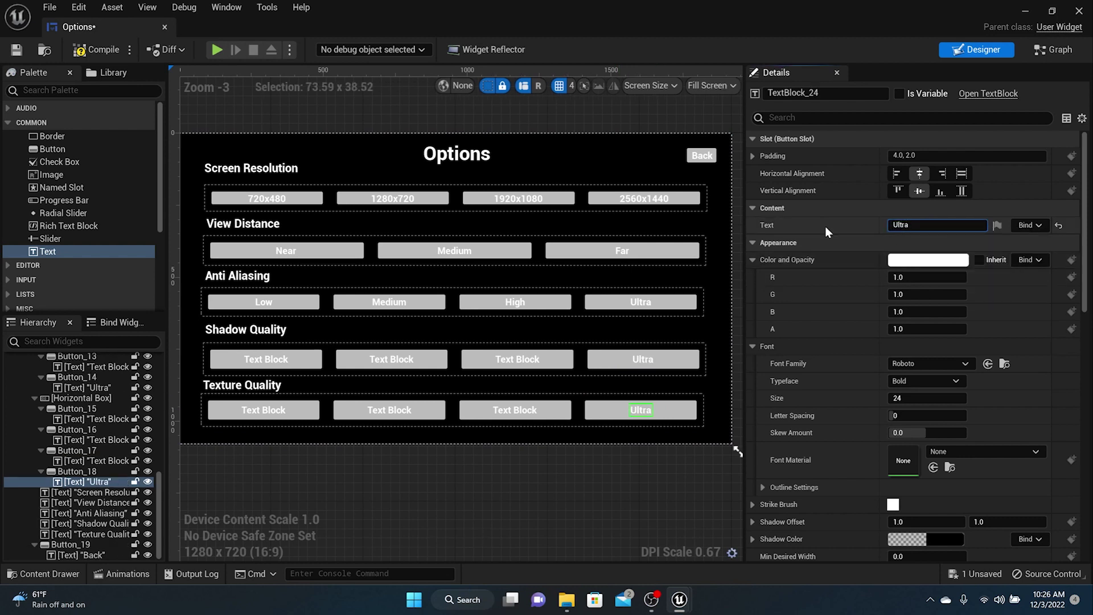
- Set the text of the third button in both the Shadow Quality and Texture Quality rows to "High"
{"action": "left_click", "coordinate": [516, 360]}
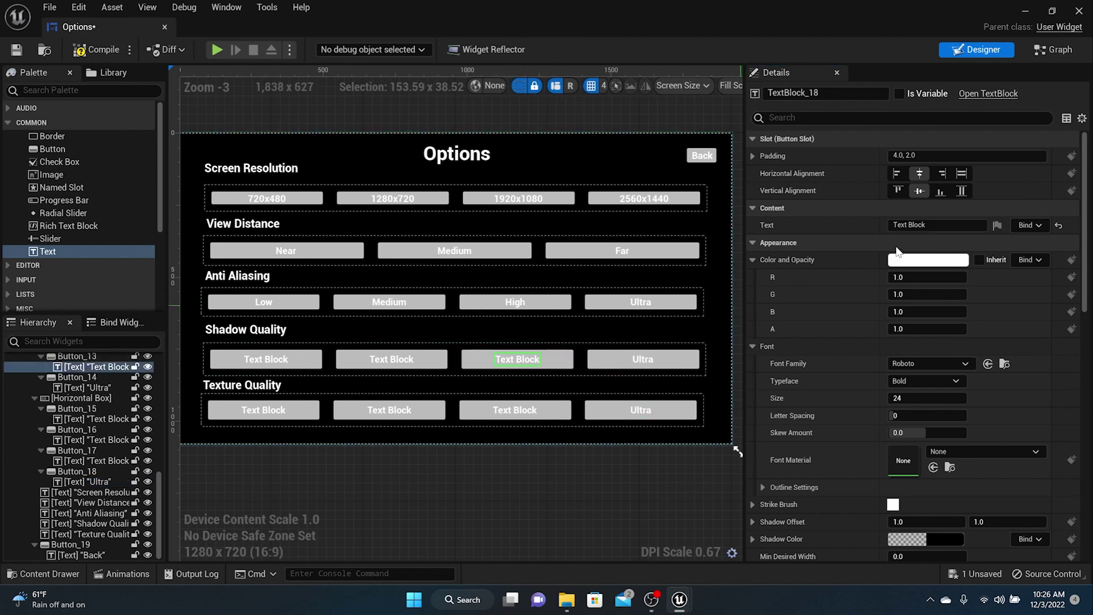
{"action": "left_click", "coordinate": [951, 225]}
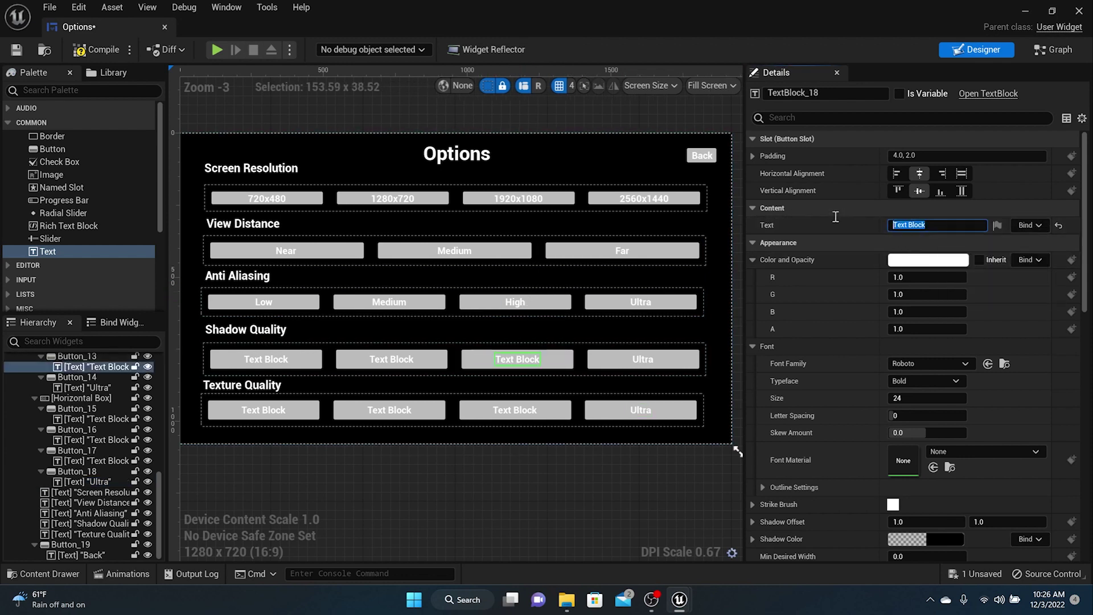
{"action": "type", "text": "High"}
{"action": "key", "text": "Return"}
{"action": "left_click", "coordinate": [511, 411]}
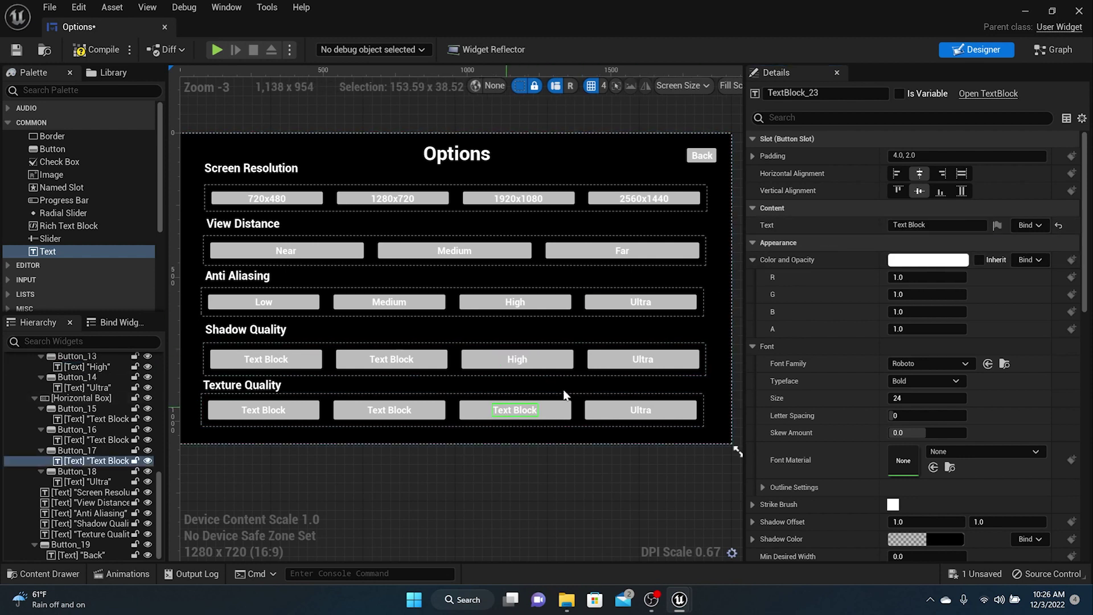
{"action": "left_click", "coordinate": [933, 228]}
{"action": "type", "text": "High"}
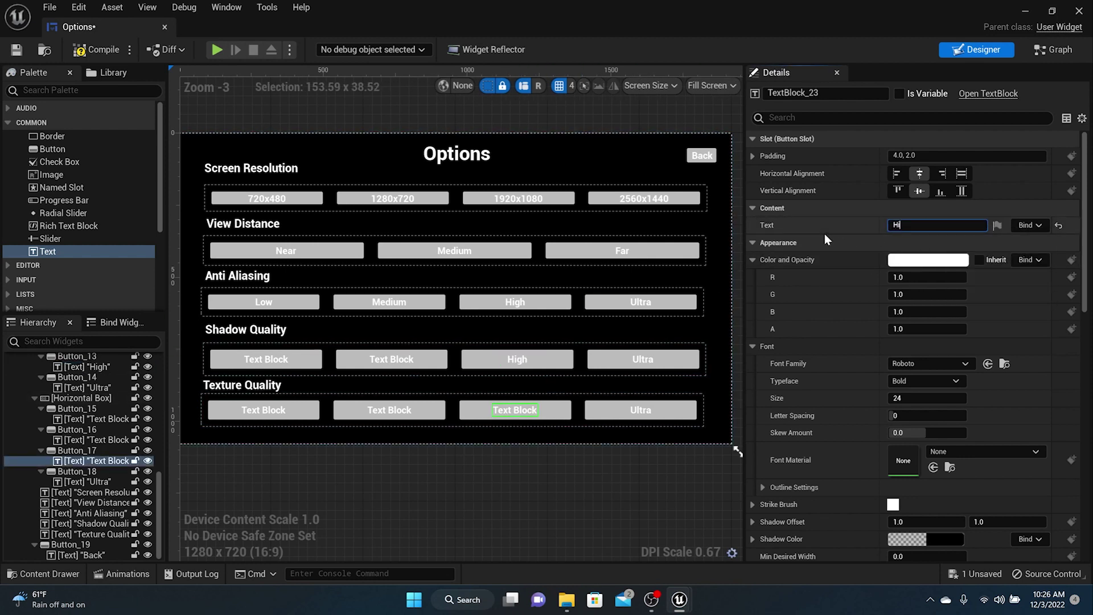
- Set the text of the second button in both the Shadow Quality and Texture Quality rows to "Medium"
{"action": "left_click", "coordinate": [391, 359]}
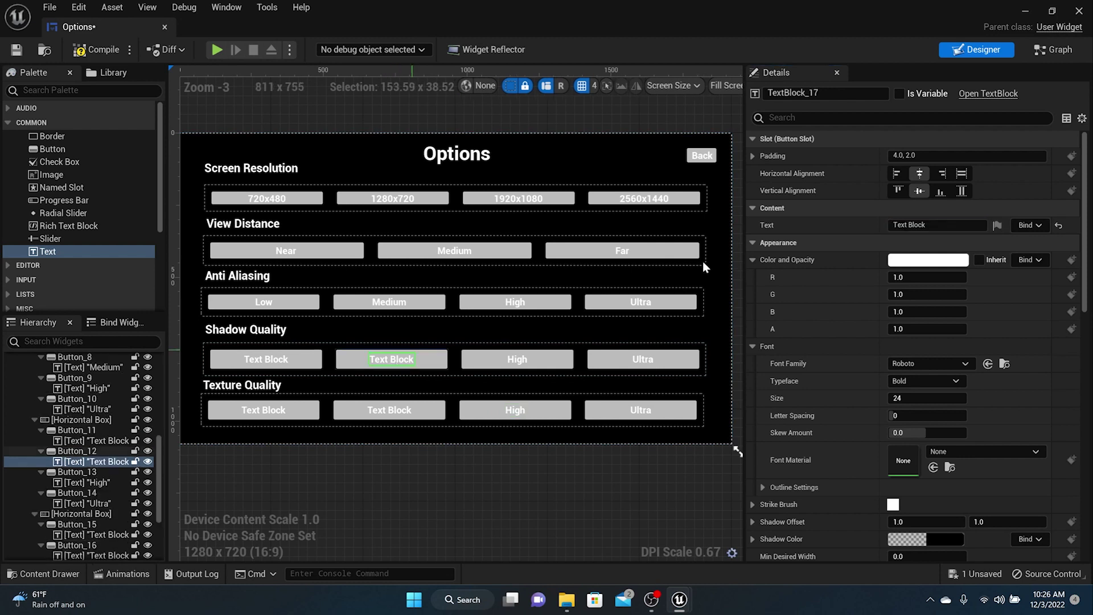
{"action": "left_click", "coordinate": [927, 228]}
{"action": "type", "text": "Med"}
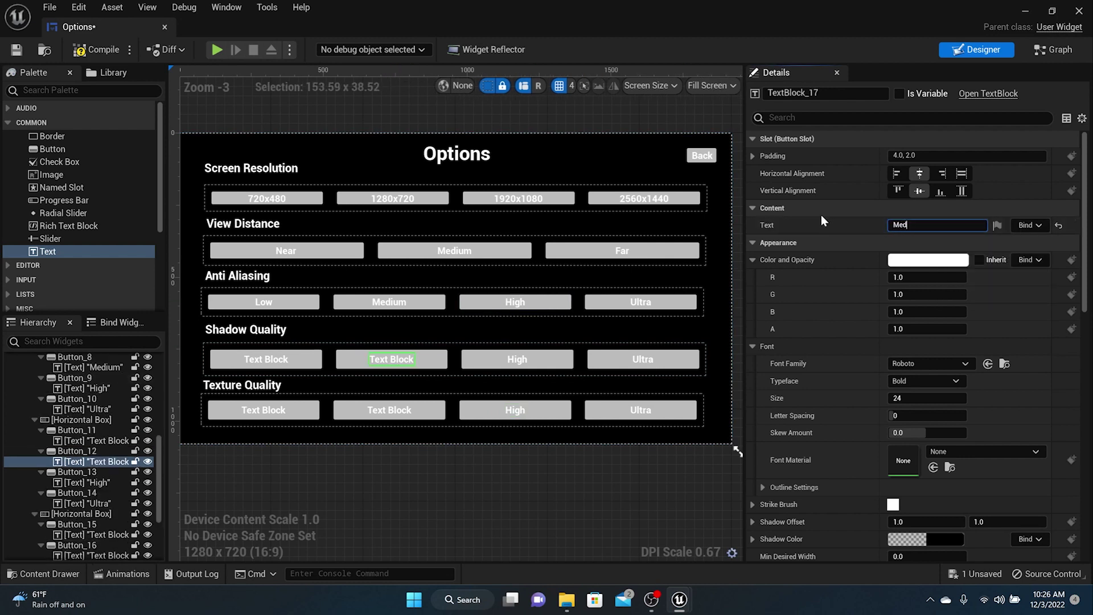
{"action": "type", "text": "ium"}
{"action": "left_click", "coordinate": [381, 420]}
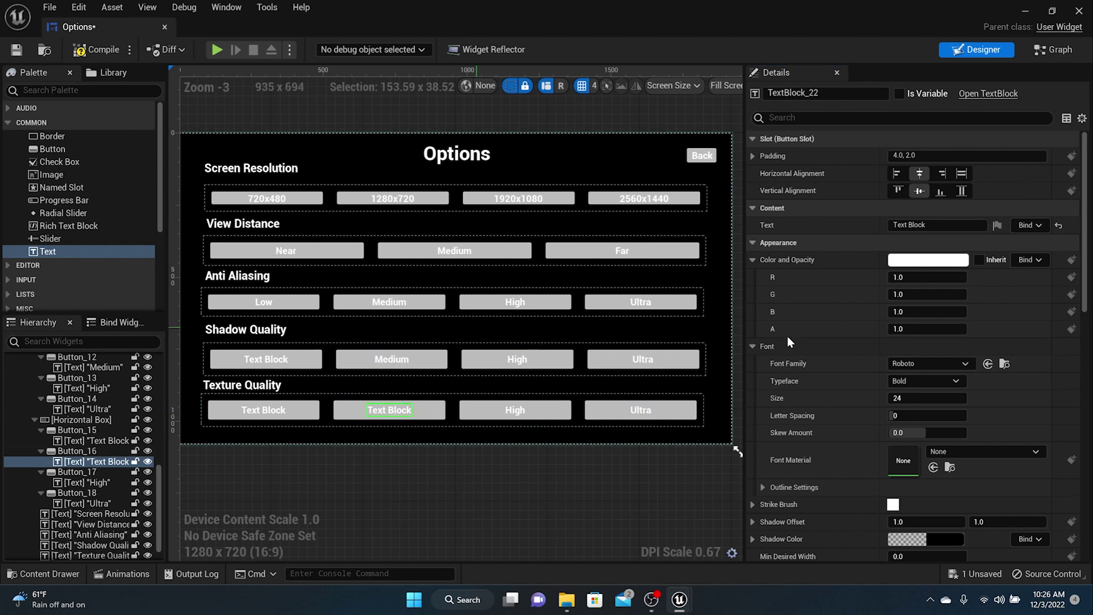
{"action": "left_click", "coordinate": [939, 222]}
{"action": "type", "text": "Me"}
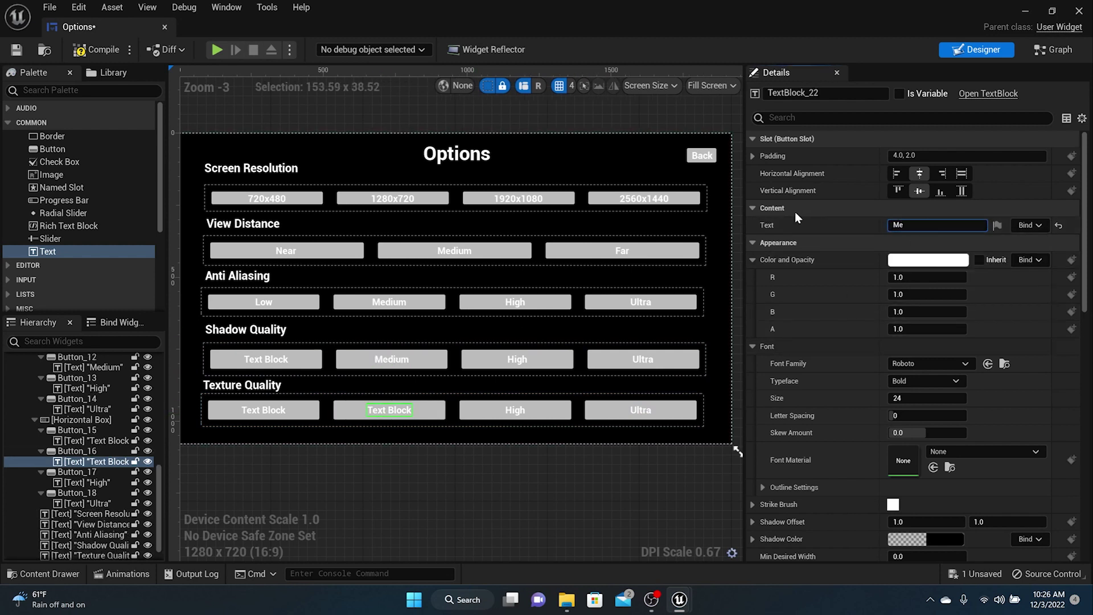
{"action": "type", "text": "dium"}
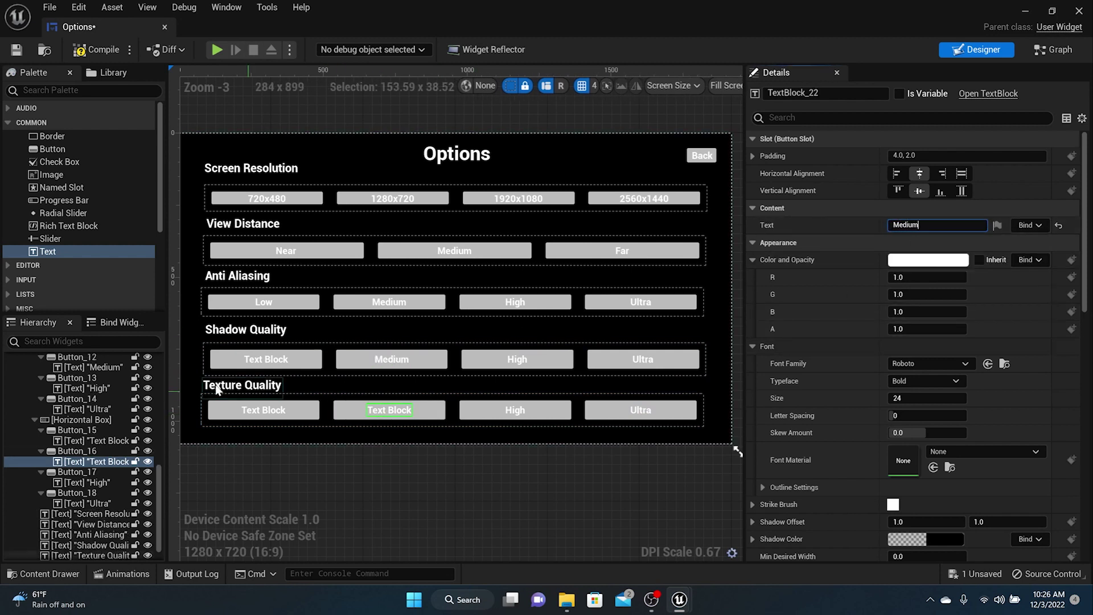
- Set the first Shadow Quality and Texture Quality buttons' texts to "Low", and compile and save the widget
{"action": "left_click", "coordinate": [254, 361]}
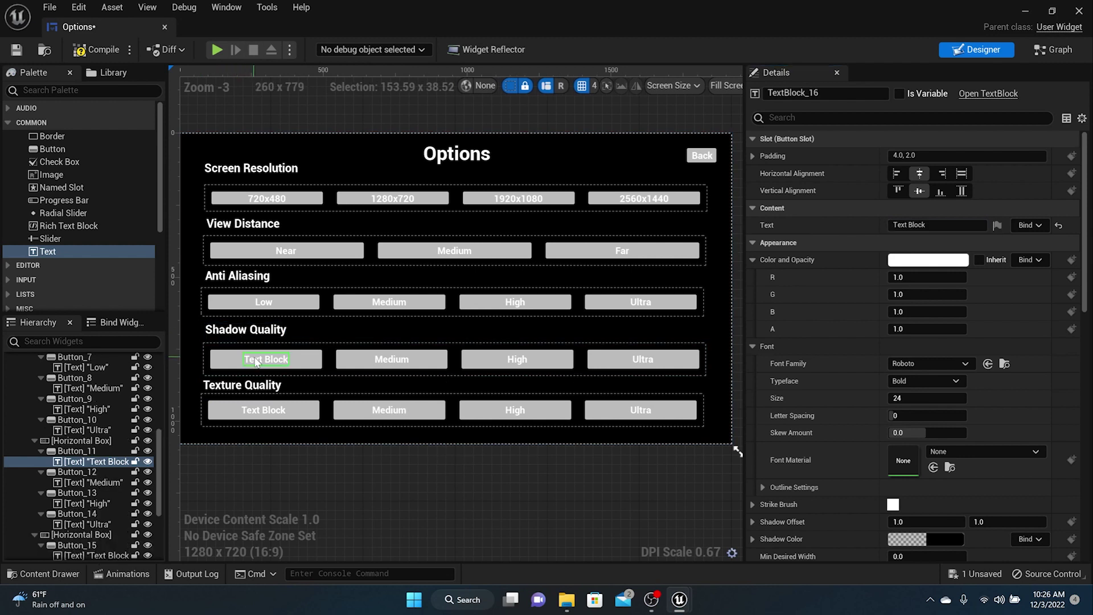
{"action": "left_click", "coordinate": [934, 224]}
{"action": "type", "text": "Low"}
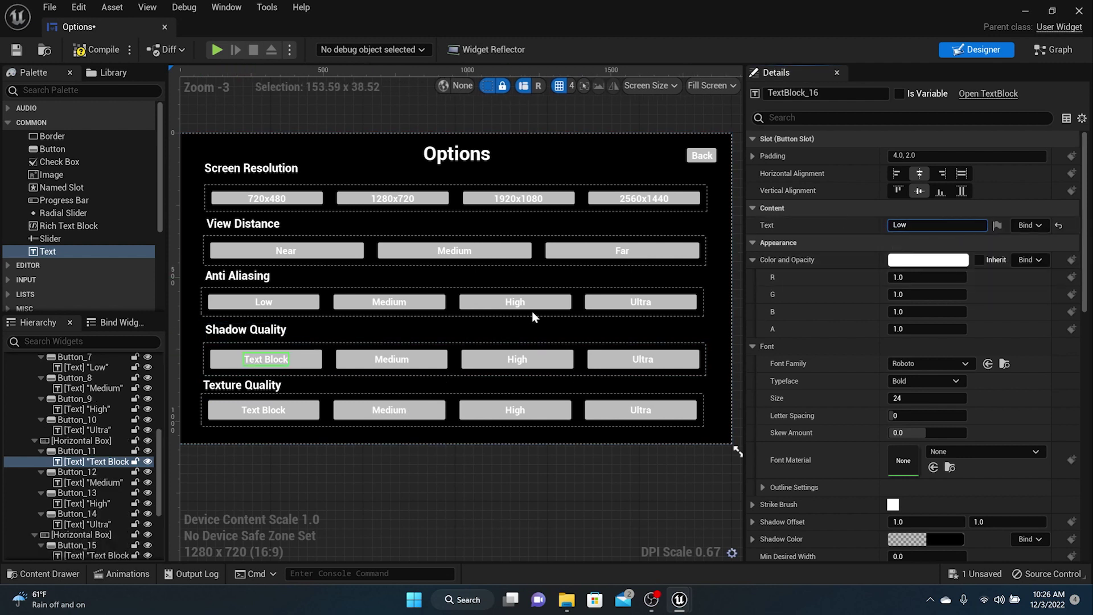
{"action": "left_click", "coordinate": [276, 411]}
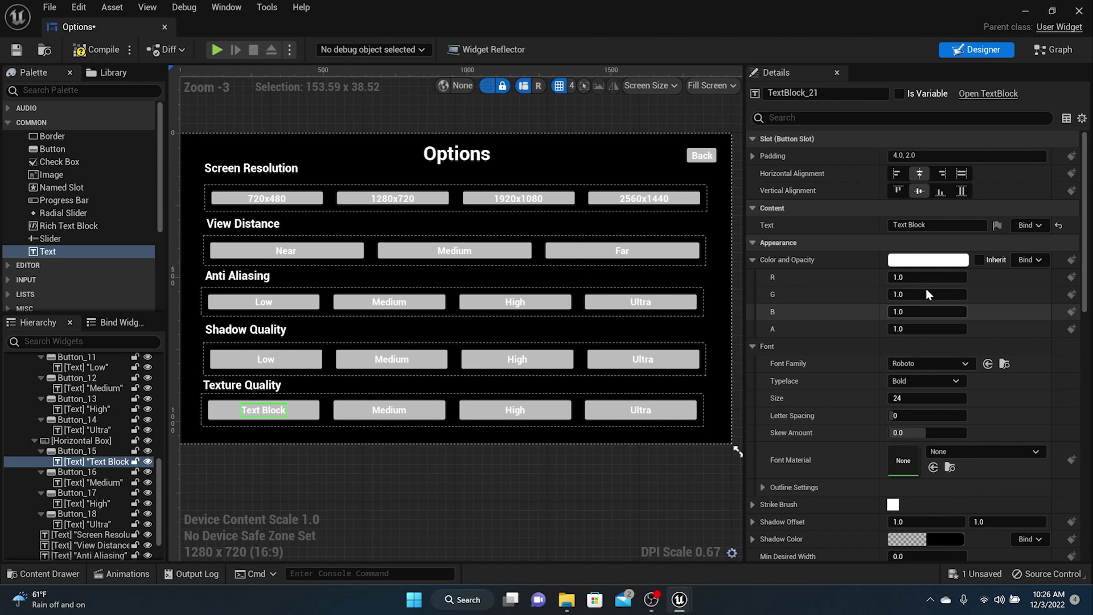
{"action": "left_click", "coordinate": [939, 225]}
{"action": "type", "text": "low"}
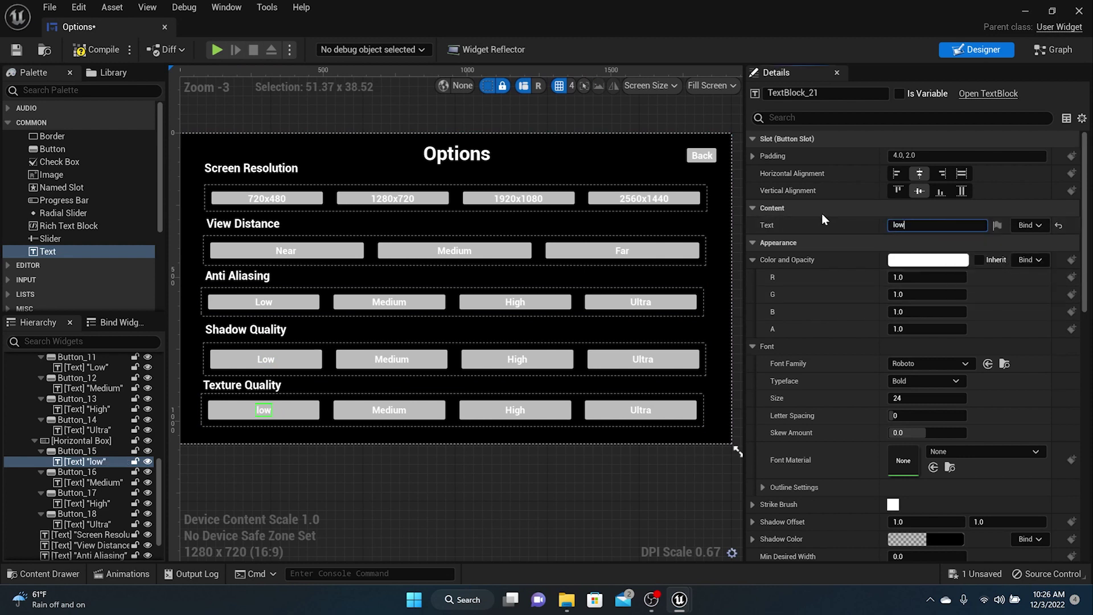
{"action": "key", "text": "BackSpace"}
{"action": "key", "text": "BackSpace"}
{"action": "key", "text": "BackSpace"}
{"action": "type", "text": "Low"}
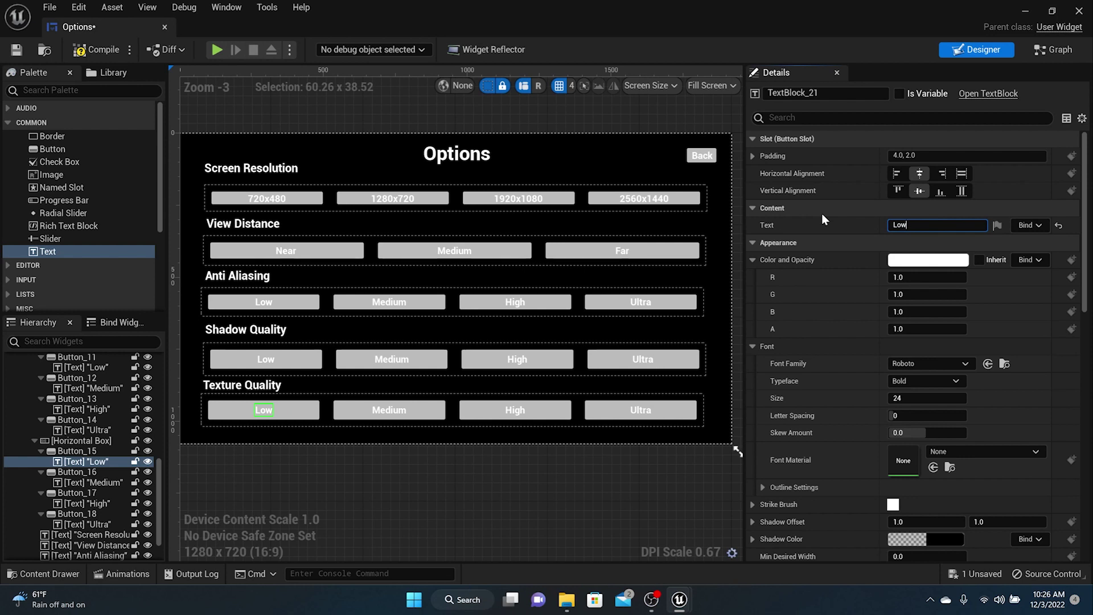
{"action": "left_click", "coordinate": [90, 52]}
{"action": "left_click", "coordinate": [19, 51]}
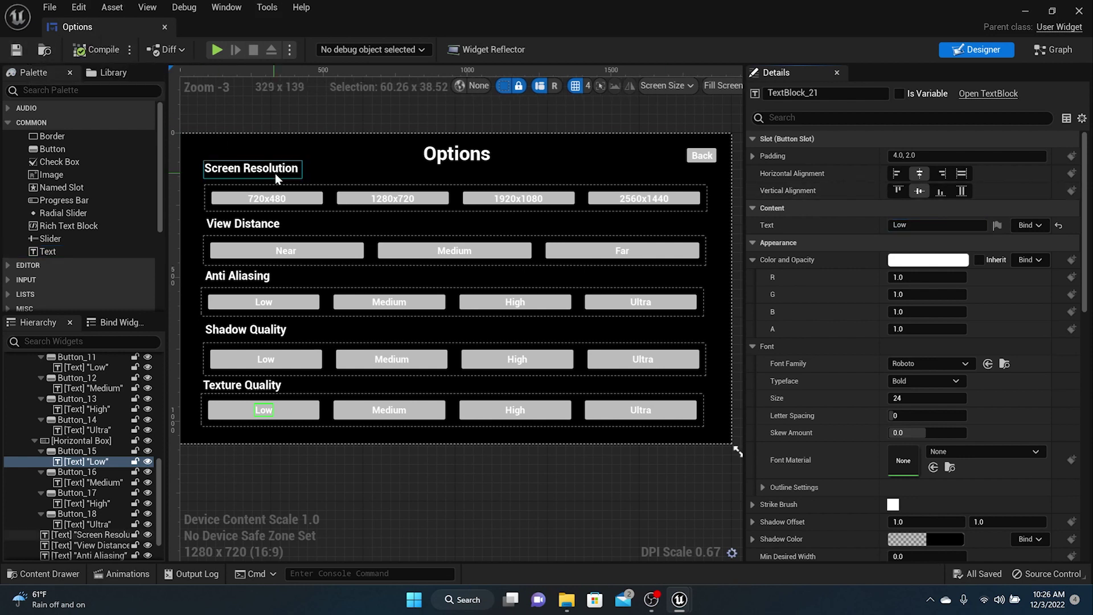
- Add an On Clicked event for the 720x480 Screen Resolution button to the event graph
{"action": "left_click", "coordinate": [316, 200]}
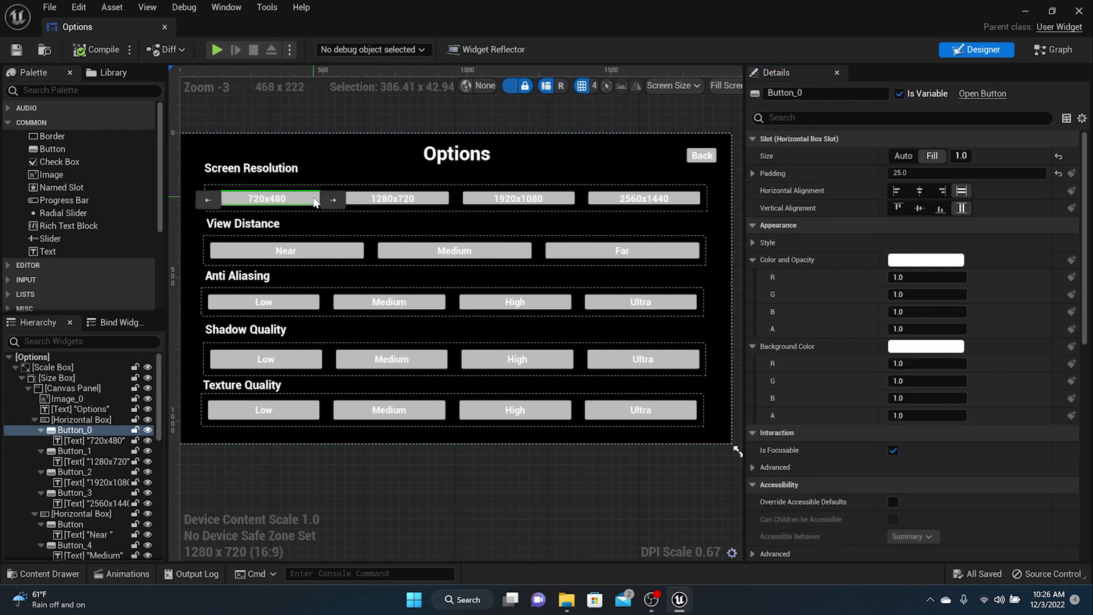
{"action": "left_click", "coordinate": [260, 197]}
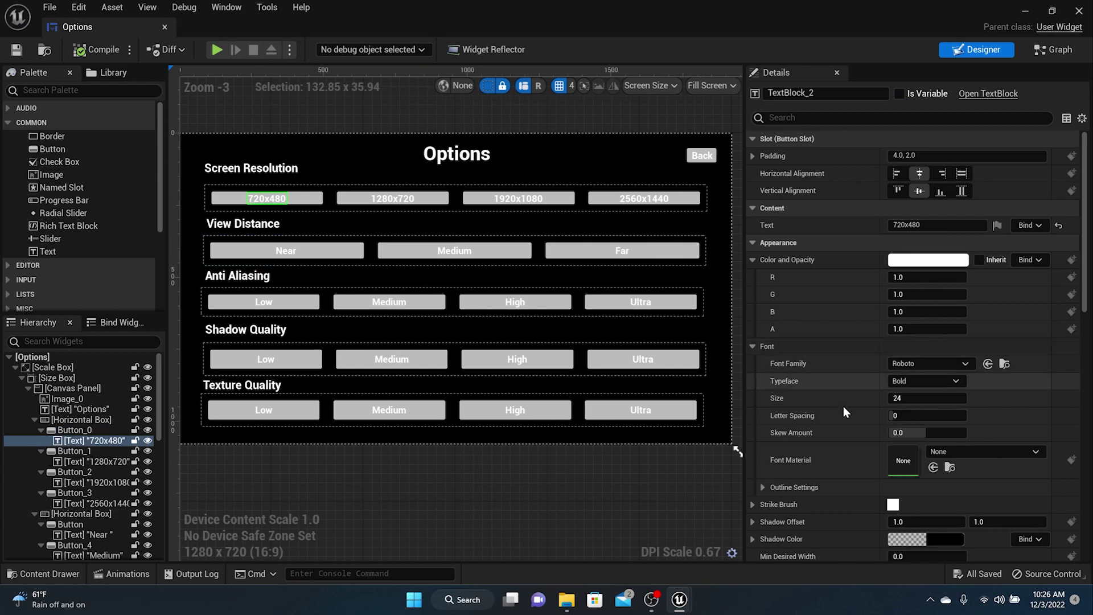
{"action": "scroll", "coordinate": [847, 407], "scroll_direction": "down", "scroll_amount": 5}
{"action": "scroll", "coordinate": [849, 404], "scroll_direction": "down", "scroll_amount": 10}
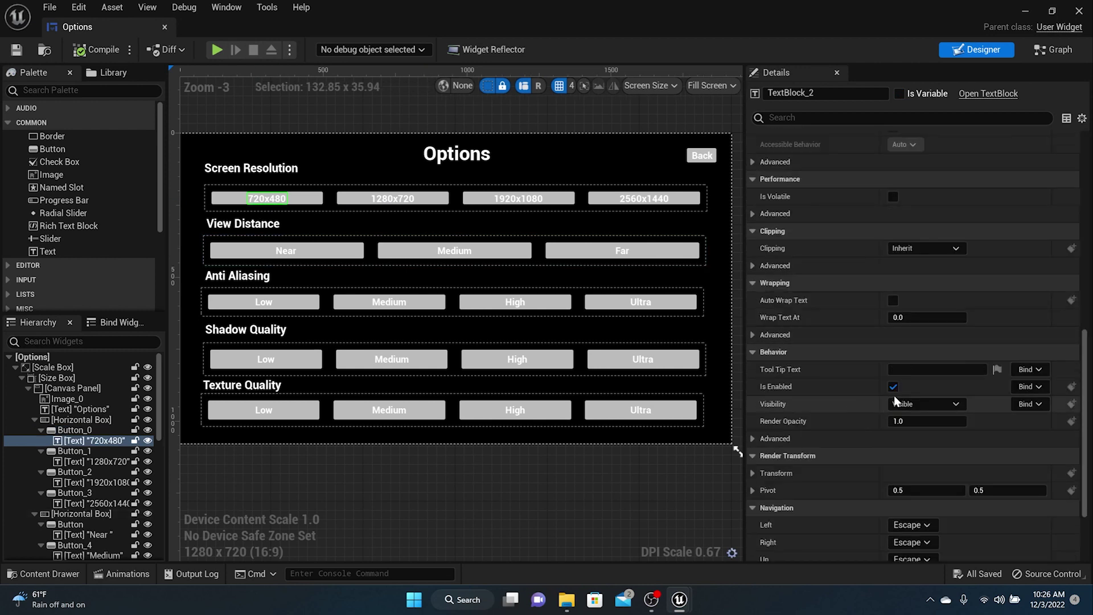
{"action": "left_click", "coordinate": [313, 198]}
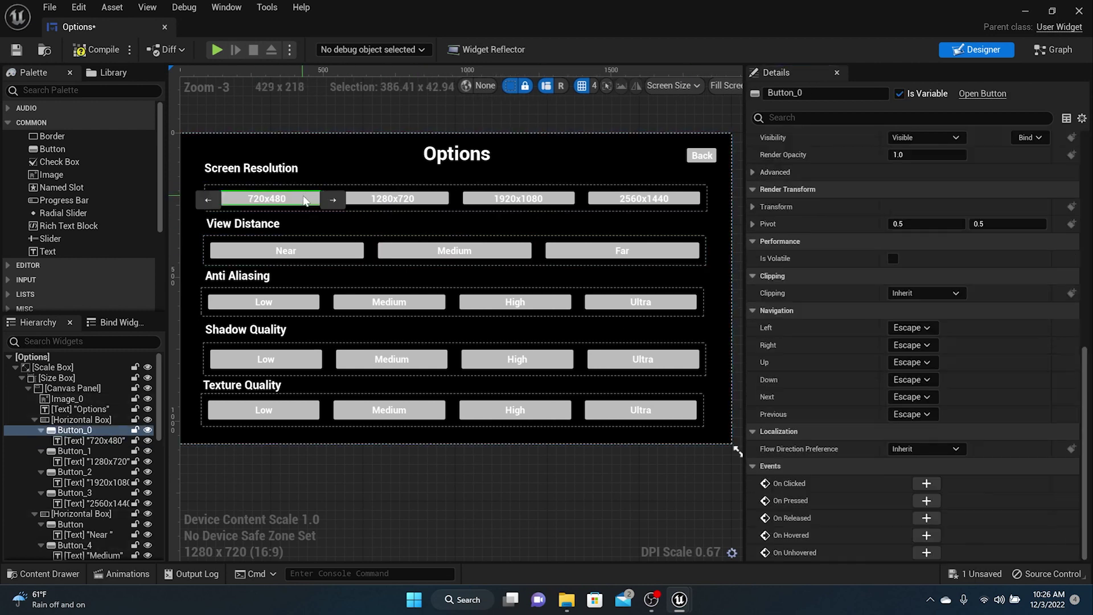
{"action": "left_click", "coordinate": [926, 483]}
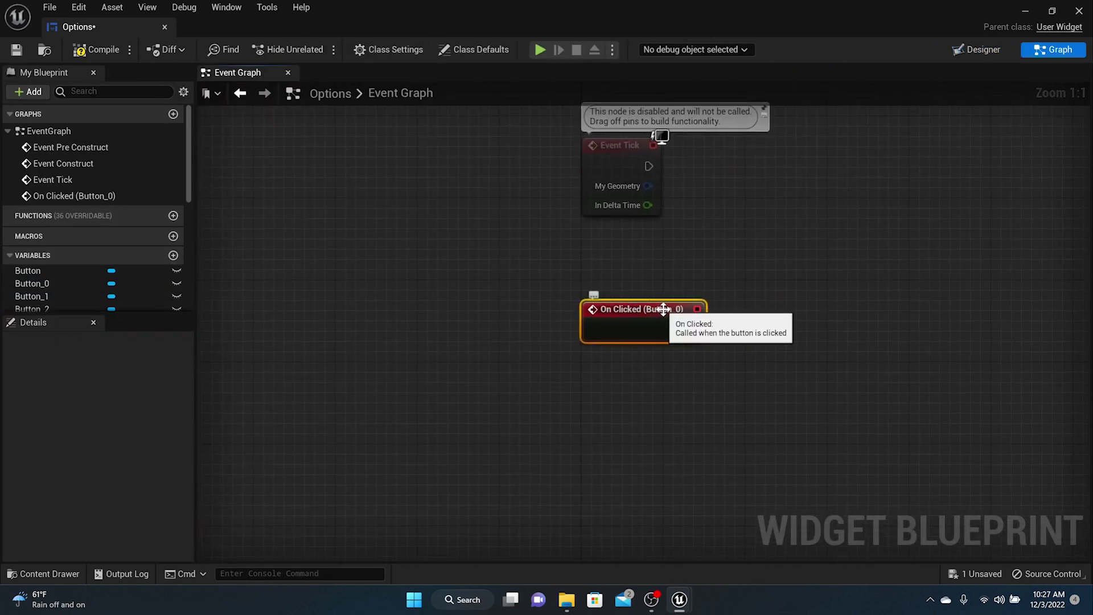
- Add an Execute Console Command node connected to the On Clicked (Button_0) event and align it beside the event
{"action": "left_click_drag", "start_coordinate": [691, 331], "coordinate": [763, 326]}
{"action": "type", "text": "execu"}
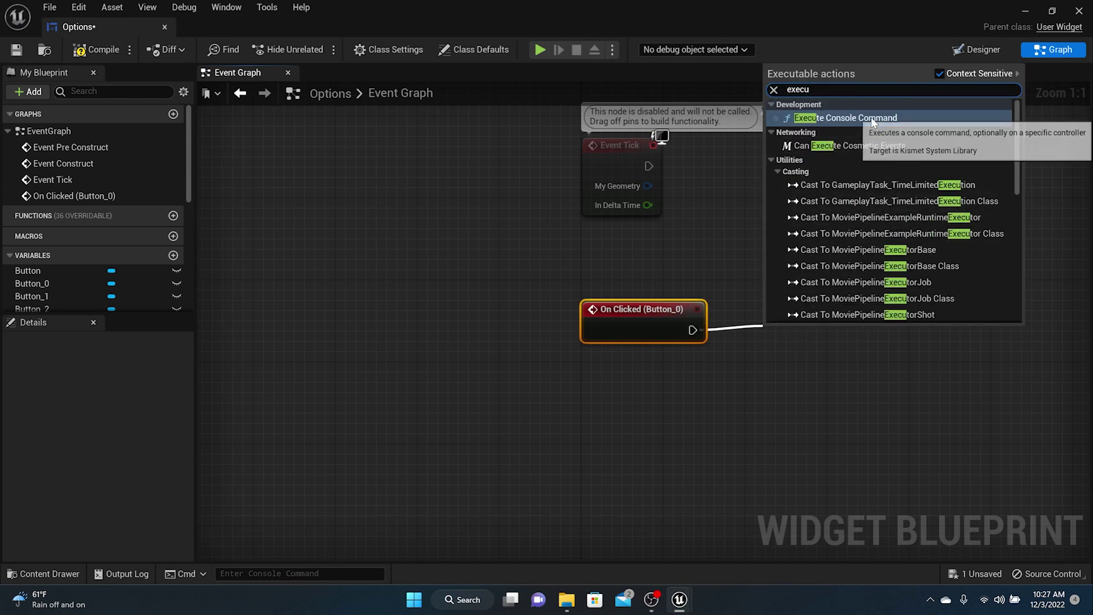
{"action": "left_click", "coordinate": [845, 117]}
{"action": "left_click_drag", "start_coordinate": [779, 329], "coordinate": [778, 309]}
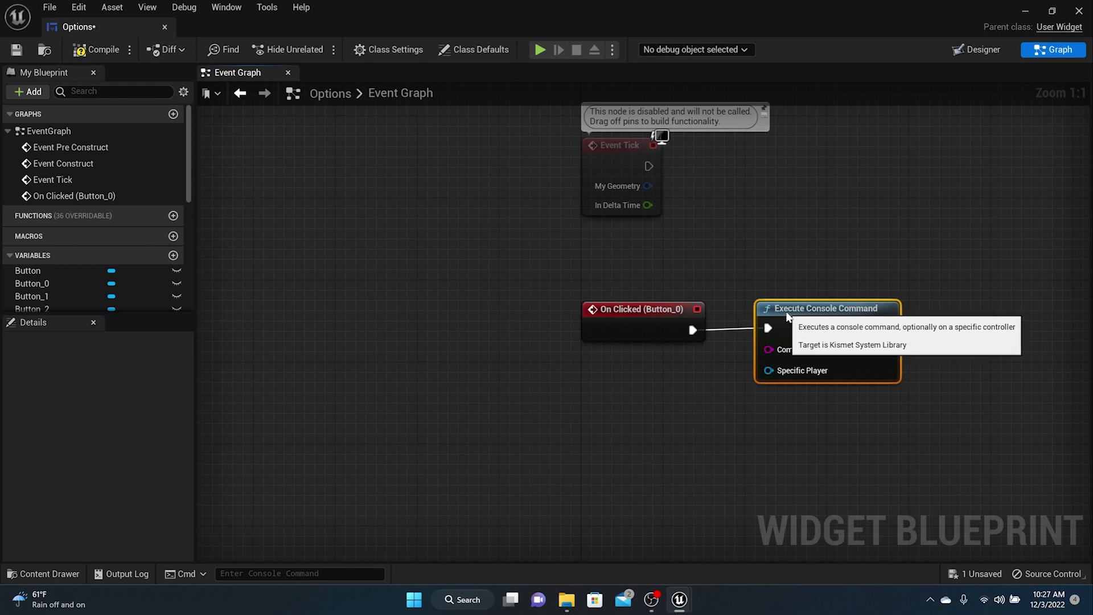
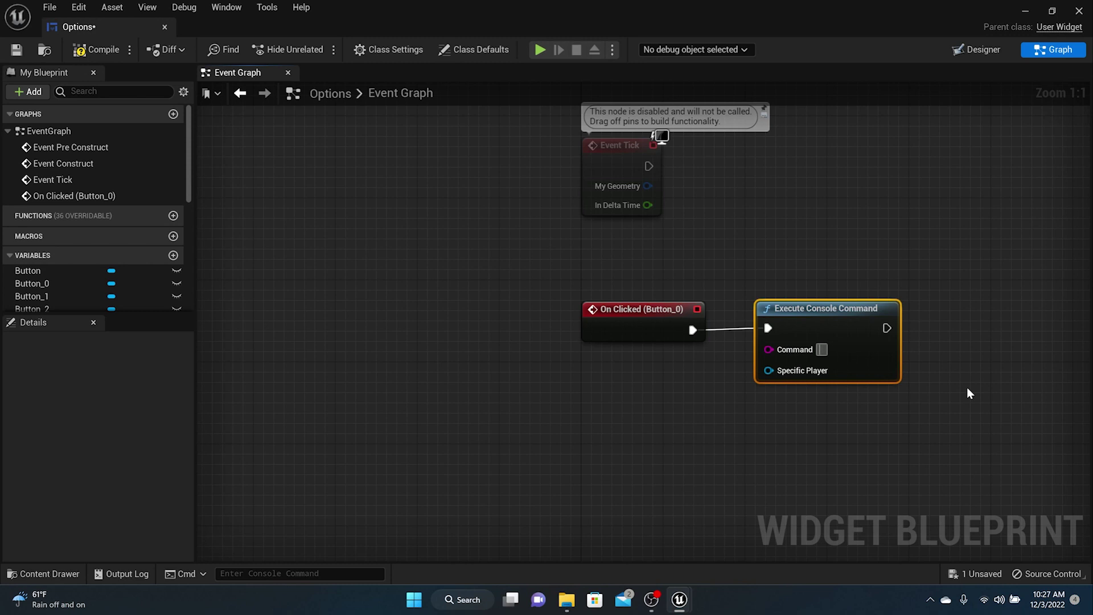
- Set the console command for the Button_0 event to "r.setres 720x480", and compile and save the widget
{"action": "type", "text": ".setres 720"}
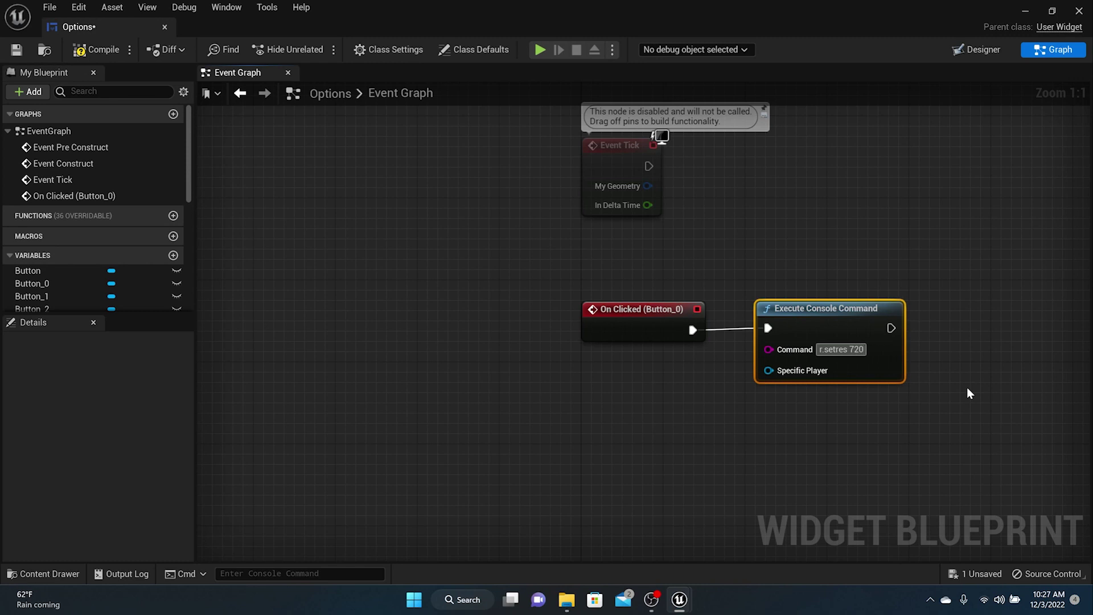
{"action": "type", "text": "x480"}
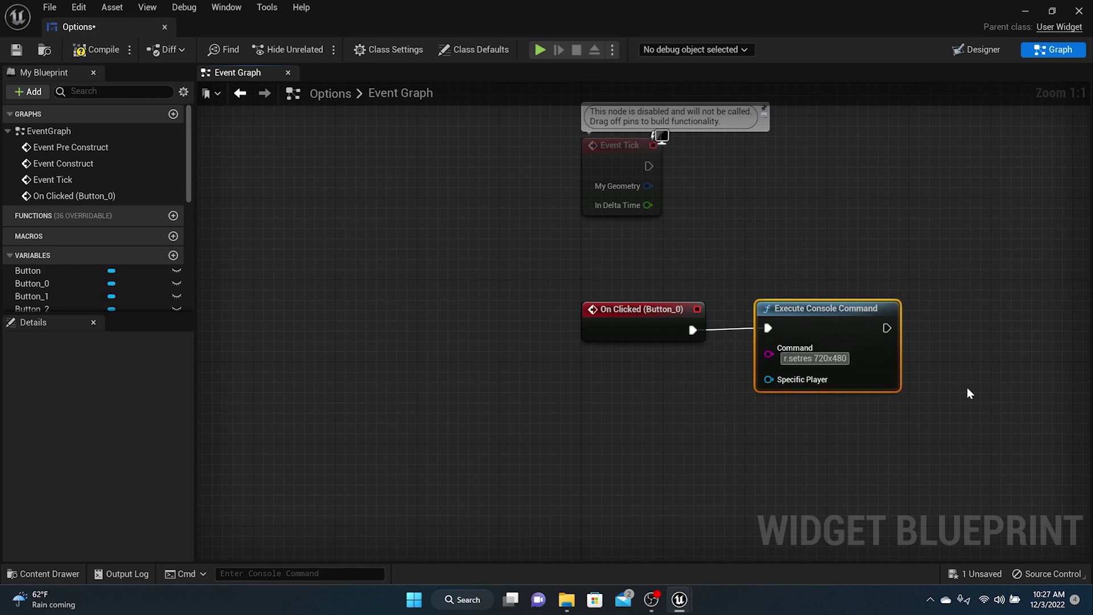
{"action": "key", "text": "Return"}
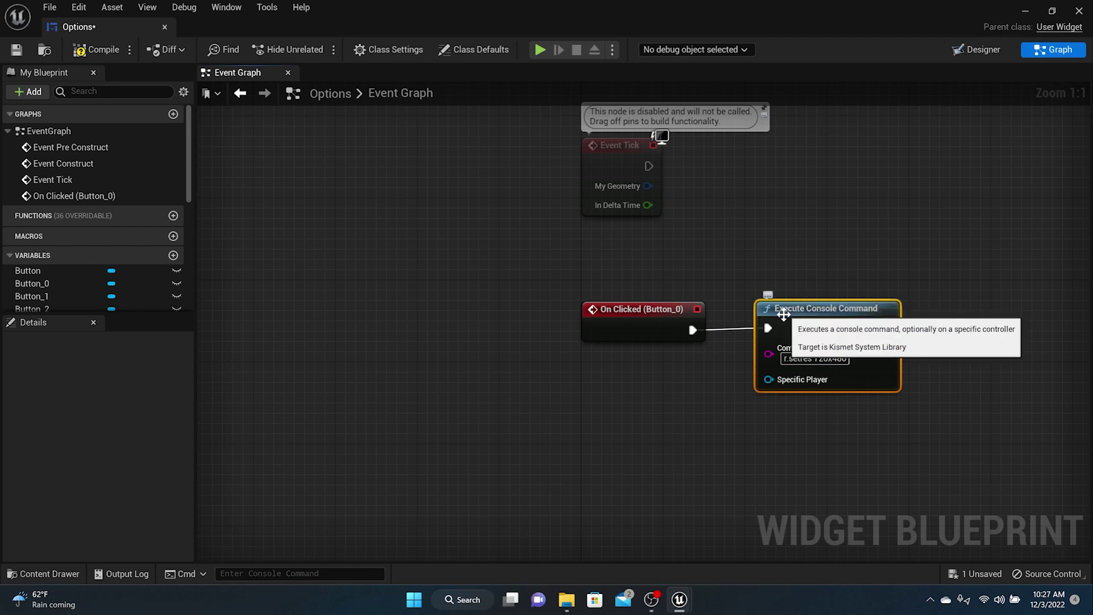
{"action": "left_click", "coordinate": [109, 51]}
{"action": "left_click", "coordinate": [18, 51]}
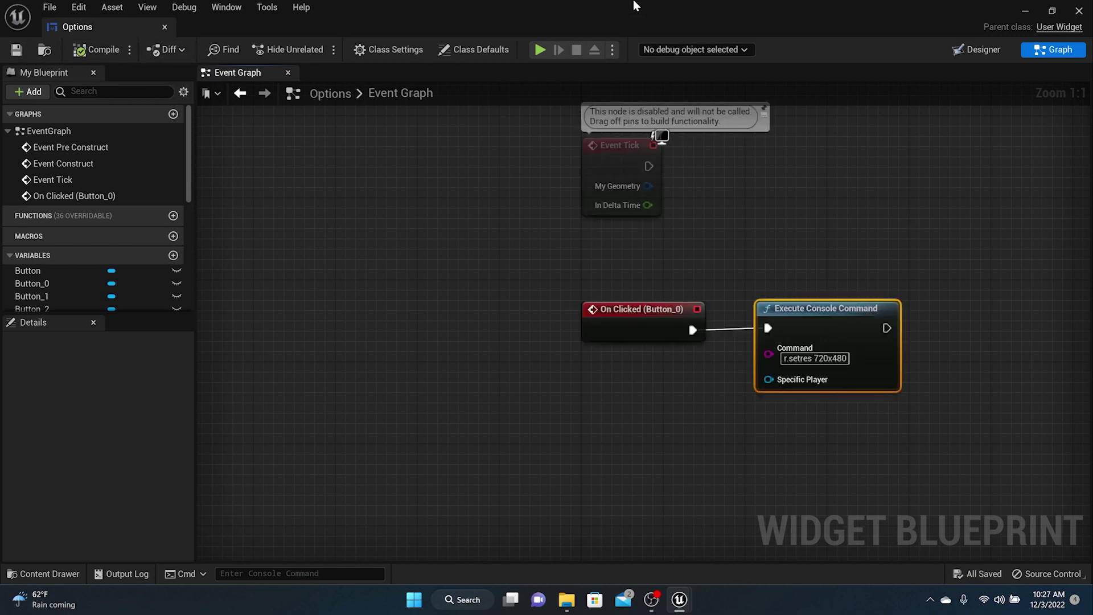
- Add an On Clicked event for the 1280x720 Screen Resolution button to the event graph
{"action": "left_click", "coordinate": [984, 49]}
{"action": "scroll", "coordinate": [396, 273], "scroll_direction": "up", "scroll_amount": 5}
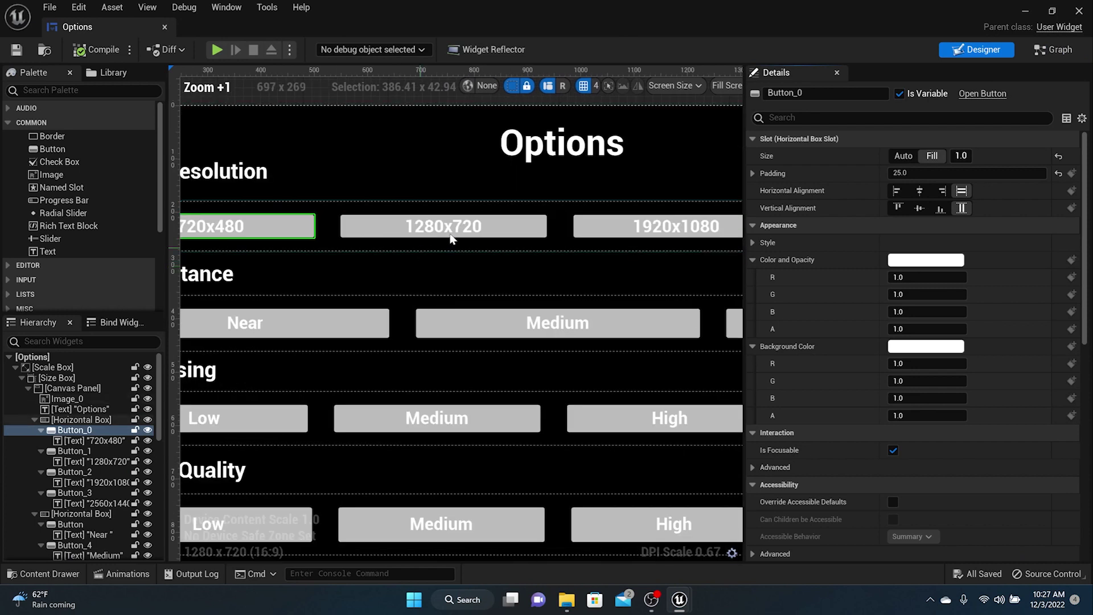
{"action": "left_click", "coordinate": [528, 225]}
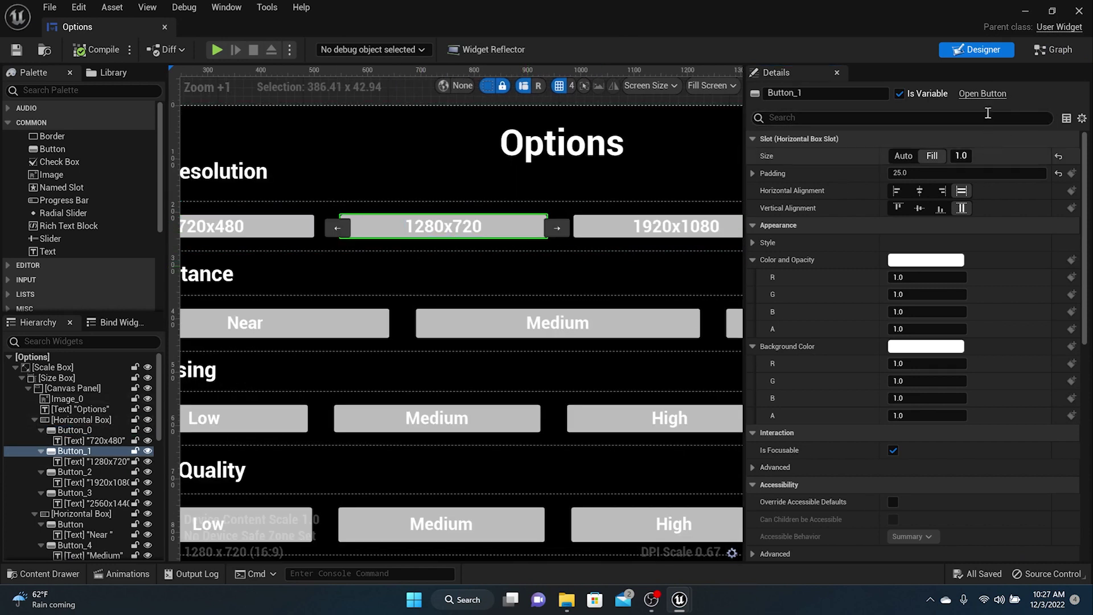
{"action": "scroll", "coordinate": [916, 426], "scroll_direction": "down", "scroll_amount": 10}
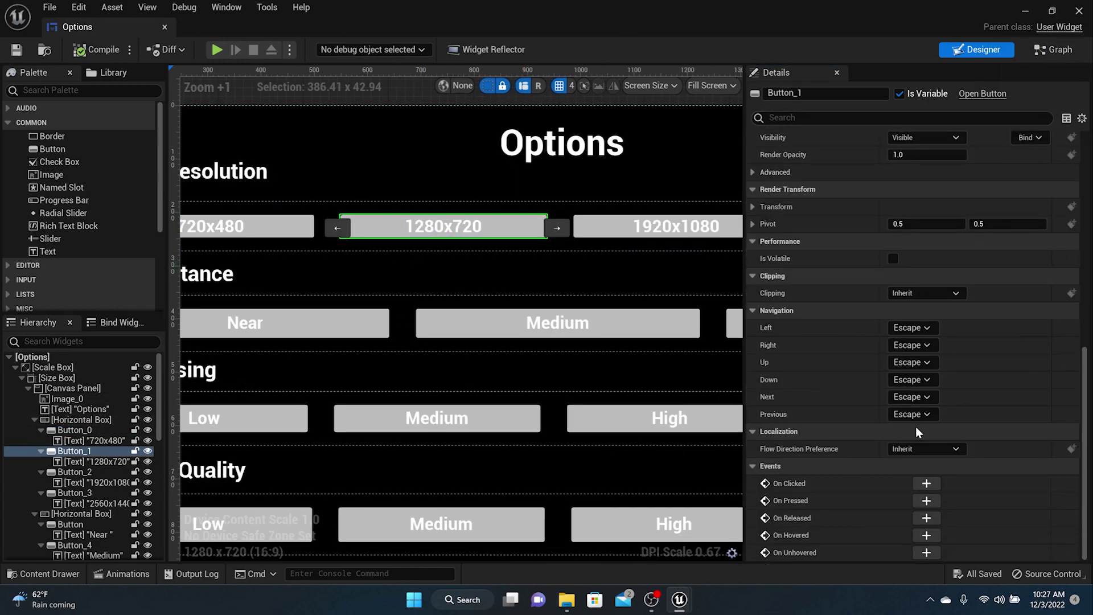
{"action": "left_click", "coordinate": [459, 229]}
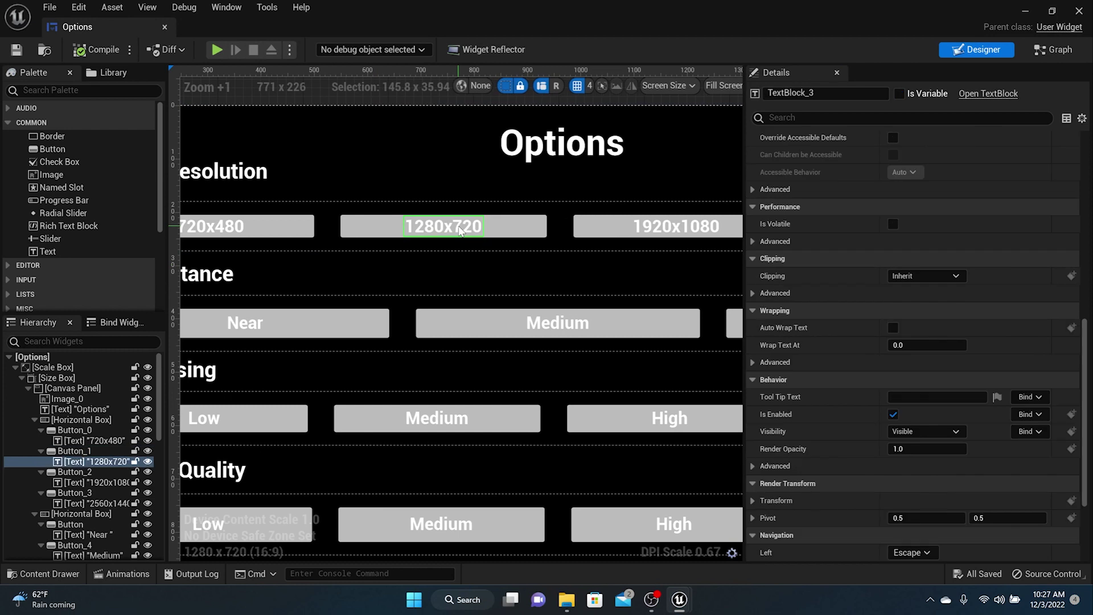
{"action": "left_click", "coordinate": [893, 414]}
{"action": "left_click", "coordinate": [538, 230]}
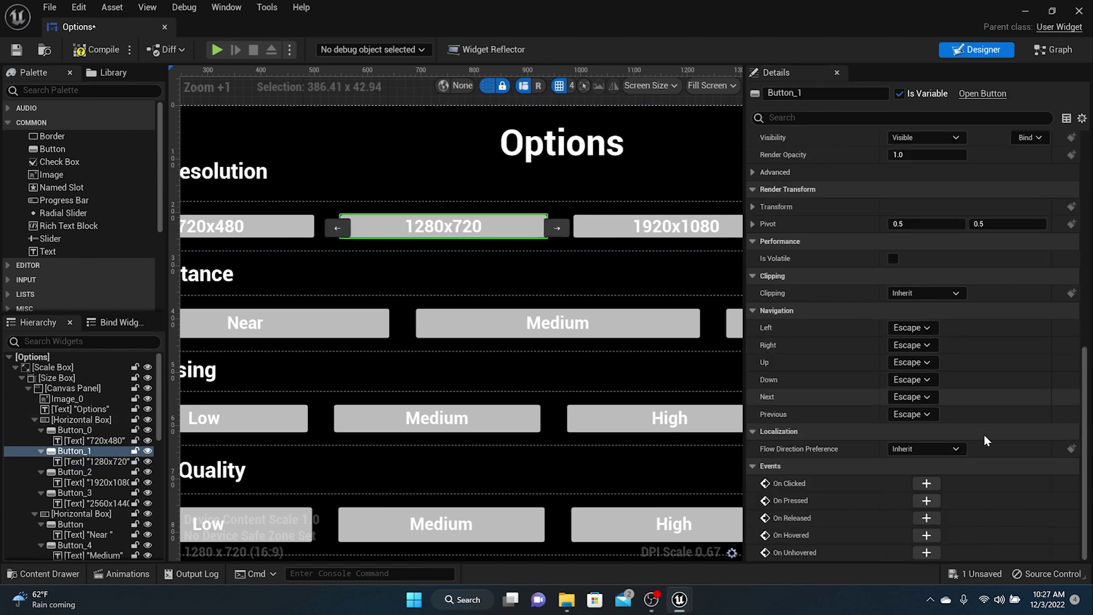
{"action": "left_click", "coordinate": [926, 484]}
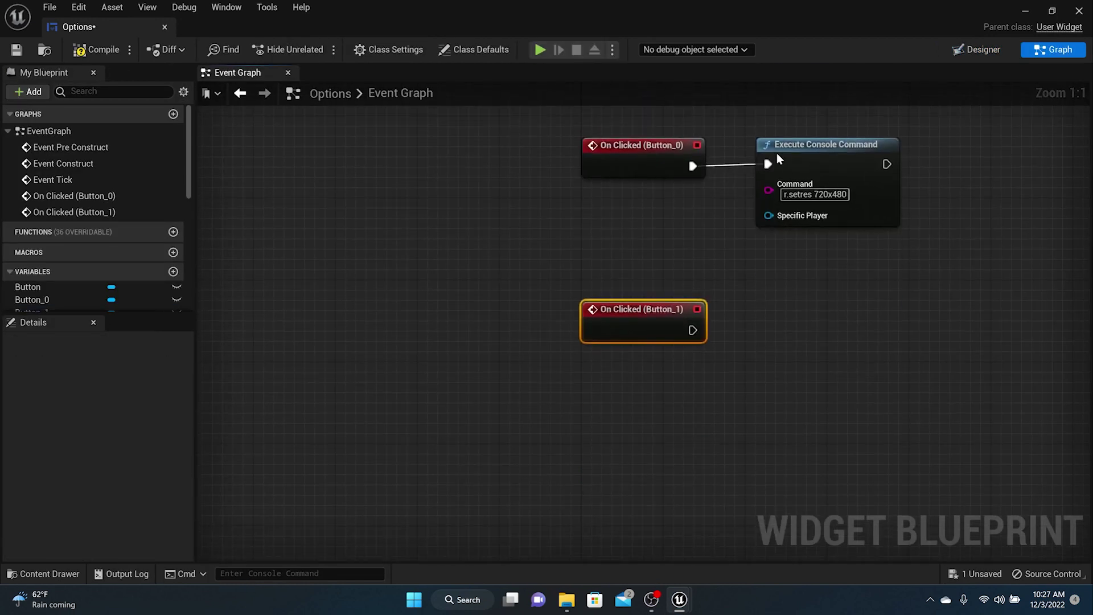
- Duplicate the 720x480 Execute Console Command node and connect the copy to the On Clicked (Button_1) event
{"action": "left_click", "coordinate": [787, 143]}
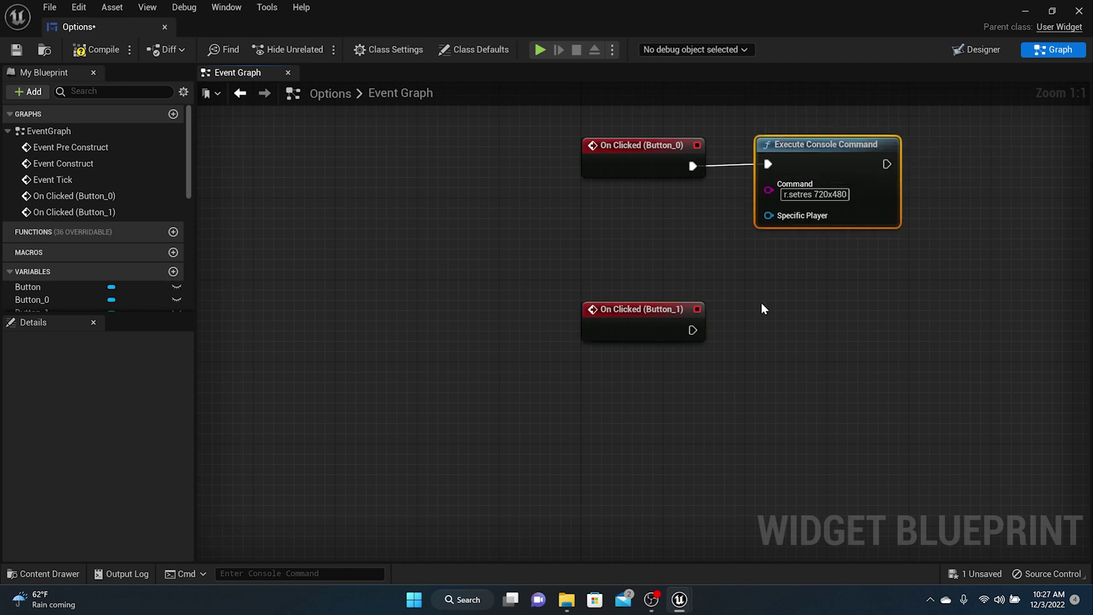
{"action": "key", "text": "ctrl+v"}
{"action": "left_click_drag", "start_coordinate": [767, 328], "coordinate": [695, 335]}
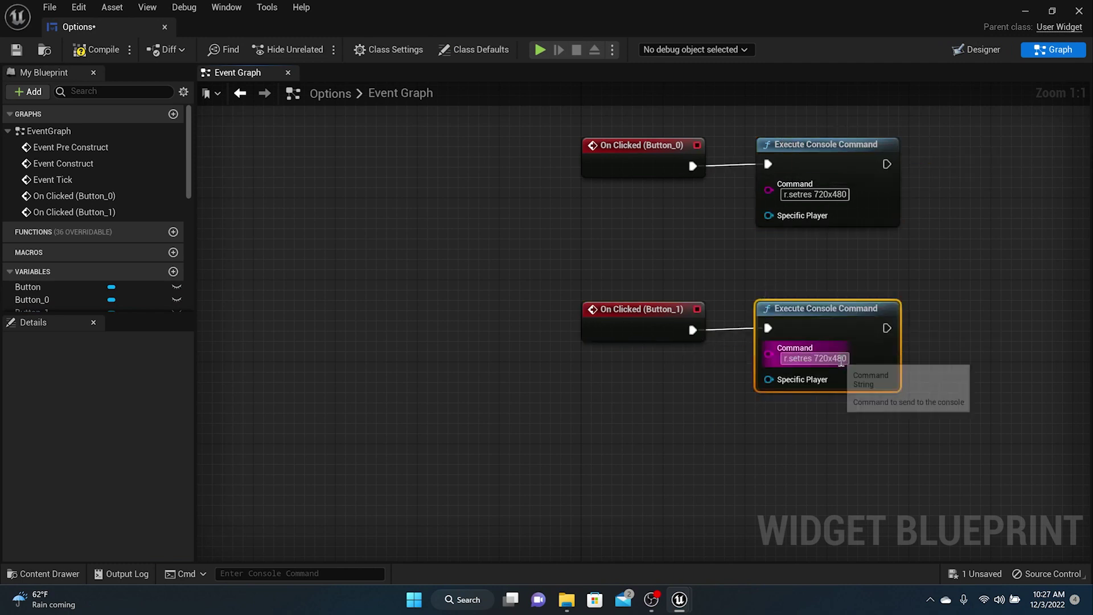
- Set the command of the node on the Button_1 event to "r.setres 1280x720"
{"action": "left_click_drag", "start_coordinate": [815, 360], "coordinate": [830, 370]}
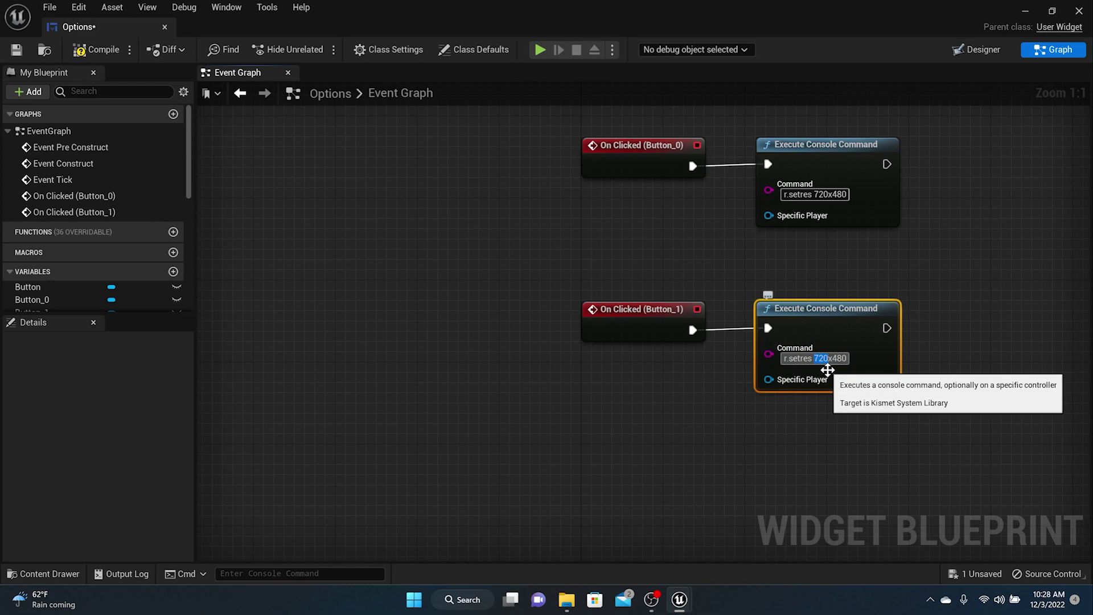
{"action": "type", "text": "1280"}
{"action": "left_click_drag", "start_coordinate": [841, 361], "coordinate": [855, 360]}
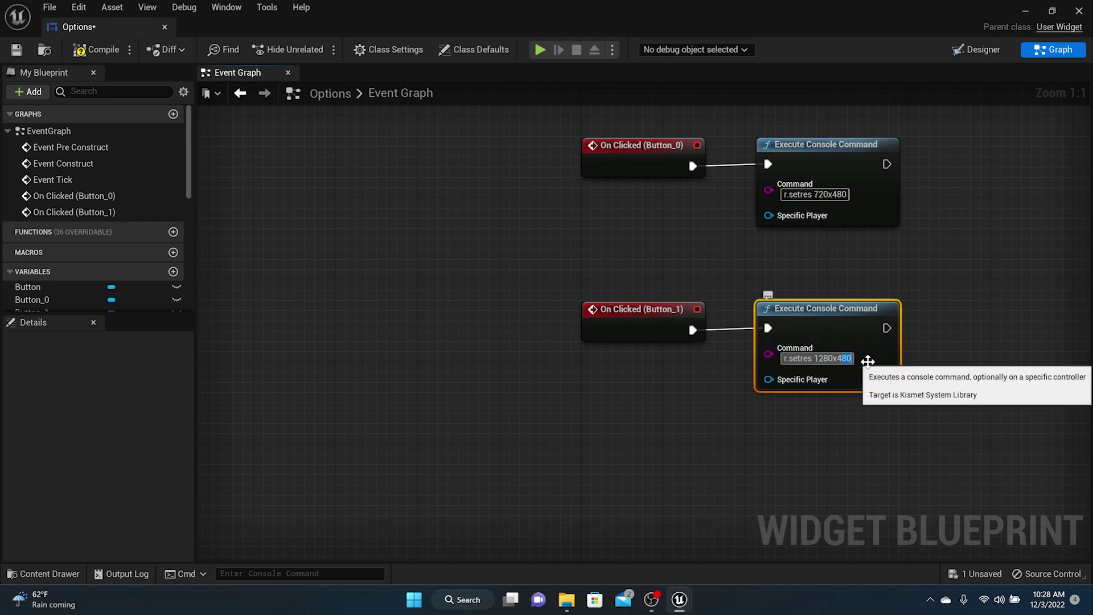
{"action": "key", "text": "BackSpace"}
{"action": "key", "text": "BackSpace"}
{"action": "type", "text": "720"}
{"action": "key", "text": "Return"}
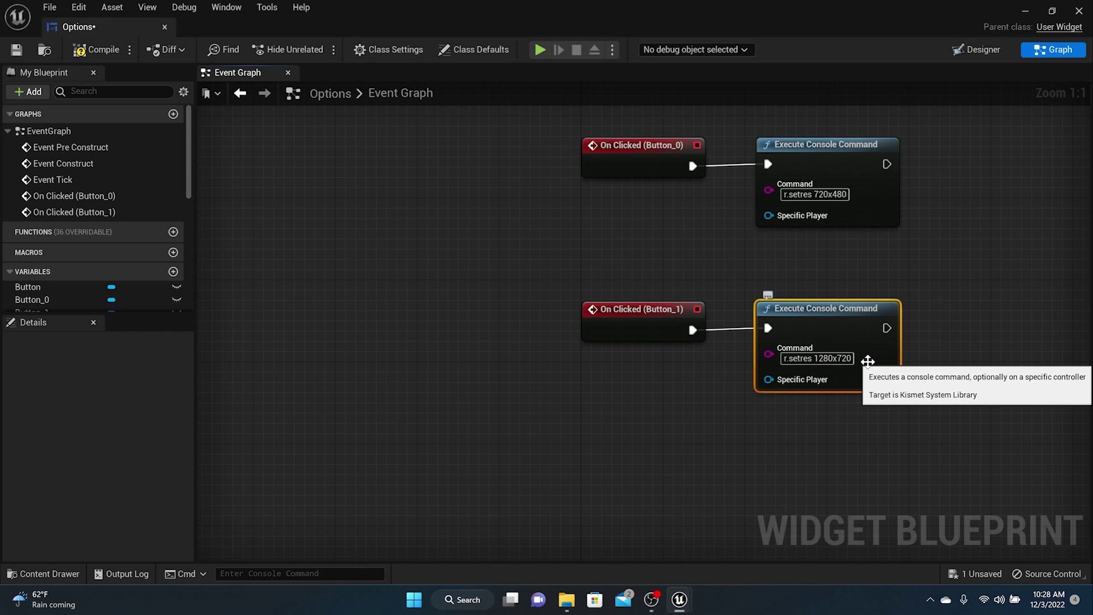
- Add an On Clicked event for the 1920x1080 Screen Resolution button to the event graph
{"action": "left_click", "coordinate": [976, 49]}
{"action": "left_click", "coordinate": [545, 258]}
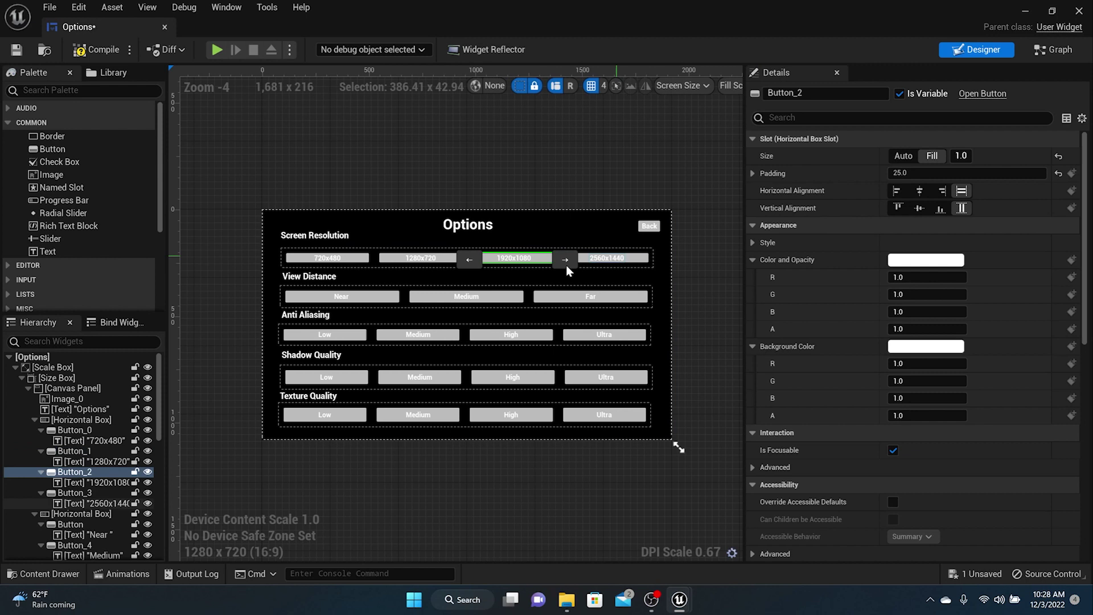
{"action": "left_click", "coordinate": [529, 259]}
{"action": "scroll", "coordinate": [890, 473], "scroll_direction": "down", "scroll_amount": 7}
{"action": "scroll", "coordinate": [889, 470], "scroll_direction": "down", "scroll_amount": 7}
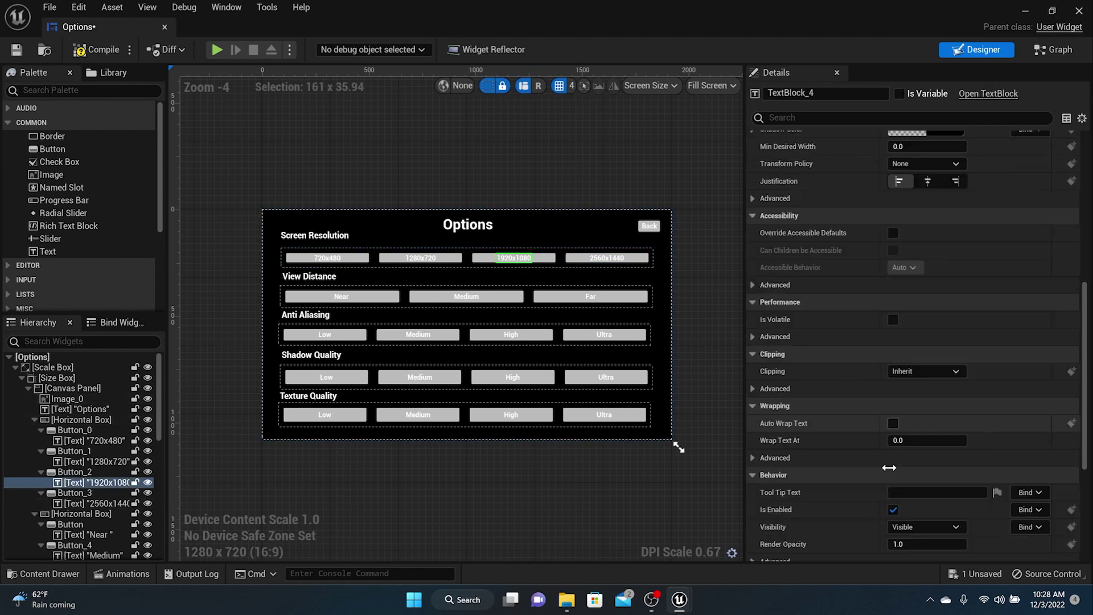
{"action": "left_click", "coordinate": [550, 261]}
{"action": "scroll", "coordinate": [993, 335], "scroll_direction": "down", "scroll_amount": 2}
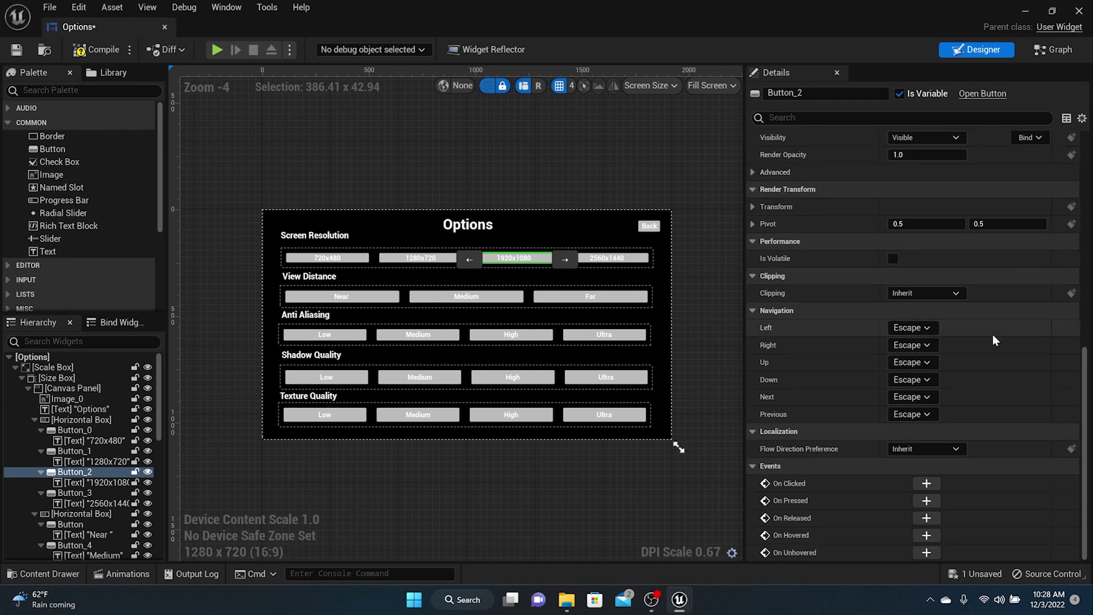
{"action": "left_click", "coordinate": [926, 483]}
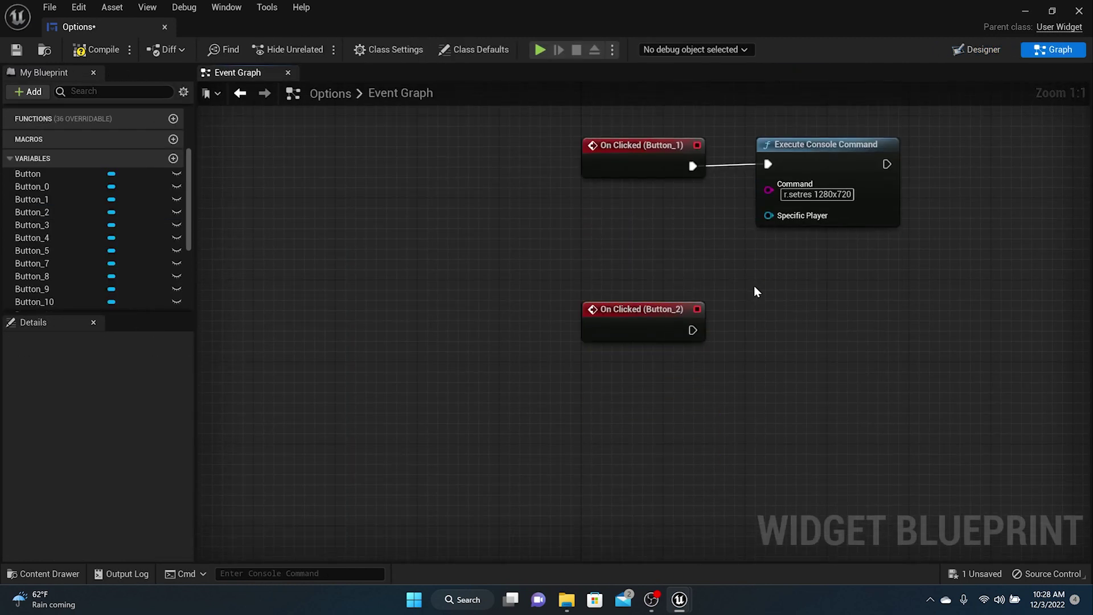
- Paste an Execute Console Command node connected to the On Clicked (Button_2) event and set its command to "r.setres 1920x1080"
{"action": "key", "text": "ctrl+v"}
{"action": "left_click_drag", "start_coordinate": [758, 307], "coordinate": [694, 333]}
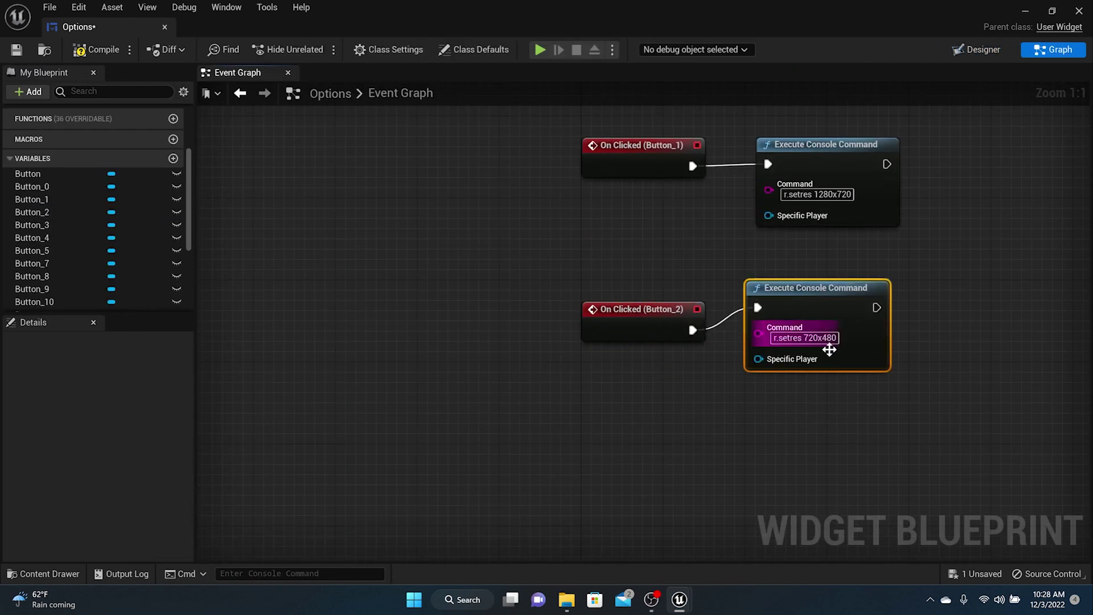
{"action": "double_click", "coordinate": [813, 339]}
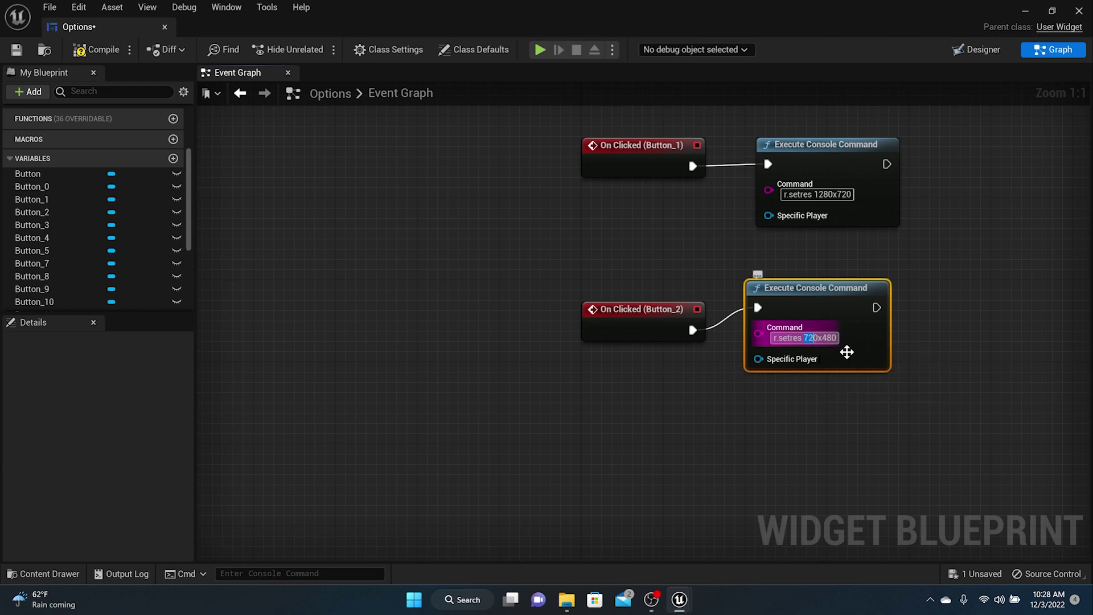
{"action": "type", "text": "0"}
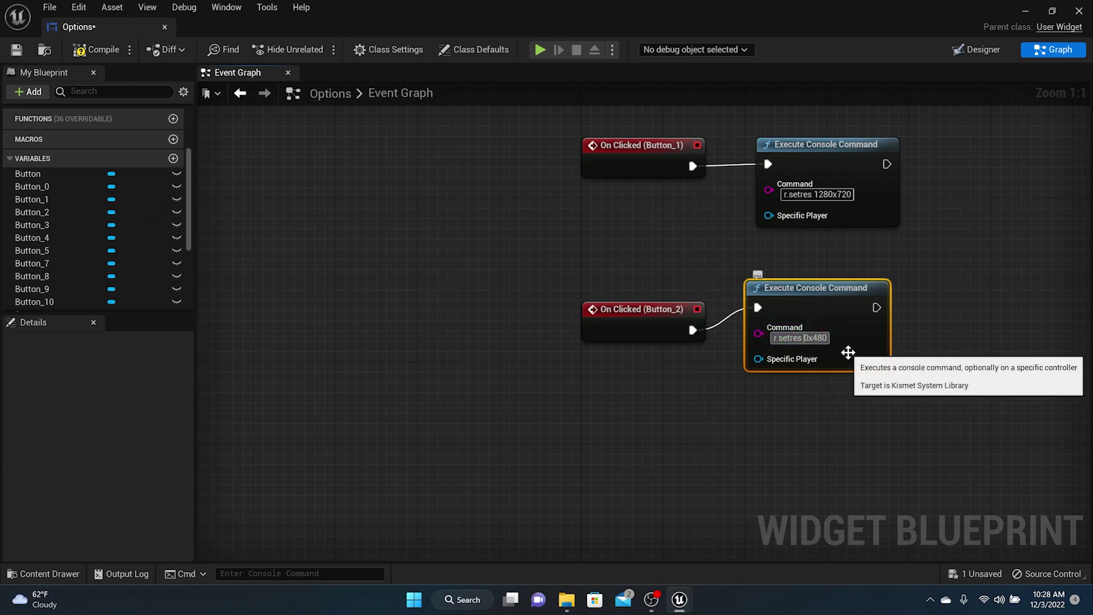
{"action": "type", "text": "102"}
{"action": "key", "text": "BackSpace"}
{"action": "key", "text": "BackSpace"}
{"action": "type", "text": "92"}
{"action": "key", "text": "BackSpace"}
{"action": "type", "text": "10"}
{"action": "key", "text": "Return"}
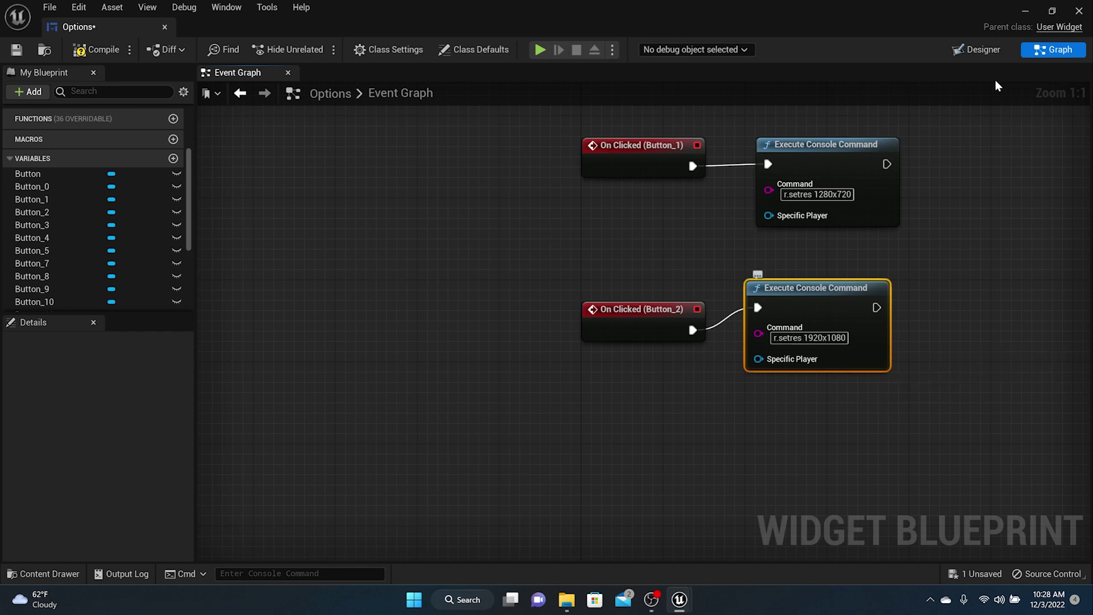
- Add an On Clicked event for the 2560x1440 Screen Resolution button to the event graph
{"action": "left_click", "coordinate": [977, 50]}
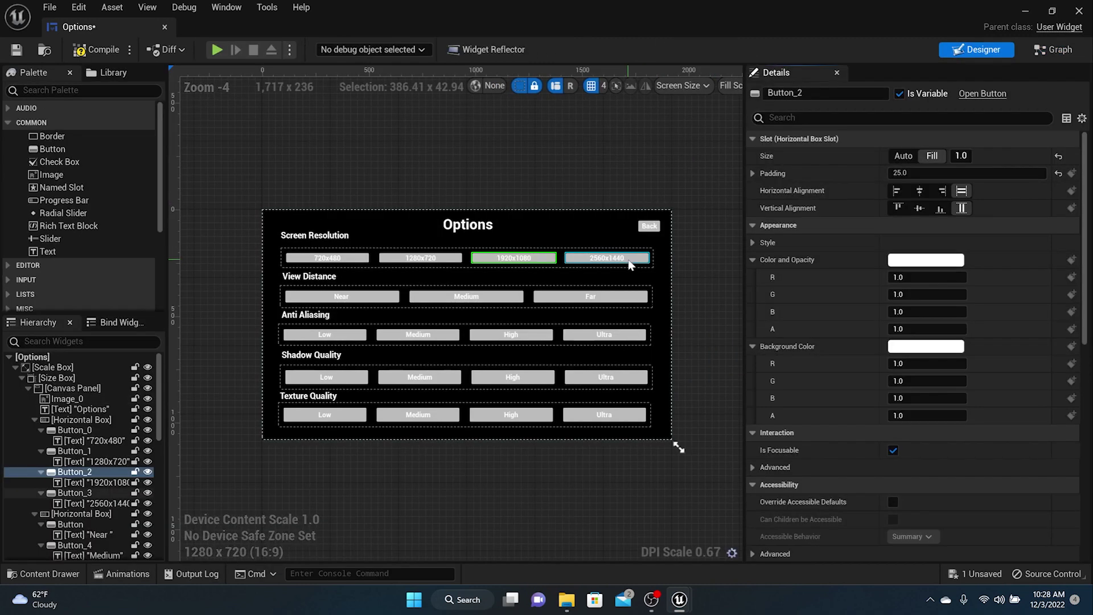
{"action": "left_click", "coordinate": [629, 265]}
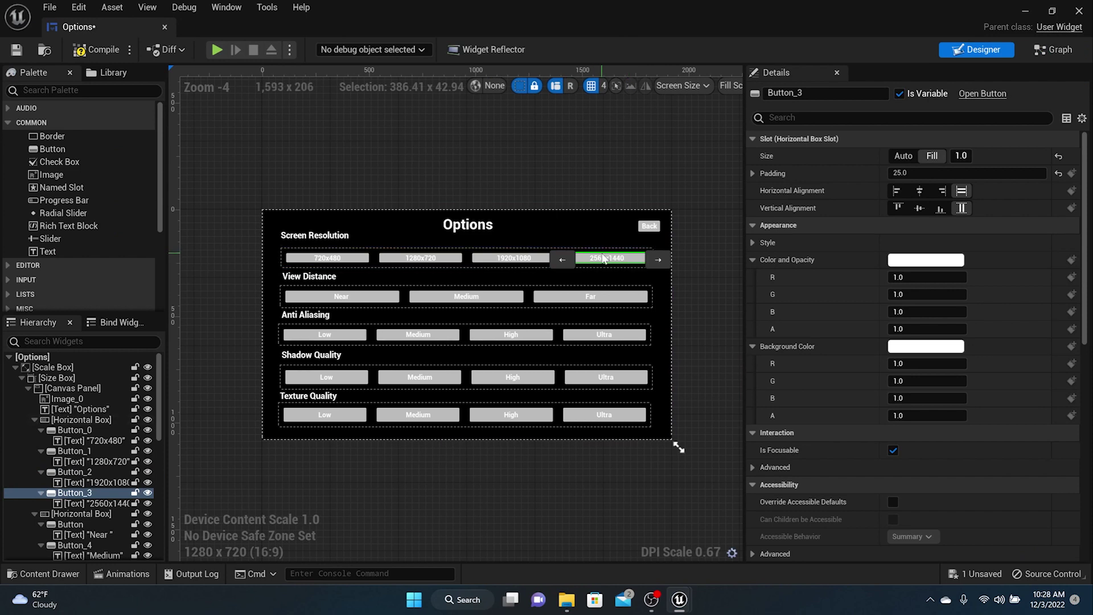
{"action": "left_click", "coordinate": [620, 262]}
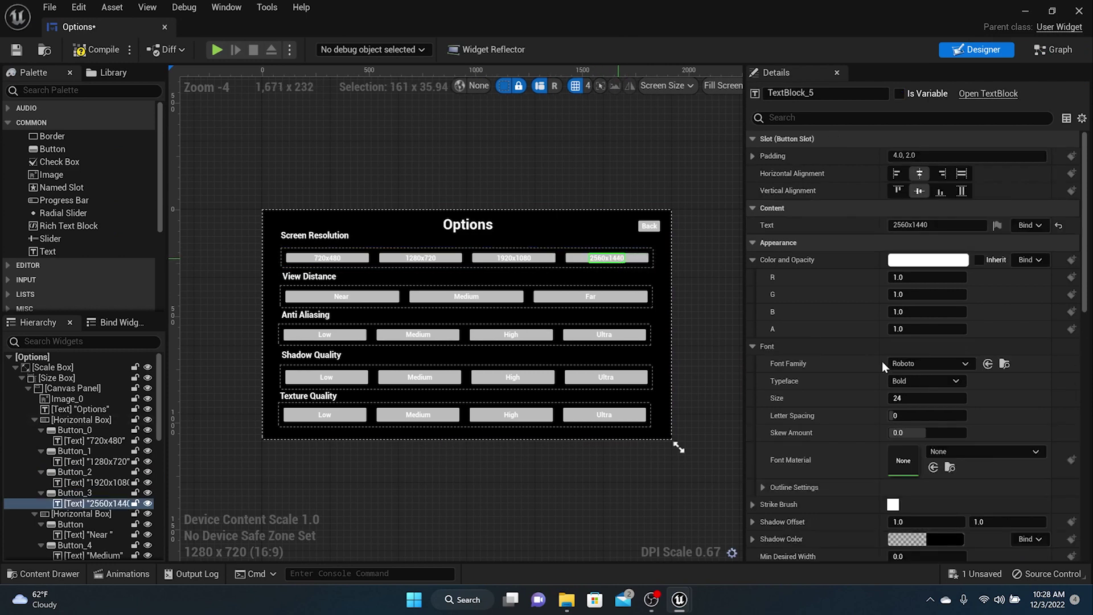
{"action": "scroll", "coordinate": [962, 444], "scroll_direction": "down", "scroll_amount": 10}
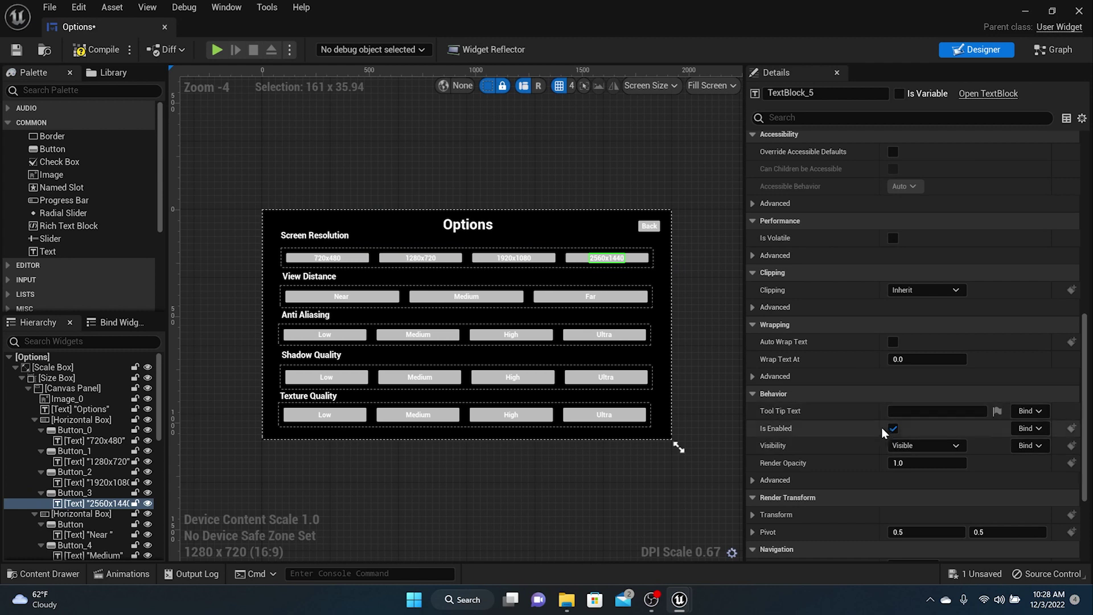
{"action": "left_click", "coordinate": [644, 260]}
{"action": "left_click", "coordinate": [926, 497]}
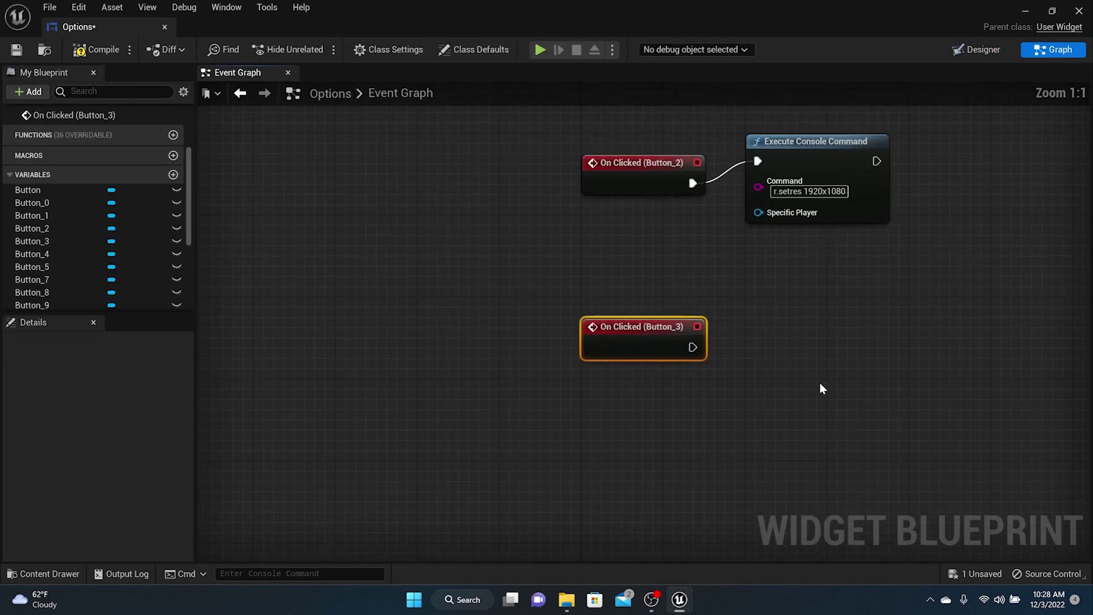
- Duplicate the 1920x1080 Execute Console Command node beside the On Clicked (Button_3) event and set the copy's command to "r.setres 2560x1440"
{"action": "left_click", "coordinate": [798, 127]}
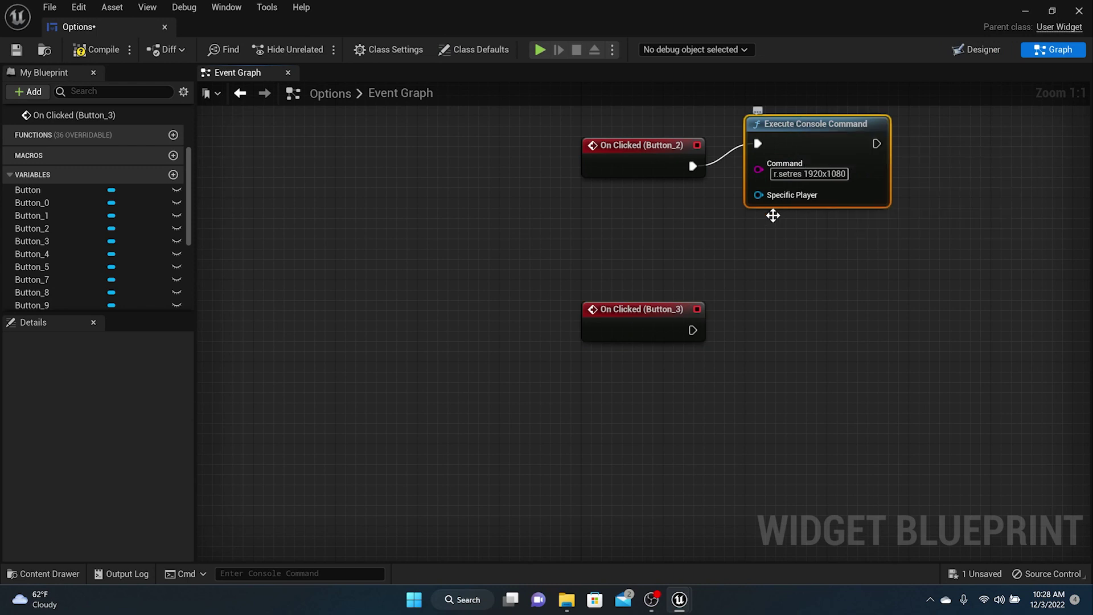
{"action": "key", "text": "ctrl+c"}
{"action": "key", "text": "ctrl+v"}
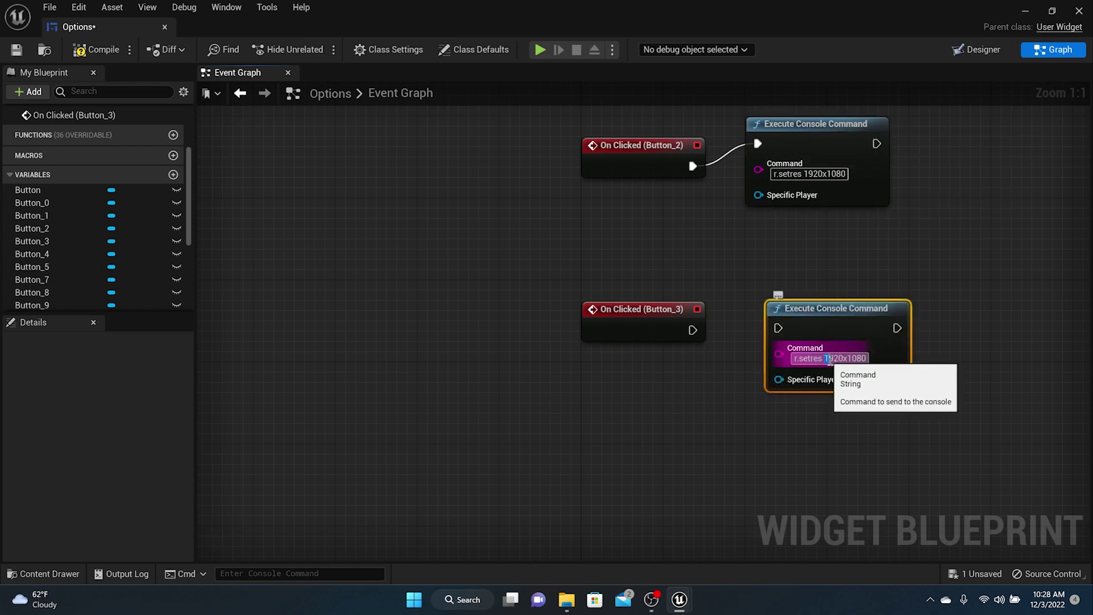
{"action": "left_click_drag", "start_coordinate": [825, 360], "coordinate": [841, 369]}
{"action": "key", "text": "BackSpace"}
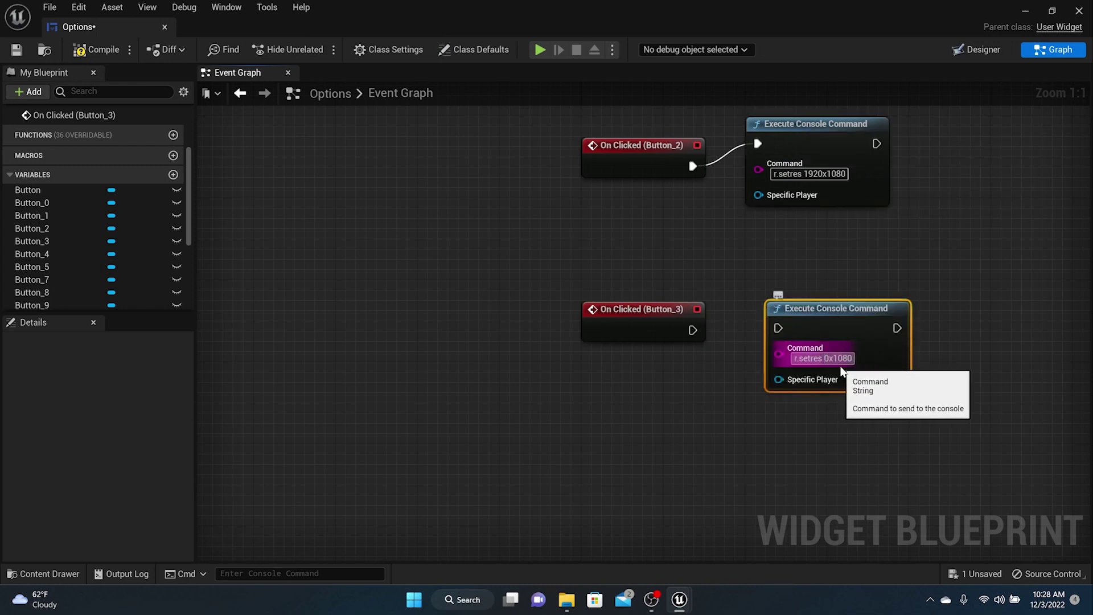
{"action": "type", "text": "256"}
{"action": "key", "text": "BackSpace"}
{"action": "key", "text": "BackSpace"}
{"action": "key", "text": "BackSpace"}
{"action": "type", "text": "144"}
{"action": "left_click", "coordinate": [726, 335]}
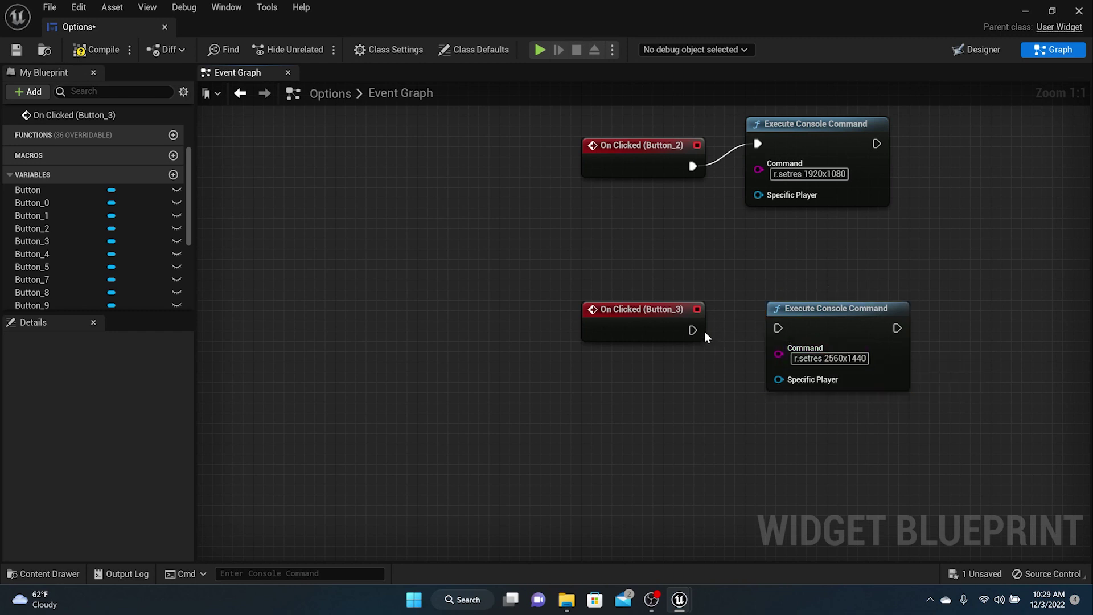
- Connect the On Clicked (Button_3) event to the "r.setres 2560x1440" Execute Console Command node
{"action": "left_click_drag", "start_coordinate": [693, 330], "coordinate": [778, 328]}
- Enclose the four resolution event and command pairs in a comment named "Screen Res" and show its bubble when zoomed
{"action": "scroll", "coordinate": [699, 268], "scroll_direction": "down", "scroll_amount": 7}
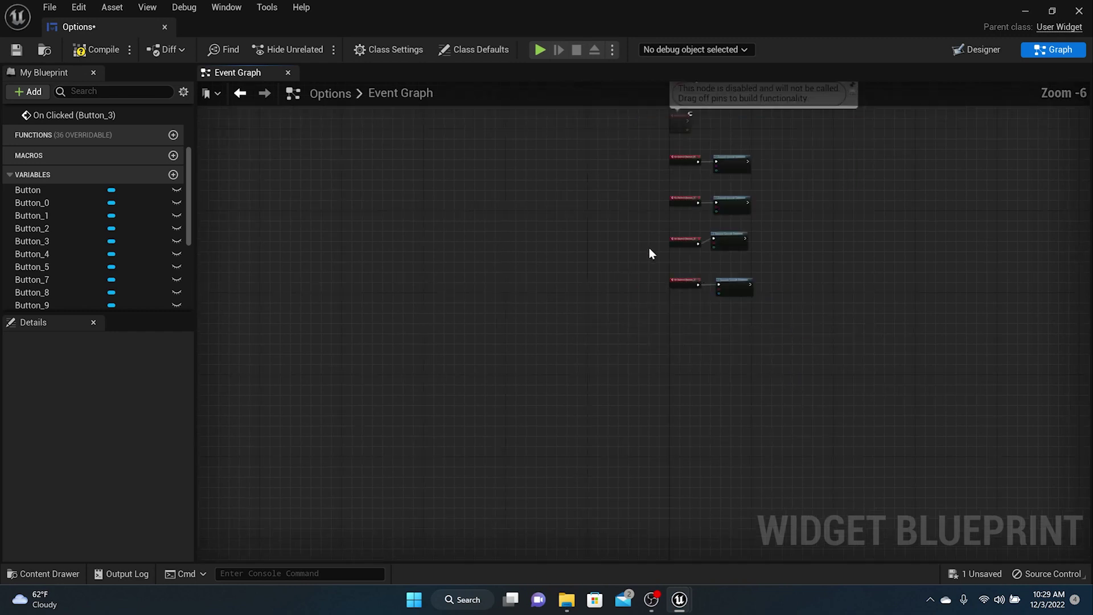
{"action": "right_click_drag", "start_coordinate": [651, 254], "coordinate": [632, 302]}
{"action": "left_click_drag", "start_coordinate": [631, 215], "coordinate": [824, 443]}
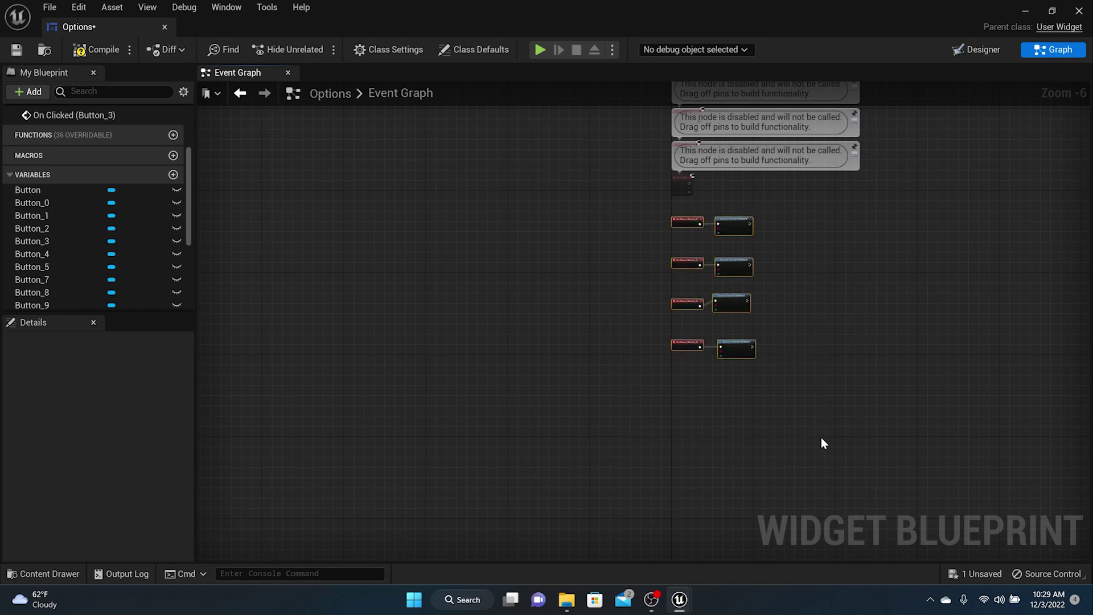
{"action": "key", "text": "c"}
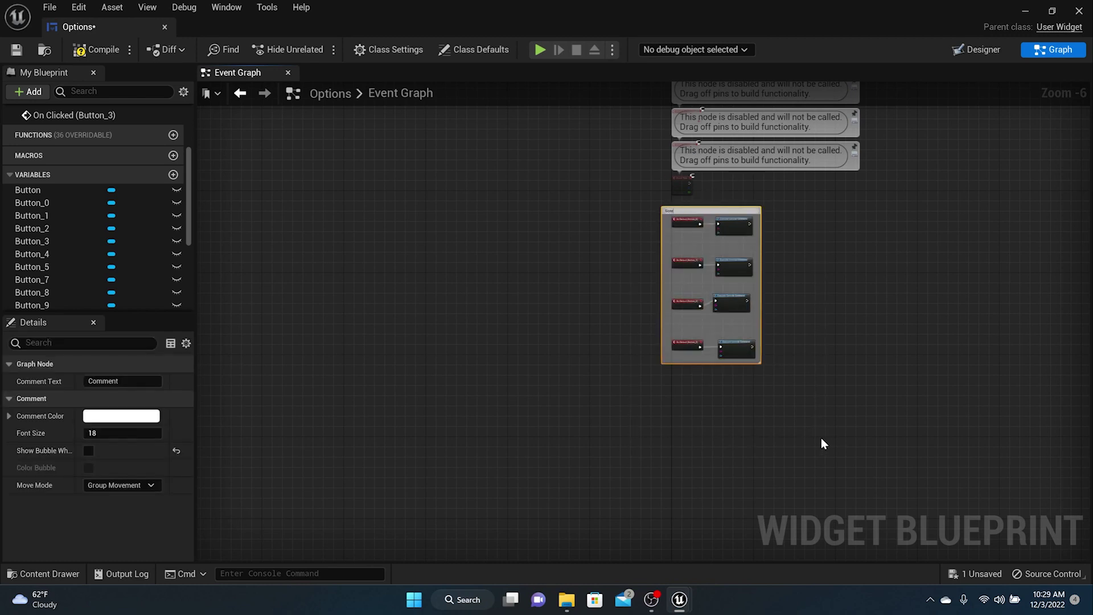
{"action": "type", "text": "Screen Res"}
{"action": "key", "text": "Return"}
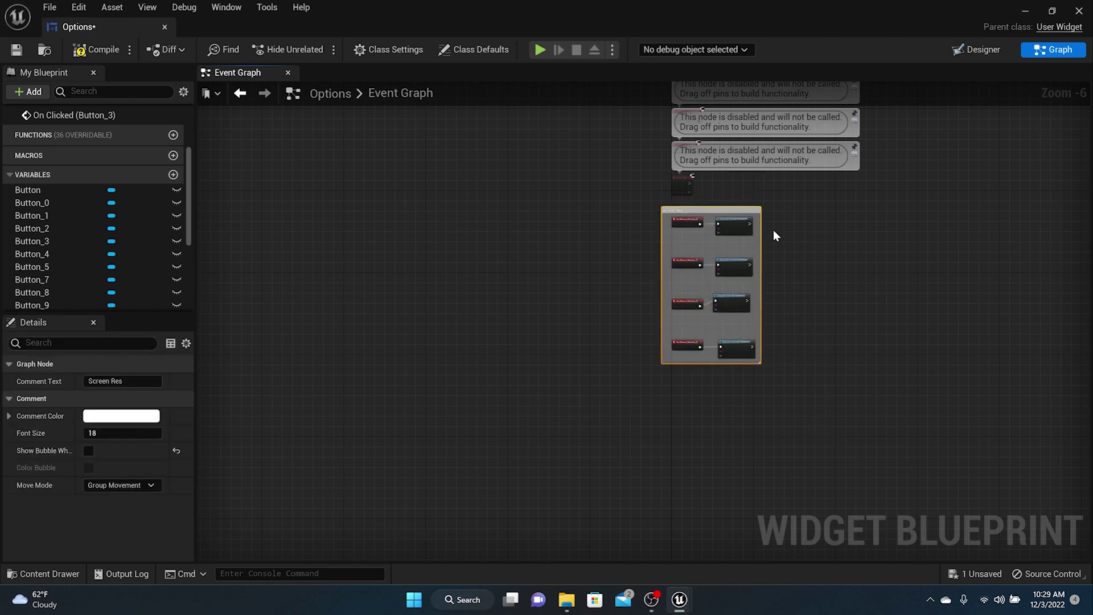
{"action": "left_click", "coordinate": [88, 450]}
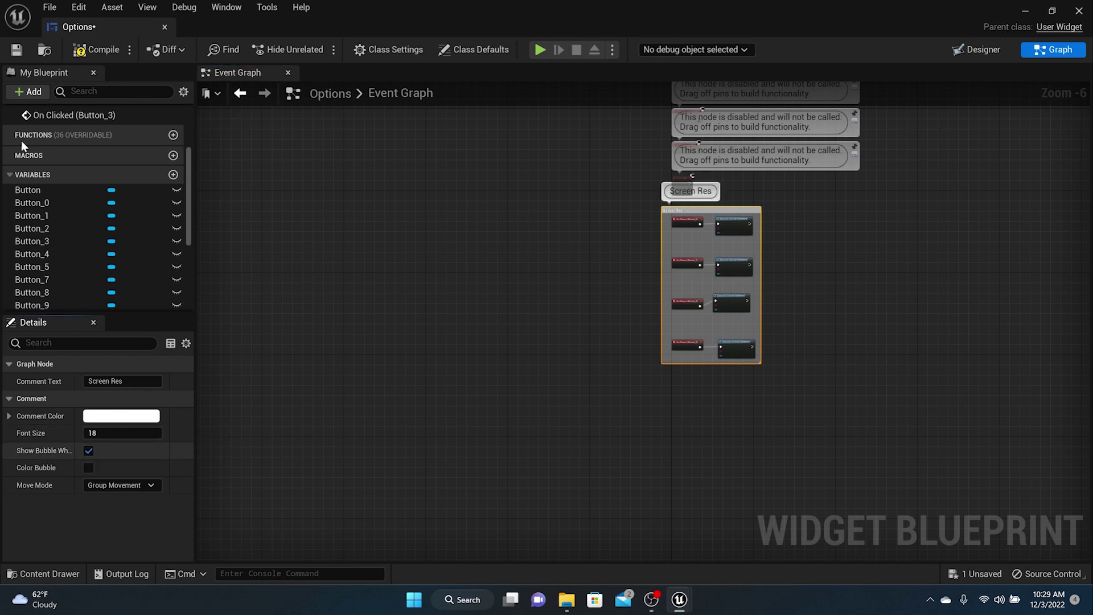
- Compile and save the Options widget, and move the "Screen Res" comment group well to the left of the disabled default event nodes
{"action": "left_click", "coordinate": [79, 50]}
{"action": "left_click", "coordinate": [16, 50]}
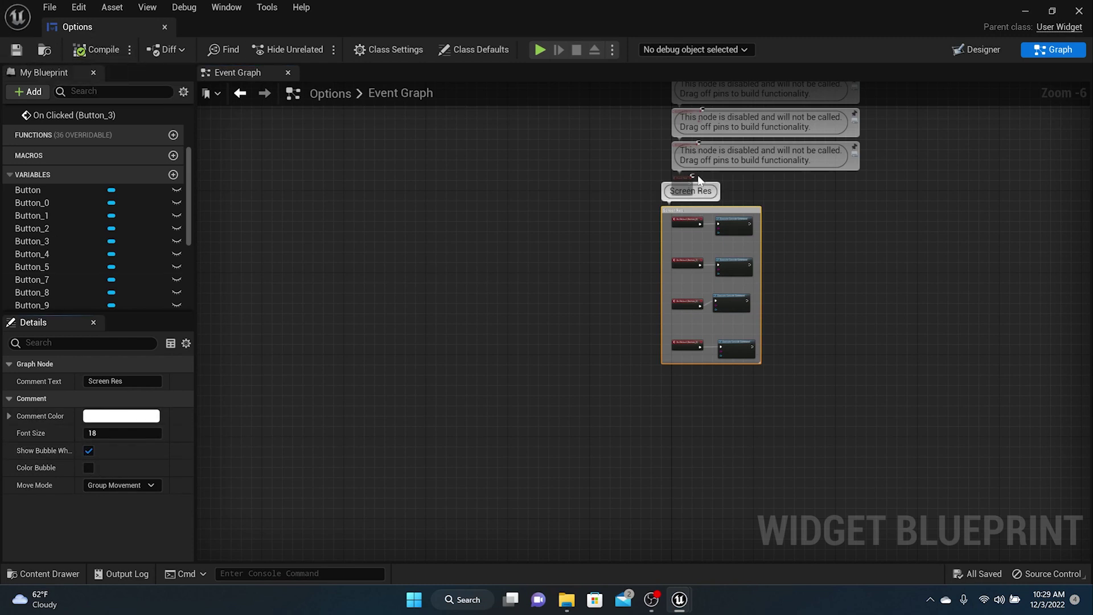
{"action": "left_click_drag", "start_coordinate": [687, 210], "coordinate": [406, 213]}
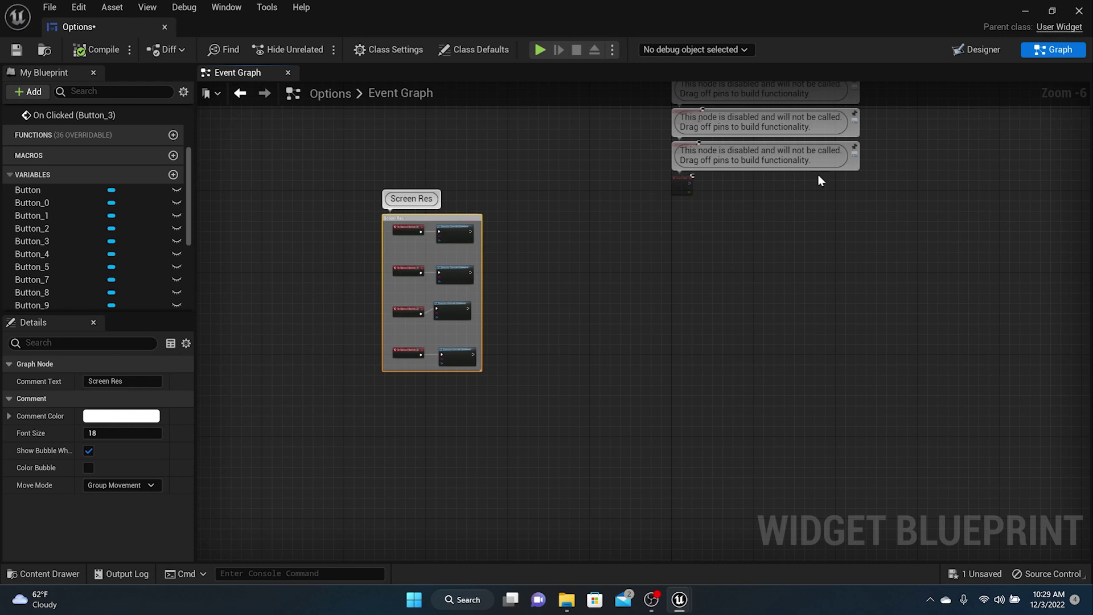
- In the widget designer, disable the text label inside the View Distance "Near" button by turning off Is Enabled
{"action": "left_click", "coordinate": [982, 50]}
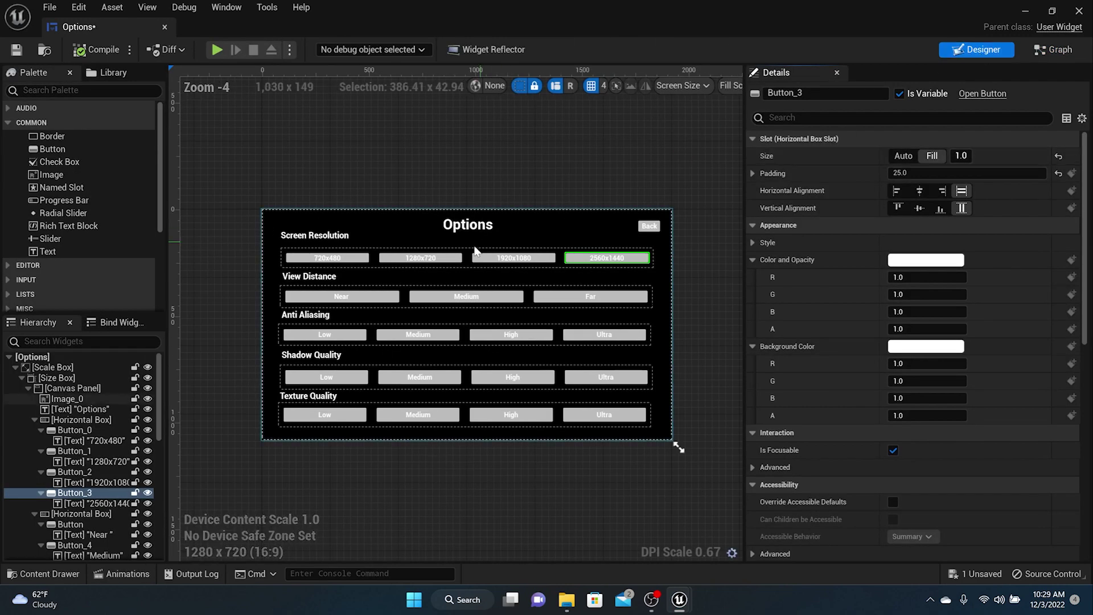
{"action": "scroll", "coordinate": [358, 261], "scroll_direction": "up", "scroll_amount": 5}
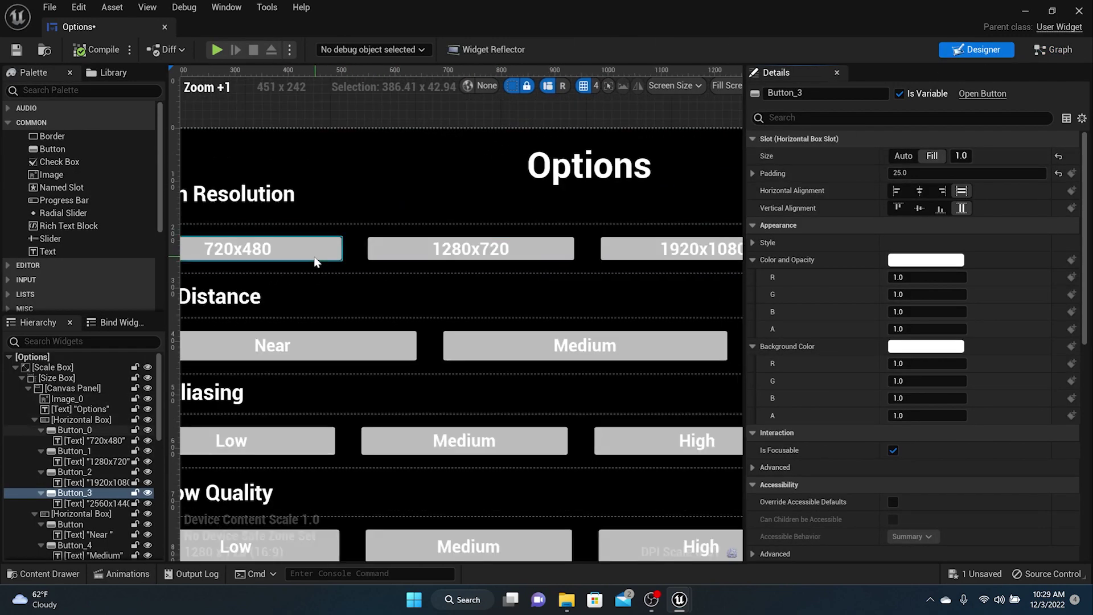
{"action": "scroll", "coordinate": [314, 261], "scroll_direction": "down", "scroll_amount": 4}
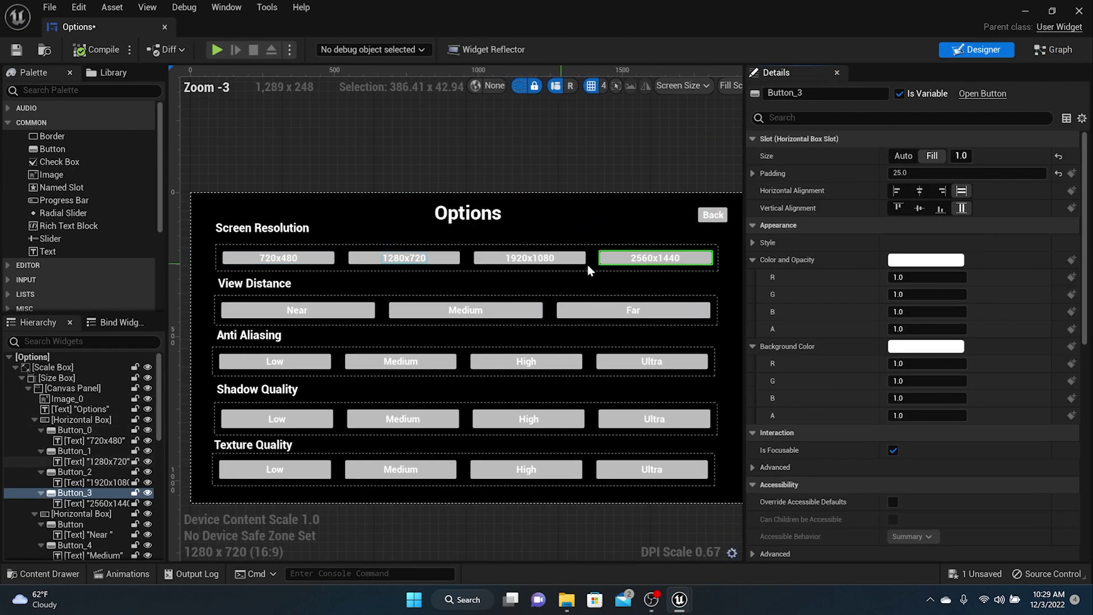
{"action": "left_click", "coordinate": [263, 318]}
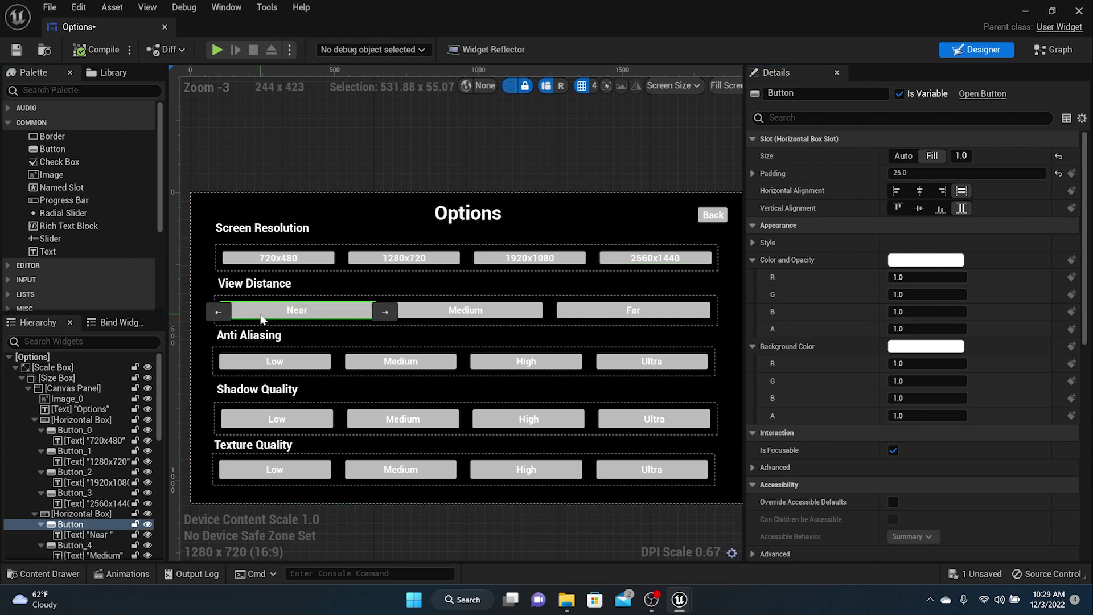
{"action": "scroll", "coordinate": [1003, 408], "scroll_direction": "down", "scroll_amount": 10}
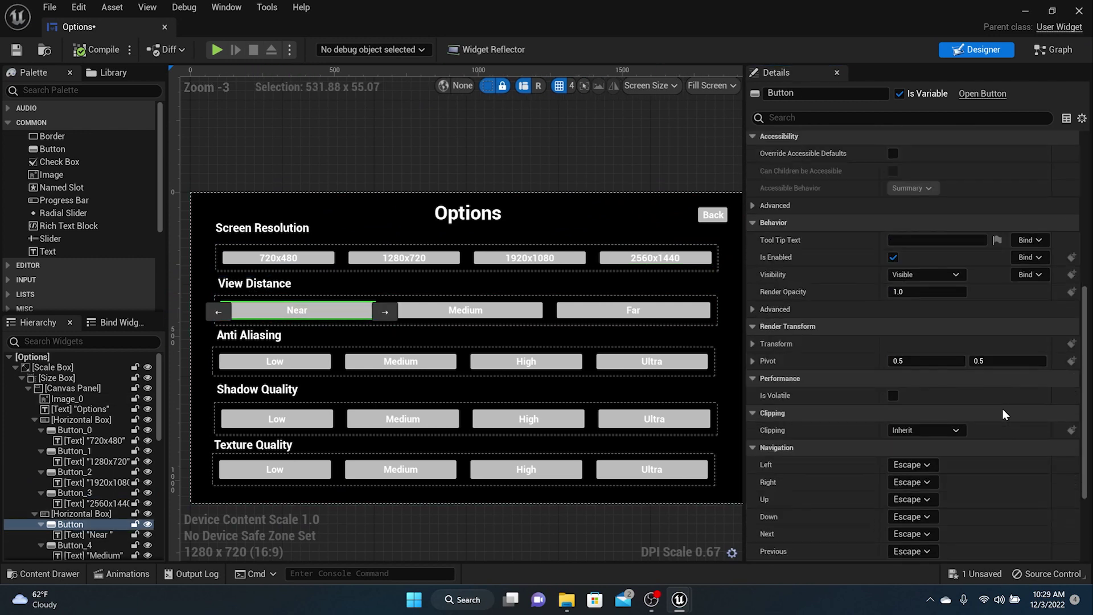
{"action": "left_click", "coordinate": [290, 314]}
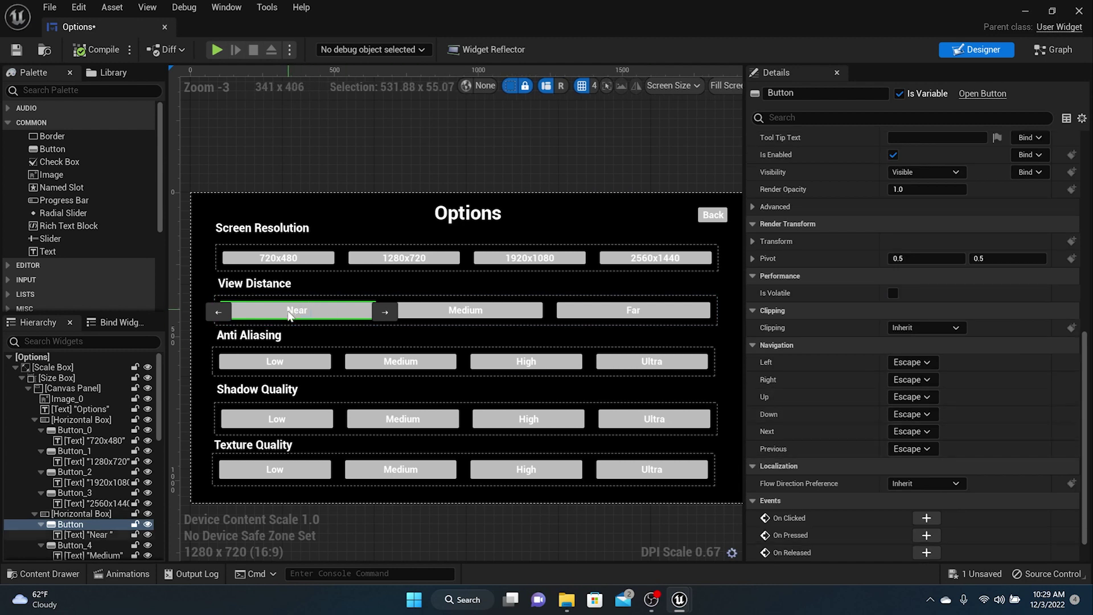
{"action": "left_click", "coordinate": [893, 449]}
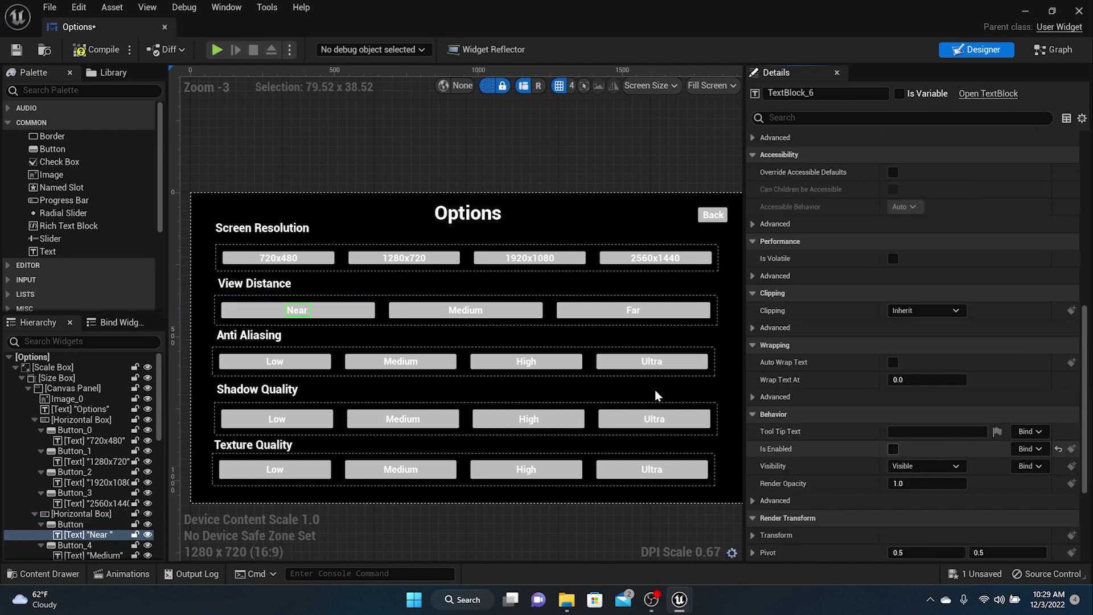
- Add an On Clicked event for the "Near" button and connect it to a pasted Execute Console Command node
{"action": "left_click", "coordinate": [245, 307]}
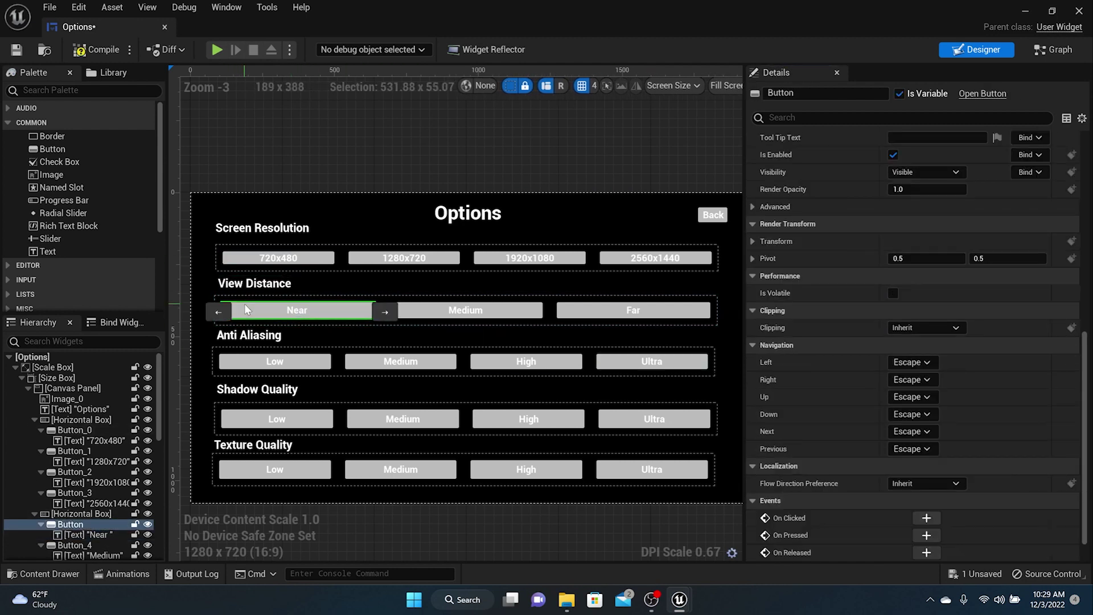
{"action": "left_click", "coordinate": [928, 518]}
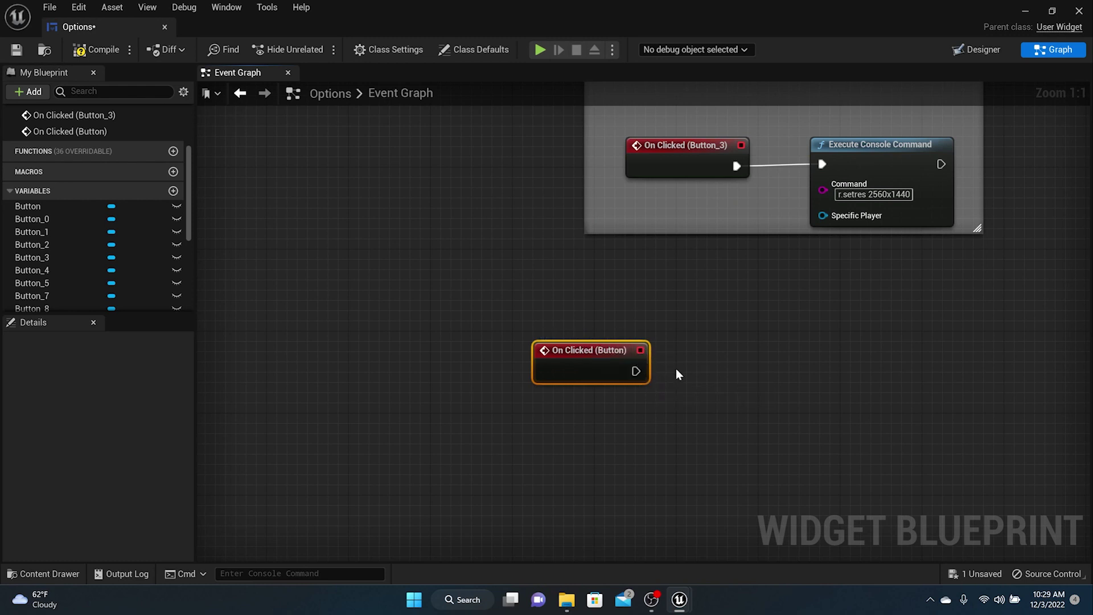
{"action": "key", "text": "ctrl+v"}
{"action": "left_click_drag", "start_coordinate": [709, 400], "coordinate": [638, 372]}
{"action": "left_click_drag", "start_coordinate": [735, 387], "coordinate": [733, 360]}
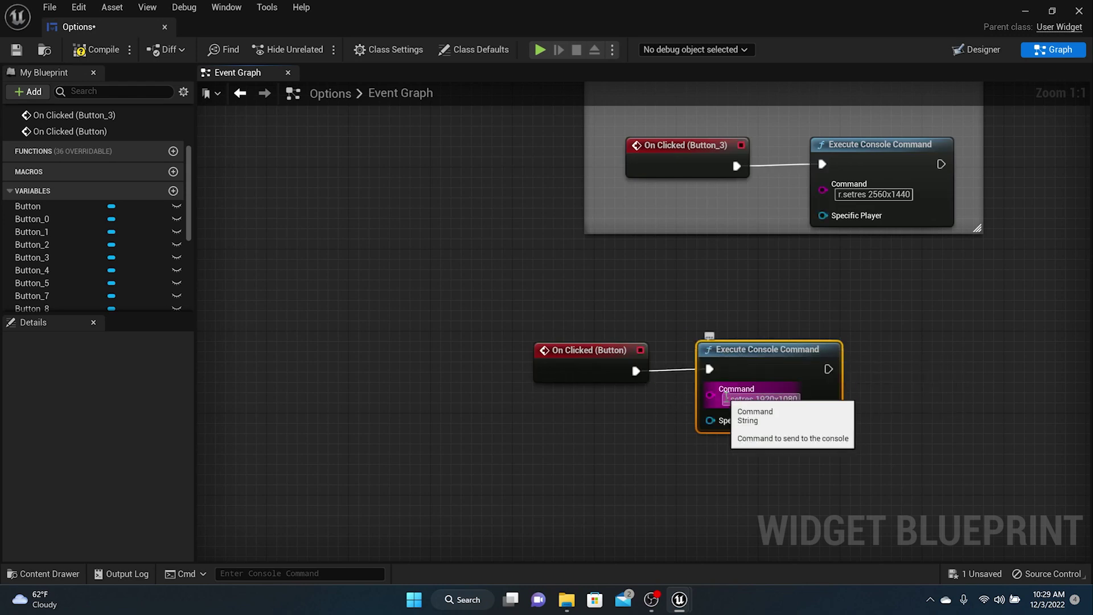
- Set the console command of the "Near" button's node to r.ViewDistanceScale 0.4
{"action": "left_click", "coordinate": [740, 399]}
{"action": "key", "text": "BackSpace"}
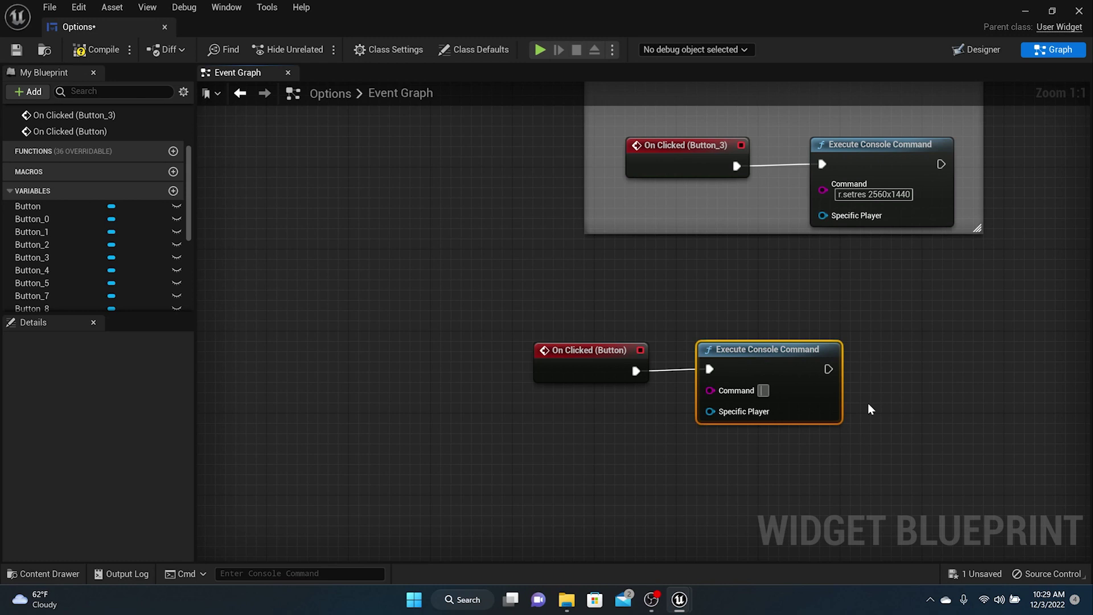
{"action": "type", "text": "r.ViewDistance"}
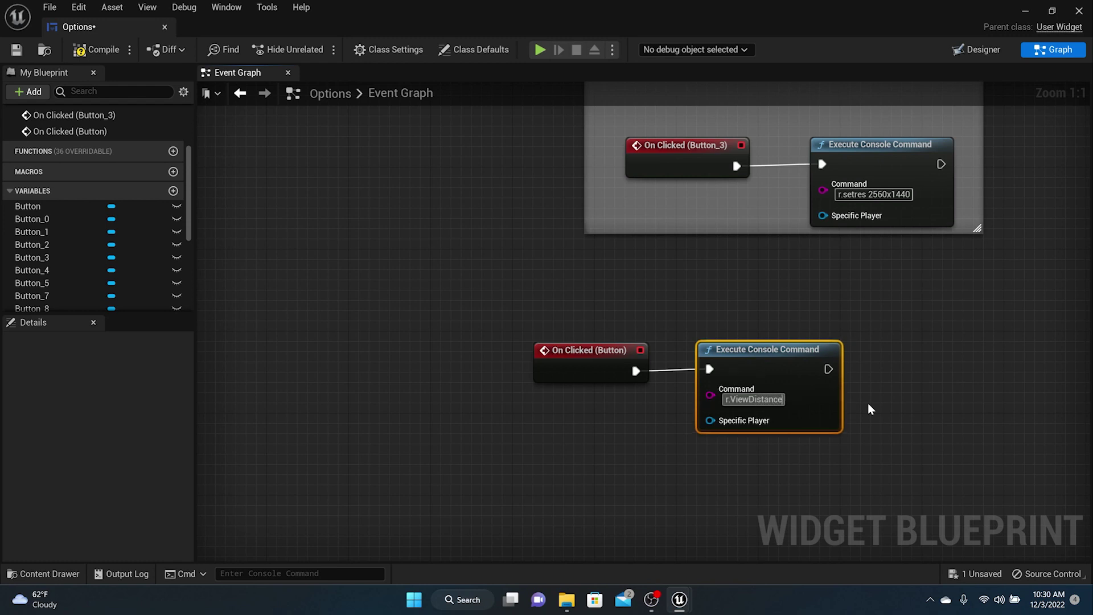
{"action": "type", "text": "Scale"}
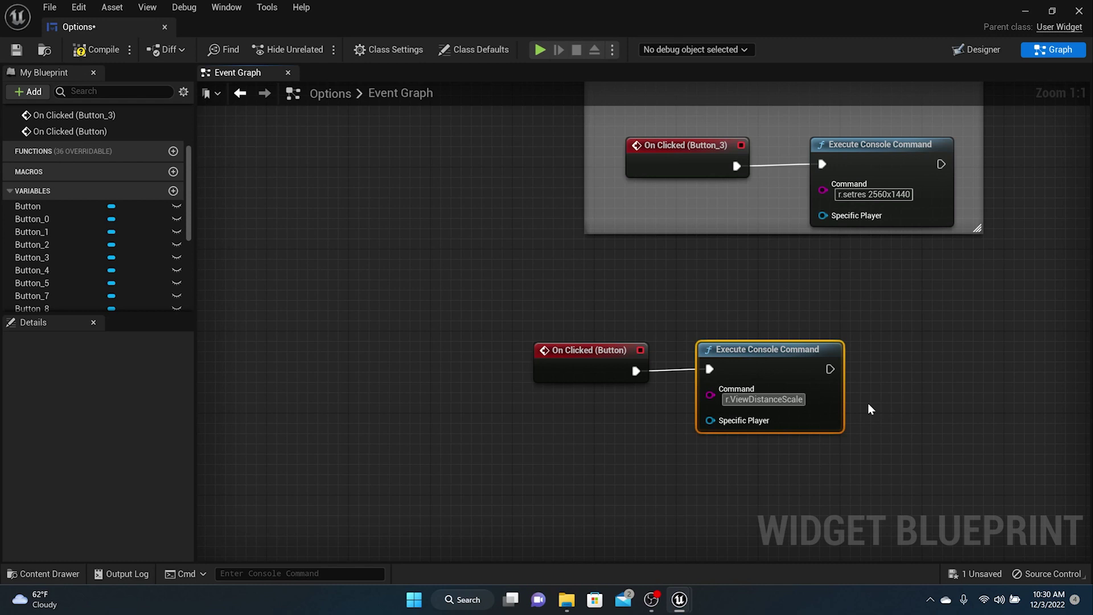
{"action": "type", "text": "."}
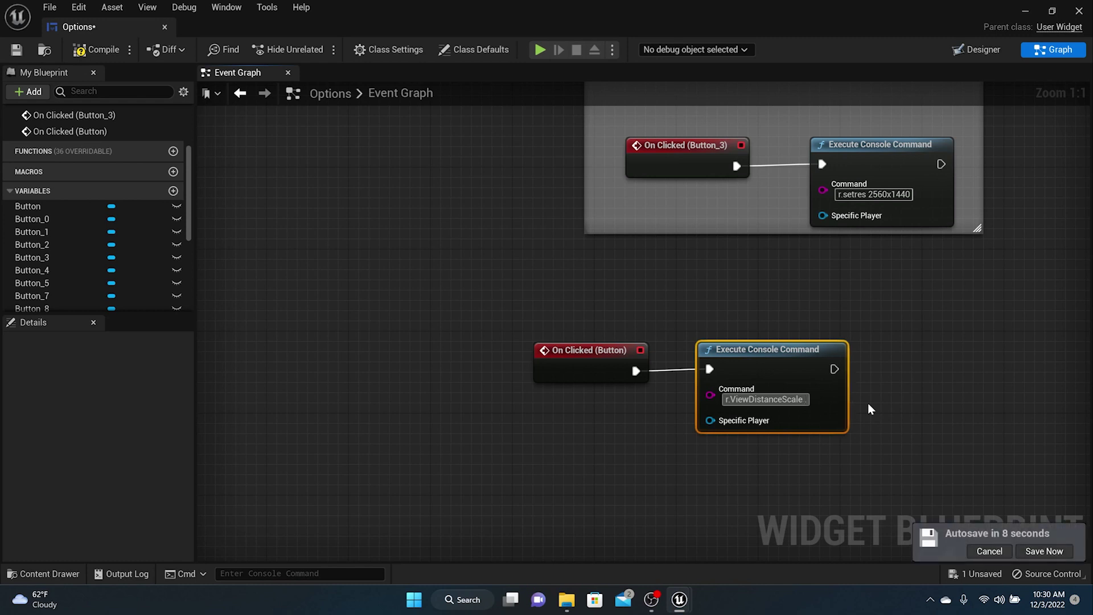
{"action": "type", "text": "4"}
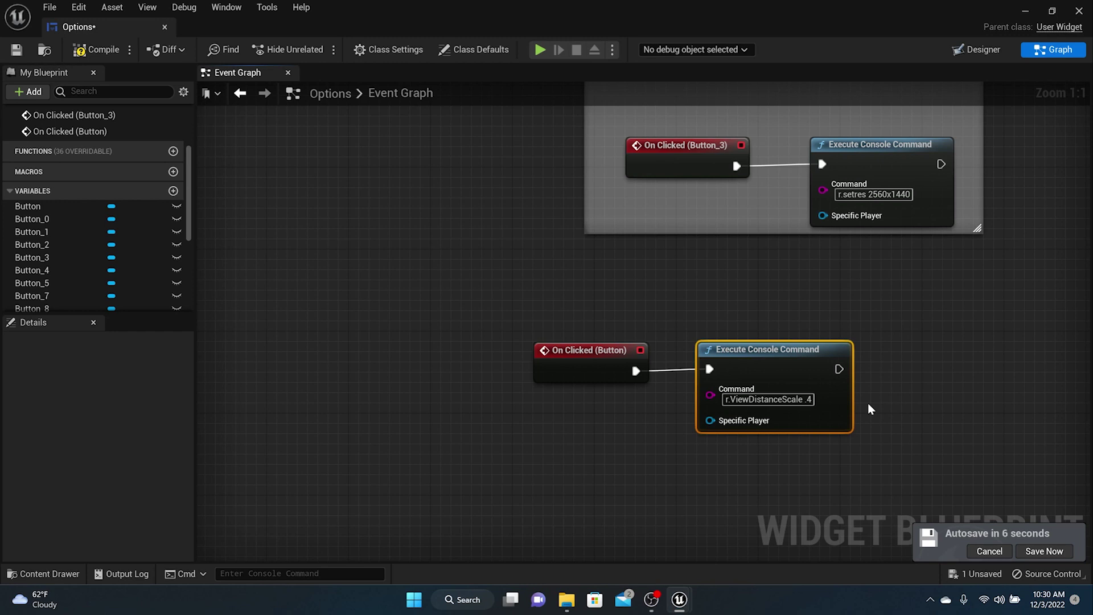
{"action": "left_click", "coordinate": [804, 400]}
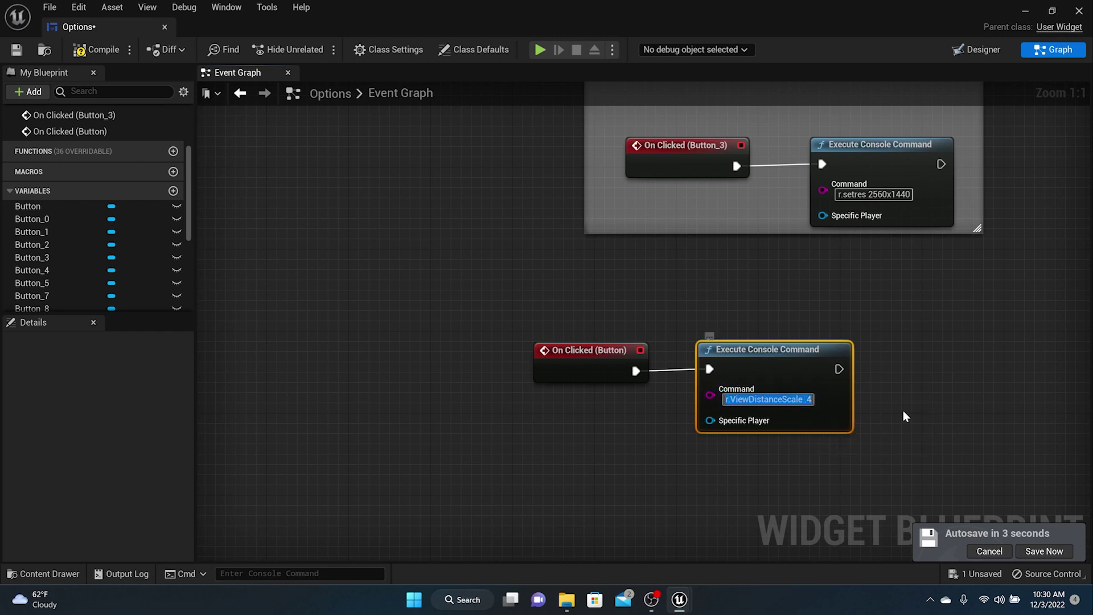
{"action": "left_click", "coordinate": [812, 402]}
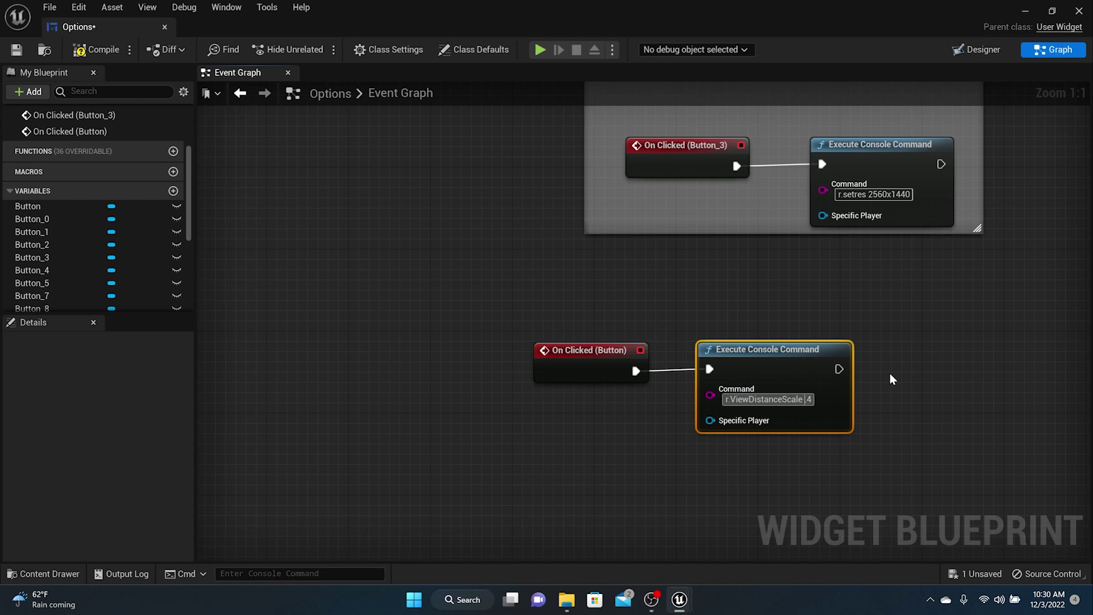
{"action": "type", "text": "0."}
{"action": "key", "text": "Return"}
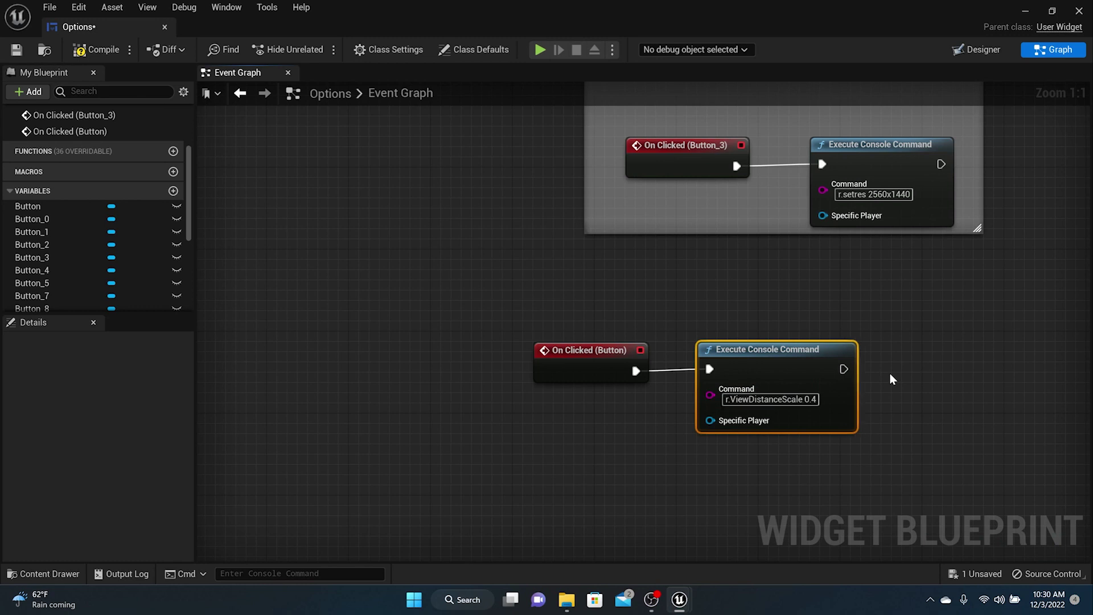
- Deselect the command node, and compile and save the Options widget blueprint
{"action": "left_click", "coordinate": [770, 399]}
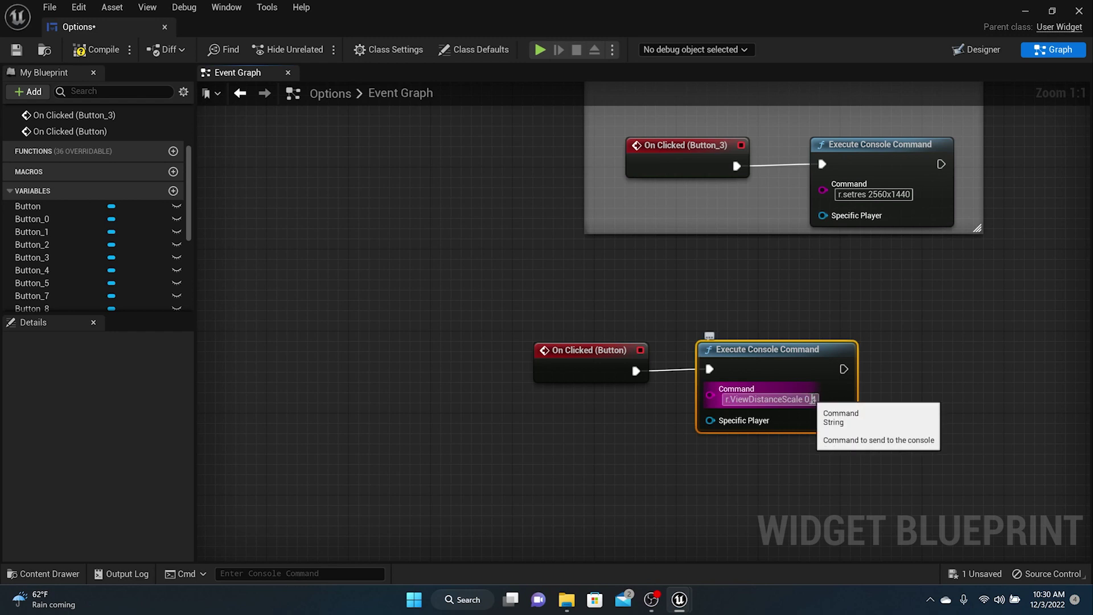
{"action": "left_click", "coordinate": [821, 320]}
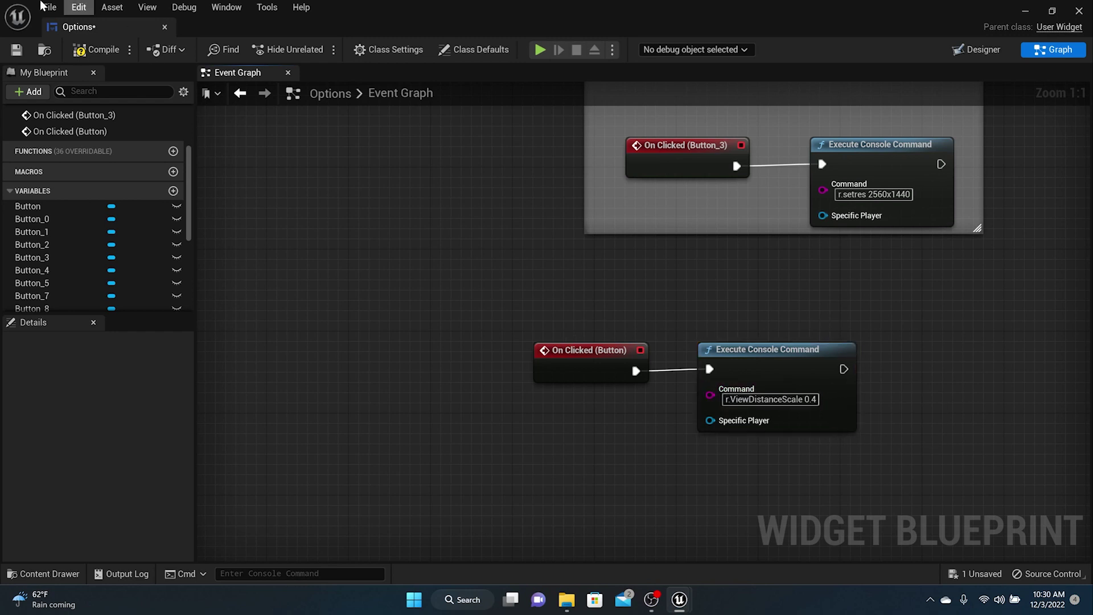
{"action": "left_click", "coordinate": [82, 54]}
{"action": "left_click", "coordinate": [16, 50]}
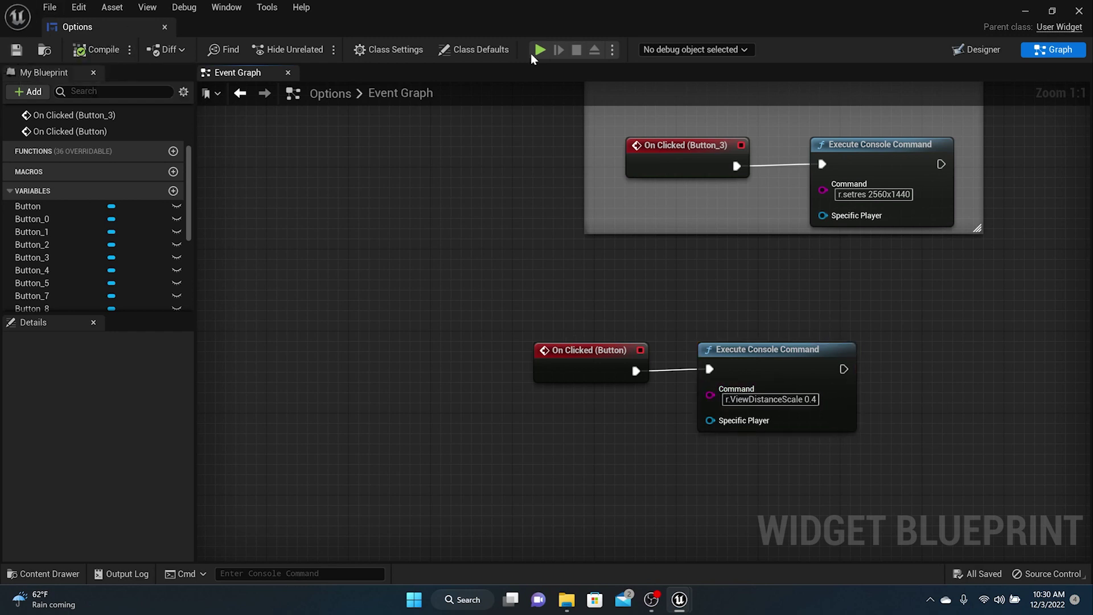
- In the widget designer, turn off Is Enabled for the text label inside the View Distance "Medium" button
{"action": "left_click", "coordinate": [989, 51]}
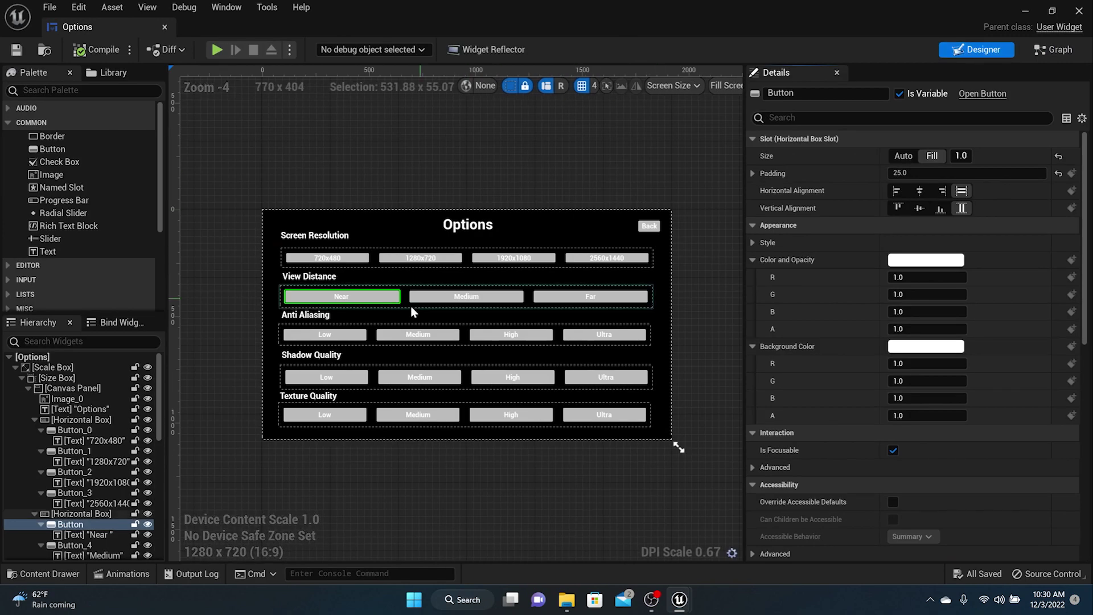
{"action": "left_click", "coordinate": [444, 300]}
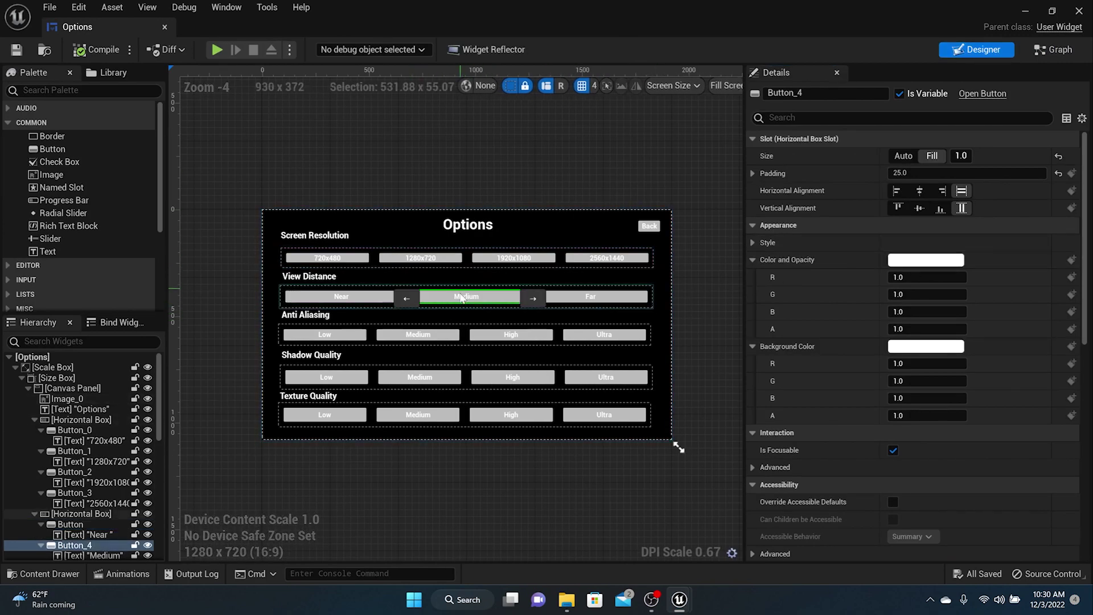
{"action": "left_click", "coordinate": [460, 300]}
{"action": "scroll", "coordinate": [984, 471], "scroll_direction": "down", "scroll_amount": 5}
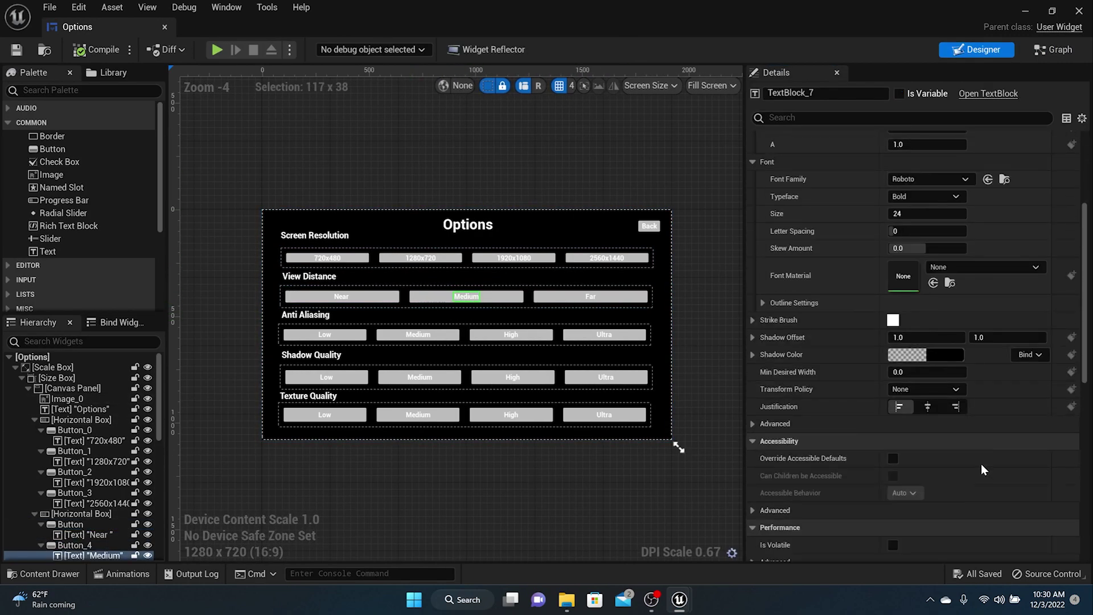
{"action": "scroll", "coordinate": [913, 422], "scroll_direction": "down", "scroll_amount": 3}
{"action": "left_click", "coordinate": [893, 428]}
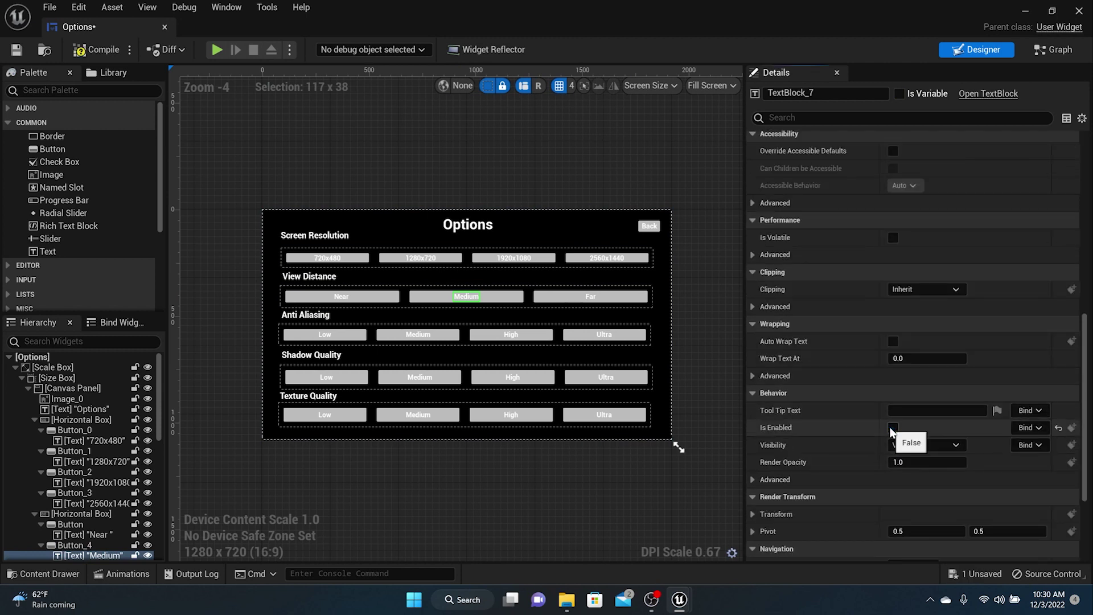
- Add an On Clicked event for the View Distance "Medium" button and connect it to a copy of the Execute Console Command node
{"action": "left_click", "coordinate": [500, 296]}
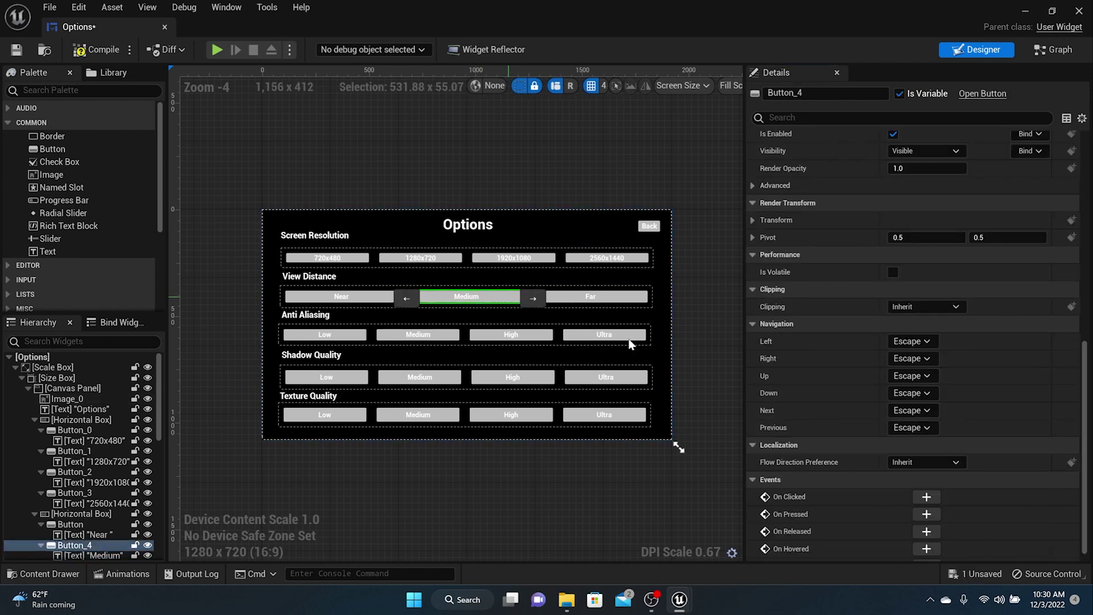
{"action": "left_click", "coordinate": [935, 494]}
{"action": "left_click", "coordinate": [808, 143]}
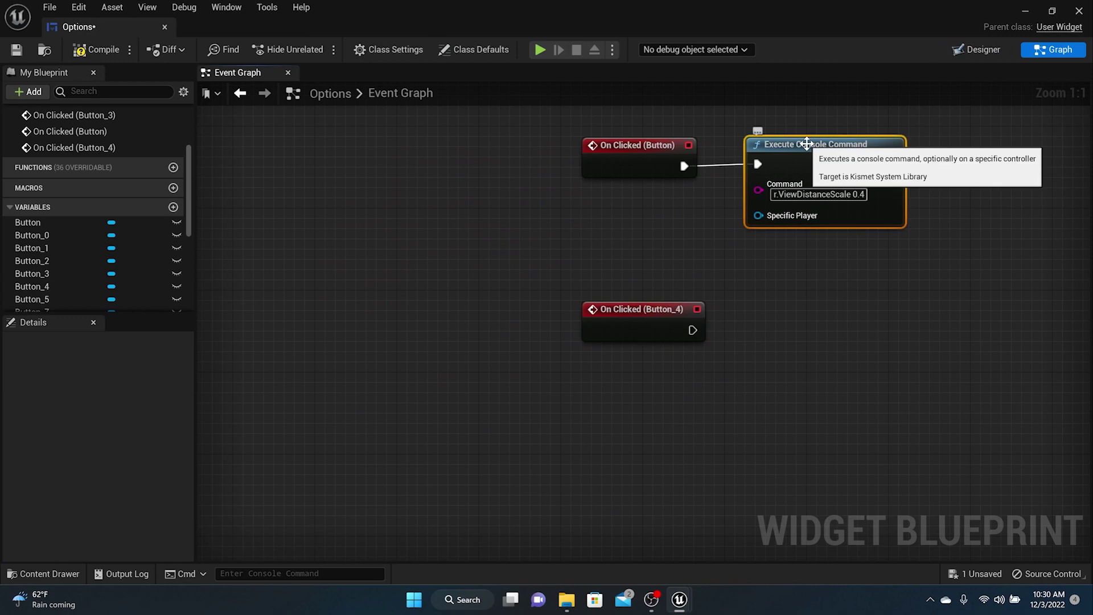
{"action": "key", "text": "ctrl+v"}
{"action": "left_click_drag", "start_coordinate": [812, 338], "coordinate": [692, 331]}
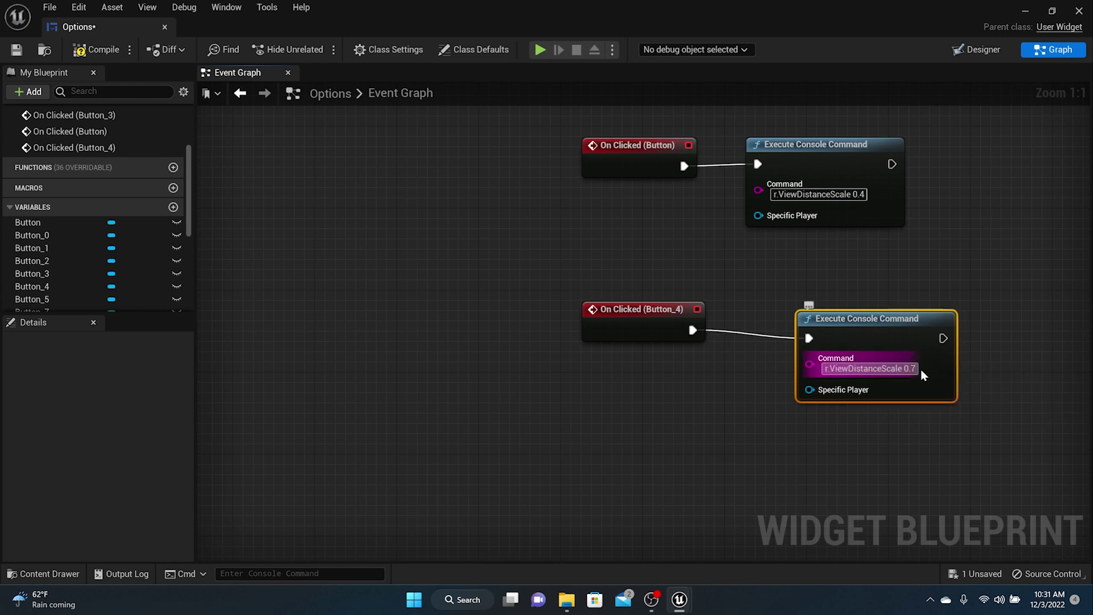
- Set the "Medium" button's console command to r.ViewDistanceScale 0.7, and compile and save the blueprint
{"action": "key", "text": "BackSpace"}
{"action": "type", "text": "7"}
{"action": "left_click", "coordinate": [860, 285]}
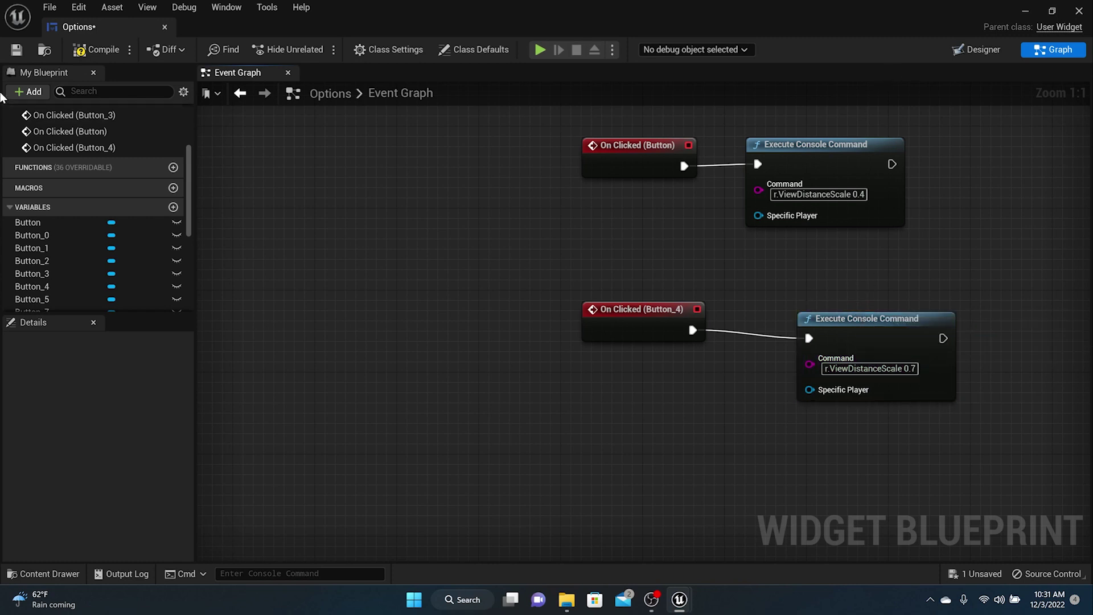
{"action": "left_click", "coordinate": [75, 52]}
{"action": "left_click", "coordinate": [18, 52]}
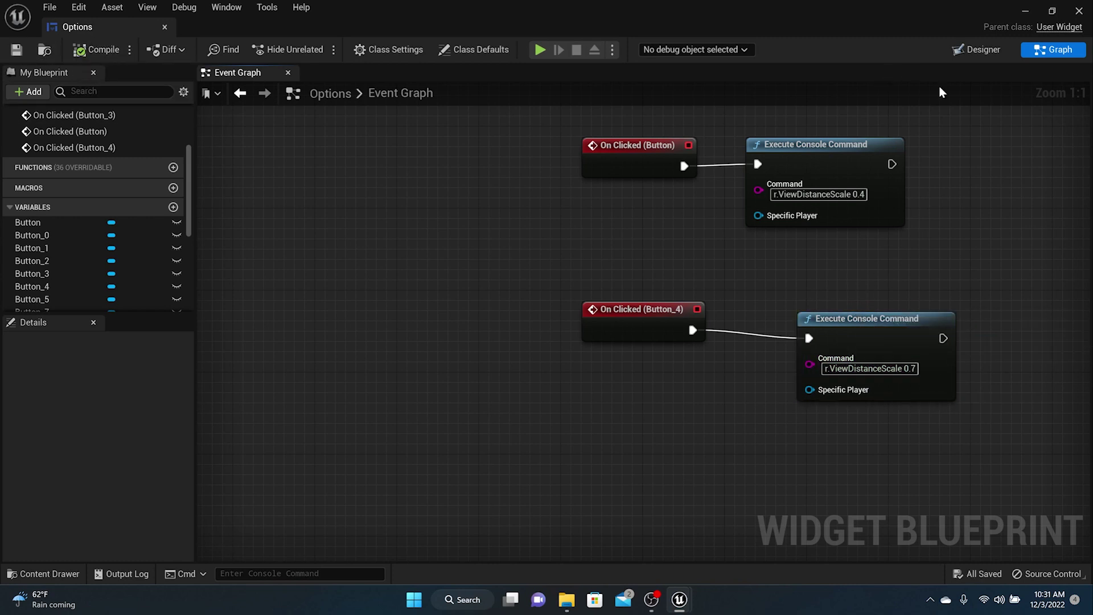
- In the widget designer, turn off Is Enabled for the text label inside the View Distance "Far" button
{"action": "left_click", "coordinate": [992, 51]}
{"action": "left_click", "coordinate": [591, 298]}
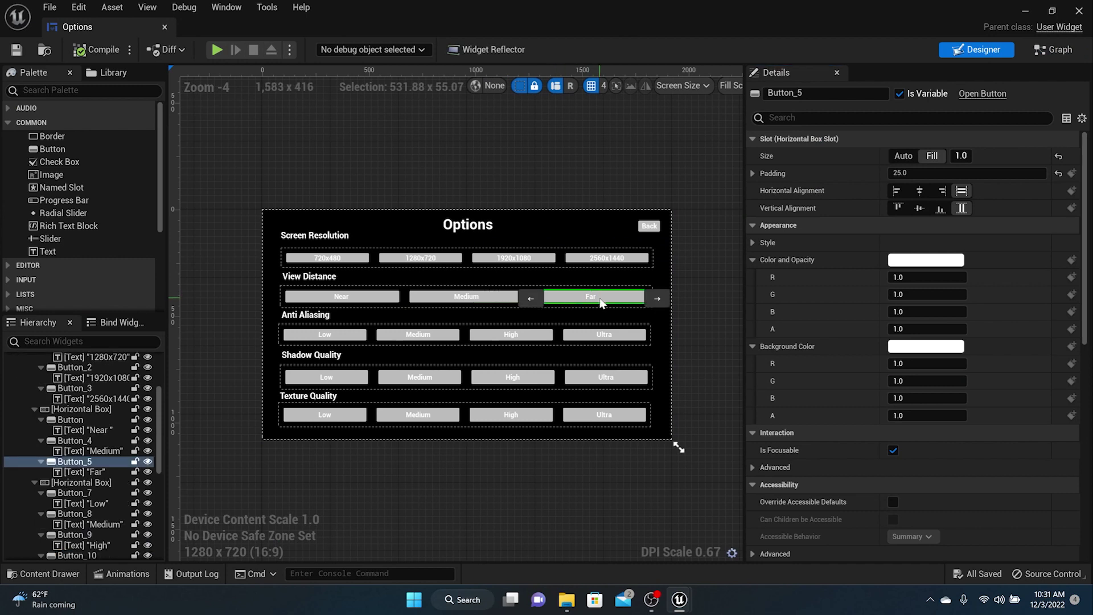
{"action": "left_click", "coordinate": [591, 299]}
{"action": "scroll", "coordinate": [980, 477], "scroll_direction": "down", "scroll_amount": 10}
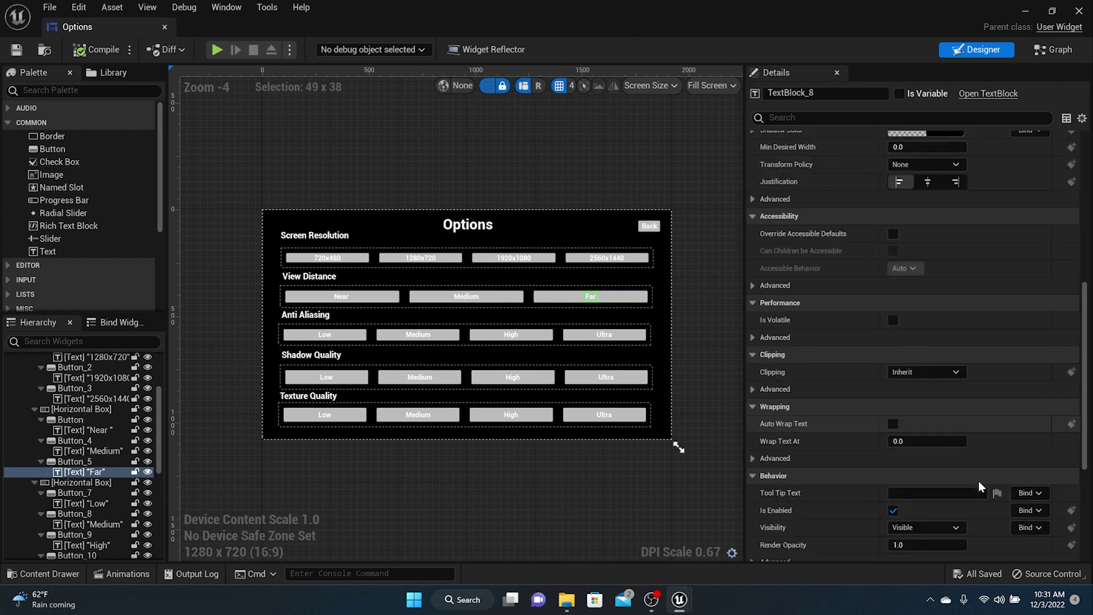
{"action": "left_click", "coordinate": [891, 389]}
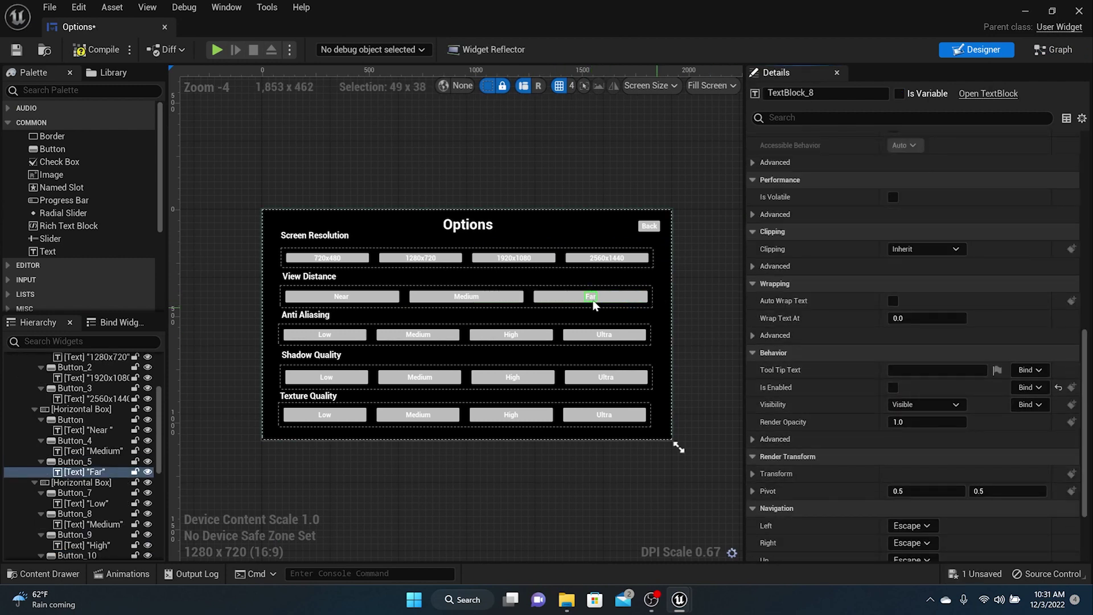
- Add an On Clicked event for the View Distance "Far" button
{"action": "left_click", "coordinate": [558, 295]}
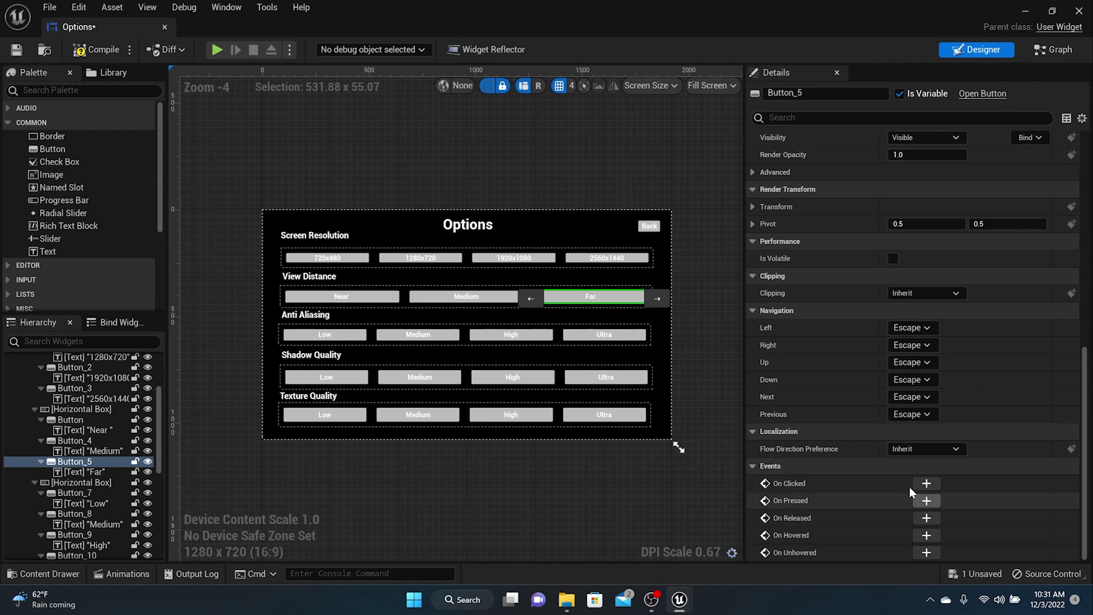
{"action": "left_click", "coordinate": [927, 483]}
{"action": "left_click", "coordinate": [805, 316]}
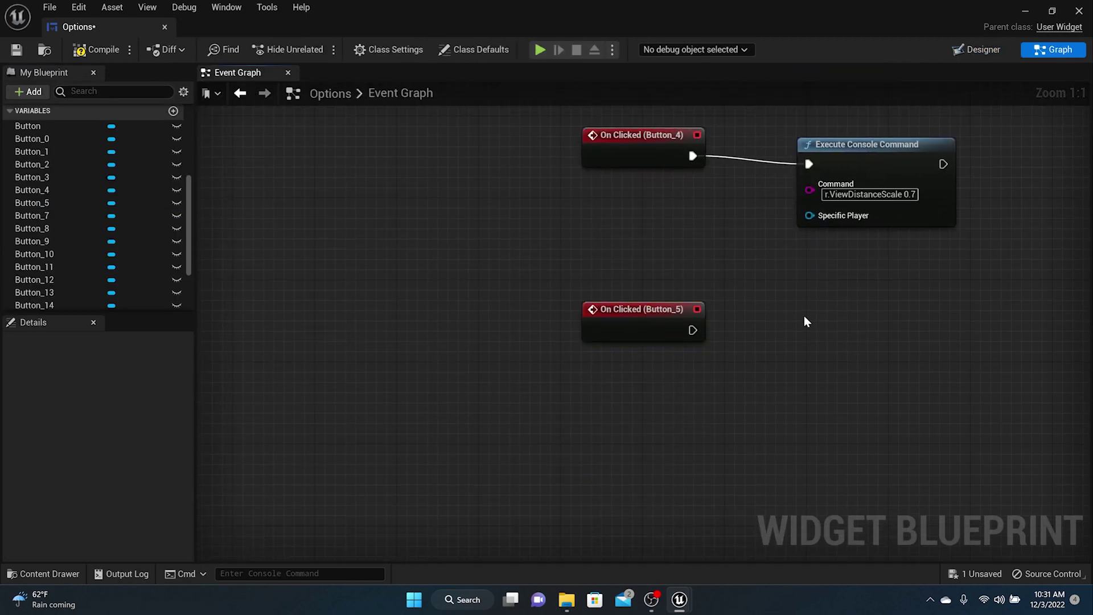
- Connect the "Far" button's On Clicked event to a copy of the Execute Console Command node and set its command to r.ViewDistanceScale 1
{"action": "key", "text": "ctrl+v"}
{"action": "left_click_drag", "start_coordinate": [809, 339], "coordinate": [693, 329]}
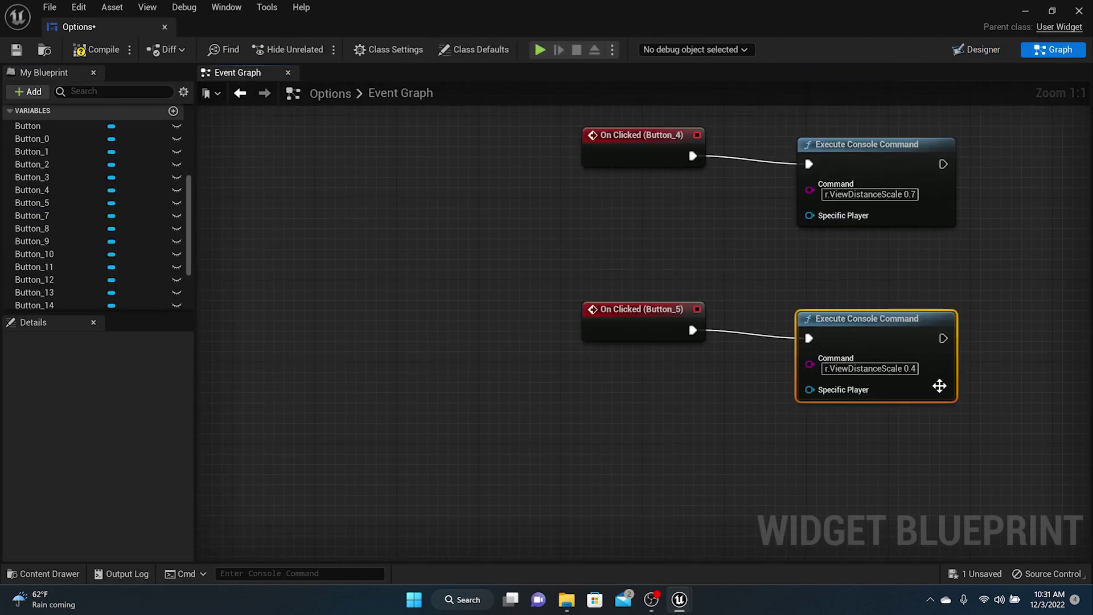
{"action": "left_click_drag", "start_coordinate": [905, 369], "coordinate": [932, 371]}
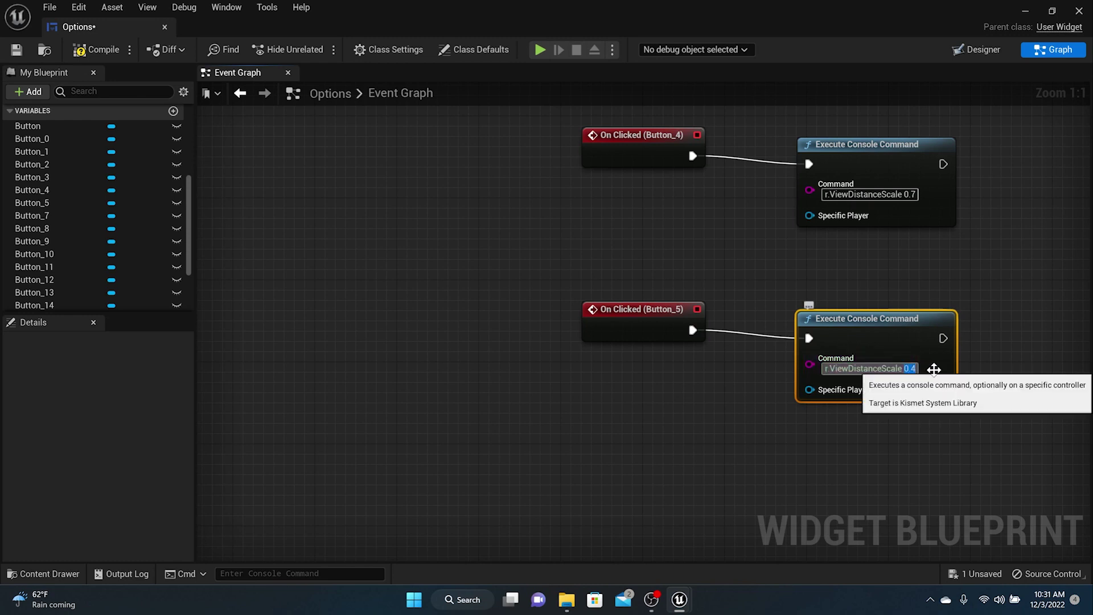
{"action": "type", "text": "1"}
{"action": "left_click", "coordinate": [1000, 307]}
- Enclose the three View Distance event chains in a text-labelled comment box and turn on its Show Bubble option
{"action": "scroll", "coordinate": [878, 284], "scroll_direction": "down", "scroll_amount": 3}
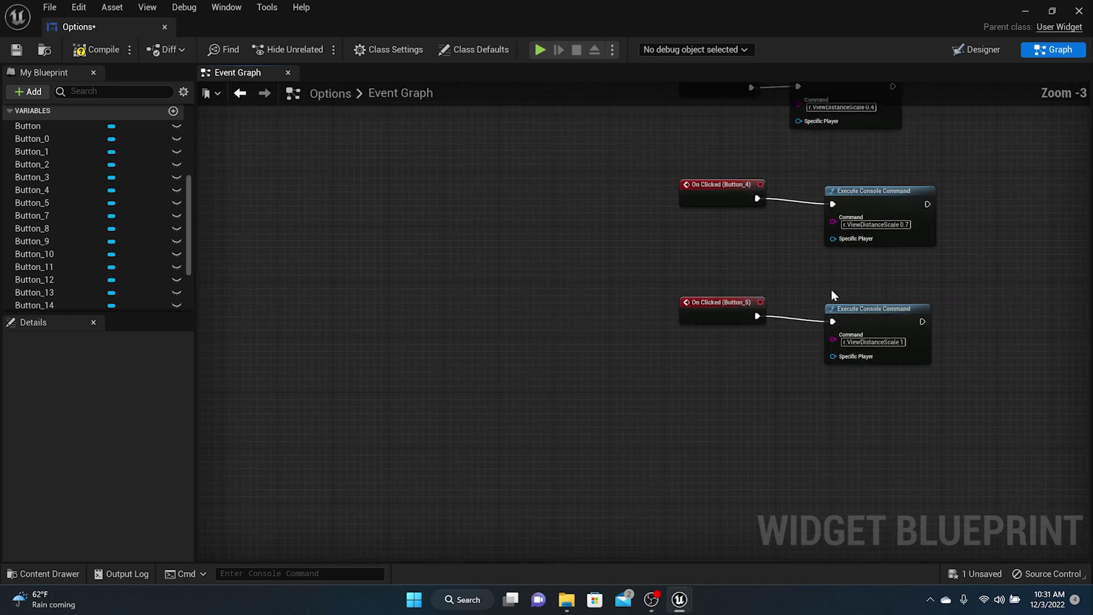
{"action": "right_click_drag", "start_coordinate": [721, 276], "coordinate": [717, 388]}
{"action": "left_click_drag", "start_coordinate": [610, 139], "coordinate": [959, 428]}
{"action": "key", "text": "c"}
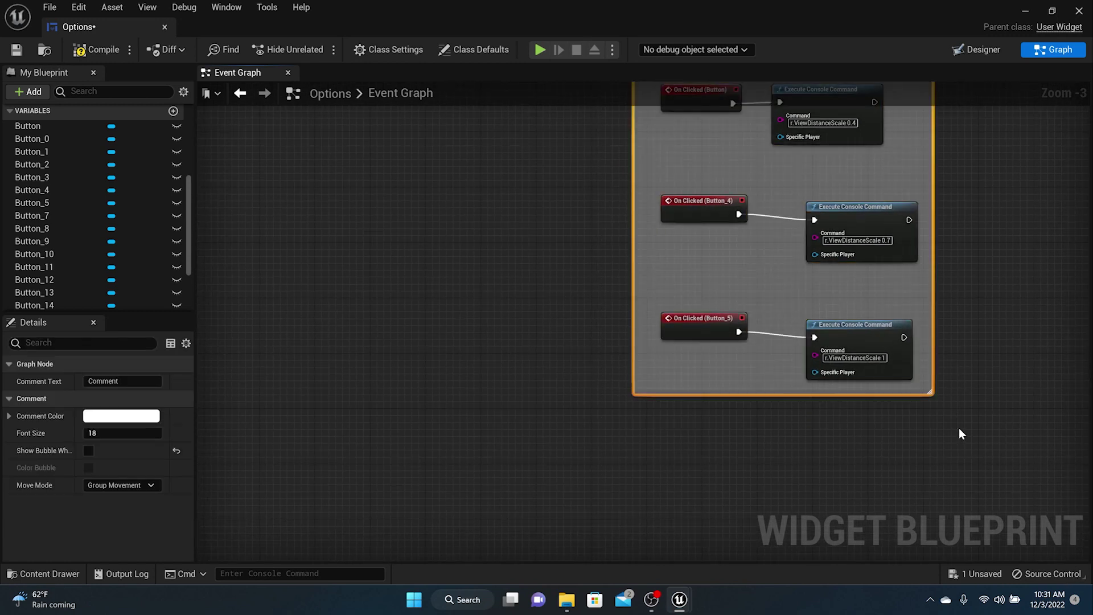
{"action": "type", "text": "iew Distance"}
{"action": "key", "text": "Return"}
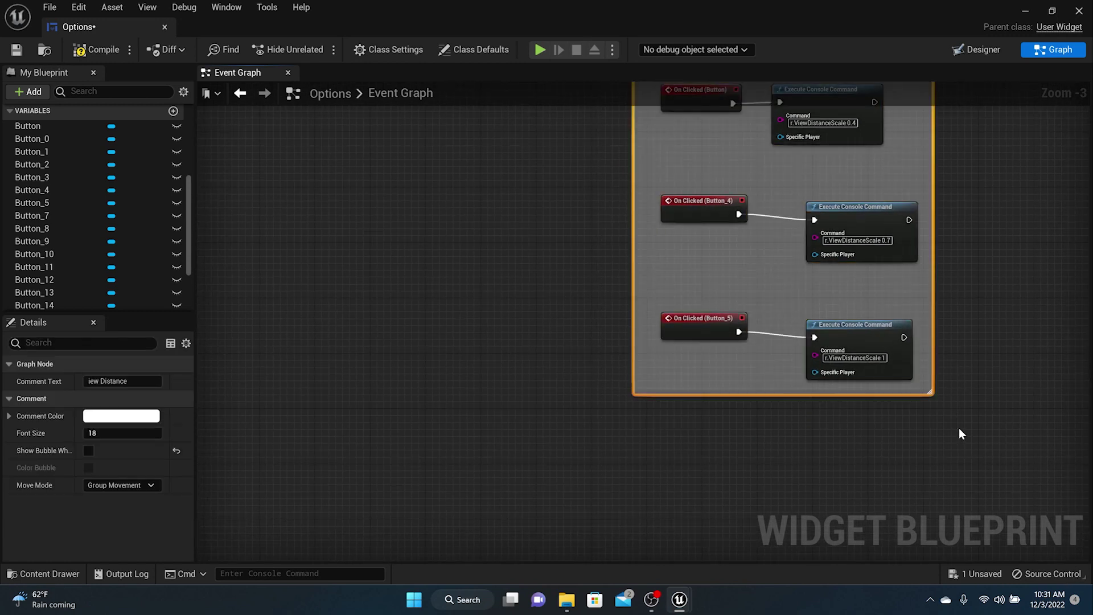
{"action": "left_click", "coordinate": [88, 451]}
- Move the new comment group beside the Screen Res comment and correct its comment text to "View Distance"
{"action": "scroll", "coordinate": [671, 237], "scroll_direction": "down", "scroll_amount": 4}
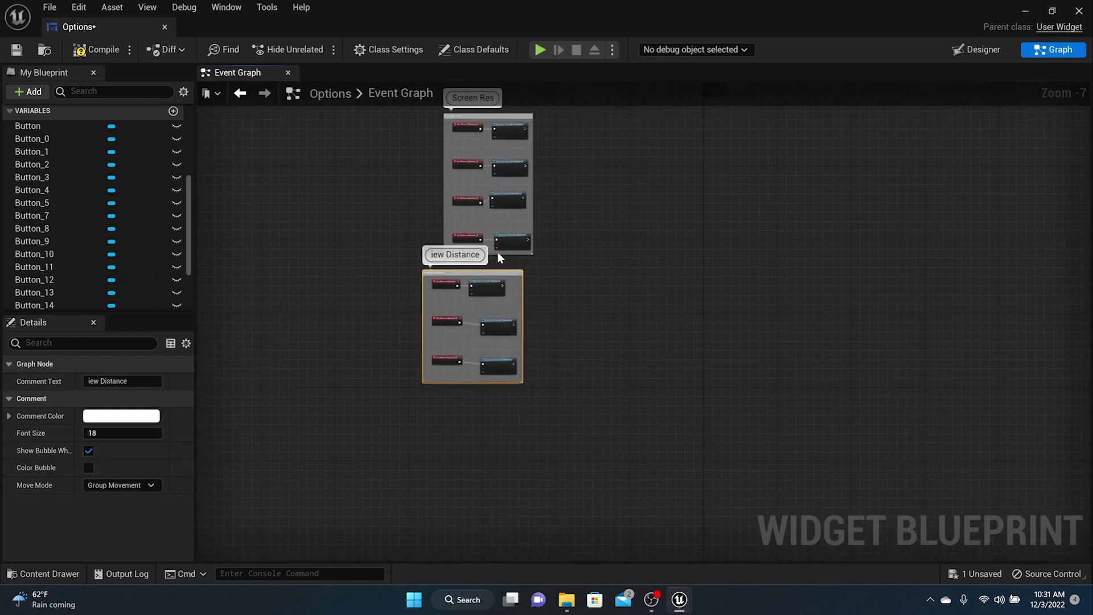
{"action": "left_click_drag", "start_coordinate": [476, 272], "coordinate": [616, 115]}
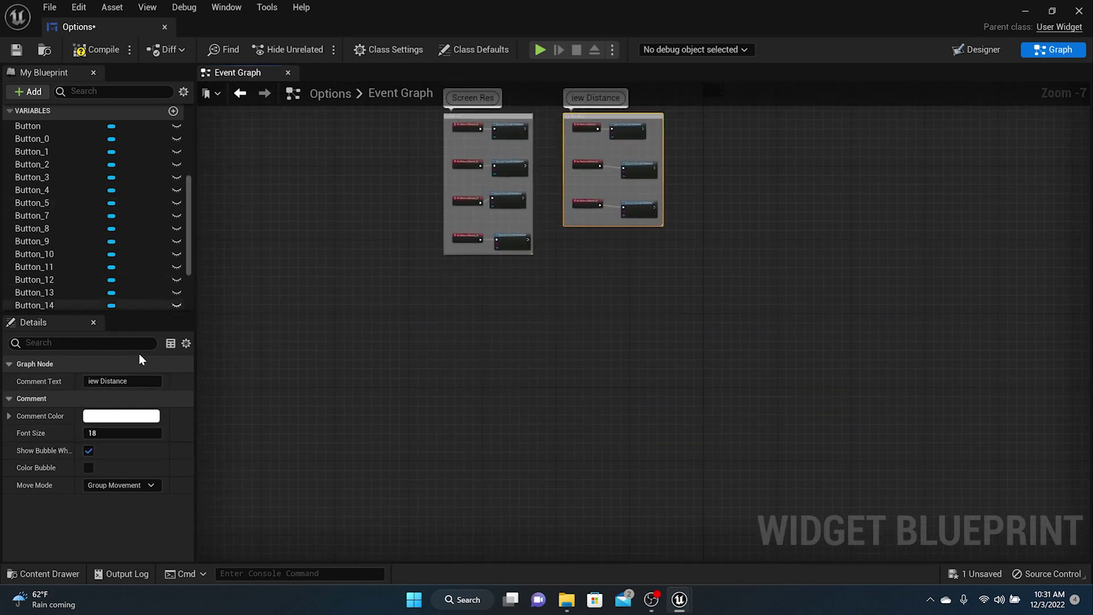
{"action": "left_click", "coordinate": [88, 381]}
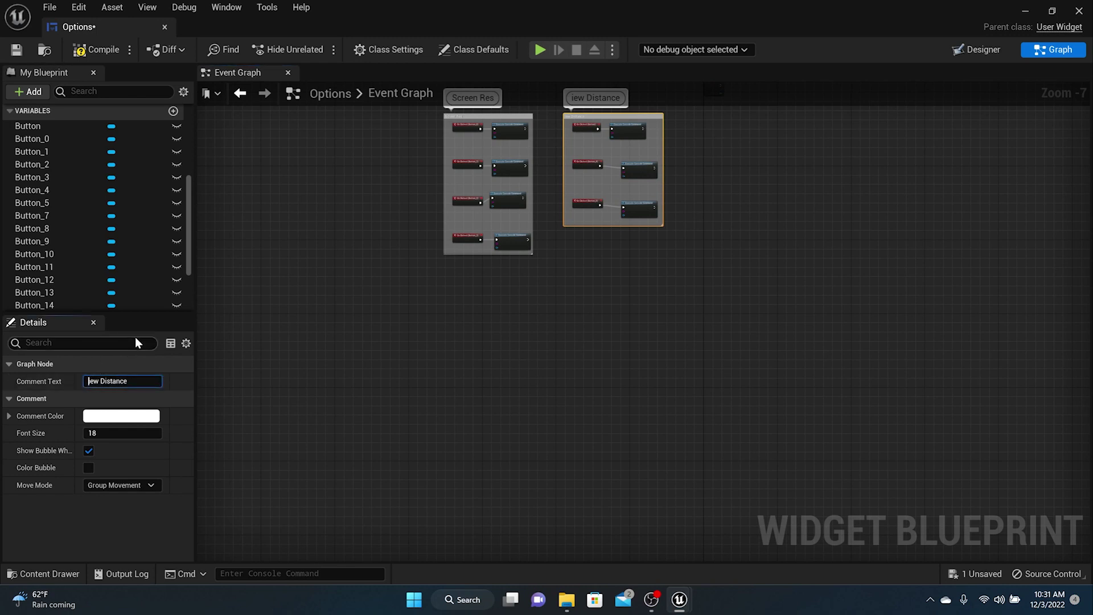
{"action": "type", "text": "V"}
{"action": "left_click", "coordinate": [558, 282]}
- Compile and save the Options widget blueprint
{"action": "right_click_drag", "start_coordinate": [696, 214], "coordinate": [715, 318]}
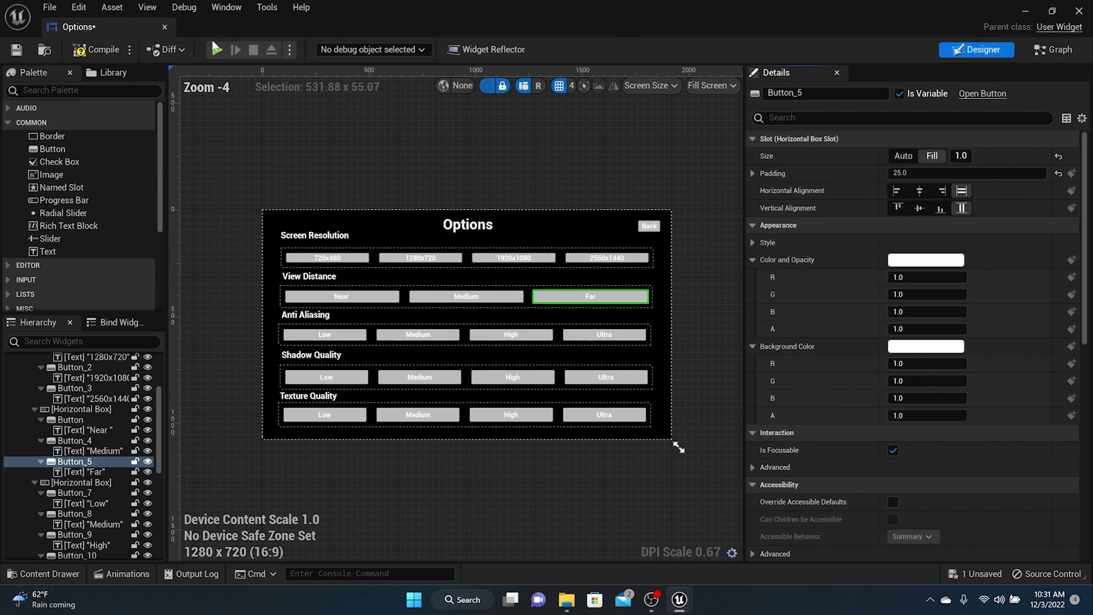
{"action": "left_click", "coordinate": [89, 50]}
{"action": "left_click", "coordinate": [17, 50]}
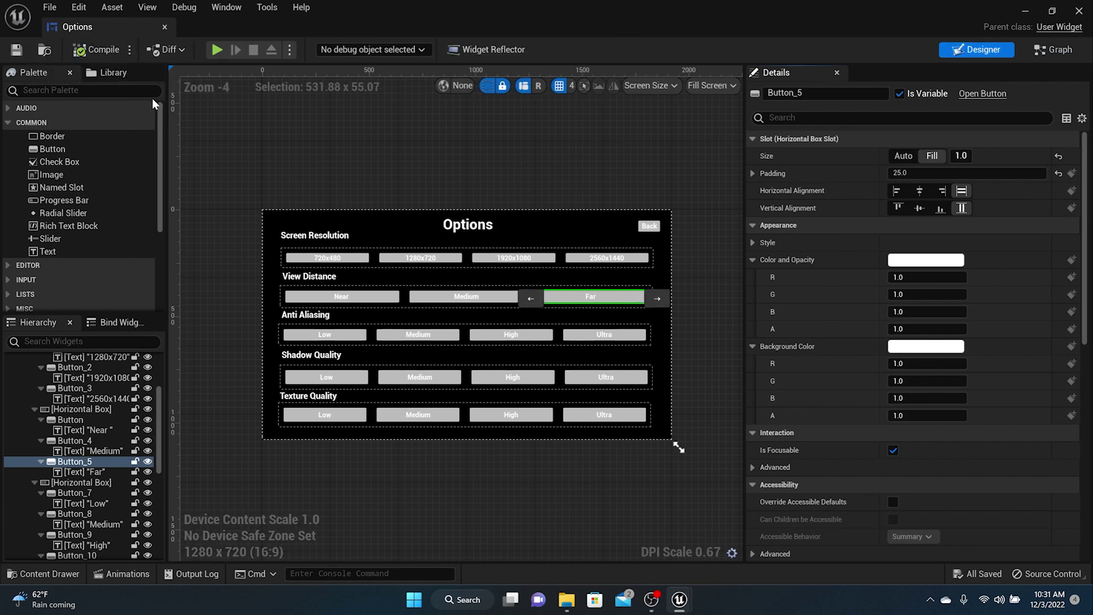
- In the widget designer, turn off Is Enabled for the text label inside the Anti Aliasing "Low" button
{"action": "scroll", "coordinate": [307, 327], "scroll_direction": "up", "scroll_amount": 4}
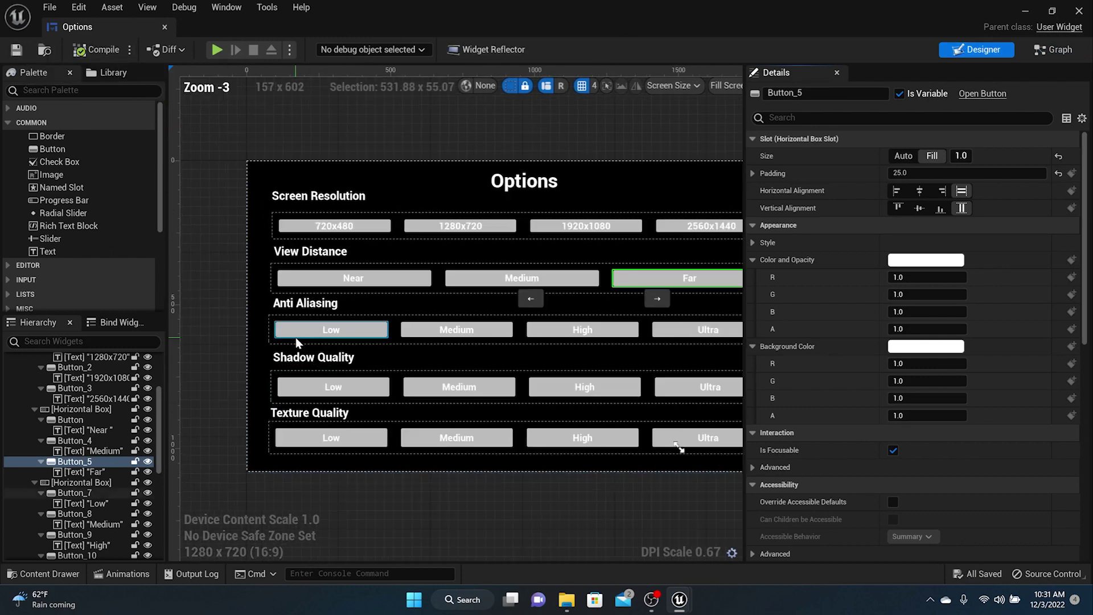
{"action": "left_click", "coordinate": [342, 319]}
{"action": "scroll", "coordinate": [1030, 449], "scroll_direction": "down", "scroll_amount": 10}
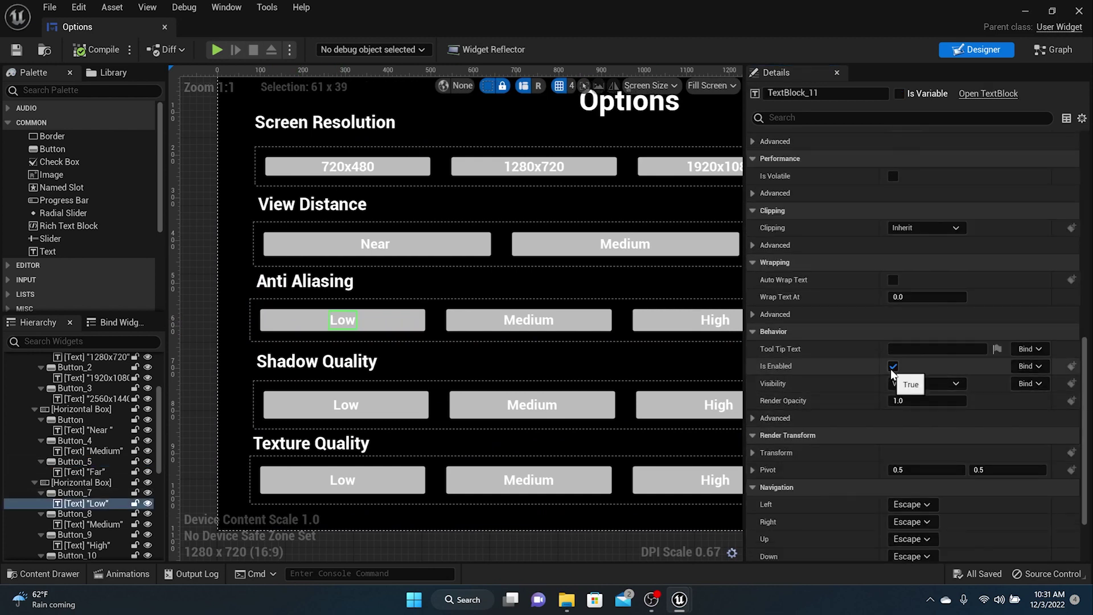
{"action": "left_click", "coordinate": [893, 366]}
- Add an On Clicked event for the Anti Aliasing "Low" button and connect it to a copy of the Execute Console Command node
{"action": "left_click", "coordinate": [285, 331]}
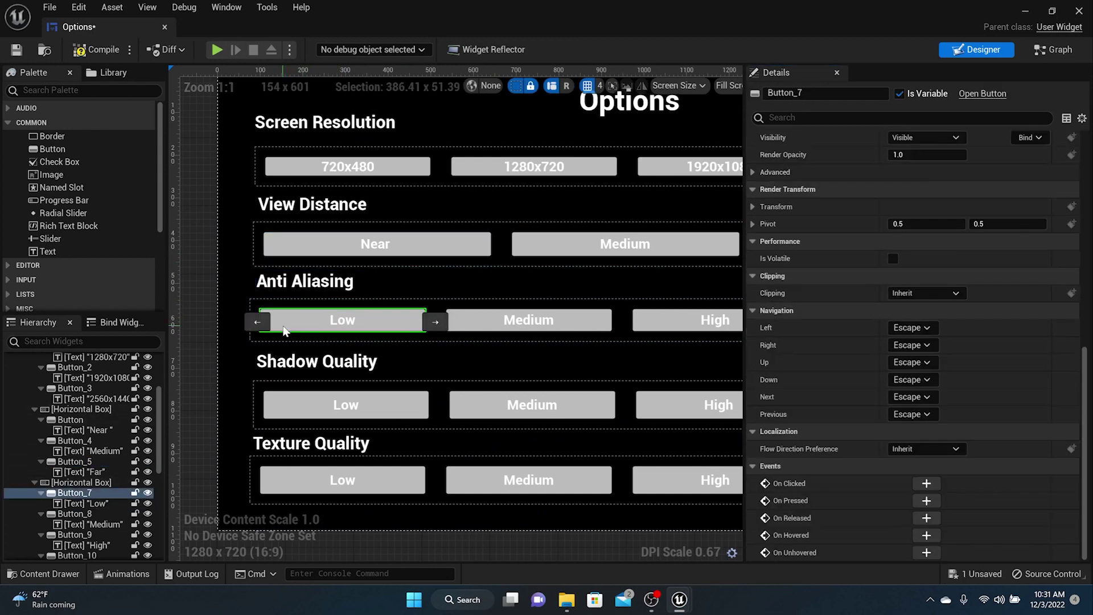
{"action": "left_click", "coordinate": [936, 484]}
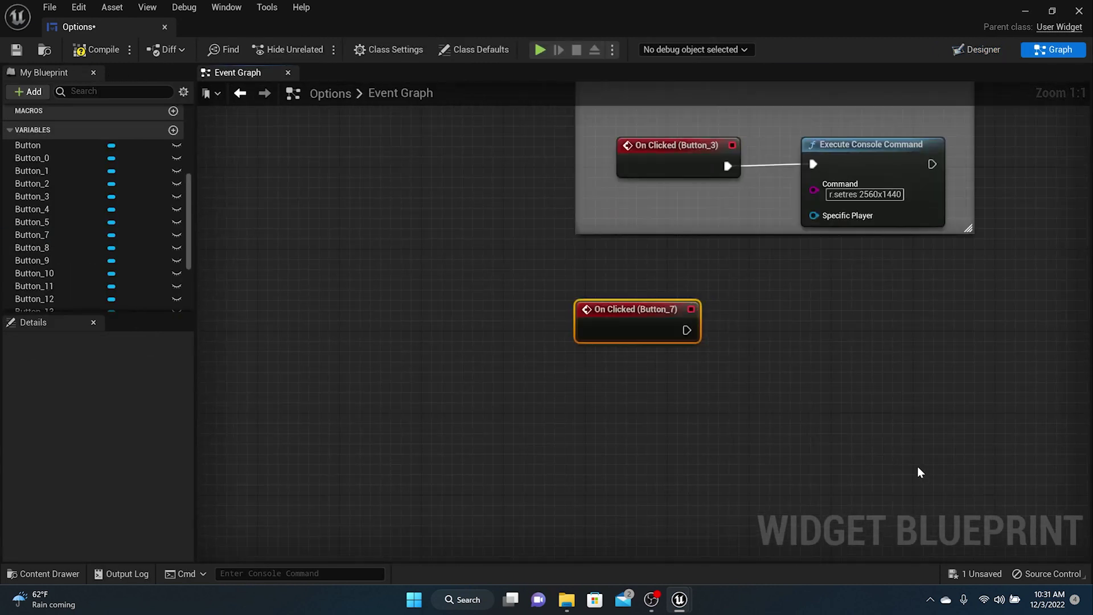
{"action": "left_click", "coordinate": [746, 314]}
{"action": "key", "text": "ctrl+v"}
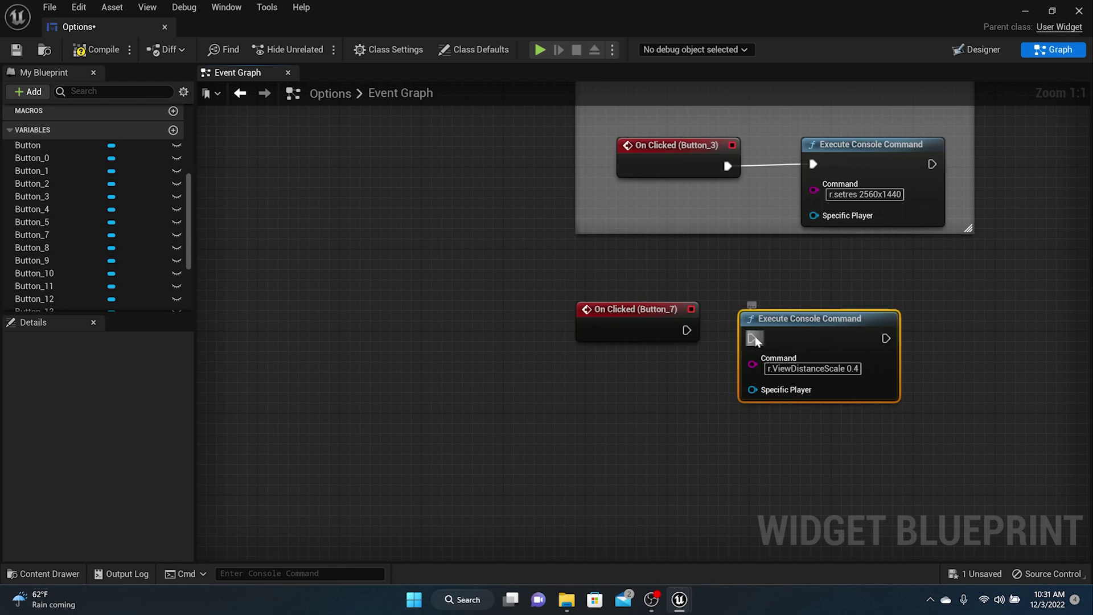
{"action": "left_click_drag", "start_coordinate": [754, 340], "coordinate": [688, 333]}
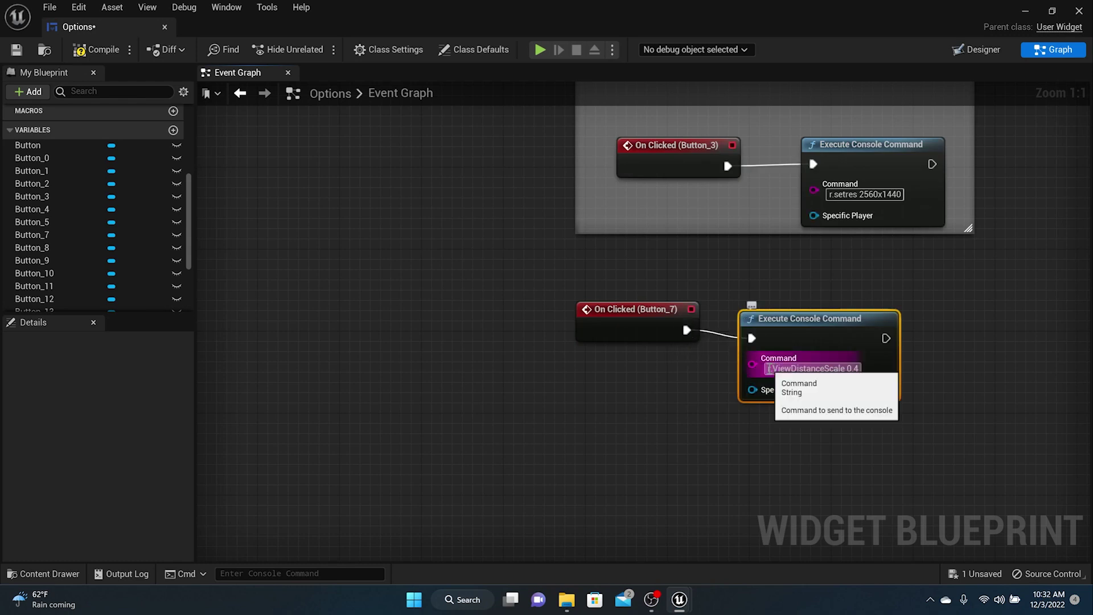
- Set the Anti Aliasing "Low" button's console command to r.PostProcessAAQuality 0 and align the node with its event
{"action": "left_click_drag", "start_coordinate": [768, 369], "coordinate": [1075, 409]}
{"action": "key", "text": "BackSpace"}
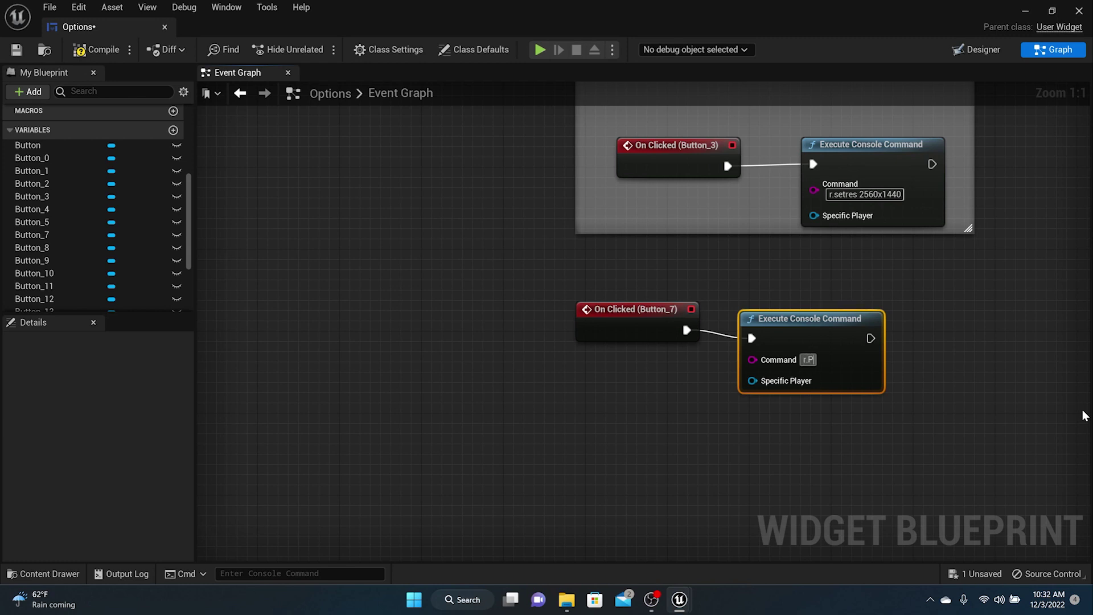
{"action": "type", "text": "ostProcessAA"}
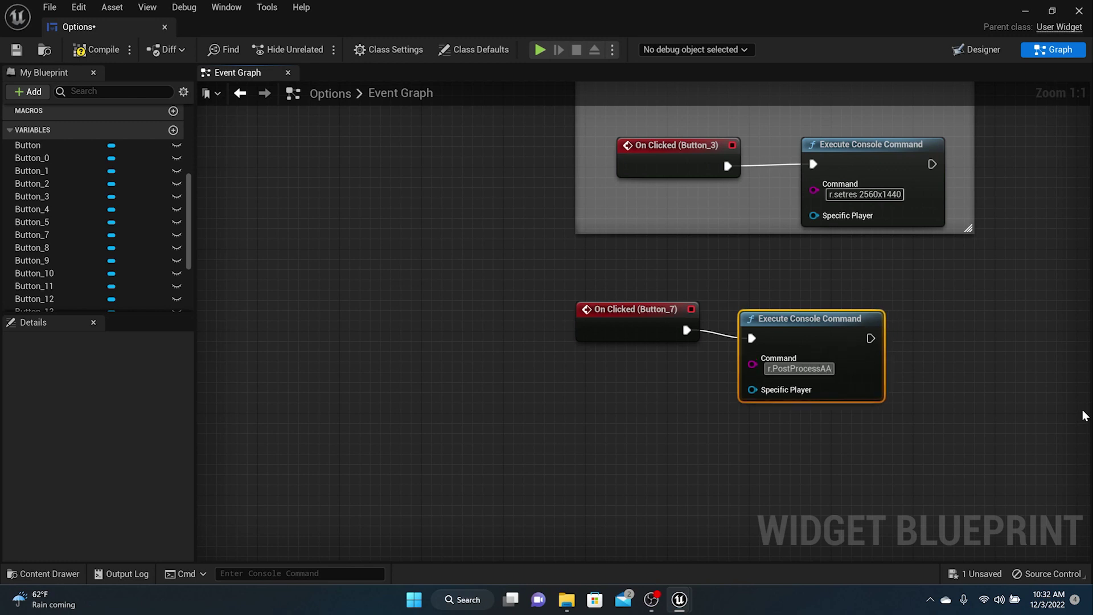
{"action": "type", "text": "Quality"}
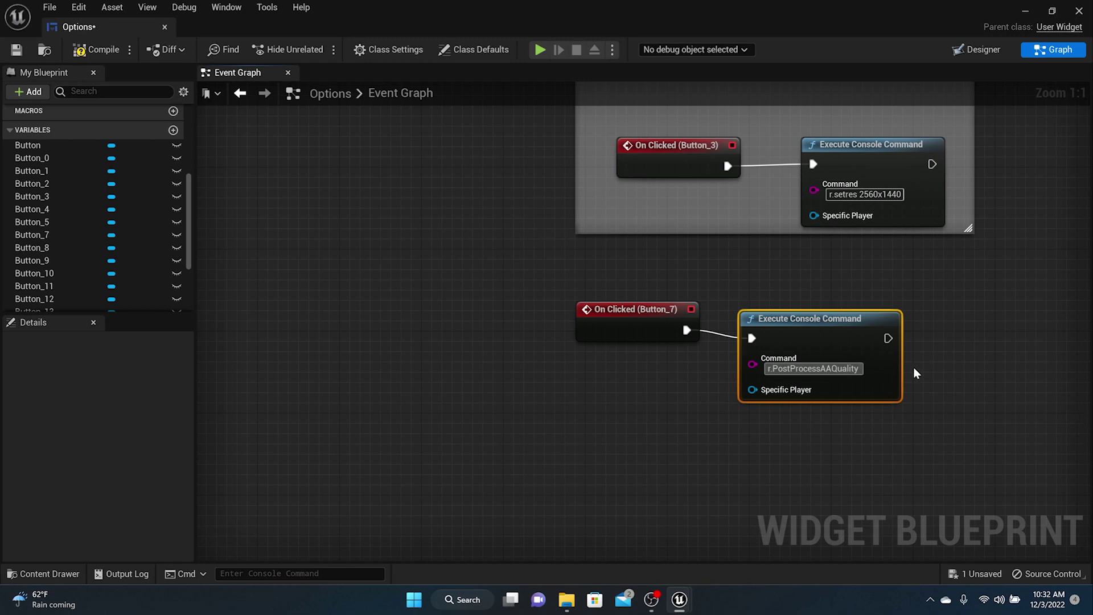
{"action": "type", "text": "0"}
{"action": "left_click", "coordinate": [958, 302]}
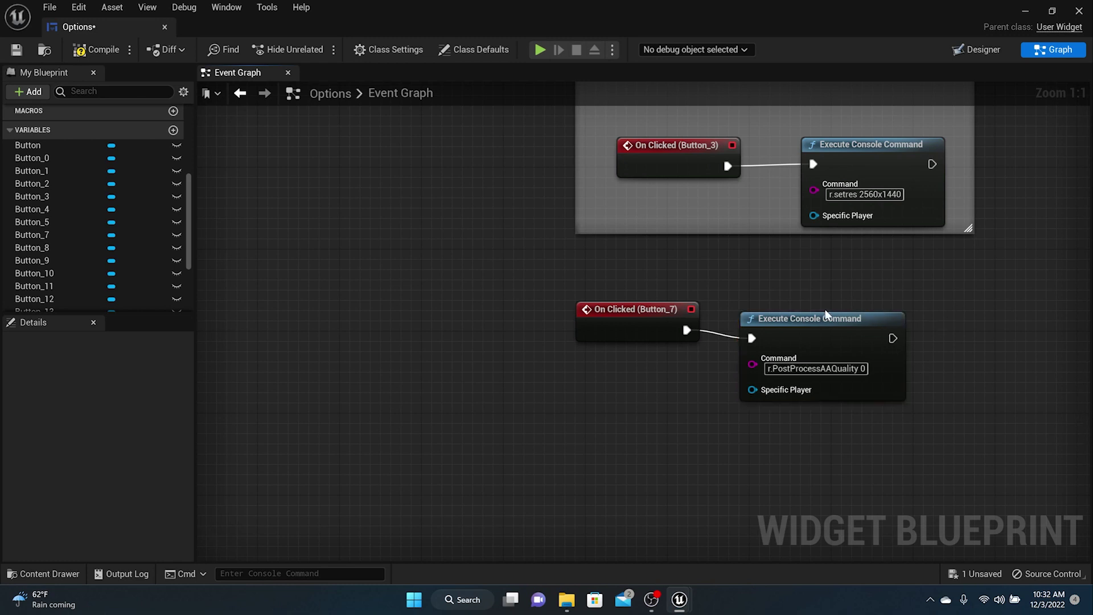
{"action": "left_click_drag", "start_coordinate": [808, 318], "coordinate": [808, 308]}
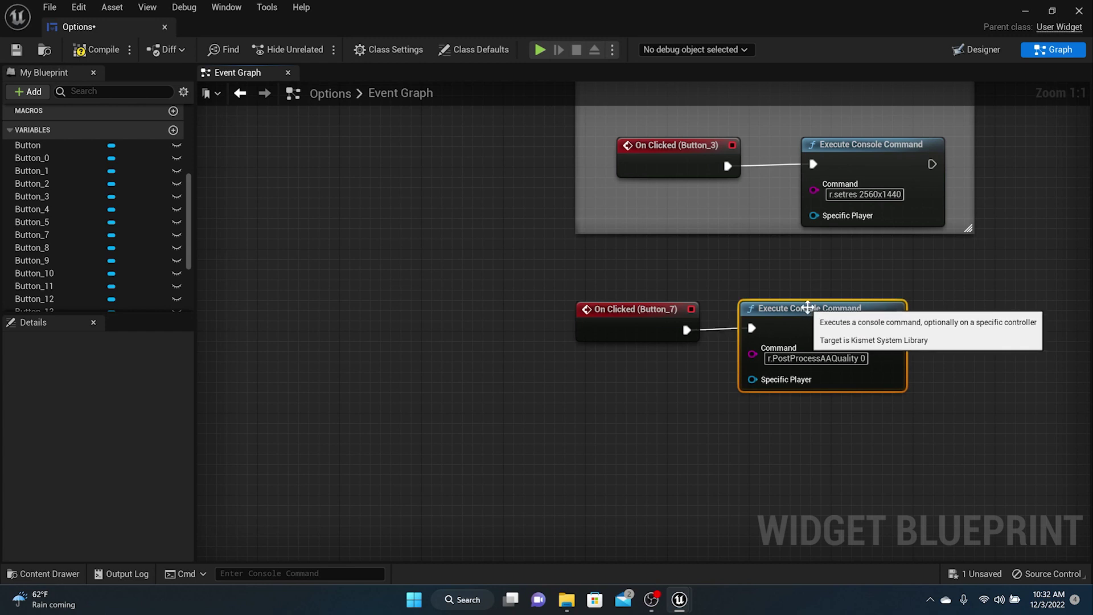
- In the widget designer, turn off Is Enabled for the text label inside the Anti Aliasing "Medium" button
{"action": "left_click", "coordinate": [961, 50]}
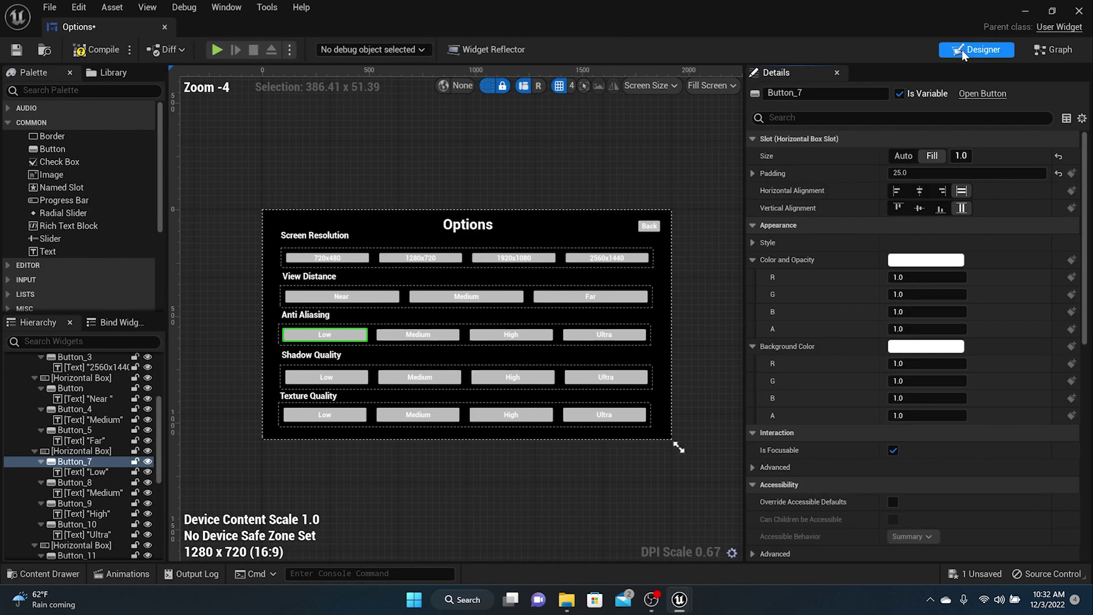
{"action": "left_click", "coordinate": [444, 338]}
{"action": "left_click", "coordinate": [399, 328]}
{"action": "left_click", "coordinate": [402, 334]}
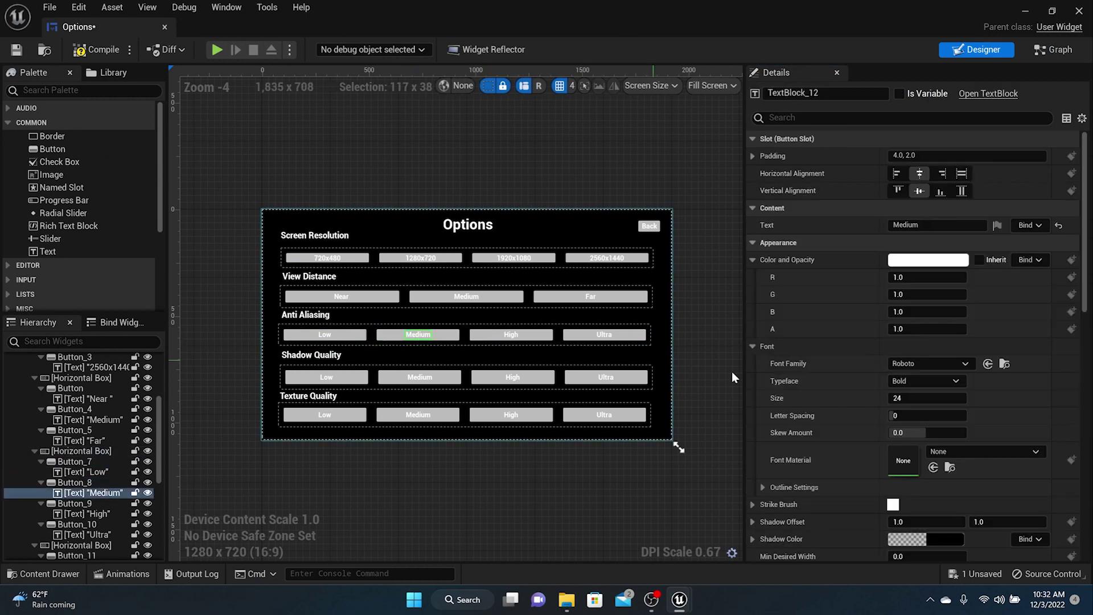
{"action": "scroll", "coordinate": [892, 466], "scroll_direction": "down", "scroll_amount": 5}
{"action": "scroll", "coordinate": [892, 459], "scroll_direction": "down", "scroll_amount": 10}
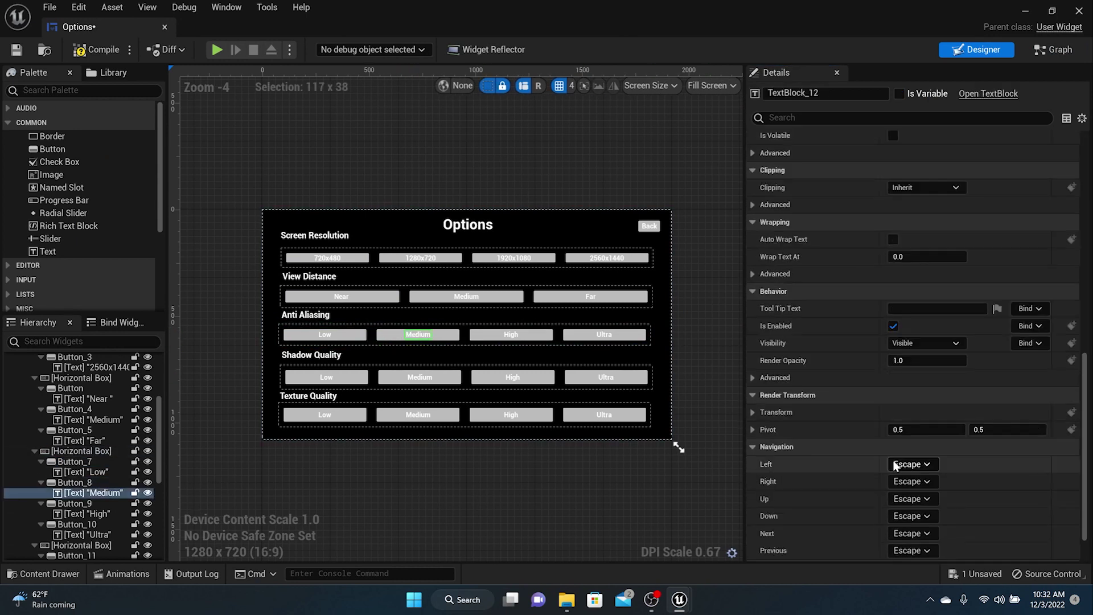
- Add an On Clicked event for the Anti Aliasing "Medium" button and connect it to a copy of the r.PostProcessAAQuality command node
{"action": "left_click", "coordinate": [447, 338]}
{"action": "left_click", "coordinate": [927, 484]}
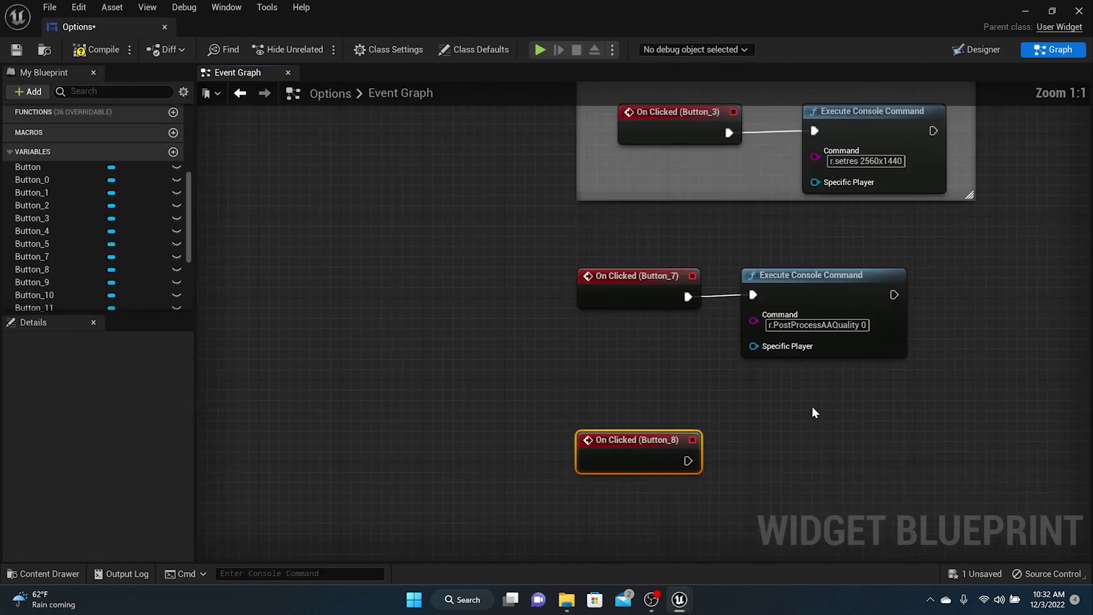
{"action": "left_click", "coordinate": [811, 144]}
{"action": "key", "text": "ctrl+c"}
{"action": "key", "text": "ctrl+v"}
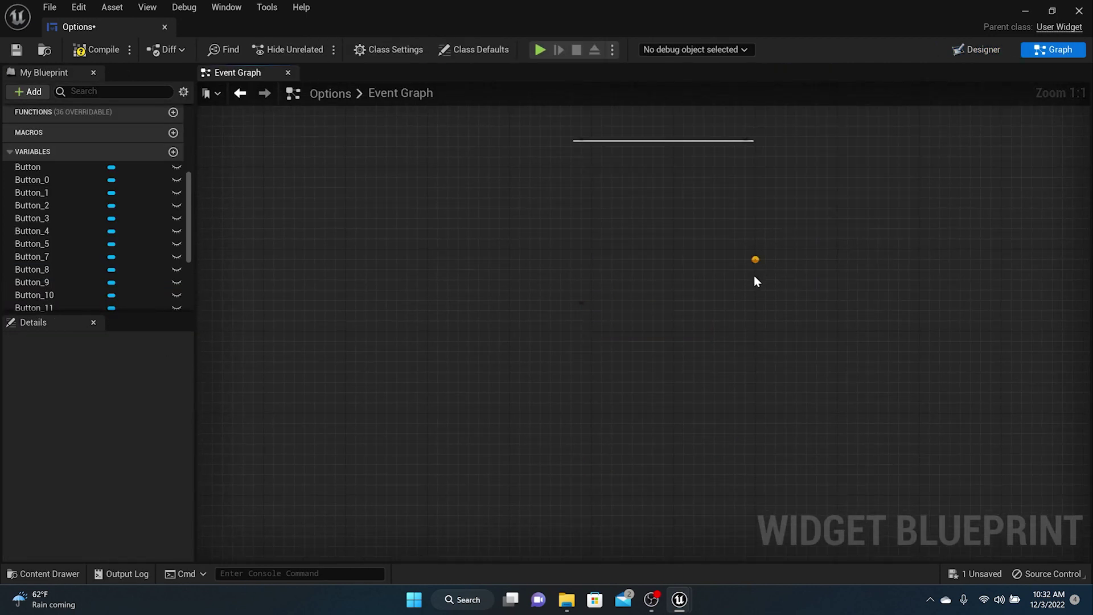
{"action": "left_click_drag", "start_coordinate": [767, 287], "coordinate": [691, 329]}
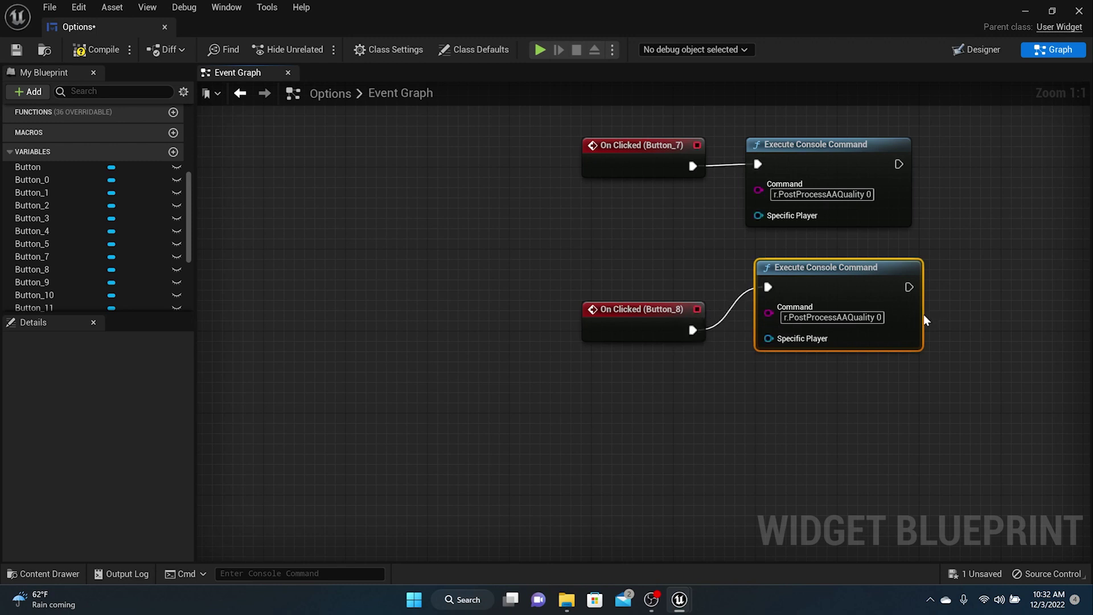
- Set the Anti Aliasing "Medium" button's console command to r.PostProcessAAQuality 2
{"action": "left_click", "coordinate": [883, 319]}
{"action": "key", "text": "BackSpace"}
{"action": "type", "text": "2"}
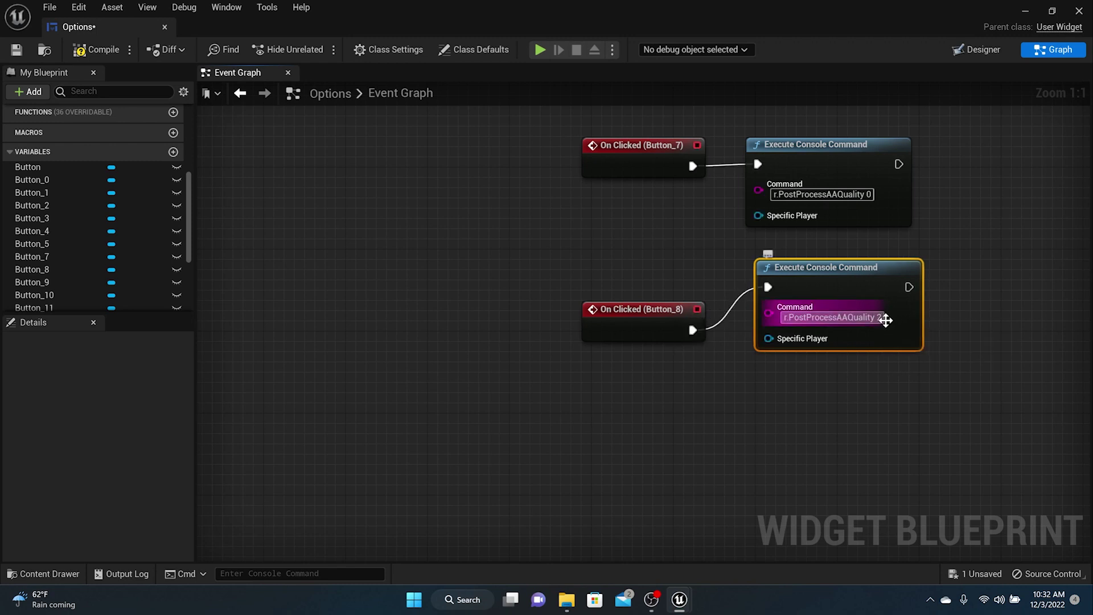
{"action": "left_click", "coordinate": [946, 318]}
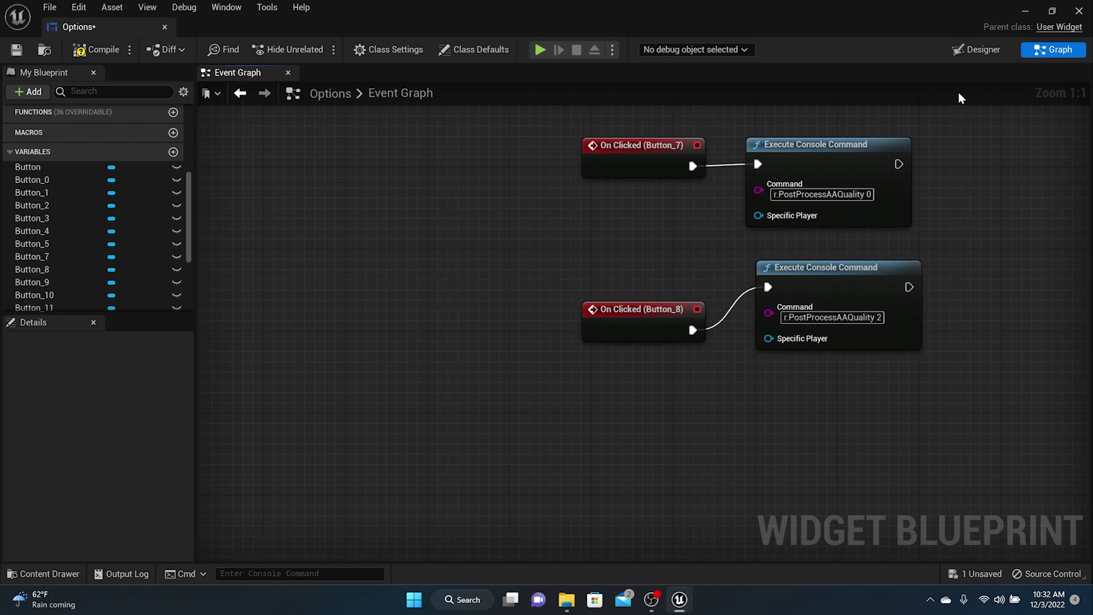
- Turn off Is Enabled for the Anti Aliasing "High" button's text label and add an On Clicked event for that button
{"action": "left_click", "coordinate": [991, 50]}
{"action": "scroll", "coordinate": [871, 467], "scroll_direction": "down", "scroll_amount": 10}
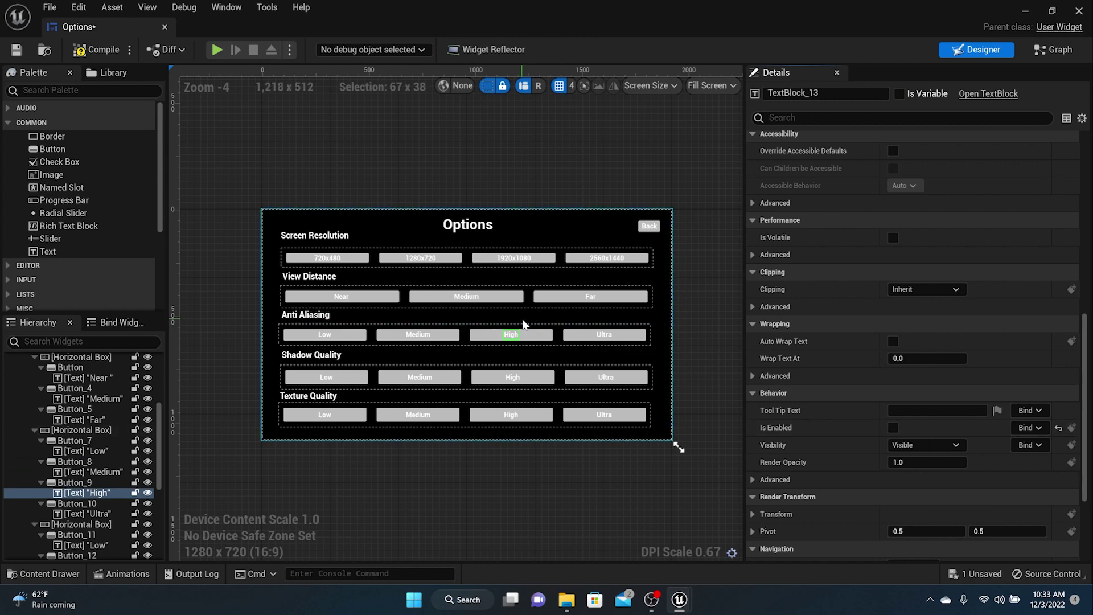
{"action": "left_click", "coordinate": [534, 335]}
{"action": "left_click", "coordinate": [926, 497]}
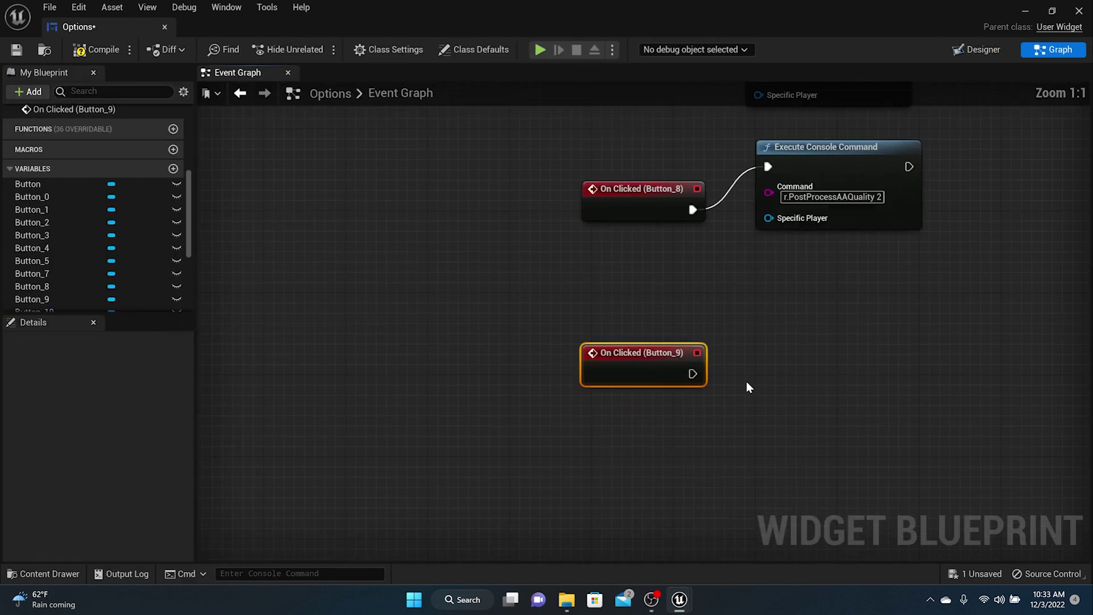
- Connect the Anti Aliasing "High" button's event to a copy of the r.PostProcessAAQuality command node and edit the command's quality number
{"action": "key", "text": "ctrl+v"}
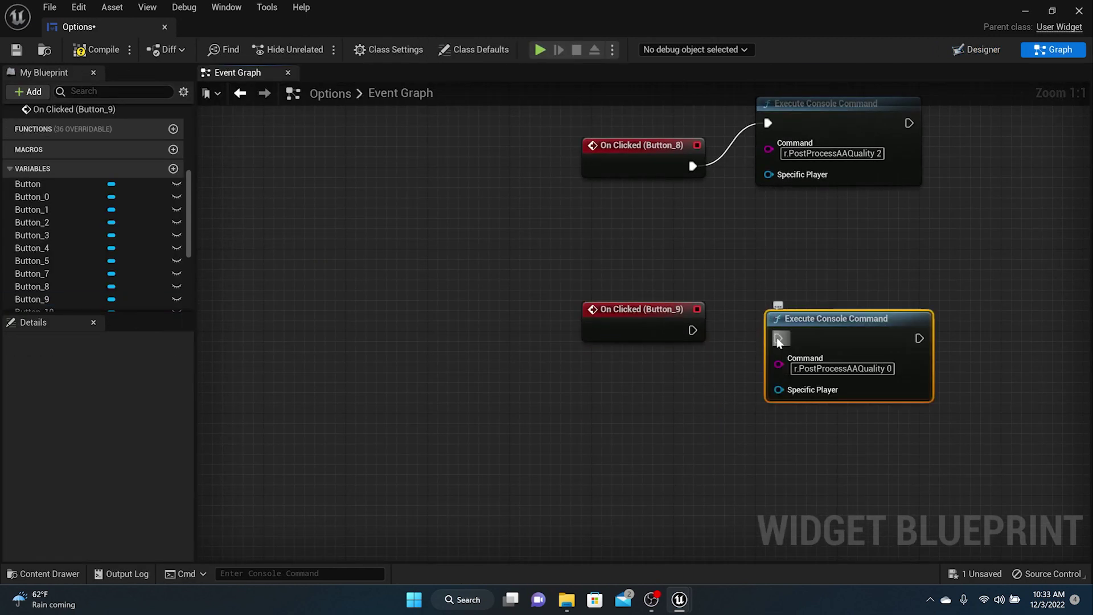
{"action": "left_click_drag", "start_coordinate": [779, 340], "coordinate": [693, 332]}
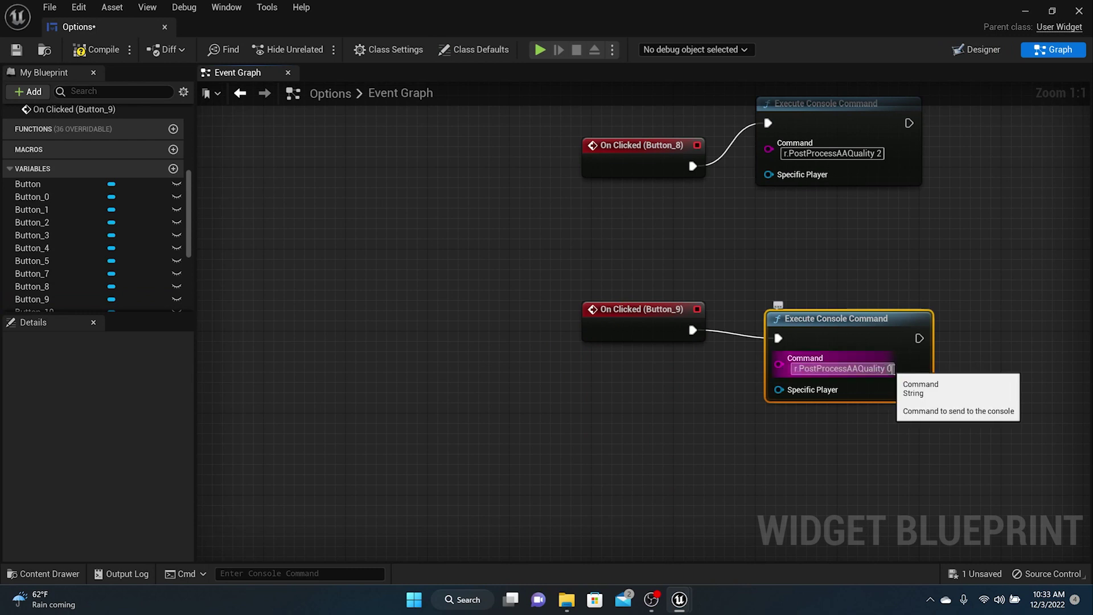
{"action": "left_click_drag", "start_coordinate": [886, 369], "coordinate": [904, 369]}
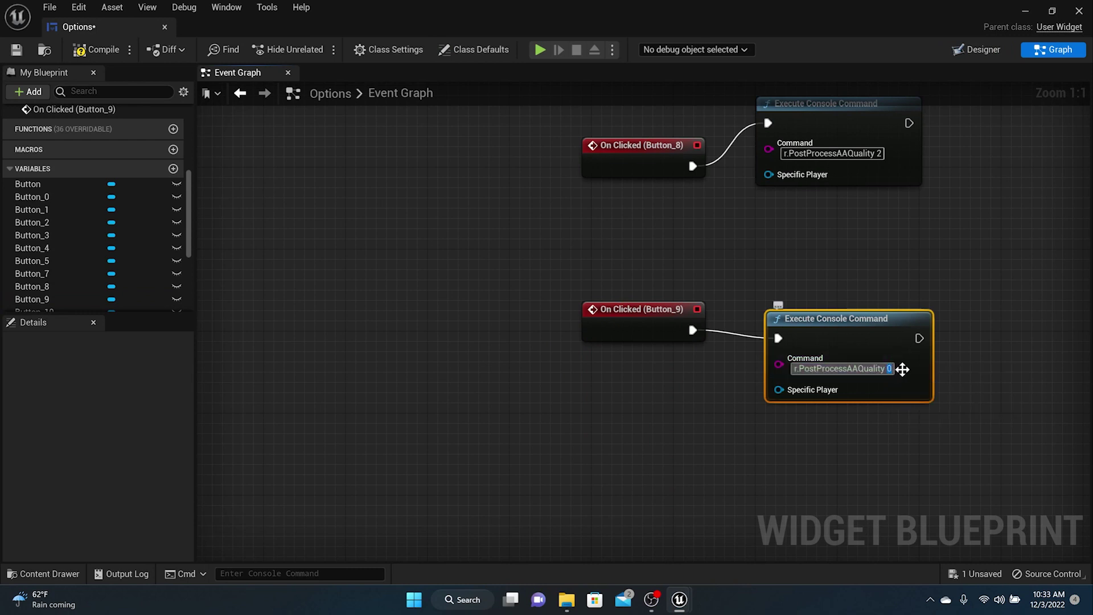
{"action": "left_click", "coordinate": [1041, 295]}
- Turn off Is Enabled for the Anti Aliasing "Ultra" button's text label and add an On Clicked event for that button
{"action": "left_click", "coordinate": [989, 51]}
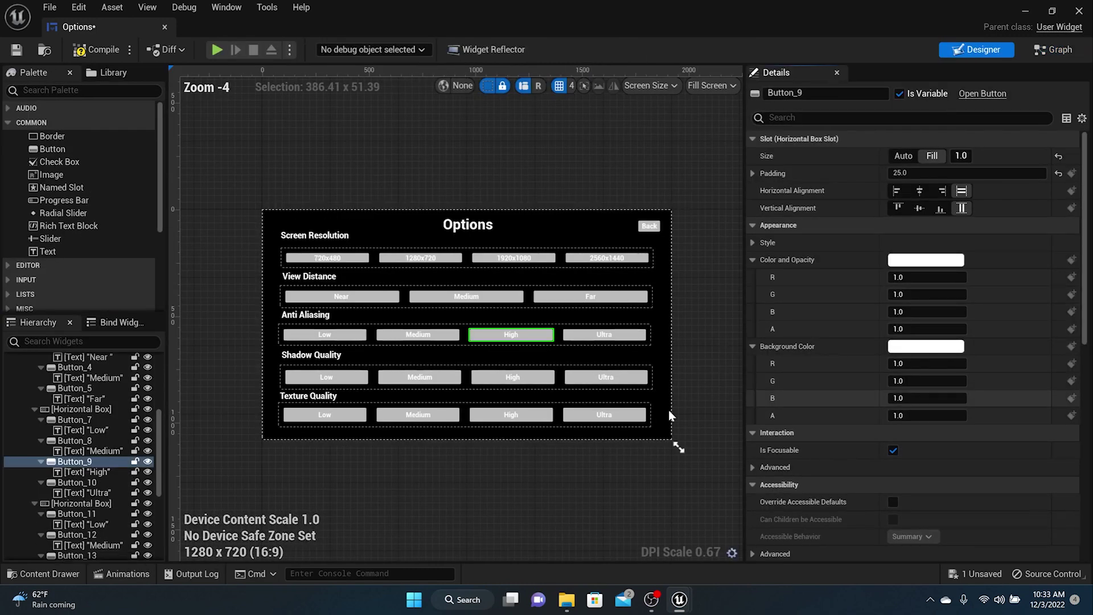
{"action": "left_click", "coordinate": [604, 335]}
{"action": "scroll", "coordinate": [1025, 456], "scroll_direction": "down", "scroll_amount": 5}
{"action": "scroll", "coordinate": [1025, 451], "scroll_direction": "down", "scroll_amount": 5}
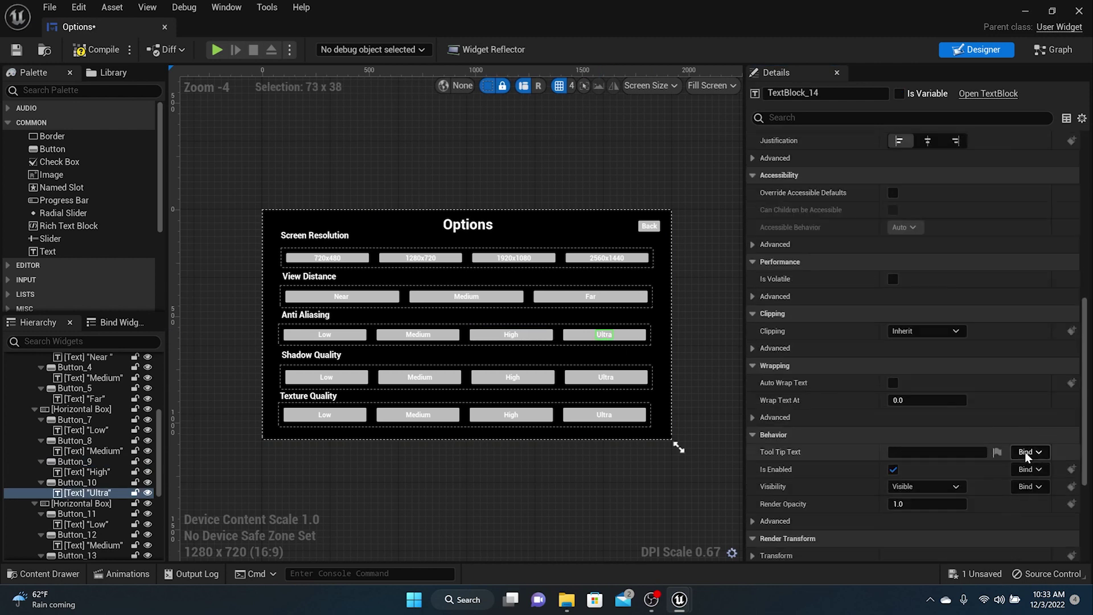
{"action": "left_click", "coordinate": [893, 387]}
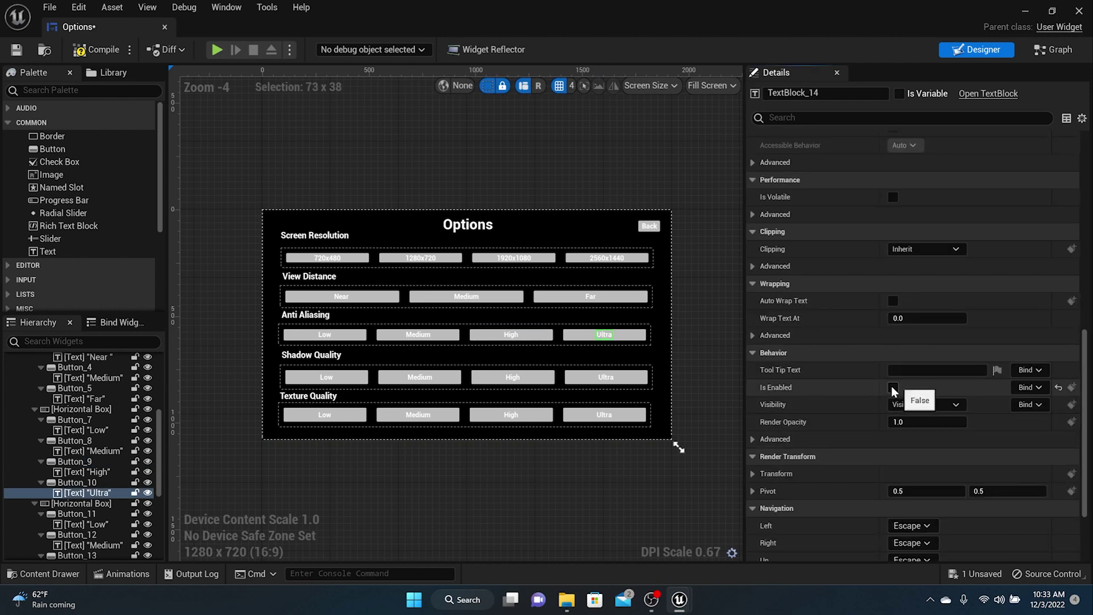
{"action": "left_click", "coordinate": [639, 333]}
{"action": "left_click", "coordinate": [927, 484]}
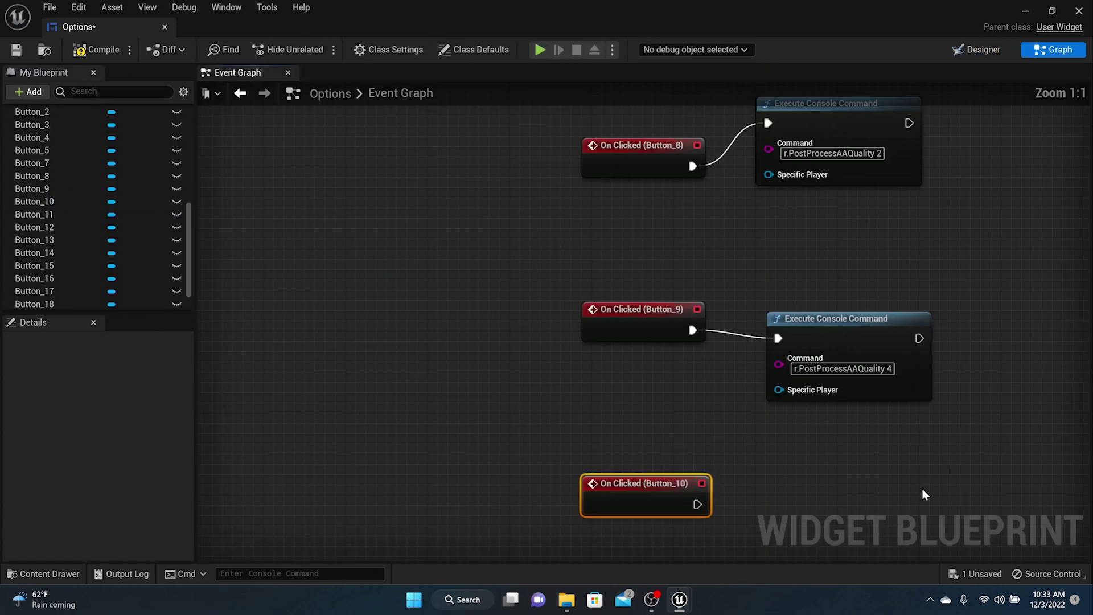
- Connect the Anti Aliasing "Ultra" button's event to a copy of the console command node set to r.PostProcessAAQuality 6
{"action": "left_click", "coordinate": [822, 146]}
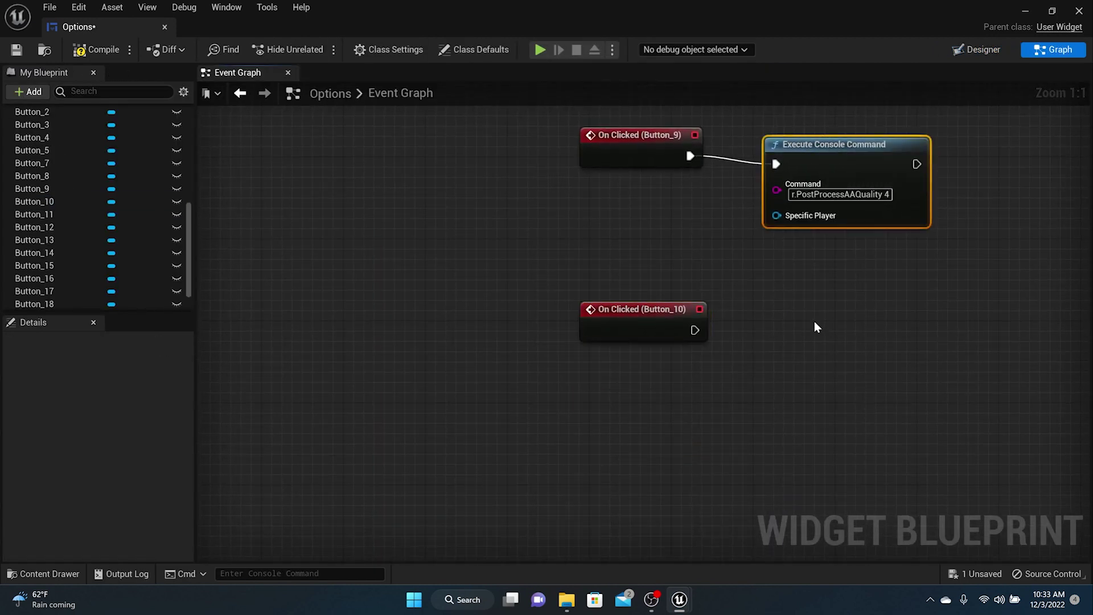
{"action": "key", "text": "ctrl+c"}
{"action": "key", "text": "ctrl+v"}
{"action": "left_click_drag", "start_coordinate": [828, 339], "coordinate": [695, 331]}
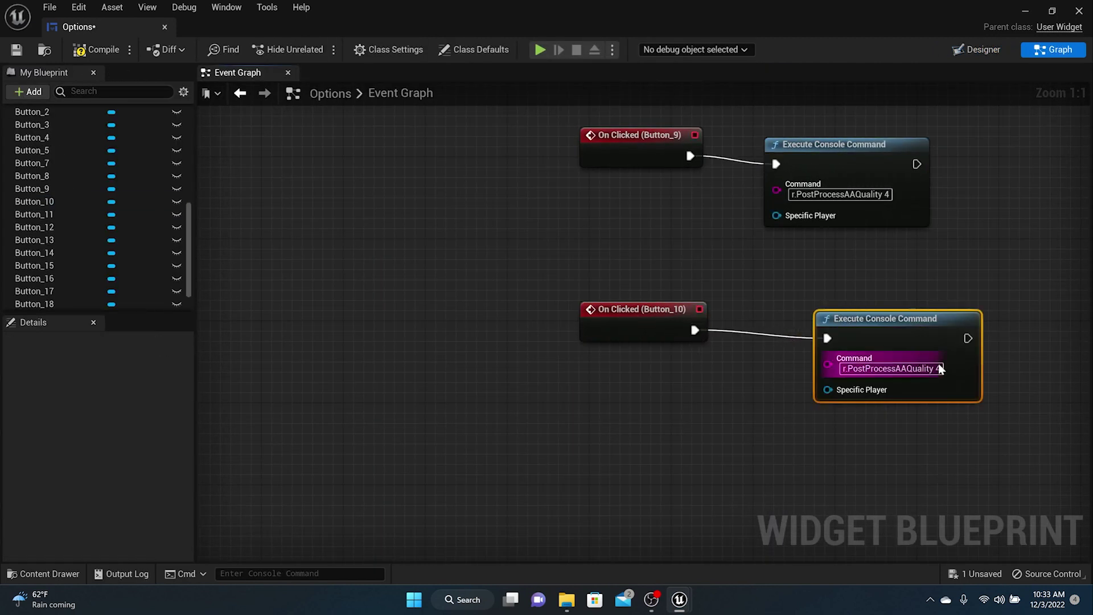
{"action": "left_click_drag", "start_coordinate": [935, 369], "coordinate": [954, 368]}
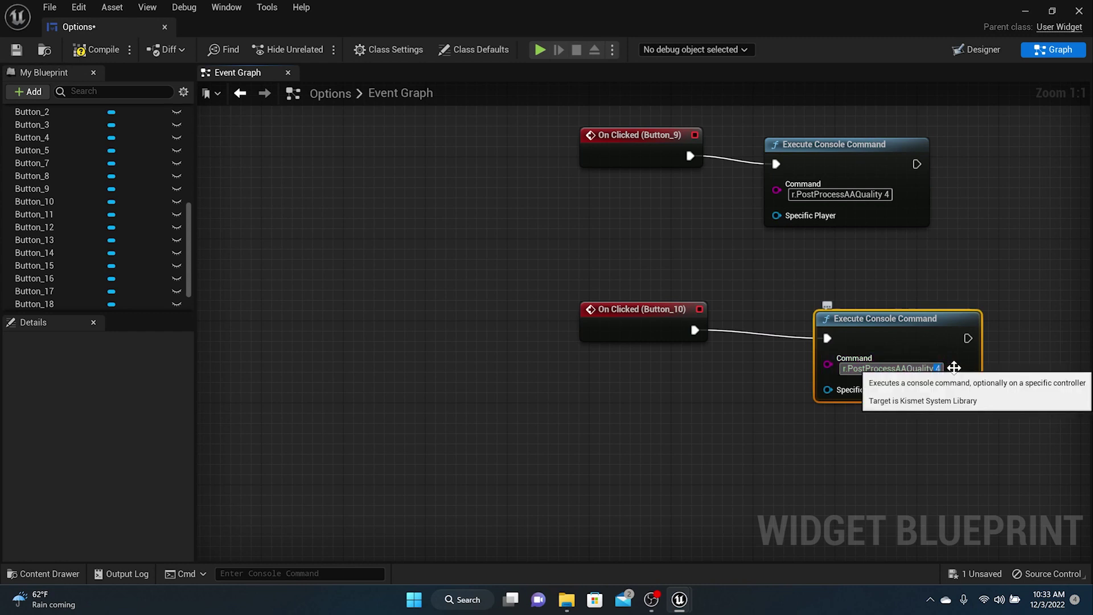
{"action": "key", "text": "BackSpace"}
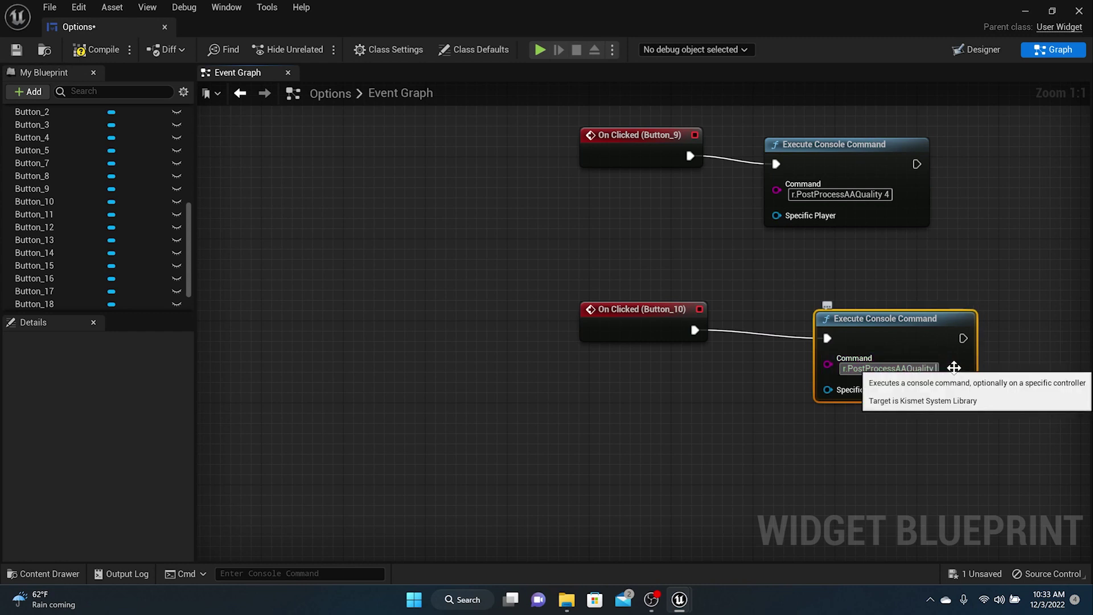
{"action": "type", "text": "6"}
- Group the four Anti Aliasing event and command pairs in a comment named AA that shows its bubble when zoomed out
{"action": "scroll", "coordinate": [954, 368], "scroll_direction": "down", "scroll_amount": 3}
{"action": "right_click_drag", "start_coordinate": [748, 314], "coordinate": [677, 453]}
{"action": "left_click_drag", "start_coordinate": [848, 473], "coordinate": [826, 453]}
{"action": "scroll", "coordinate": [796, 437], "scroll_direction": "down", "scroll_amount": 5}
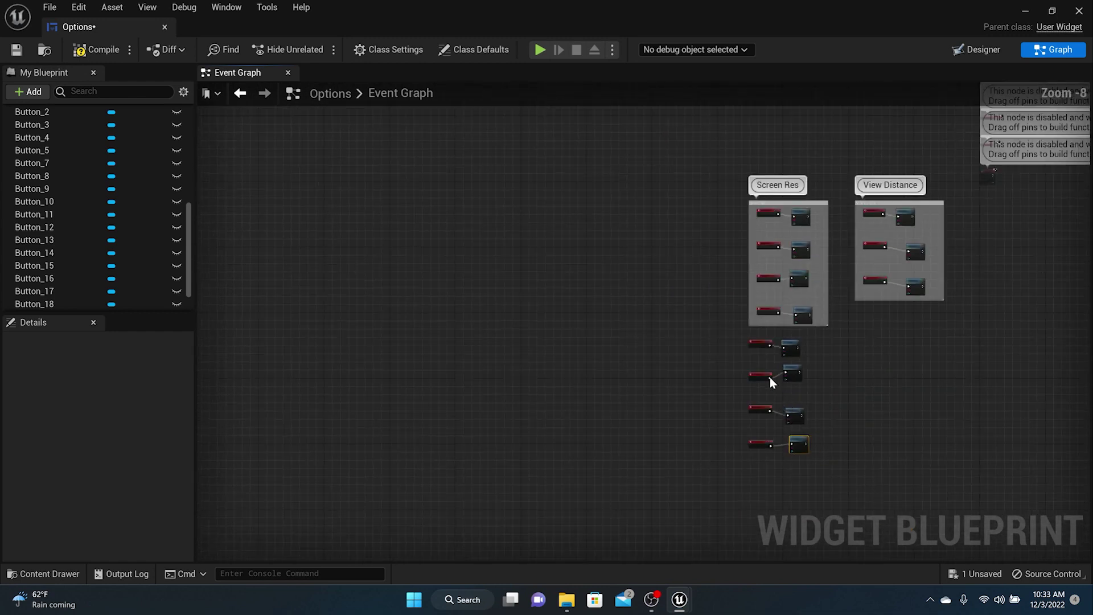
{"action": "left_click_drag", "start_coordinate": [709, 330], "coordinate": [883, 495]}
{"action": "type", "text": "c"}
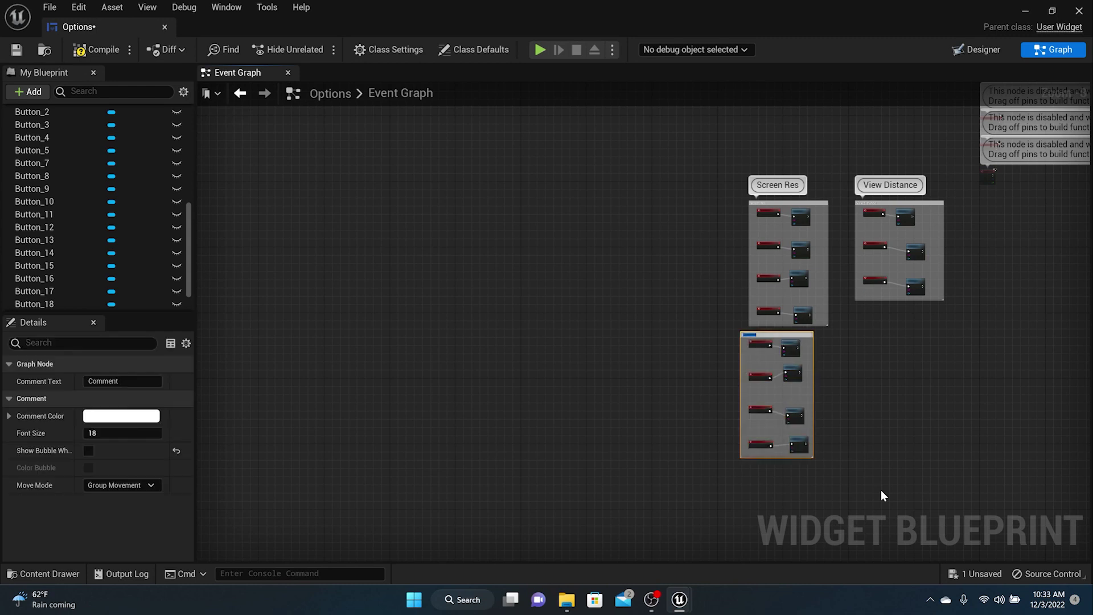
{"action": "type", "text": "AA"}
{"action": "left_click", "coordinate": [88, 451]}
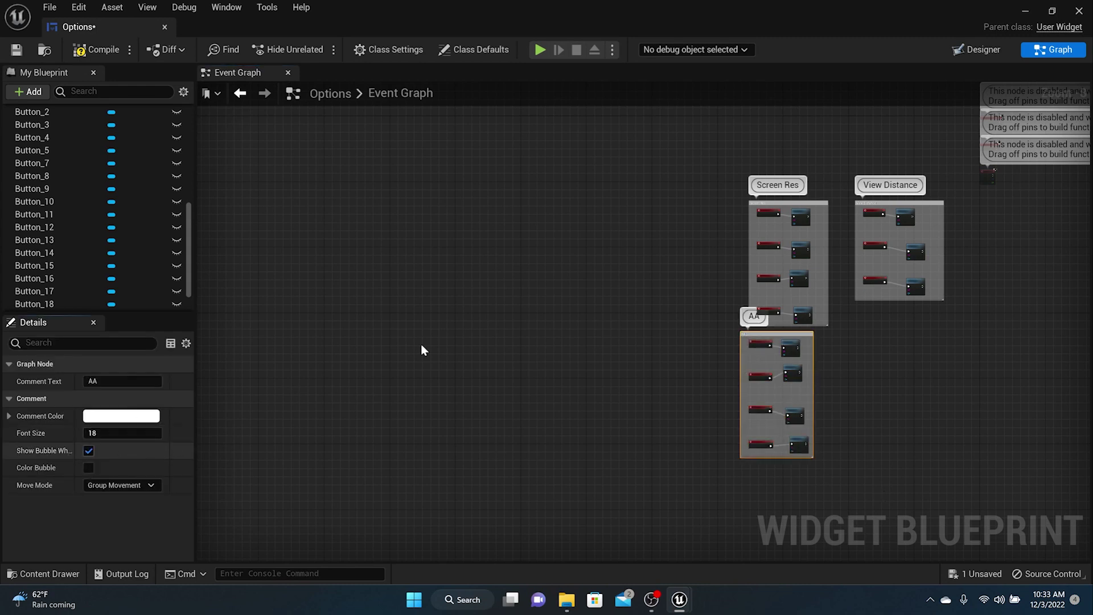
- Move the AA comment group beside the Screen Res group, with their tops roughly aligned, and compile and save the widget
{"action": "left_click_drag", "start_coordinate": [751, 335], "coordinate": [648, 200]}
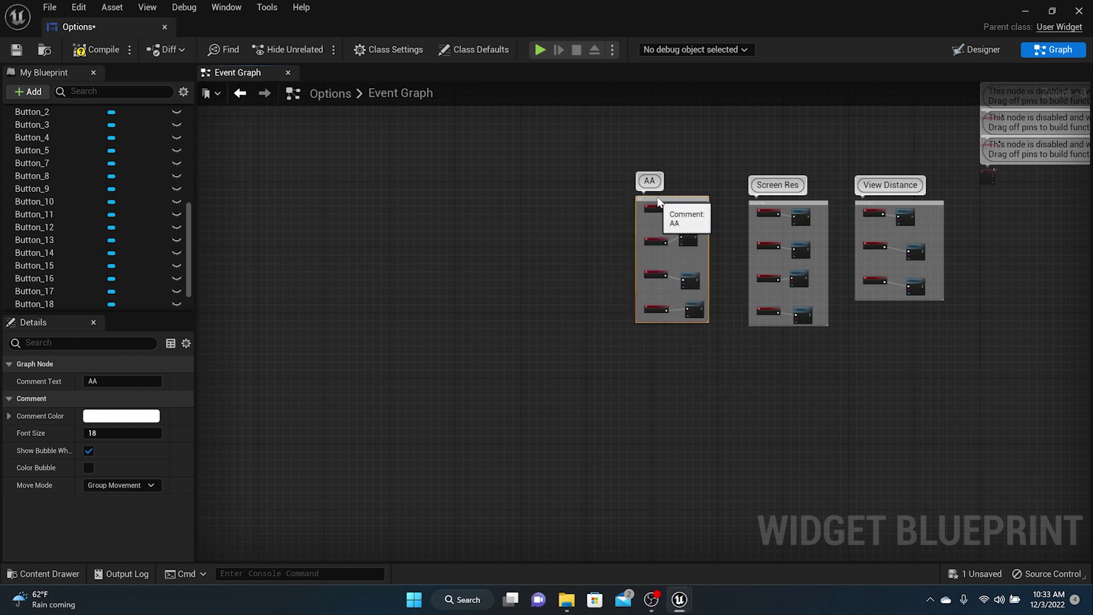
{"action": "left_click", "coordinate": [105, 51]}
{"action": "left_click", "coordinate": [17, 50]}
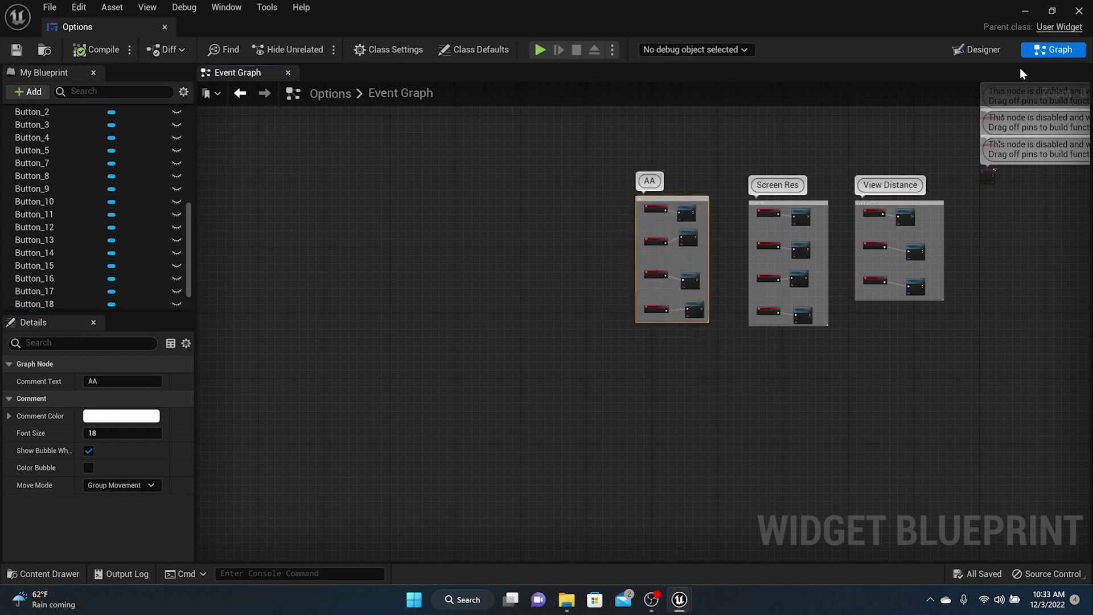
- Turn off Is Enabled for the Shadow Quality "Low" button's text label and add an On Clicked event for that button
{"action": "left_click", "coordinate": [981, 50]}
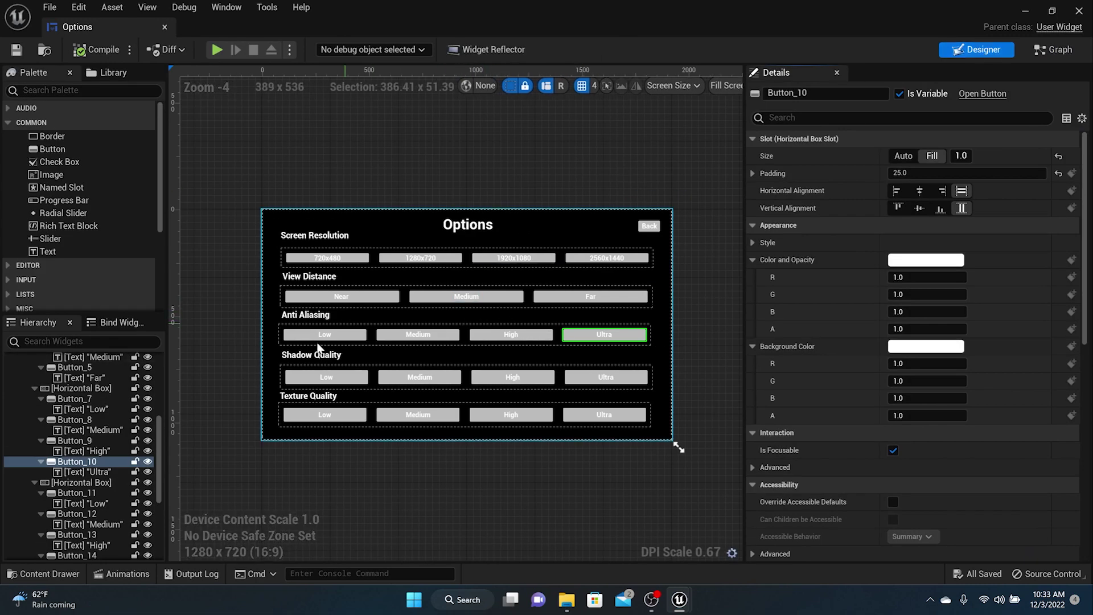
{"action": "left_click", "coordinate": [321, 378]}
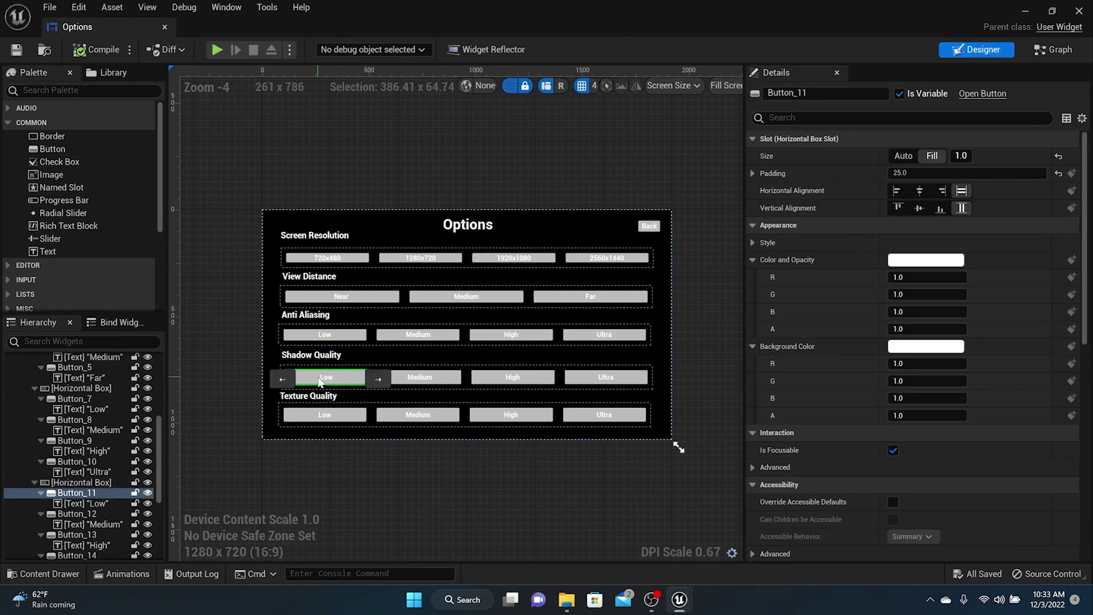
{"action": "left_click", "coordinate": [321, 380]}
{"action": "scroll", "coordinate": [1013, 399], "scroll_direction": "down", "scroll_amount": 5}
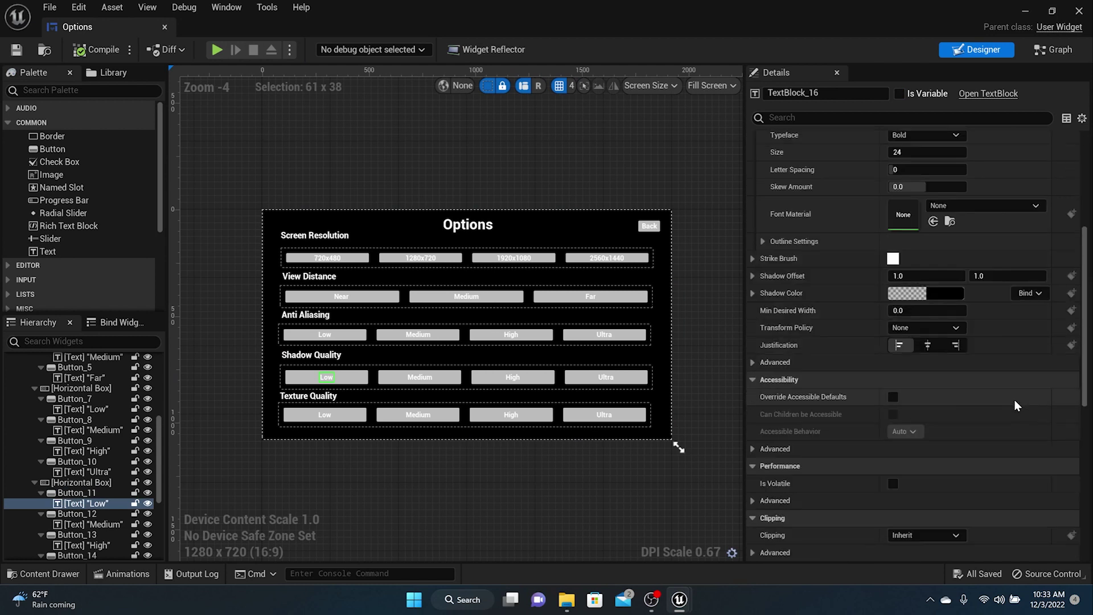
{"action": "scroll", "coordinate": [1014, 399], "scroll_direction": "down", "scroll_amount": 3}
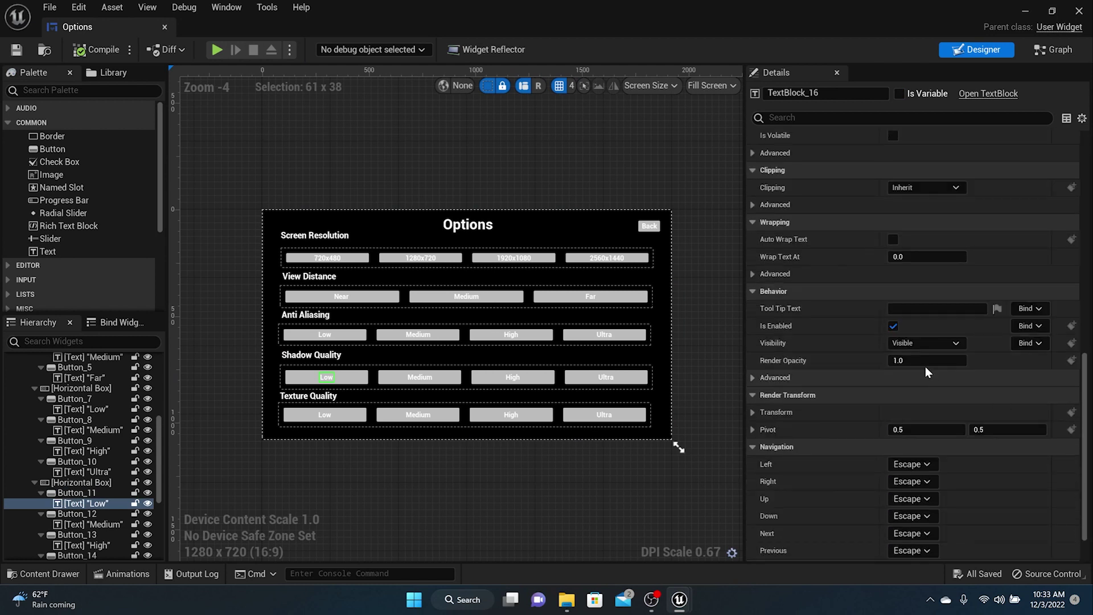
{"action": "left_click", "coordinate": [894, 330]}
{"action": "left_click", "coordinate": [352, 380]}
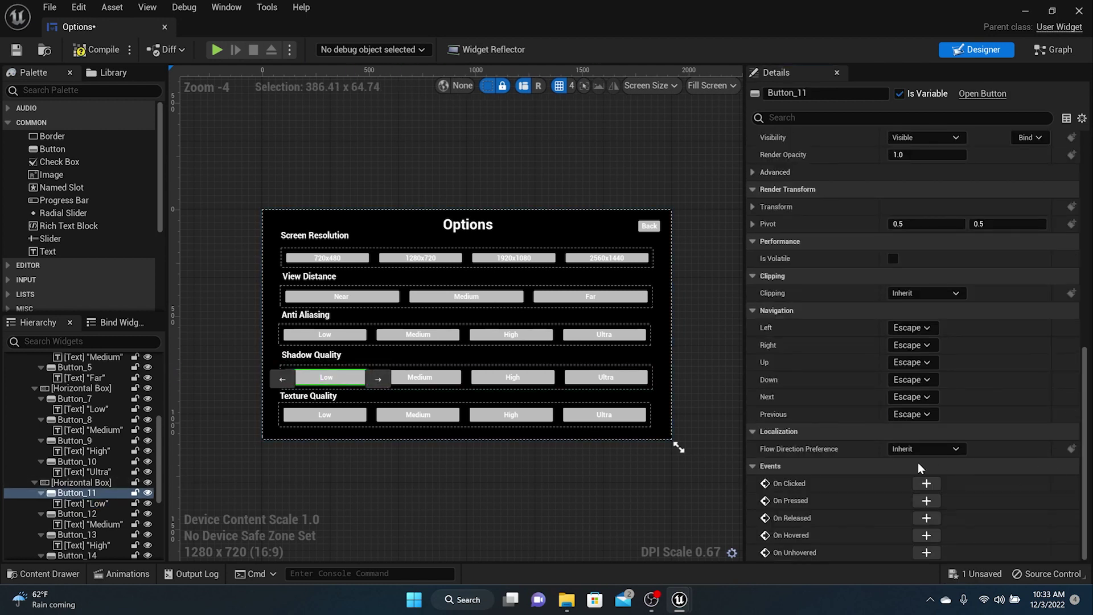
{"action": "left_click", "coordinate": [926, 484]}
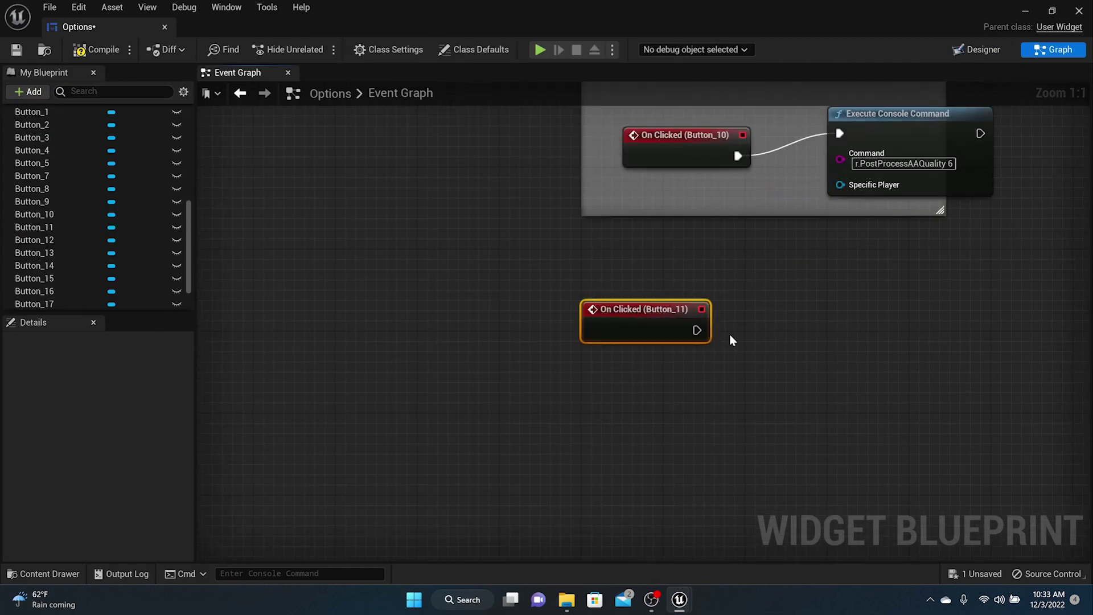
- Connect the Shadow Quality "Low" button's event to a pasted console command node and set its command to sg.ShadowQuality 0
{"action": "key", "text": "ctrl+v"}
{"action": "left_click_drag", "start_coordinate": [697, 330], "coordinate": [614, 332]}
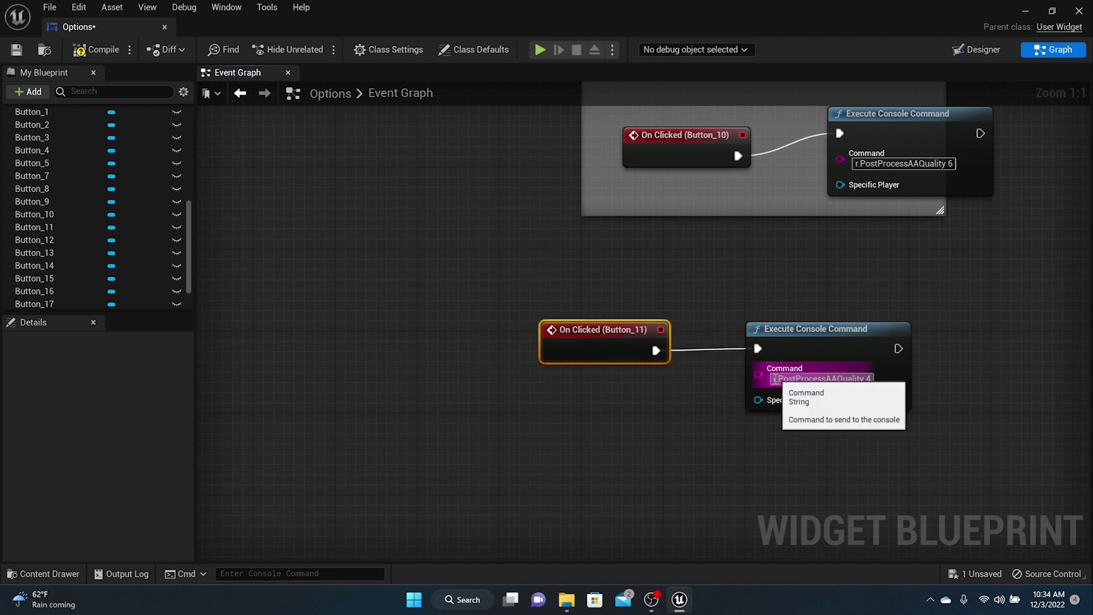
{"action": "left_click_drag", "start_coordinate": [773, 379], "coordinate": [1044, 399]}
{"action": "key", "text": "BackSpace"}
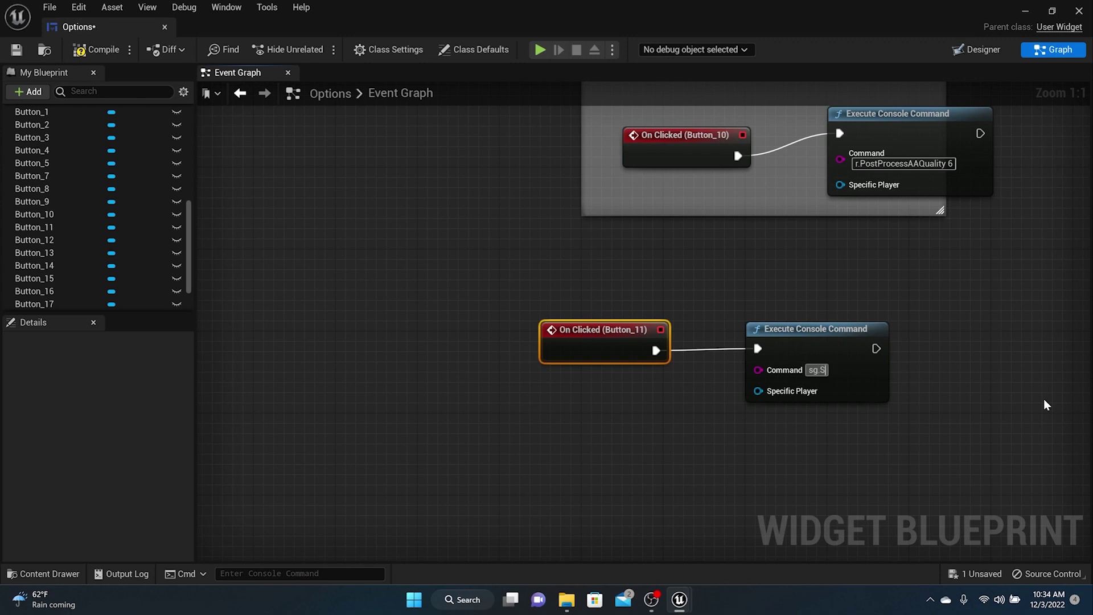
{"action": "type", "text": "dowQ"}
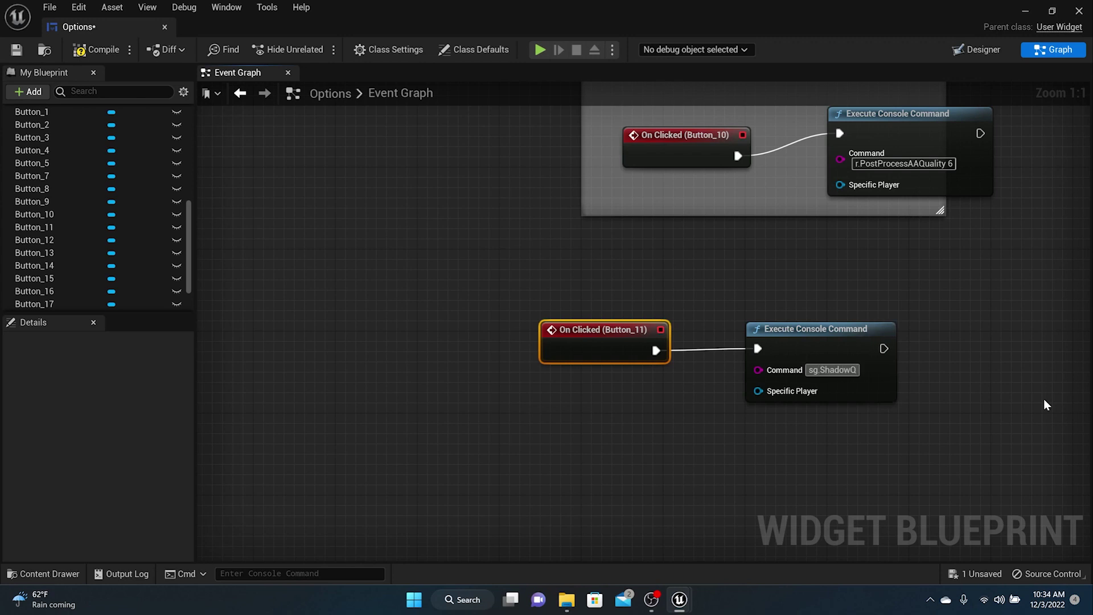
{"action": "type", "text": "uality 0"}
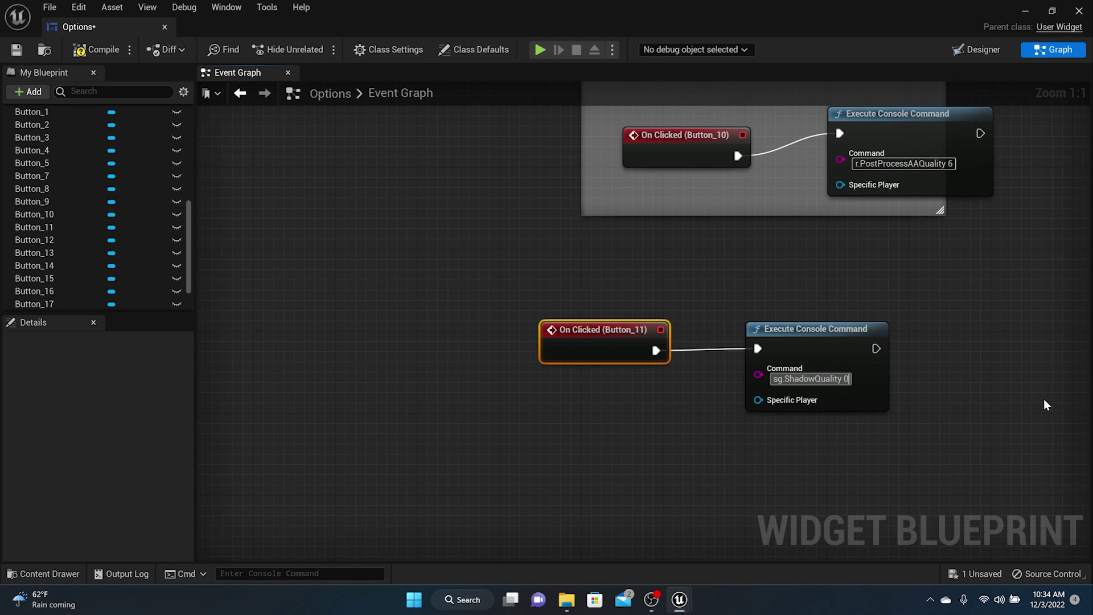
{"action": "key", "text": "Return"}
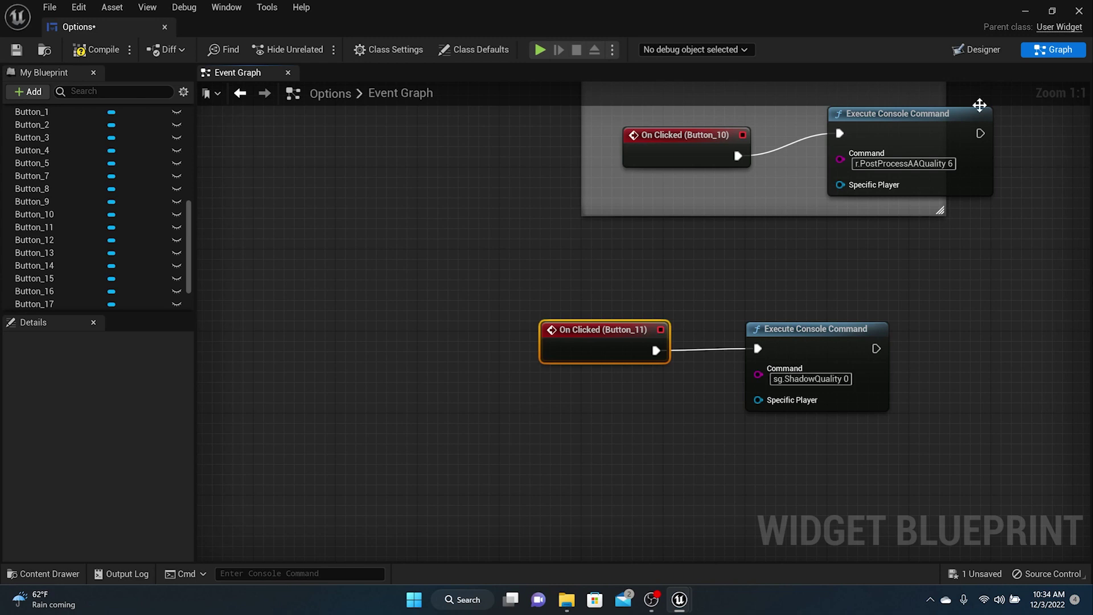
- Turn off Is Enabled for the Shadow Quality "Medium" button's text label and add an On Clicked event for that button
{"action": "left_click", "coordinate": [976, 50]}
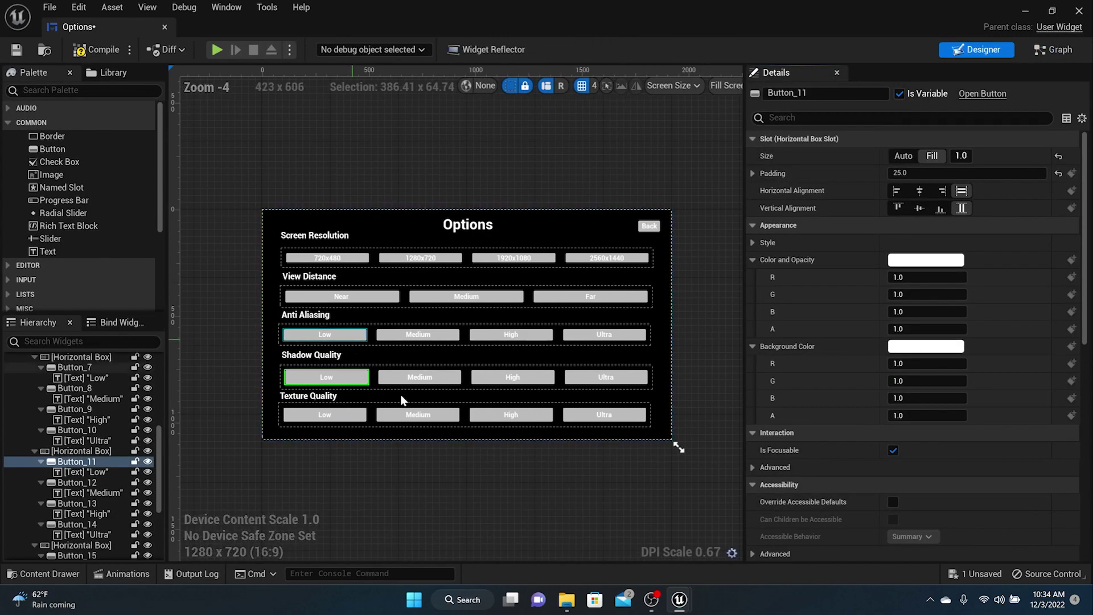
{"action": "left_click", "coordinate": [419, 377]}
{"action": "scroll", "coordinate": [951, 429], "scroll_direction": "down", "scroll_amount": 10}
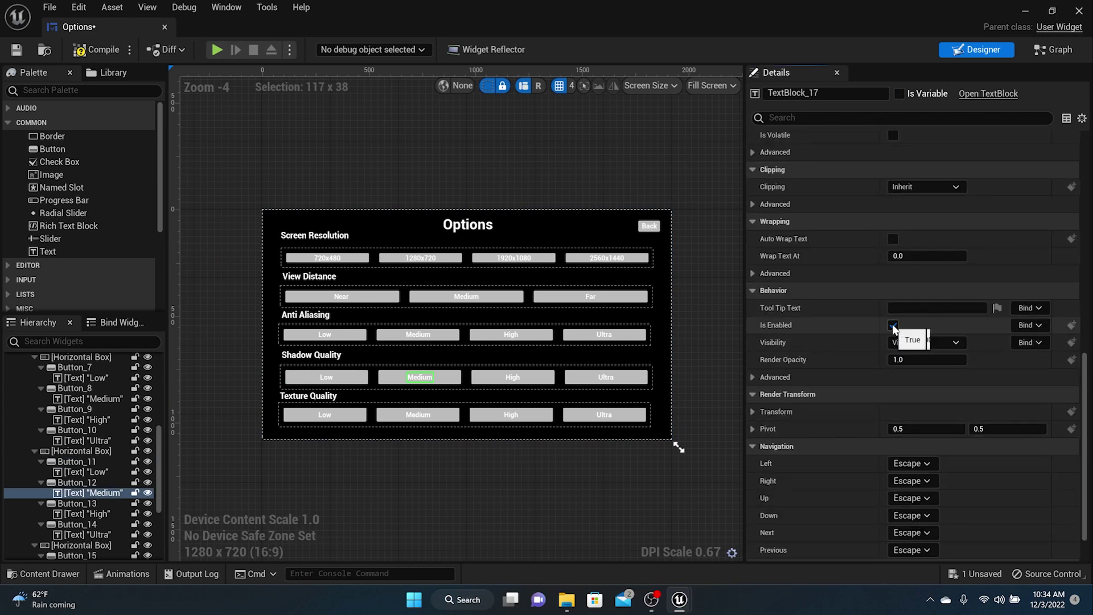
{"action": "left_click", "coordinate": [459, 378]}
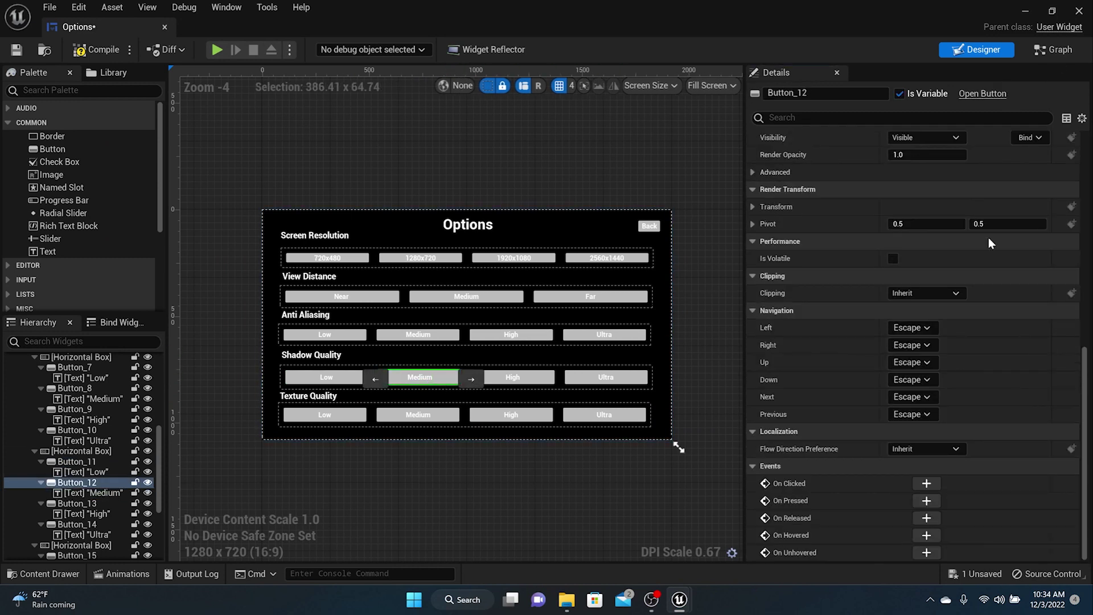
{"action": "left_click", "coordinate": [926, 483]}
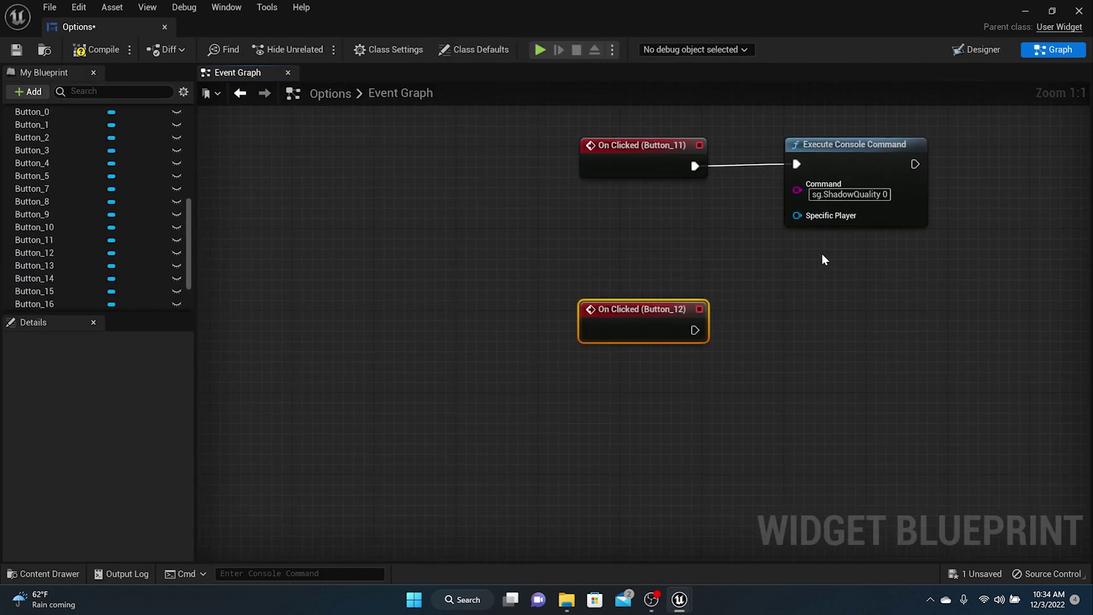
- Connect the Shadow Quality "Medium" button's event to a copy of the sg.ShadowQuality command node and set its command to sg.ShadowQuality 1
{"action": "left_click", "coordinate": [832, 151]}
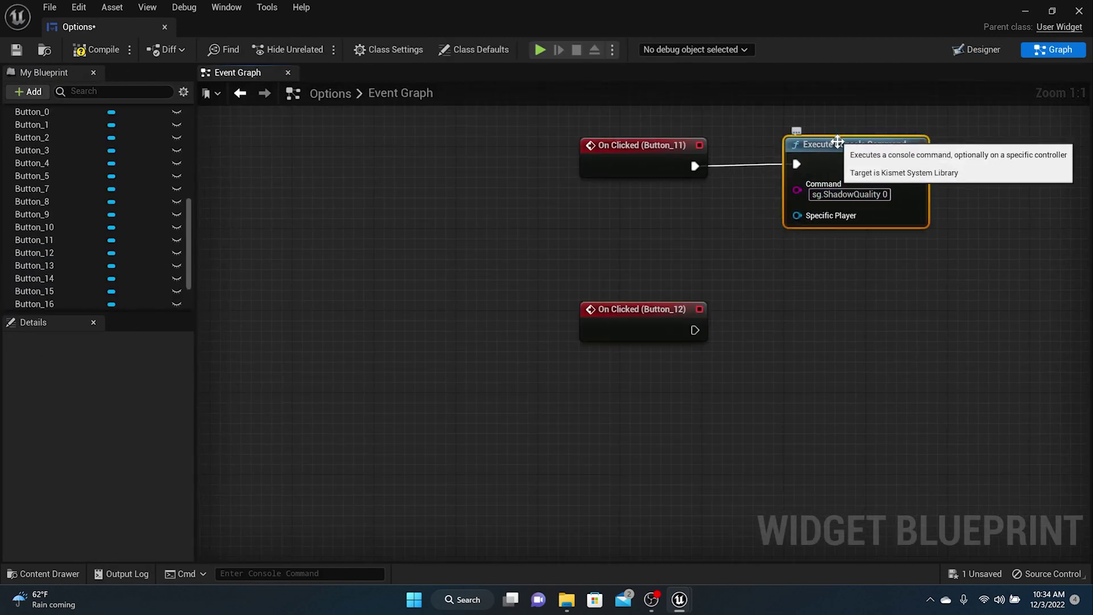
{"action": "key", "text": "ctrl+c"}
{"action": "key", "text": "ctrl+v"}
{"action": "left_click_drag", "start_coordinate": [816, 326], "coordinate": [700, 331]}
{"action": "left_click_drag", "start_coordinate": [903, 359], "coordinate": [912, 360]}
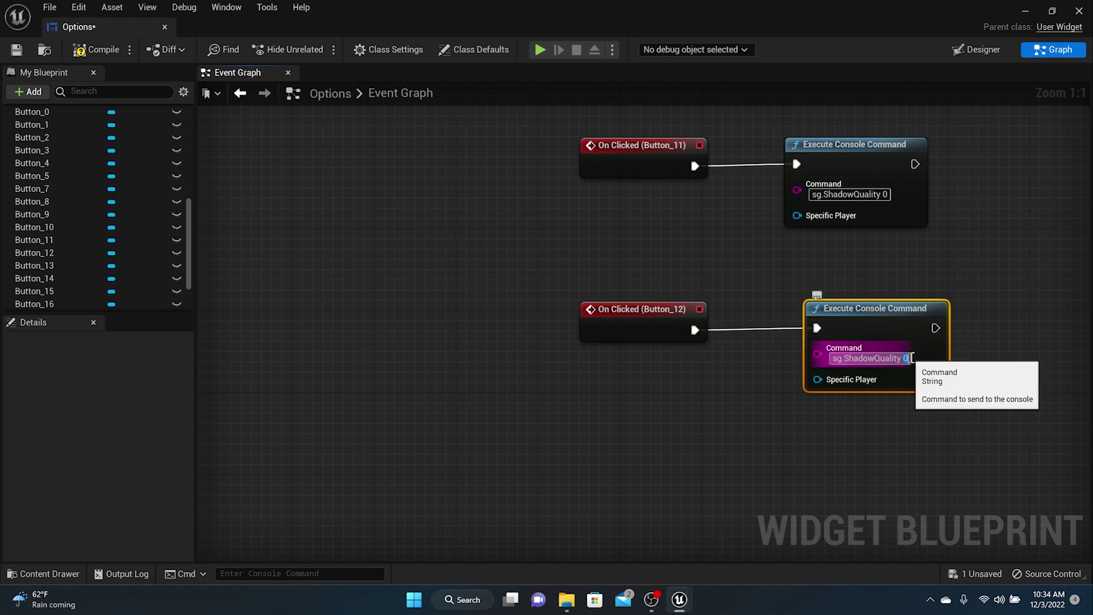
{"action": "type", "text": "1"}
{"action": "left_click", "coordinate": [970, 363]}
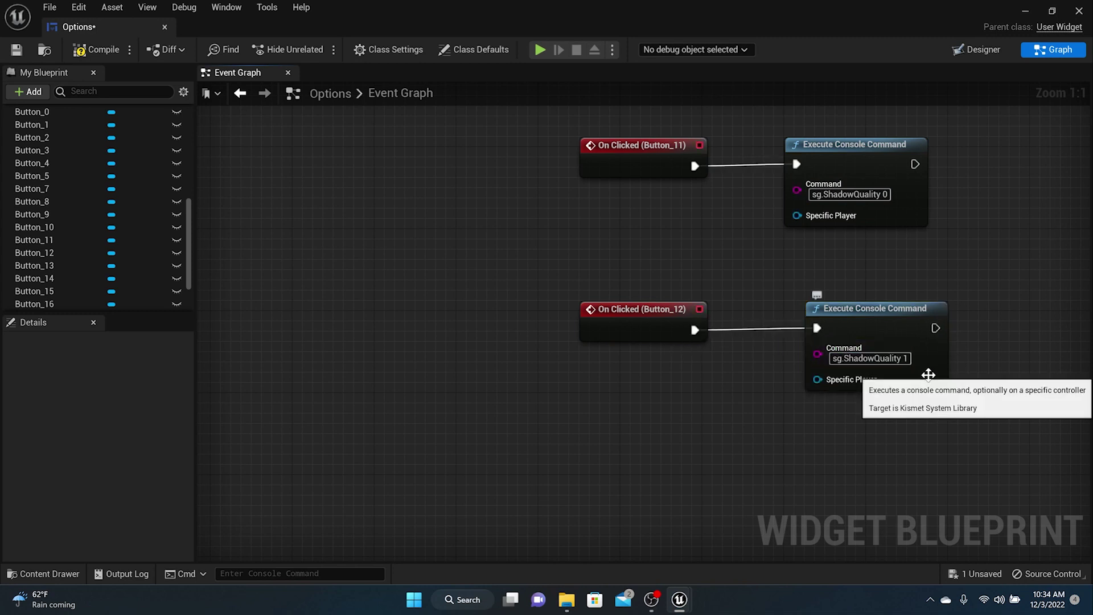
- Turn off Is Enabled for the Shadow Quality "High" button's text label and add an On Clicked event for that button
{"action": "left_click", "coordinate": [974, 50]}
{"action": "left_click", "coordinate": [512, 377]}
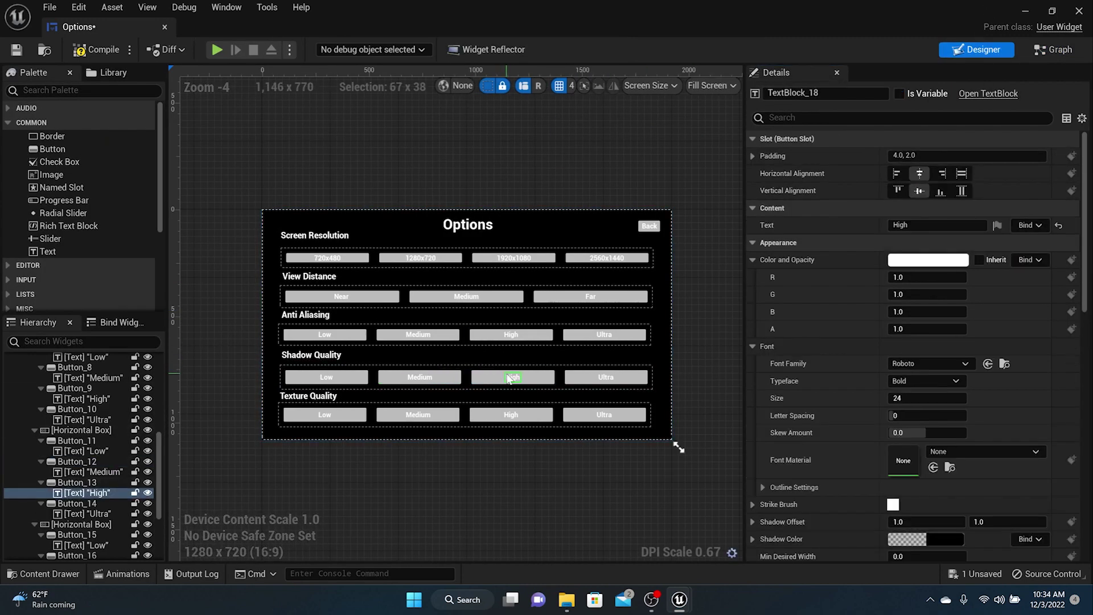
{"action": "scroll", "coordinate": [934, 427], "scroll_direction": "down", "scroll_amount": 20}
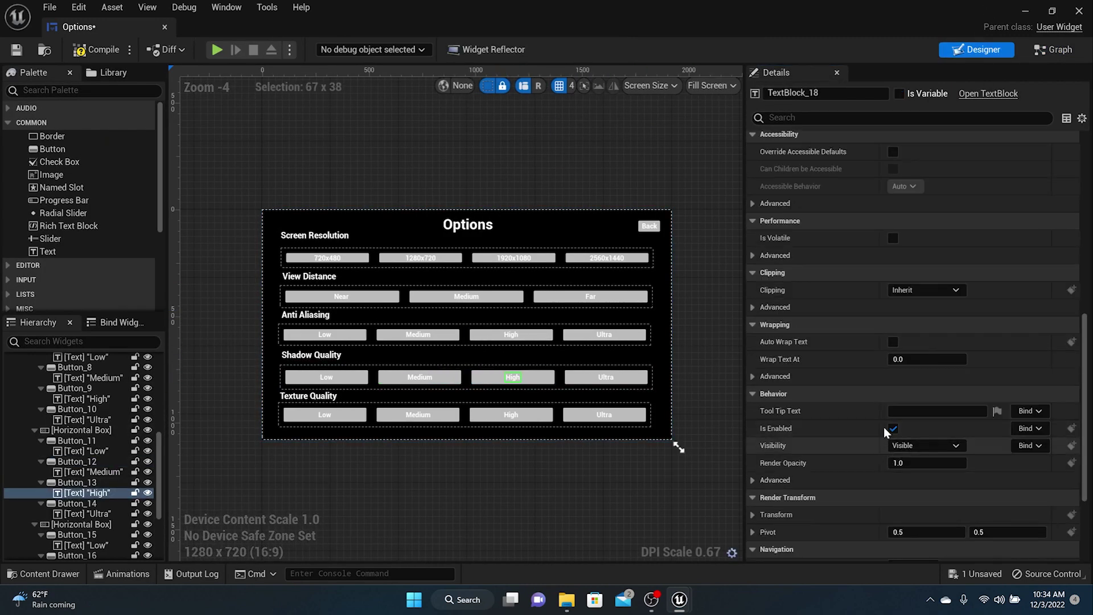
{"action": "left_click", "coordinate": [540, 379]}
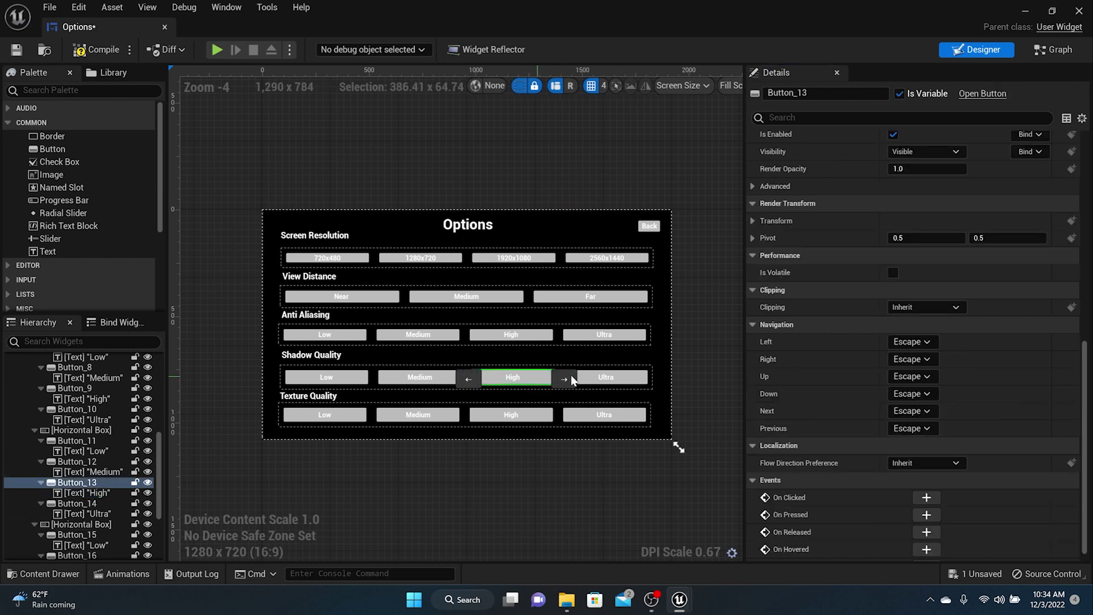
{"action": "left_click", "coordinate": [927, 498]}
- Connect the Shadow Quality "High" button's event to a pasted console command node and set its command to sg.ShadowQuality 2
{"action": "left_click", "coordinate": [880, 149]}
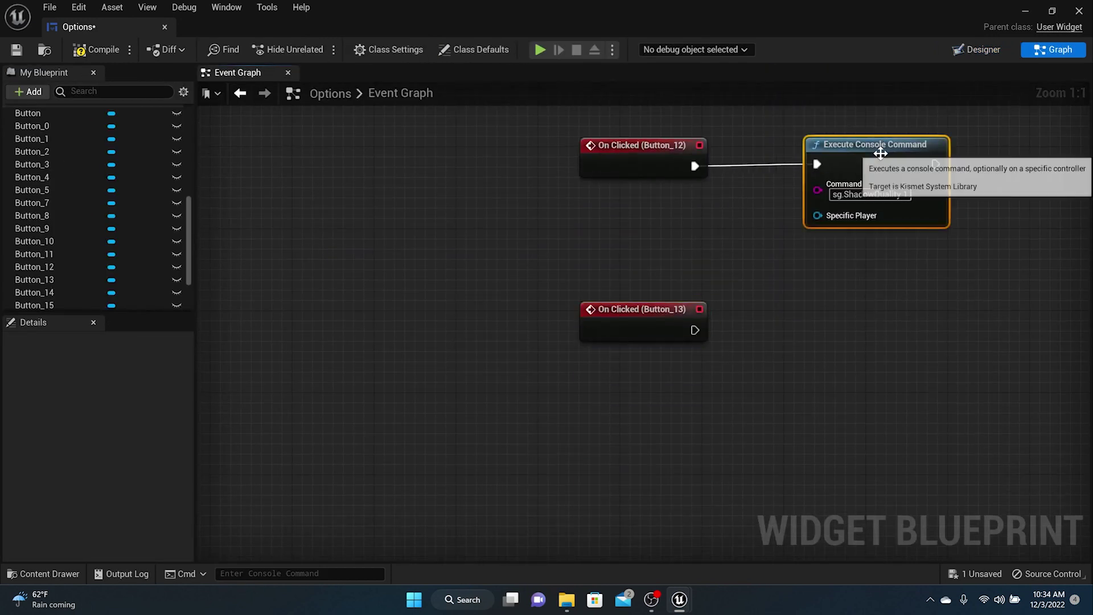
{"action": "key", "text": "ctrl+v"}
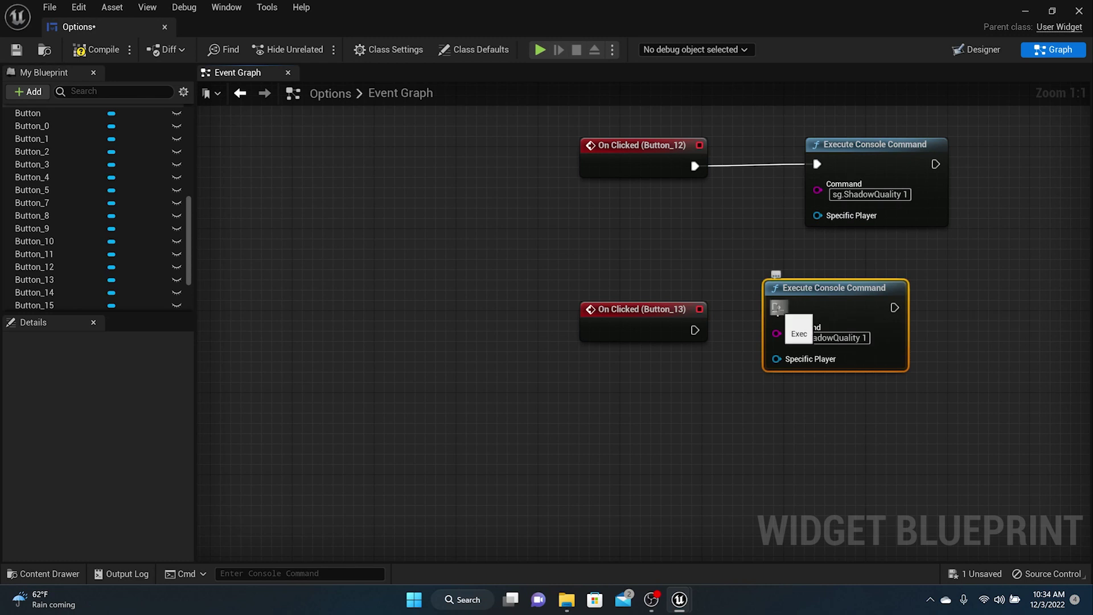
{"action": "left_click_drag", "start_coordinate": [777, 309], "coordinate": [700, 334]}
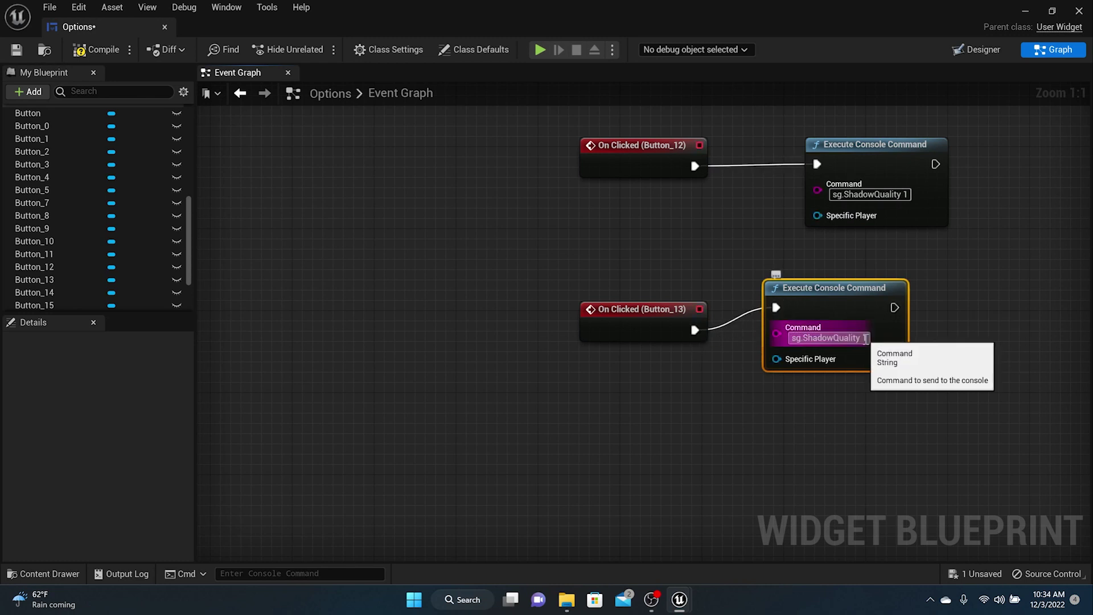
{"action": "left_click_drag", "start_coordinate": [864, 339], "coordinate": [879, 338]}
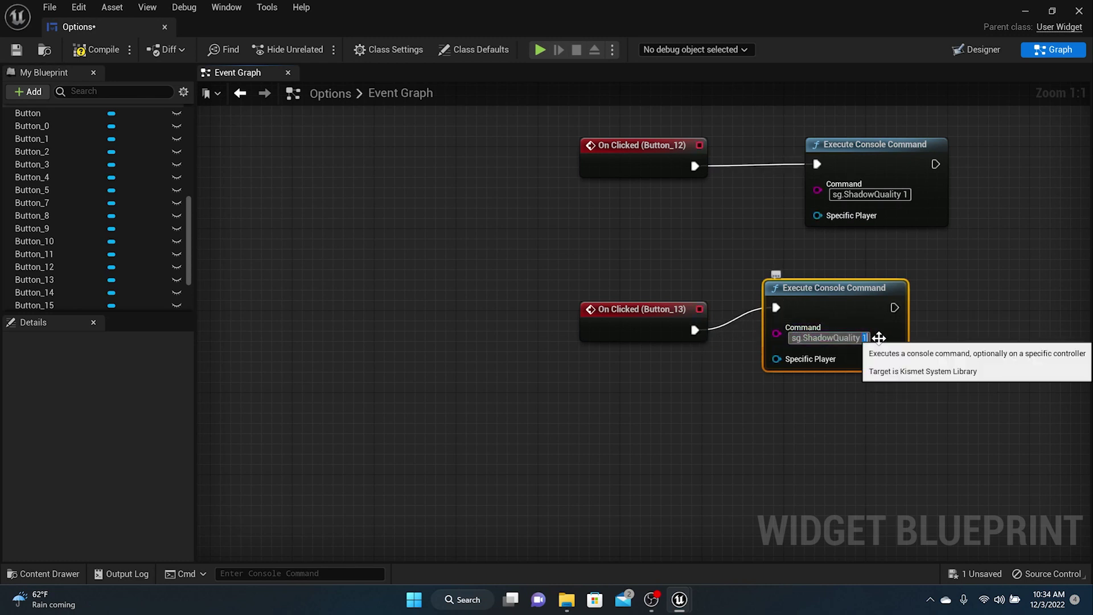
{"action": "type", "text": "2"}
- Turn off Is Enabled for the Shadow Quality "Ultra" button's text label and add an On Clicked event for that button
{"action": "left_click", "coordinate": [976, 49]}
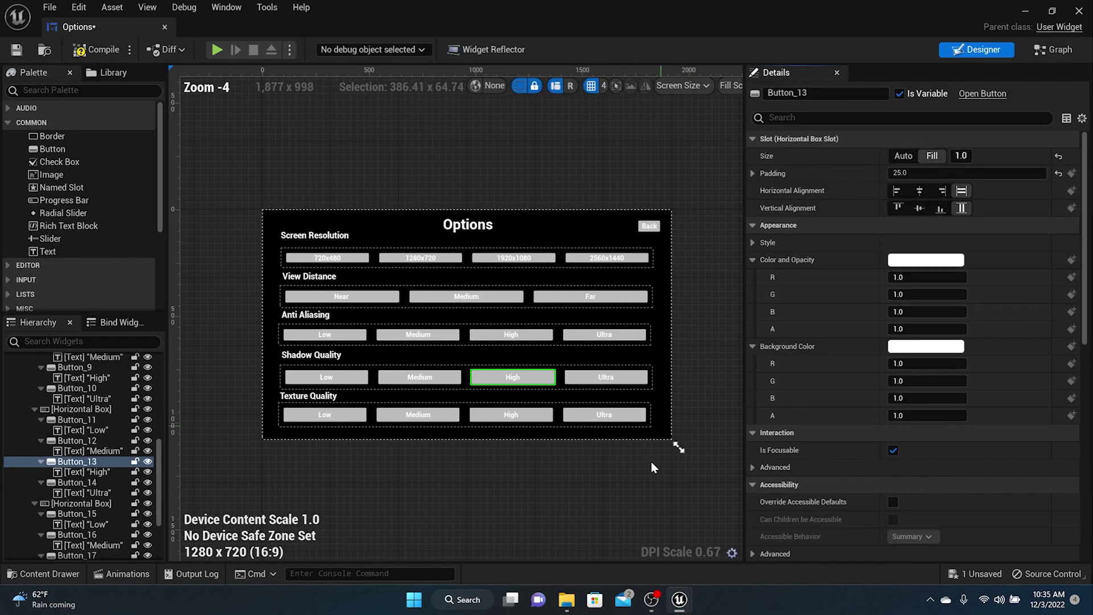
{"action": "scroll", "coordinate": [954, 443], "scroll_direction": "down", "scroll_amount": 15}
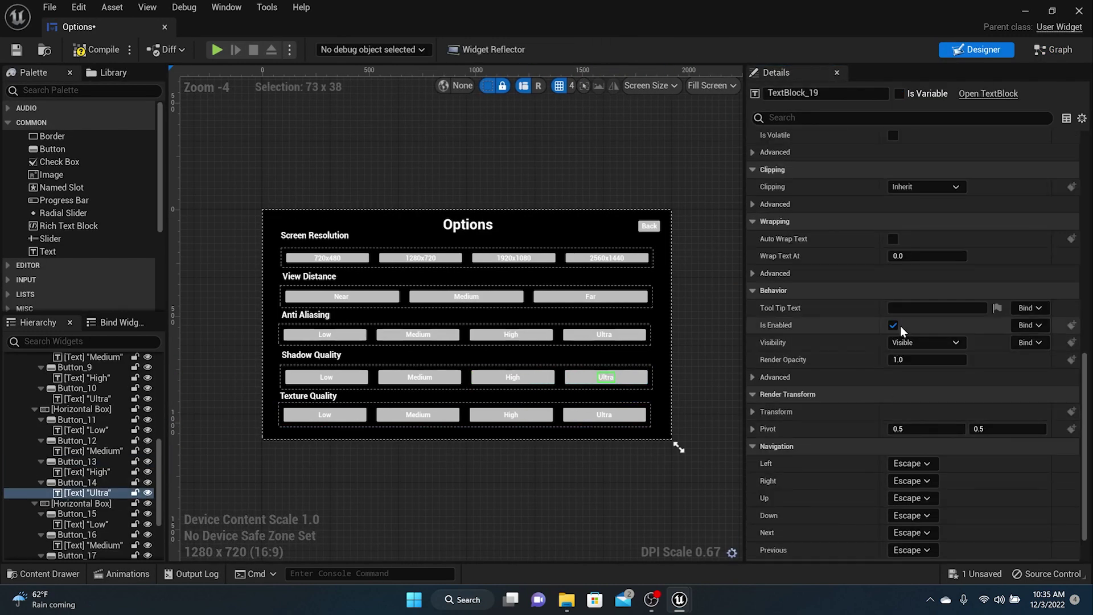
{"action": "left_click", "coordinate": [606, 377]}
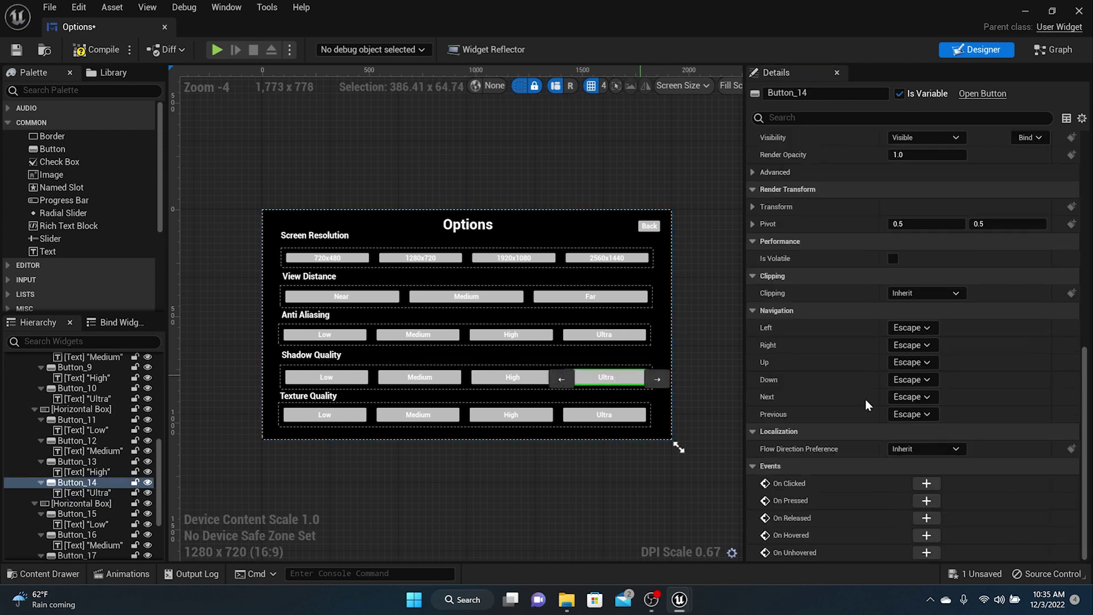
{"action": "left_click", "coordinate": [927, 484]}
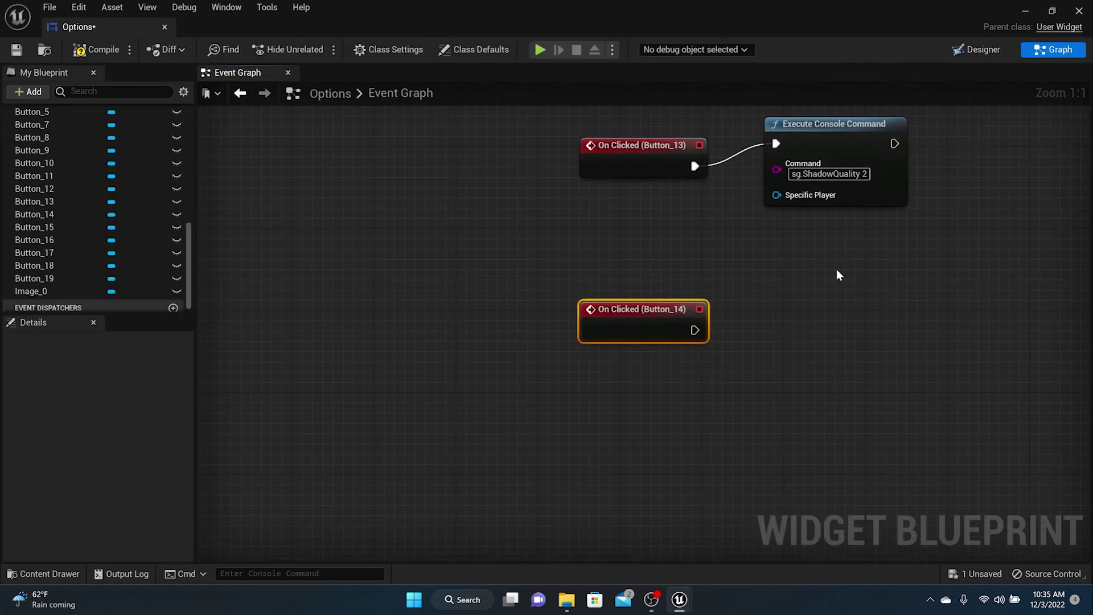
- Connect the Shadow Quality "Ultra" button's event to a pasted console command node and set its command to sg.ShadowQuality 3
{"action": "key", "text": "ctrl+v"}
{"action": "left_click_drag", "start_coordinate": [817, 328], "coordinate": [693, 331]}
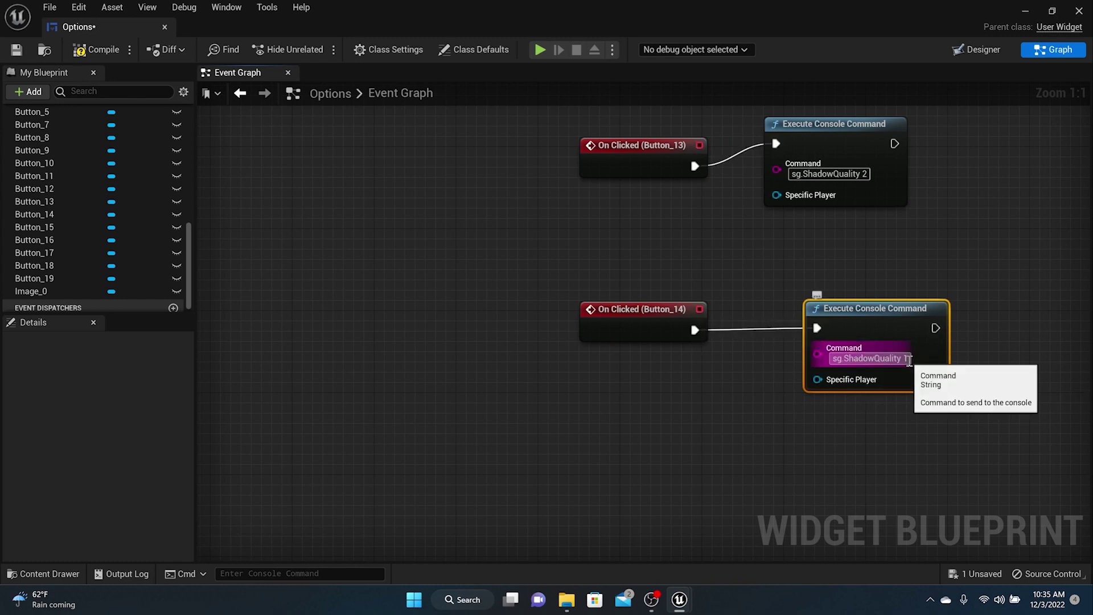
{"action": "double_click", "coordinate": [904, 358]}
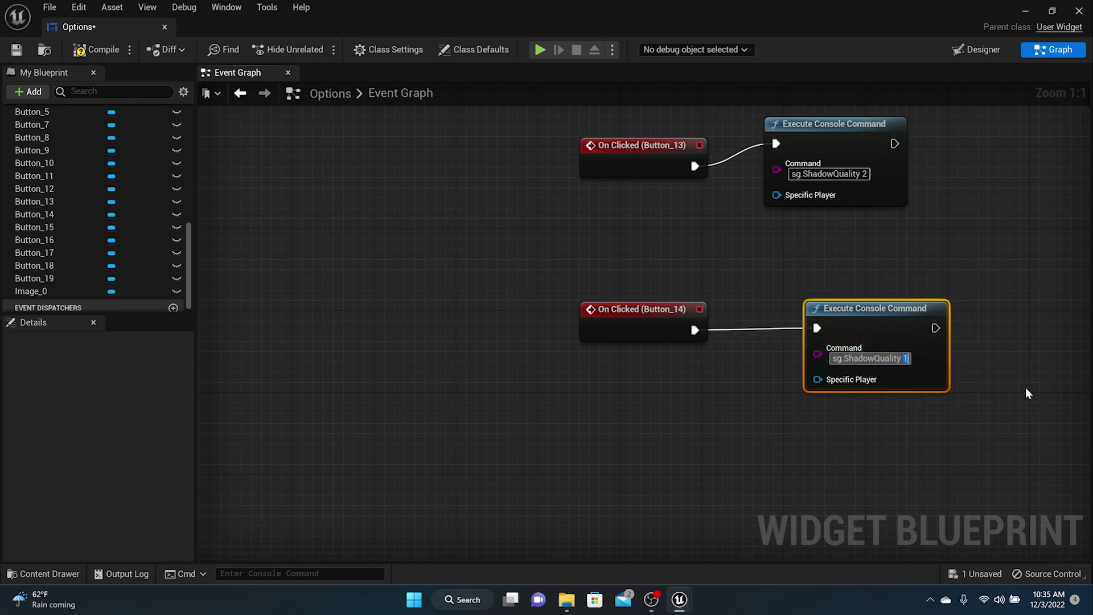
{"action": "type", "text": "3"}
{"action": "left_click", "coordinate": [1016, 340]}
- Enclose the four sg.ShadowQuality event chains in a comment titled Shadow Quality with Show Bubble When Zoomed enabled, and compile and save the widget
{"action": "scroll", "coordinate": [949, 348], "scroll_direction": "down", "scroll_amount": 4}
{"action": "right_click_drag", "start_coordinate": [945, 312], "coordinate": [845, 437]}
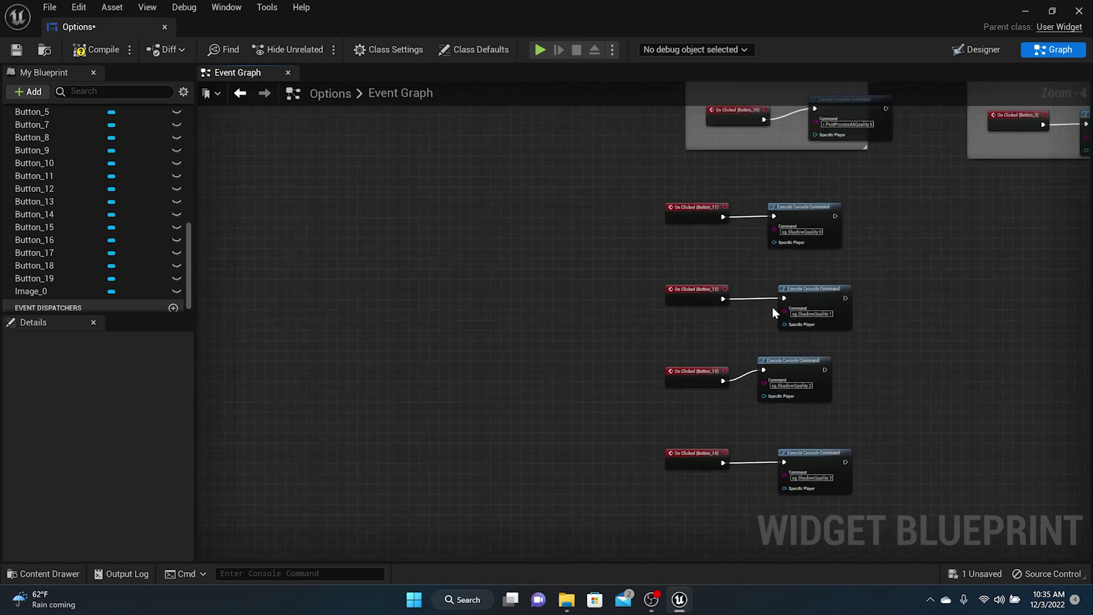
{"action": "left_click_drag", "start_coordinate": [580, 166], "coordinate": [915, 507]}
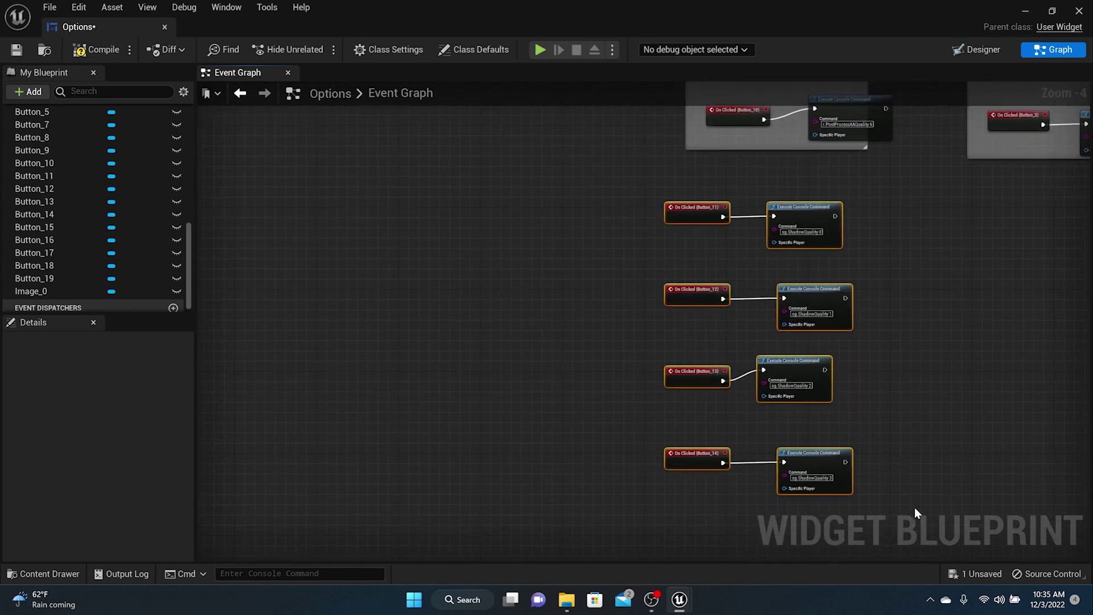
{"action": "key", "text": "c"}
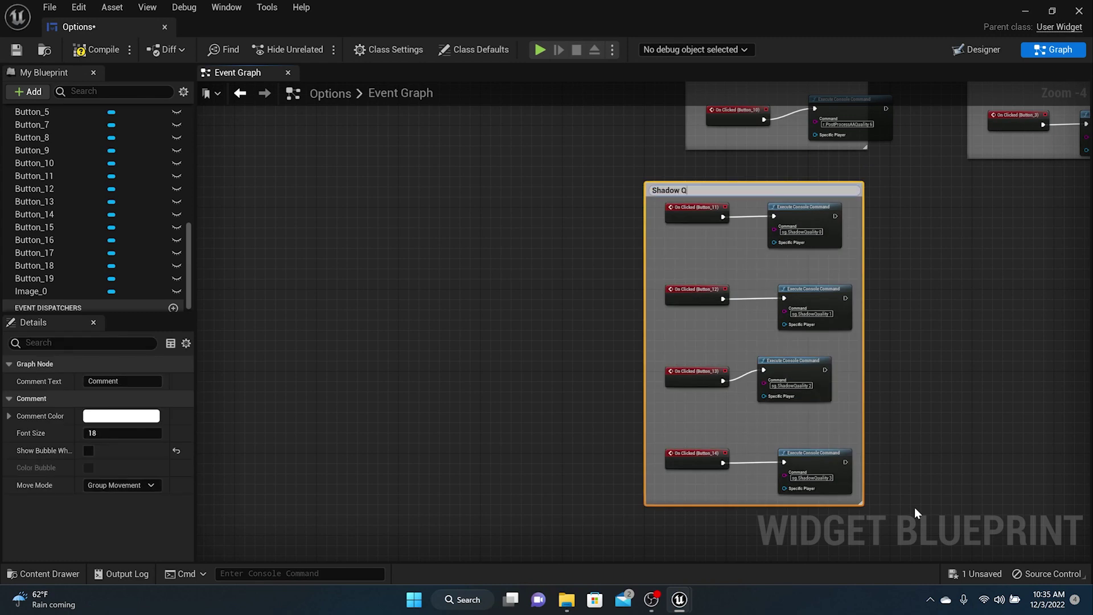
{"action": "key", "text": "Return"}
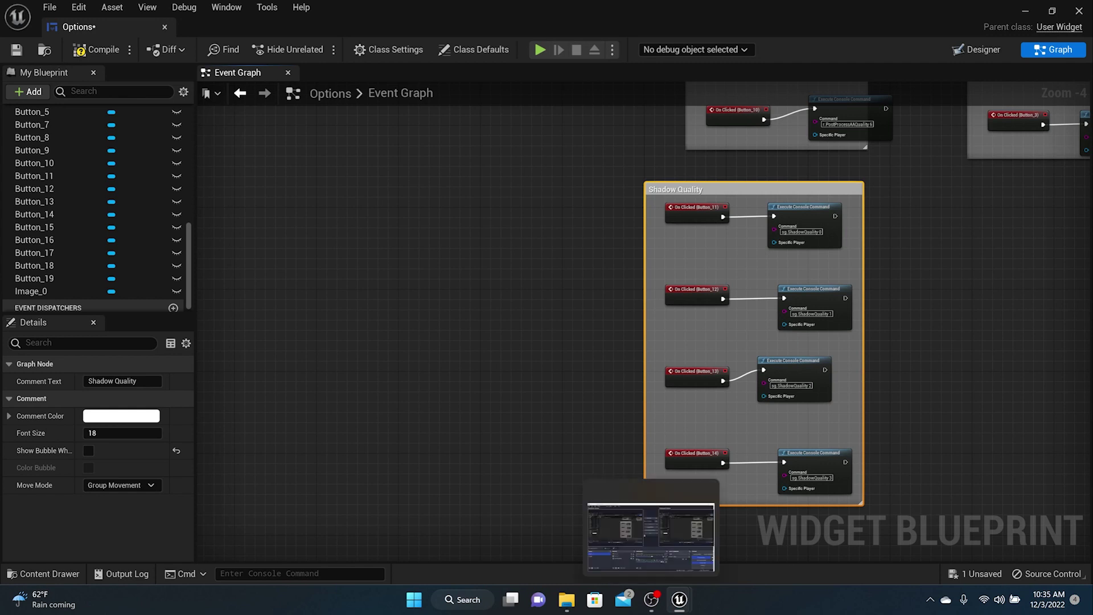
{"action": "left_click", "coordinate": [88, 450]}
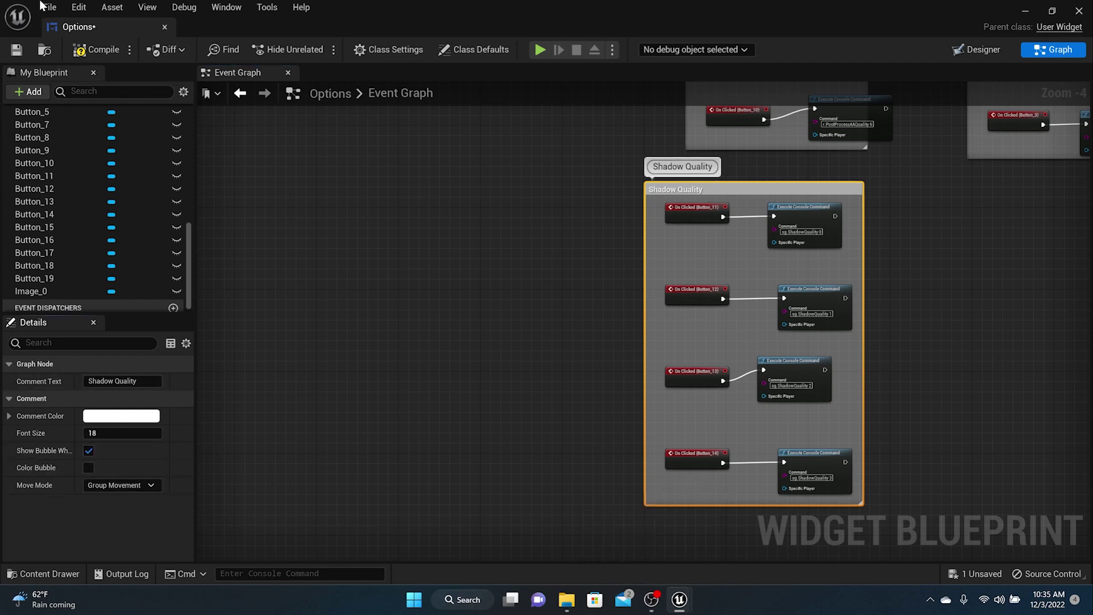
{"action": "left_click", "coordinate": [104, 50]}
{"action": "left_click", "coordinate": [17, 51]}
- Turn off Is Enabled for the Texture Quality "Low" button's text label and add an On Clicked event for that button
{"action": "left_click", "coordinate": [979, 50]}
{"action": "scroll", "coordinate": [454, 351], "scroll_direction": "down", "scroll_amount": 1}
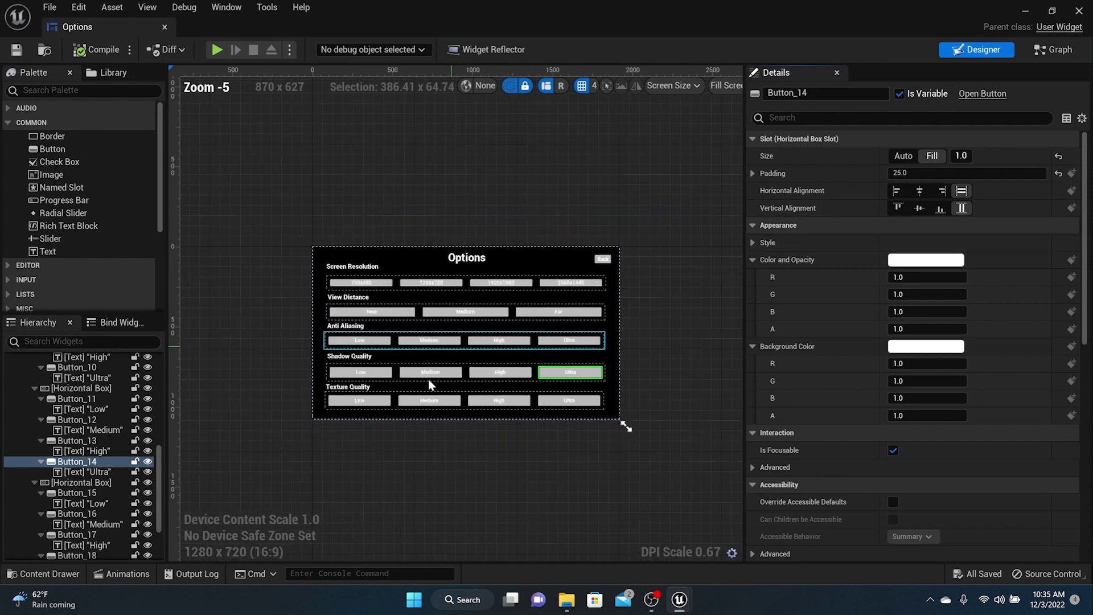
{"action": "scroll", "coordinate": [426, 402], "scroll_direction": "up", "scroll_amount": 4}
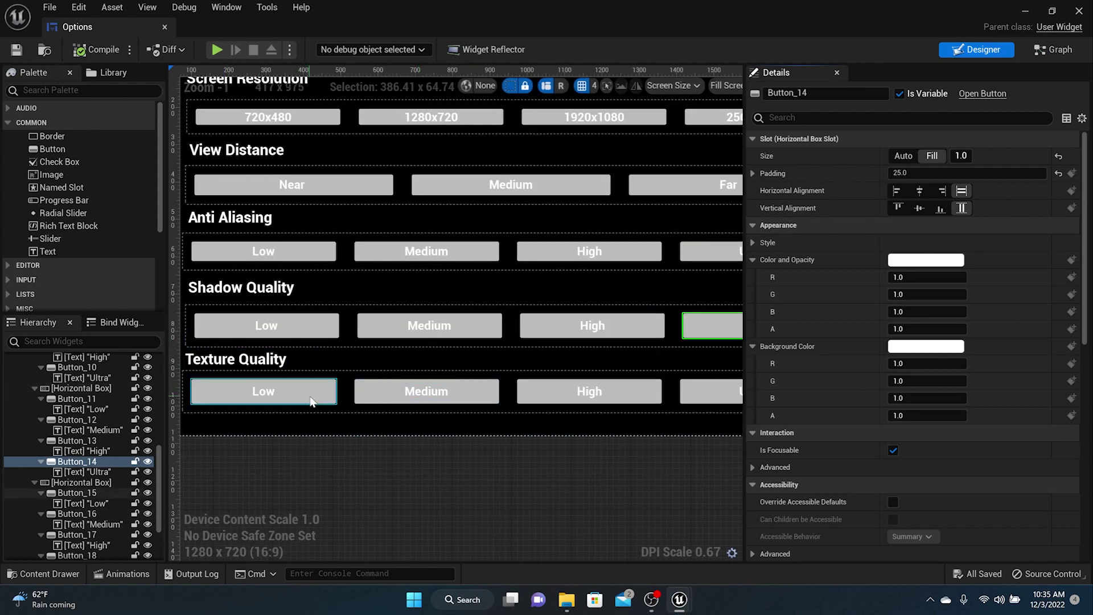
{"action": "left_click", "coordinate": [264, 392]}
{"action": "scroll", "coordinate": [904, 457], "scroll_direction": "down", "scroll_amount": 10}
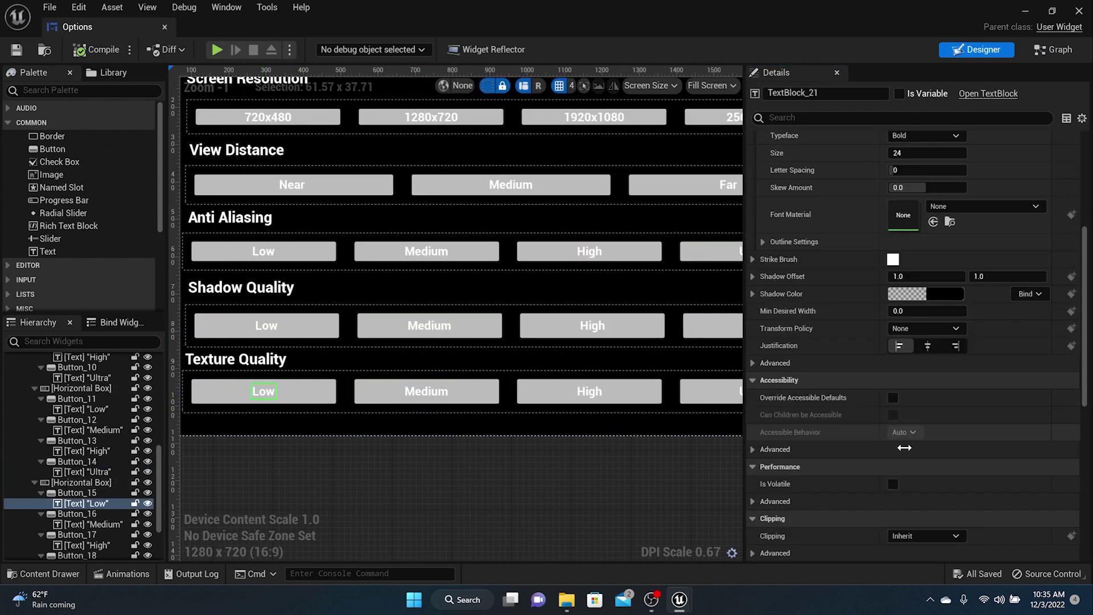
{"action": "scroll", "coordinate": [905, 462], "scroll_direction": "down", "scroll_amount": 3}
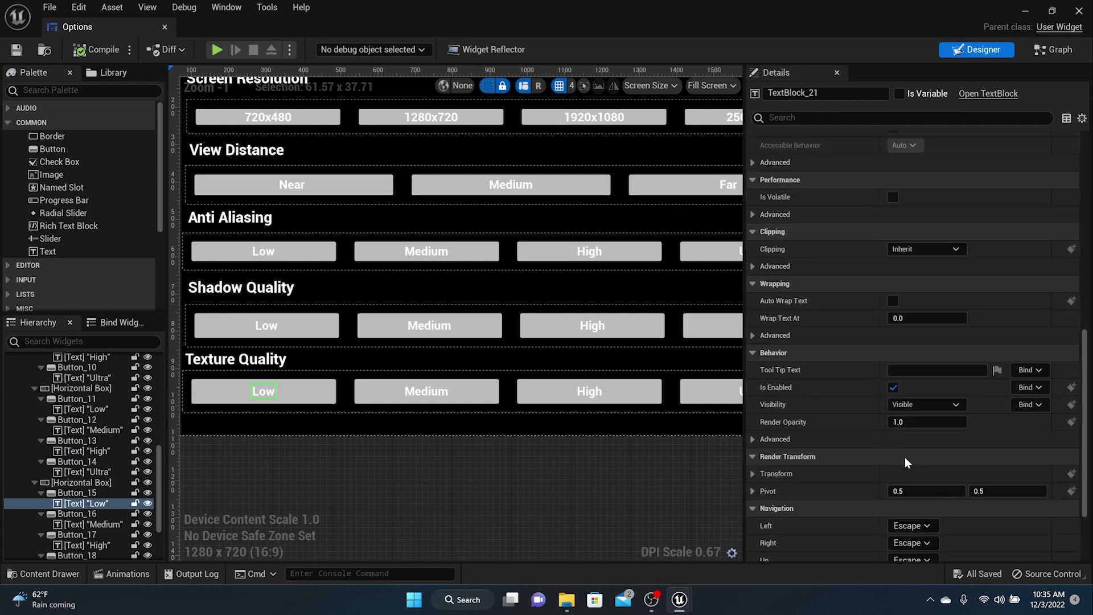
{"action": "left_click", "coordinate": [893, 387]}
{"action": "left_click", "coordinate": [327, 393]}
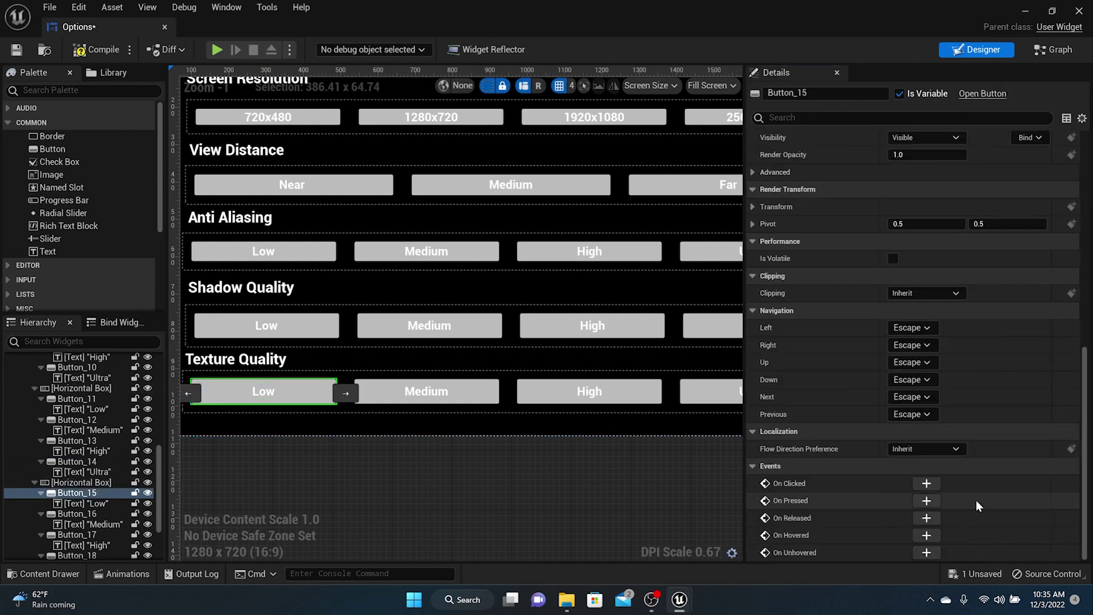
{"action": "left_click", "coordinate": [934, 484]}
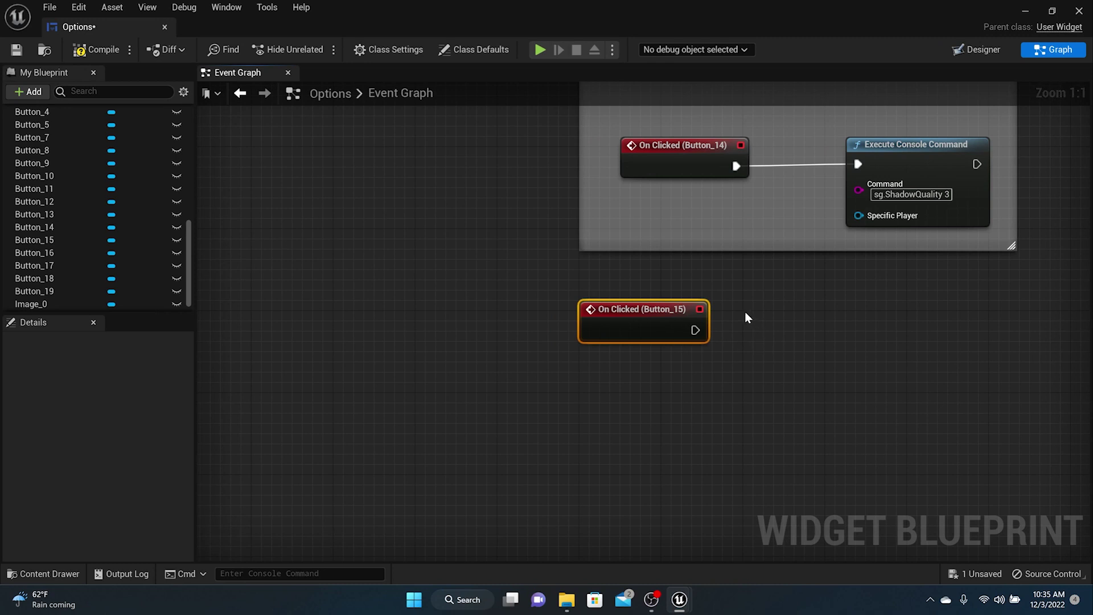
- Connect the Texture Quality "Low" button's event to a pasted console command node and set its command to sg.TextureQuality 0
{"action": "key", "text": "ctrl+v"}
{"action": "left_click_drag", "start_coordinate": [756, 337], "coordinate": [696, 330]}
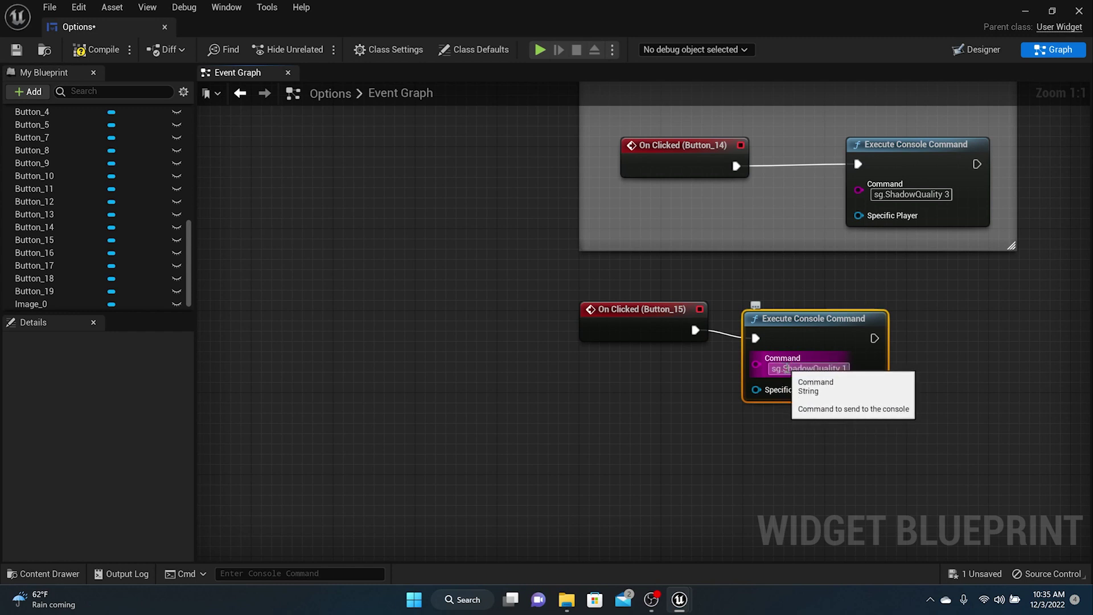
{"action": "left_click_drag", "start_coordinate": [785, 369], "coordinate": [820, 387]}
{"action": "type", "text": "S"}
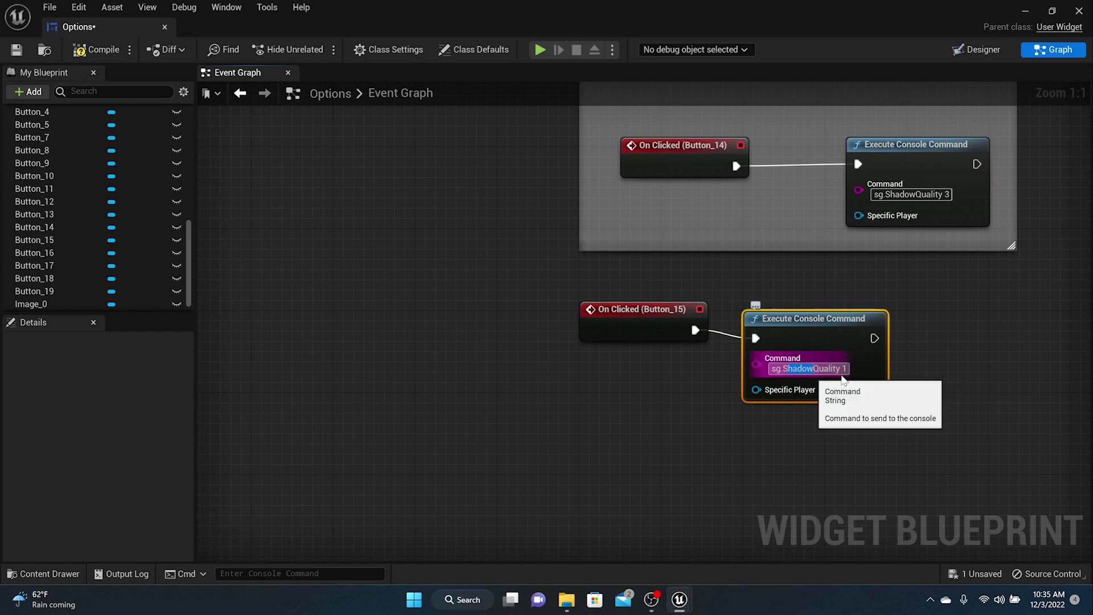
{"action": "key", "text": "BackSpace"}
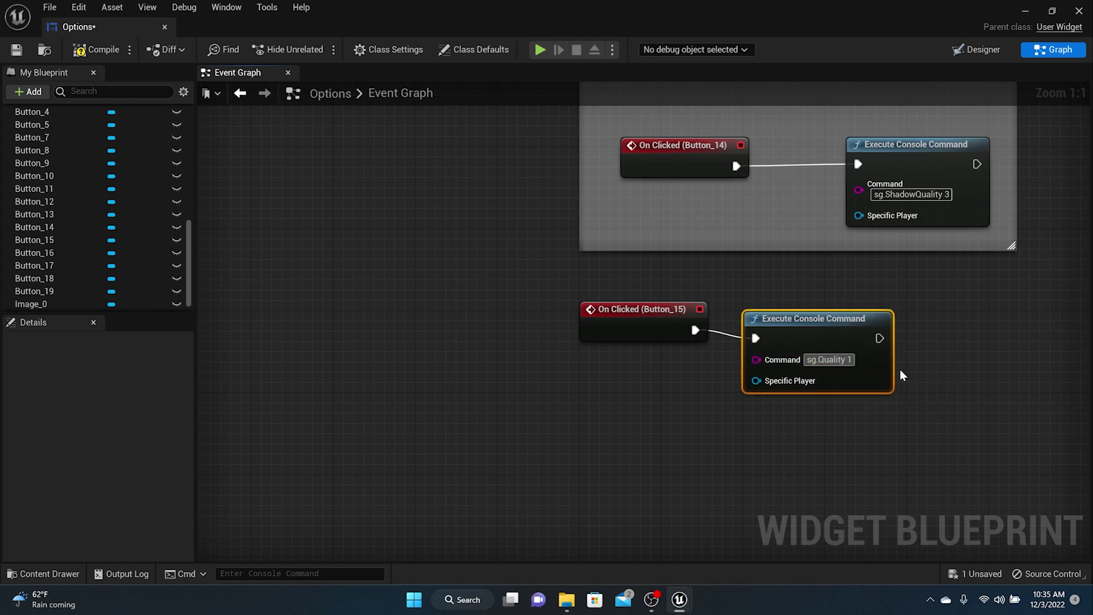
{"action": "type", "text": "Textu"}
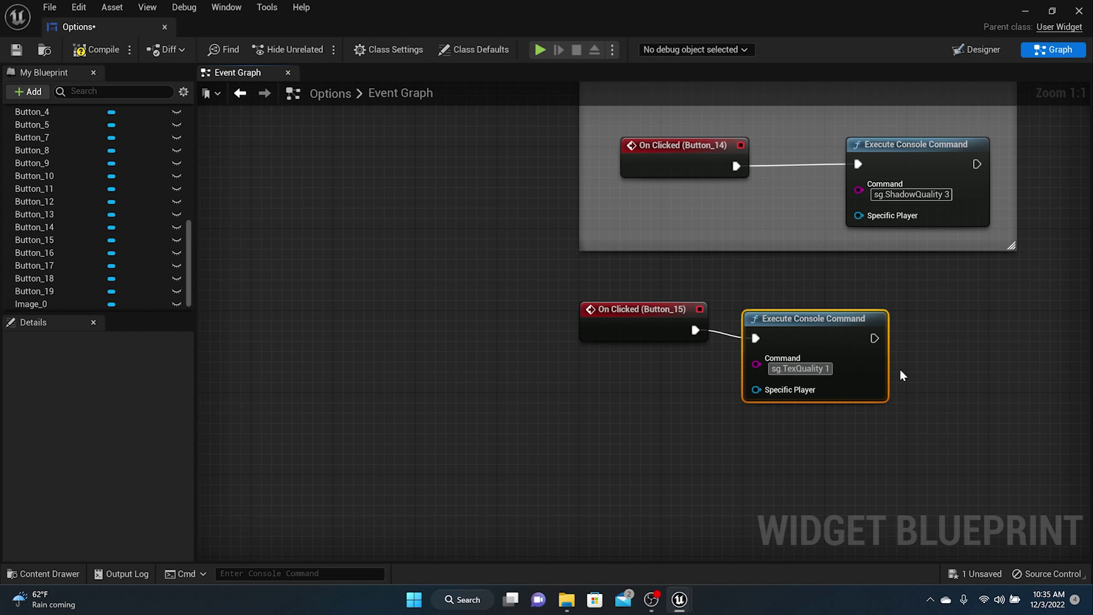
{"action": "type", "text": "re"}
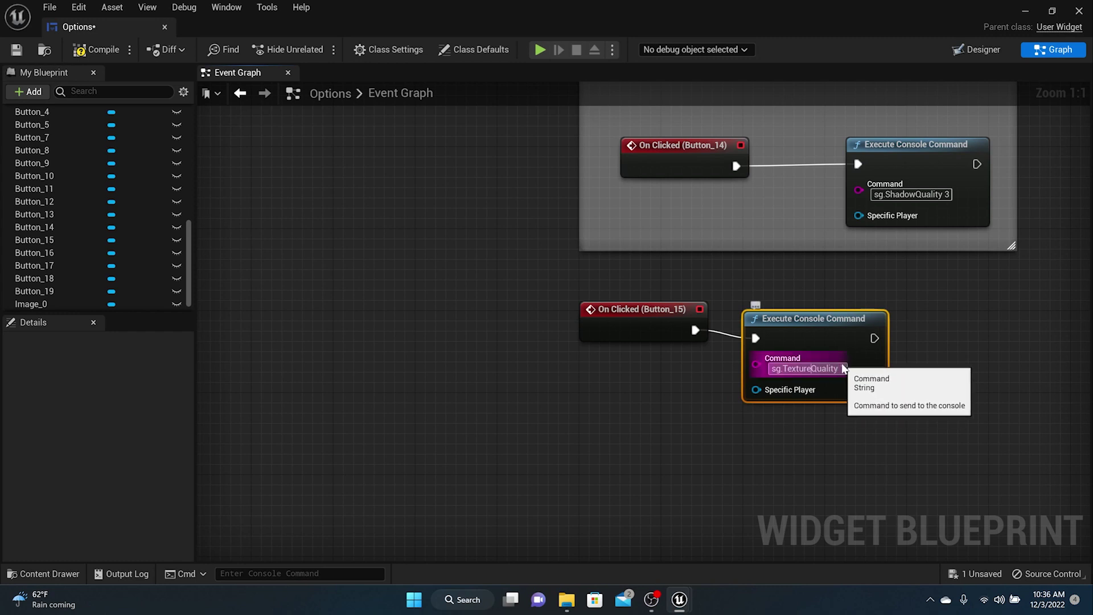
{"action": "left_click_drag", "start_coordinate": [845, 369], "coordinate": [841, 370]}
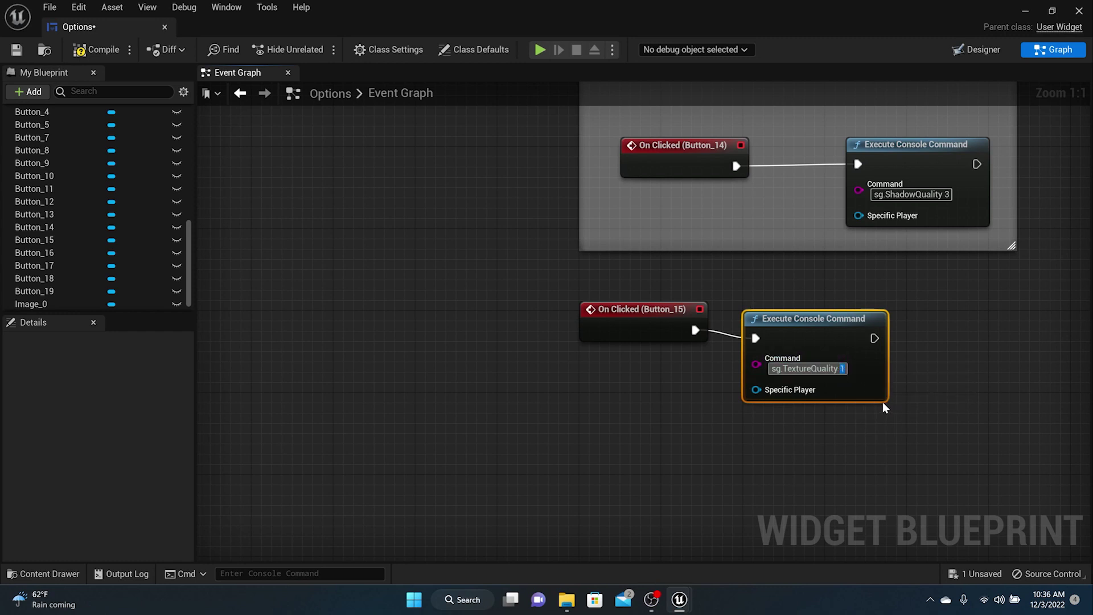
{"action": "type", "text": "0"}
{"action": "key", "text": "Return"}
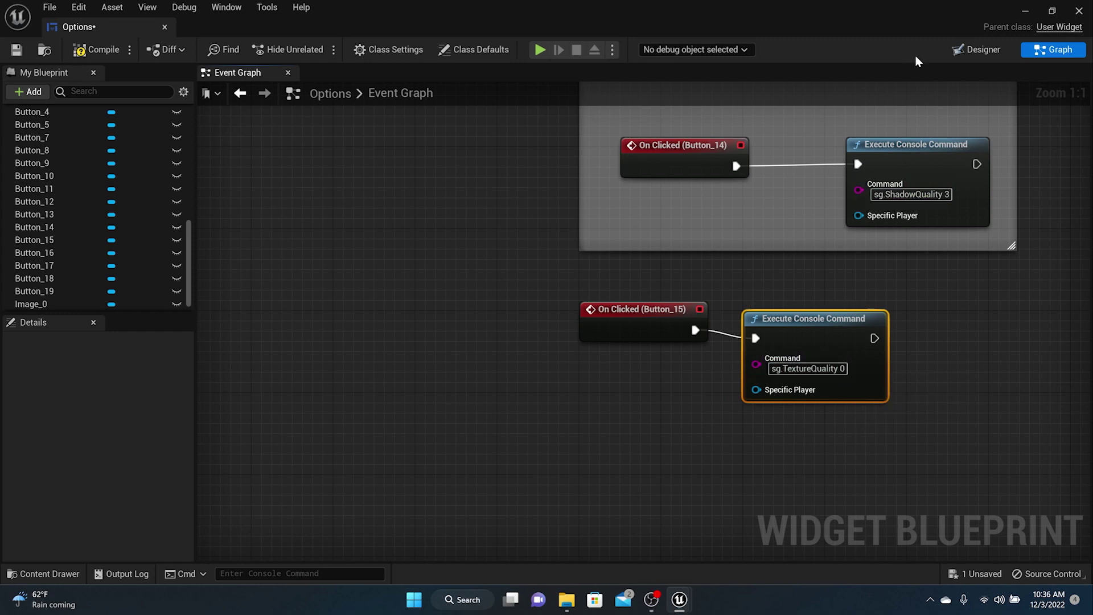
- Return to the widget's design view, and compile and save the Options widget
{"action": "left_click", "coordinate": [978, 51]}
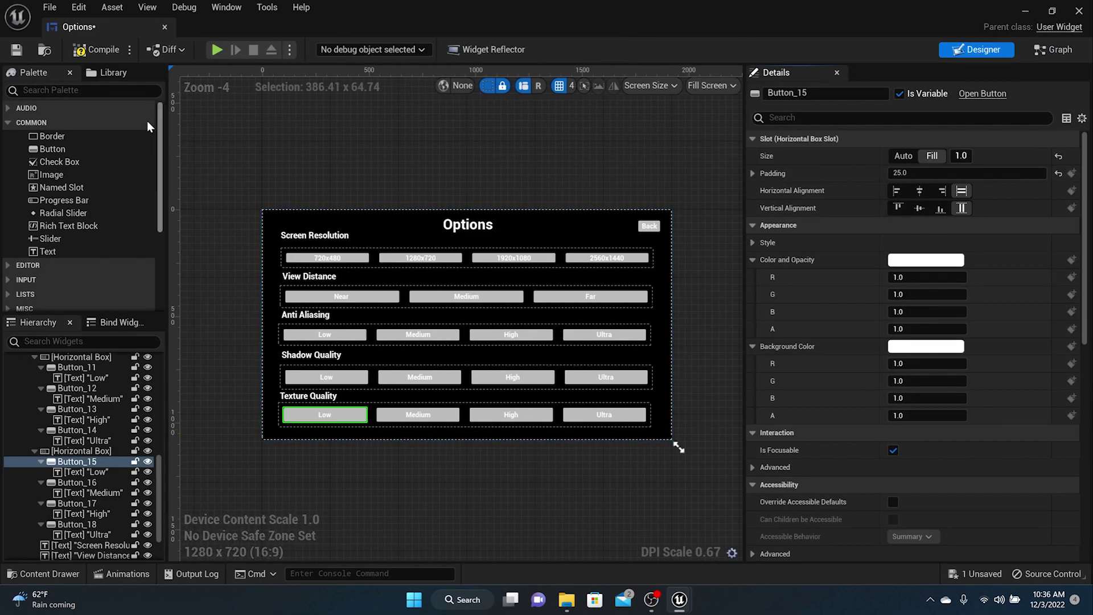
{"action": "left_click", "coordinate": [98, 50]}
{"action": "left_click", "coordinate": [15, 49]}
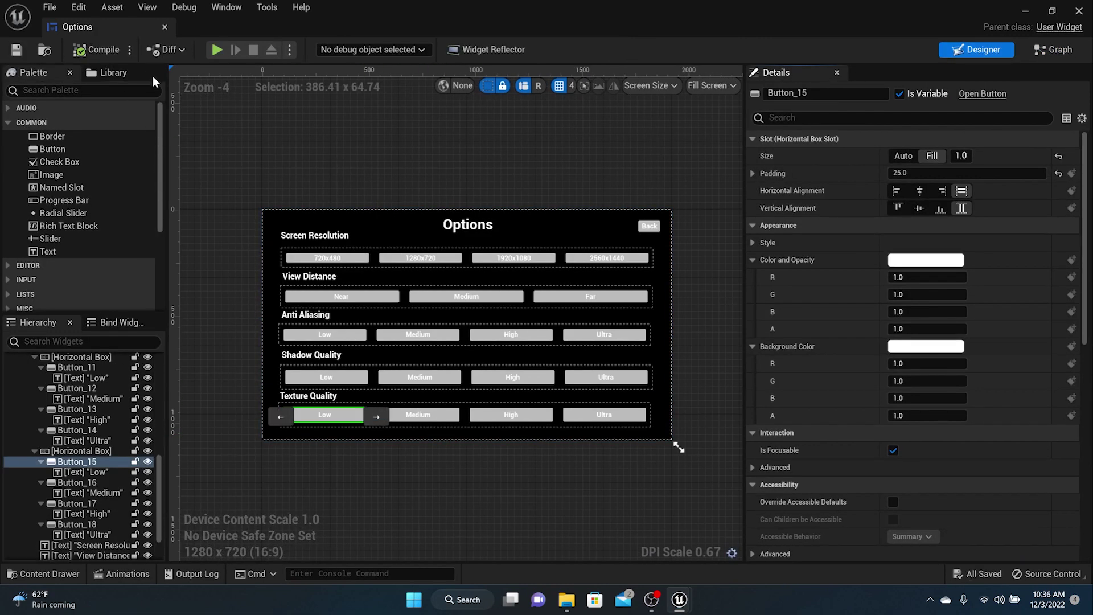
- Turn off Is Enabled for the Texture Quality "Medium" button's text label and add an On Clicked event for that button
{"action": "left_click", "coordinate": [422, 417]}
{"action": "left_click", "coordinate": [421, 417]}
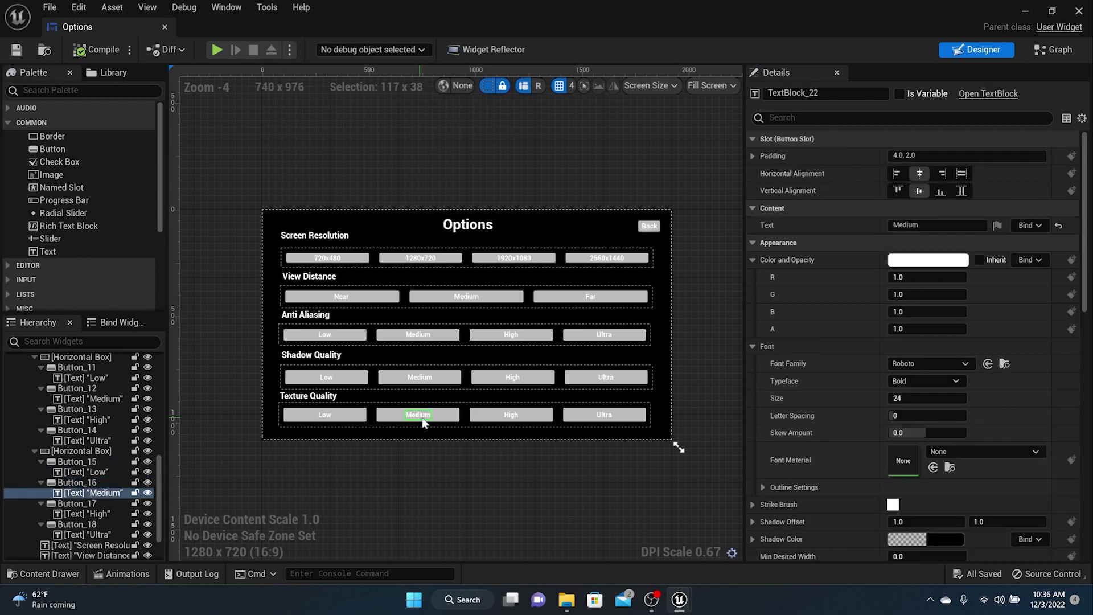
{"action": "scroll", "coordinate": [1013, 501], "scroll_direction": "down", "scroll_amount": 15}
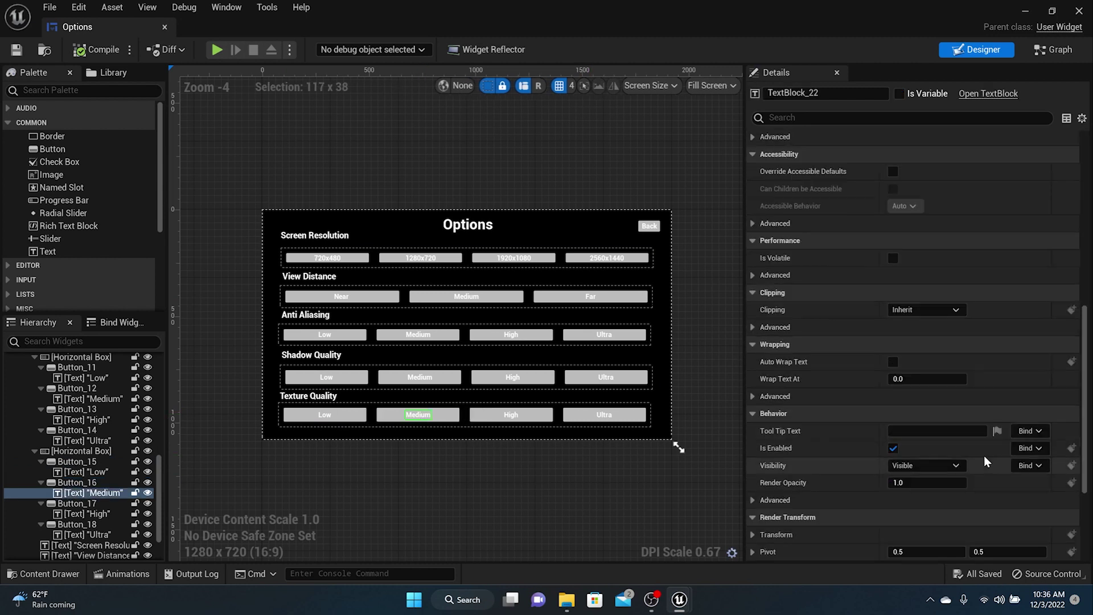
{"action": "left_click", "coordinate": [449, 417]}
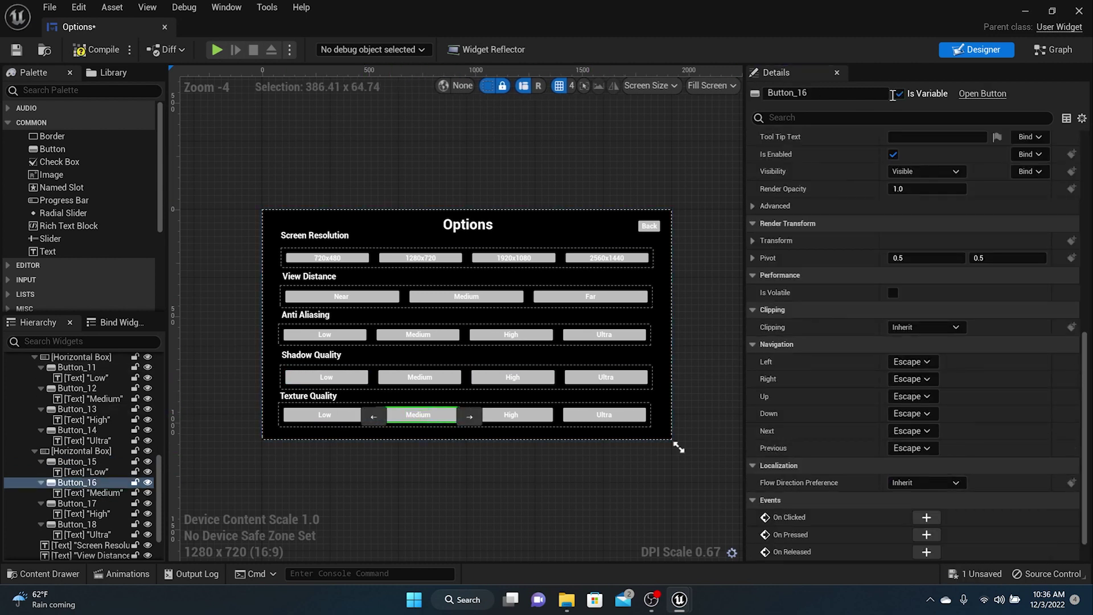
{"action": "left_click", "coordinate": [927, 518]}
- Connect the Texture Quality "Medium" button's event to a copy of the console command node and set its command to sg.TextureQuality 1
{"action": "left_click", "coordinate": [860, 146]}
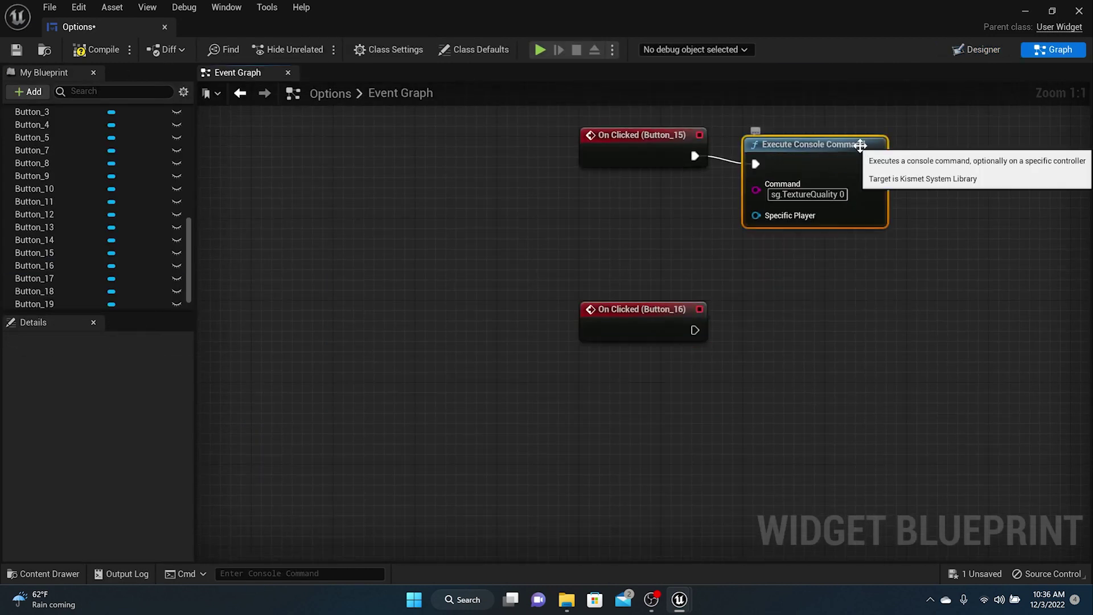
{"action": "key", "text": "ctrl+c"}
{"action": "key", "text": "ctrl+v"}
{"action": "left_click_drag", "start_coordinate": [816, 339], "coordinate": [695, 330]}
{"action": "left_click", "coordinate": [900, 369]}
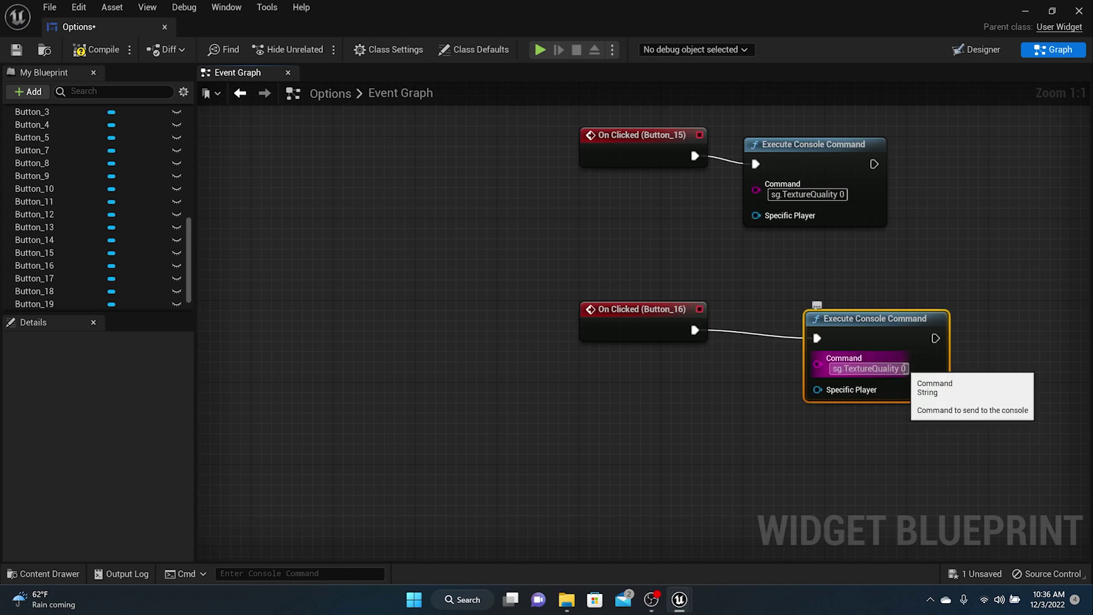
{"action": "key", "text": "Right"}
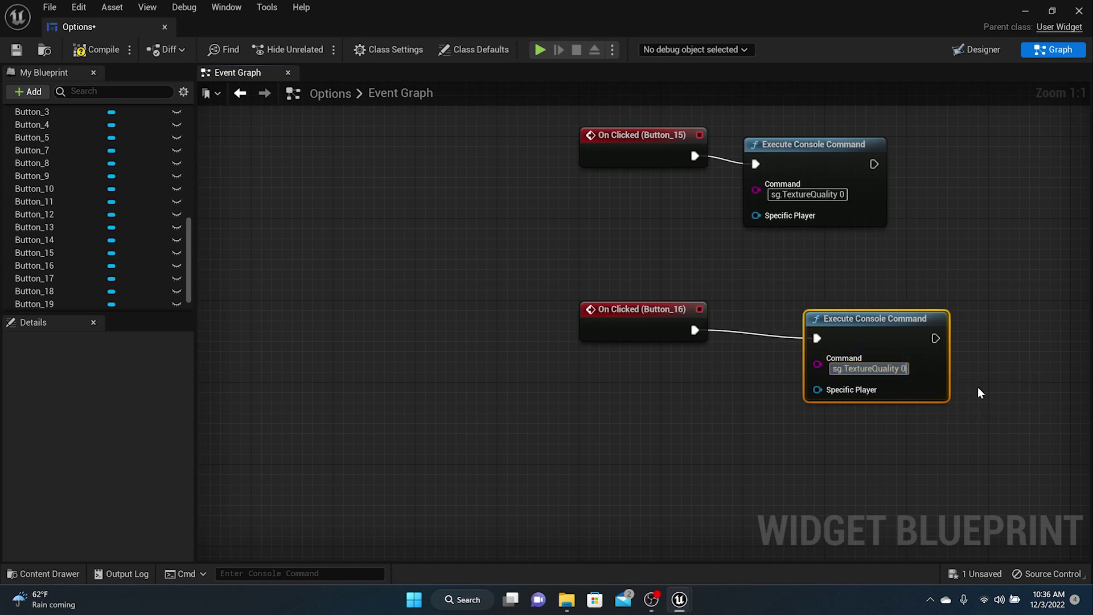
{"action": "key", "text": "BackSpace"}
{"action": "type", "text": "1"}
- Return to the widget's design view and add an On Clicked event for the Texture Quality "High" button
{"action": "left_click", "coordinate": [996, 51]}
{"action": "left_click", "coordinate": [513, 416]}
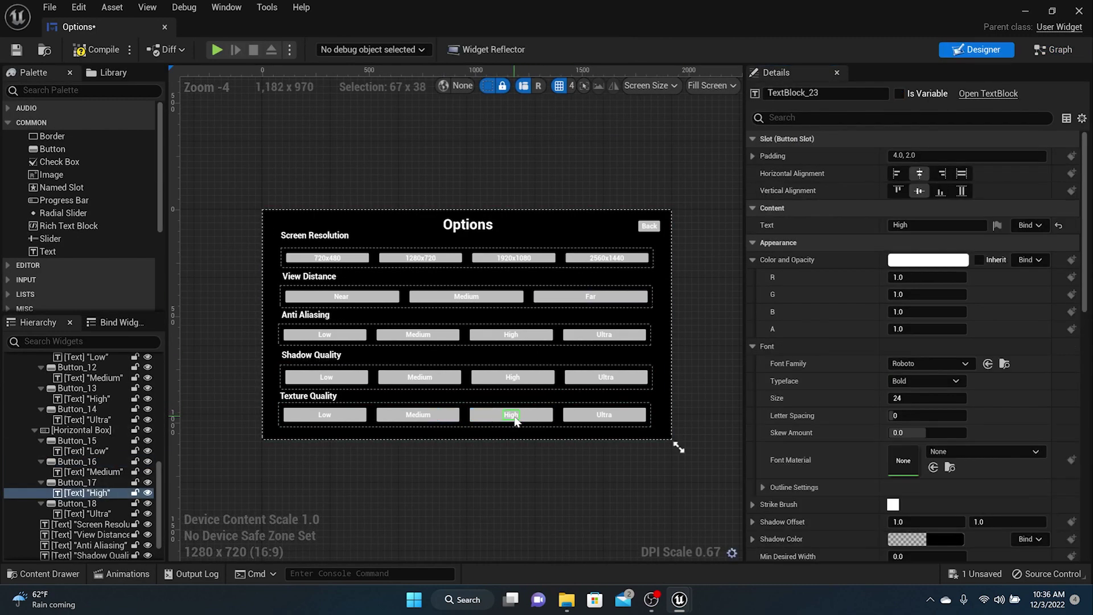
{"action": "scroll", "coordinate": [863, 453], "scroll_direction": "down", "scroll_amount": 10}
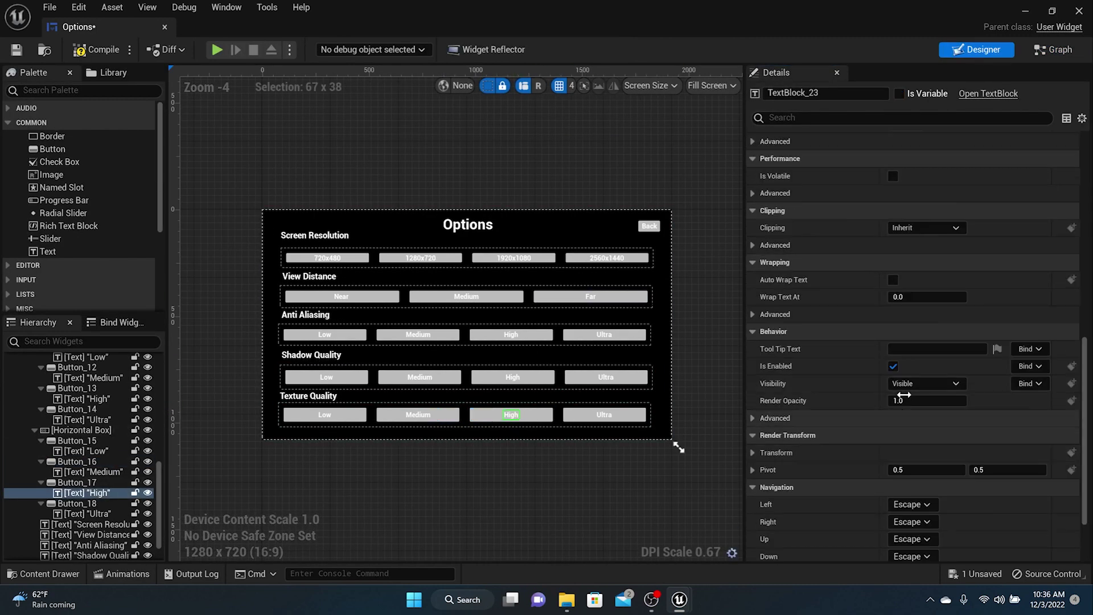
{"action": "left_click", "coordinate": [544, 418]}
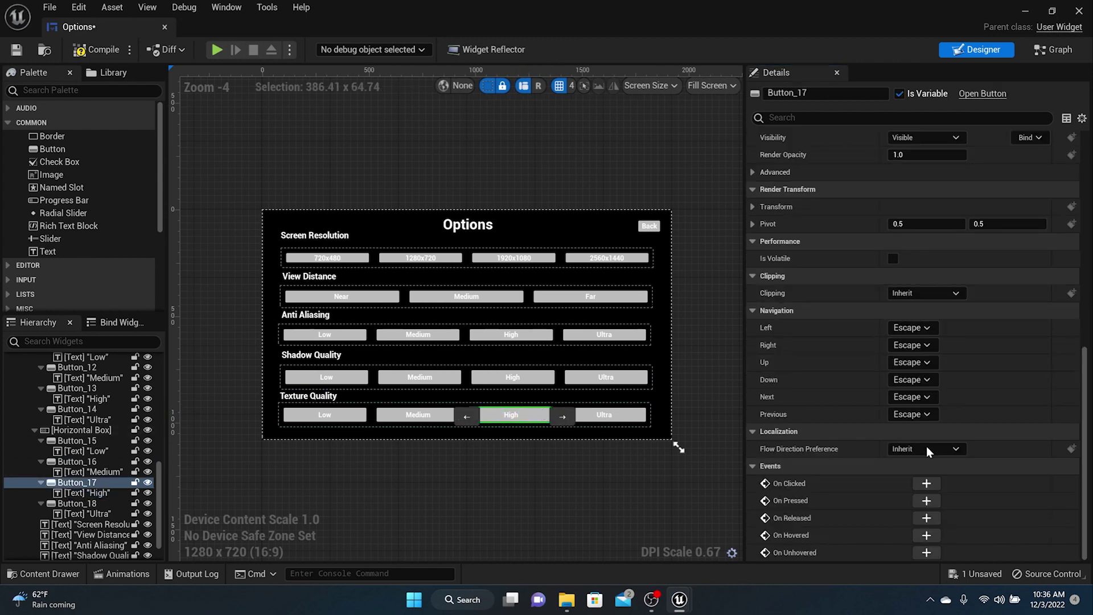
{"action": "left_click", "coordinate": [928, 484]}
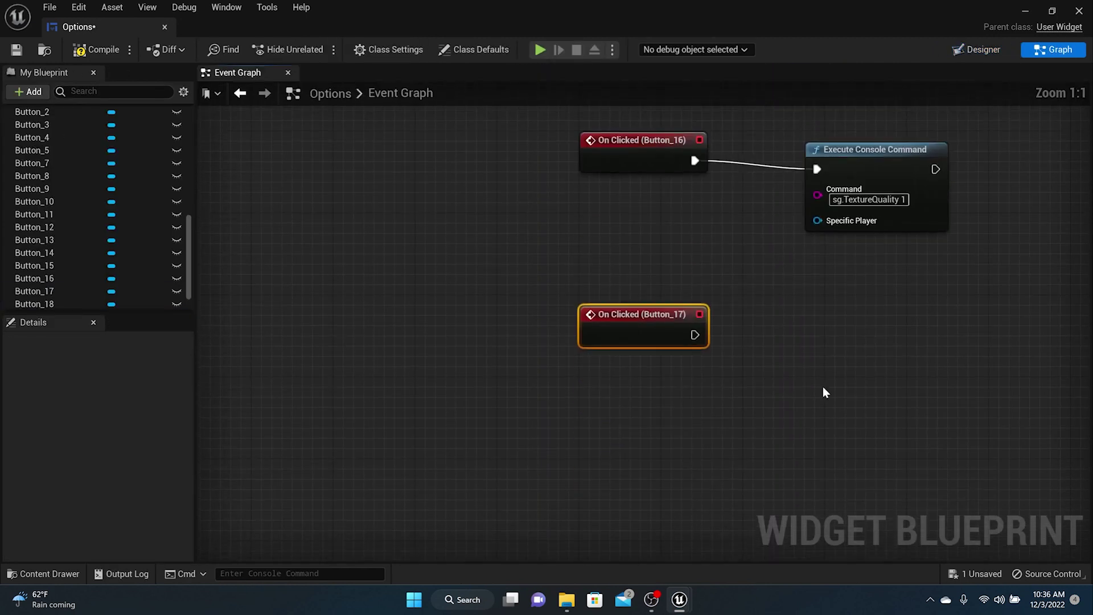
- Connect the Texture Quality "High" button's event to a pasted console command node and set its command to sg.TextureQuality 2
{"action": "left_click", "coordinate": [823, 294]}
{"action": "key", "text": "ctrl+v"}
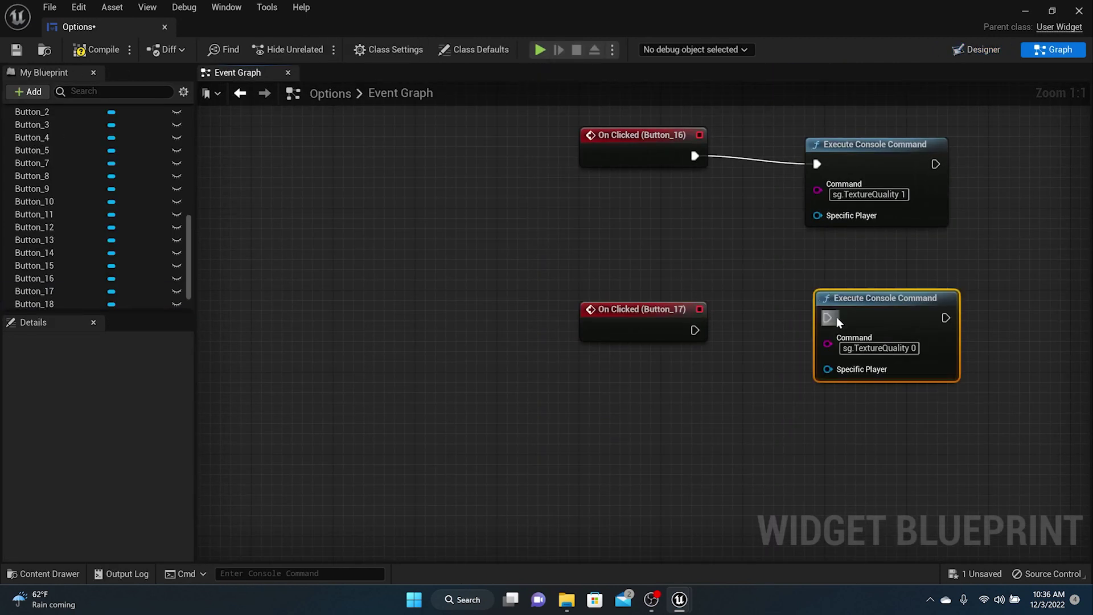
{"action": "left_click_drag", "start_coordinate": [830, 317], "coordinate": [693, 330]}
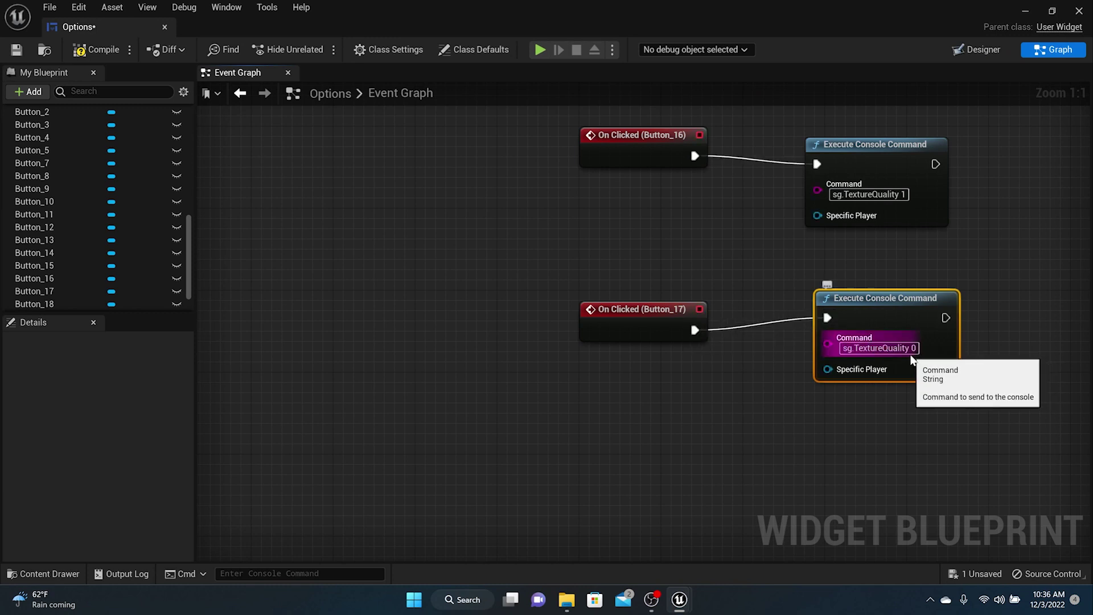
{"action": "left_click_drag", "start_coordinate": [916, 349], "coordinate": [911, 348]}
{"action": "type", "text": "2"}
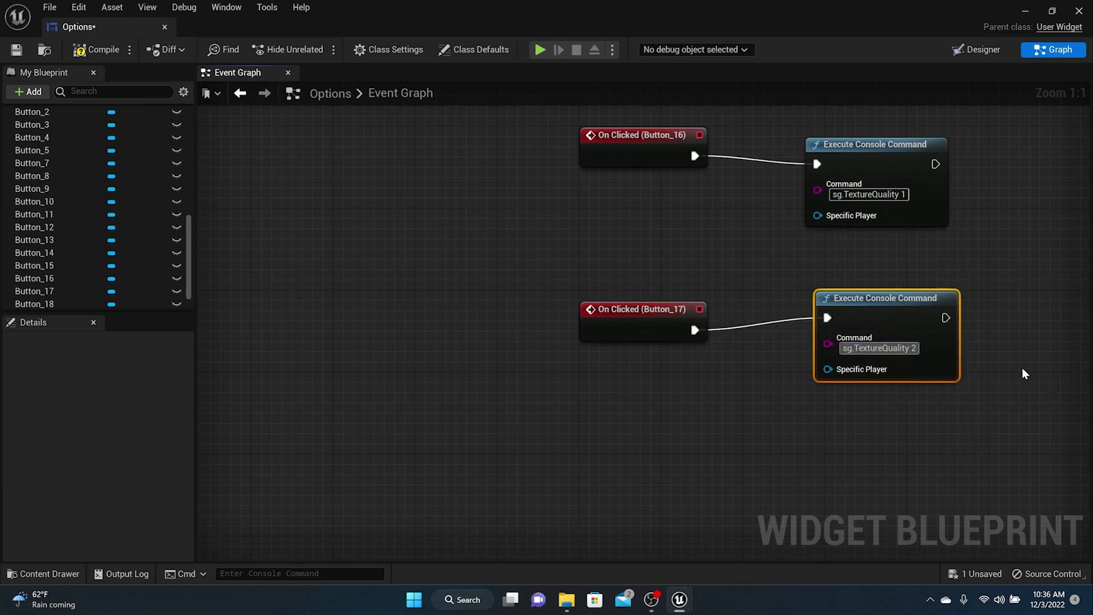
{"action": "left_click", "coordinate": [1023, 373]}
- Go back to the design view and add an On Clicked event for the Texture Quality "Ultra" button
{"action": "left_click", "coordinate": [976, 49]}
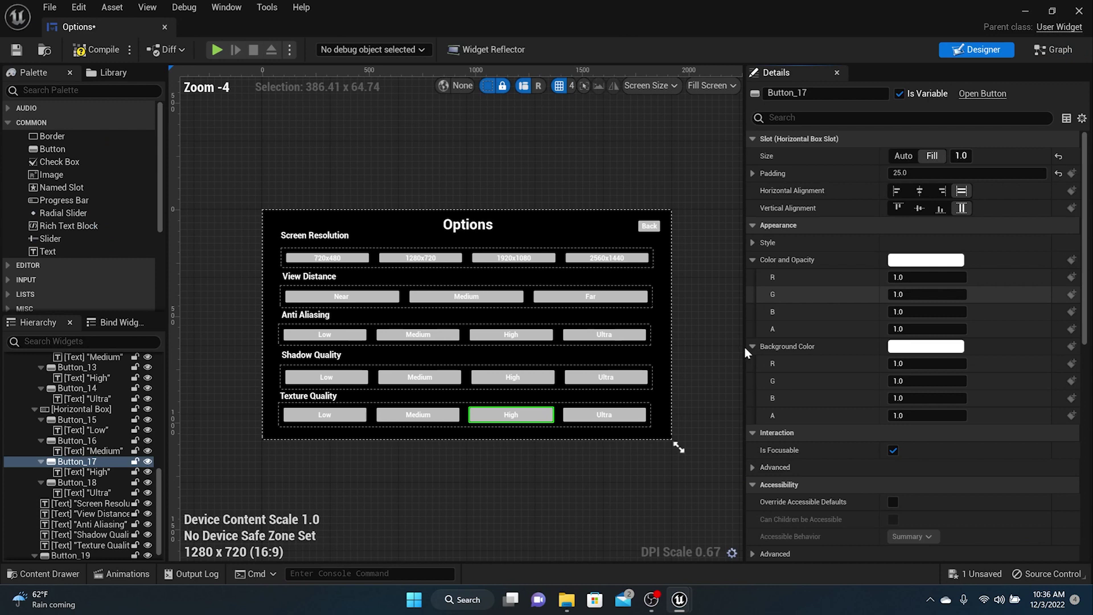
{"action": "left_click", "coordinate": [584, 421]}
{"action": "left_click", "coordinate": [603, 419]}
{"action": "scroll", "coordinate": [874, 459], "scroll_direction": "down", "scroll_amount": 2}
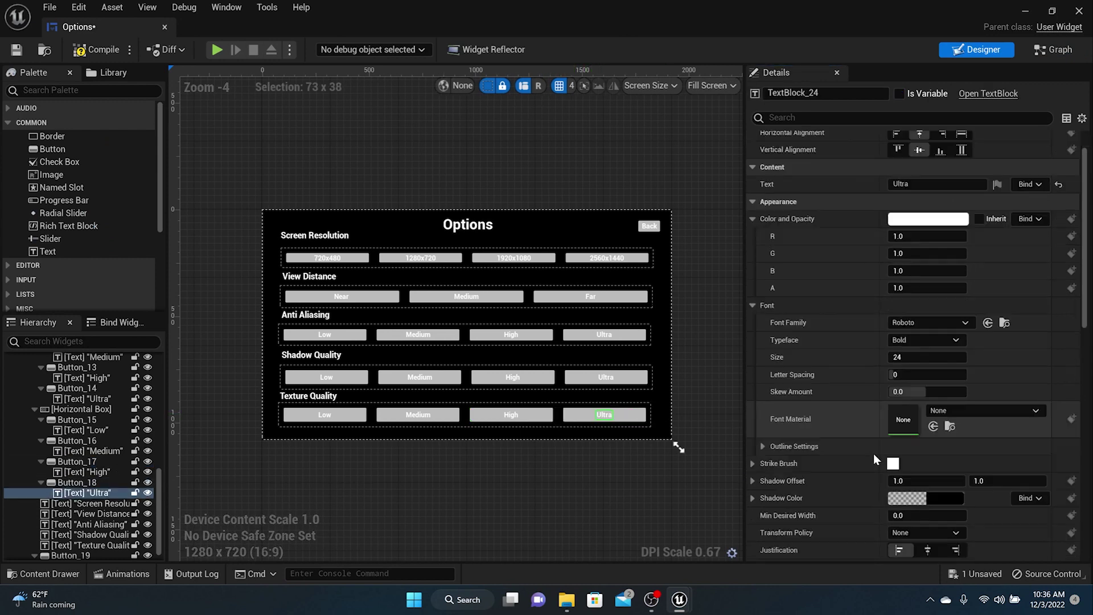
{"action": "scroll", "coordinate": [873, 454], "scroll_direction": "down", "scroll_amount": 10}
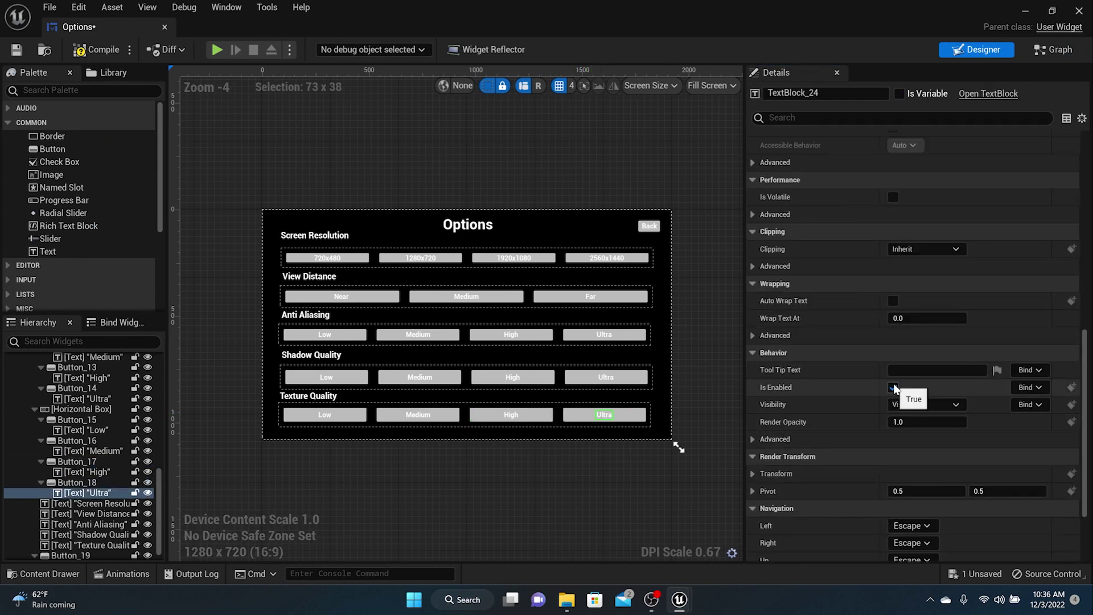
{"action": "left_click", "coordinate": [638, 416]}
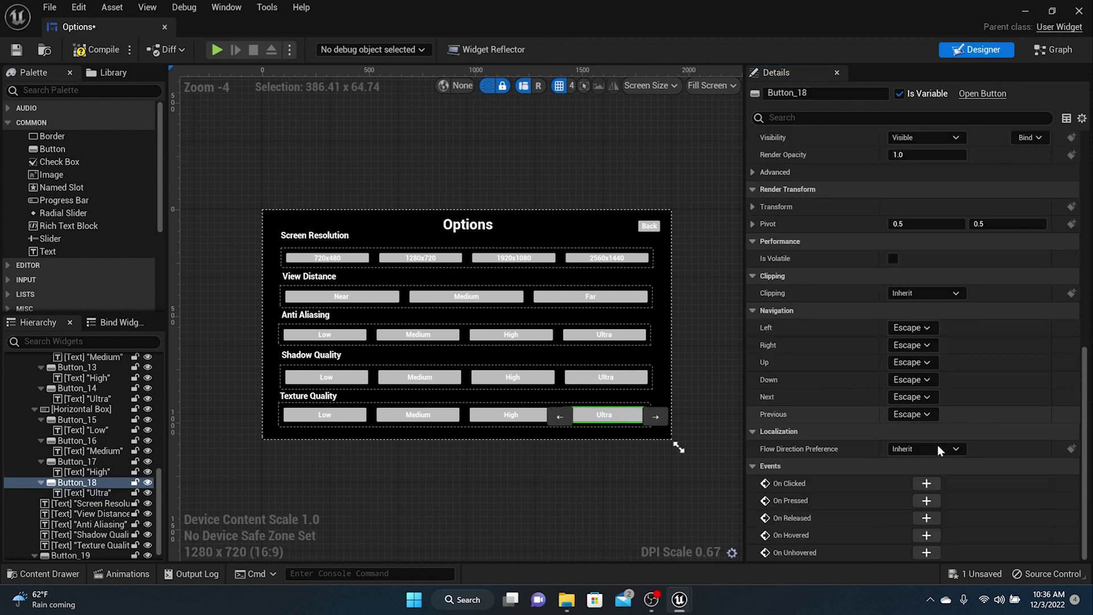
{"action": "left_click", "coordinate": [918, 484]}
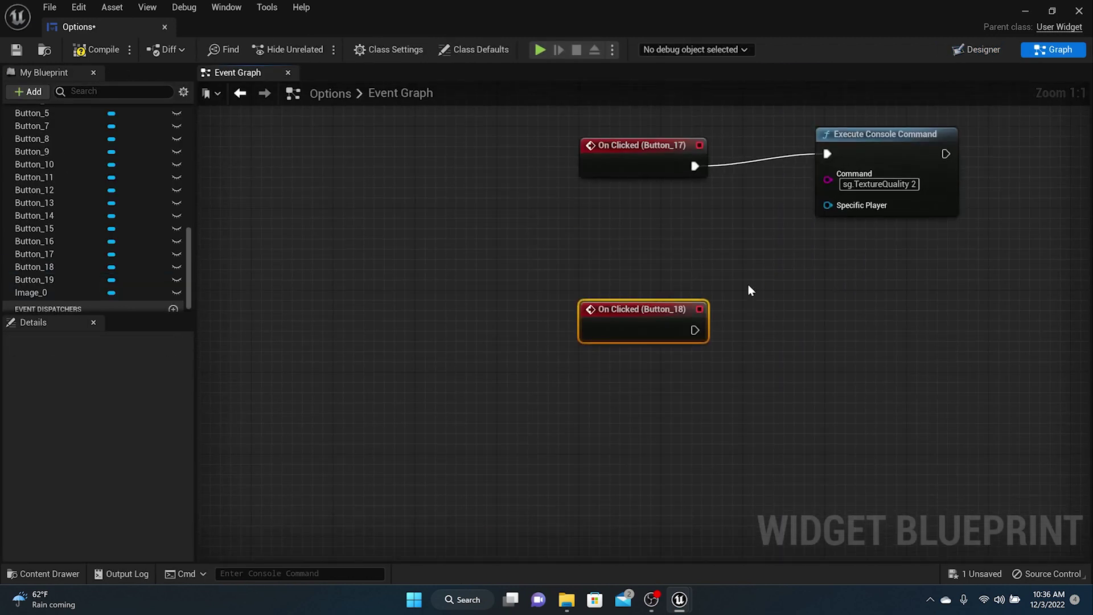
- Connect the Texture Quality "Ultra" button's event to a pasted console command node and set its command to sg.TextureQuality 3
{"action": "key", "text": "ctrl+v"}
{"action": "left_click_drag", "start_coordinate": [756, 309], "coordinate": [694, 330]}
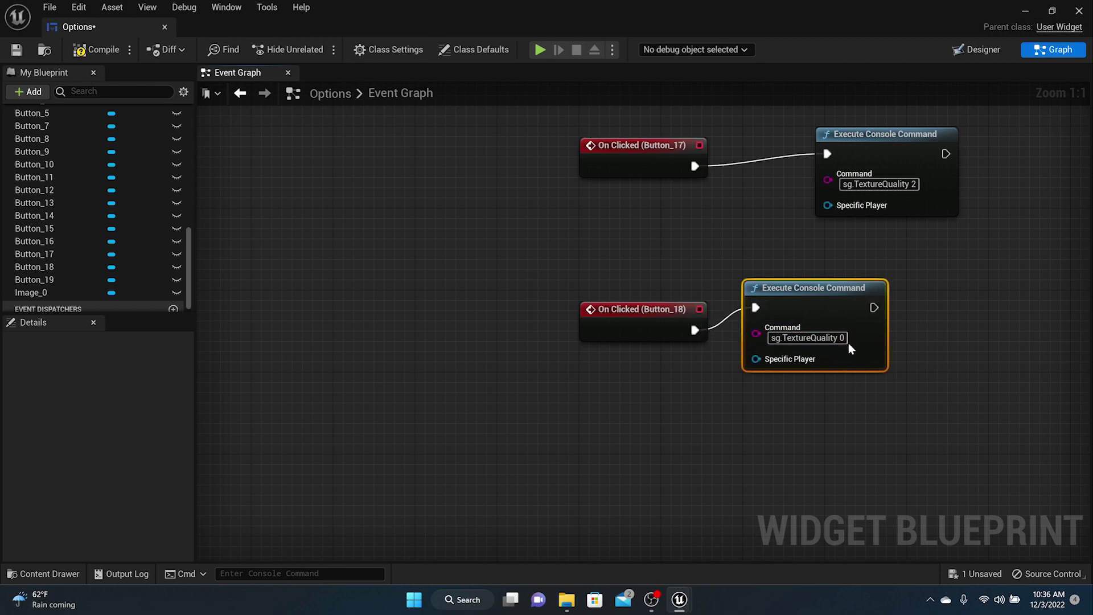
{"action": "left_click_drag", "start_coordinate": [841, 336], "coordinate": [850, 335]}
{"action": "type", "text": "3"}
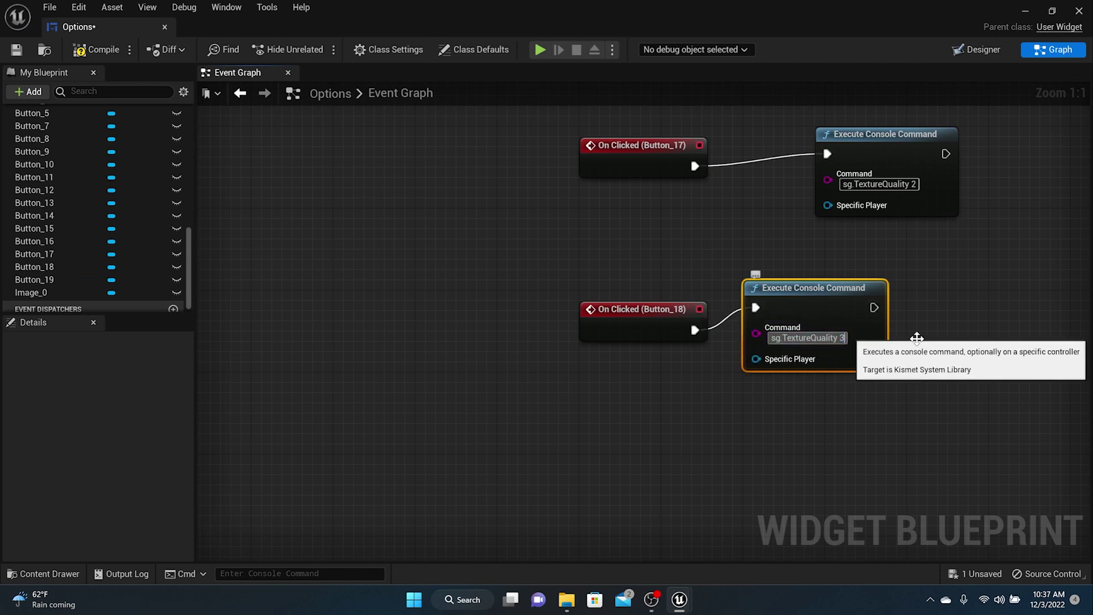
{"action": "left_click", "coordinate": [919, 368]}
- Group the four texture quality events in a comment named "Texture Quality" and turn on its bubble for zoomed-out views
{"action": "scroll", "coordinate": [854, 319], "scroll_direction": "down", "scroll_amount": 8}
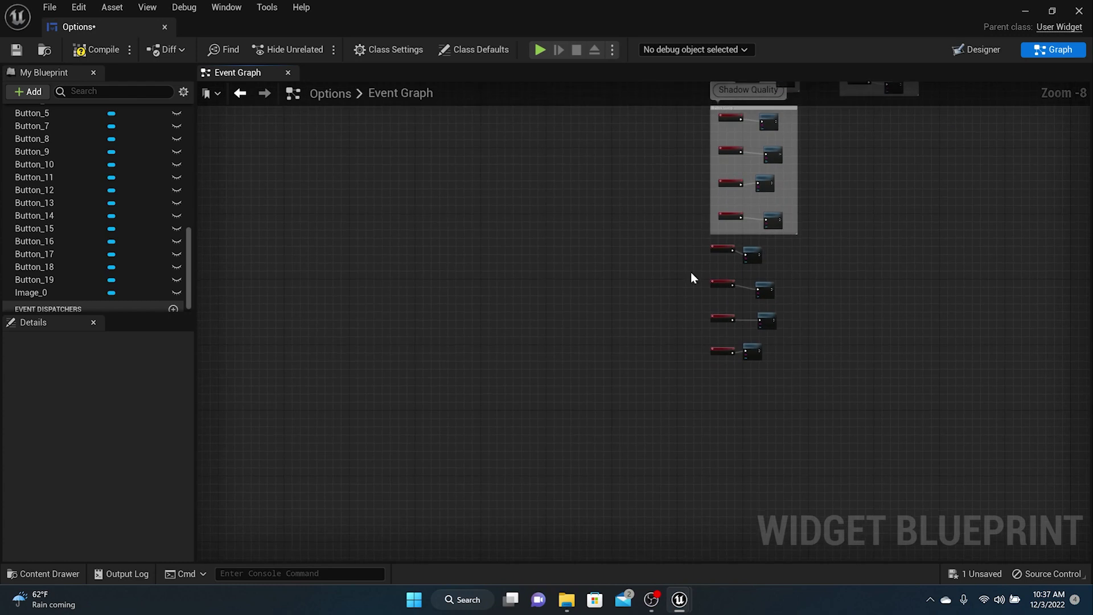
{"action": "left_click_drag", "start_coordinate": [673, 244], "coordinate": [831, 410]}
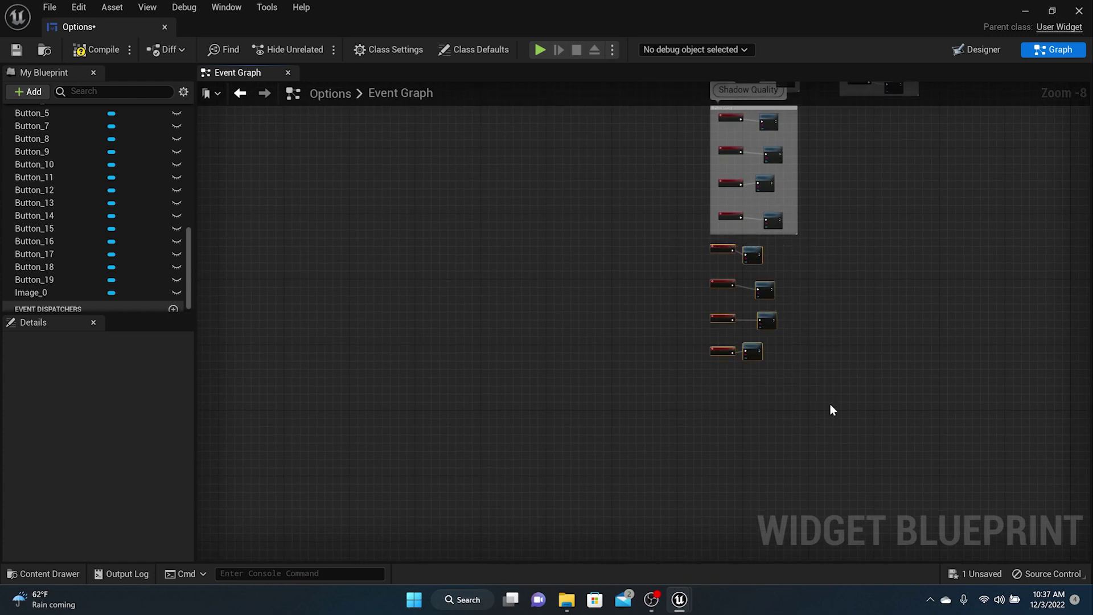
{"action": "key", "text": "c"}
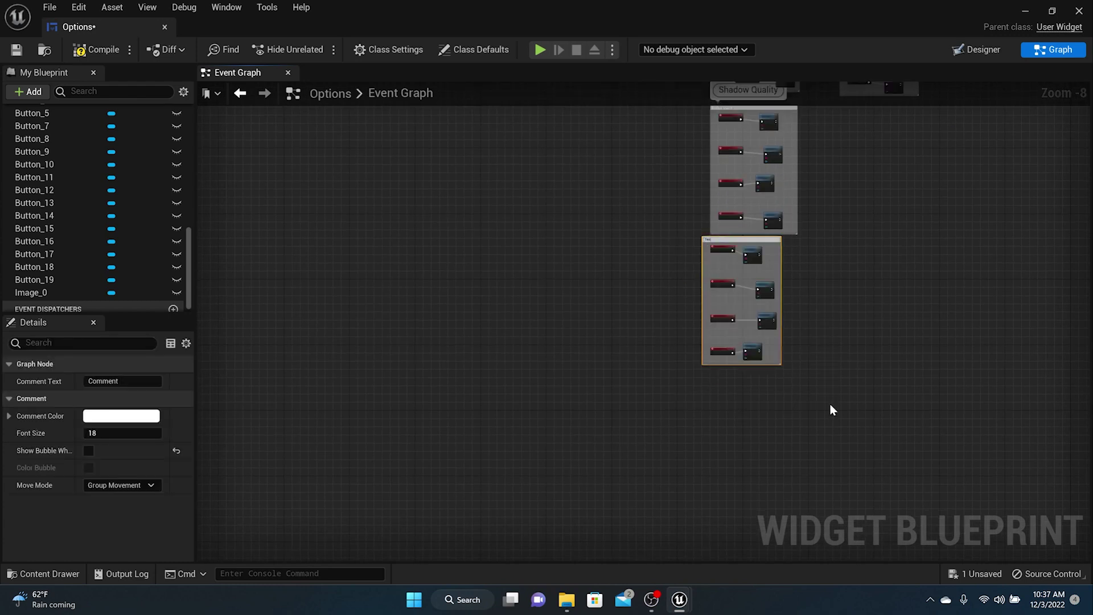
{"action": "type", "text": "Texture Quality"}
{"action": "key", "text": "Return"}
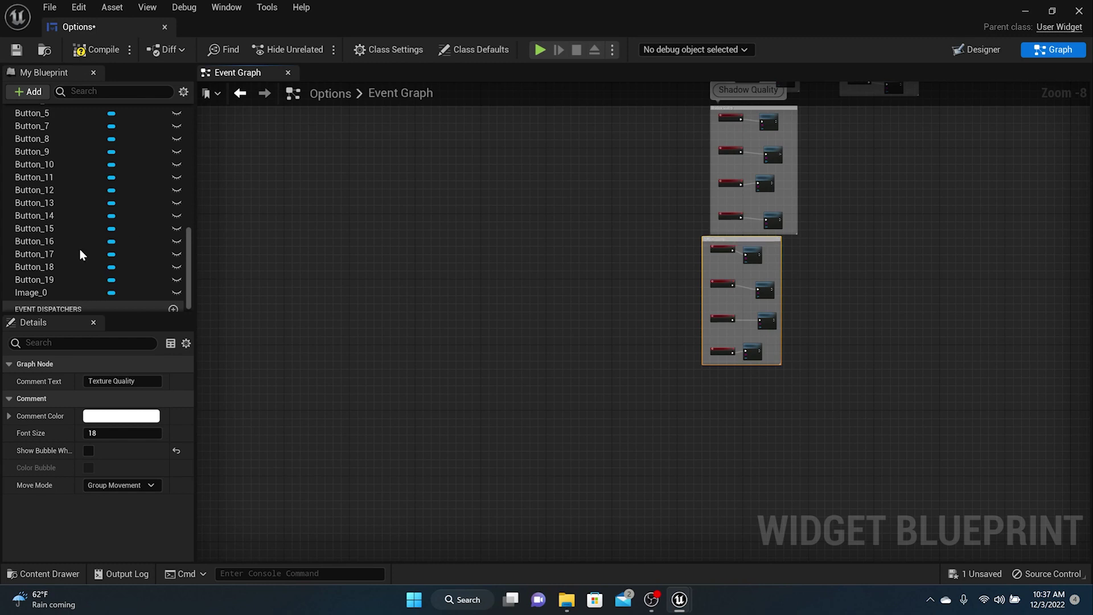
{"action": "left_click", "coordinate": [89, 451]}
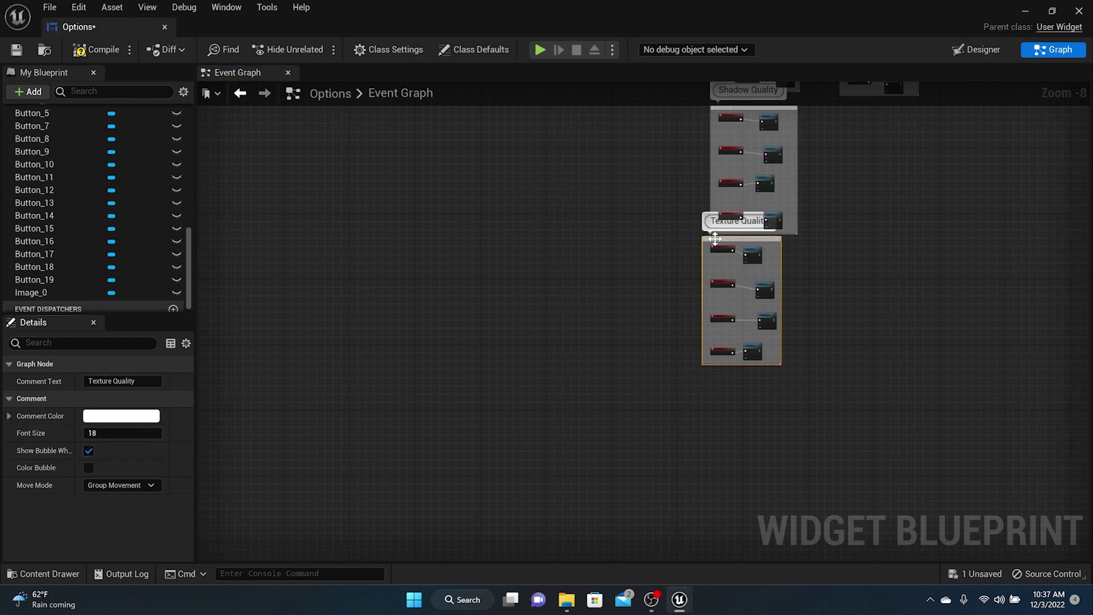
- Move the Texture Quality comment group to the left of the Shadow Quality group, level with it
{"action": "left_click_drag", "start_coordinate": [706, 239], "coordinate": [649, 228]}
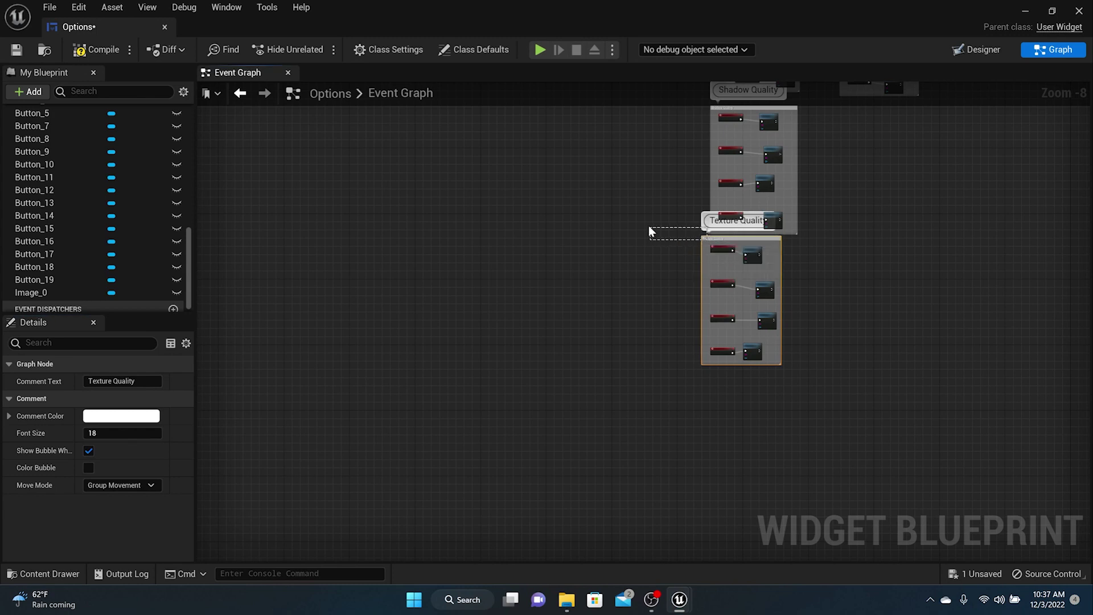
{"action": "left_click_drag", "start_coordinate": [713, 240], "coordinate": [607, 111]}
{"action": "scroll", "coordinate": [668, 175], "scroll_direction": "down", "scroll_amount": 4}
{"action": "right_click_drag", "start_coordinate": [795, 192], "coordinate": [730, 335]}
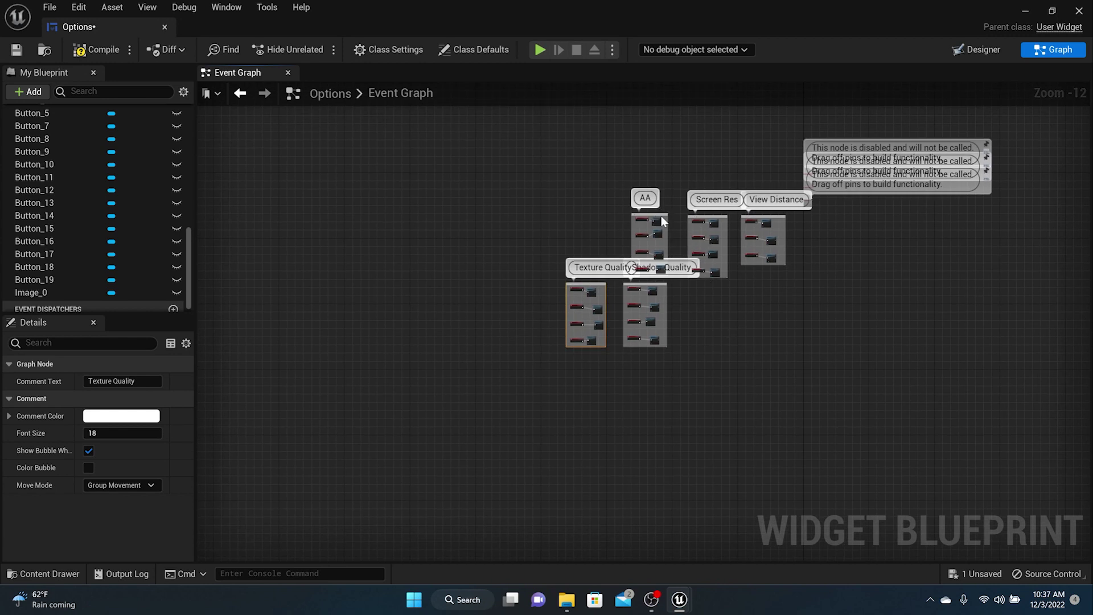
- Widen the AA comment to enclose its nodes and line up the AA, Screen Res and View Distance groups above the quality groups
{"action": "scroll", "coordinate": [676, 206], "scroll_direction": "up", "scroll_amount": 7}
{"action": "scroll", "coordinate": [675, 206], "scroll_direction": "down", "scroll_amount": 2}
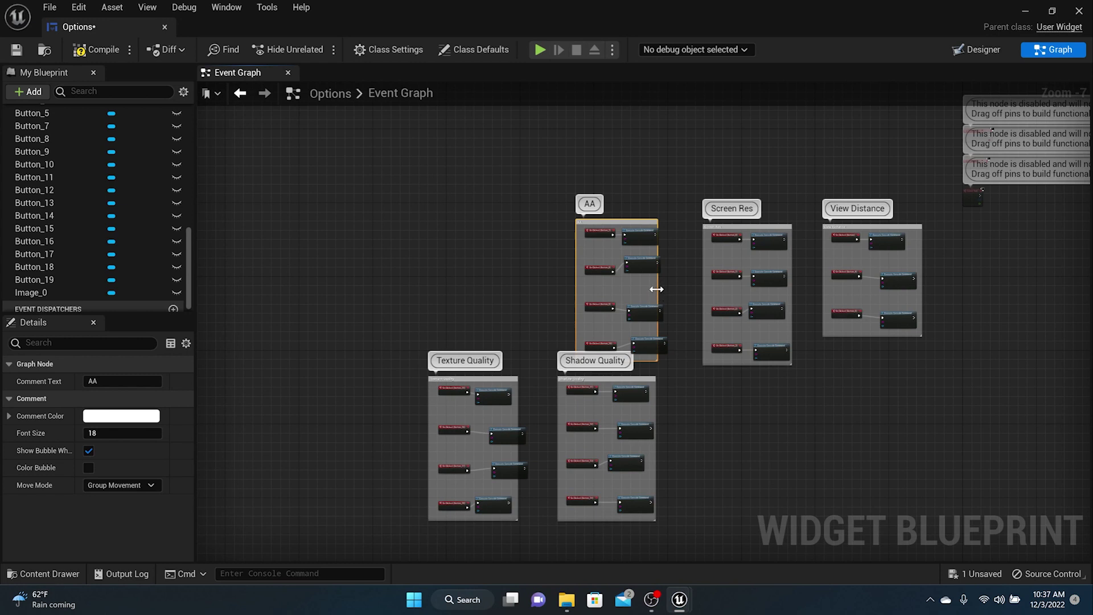
{"action": "left_click_drag", "start_coordinate": [657, 289], "coordinate": [673, 290]}
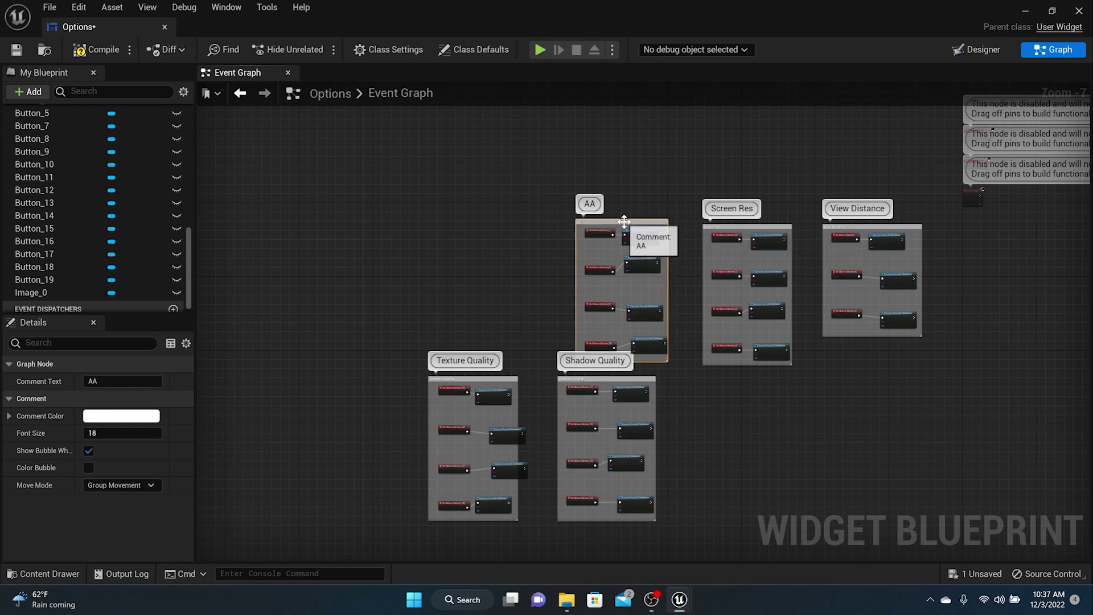
{"action": "left_click_drag", "start_coordinate": [625, 224], "coordinate": [480, 192]}
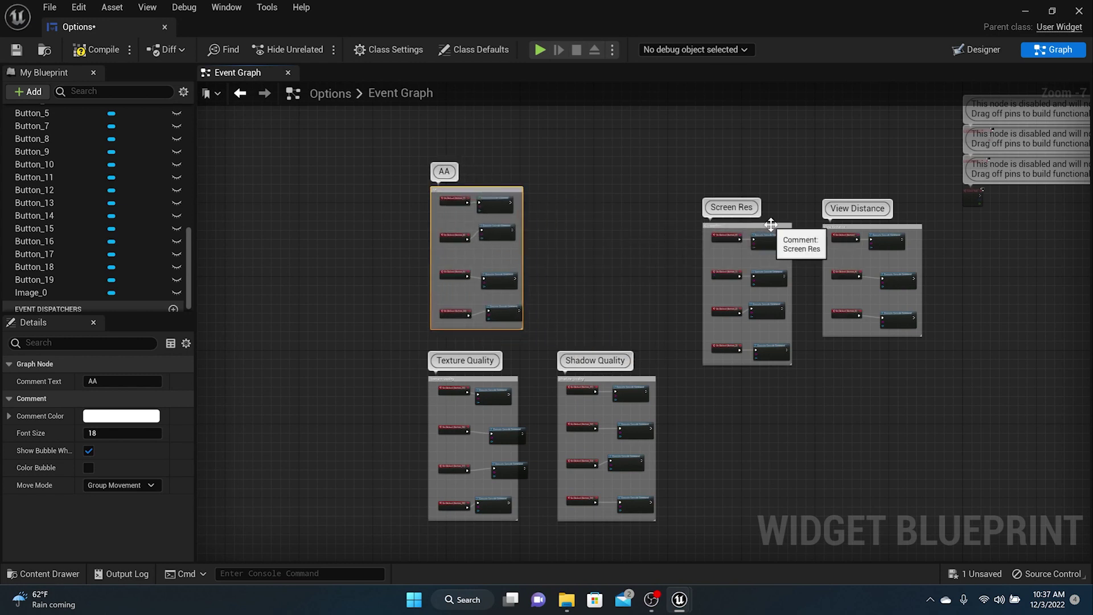
{"action": "left_click_drag", "start_coordinate": [774, 233], "coordinate": [635, 187]}
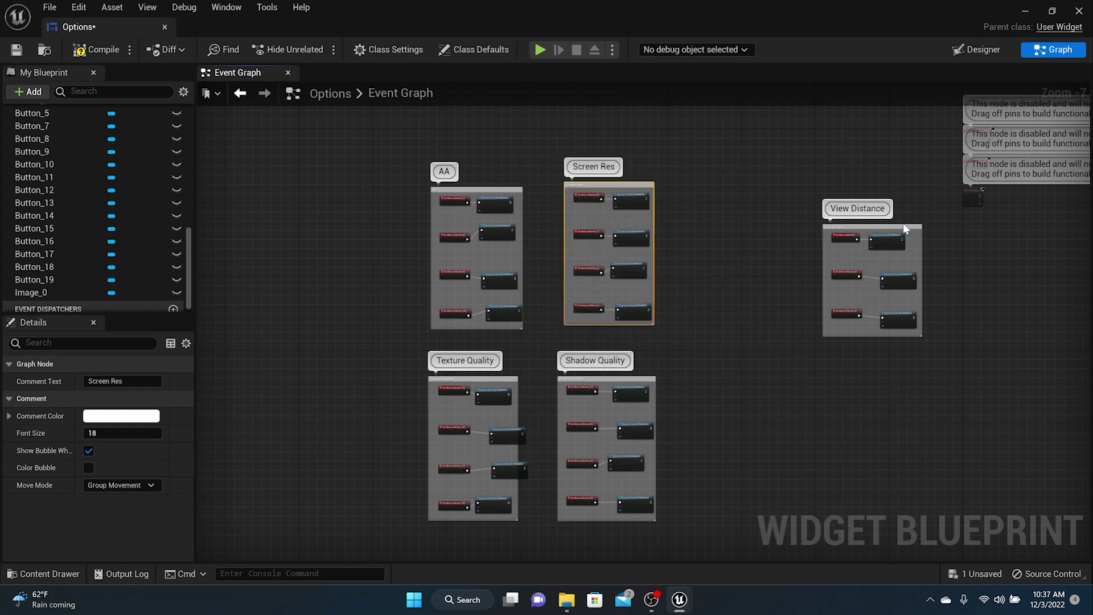
{"action": "left_click_drag", "start_coordinate": [906, 228], "coordinate": [766, 223]}
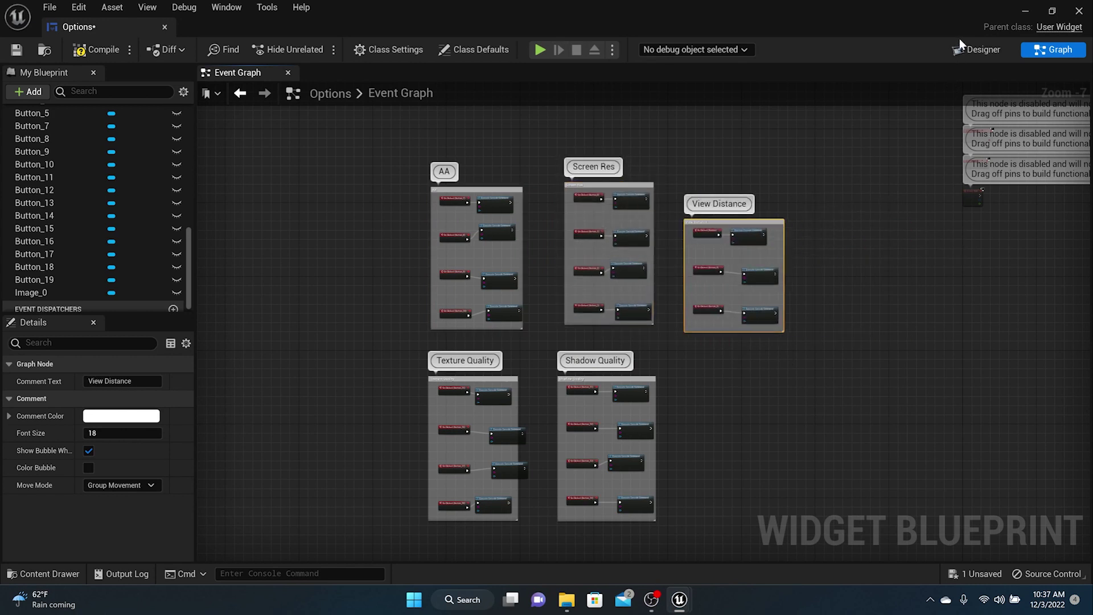
- Check the Back label's Is Enabled setting in the design view and add an On Clicked event for the Back button
{"action": "left_click", "coordinate": [975, 49]}
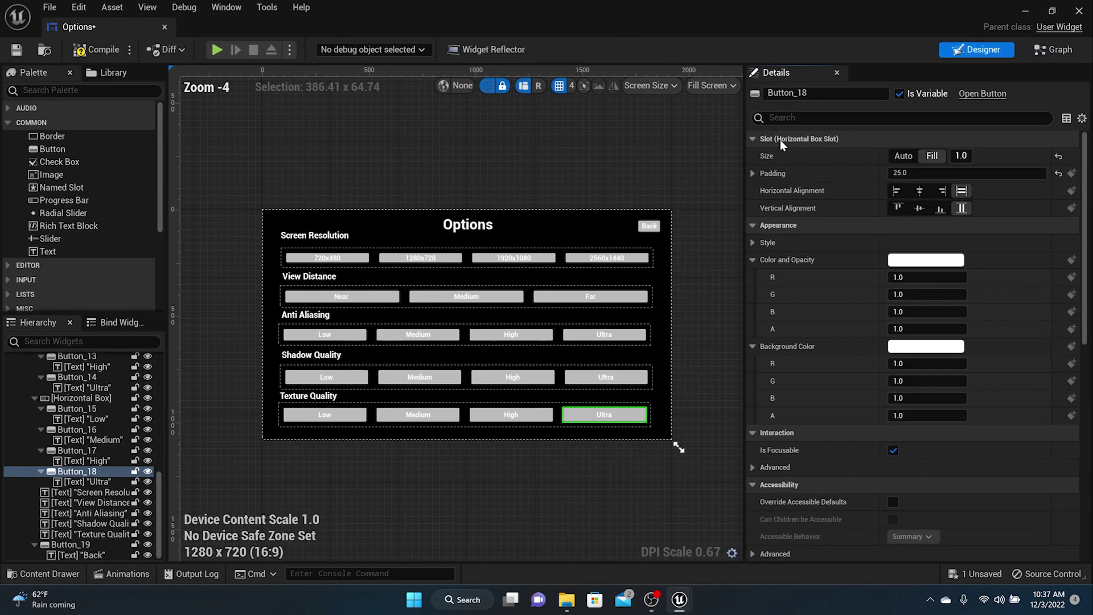
{"action": "left_click", "coordinate": [654, 229]}
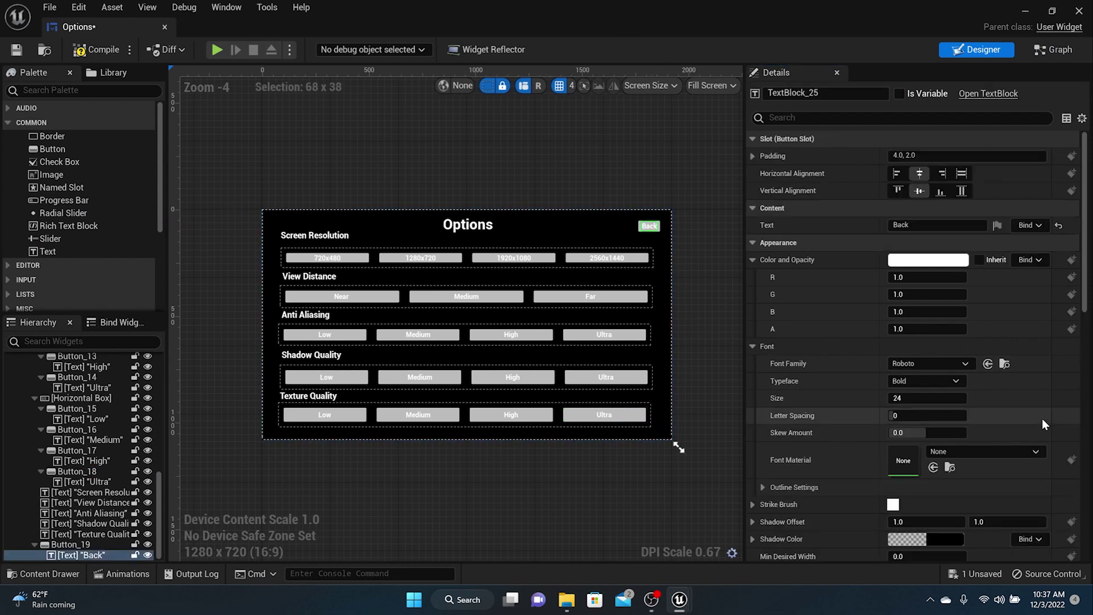
{"action": "scroll", "coordinate": [1034, 418], "scroll_direction": "down", "scroll_amount": 5}
{"action": "scroll", "coordinate": [1032, 415], "scroll_direction": "down", "scroll_amount": 10}
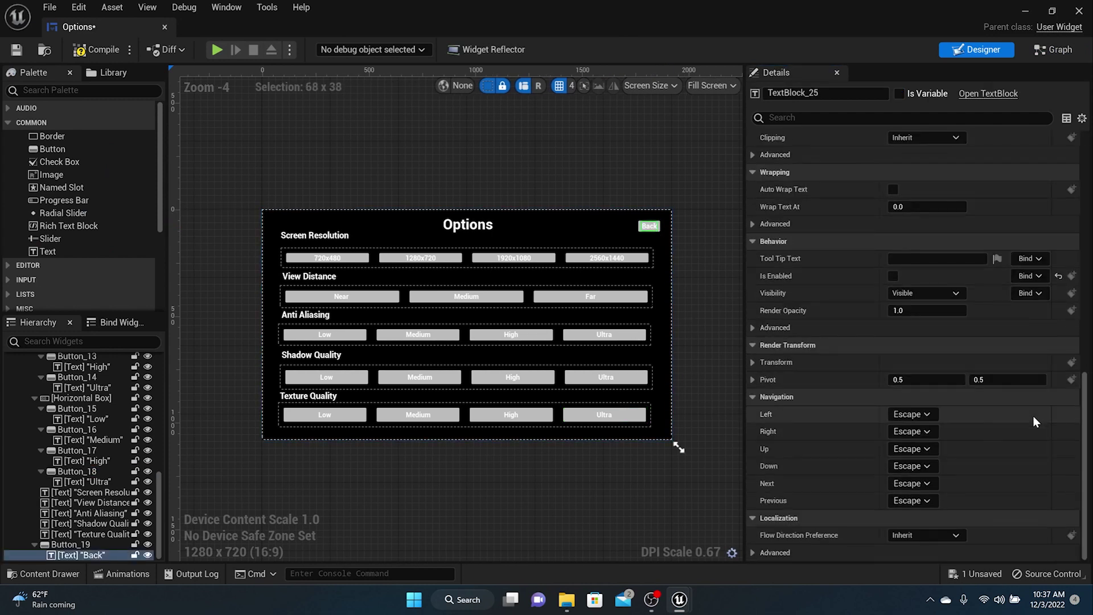
{"action": "left_click", "coordinate": [639, 233]}
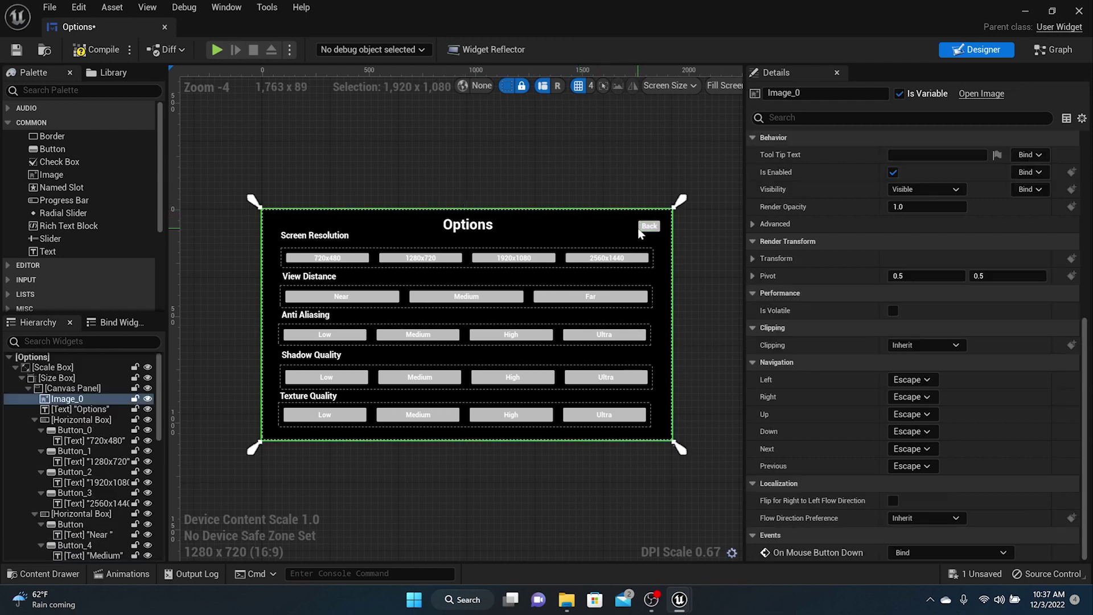
{"action": "left_click", "coordinate": [649, 226]}
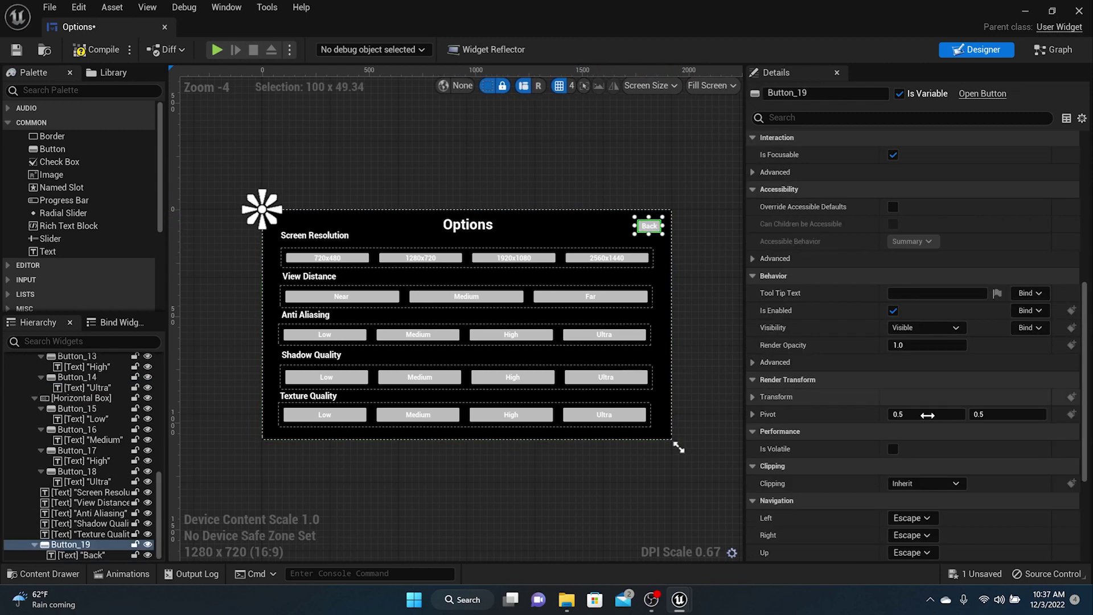
{"action": "scroll", "coordinate": [927, 414], "scroll_direction": "down", "scroll_amount": 10}
{"action": "left_click", "coordinate": [926, 483]}
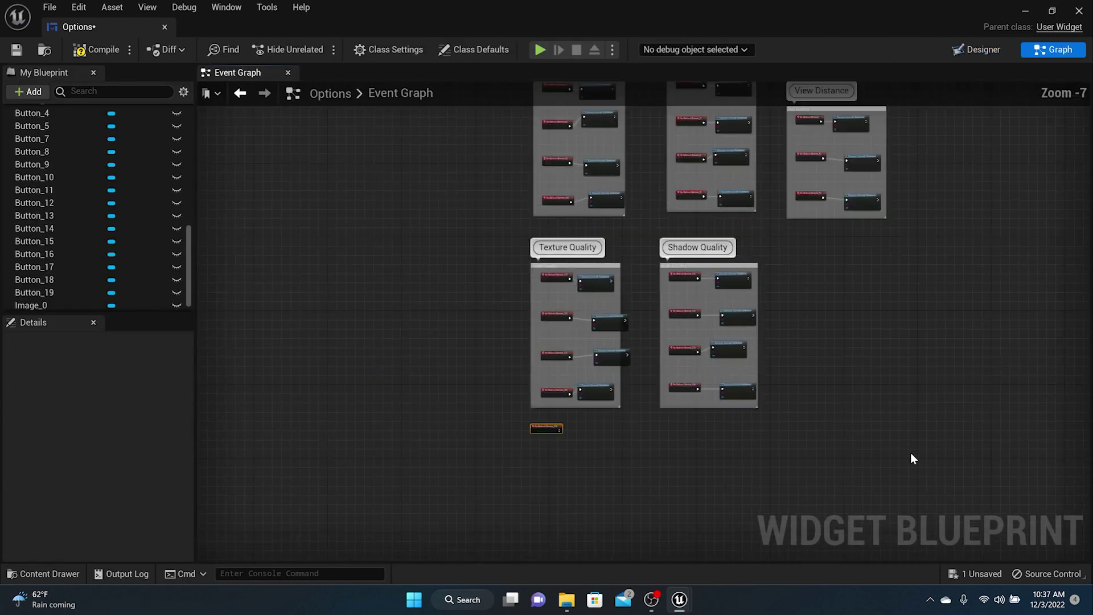
- Add a Create Widget node to the Back button's On Clicked event with TitleScreen as its class
{"action": "left_click_drag", "start_coordinate": [688, 330], "coordinate": [735, 331]}
{"action": "type", "text": "c"}
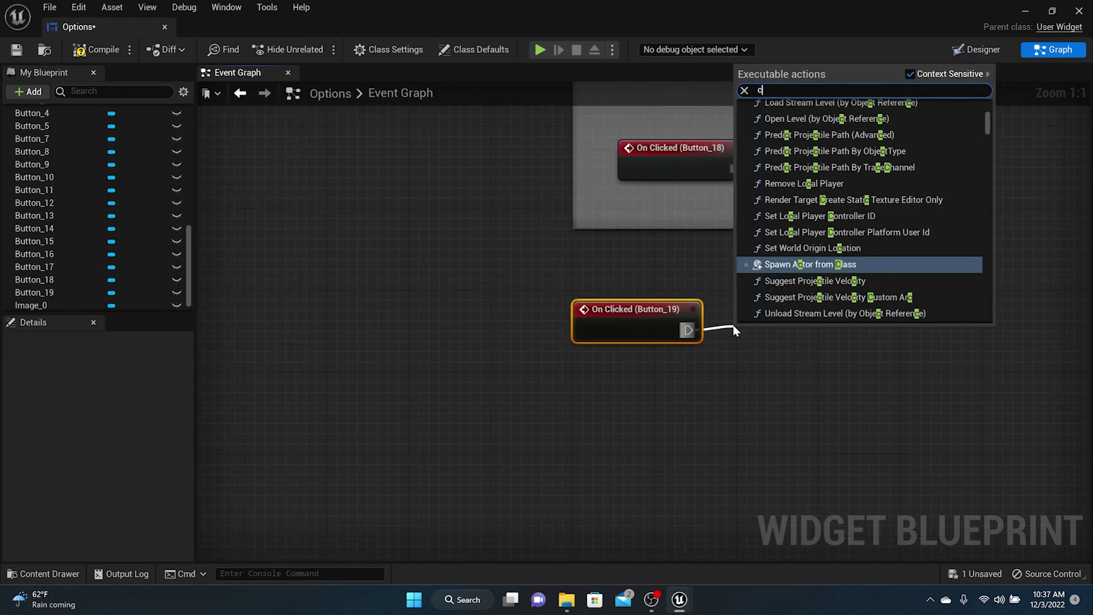
{"action": "type", "text": "rea"}
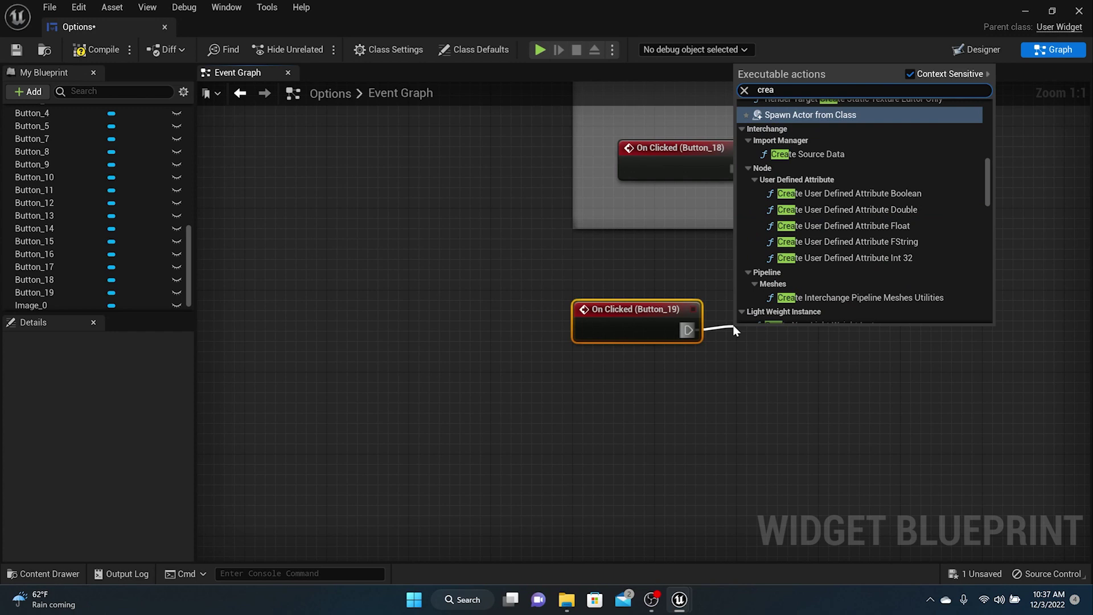
{"action": "type", "text": "tewid"}
{"action": "key", "text": "Return"}
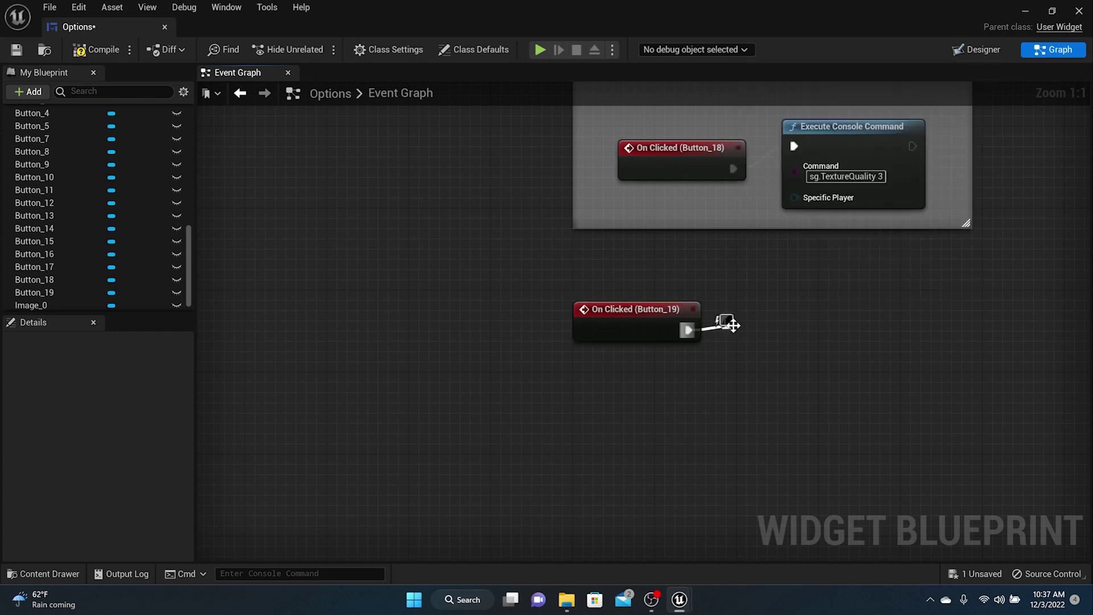
{"action": "left_click", "coordinate": [785, 379]}
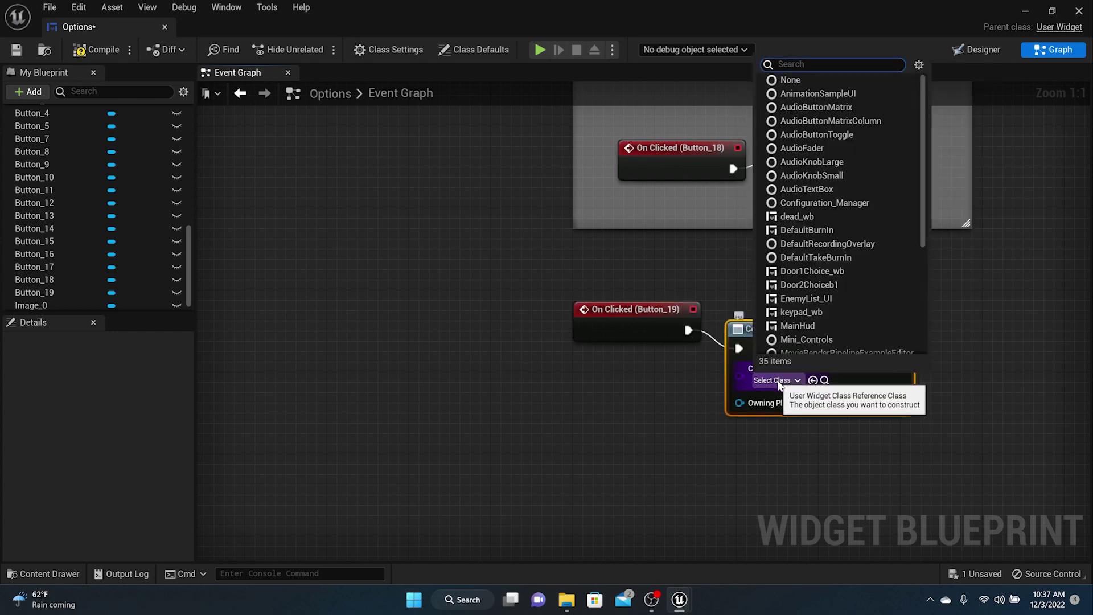
{"action": "type", "text": "title"}
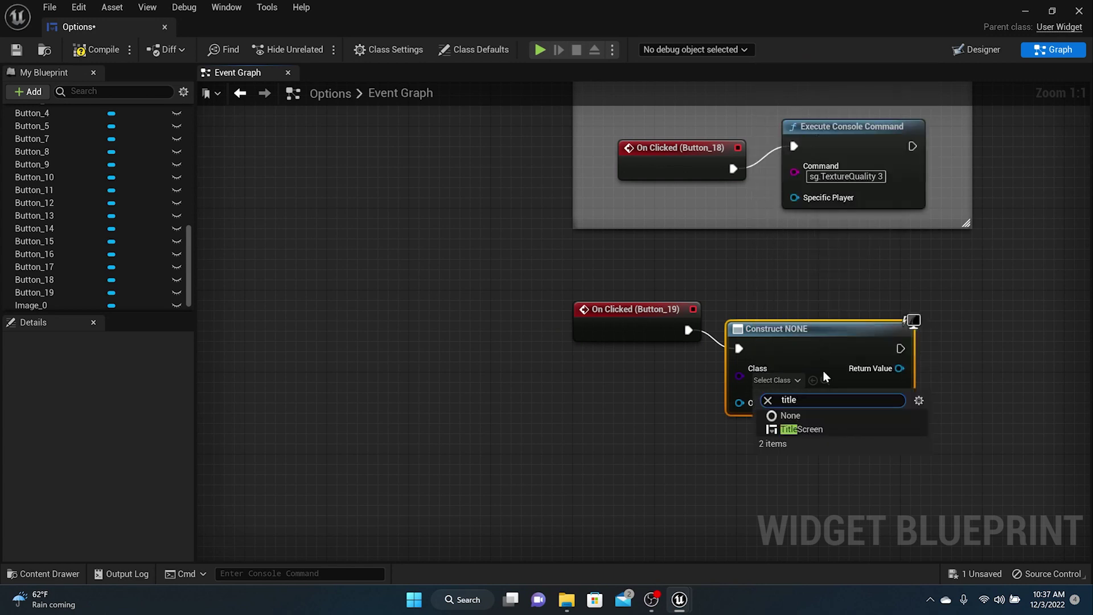
{"action": "left_click", "coordinate": [823, 429]}
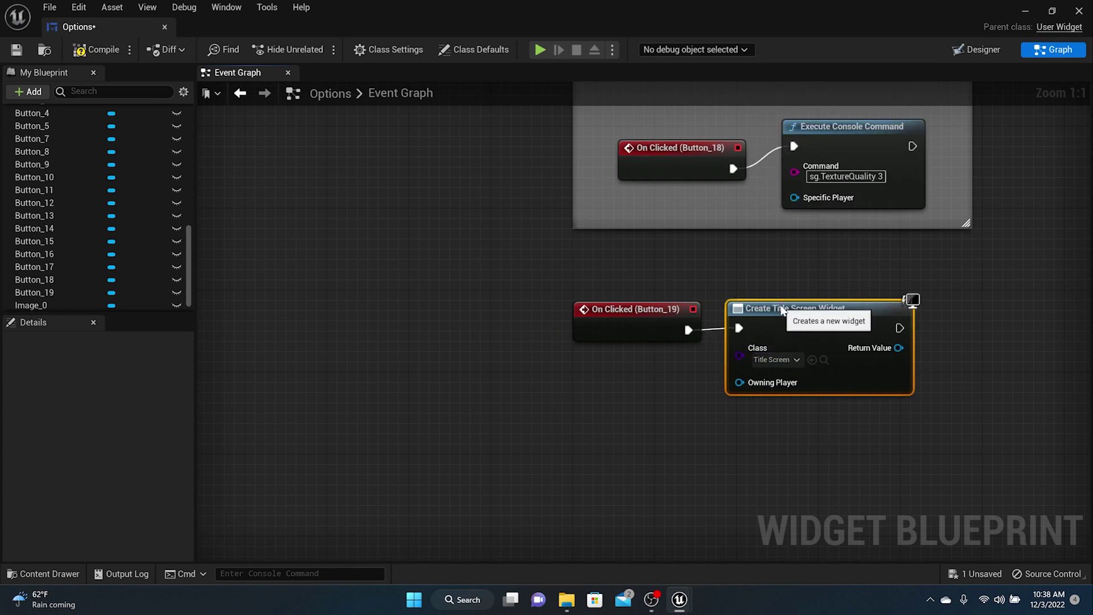
- Add a Remove from Parent node after the Create Title Screen Widget node and line it up with the chain
{"action": "right_click_drag", "start_coordinate": [734, 276], "coordinate": [415, 233]}
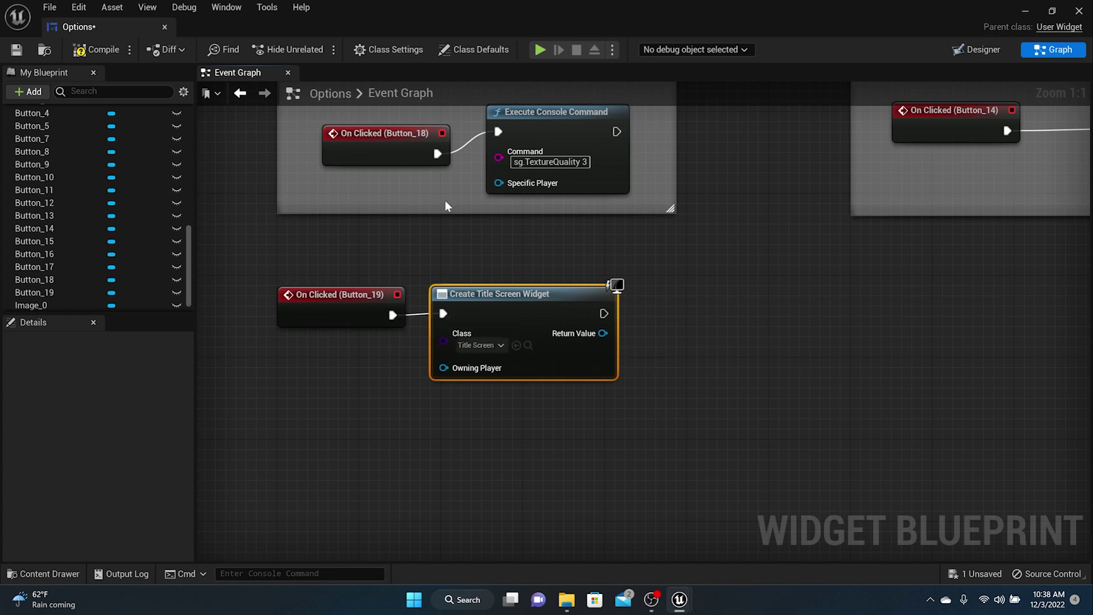
{"action": "left_click_drag", "start_coordinate": [604, 313], "coordinate": [663, 308]}
{"action": "type", "text": "re"}
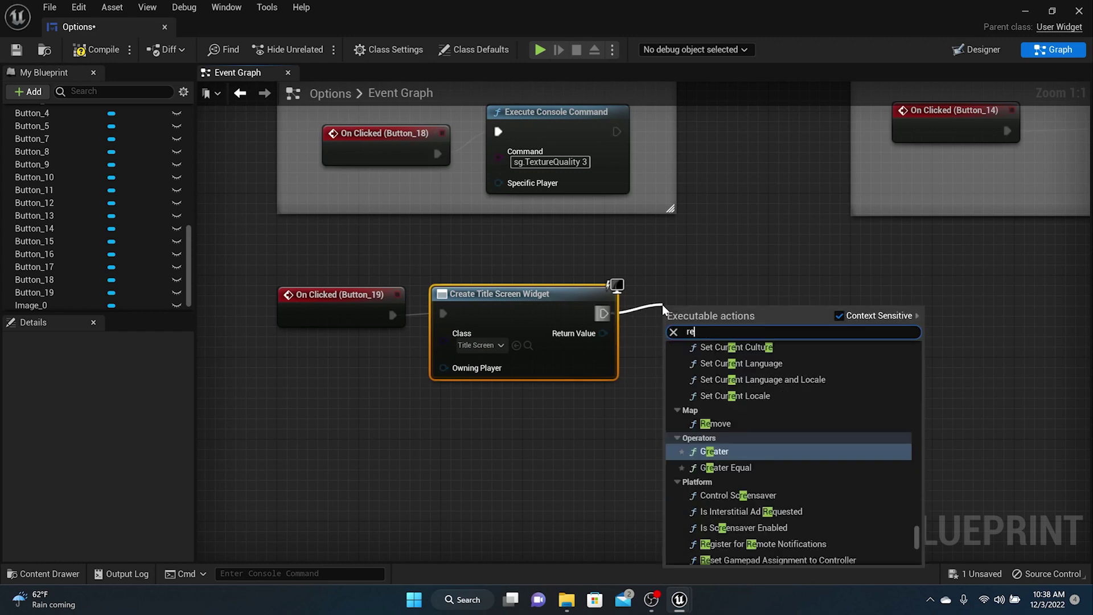
{"action": "type", "text": "movefrom"}
{"action": "key", "text": "Return"}
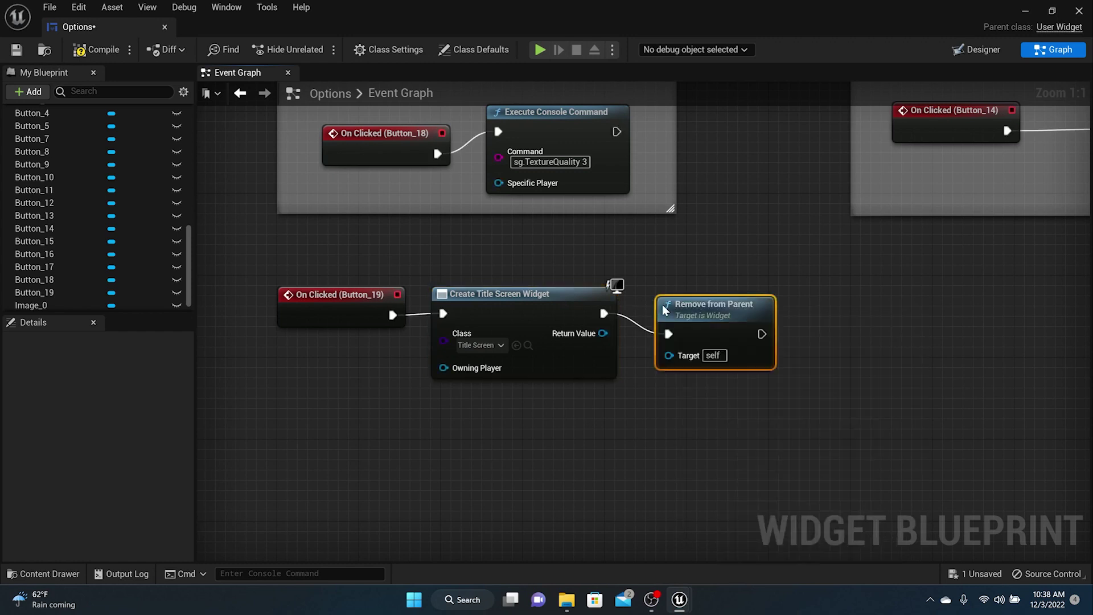
{"action": "left_click_drag", "start_coordinate": [687, 305], "coordinate": [679, 287]}
- Add an Add to Viewport node targeting the created Title Screen widget, chain it after Remove from Parent, and compile and save
{"action": "left_click_drag", "start_coordinate": [604, 335], "coordinate": [788, 419]}
{"action": "type", "text": "add"}
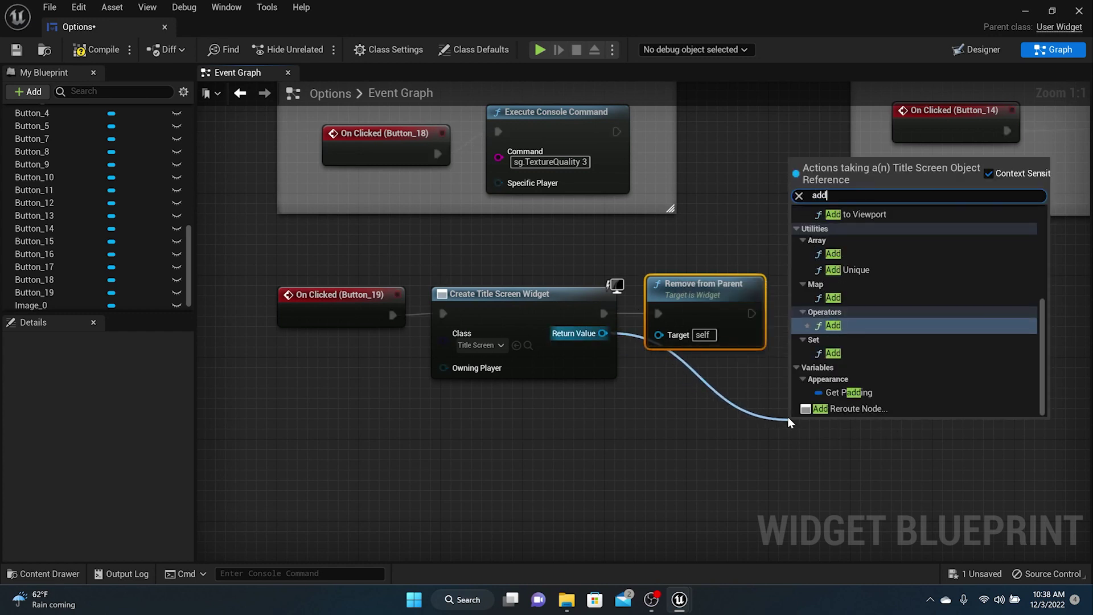
{"action": "left_click", "coordinate": [905, 213]}
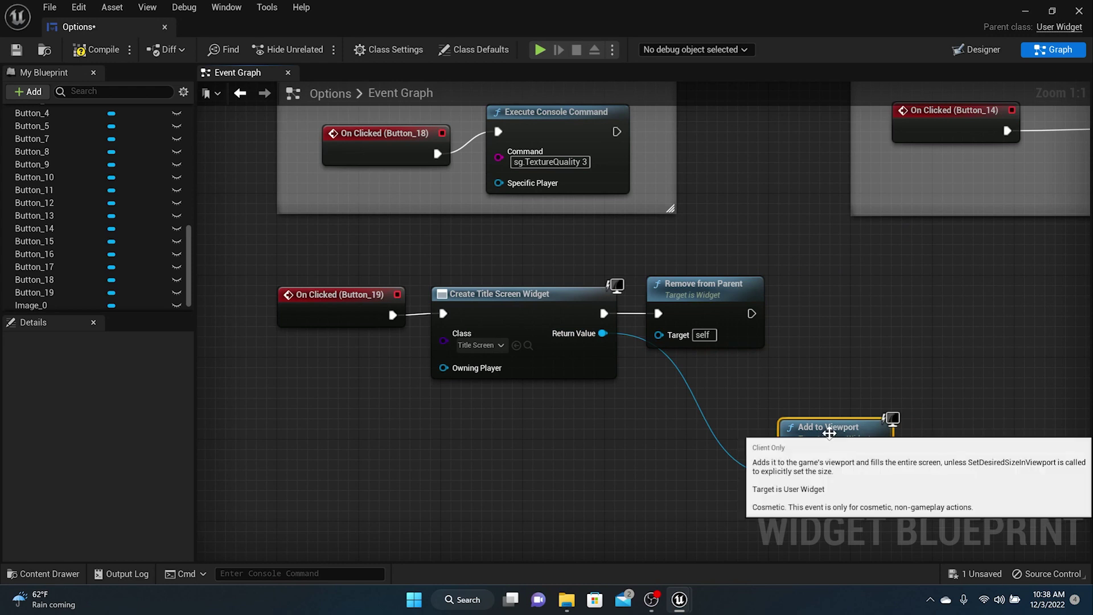
{"action": "left_click_drag", "start_coordinate": [819, 430], "coordinate": [841, 307]}
{"action": "left_click_drag", "start_coordinate": [749, 315], "coordinate": [843, 291]}
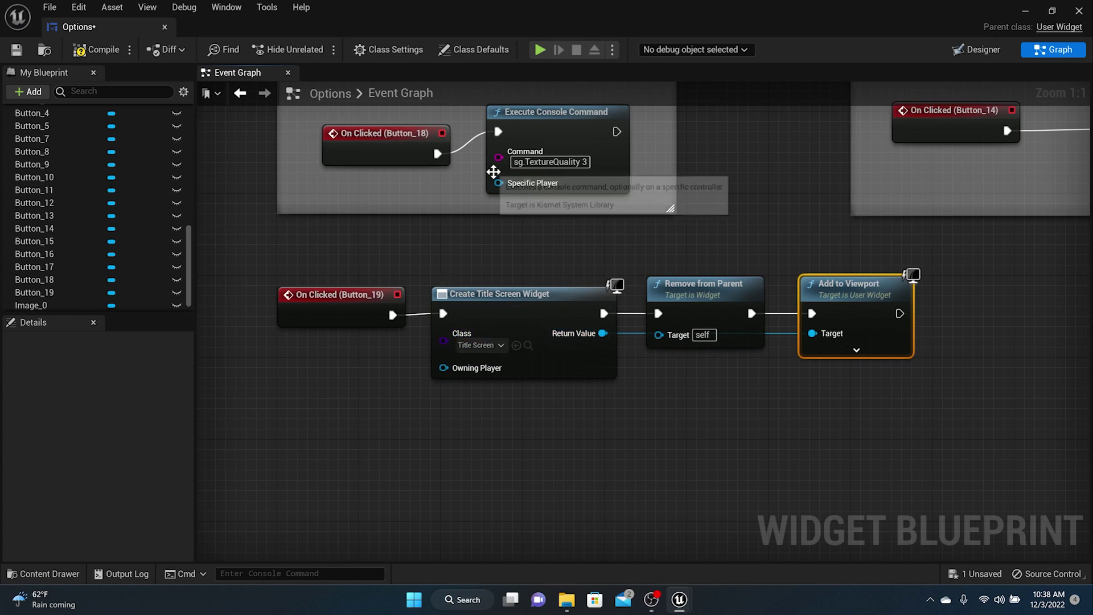
{"action": "left_click", "coordinate": [101, 50]}
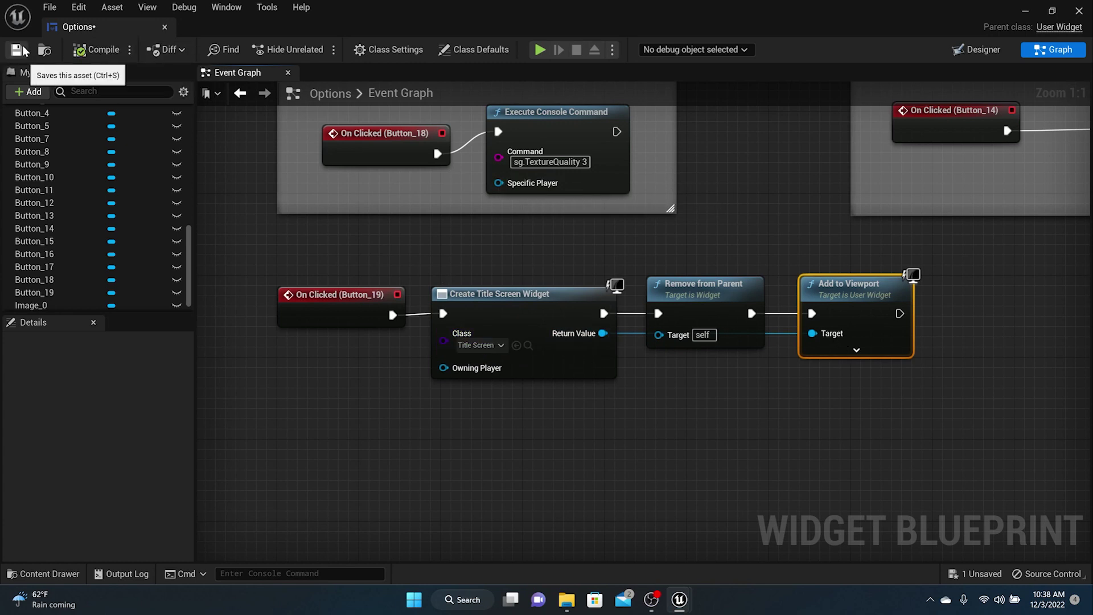
{"action": "left_click", "coordinate": [17, 50]}
- Group the Back button's nodes in a comment named "Back" and turn on its bubble for zoomed-out views
{"action": "scroll", "coordinate": [412, 244], "scroll_direction": "down", "scroll_amount": 3}
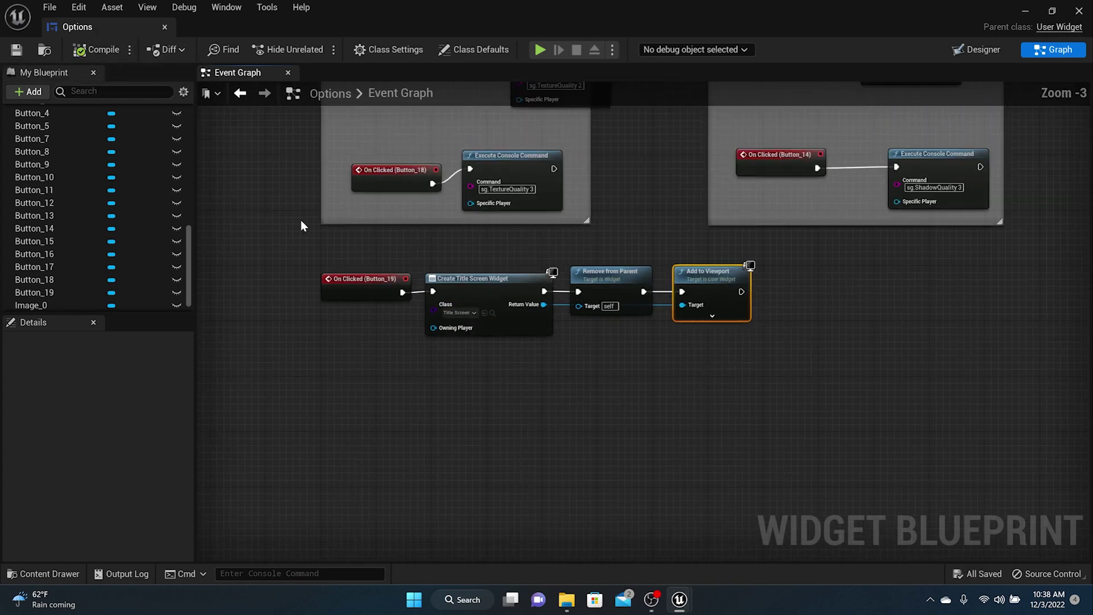
{"action": "left_click_drag", "start_coordinate": [292, 237], "coordinate": [898, 383]}
{"action": "key", "text": "c"}
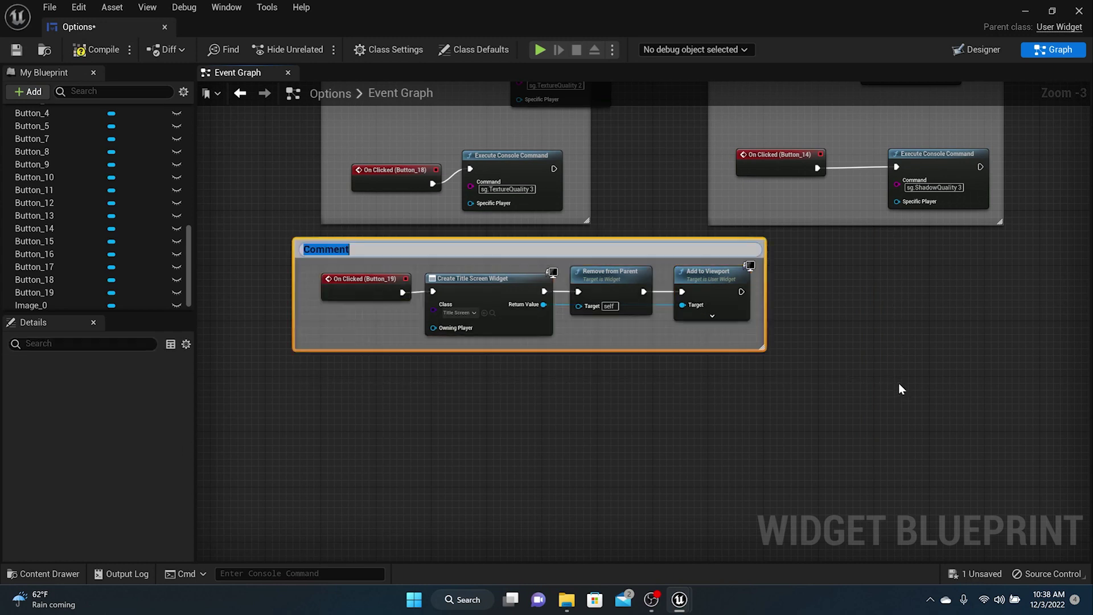
{"action": "type", "text": "Ba"}
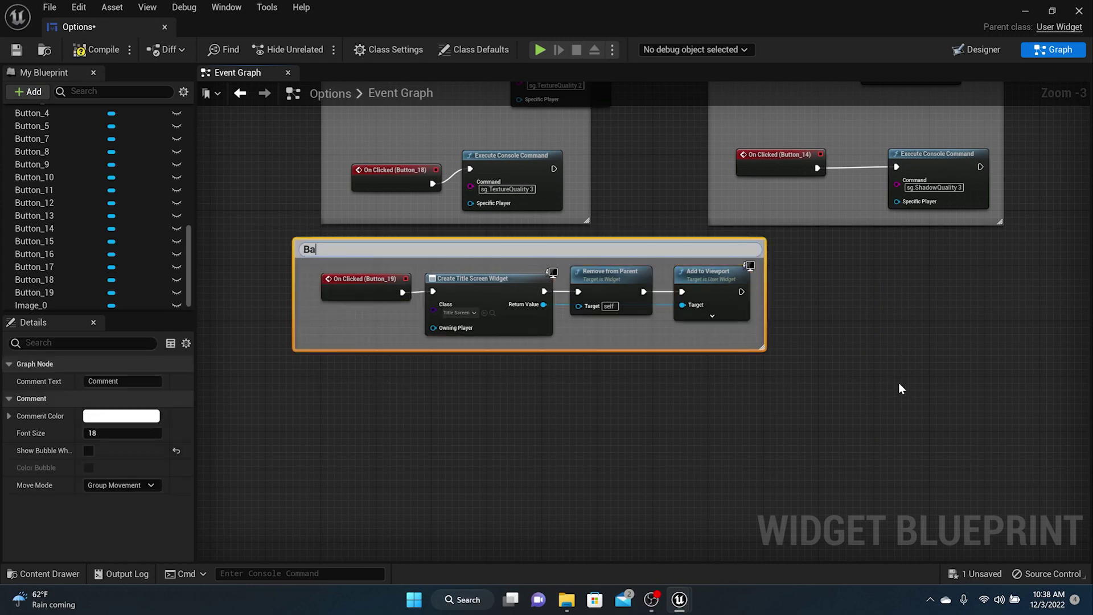
{"action": "type", "text": "ck"}
{"action": "key", "text": "Return"}
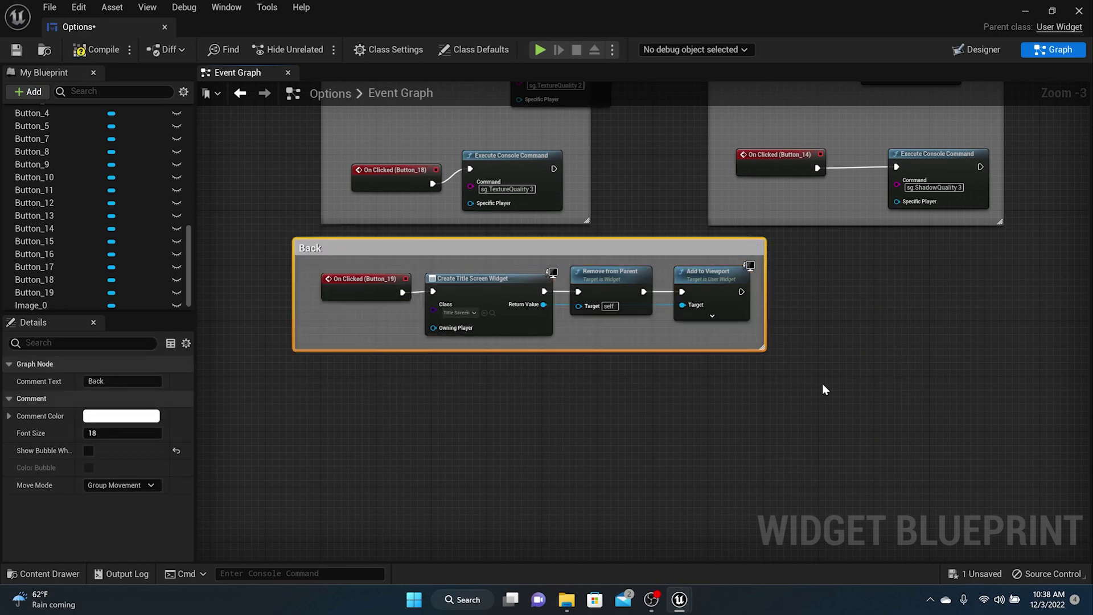
{"action": "left_click", "coordinate": [88, 451]}
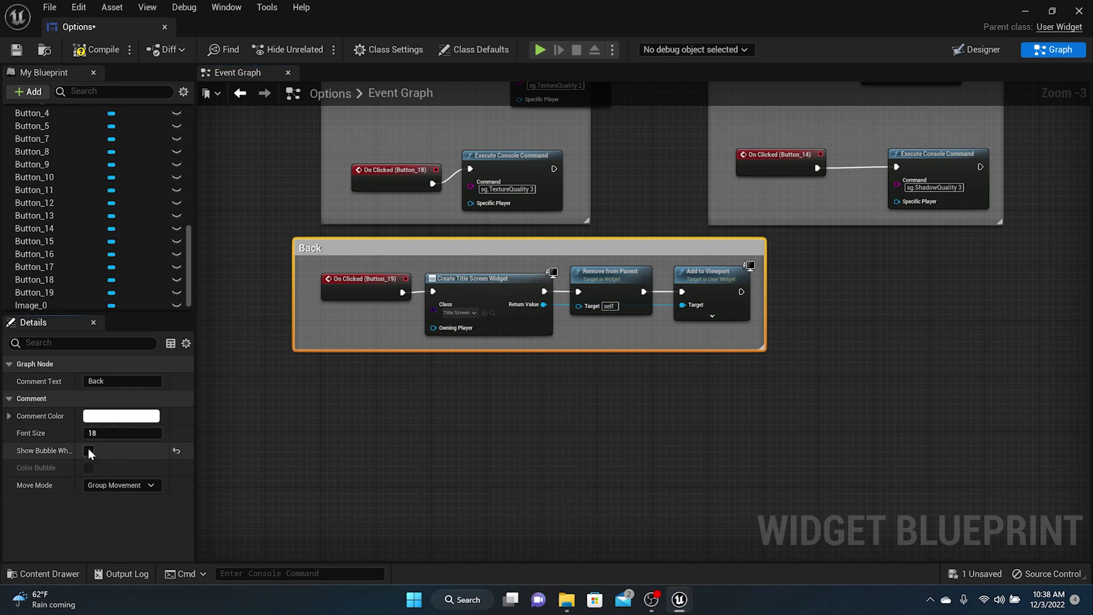
- Compile and close the Options widget blueprint, and save all levels and assets from the level editor
{"action": "left_click", "coordinate": [79, 51]}
{"action": "left_click", "coordinate": [165, 27]}
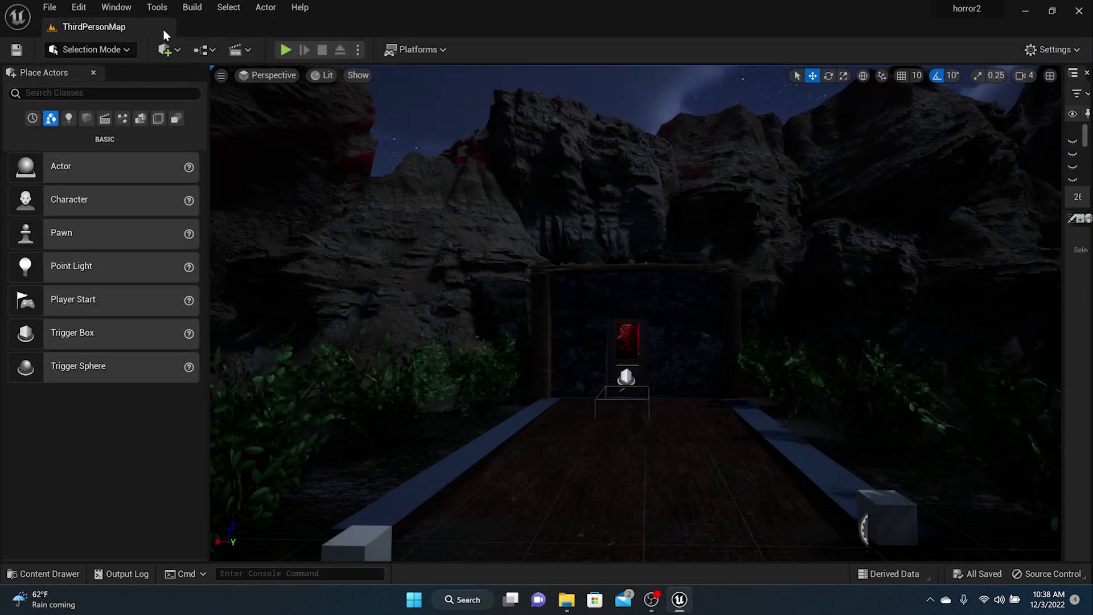
{"action": "right_click_drag", "start_coordinate": [610, 259], "coordinate": [734, 395]}
{"action": "scroll", "coordinate": [637, 244], "scroll_direction": "down", "scroll_amount": 8}
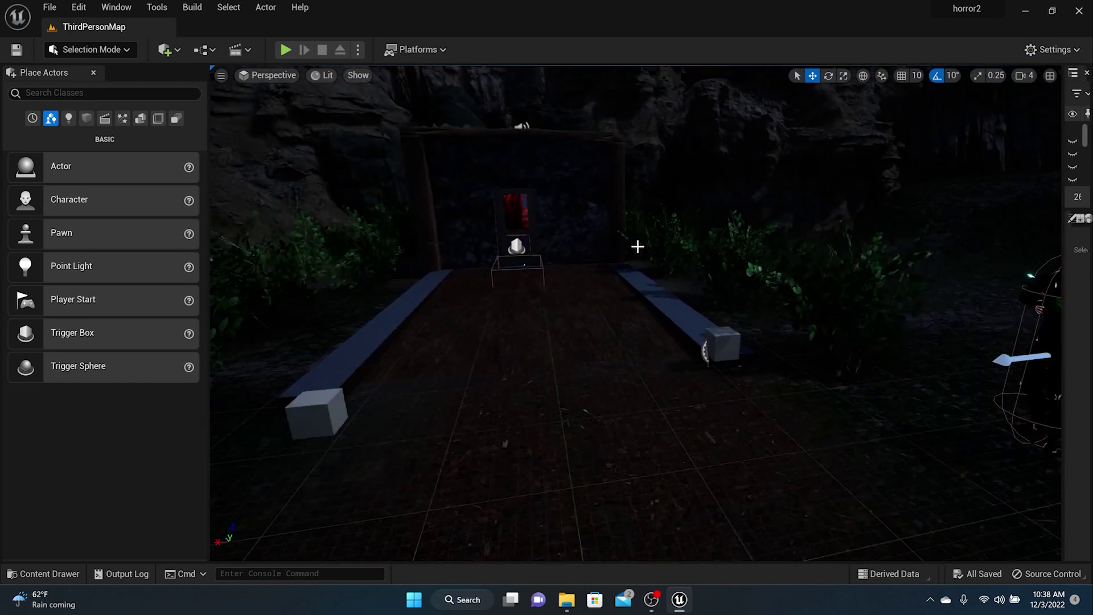
{"action": "right_click_drag", "start_coordinate": [718, 259], "coordinate": [581, 177]}
{"action": "middle_click_drag", "start_coordinate": [582, 178], "coordinate": [729, 177]}
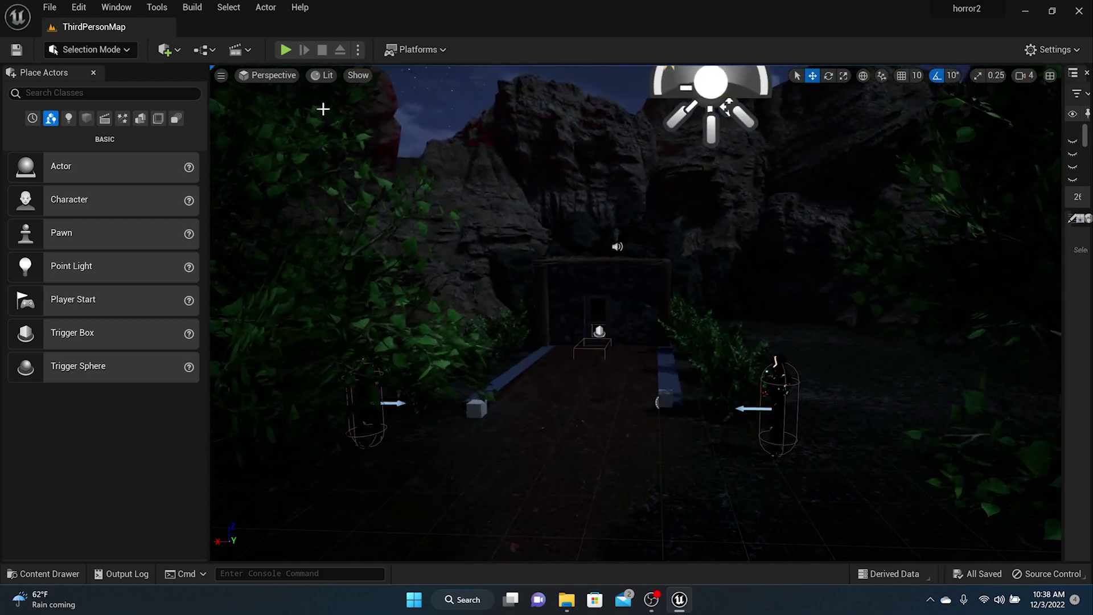
{"action": "left_click", "coordinate": [59, 9]}
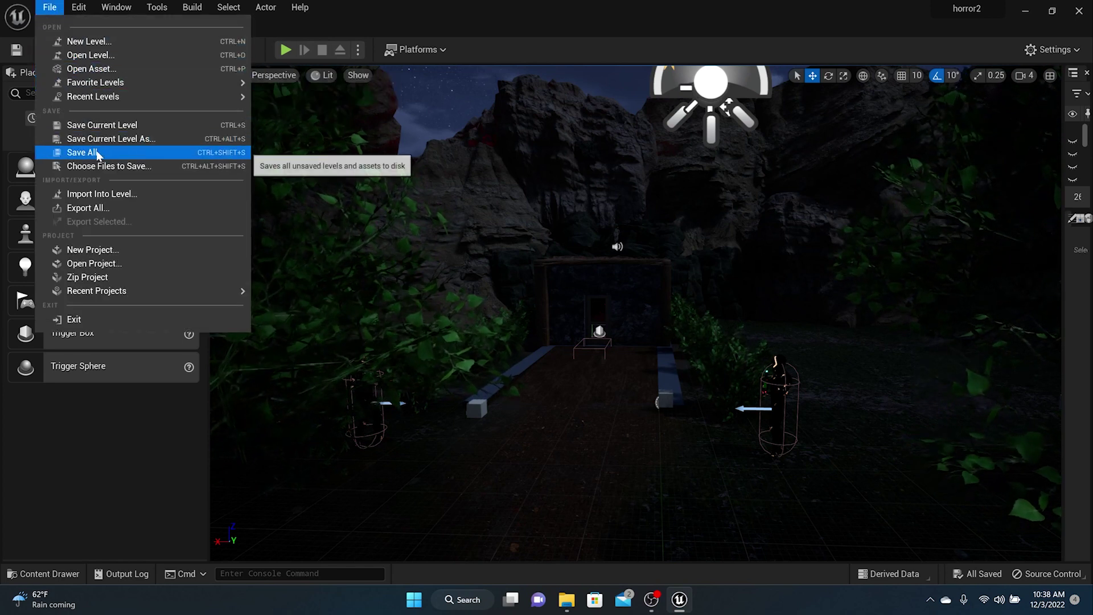
{"action": "left_click", "coordinate": [82, 152]}
- Create a new level from the Empty Level template
{"action": "left_click", "coordinate": [50, 7]}
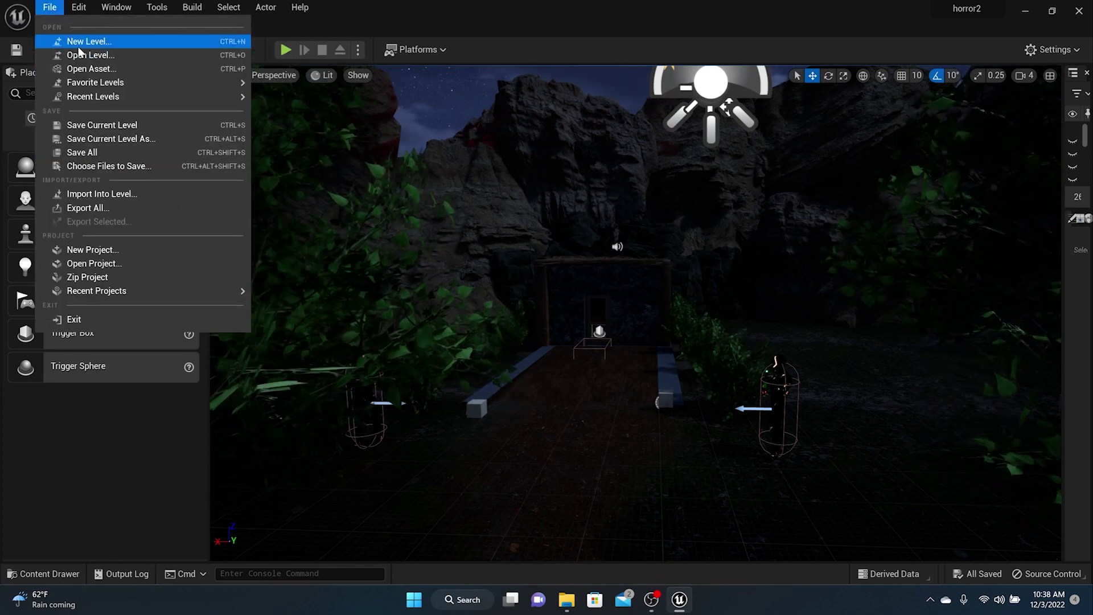
{"action": "left_click", "coordinate": [85, 42]}
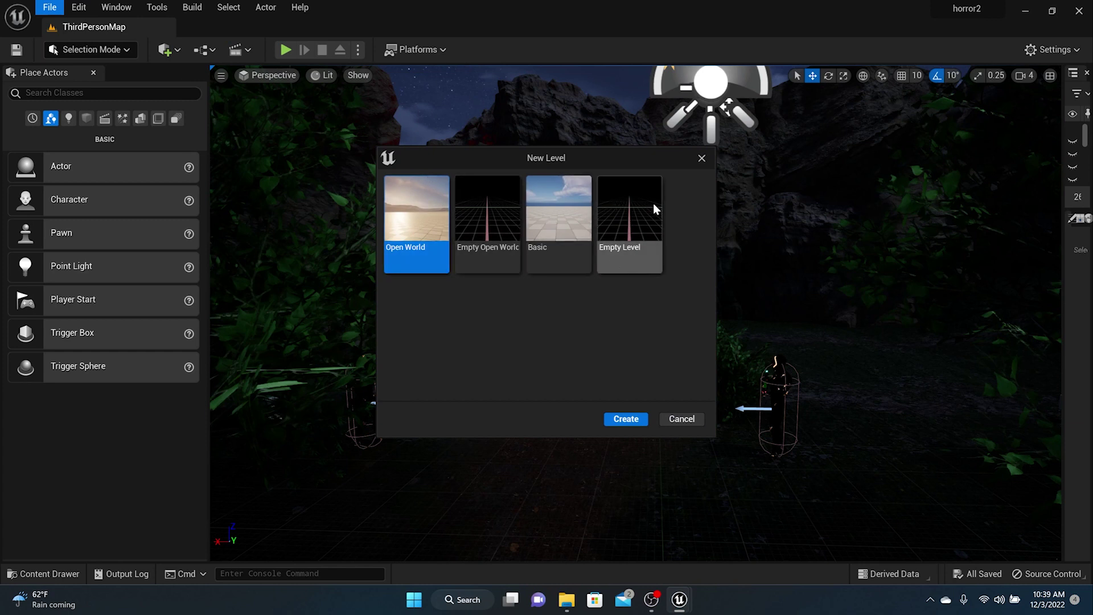
{"action": "left_click", "coordinate": [618, 219]}
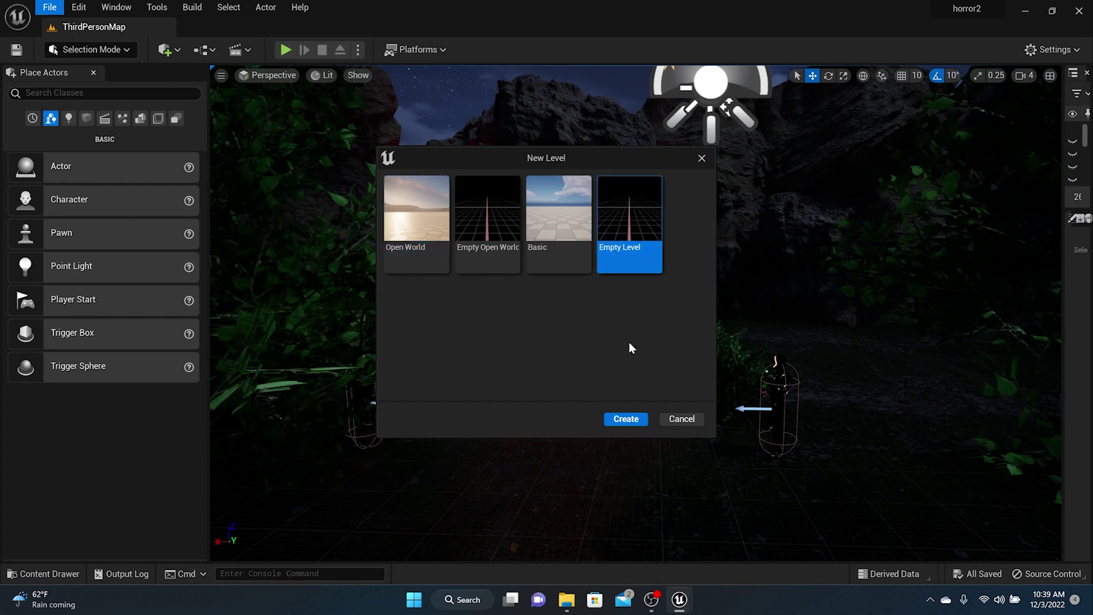
{"action": "left_click", "coordinate": [626, 419]}
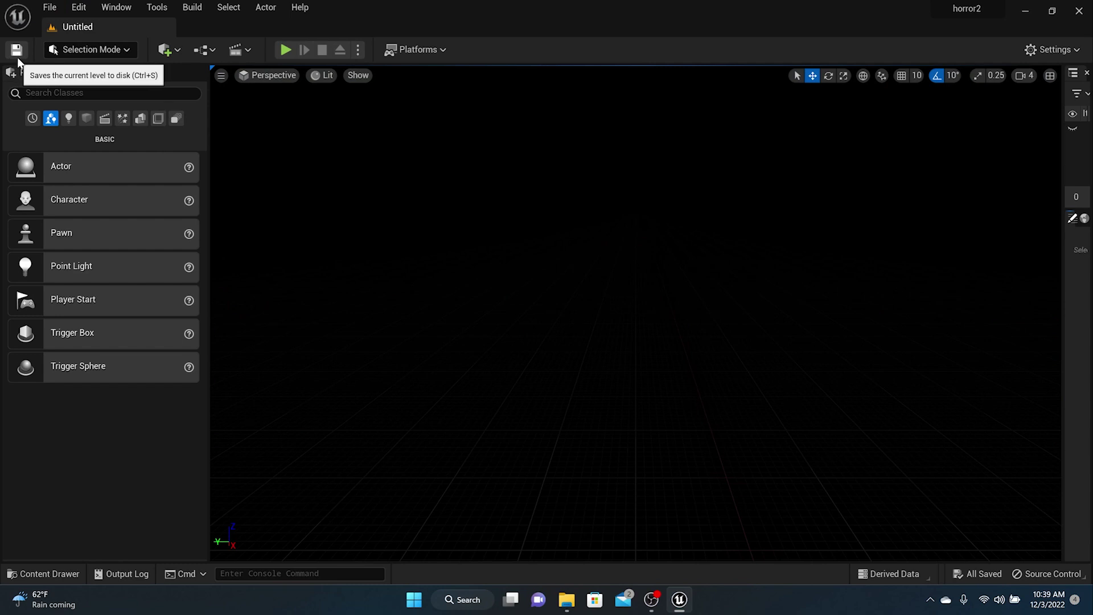
- Save the new level as "Title" in the ThirdPerson/Maps folder
{"action": "left_click", "coordinate": [49, 7]}
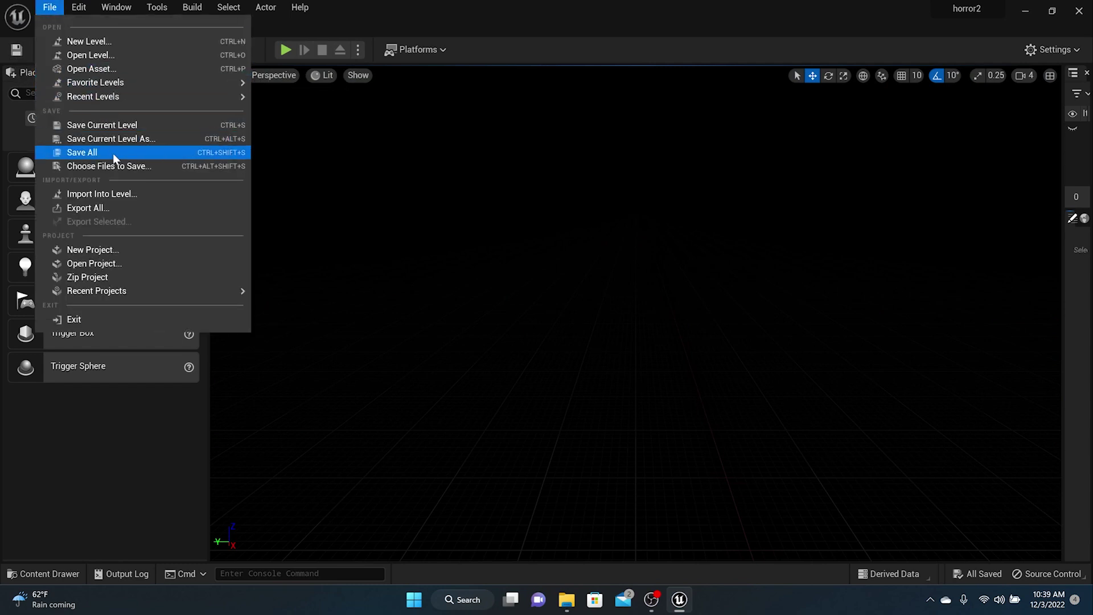
{"action": "left_click", "coordinate": [112, 152]}
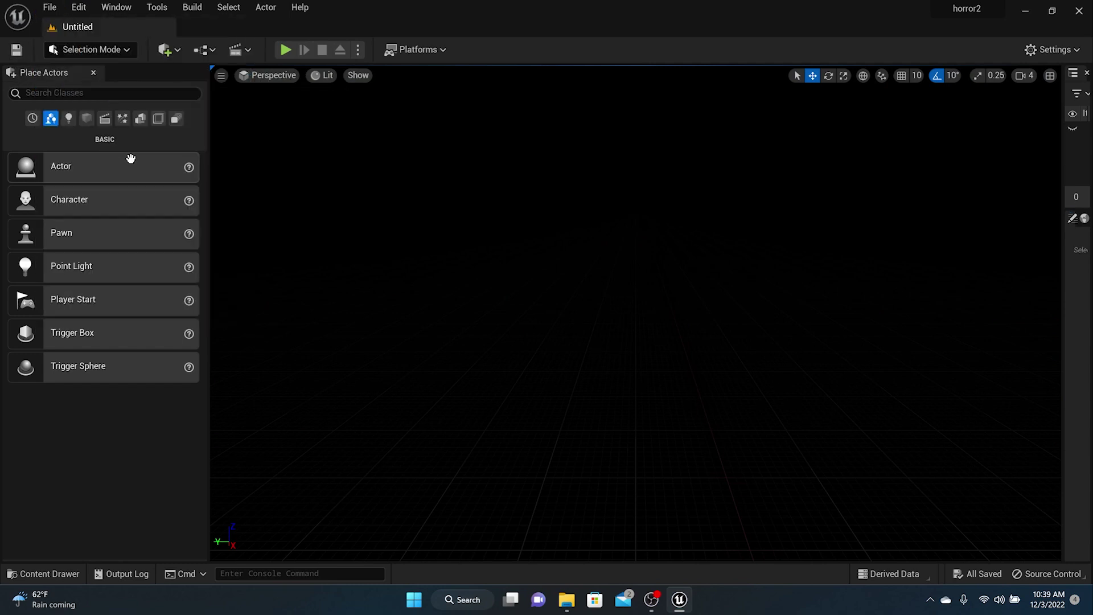
{"action": "left_click", "coordinate": [16, 50]}
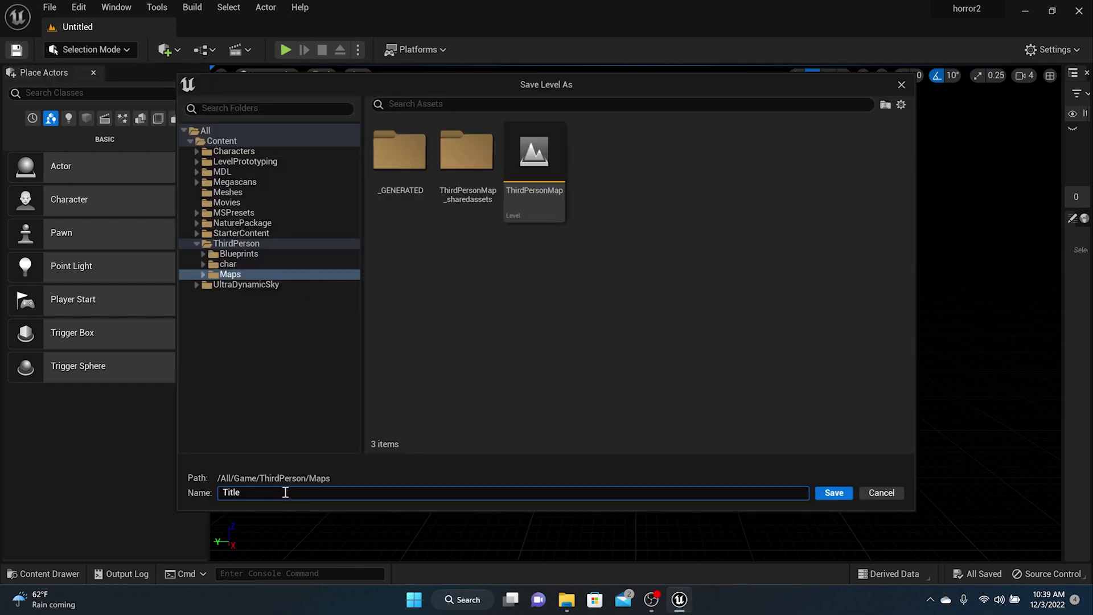
{"action": "key", "text": "Return"}
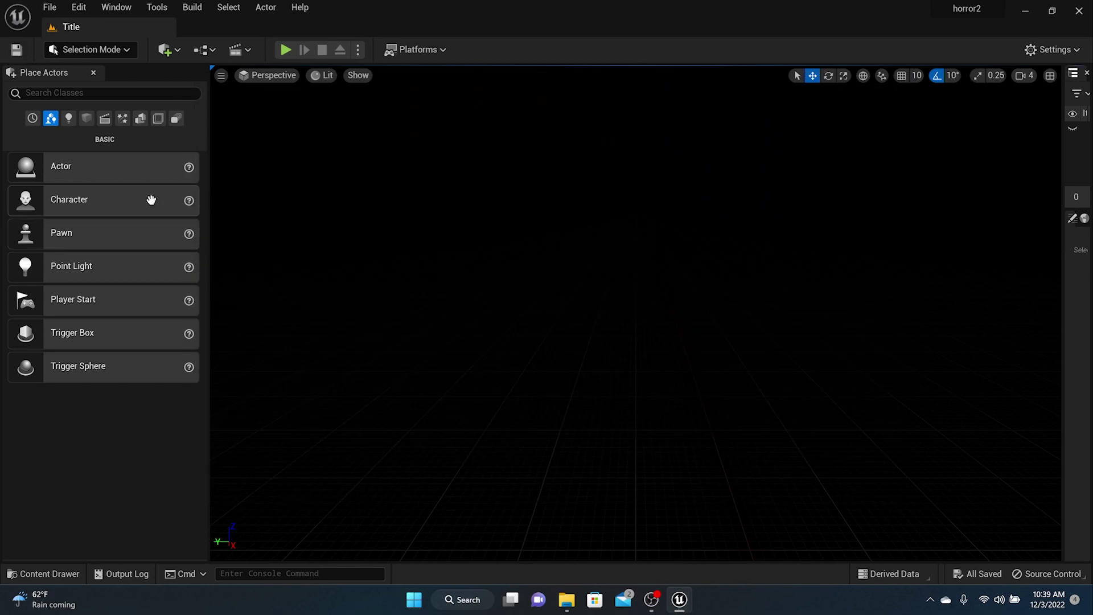
- Open the Title level's blueprint and add a Create Widget node driven by Event BeginPlay
{"action": "left_click", "coordinate": [205, 49]}
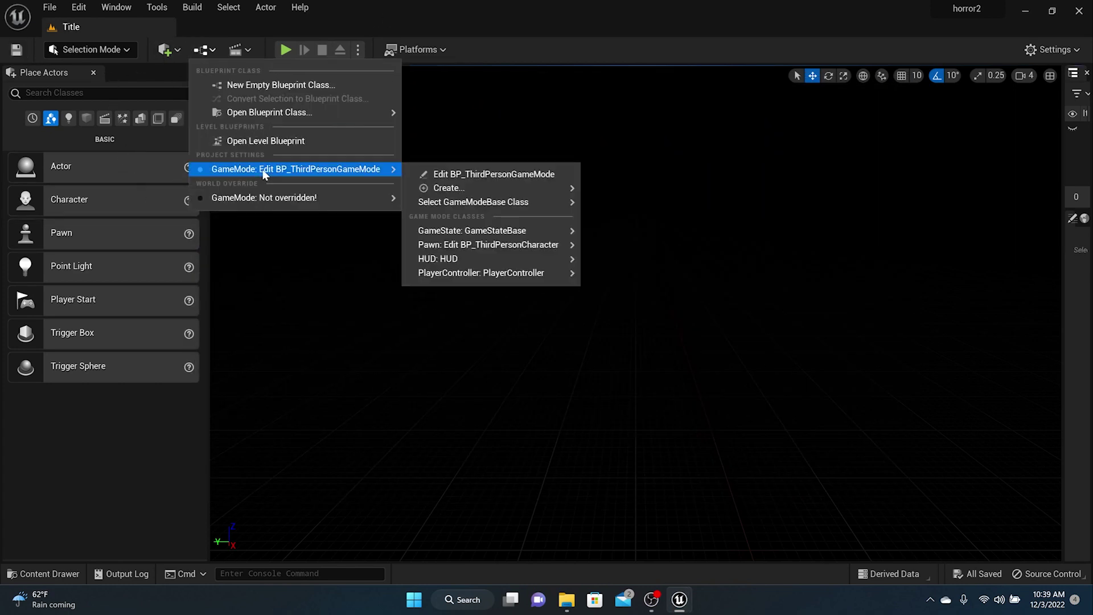
{"action": "left_click", "coordinate": [264, 140]}
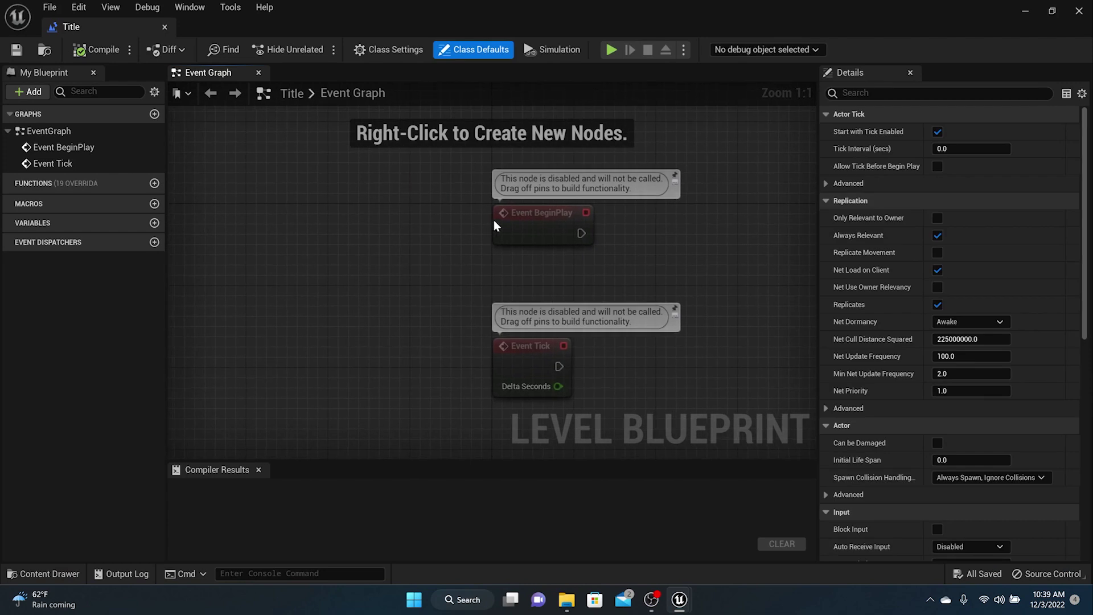
{"action": "left_click_drag", "start_coordinate": [561, 226], "coordinate": [504, 236]}
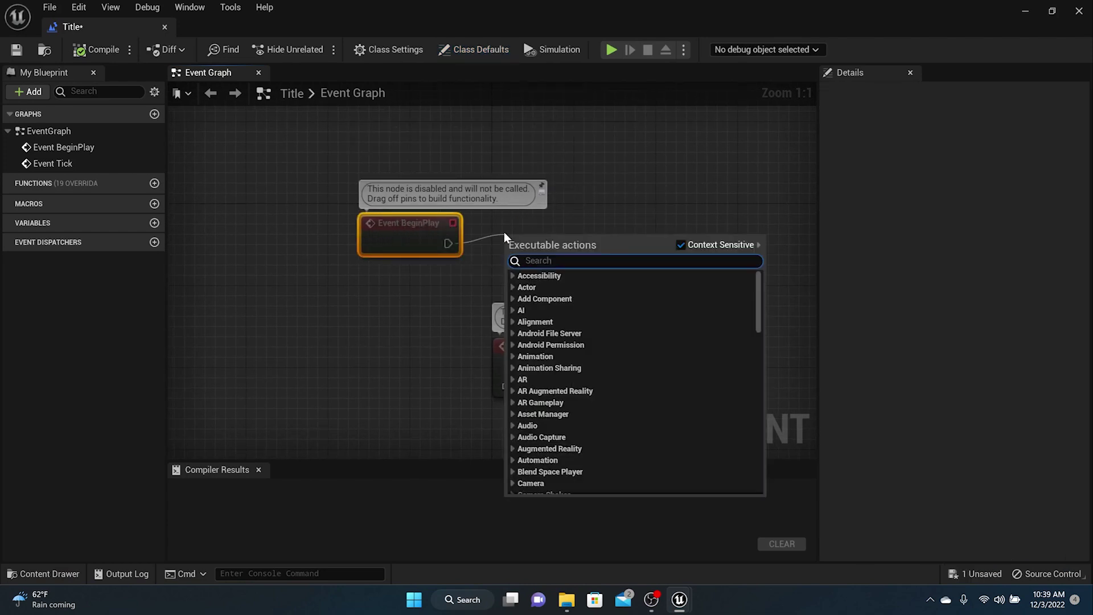
{"action": "type", "text": "createwi"}
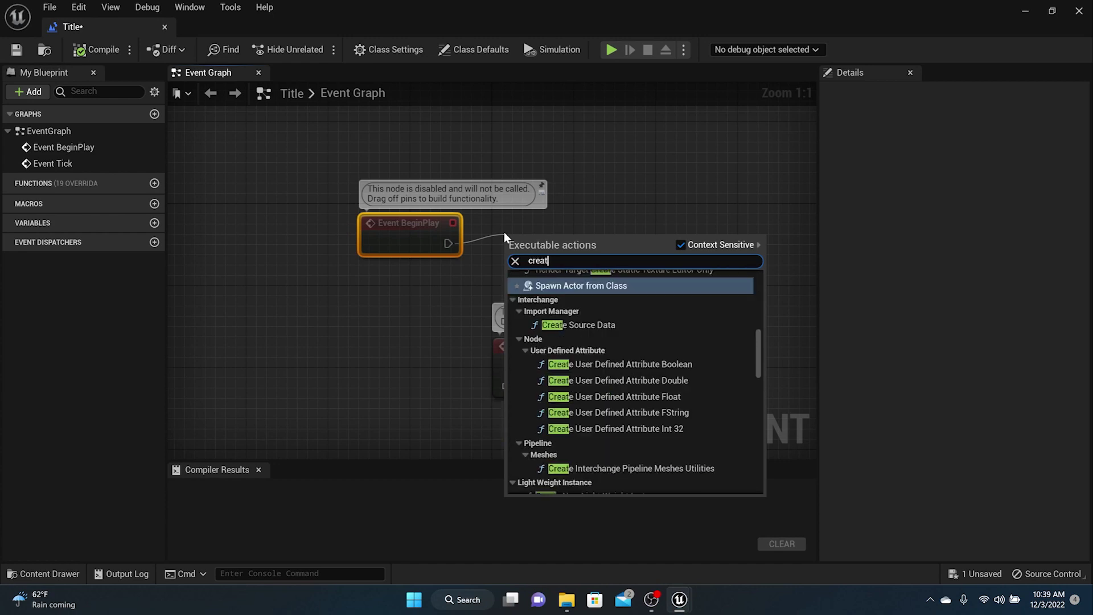
{"action": "key", "text": "Return"}
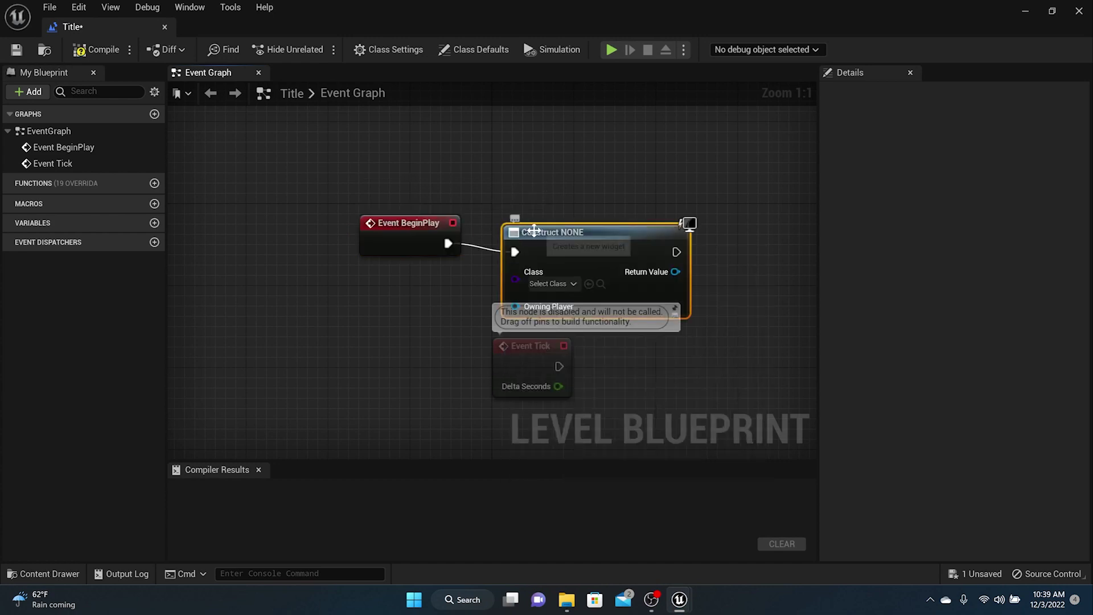
- Set the Create Widget node's class to Title Screen and line it up with Event BeginPlay
{"action": "left_click_drag", "start_coordinate": [504, 232], "coordinate": [524, 180]}
{"action": "left_click", "coordinate": [590, 233]}
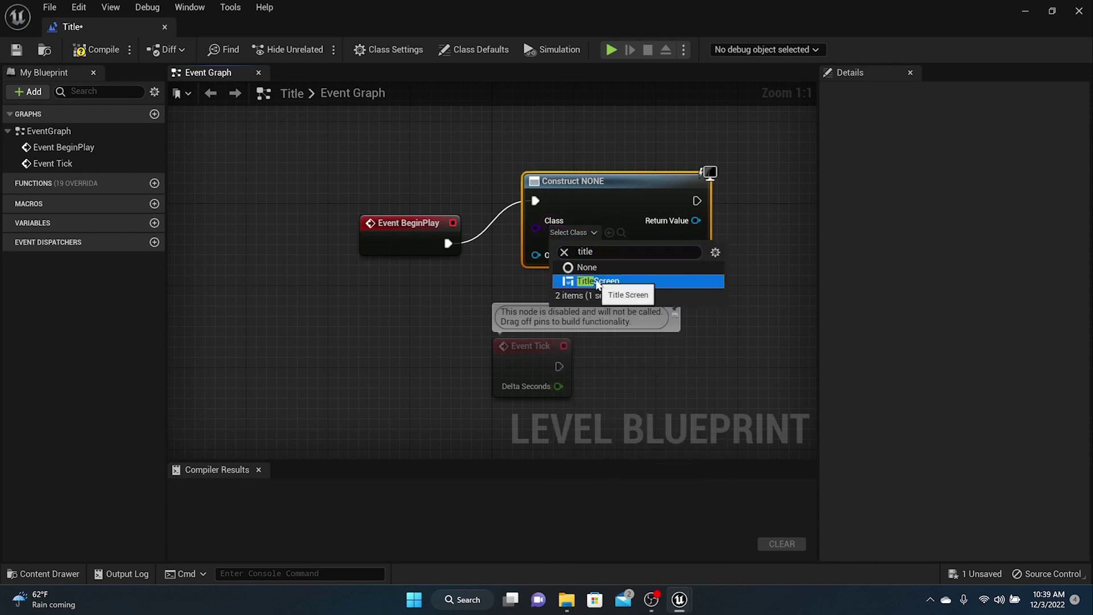
{"action": "left_click", "coordinate": [606, 281]}
{"action": "left_click_drag", "start_coordinate": [419, 217], "coordinate": [441, 188]}
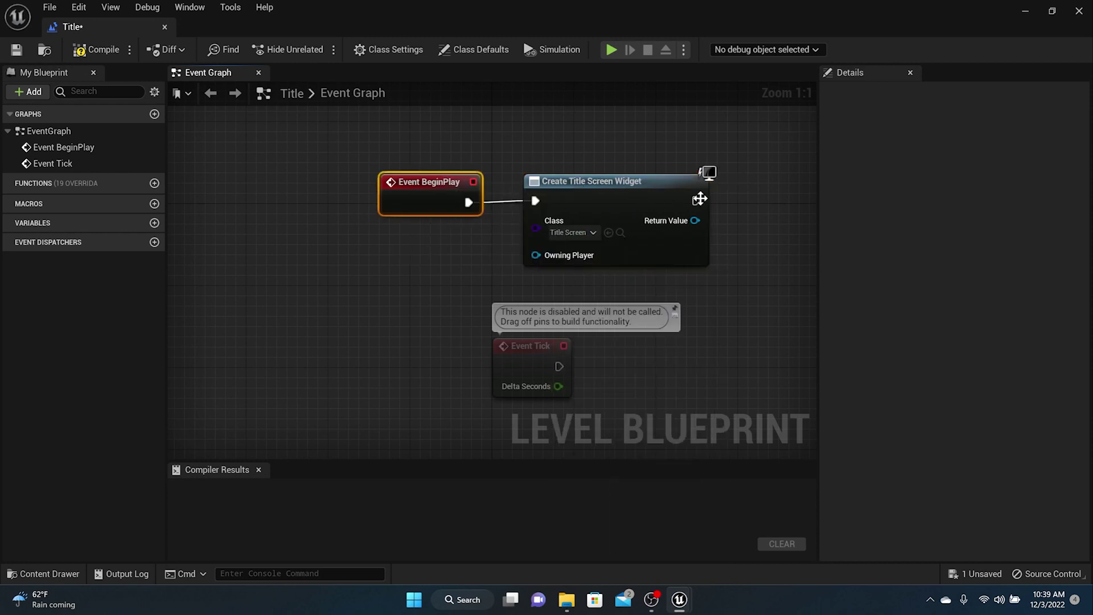
- Add an Add to Viewport node from the Title Screen widget's return value and align it with the node row
{"action": "right_click_drag", "start_coordinate": [763, 198], "coordinate": [563, 205]}
{"action": "left_click_drag", "start_coordinate": [495, 228], "coordinate": [553, 228]}
{"action": "type", "text": "addto"}
{"action": "key", "text": "Return"}
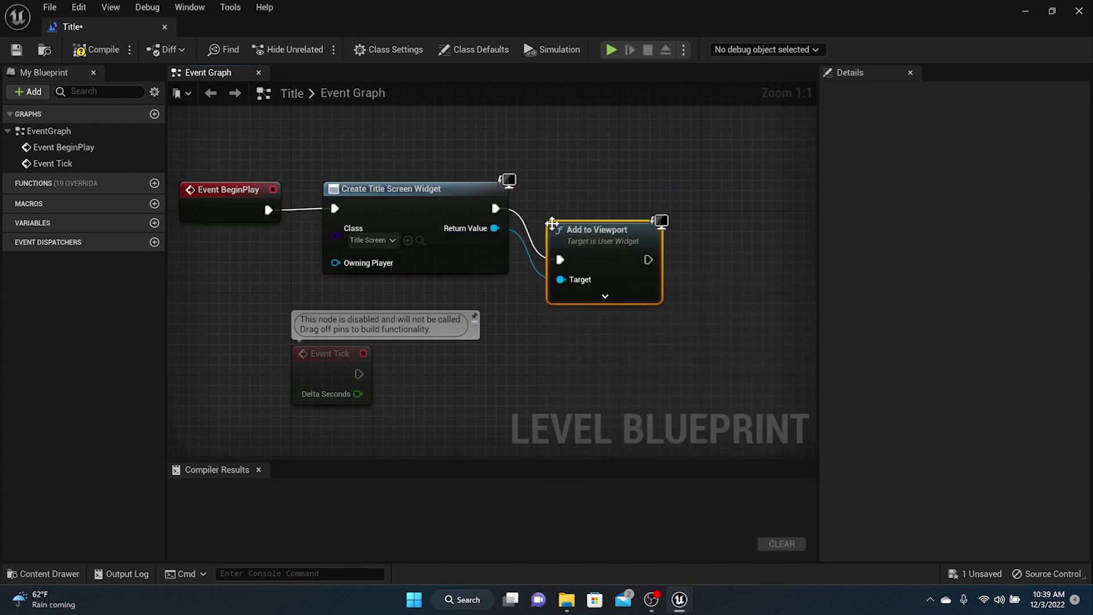
{"action": "left_click_drag", "start_coordinate": [561, 227], "coordinate": [561, 187]}
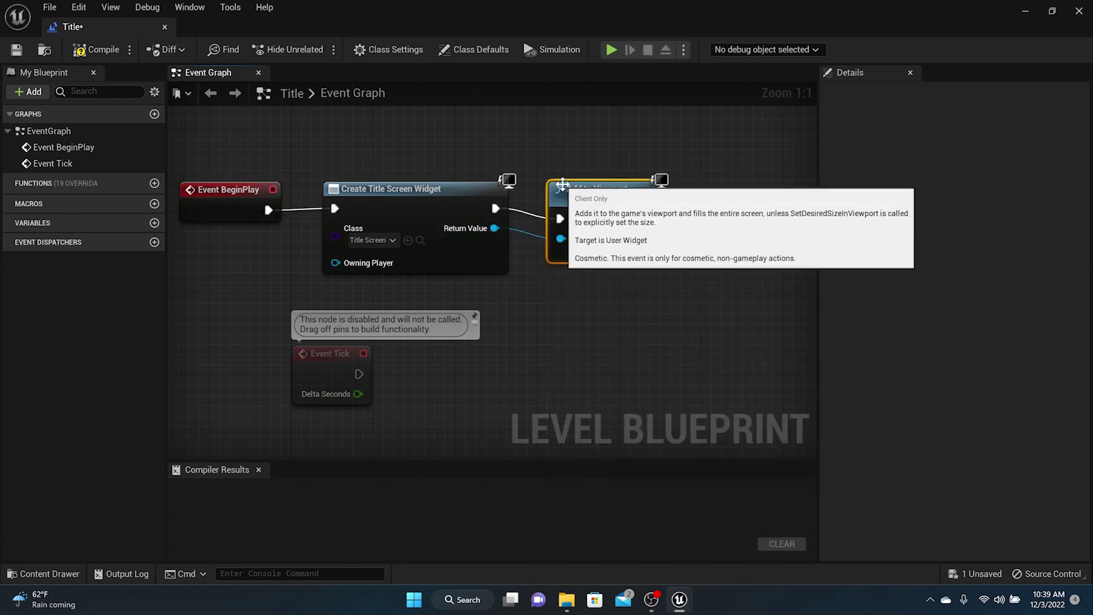
- Add a Get Player Controller node above the widget nodes in the event graph
{"action": "left_click_drag", "start_coordinate": [267, 210], "coordinate": [489, 143]}
{"action": "left_click", "coordinate": [416, 118]}
{"action": "right_click", "coordinate": [502, 147]}
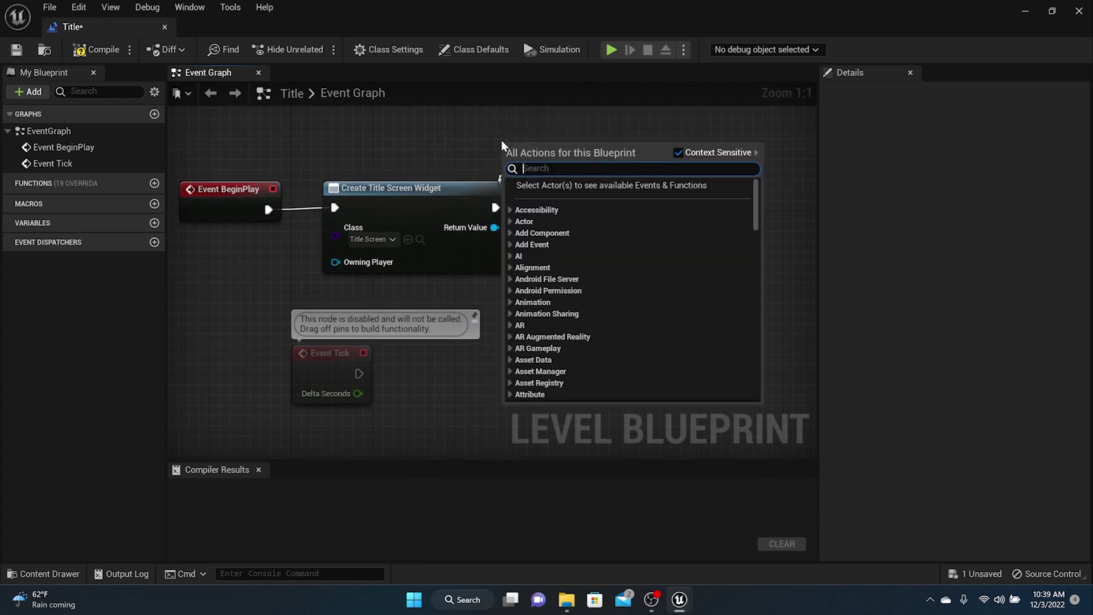
{"action": "type", "text": "etplay"}
{"action": "key", "text": "BackSpace"}
{"action": "key", "text": "BackSpace"}
{"action": "key", "text": "BackSpace"}
{"action": "key", "text": "BackSpace"}
{"action": "key", "text": "BackSpace"}
{"action": "key", "text": "BackSpace"}
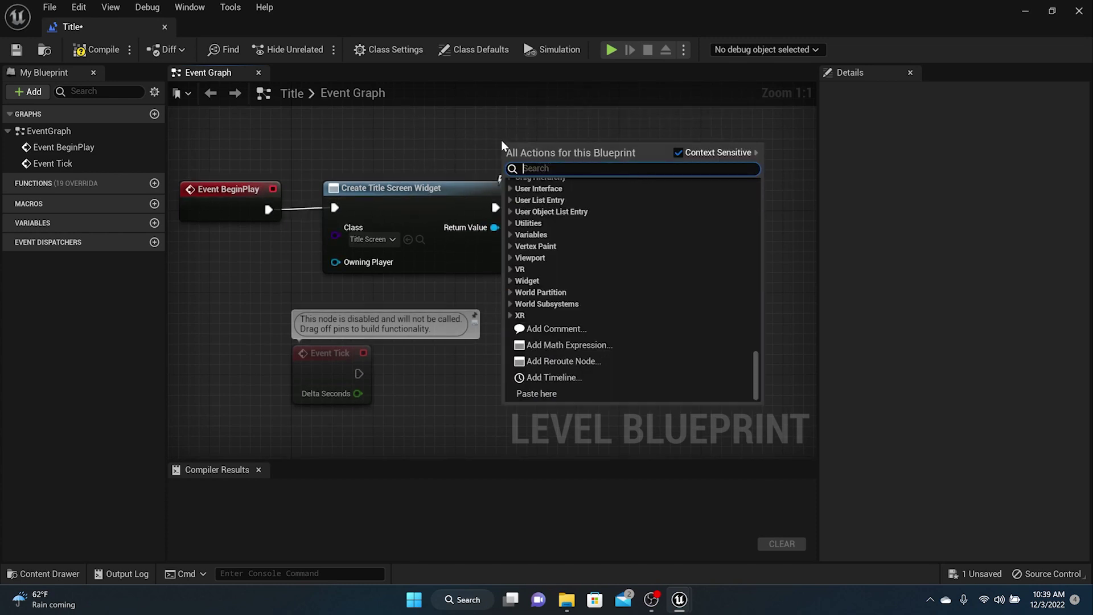
{"action": "type", "text": "playercon"}
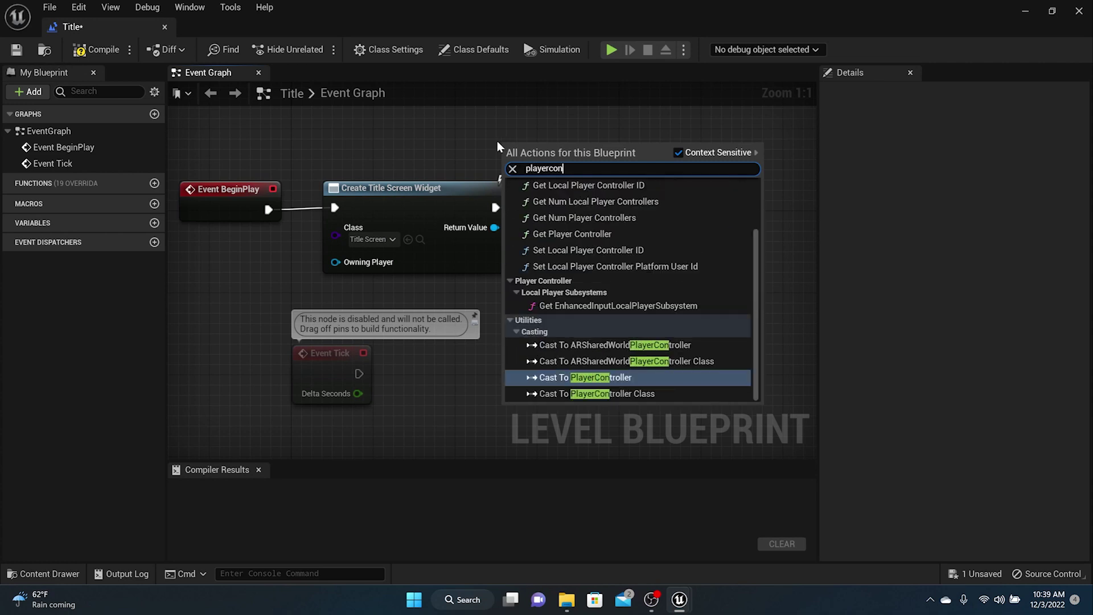
{"action": "left_click", "coordinate": [604, 237]}
- Try a Set Input Mode Game Only node on the player controller reference, and delete it
{"action": "left_click_drag", "start_coordinate": [603, 149], "coordinate": [670, 122]}
{"action": "type", "text": "setinpu"}
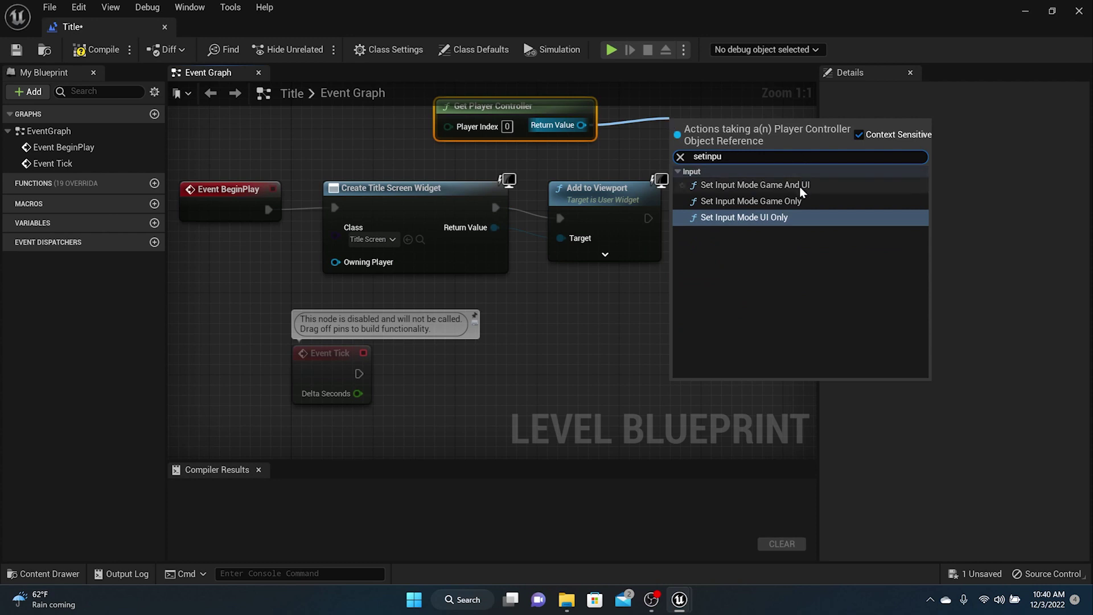
{"action": "left_click", "coordinate": [737, 203]}
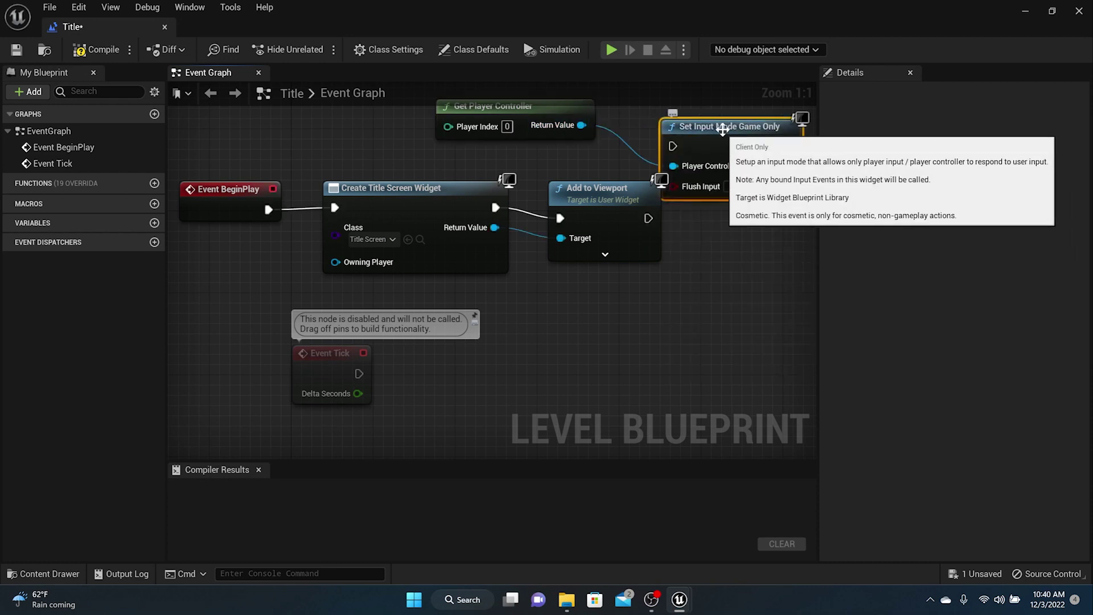
{"action": "key", "text": "Delete"}
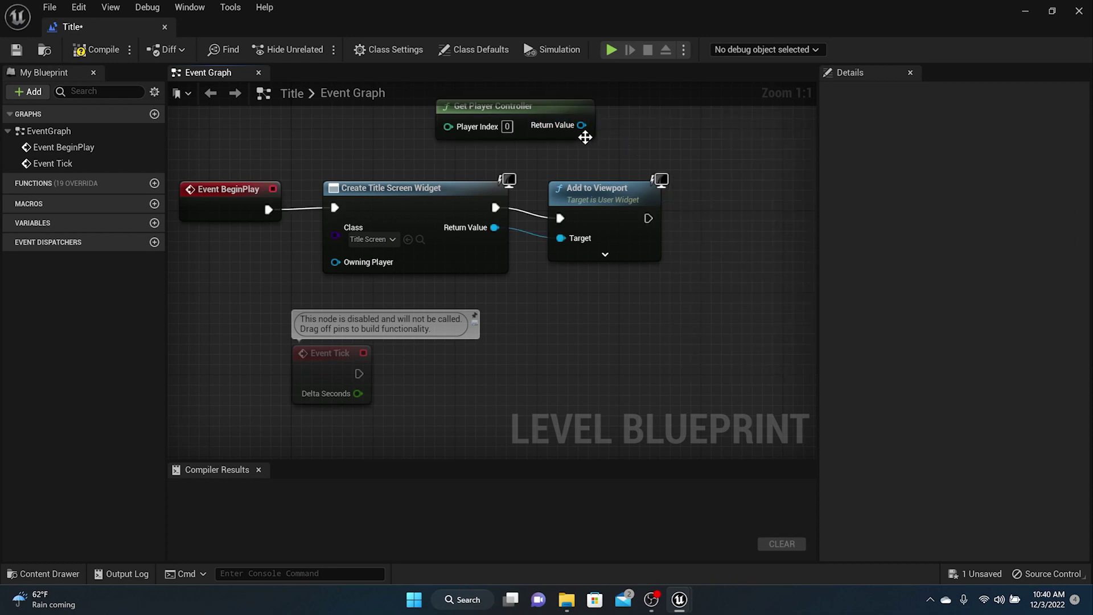
- Add a Set Input Mode UI Only node from the player controller, run it after Add to Viewport, and feed the Title Screen widget into In Widget to Focus
{"action": "left_click_drag", "start_coordinate": [581, 125], "coordinate": [715, 148]}
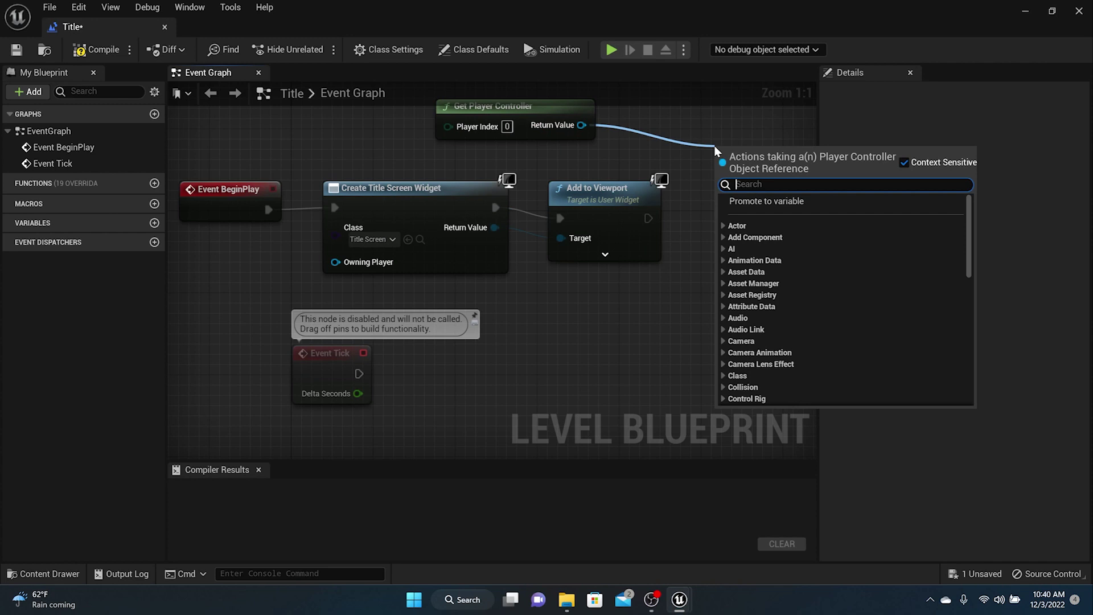
{"action": "type", "text": "s"}
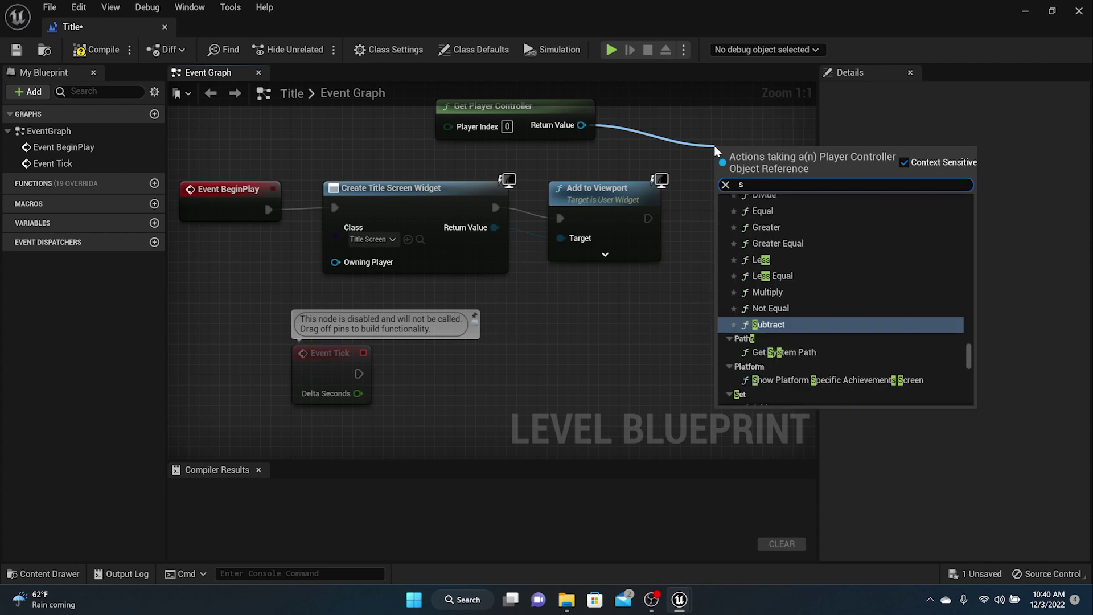
{"action": "type", "text": "etinpu"}
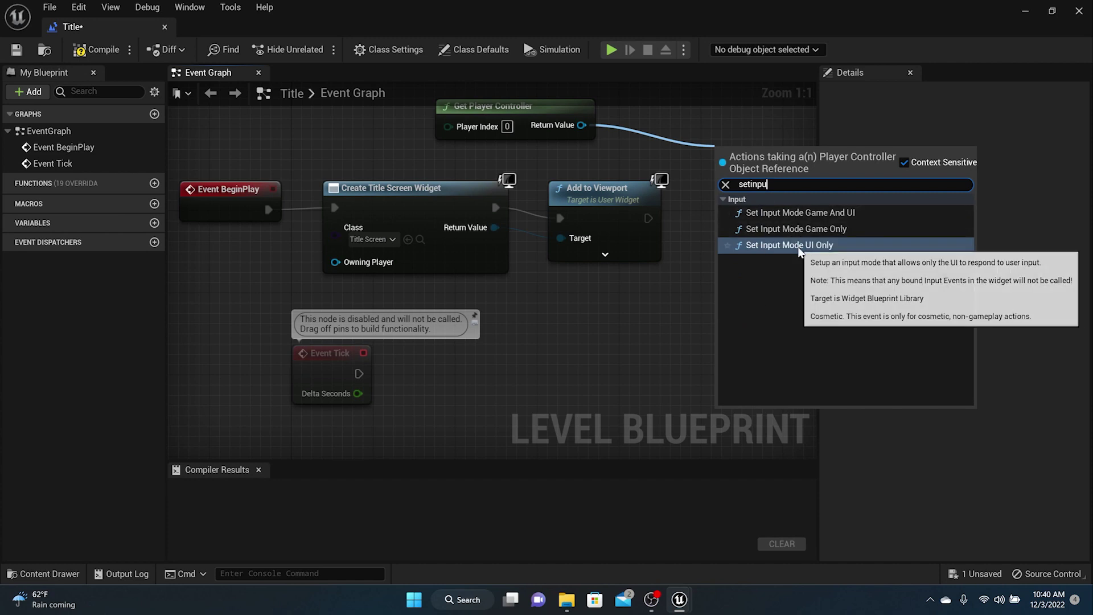
{"action": "left_click", "coordinate": [799, 248]}
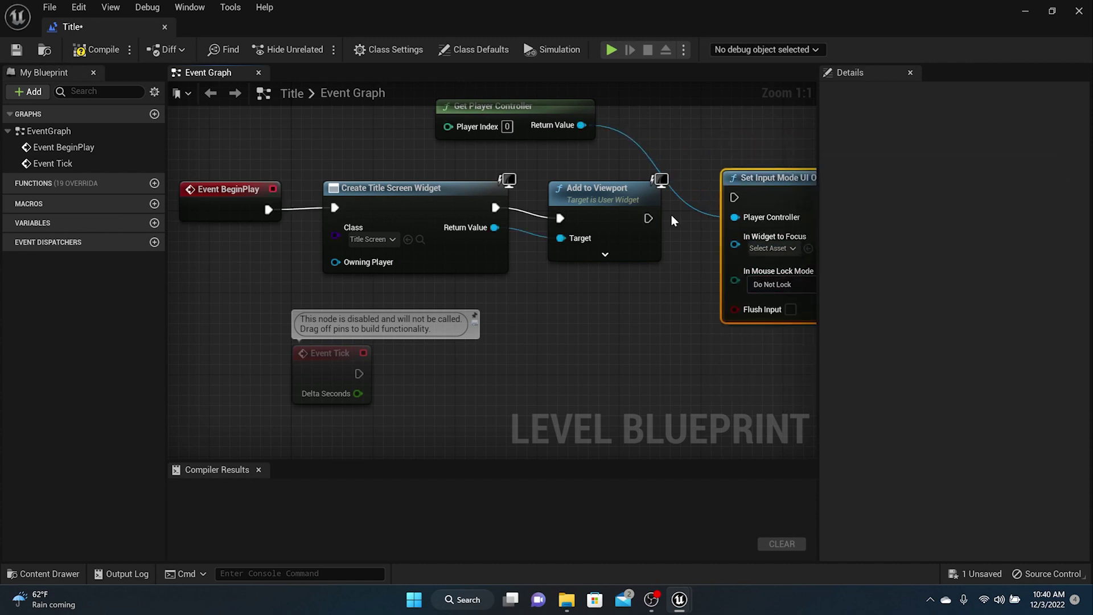
{"action": "left_click_drag", "start_coordinate": [648, 218], "coordinate": [735, 198]}
{"action": "left_click_drag", "start_coordinate": [736, 247], "coordinate": [493, 229]}
- Compile and save the Title level blueprint with its widget and input mode nodes
{"action": "scroll", "coordinate": [681, 218], "scroll_direction": "down", "scroll_amount": 2}
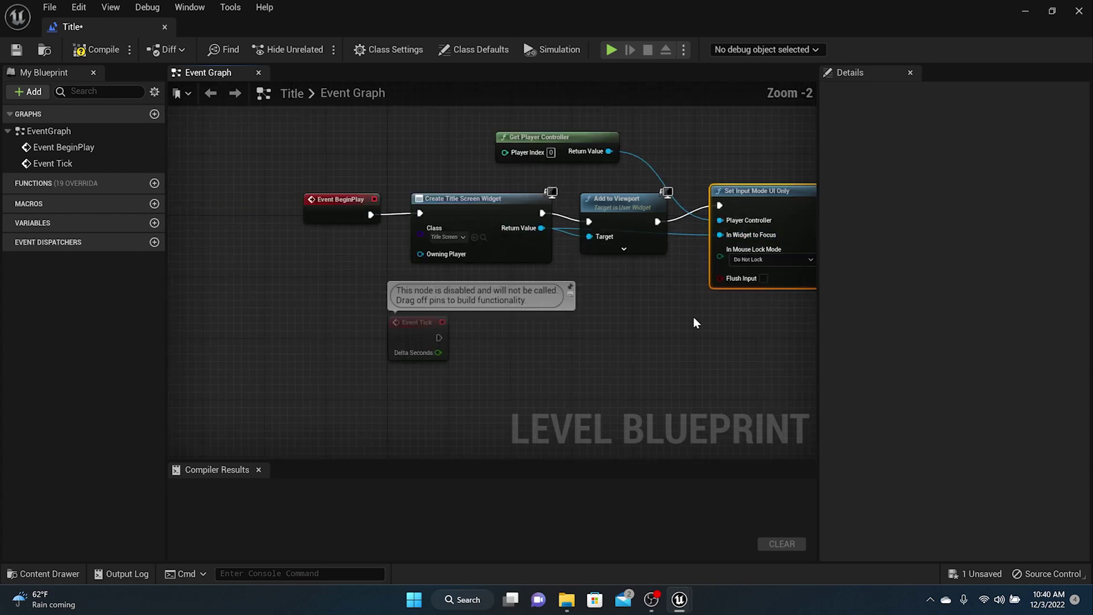
{"action": "right_click_drag", "start_coordinate": [696, 320], "coordinate": [519, 342]}
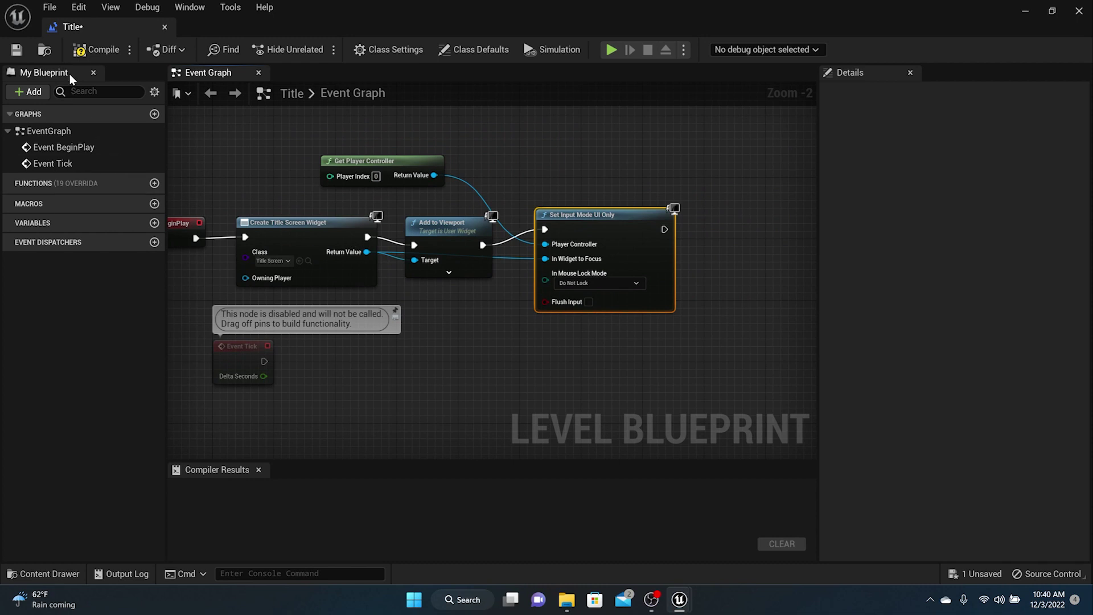
{"action": "left_click", "coordinate": [79, 49]}
{"action": "left_click", "coordinate": [16, 50]}
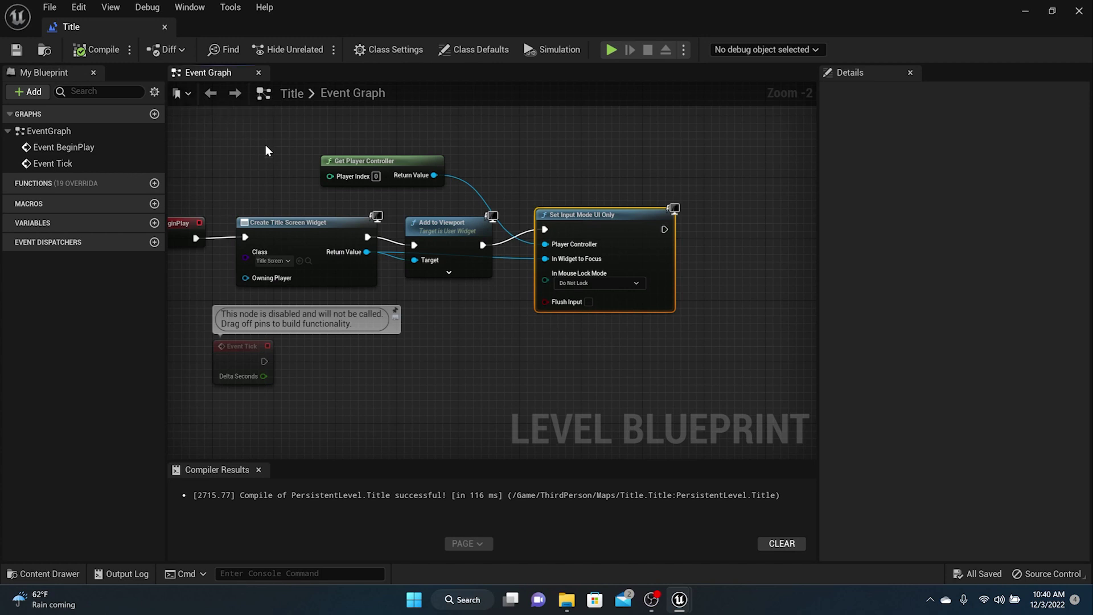
- Insert a Set Game Paused node with Paused enabled between Event BeginPlay and the Create Title Screen Widget node
{"action": "right_click_drag", "start_coordinate": [266, 150], "coordinate": [400, 149]}
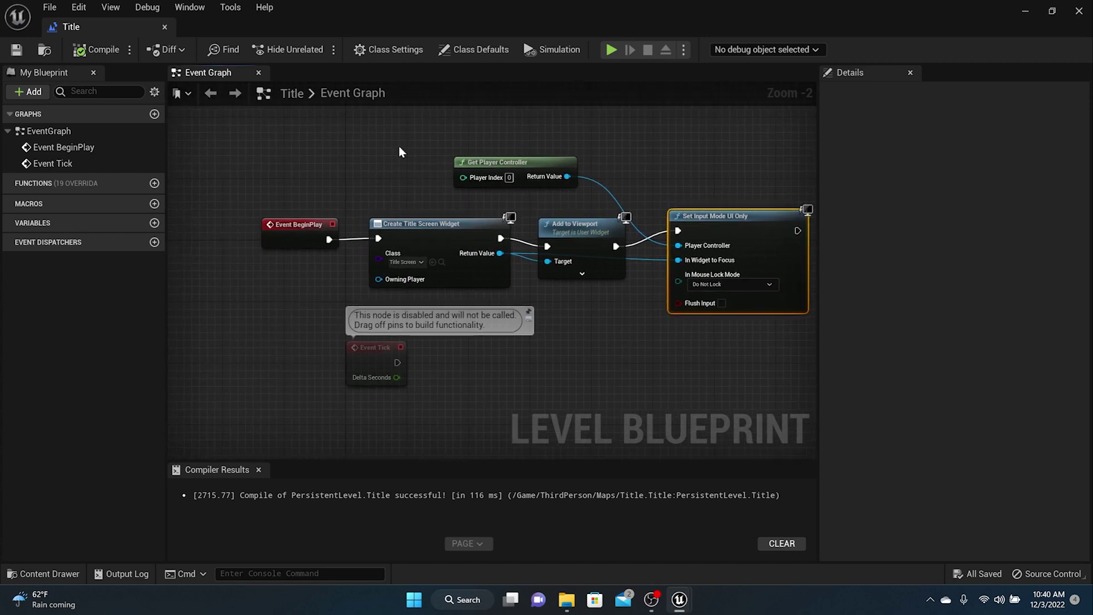
{"action": "left_click_drag", "start_coordinate": [291, 222], "coordinate": [263, 234]}
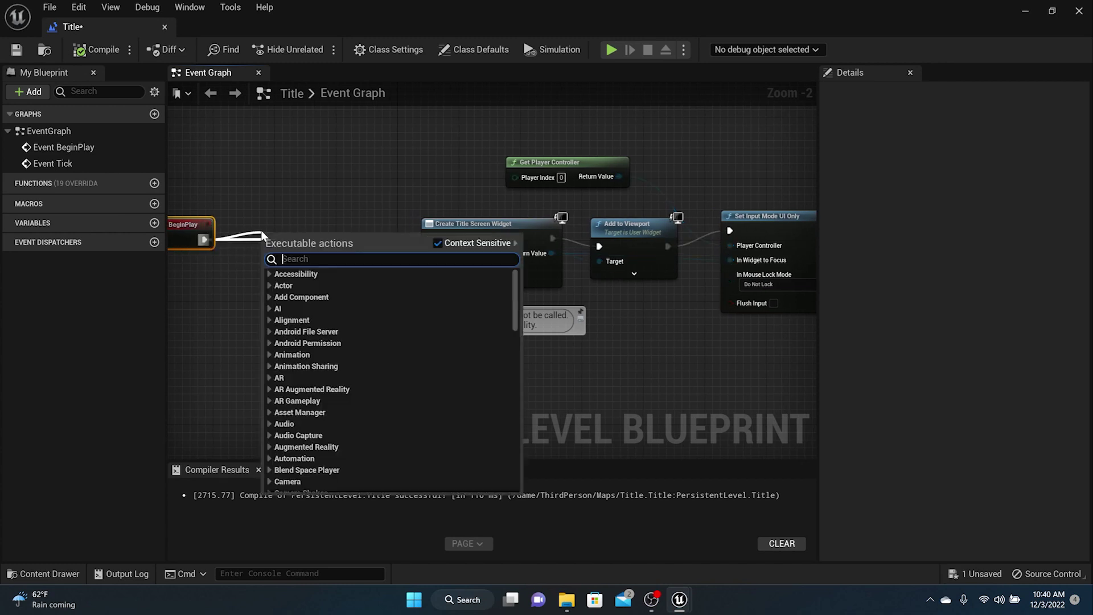
{"action": "type", "text": "setgame"}
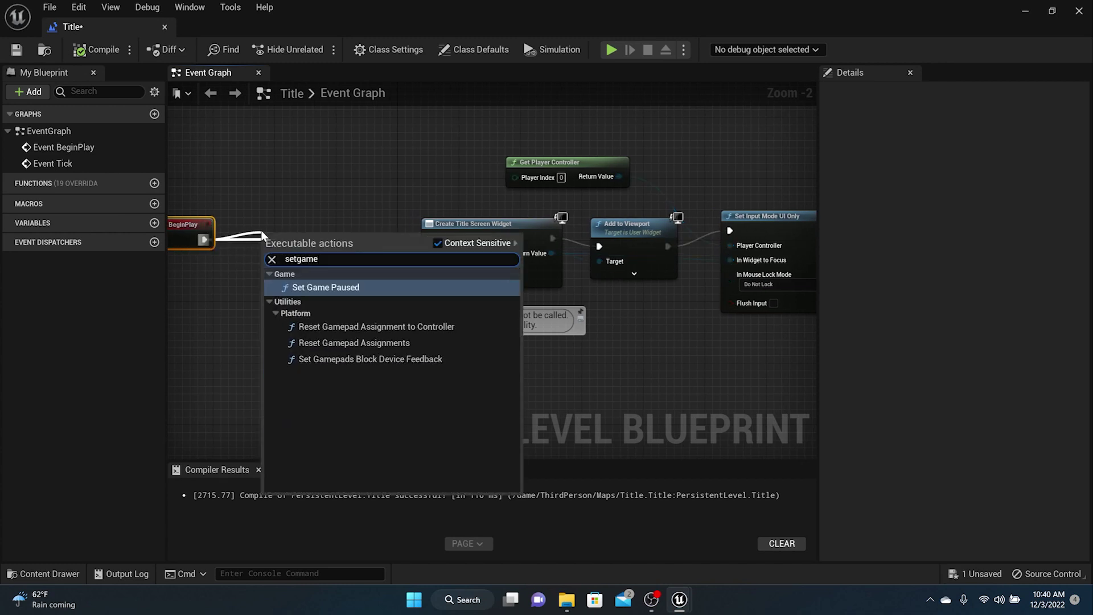
{"action": "key", "text": "Return"}
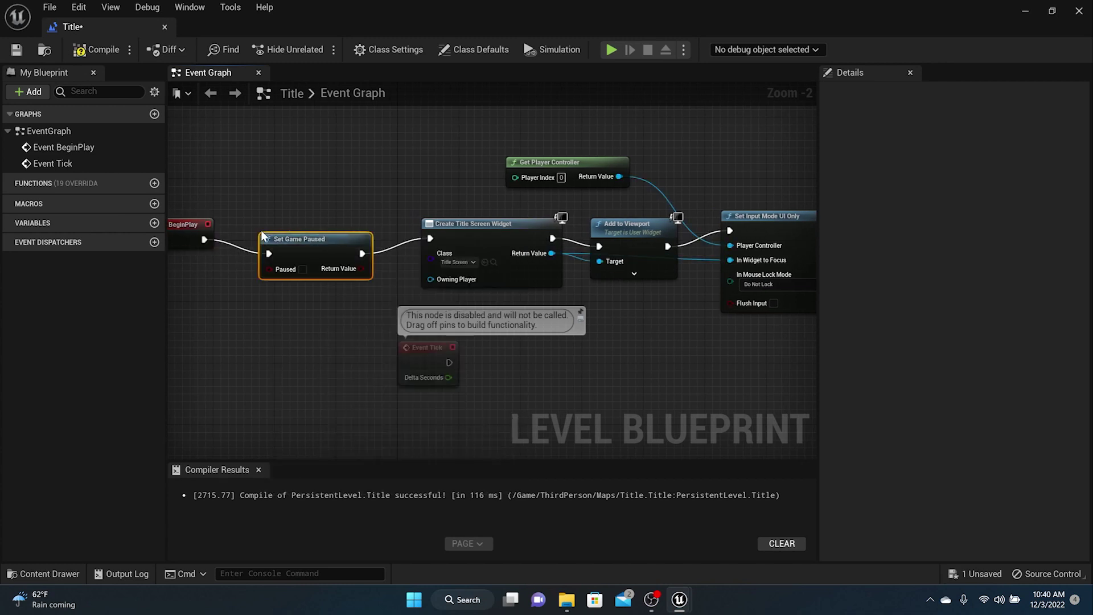
{"action": "left_click", "coordinate": [302, 269]}
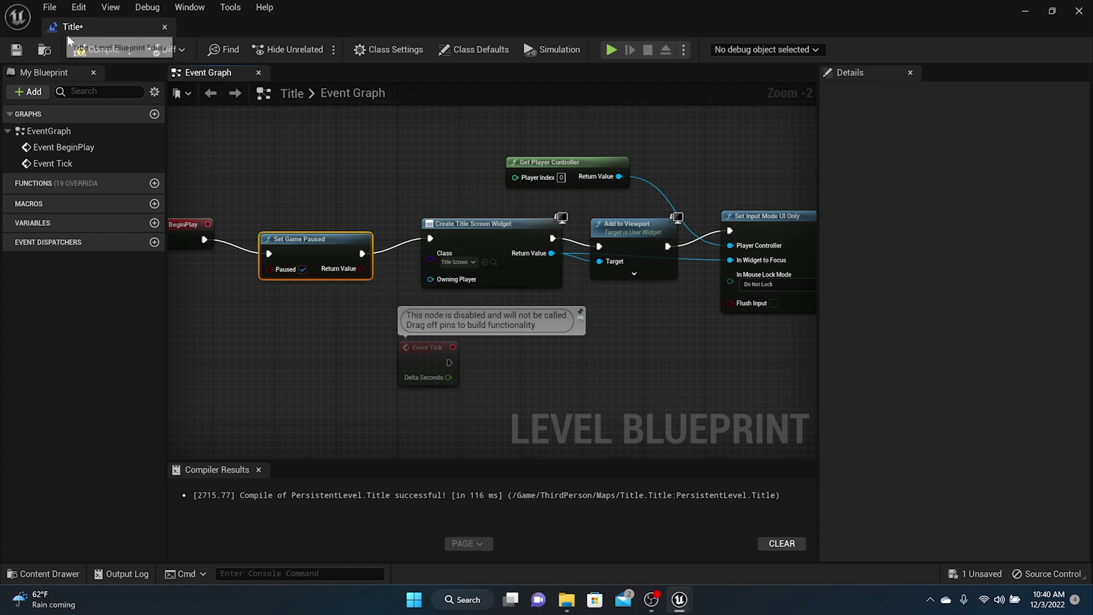
- Save, compile and close the Title level blueprint
{"action": "left_click", "coordinate": [16, 49]}
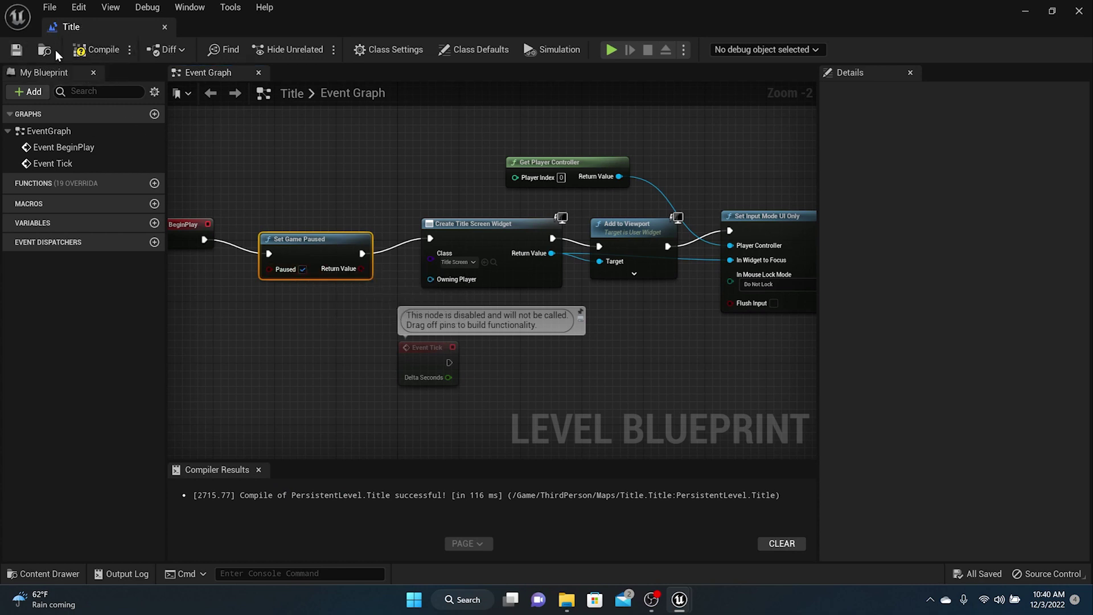
{"action": "left_click", "coordinate": [98, 50]}
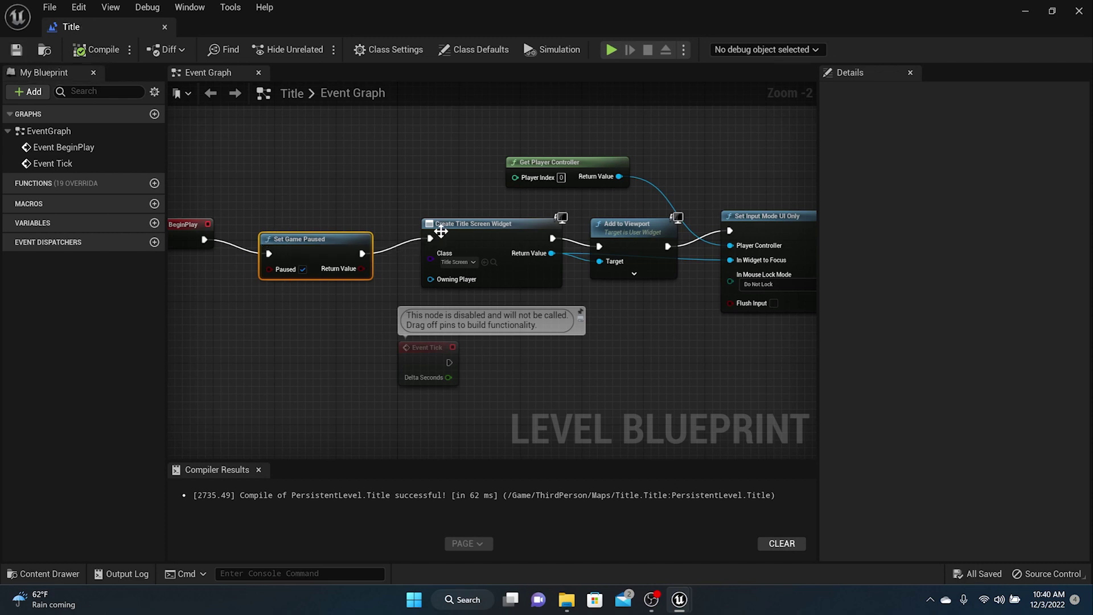
{"action": "right_click_drag", "start_coordinate": [665, 293], "coordinate": [443, 286]}
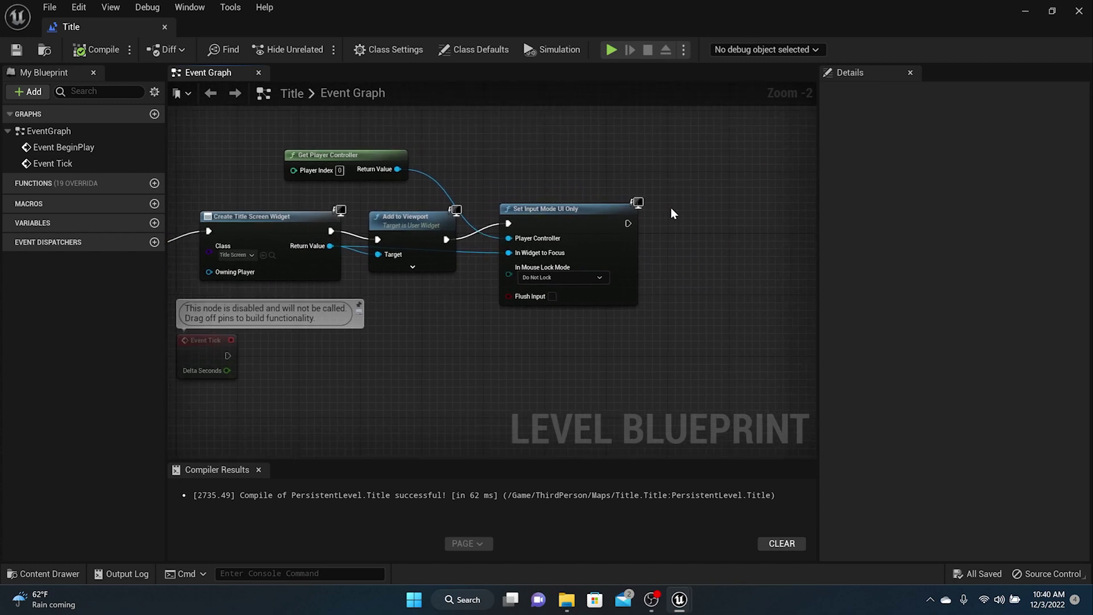
{"action": "left_click", "coordinate": [92, 49]}
{"action": "left_click", "coordinate": [21, 57]}
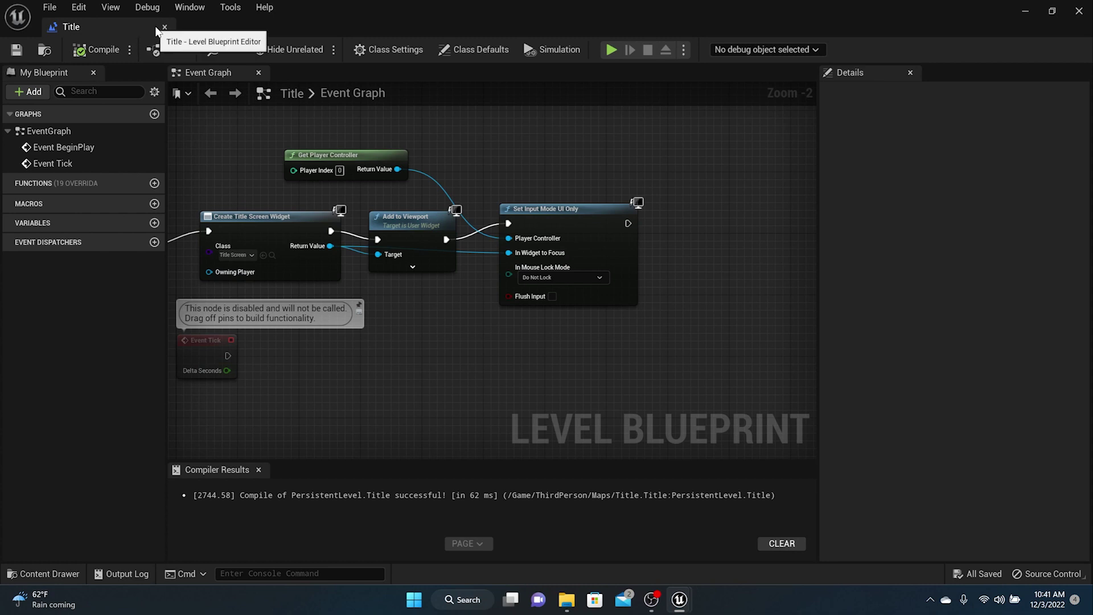
{"action": "left_click", "coordinate": [164, 27]}
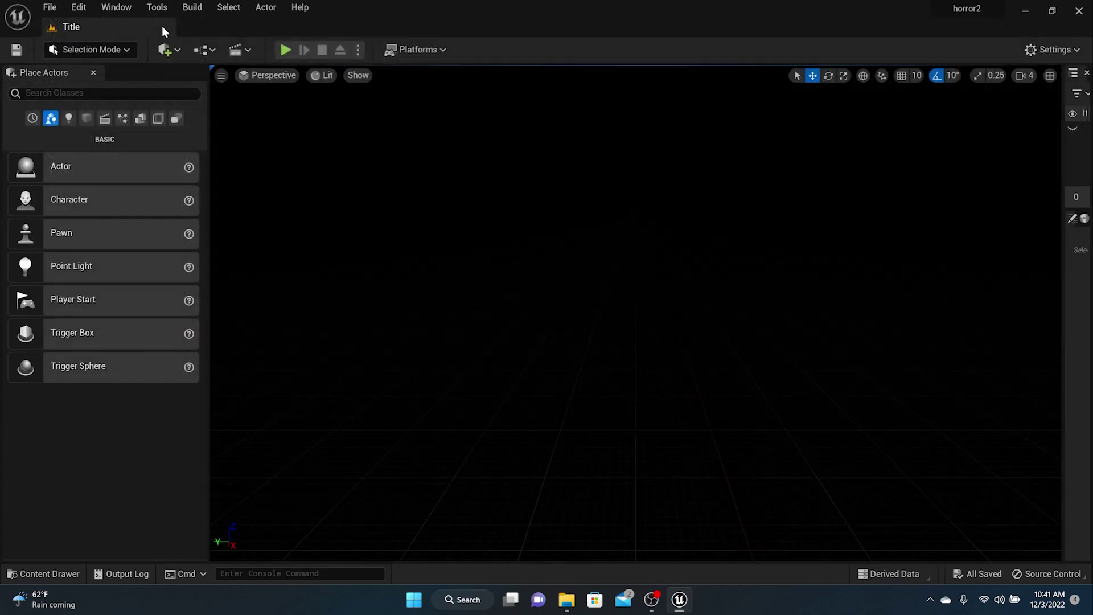
- Play the Title level in the editor to check the title screen, and stop the session
{"action": "left_click", "coordinate": [286, 50]}
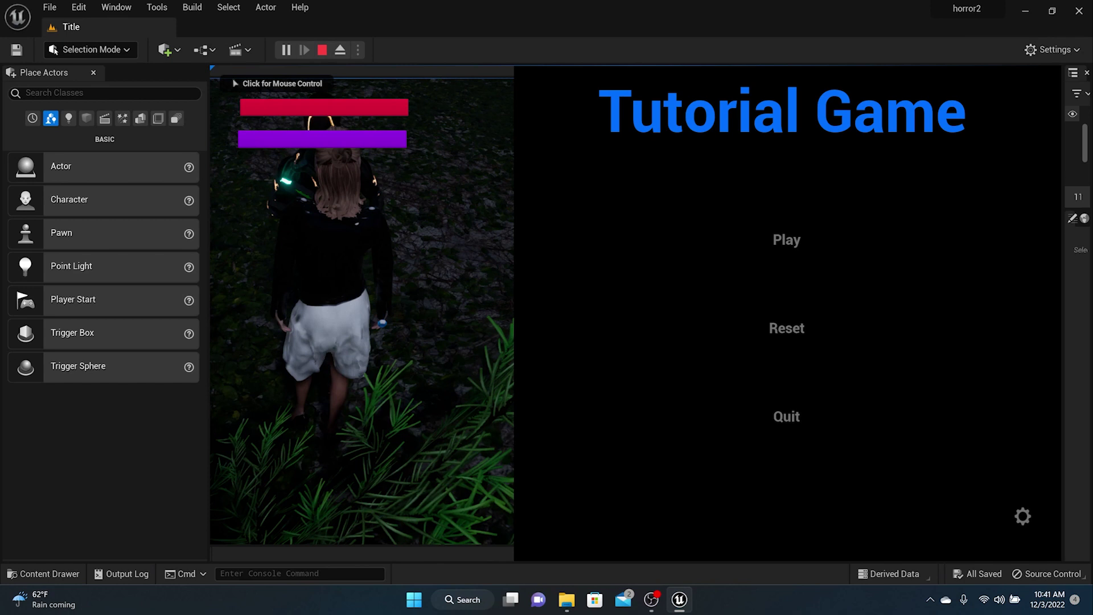
{"action": "left_click", "coordinate": [323, 50]}
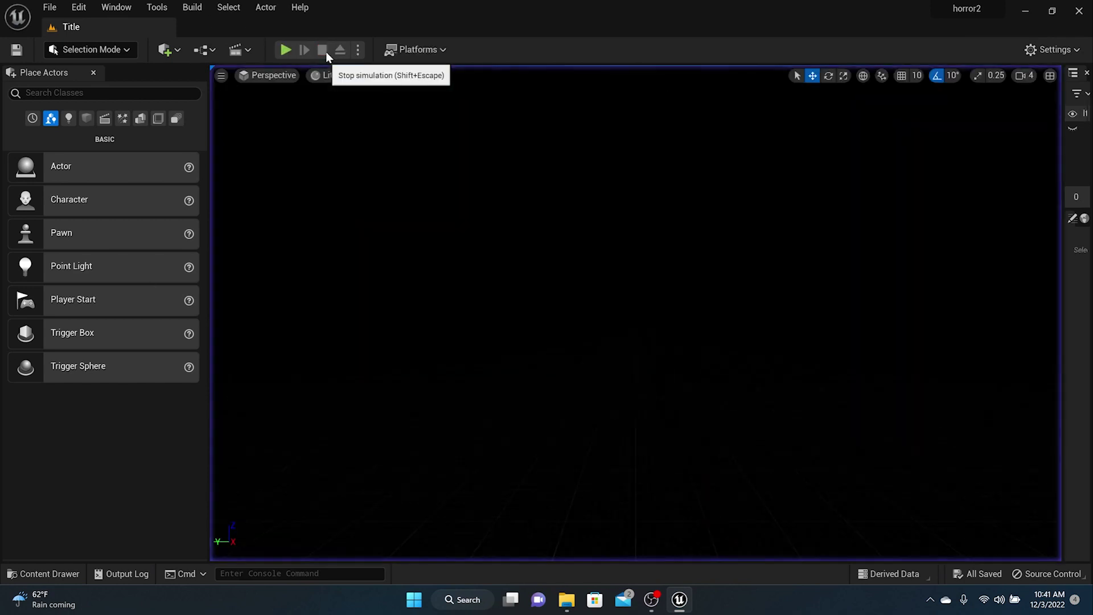
- In the Title level blueprint, set the player controller's Show Mouse Cursor to enabled after Set Input Mode UI Only
{"action": "left_click", "coordinate": [213, 51]}
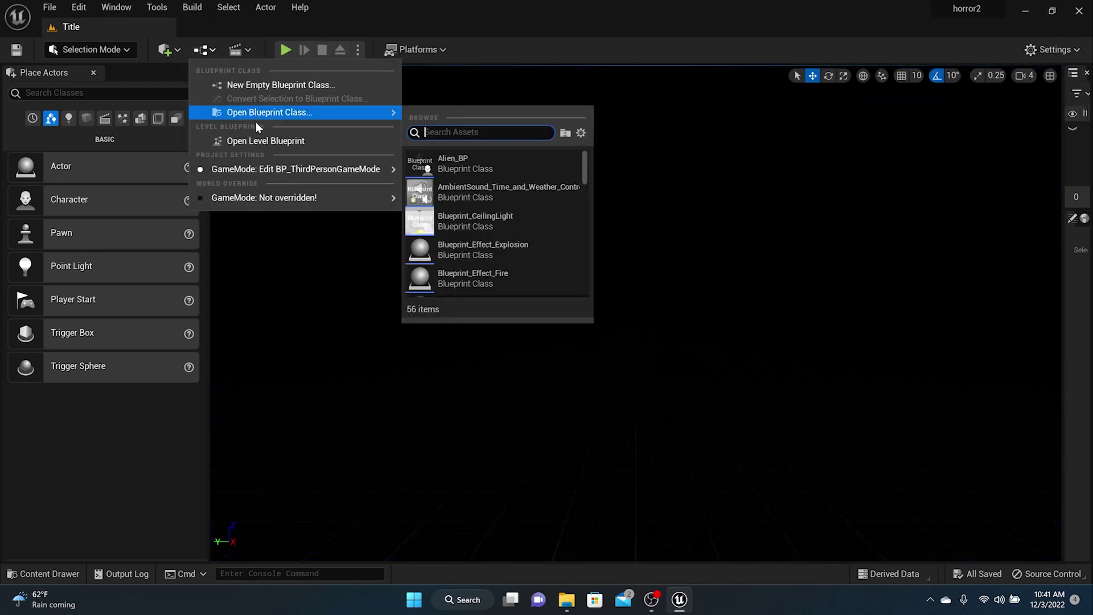
{"action": "left_click", "coordinate": [259, 142]}
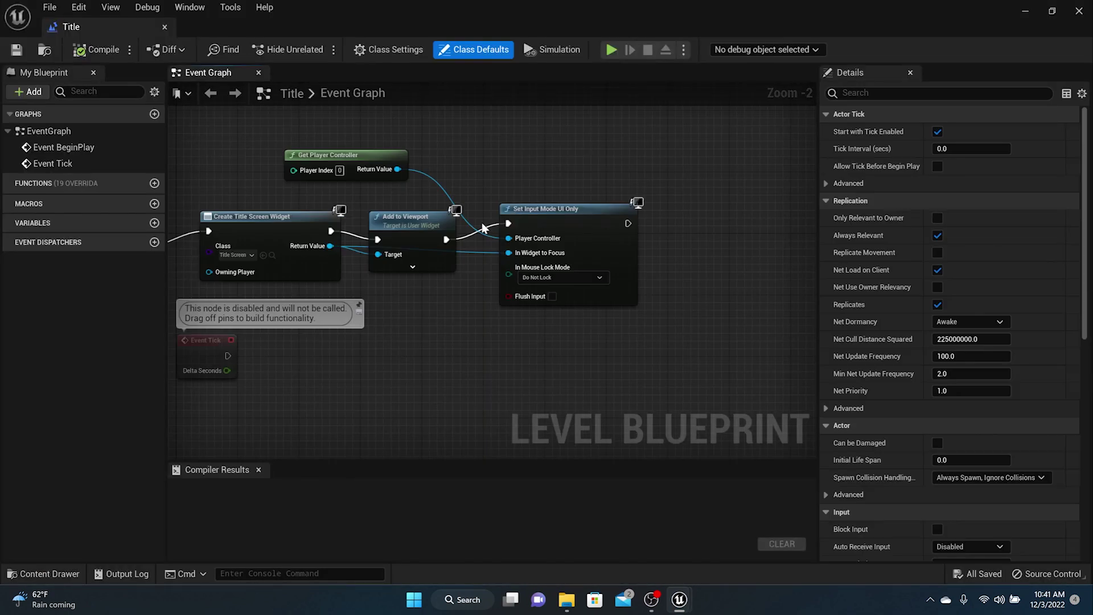
{"action": "left_click_drag", "start_coordinate": [397, 169], "coordinate": [594, 163]}
{"action": "type", "text": "setshow"}
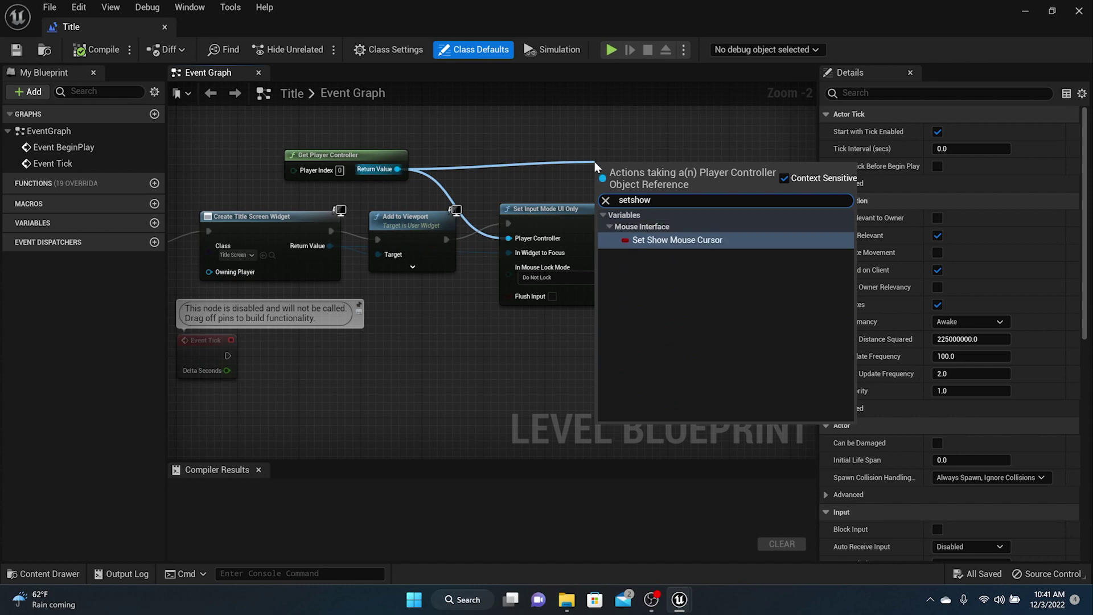
{"action": "left_click", "coordinate": [665, 241]}
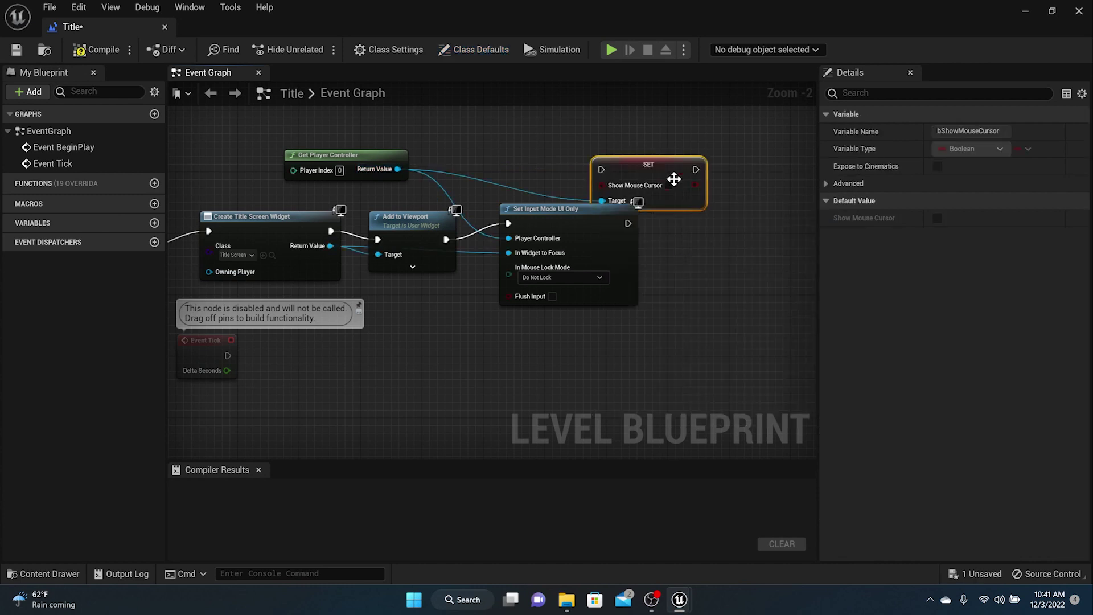
{"action": "left_click", "coordinate": [669, 185]}
{"action": "left_click_drag", "start_coordinate": [629, 169], "coordinate": [744, 215]}
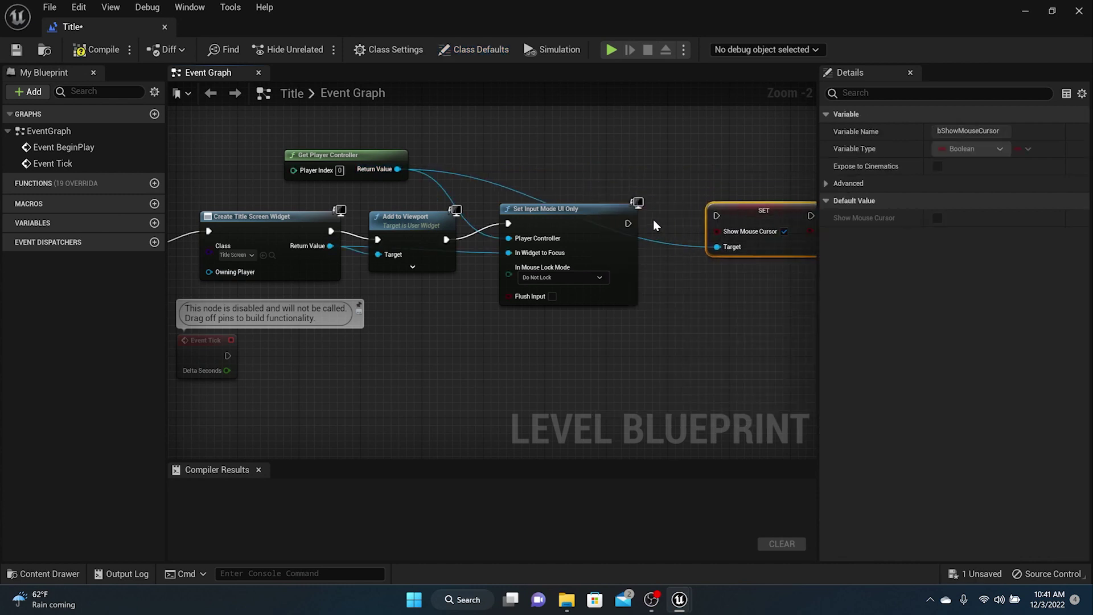
{"action": "left_click_drag", "start_coordinate": [628, 223], "coordinate": [717, 216]}
- Compile, save and close the Title level blueprint with its mouse cursor node
{"action": "left_click", "coordinate": [95, 50]}
{"action": "left_click", "coordinate": [16, 50]}
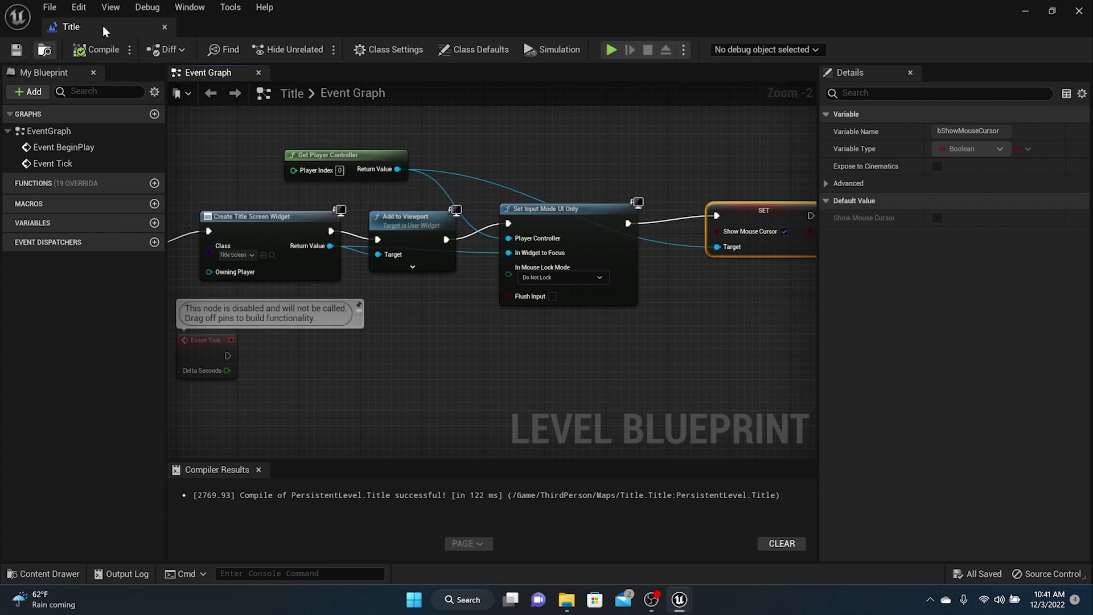
{"action": "left_click", "coordinate": [165, 27]}
- Play the Title level, open the Options screen from the title screen and go back
{"action": "left_click", "coordinate": [282, 52]}
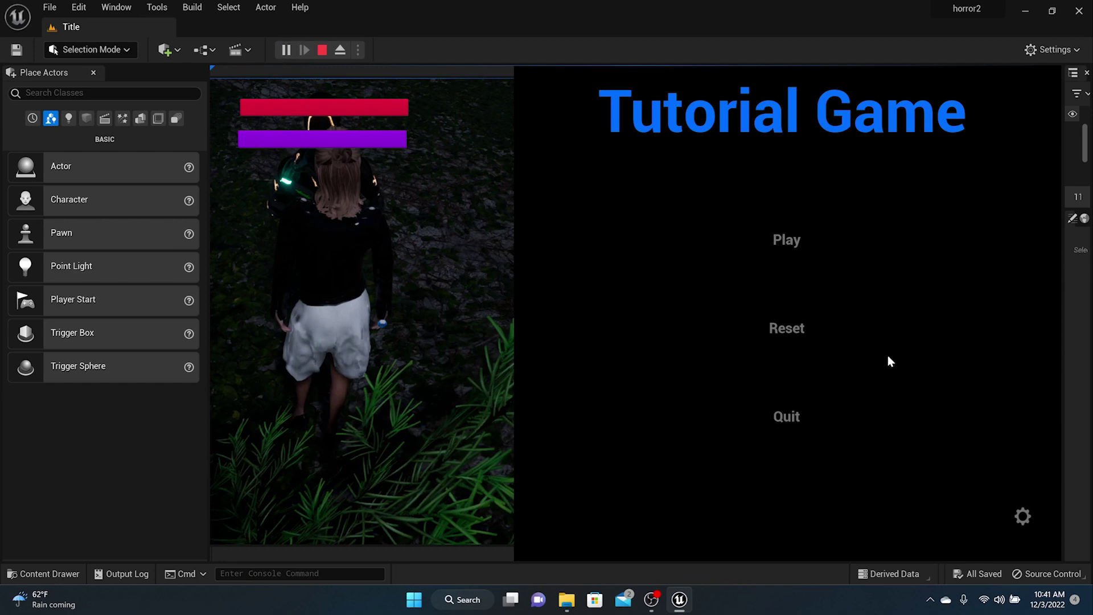
{"action": "left_click", "coordinate": [1025, 513]}
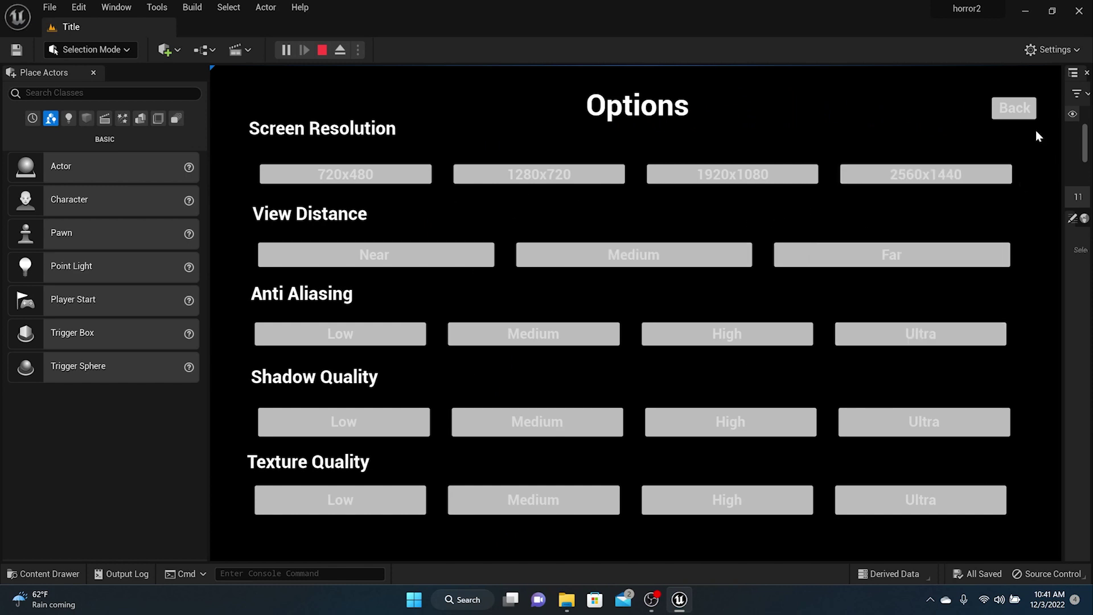
{"action": "left_click", "coordinate": [1019, 110]}
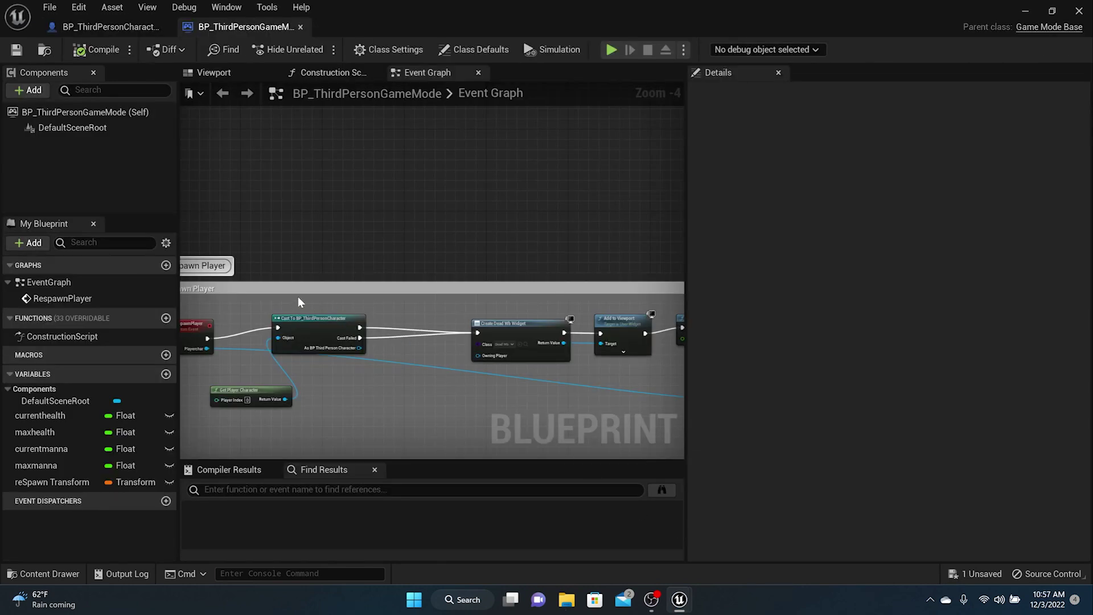
- Examine the Respawn Player nodes in BP_ThirdPersonGameMode and locate that blueprint in the Blueprints folder
{"action": "scroll", "coordinate": [385, 303], "scroll_direction": "up", "scroll_amount": 4}
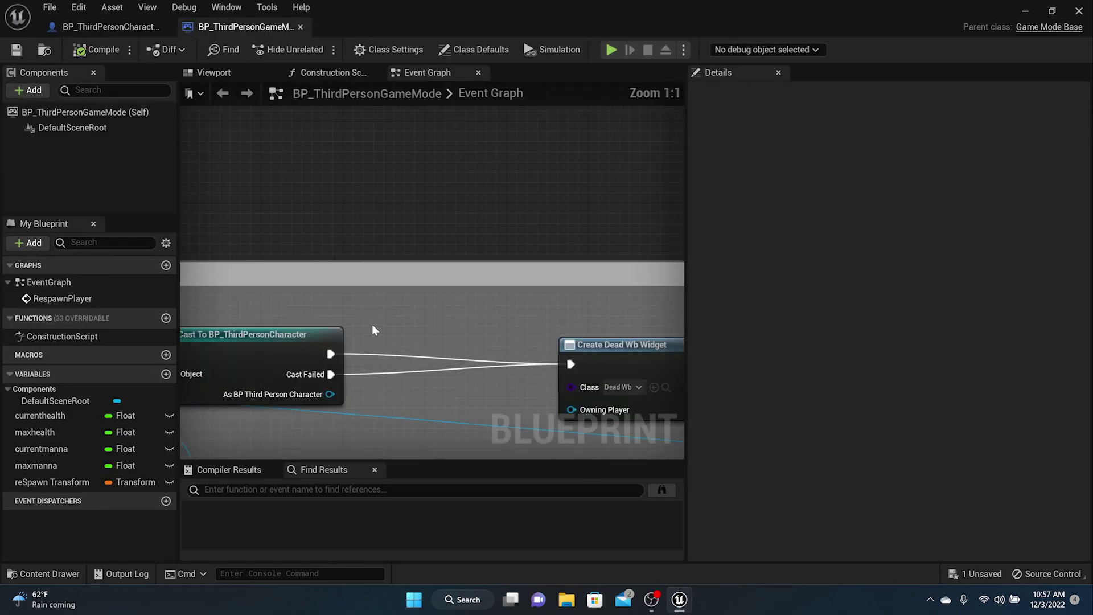
{"action": "right_click_drag", "start_coordinate": [385, 318], "coordinate": [402, 230]}
{"action": "left_click_drag", "start_coordinate": [348, 308], "coordinate": [372, 374]}
{"action": "left_click", "coordinate": [288, 203]}
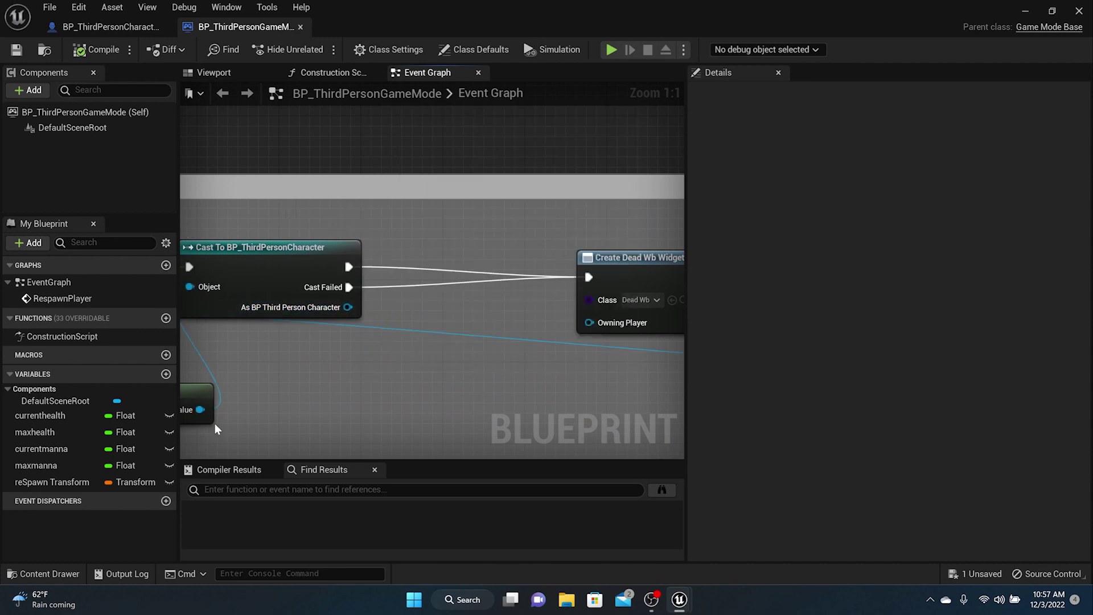
{"action": "left_click", "coordinate": [57, 573]}
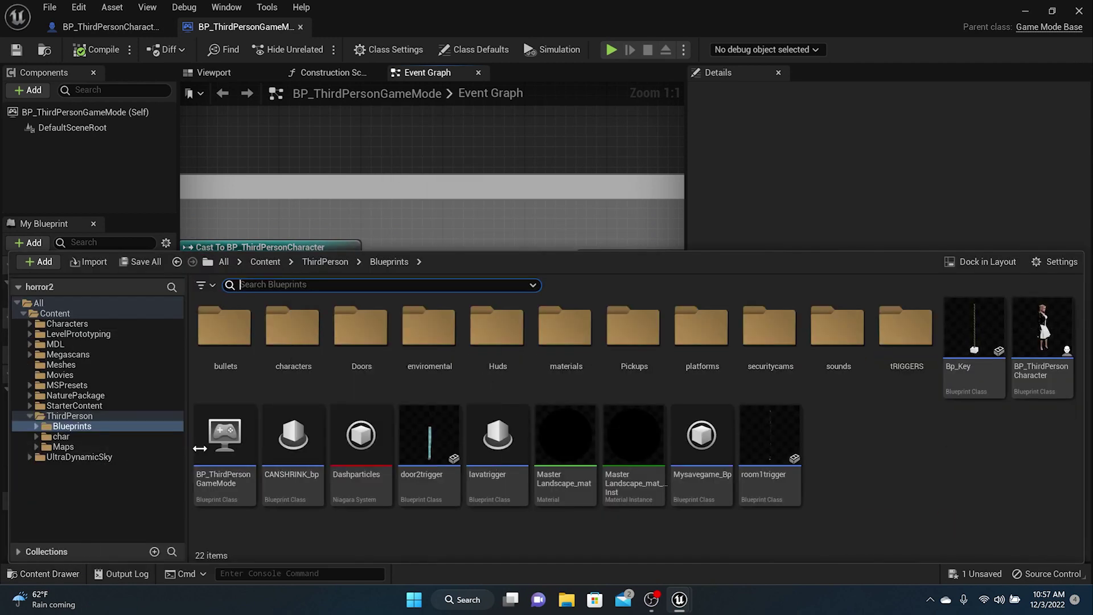
{"action": "left_click", "coordinate": [221, 436]}
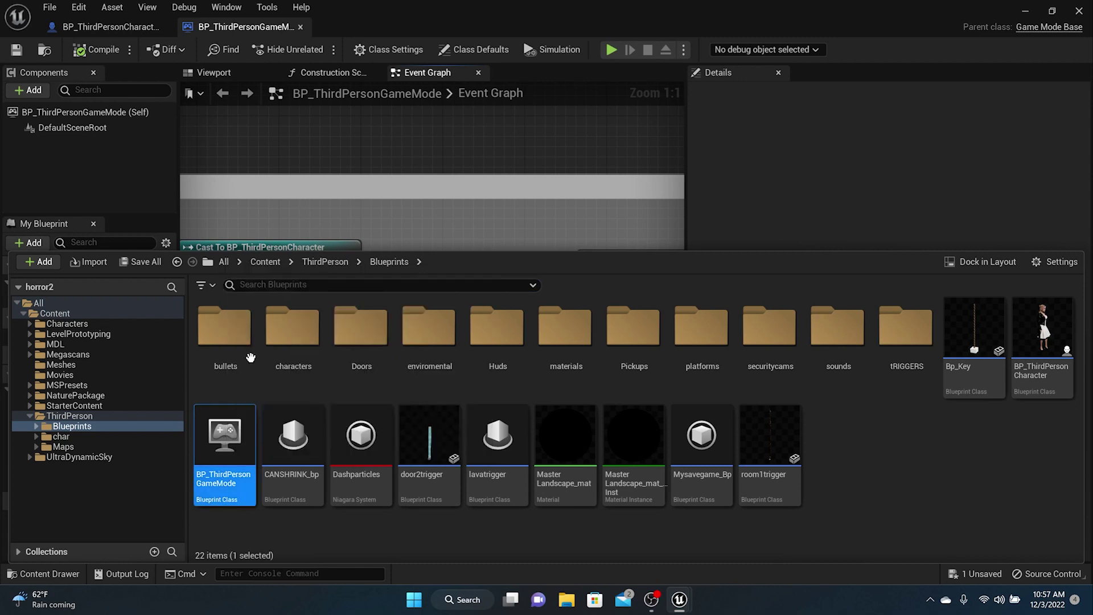
{"action": "left_click", "coordinate": [303, 191]}
{"action": "scroll", "coordinate": [258, 307], "scroll_direction": "down", "scroll_amount": 6}
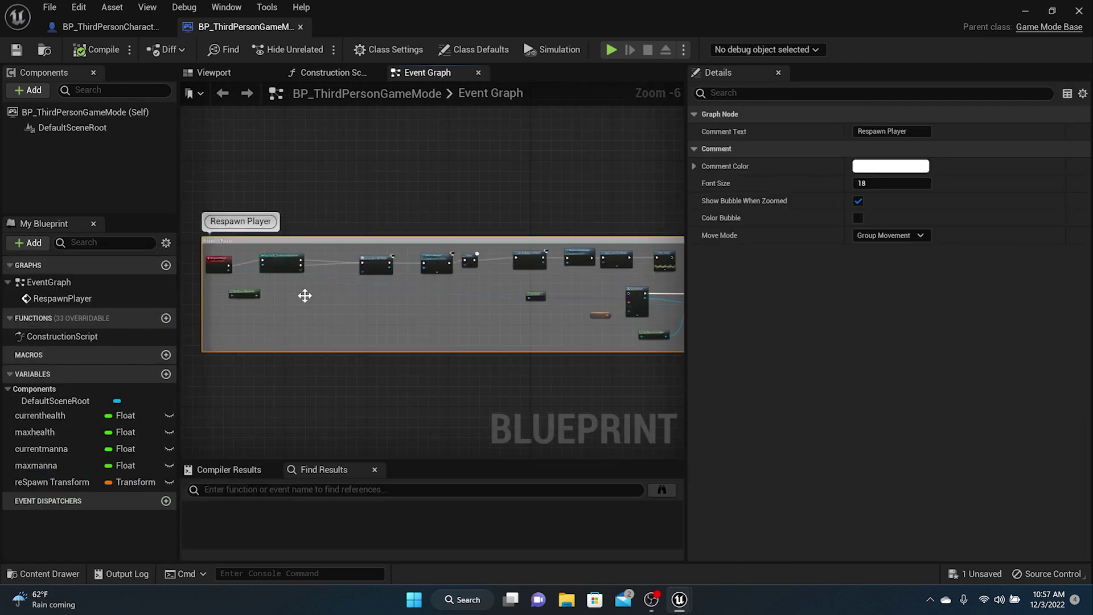
{"action": "scroll", "coordinate": [363, 329], "scroll_direction": "up", "scroll_amount": 5}
{"action": "scroll", "coordinate": [363, 329], "scroll_direction": "down", "scroll_amount": 2}
- Add a getter for the Dead variable from the As BP Third Person Character output of the Respawn Player cast
{"action": "right_click_drag", "start_coordinate": [363, 329], "coordinate": [454, 447]}
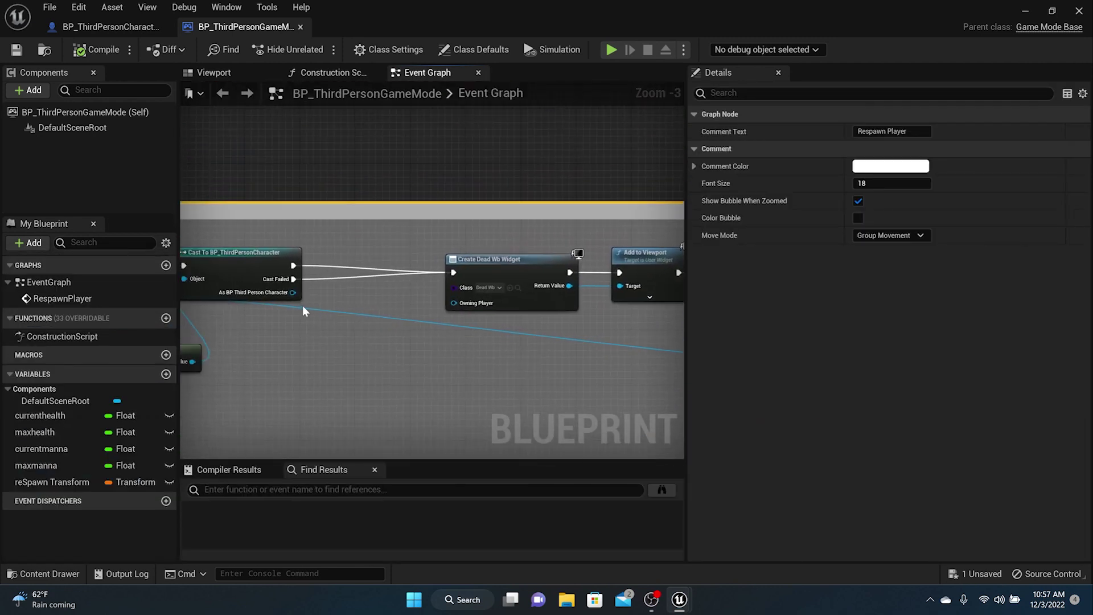
{"action": "right_click_drag", "start_coordinate": [340, 366], "coordinate": [425, 332]}
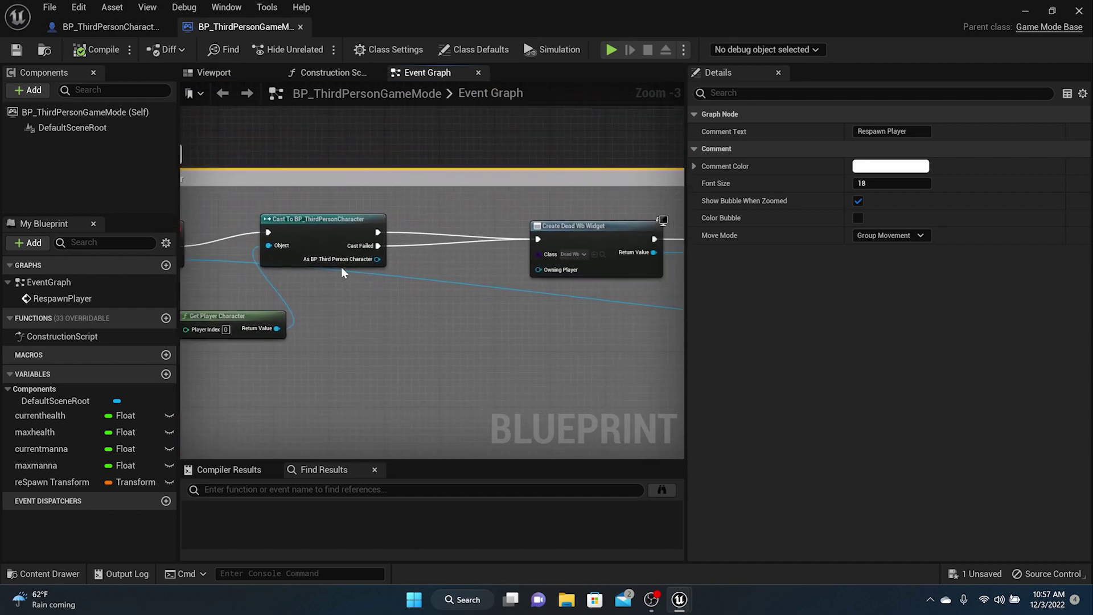
{"action": "left_click_drag", "start_coordinate": [377, 259], "coordinate": [402, 342]}
{"action": "type", "text": "dead"}
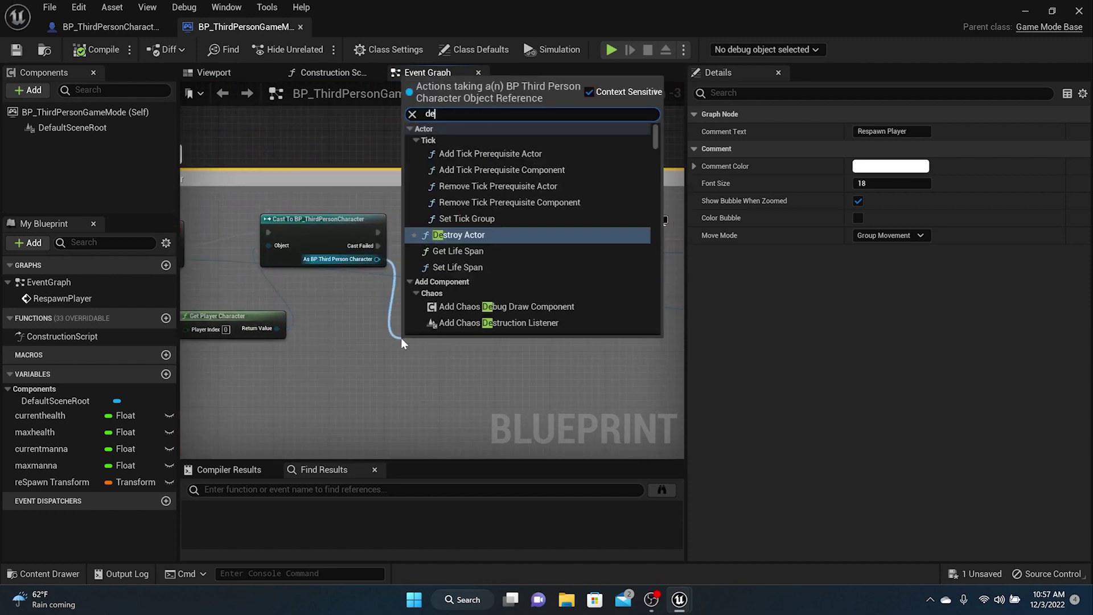
{"action": "left_click", "coordinate": [462, 155]}
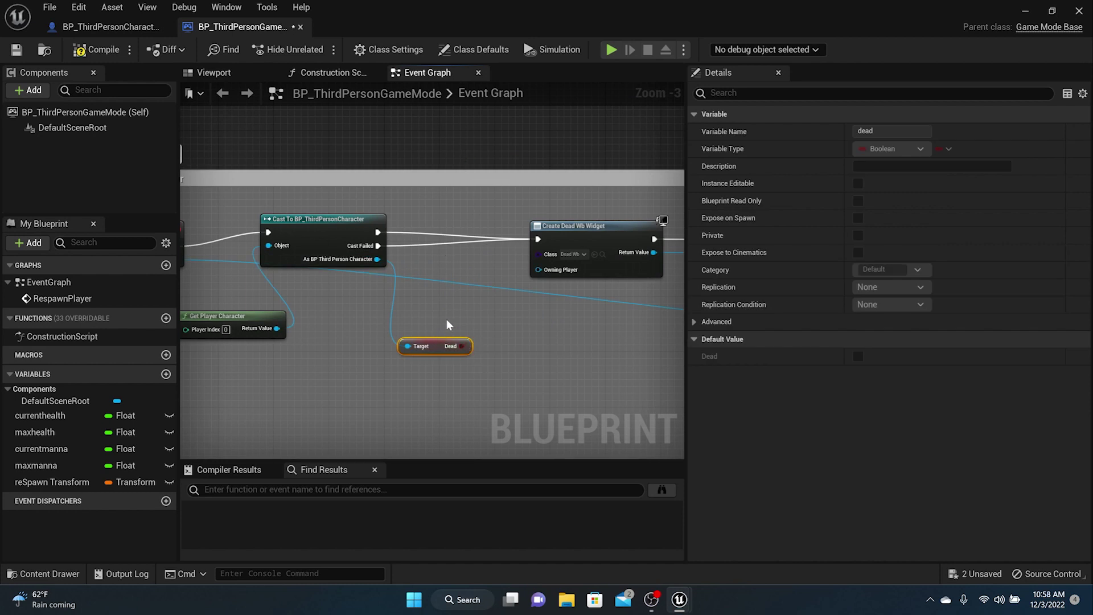
- Insert a Branch between the character cast and Create Dead Wb Widget, with Dead as condition, True creating the widget and Cast Failed disconnected
{"action": "key", "text": "b"}
{"action": "left_click", "coordinate": [439, 222]}
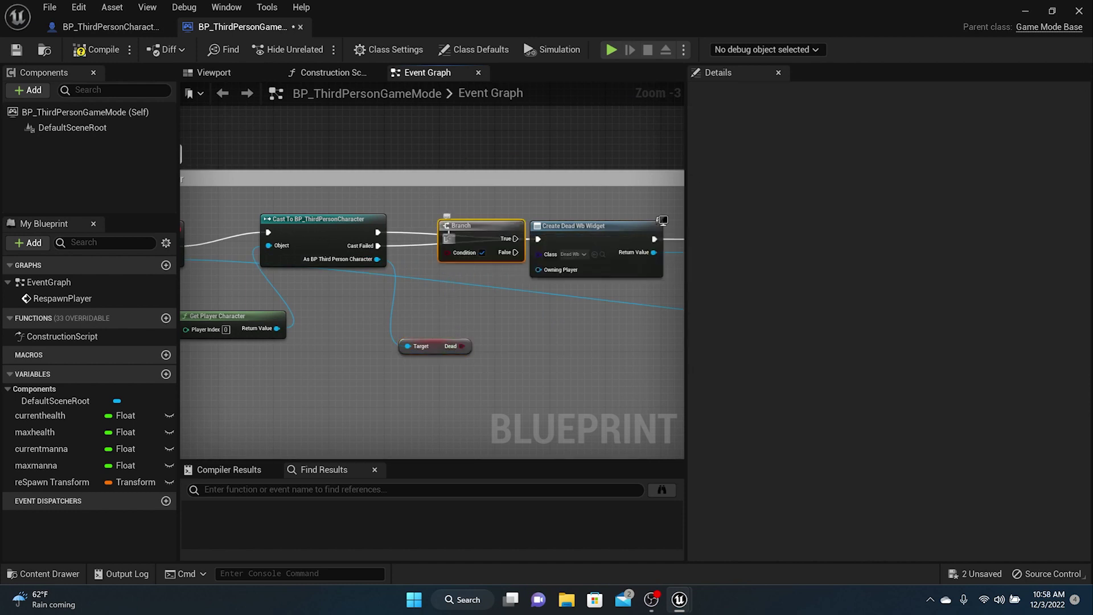
{"action": "left_click_drag", "start_coordinate": [447, 238], "coordinate": [377, 232]}
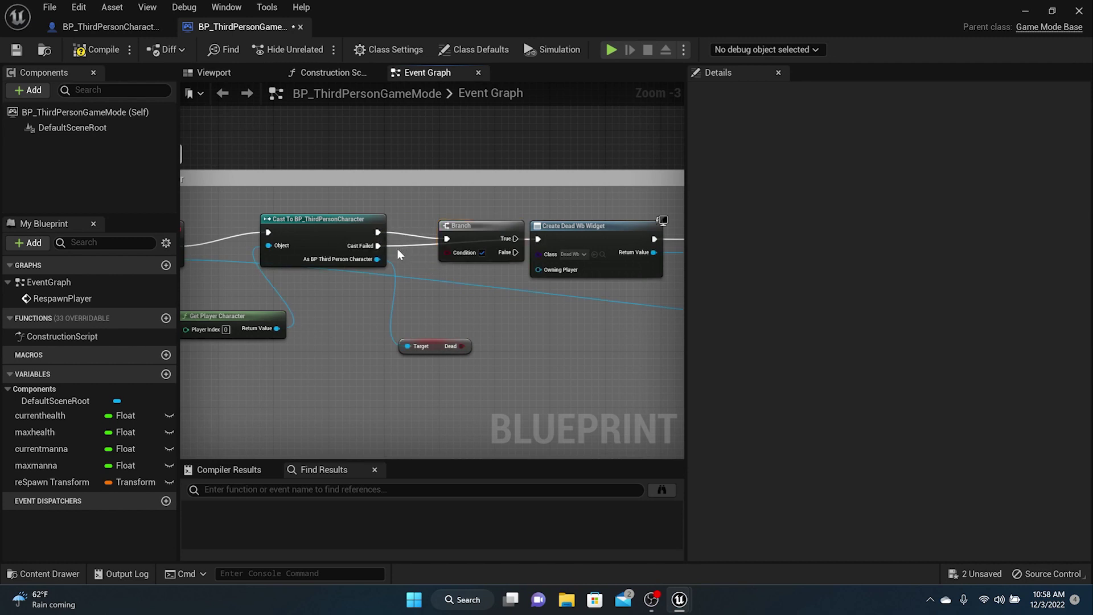
{"action": "left_click", "coordinate": [400, 248], "text": "alt"}
{"action": "left_click_drag", "start_coordinate": [452, 226], "coordinate": [419, 221]}
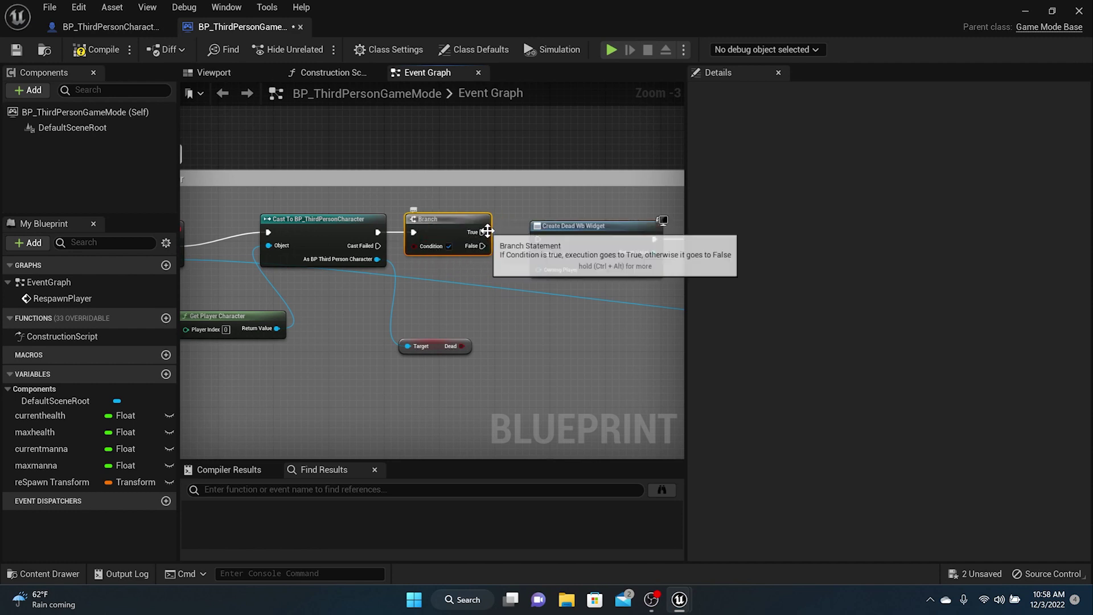
{"action": "left_click_drag", "start_coordinate": [462, 346], "coordinate": [538, 239]}
- Compile and save BP_ThirdPersonGameMode, minimize its window and save the Title level
{"action": "scroll", "coordinate": [477, 333], "scroll_direction": "down", "scroll_amount": 3}
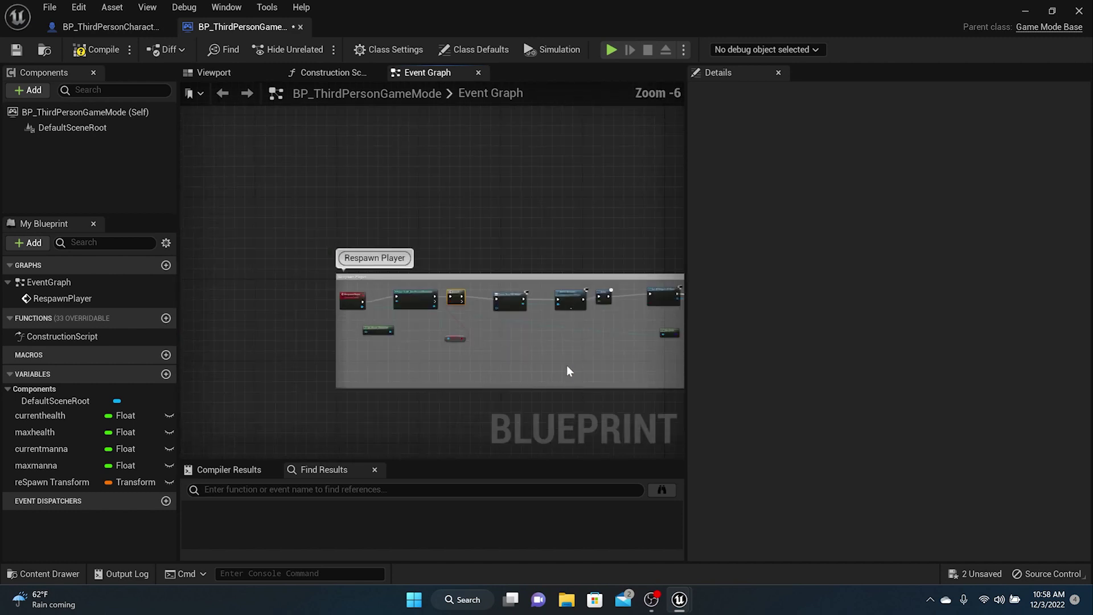
{"action": "right_click_drag", "start_coordinate": [568, 370], "coordinate": [349, 358]}
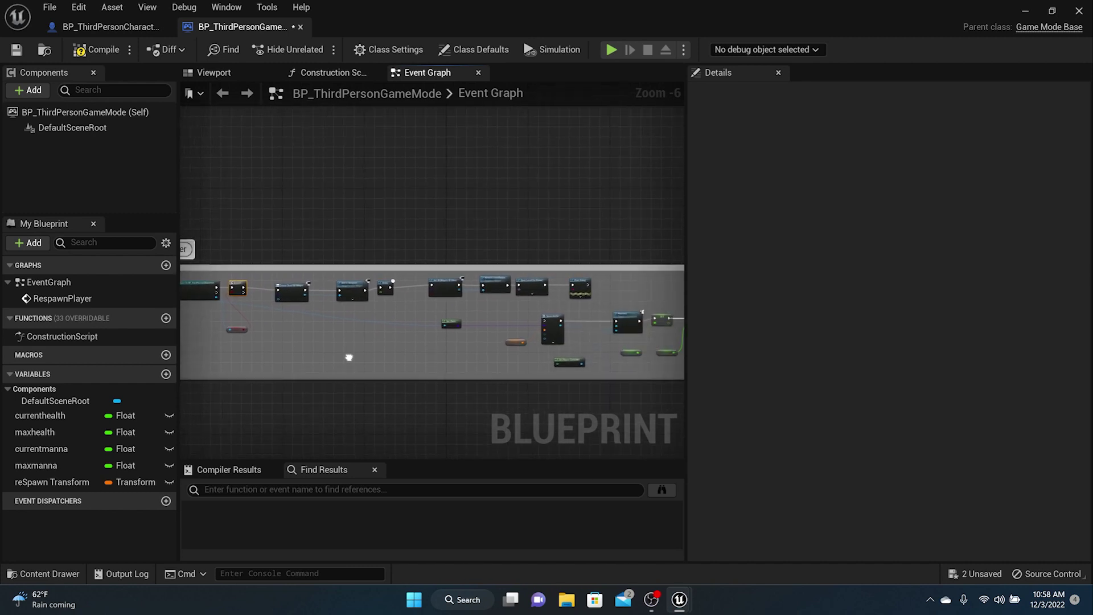
{"action": "left_click", "coordinate": [104, 54]}
{"action": "left_click", "coordinate": [17, 52]}
{"action": "left_click", "coordinate": [1028, 12]}
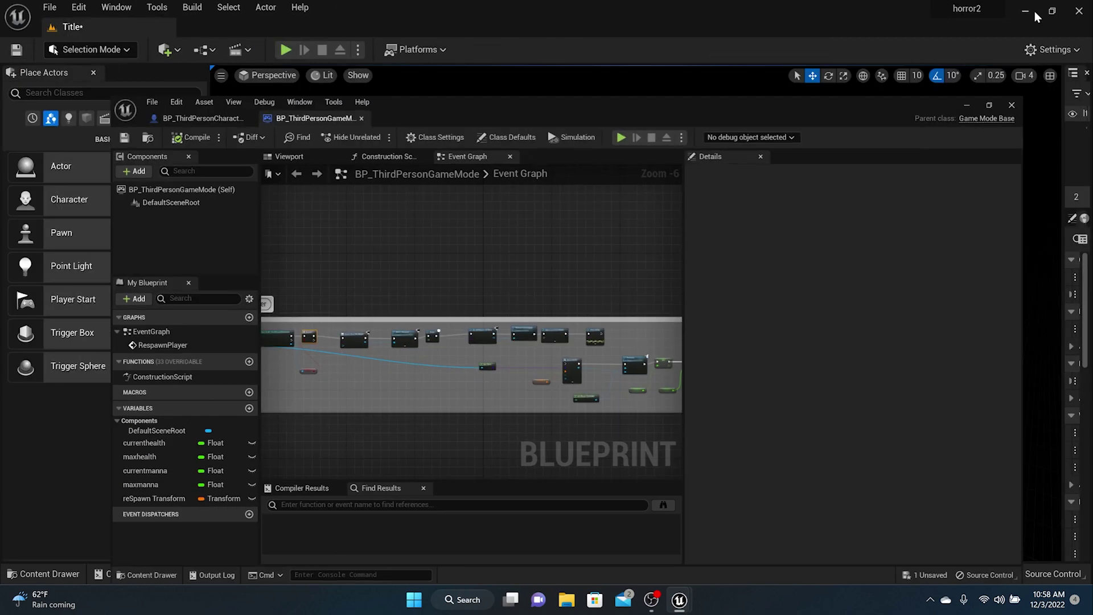
{"action": "left_click", "coordinate": [17, 50]}
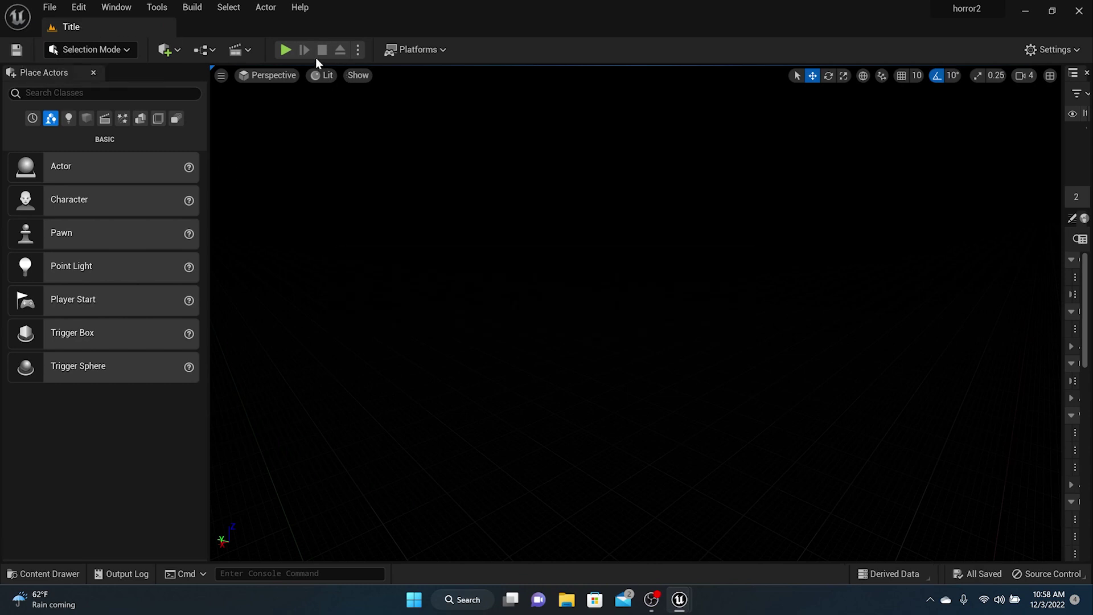
- Play the Title level, start the game from the title screen, move the character and end the session
{"action": "left_click", "coordinate": [285, 50]}
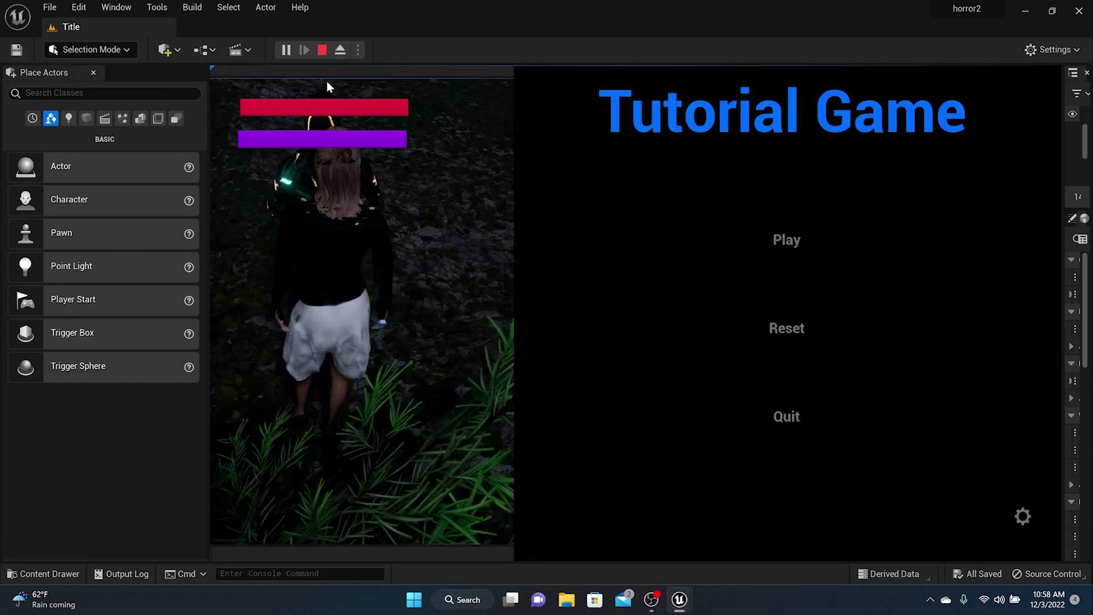
{"action": "left_click", "coordinate": [778, 239]}
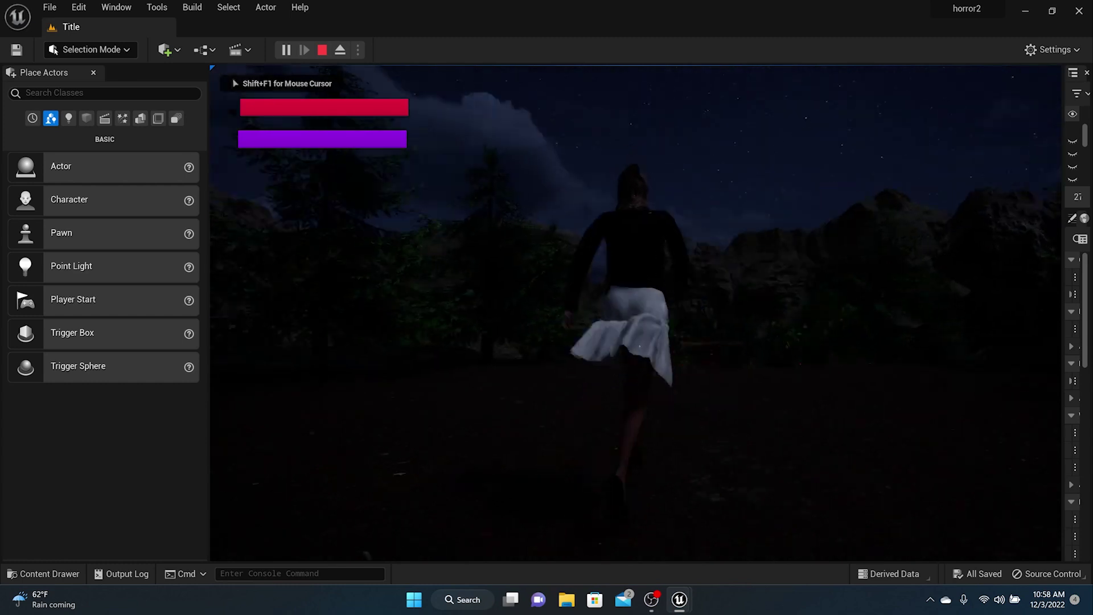
{"action": "key", "text": "w"}
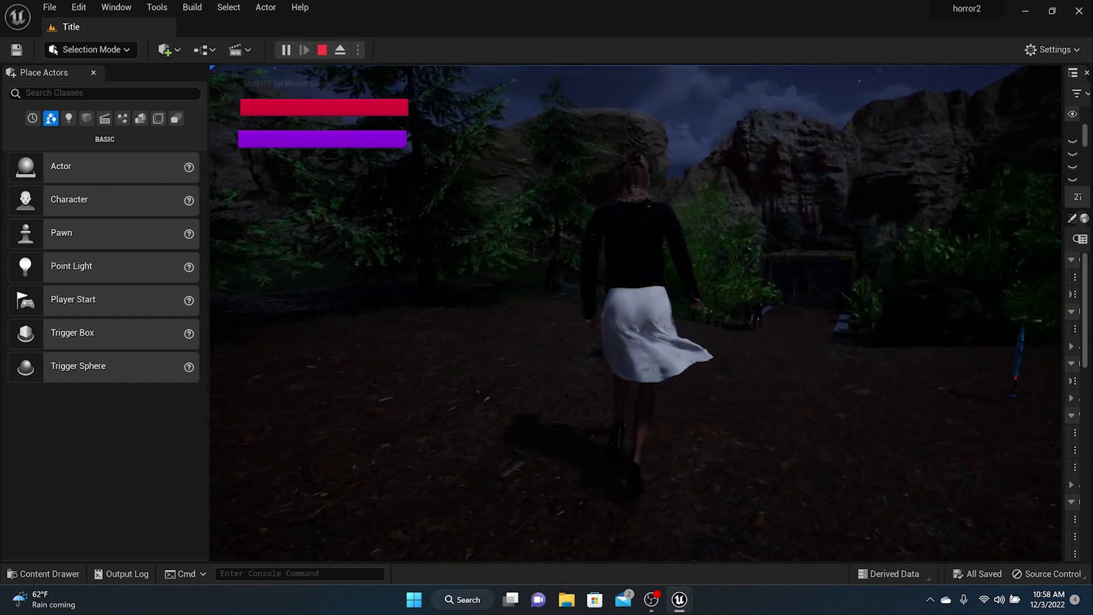
{"action": "key", "text": "s"}
{"action": "key", "text": "Escape"}
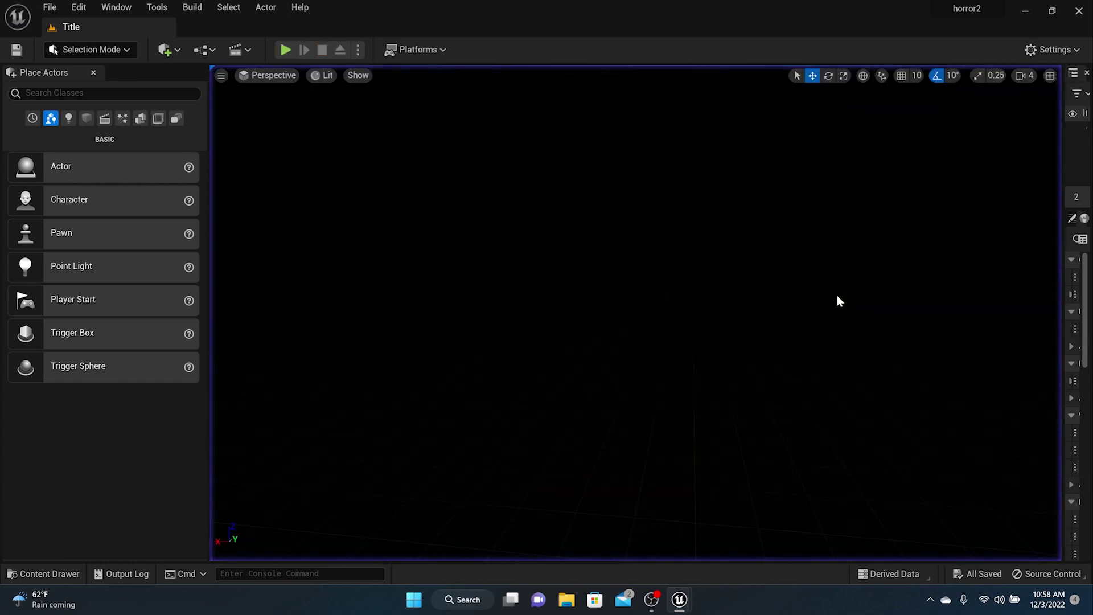
- Set the project's Game Default Map to Title in the Maps & Modes settings and close Project Settings
{"action": "left_click", "coordinate": [83, 5]}
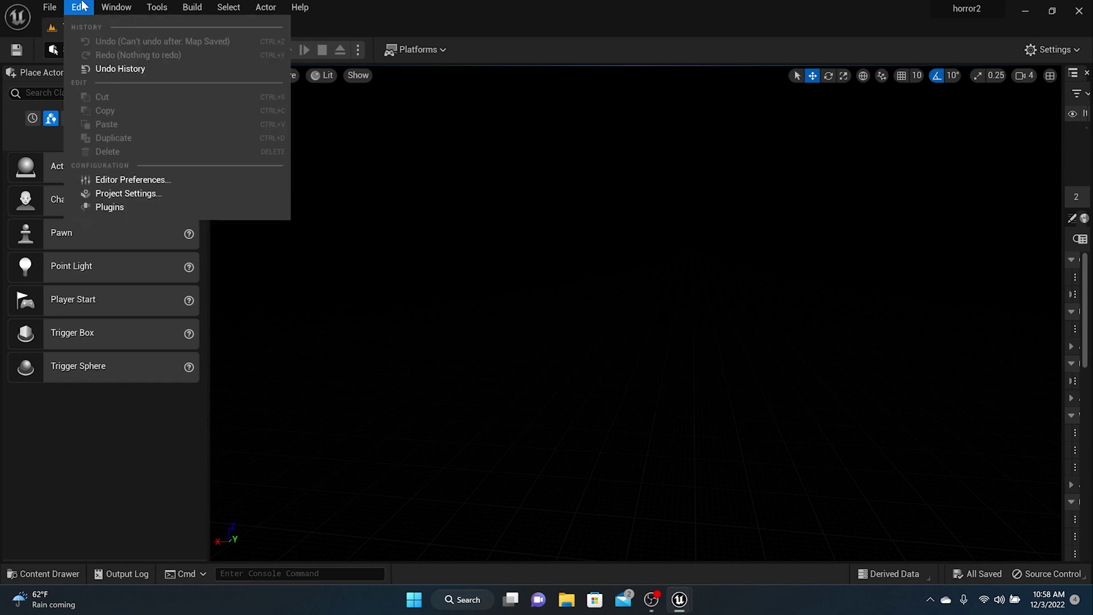
{"action": "left_click", "coordinate": [122, 197]}
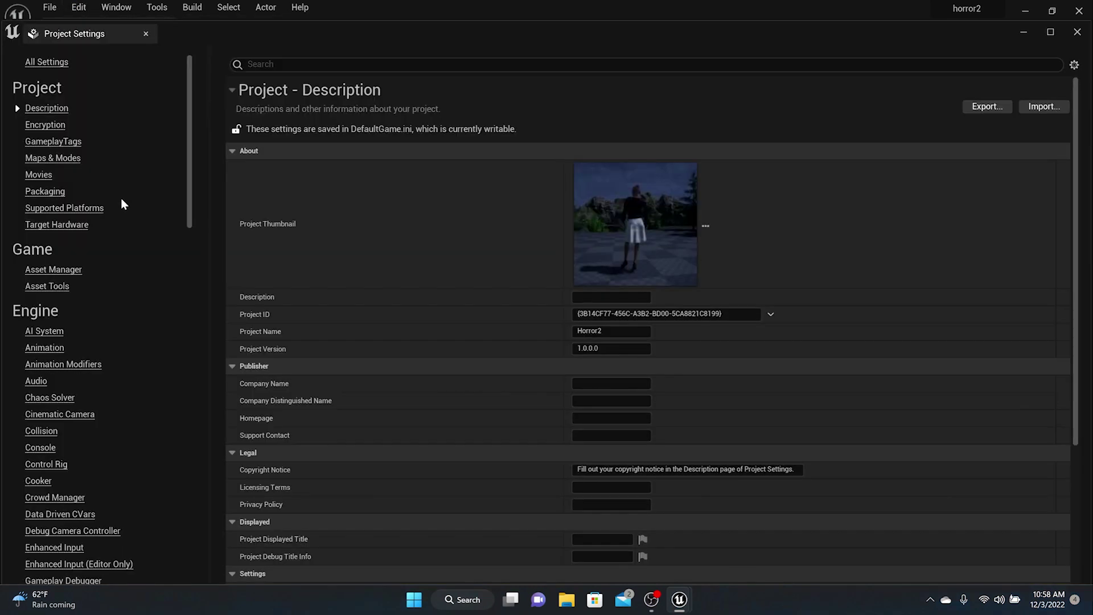
{"action": "left_click", "coordinate": [59, 161]}
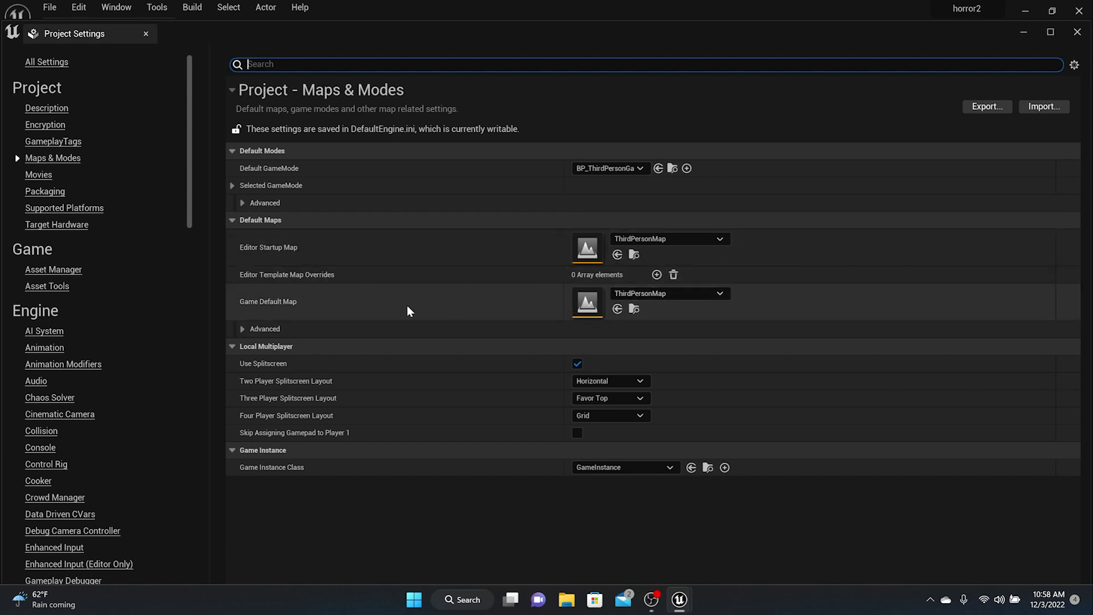
{"action": "left_click", "coordinate": [663, 293]}
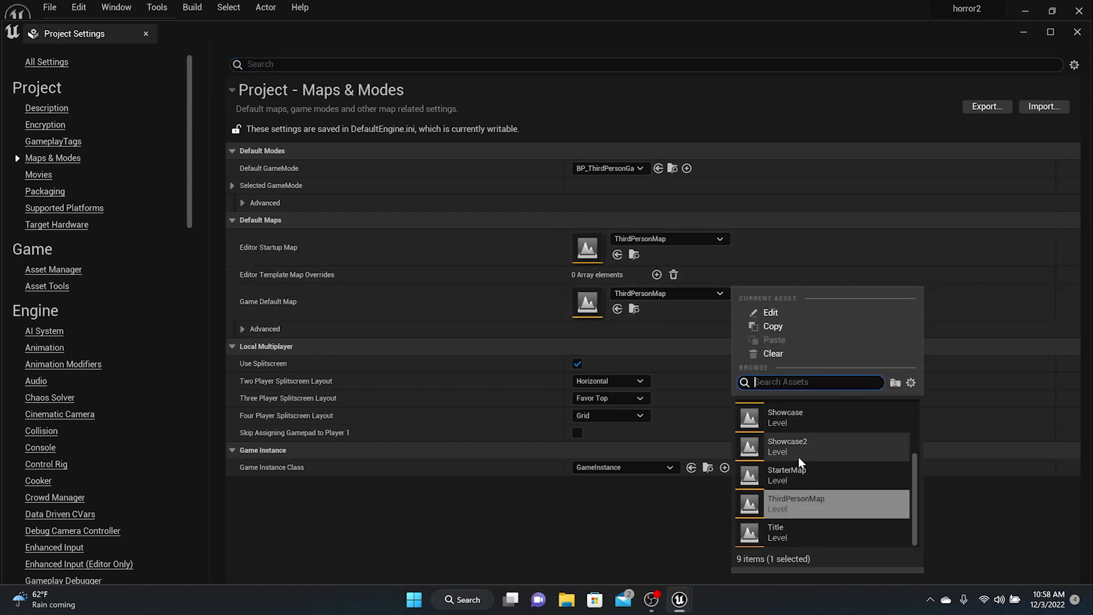
{"action": "left_click", "coordinate": [802, 530]}
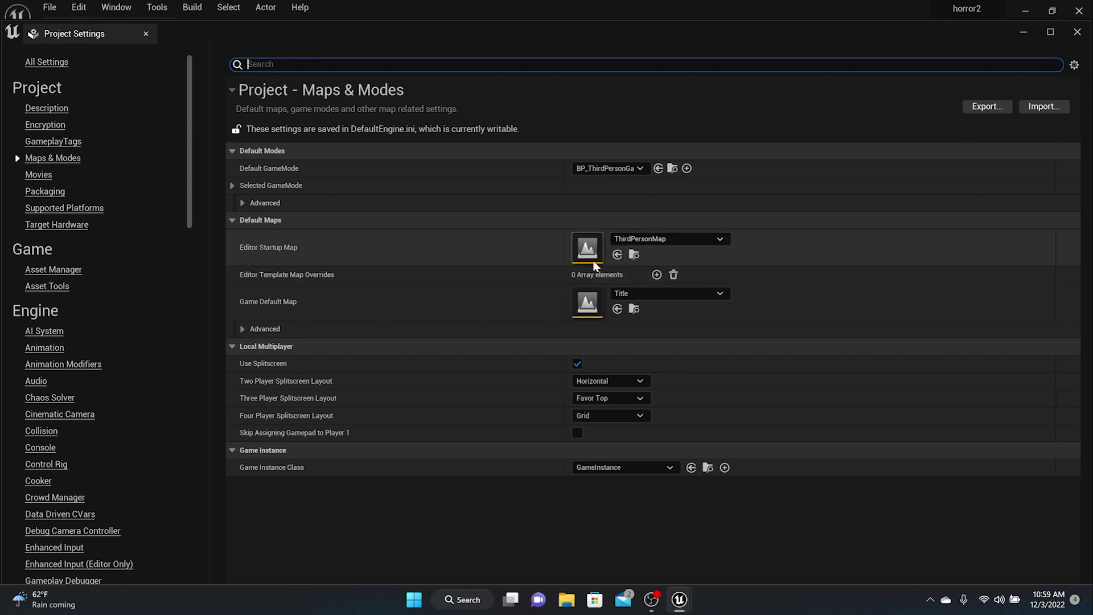
{"action": "left_click", "coordinate": [1077, 32]}
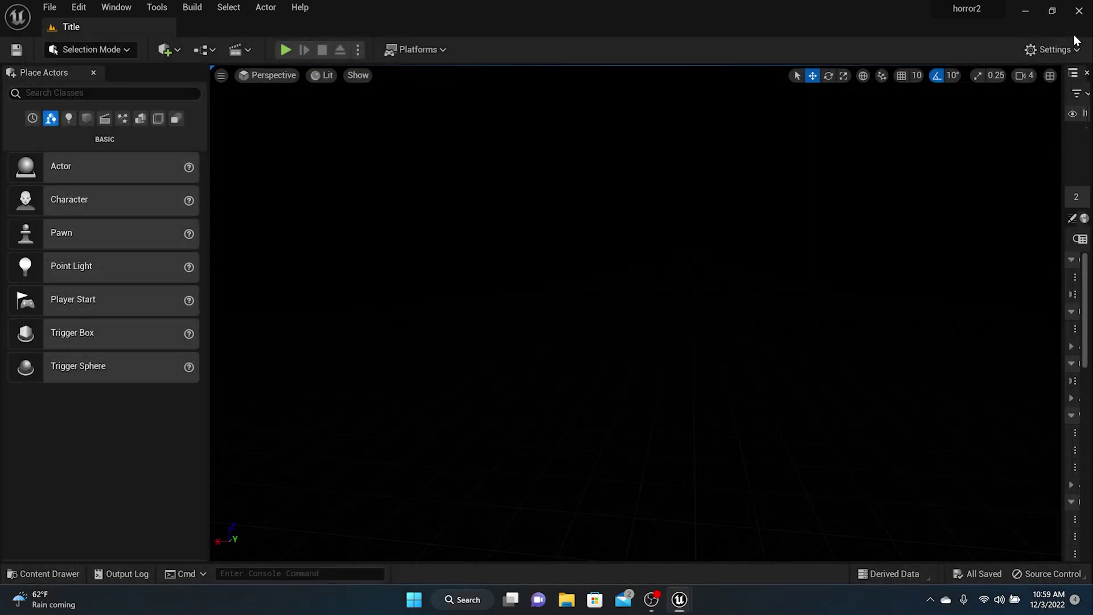